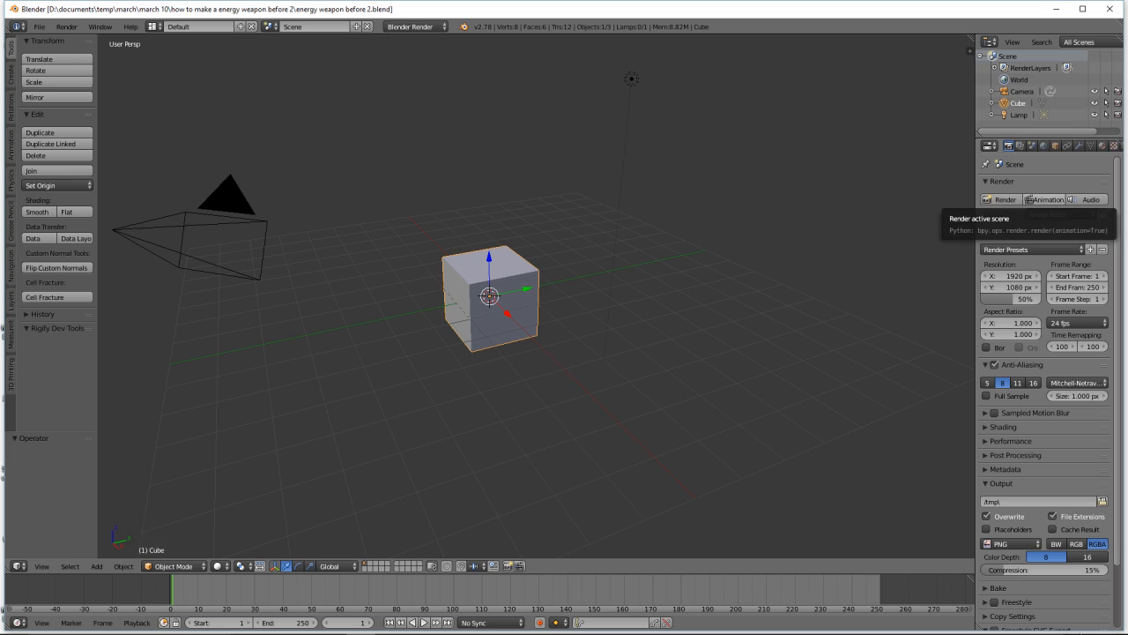
- Review the Input settings and the list of enabled add-ons in the user preferences
left_click(1044, 199)
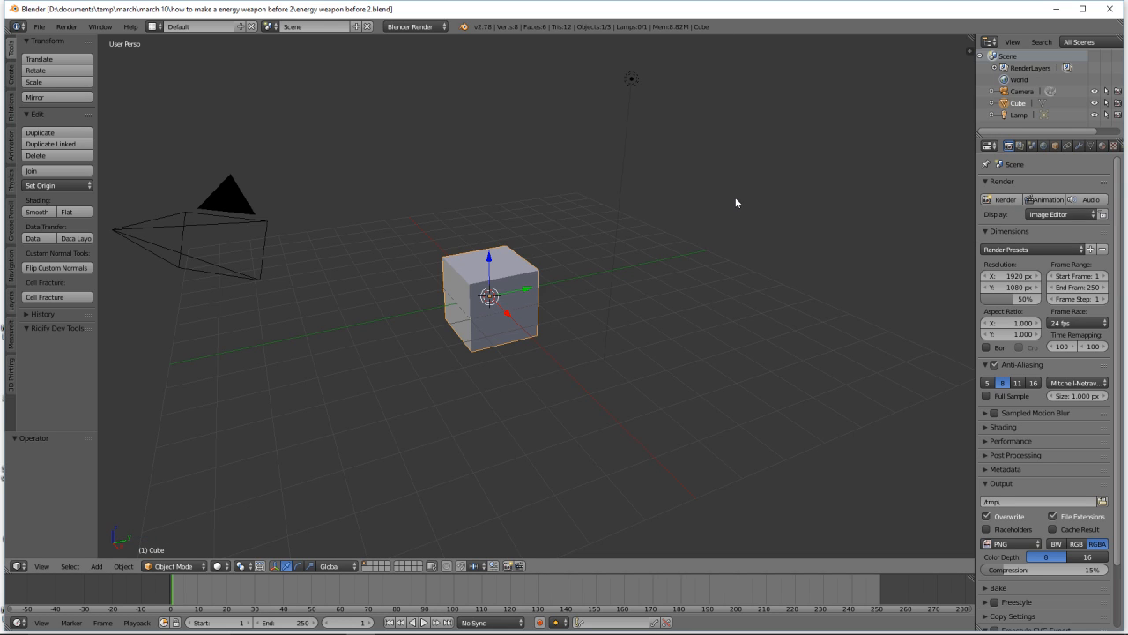
left_click(39, 27)
left_click(97, 157)
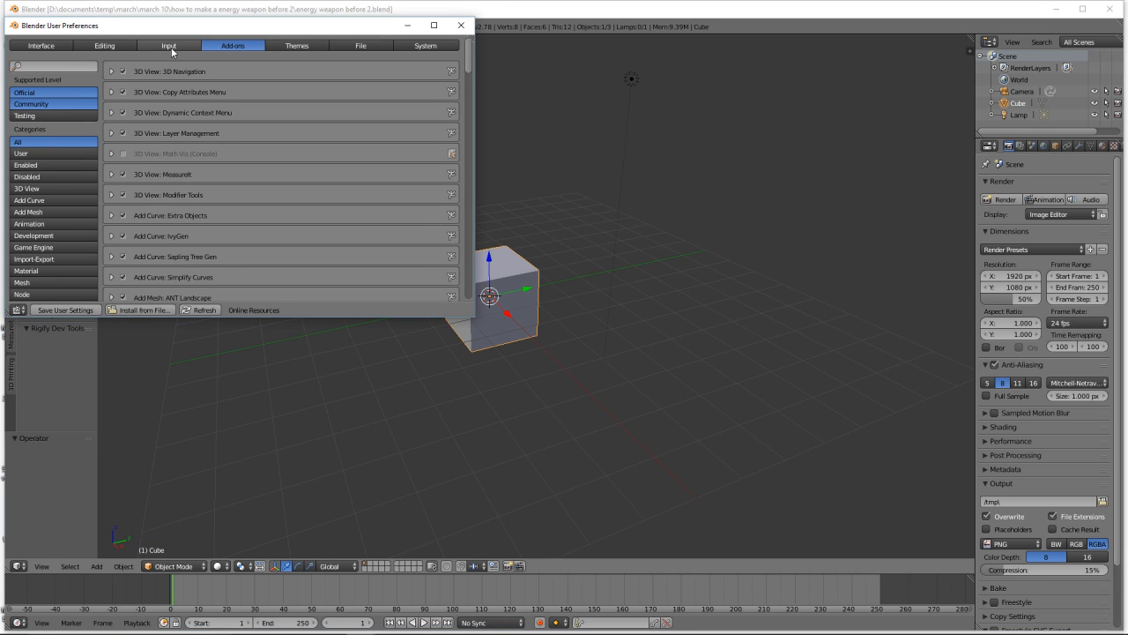
left_click(170, 47)
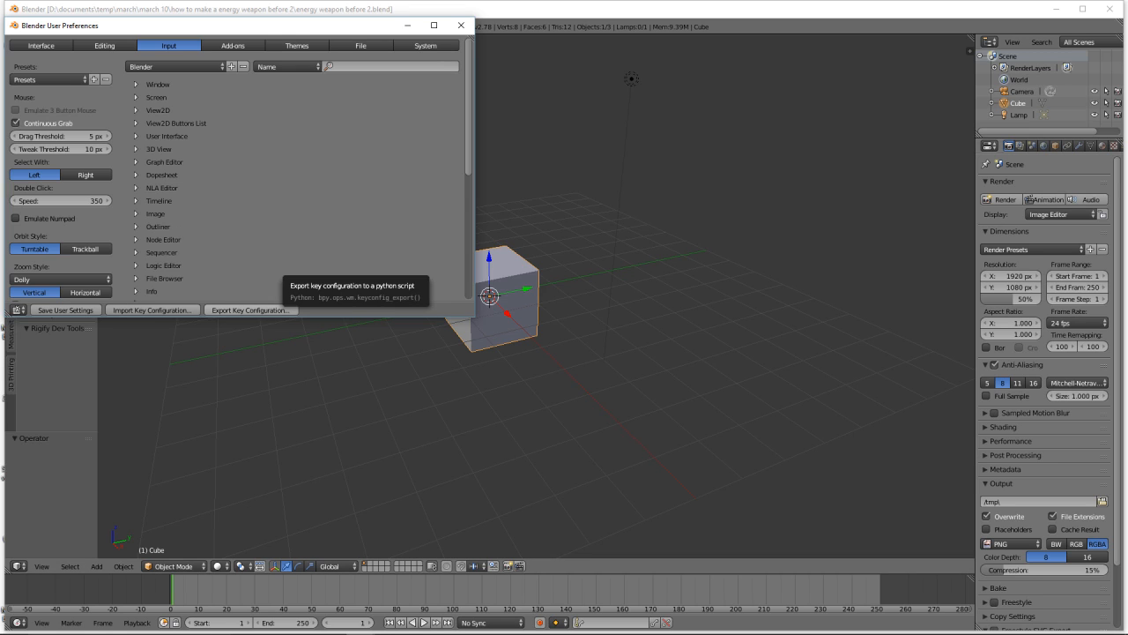
left_click(344, 101)
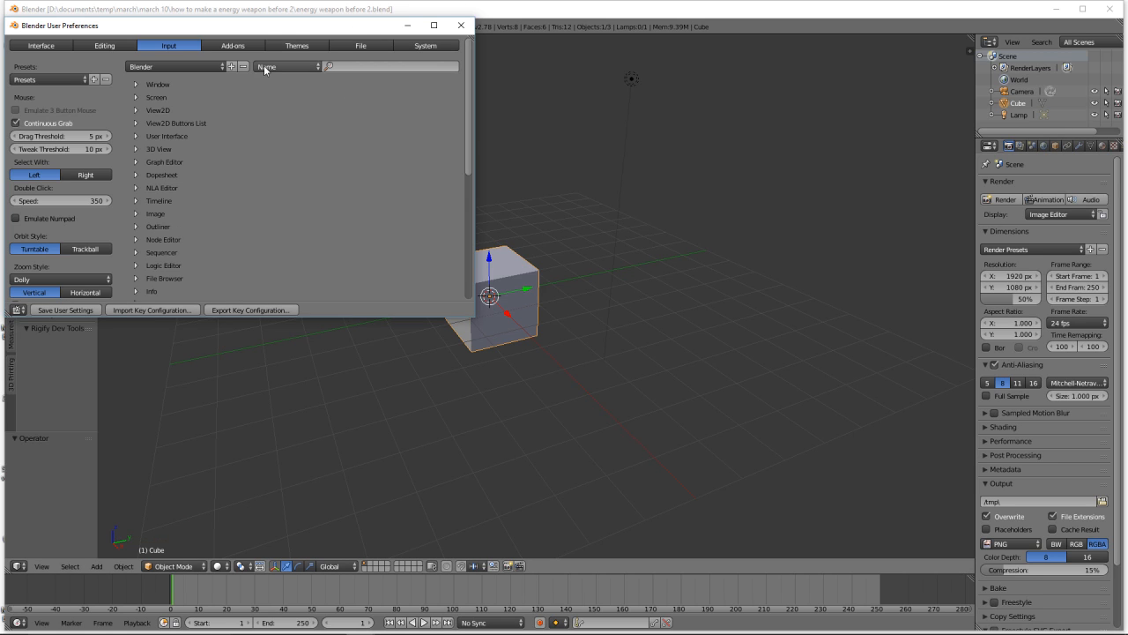
left_click(245, 47)
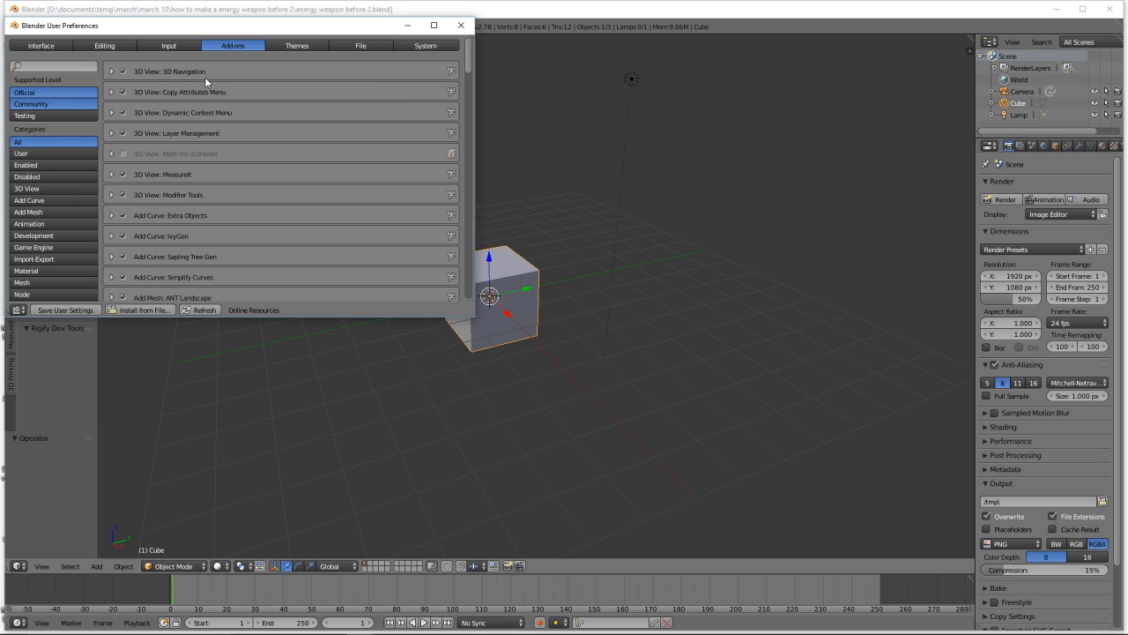
left_click_drag(470, 63, 455, 217)
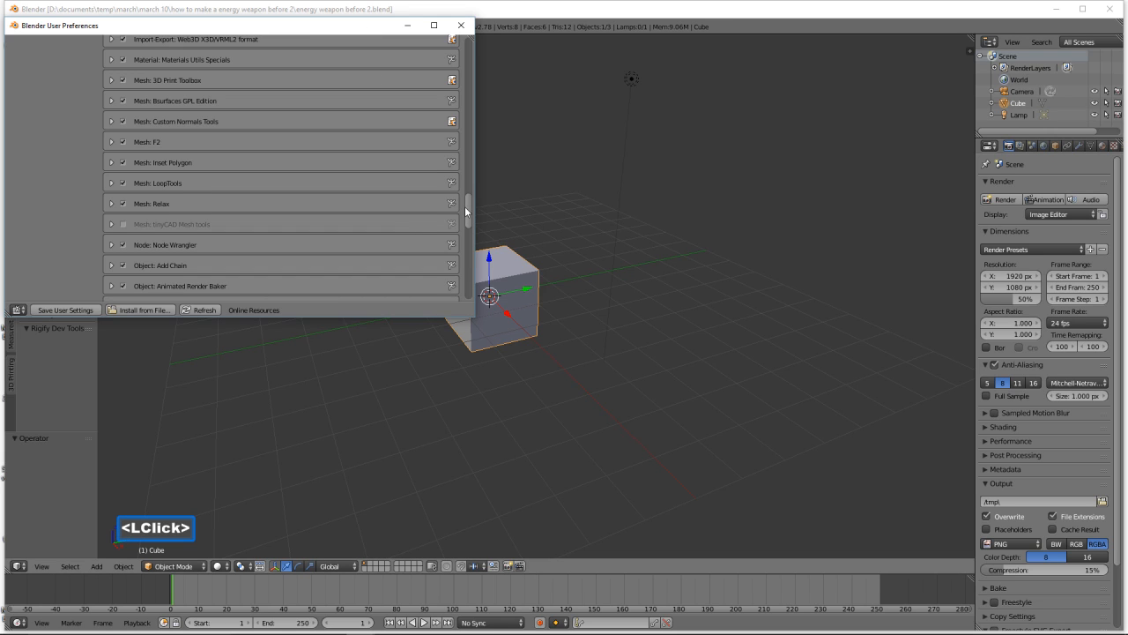
left_click_drag(469, 212, 461, 253)
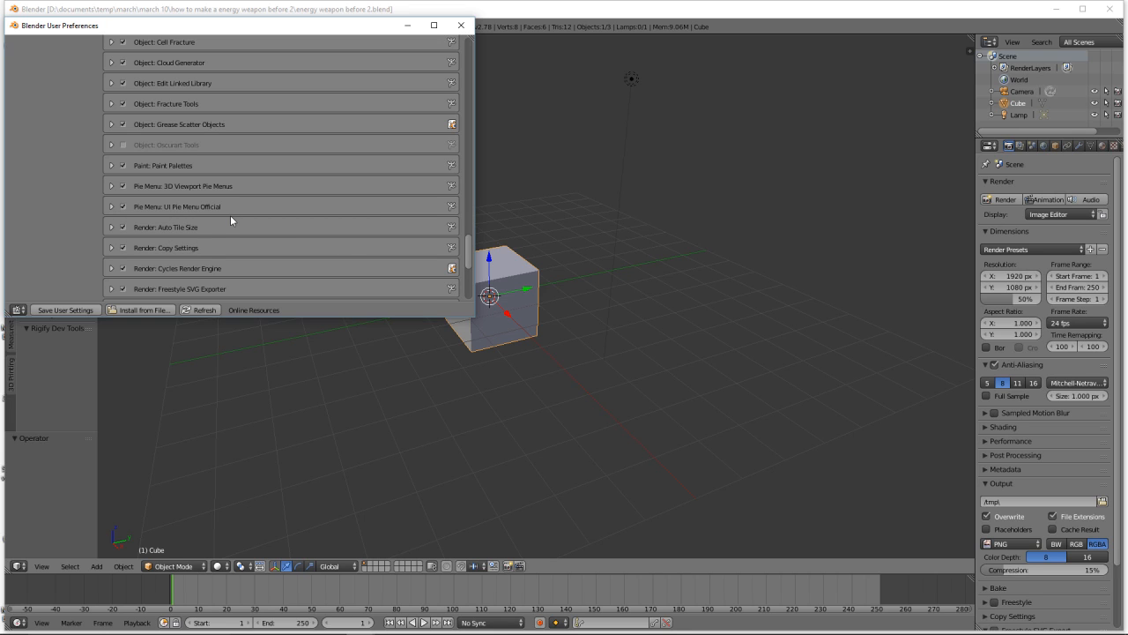
left_click(460, 24)
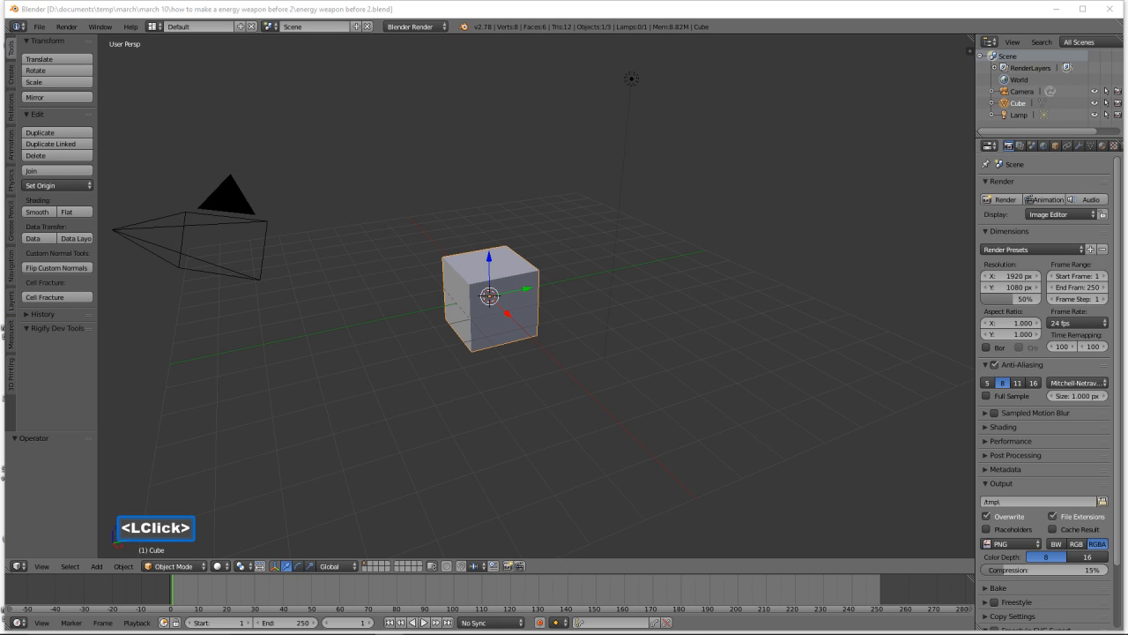
left_click(673, 162)
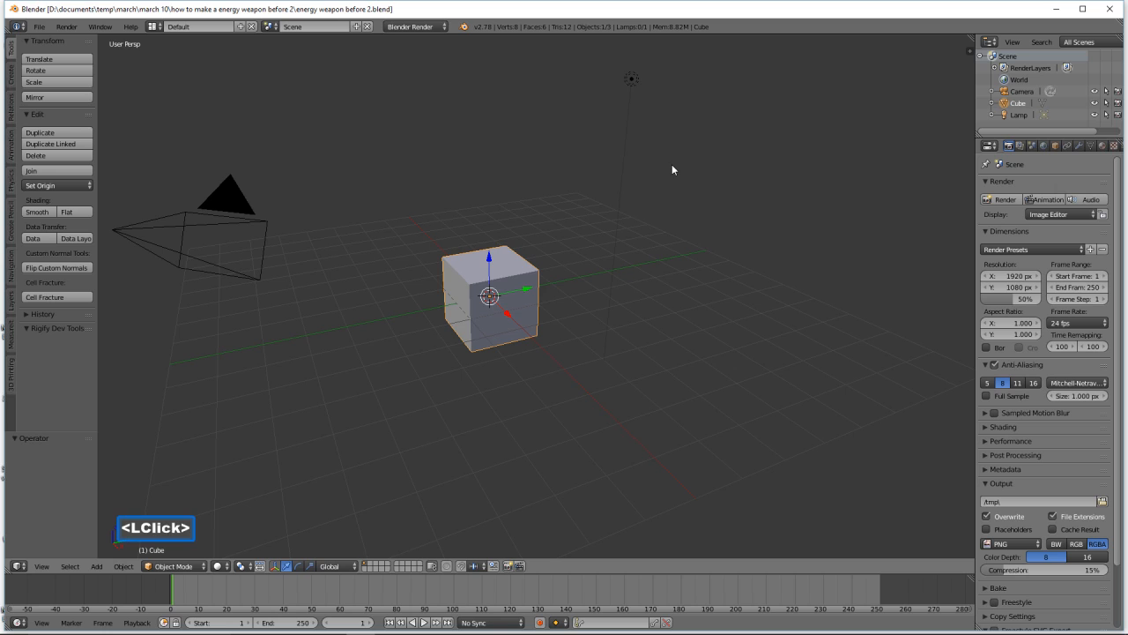
- View the cube from the front, back, left, right, top and bottom with the 3D Navigation add-on's preset views
left_click(12, 271)
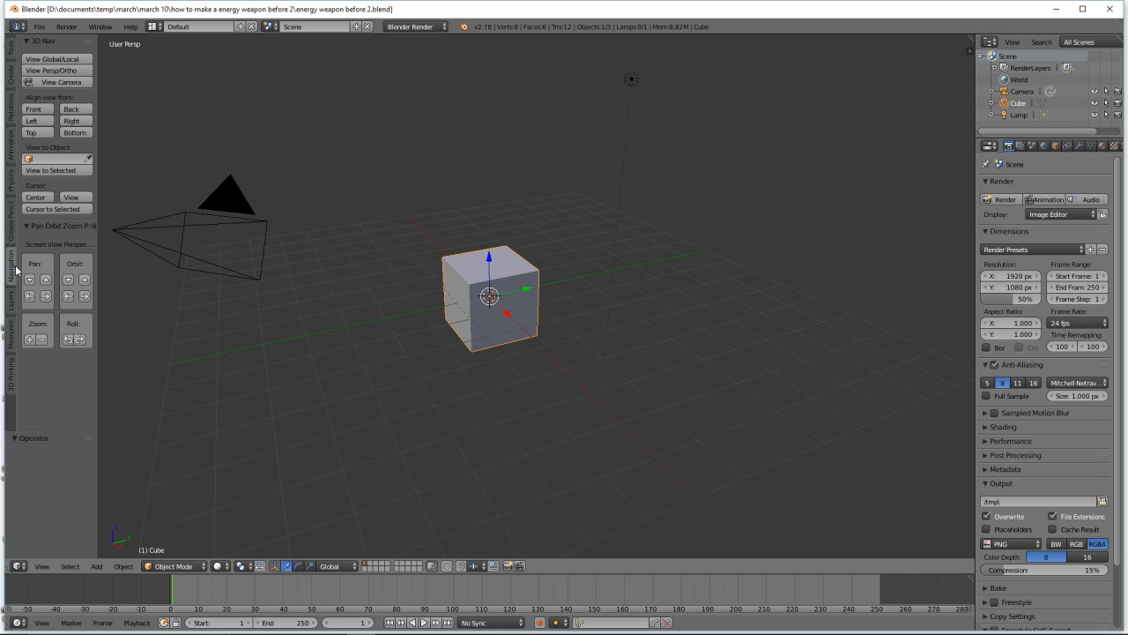
left_click(34, 108)
left_click(76, 111)
left_click(38, 122)
left_click(74, 122)
left_click(40, 133)
left_click(77, 132)
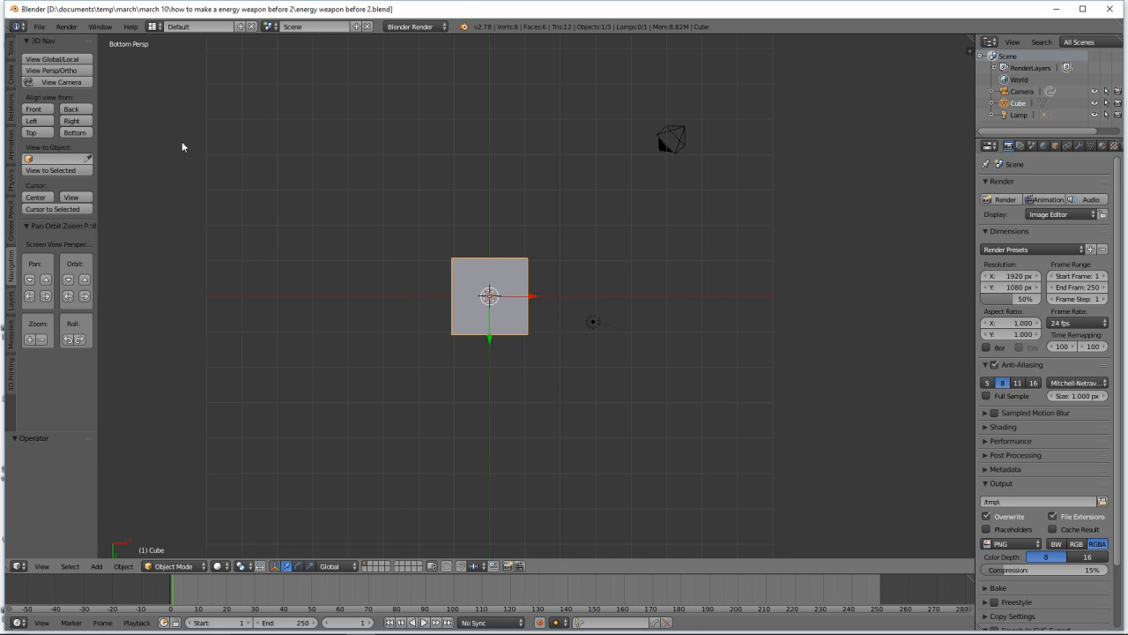
- Try the 3D Navigation add-on's pan, orbit, zoom and roll controls on the view of the cube
left_click(44, 296)
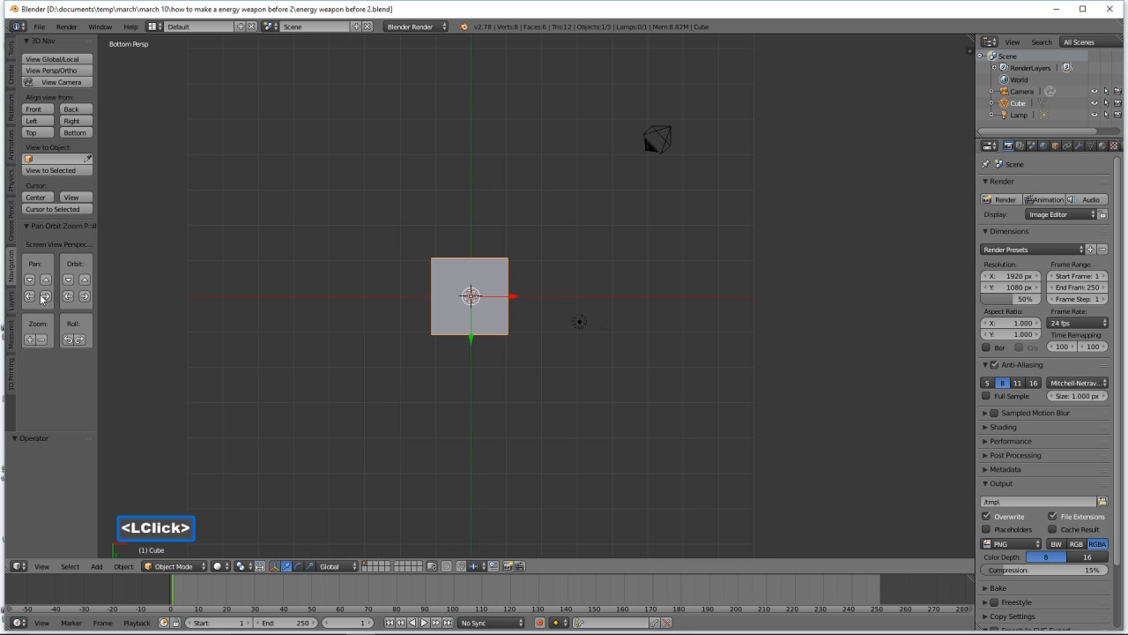
left_click(44, 297)
left_click(73, 296)
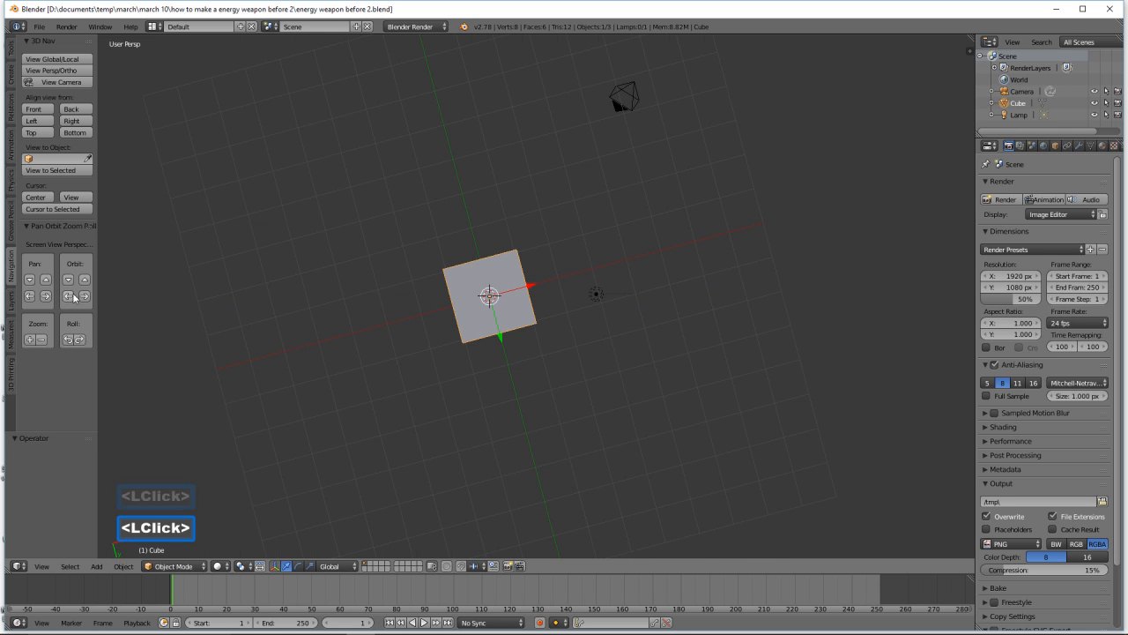
left_click(81, 297)
left_click(31, 339)
left_click(42, 340)
left_click(67, 339)
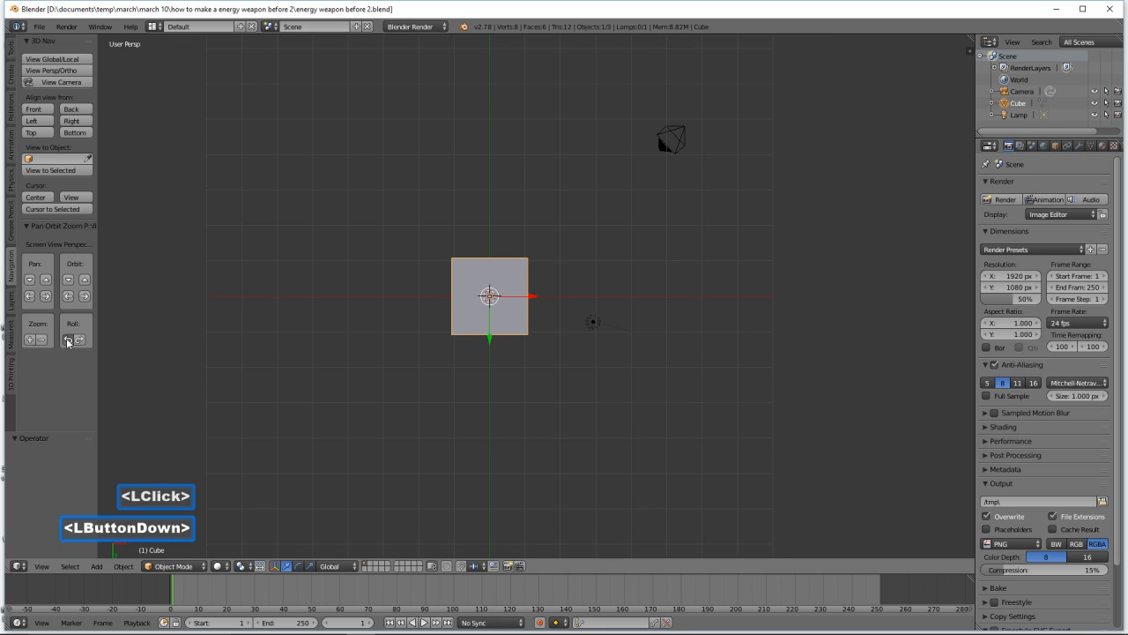
left_click(81, 340)
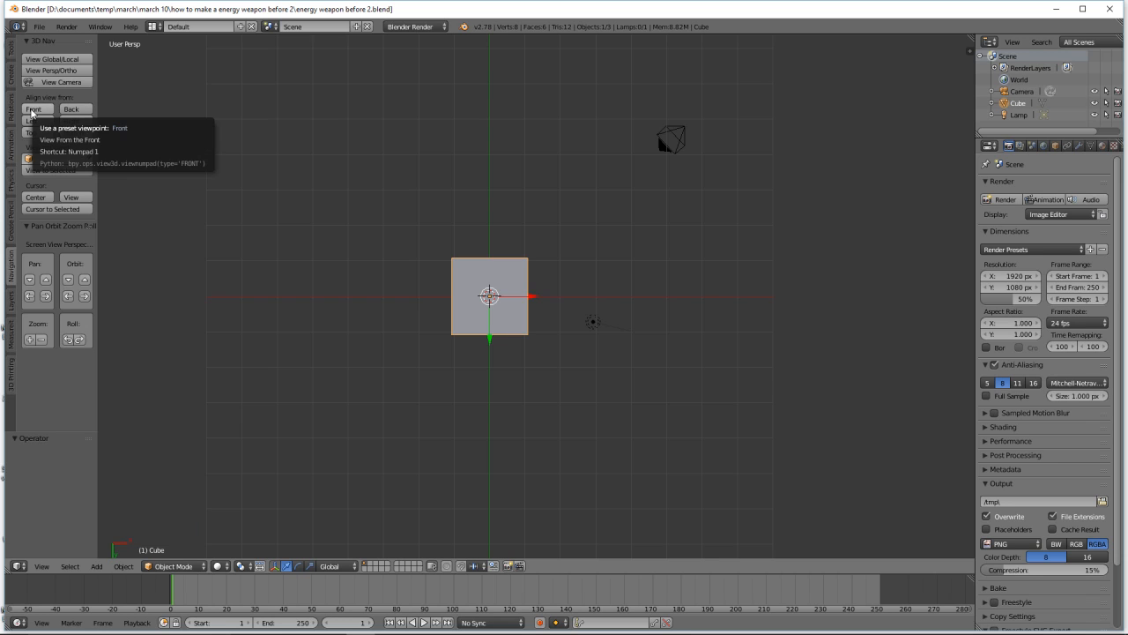
- Look at the cube from the front, and from an angle above at several zoom distances
left_click(32, 109)
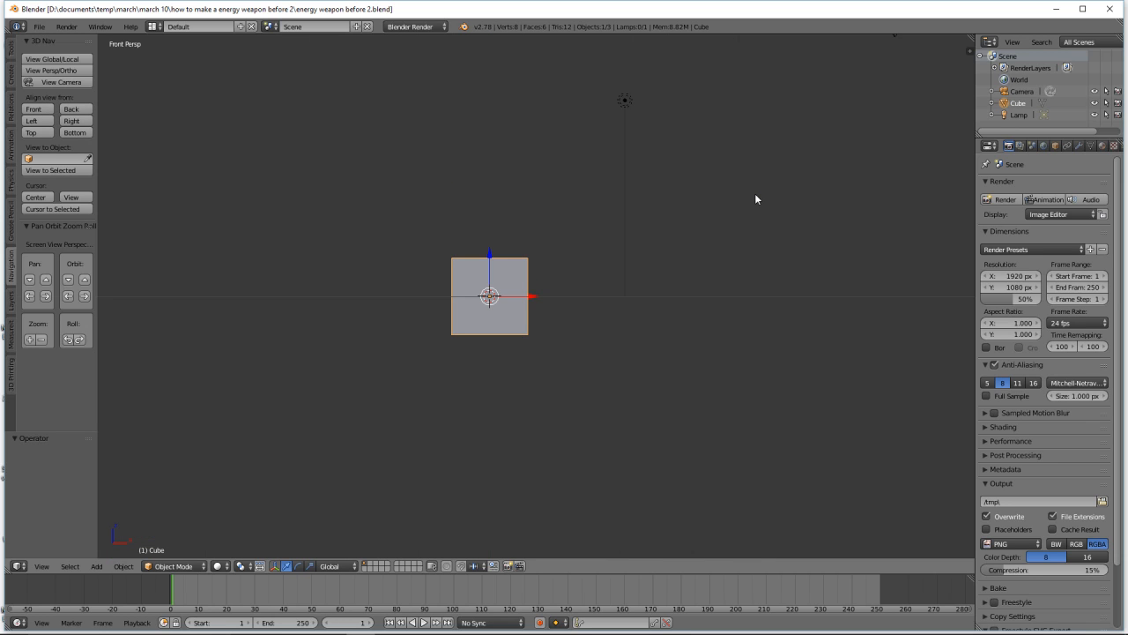
left_click(722, 86)
middle_click_drag(707, 195, 728, 225, "shift")
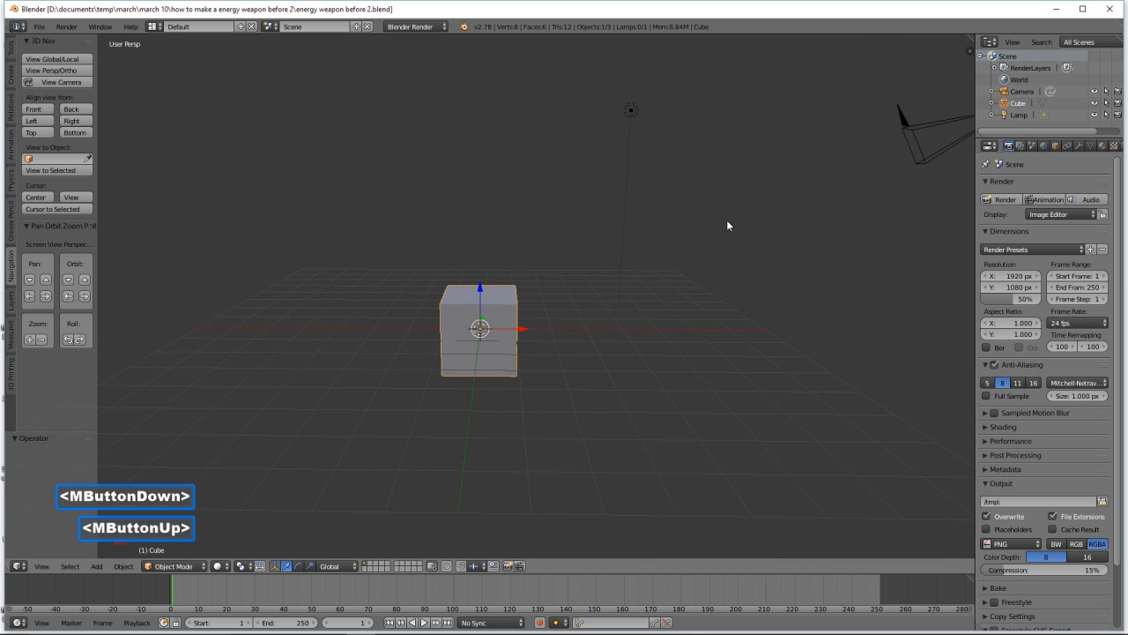
scroll(696, 260, "up", 2)
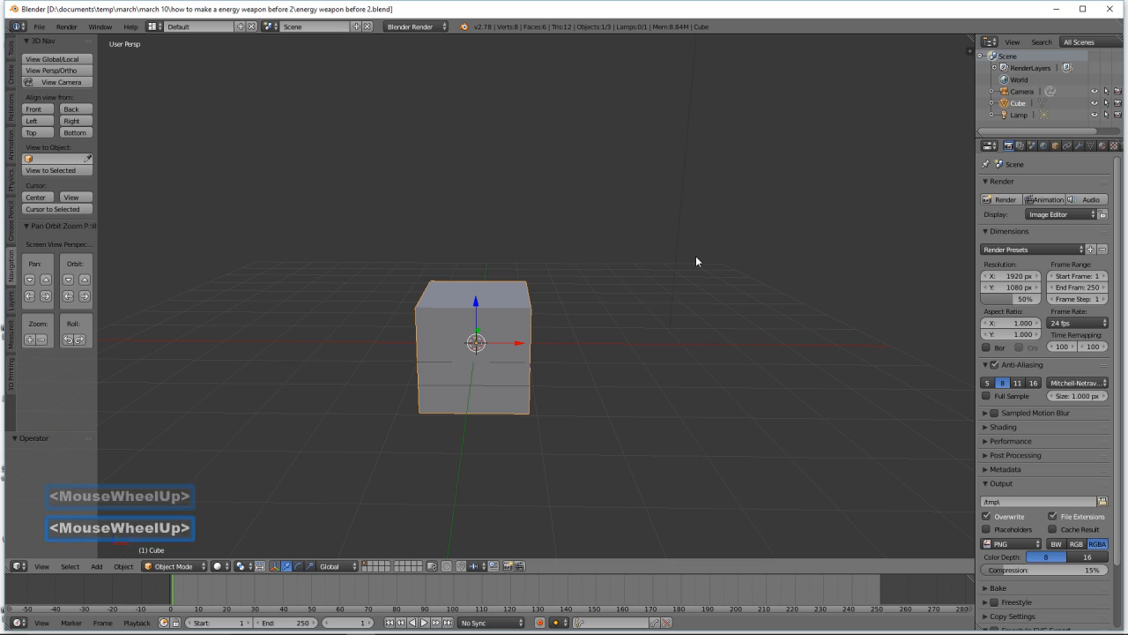
scroll(697, 261, "down", 4)
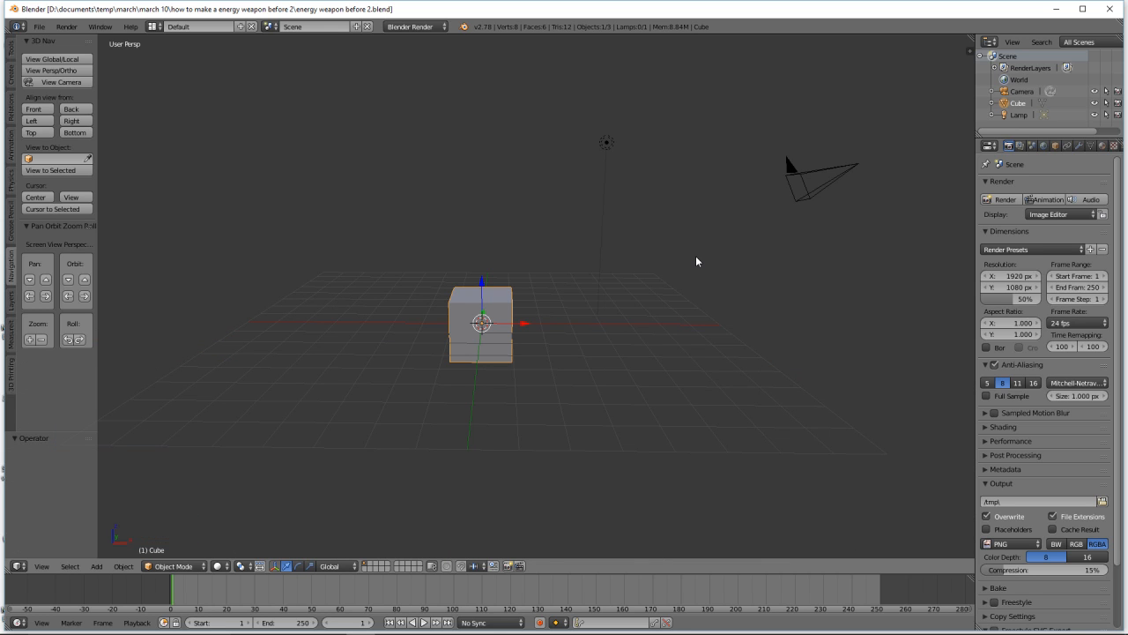
scroll(696, 261, "up", 2)
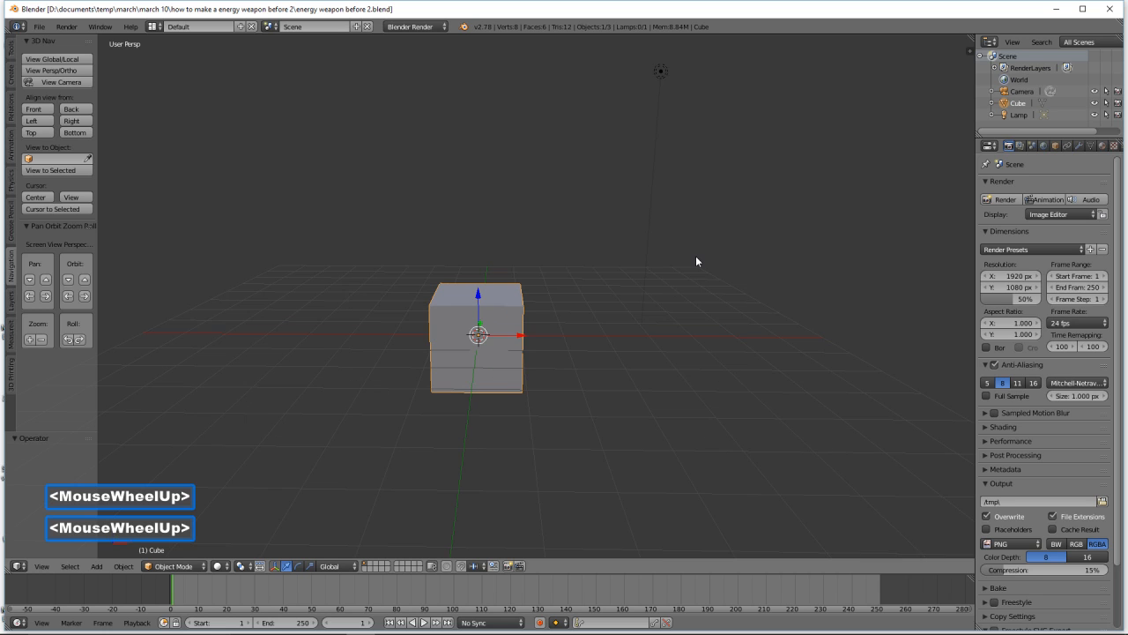
scroll(697, 261, "down", 3)
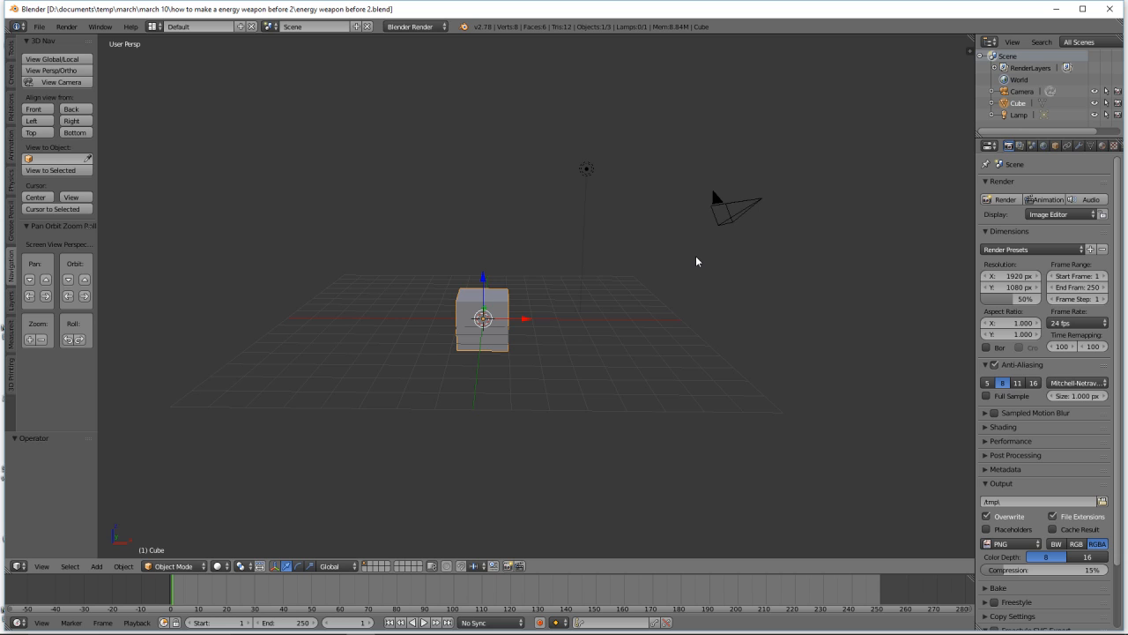
key("ctrl")
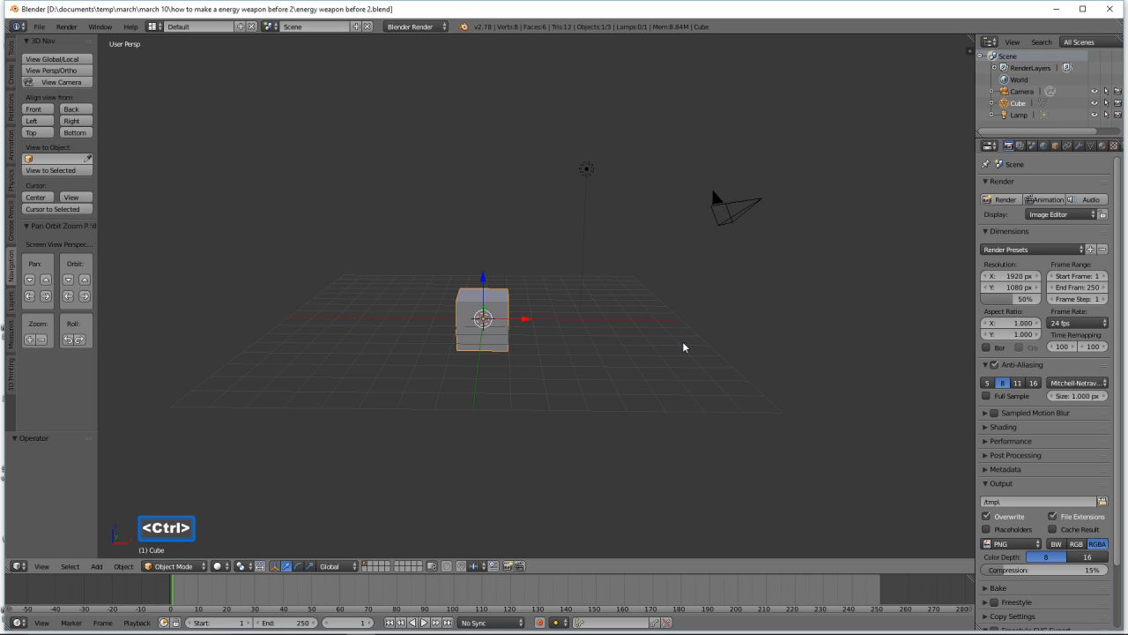
mouse_move(683, 346)
middle_mouse_down("ctrl")
mouse_move(662, 310)
mouse_move(667, 276)
mouse_move(677, 342)
middle_mouse_up("ctrl")
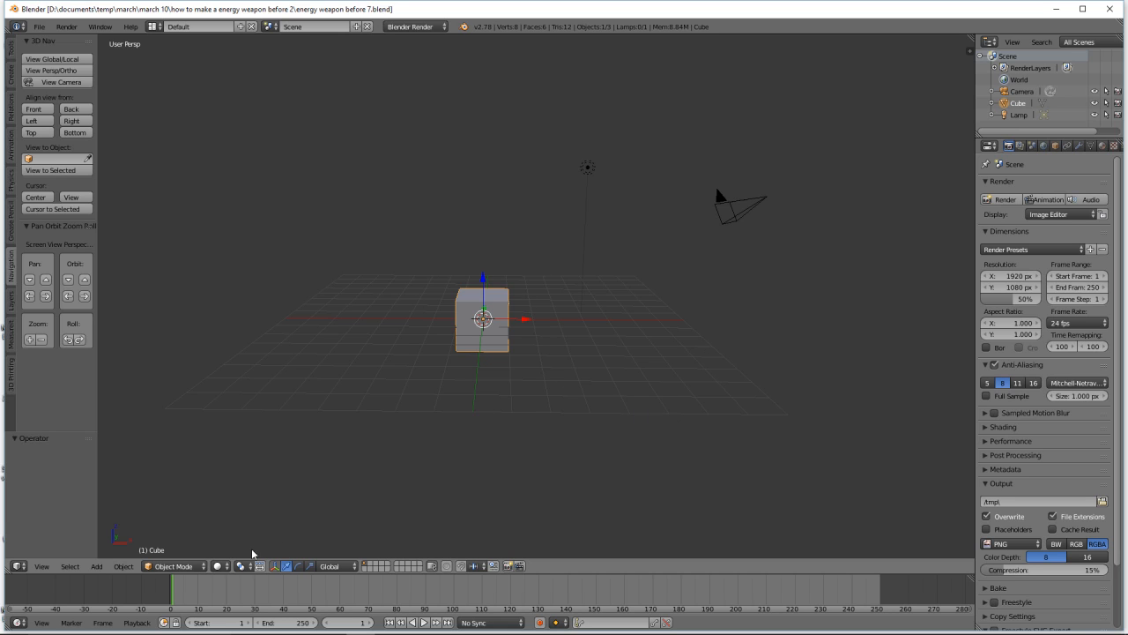
- Set the viewport to the front view in orthographic projection
left_click(205, 568)
left_click(50, 111)
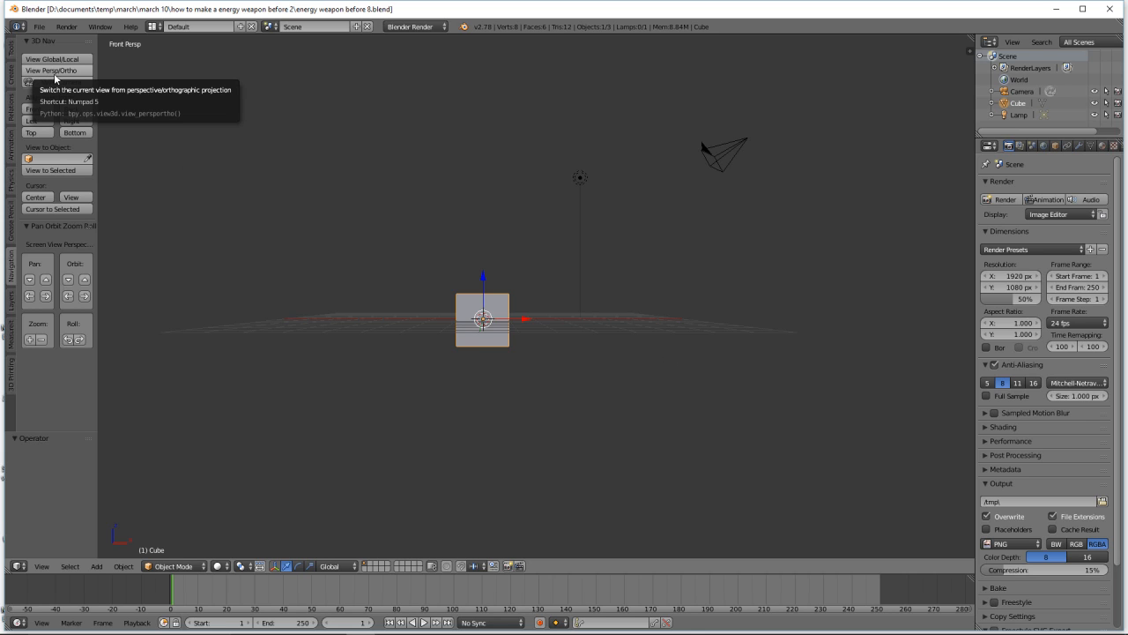
left_click(85, 71)
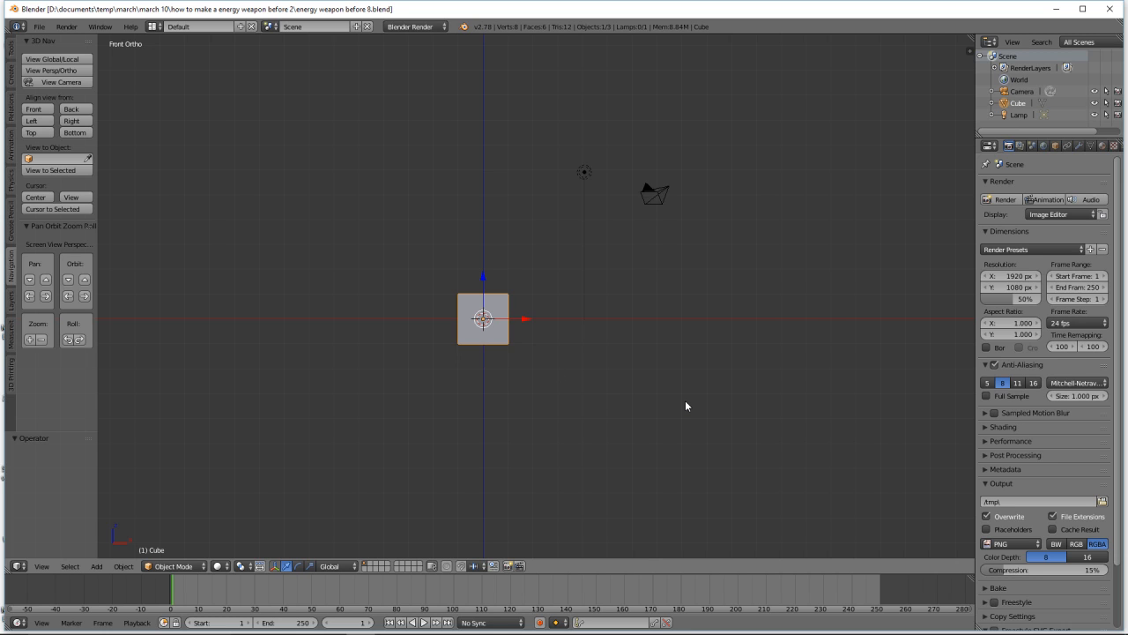
- Enable background images for the viewport and add an empty background image slot
key("n")
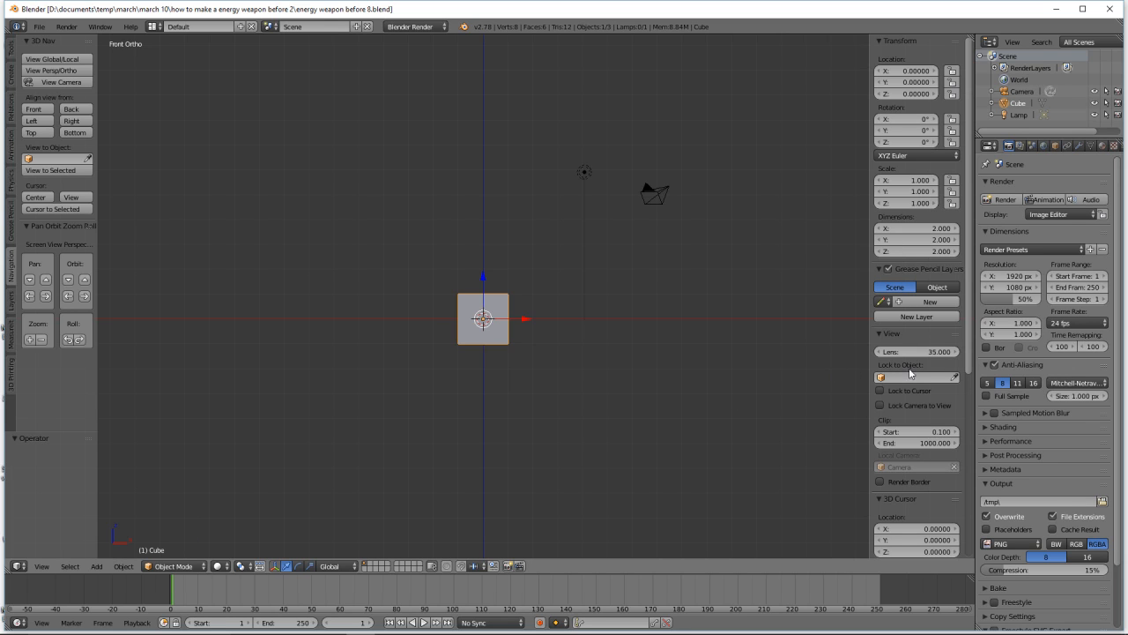
left_click(802, 14)
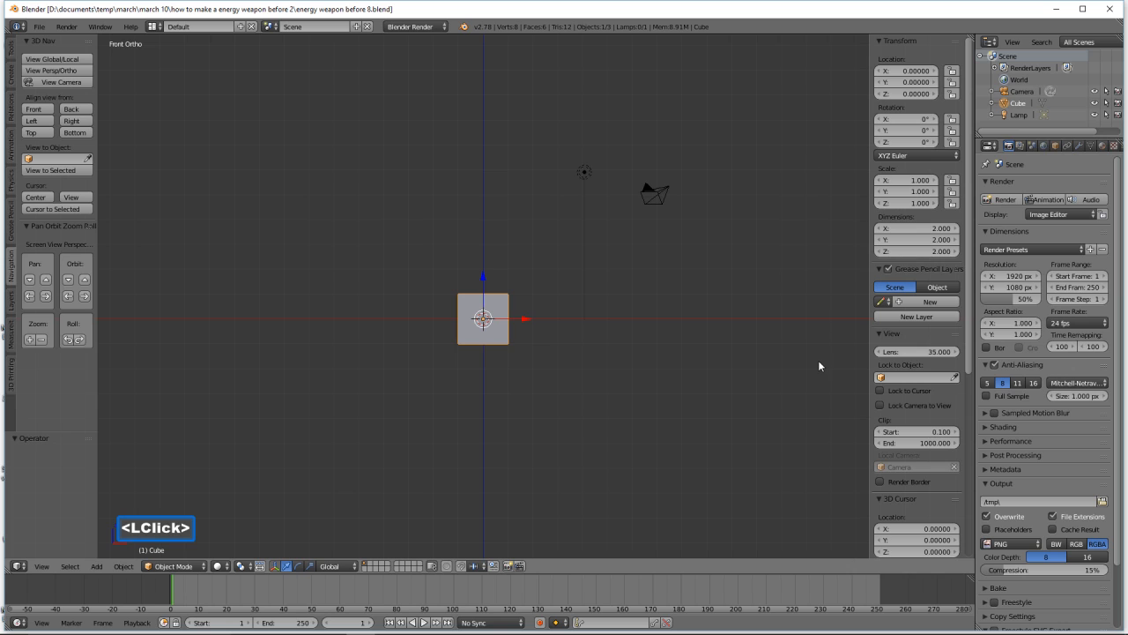
left_click(968, 352)
left_click_drag(969, 351, 960, 542)
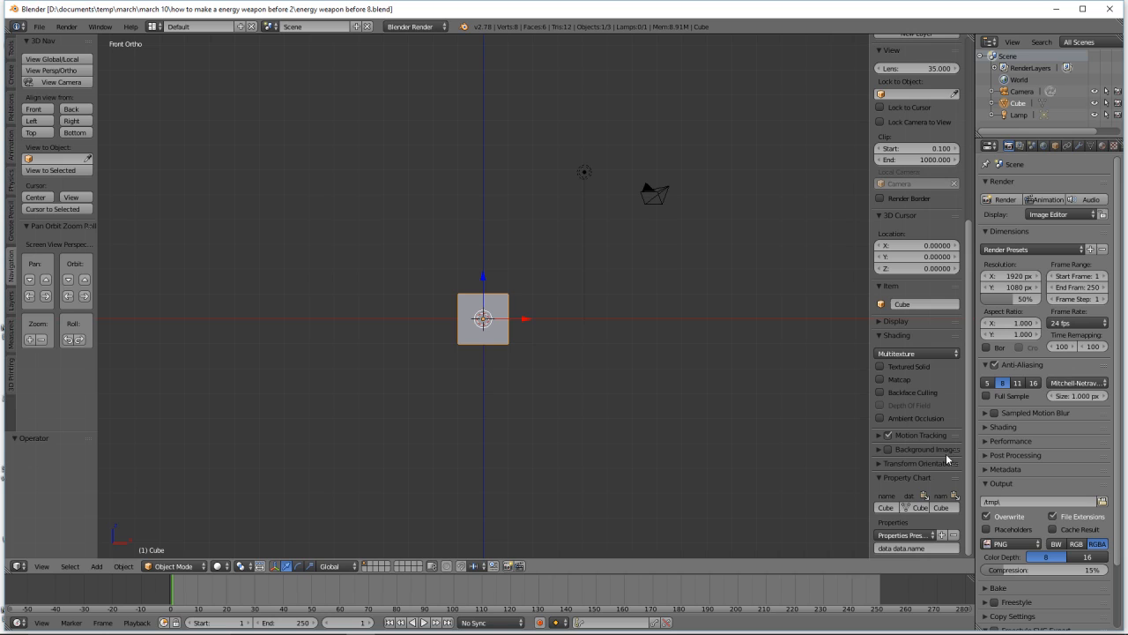
left_click(888, 448)
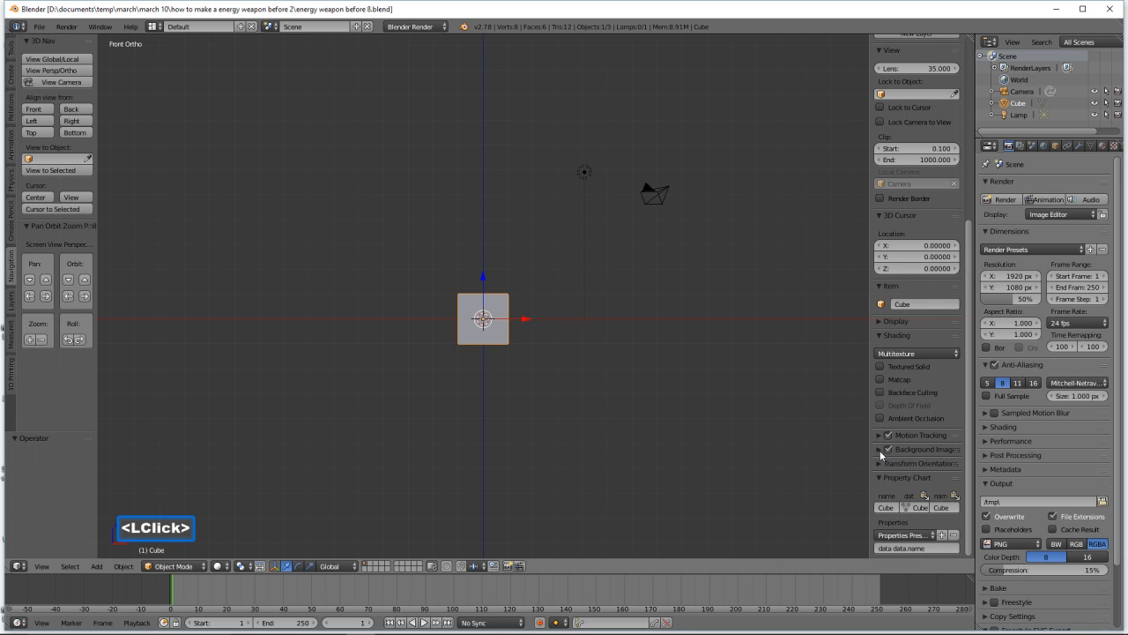
left_click(878, 449)
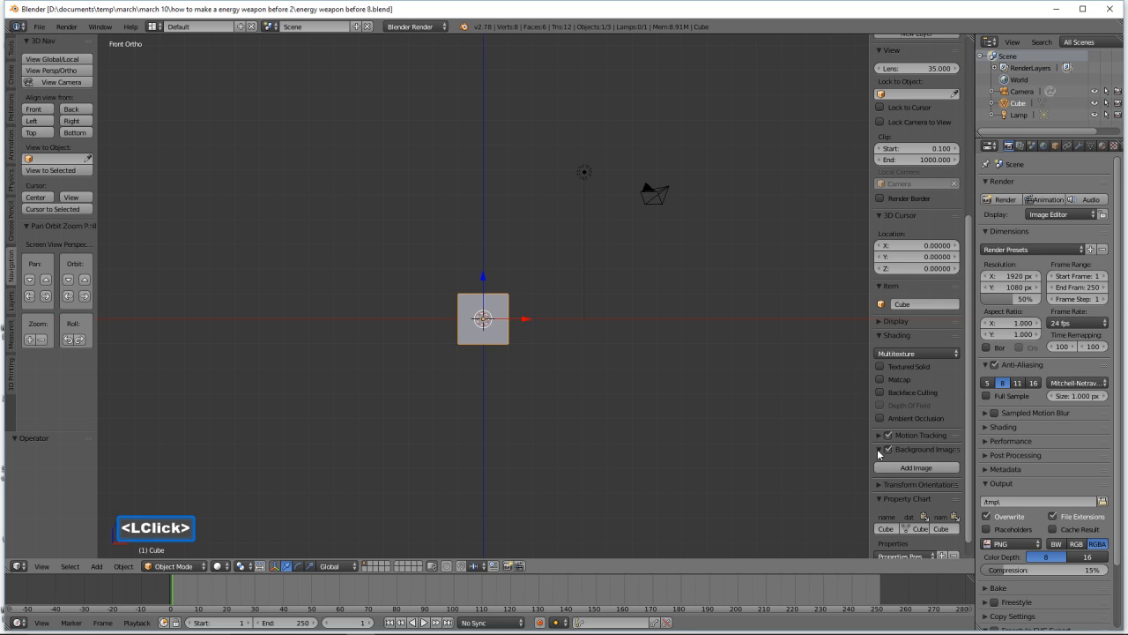
left_click(938, 468)
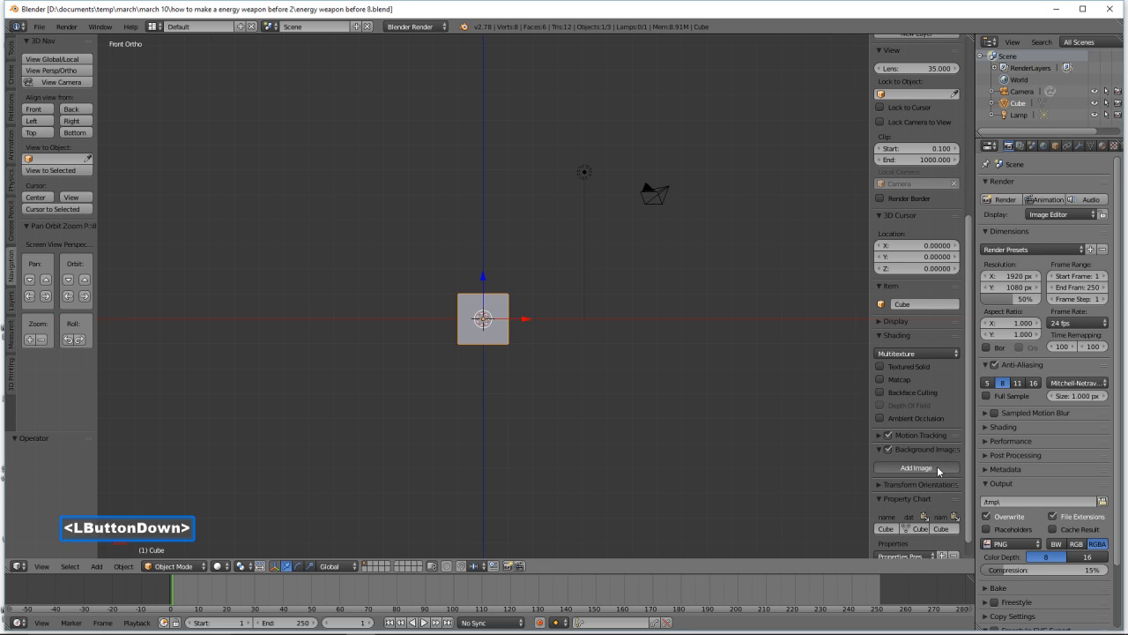
- Browse to D:\documents\temp\march\march 10 for the background image and select energy weapon for tutorial.png in the thumbnail display
left_click_drag(965, 447, 968, 492)
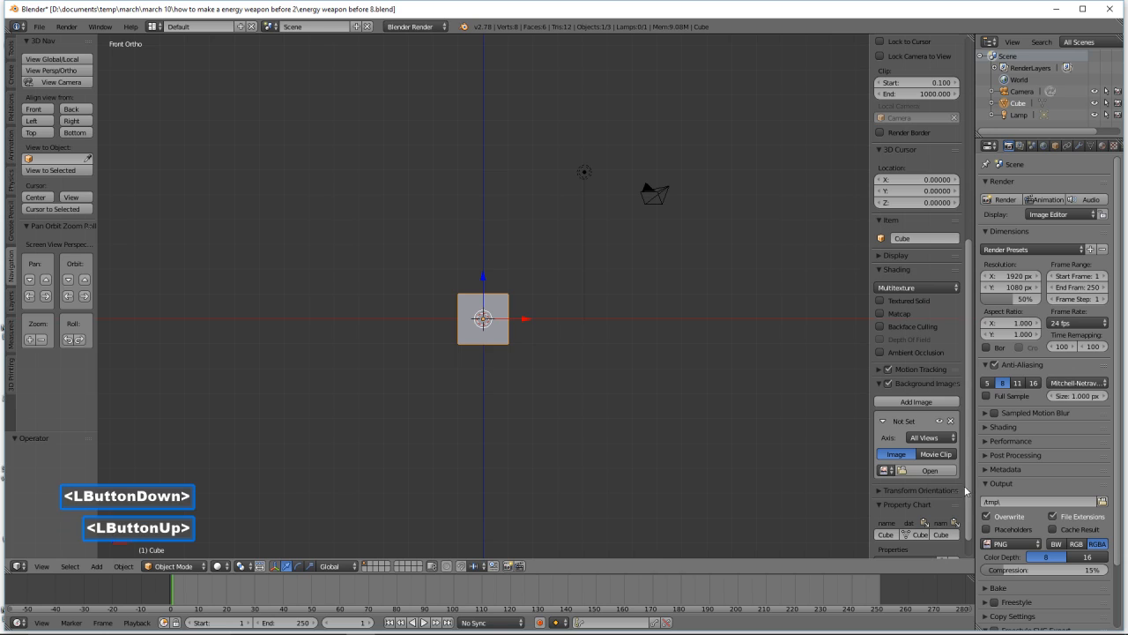
left_click(912, 474)
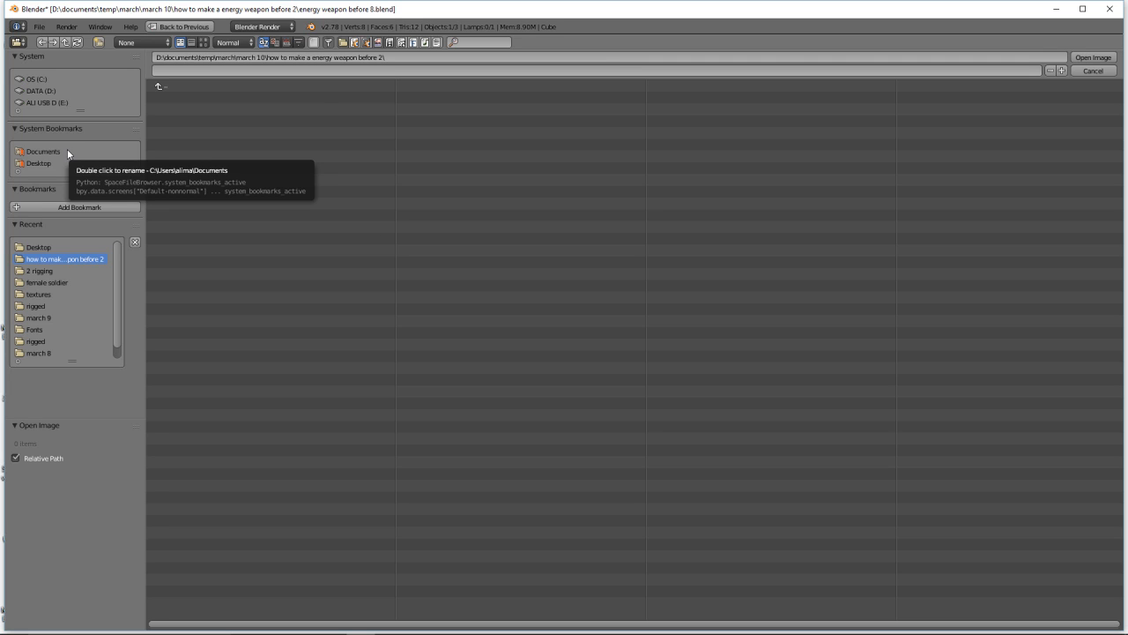
left_click(47, 91)
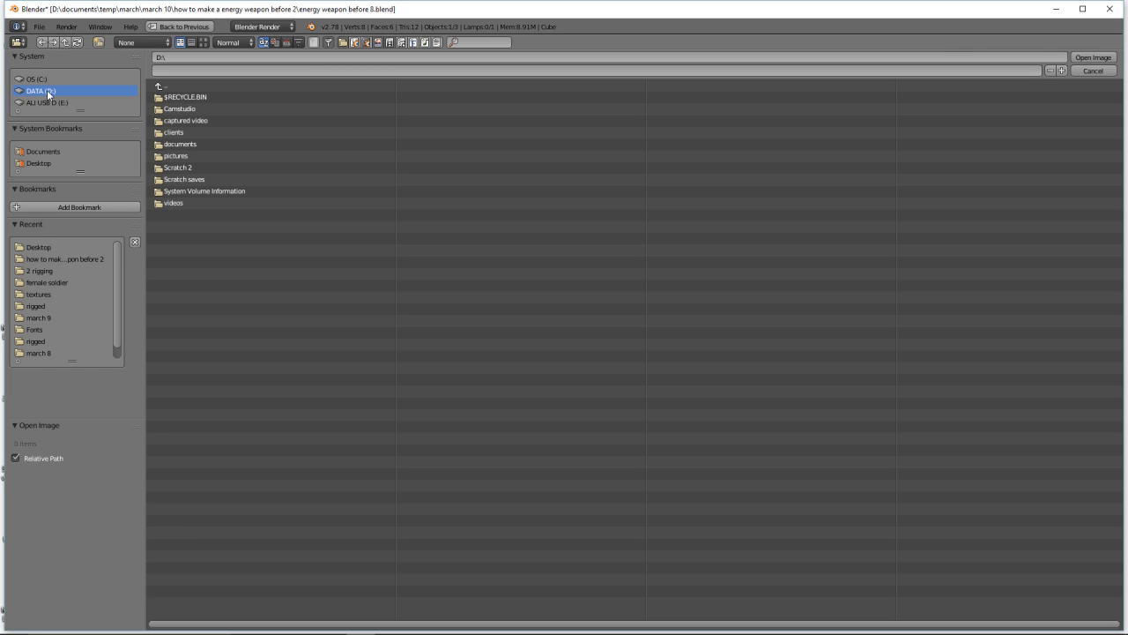
left_click(203, 145)
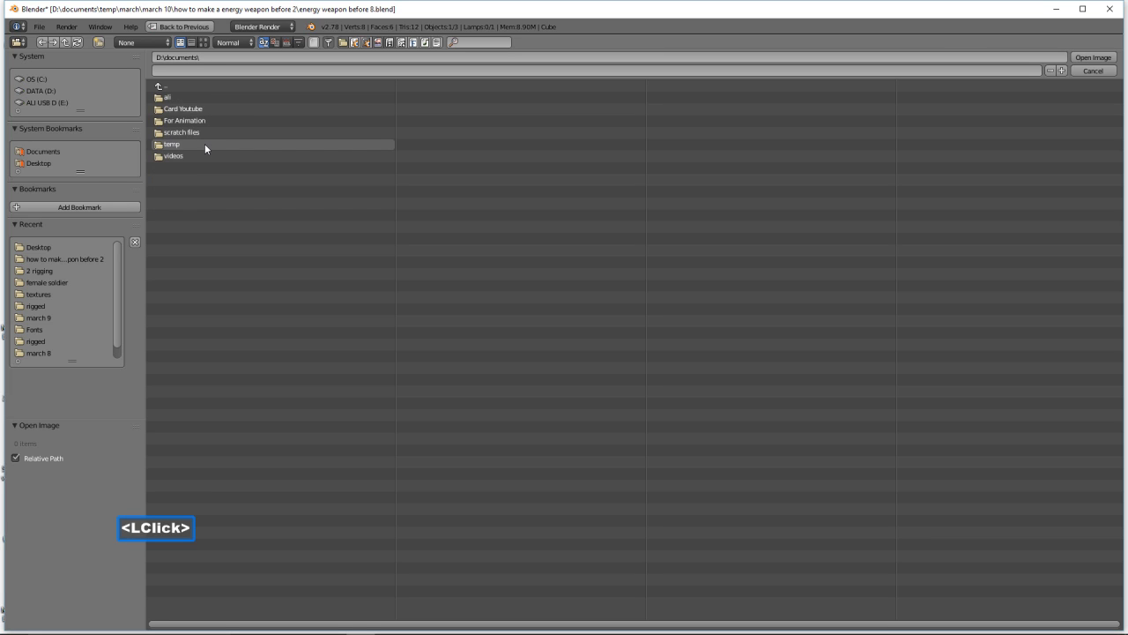
left_click(203, 146)
left_click(191, 109)
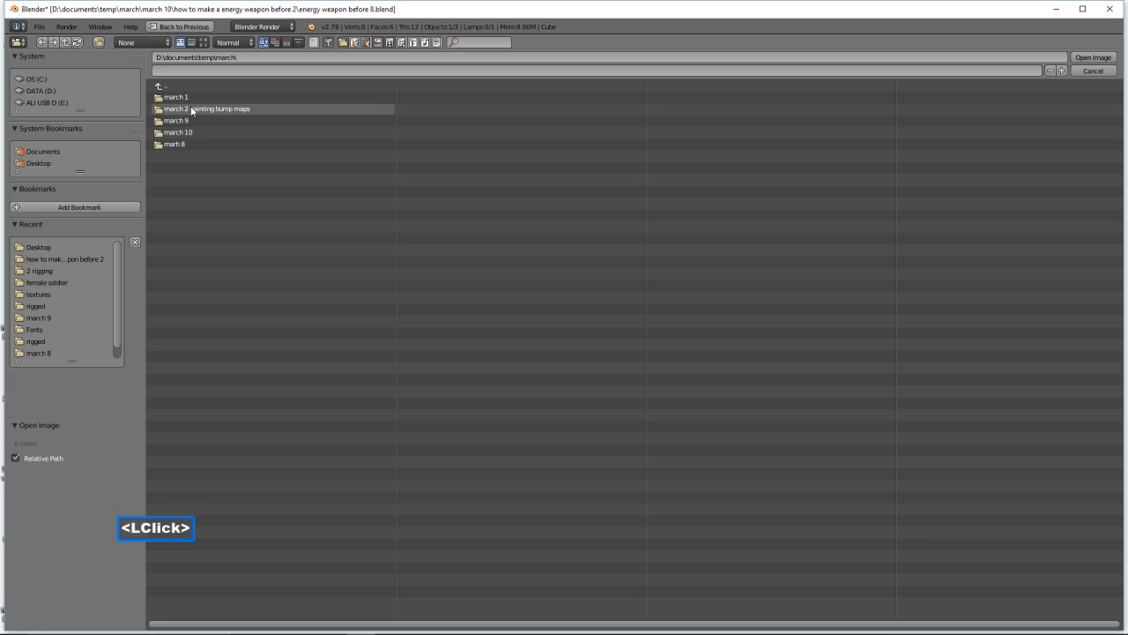
left_click(206, 131)
left_click(204, 42)
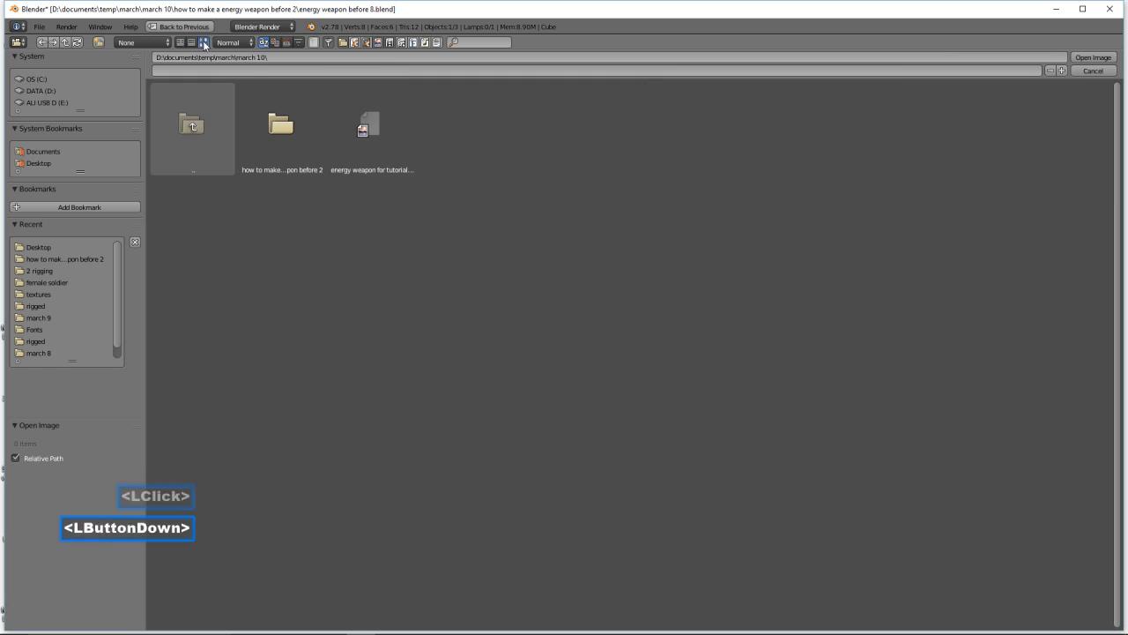
left_click(397, 136)
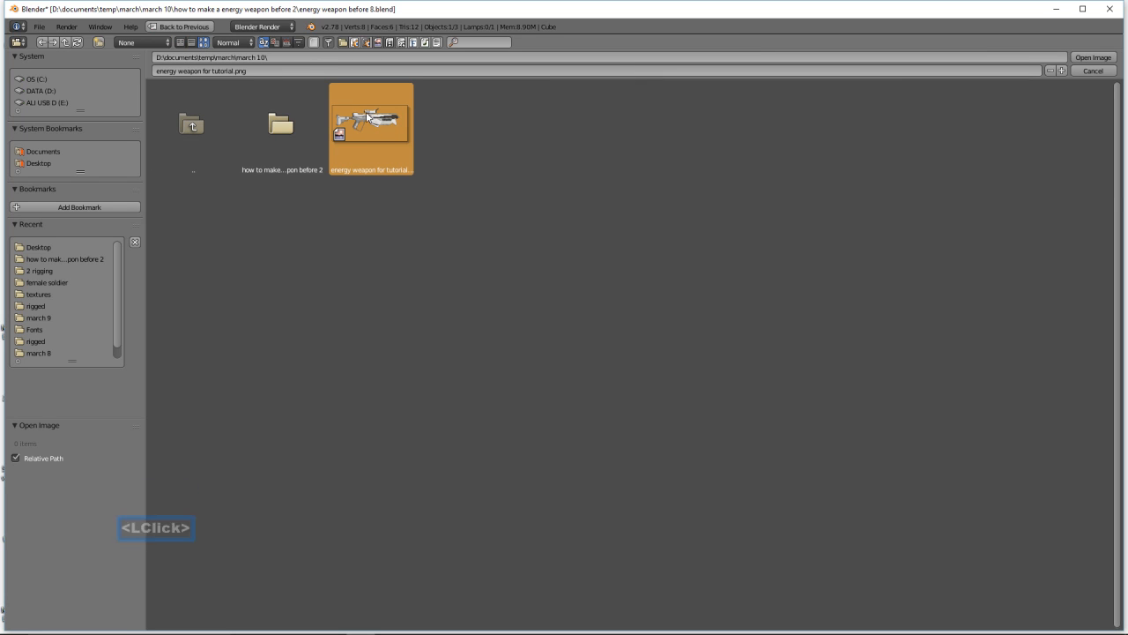
- Compare the file browser's thumbnail, short list and detailed list displays of the march 10 folder
left_click(204, 42)
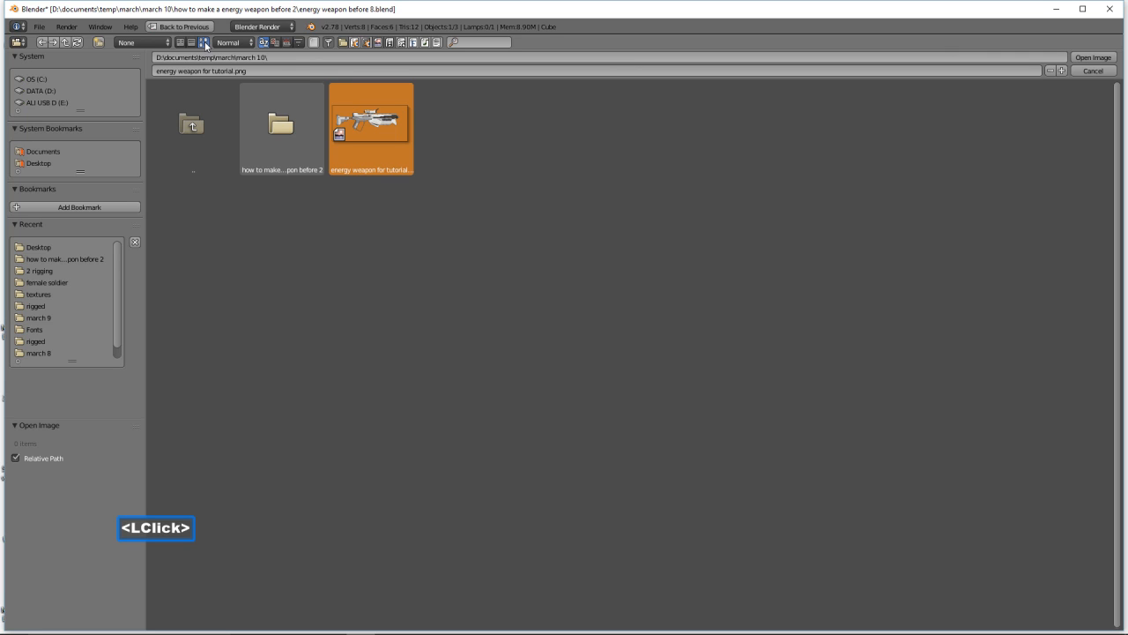
left_click(191, 42)
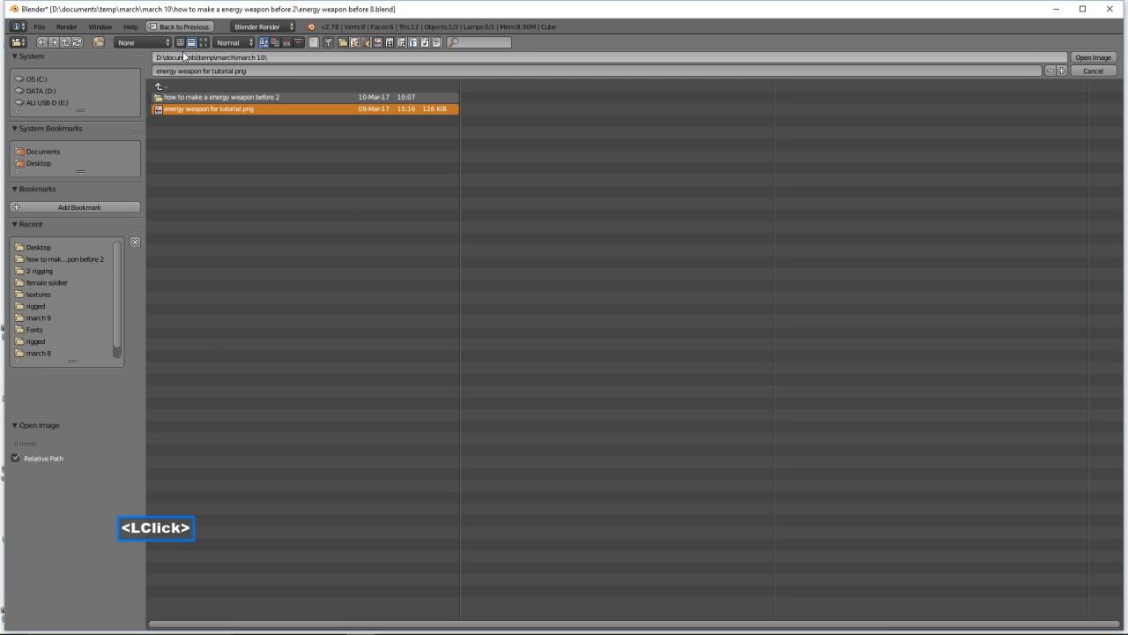
left_click(180, 43)
left_click(183, 43)
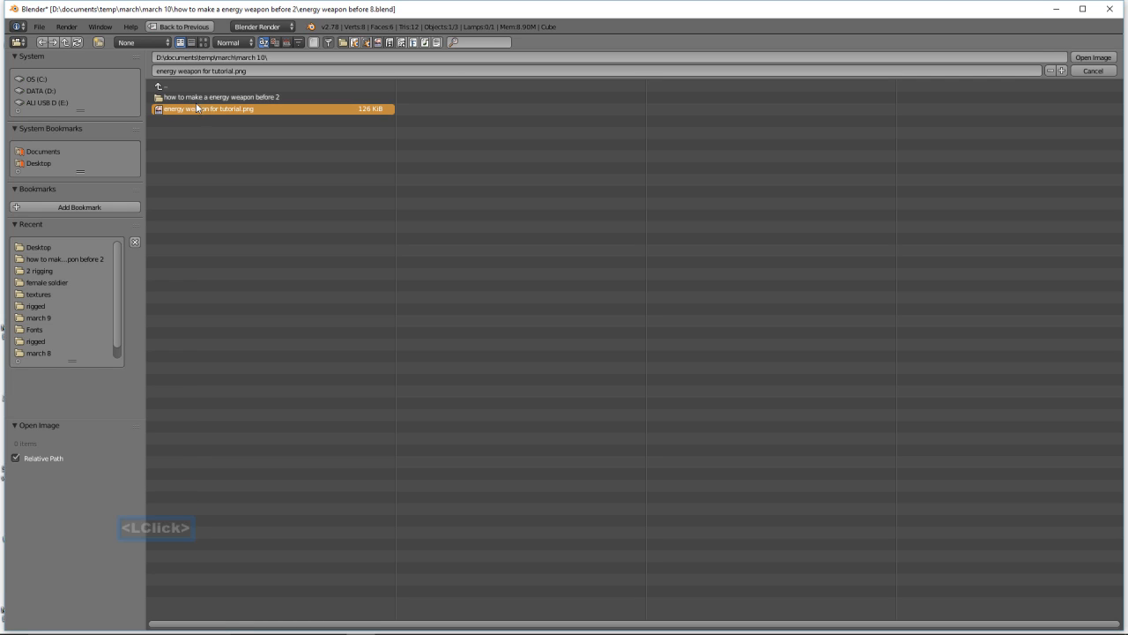
left_click(191, 42)
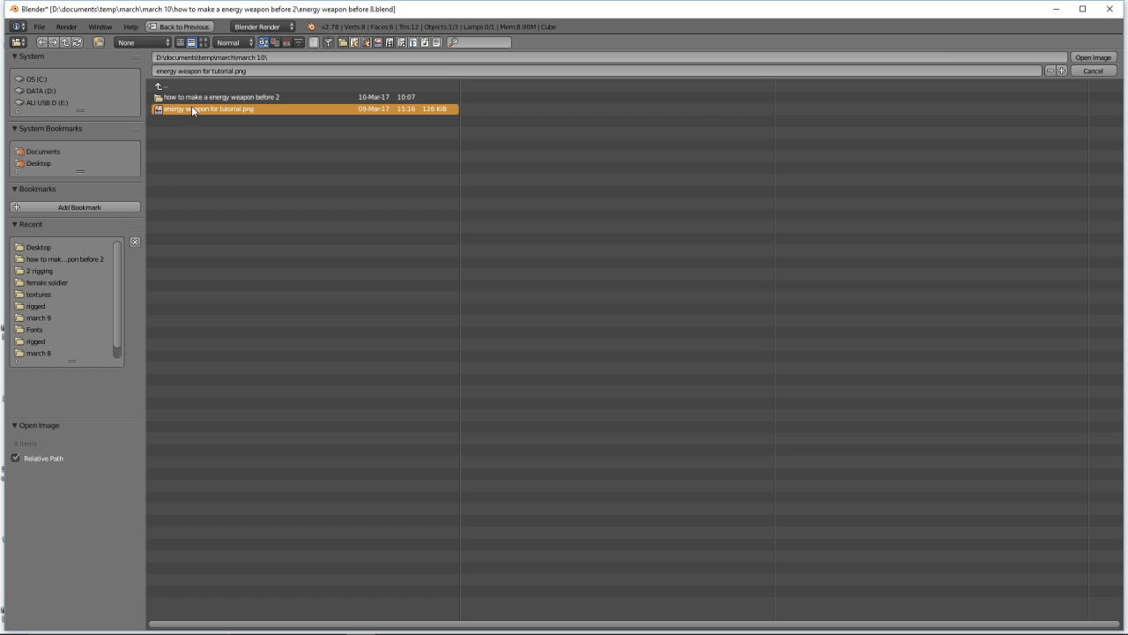
- Load energy weapon for tutorial.png as the background image and save the file as energy weapon before 10.blend
left_click(203, 43)
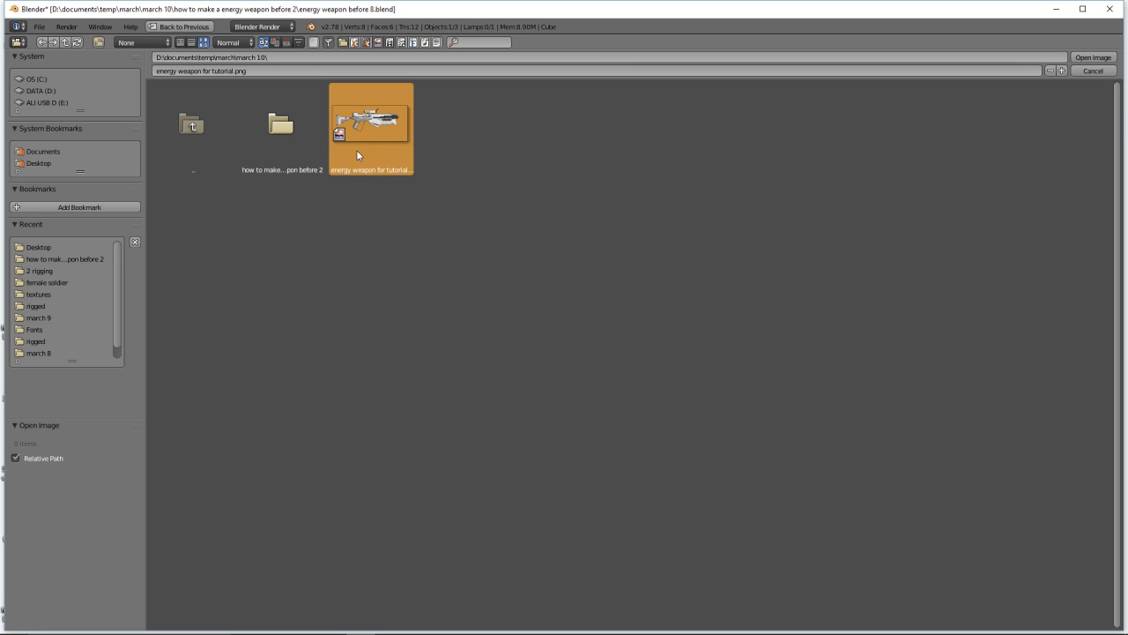
left_click(1079, 57)
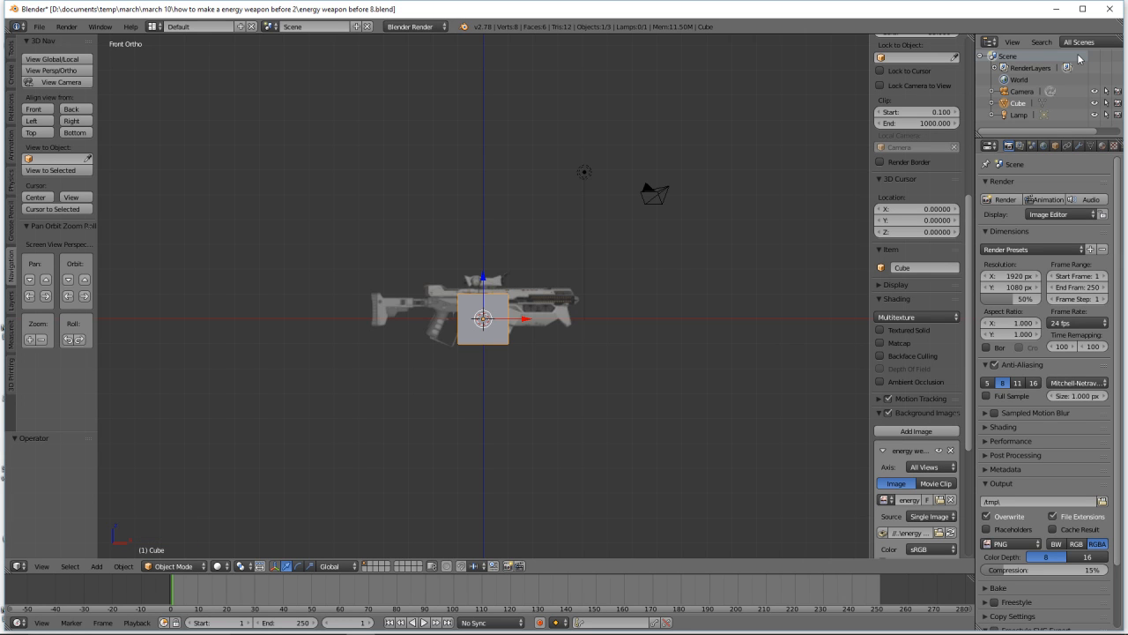
left_click(696, 298)
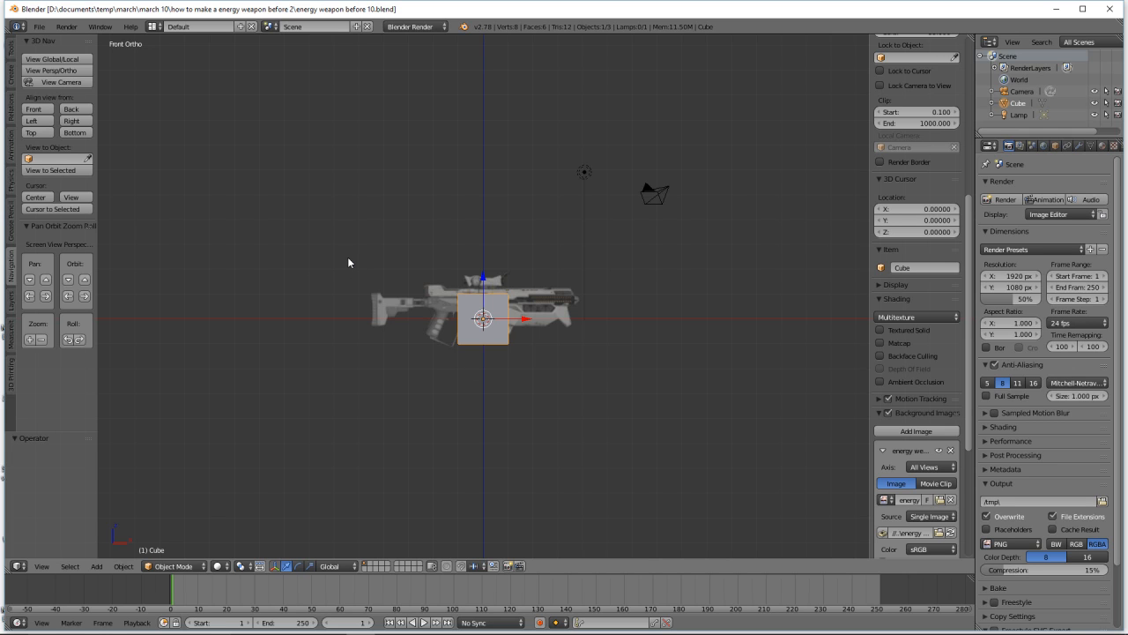
- Frame the front view on the weapon reference image so that the whole weapon fills the viewport
key("b")
left_click_drag(347, 257, 605, 368)
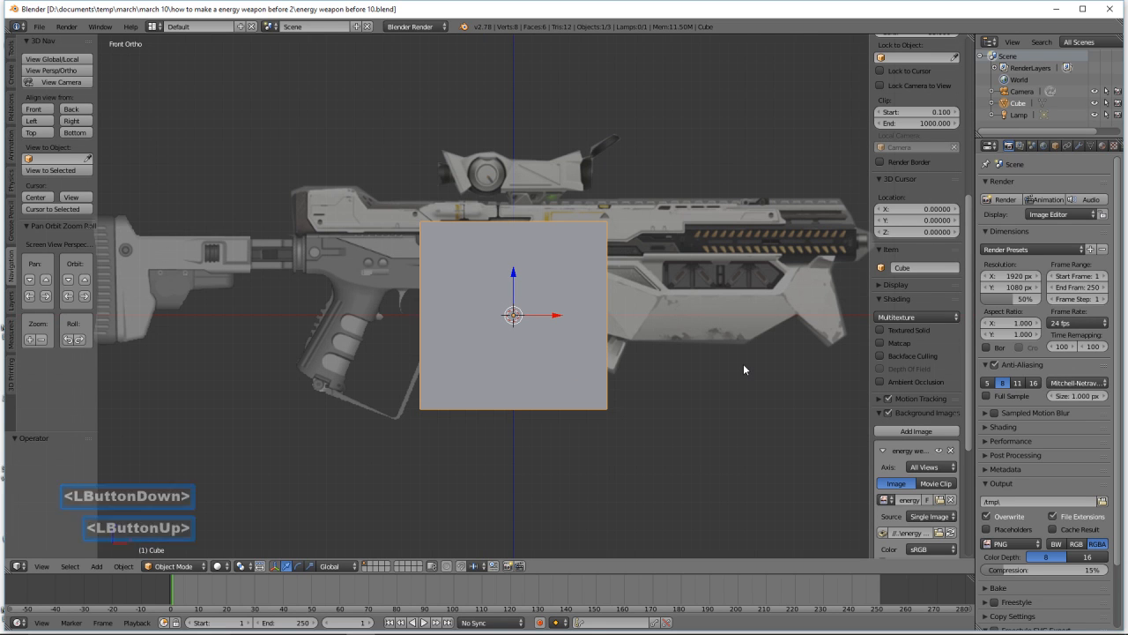
key("ctrl")
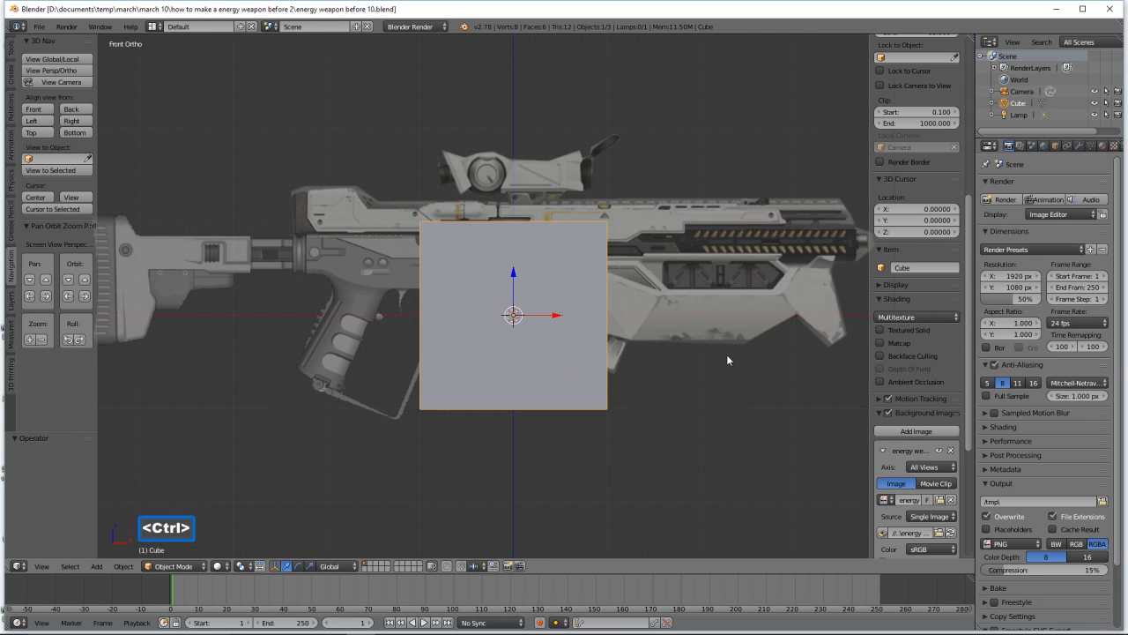
middle_click_drag(740, 367, 751, 395, "ctrl")
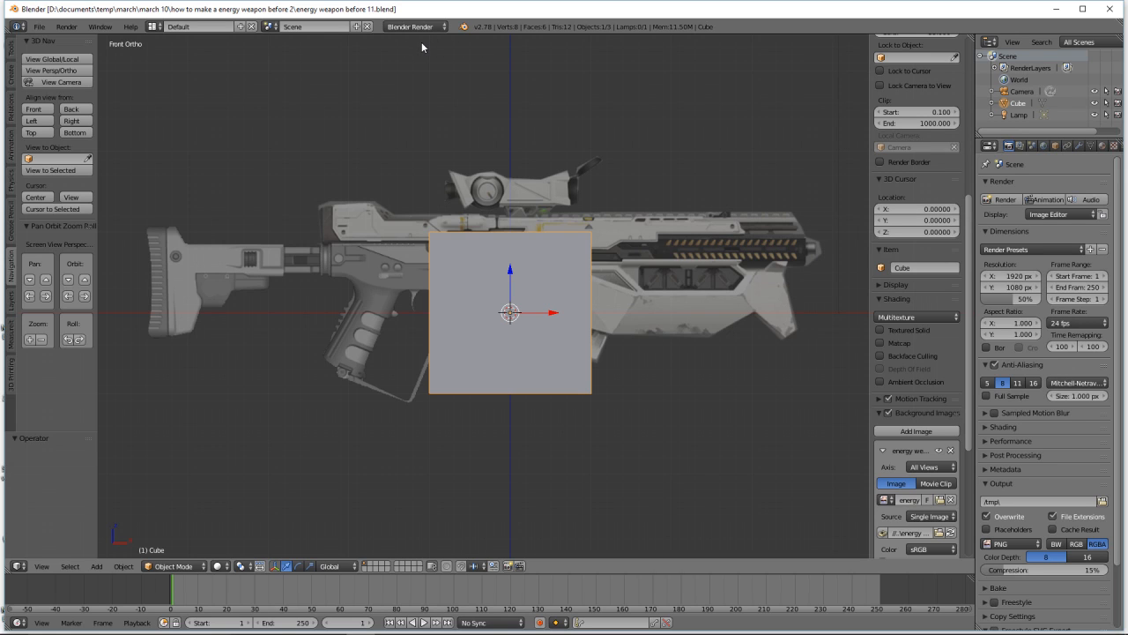
- Switch the render engine to Cycles Render and set its render device to GPU Compute
left_click(445, 28)
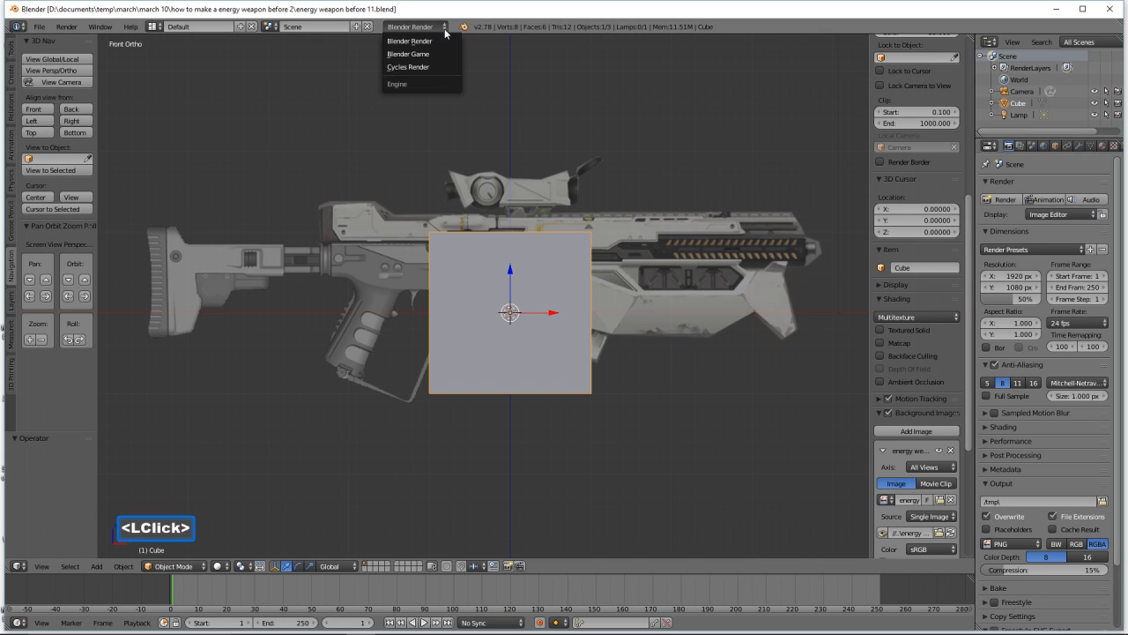
left_click(450, 68)
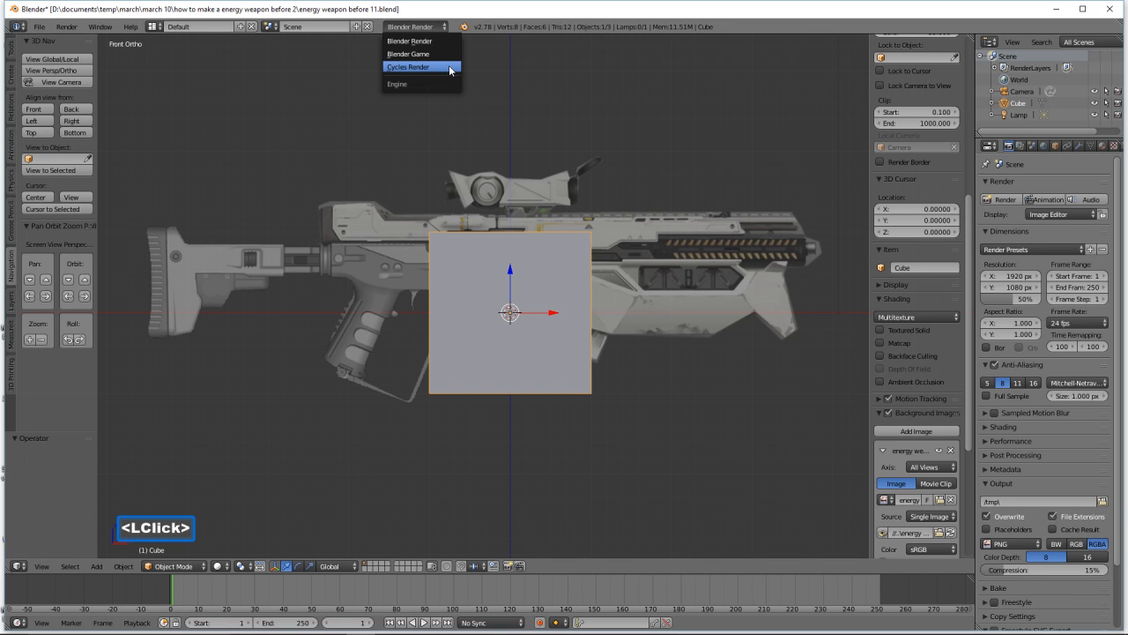
left_click(449, 68)
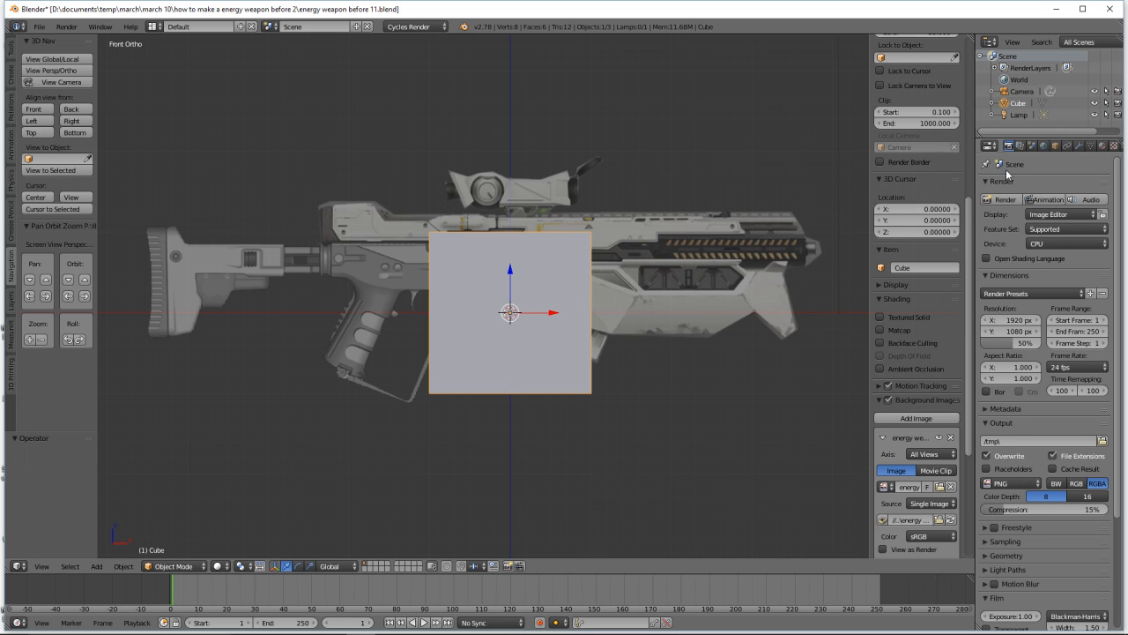
left_click(1009, 147)
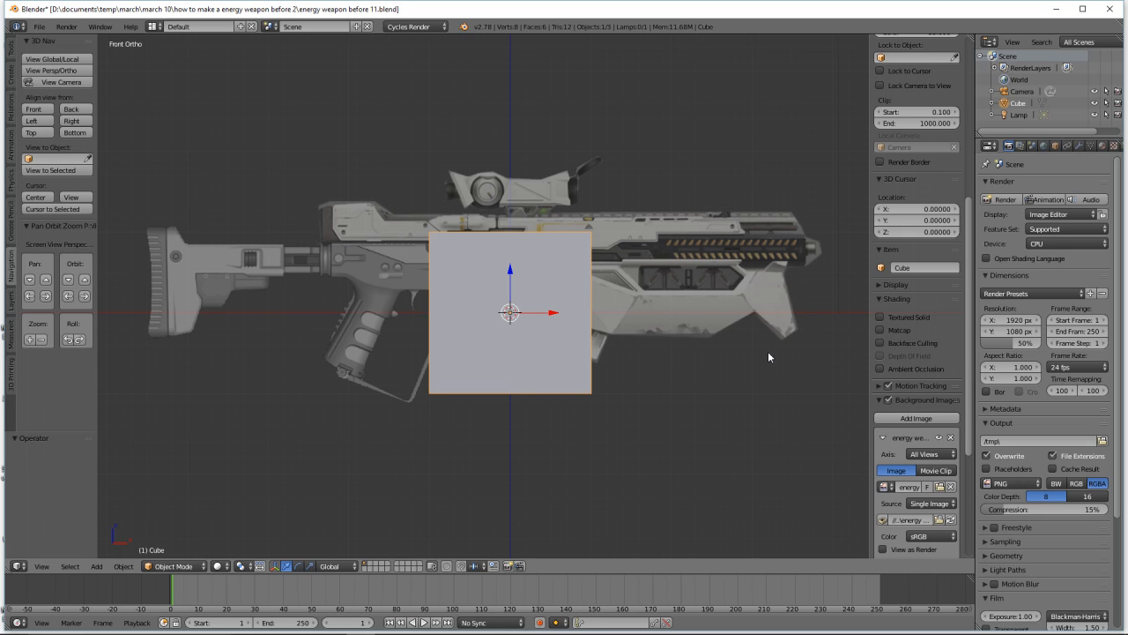
left_click(1106, 245)
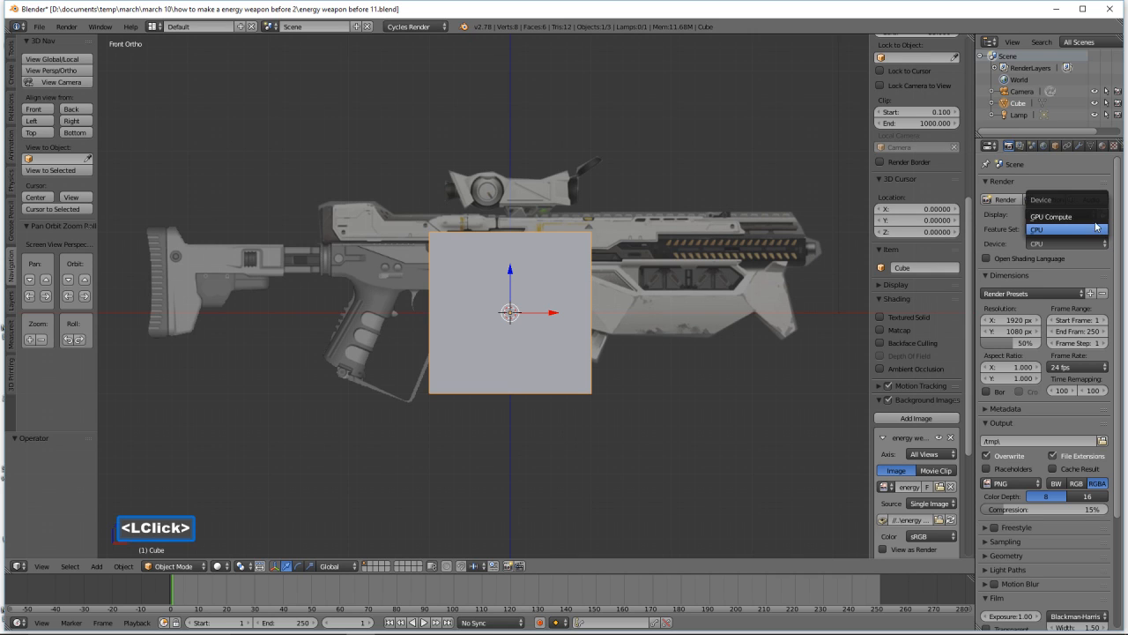
left_click(1095, 217)
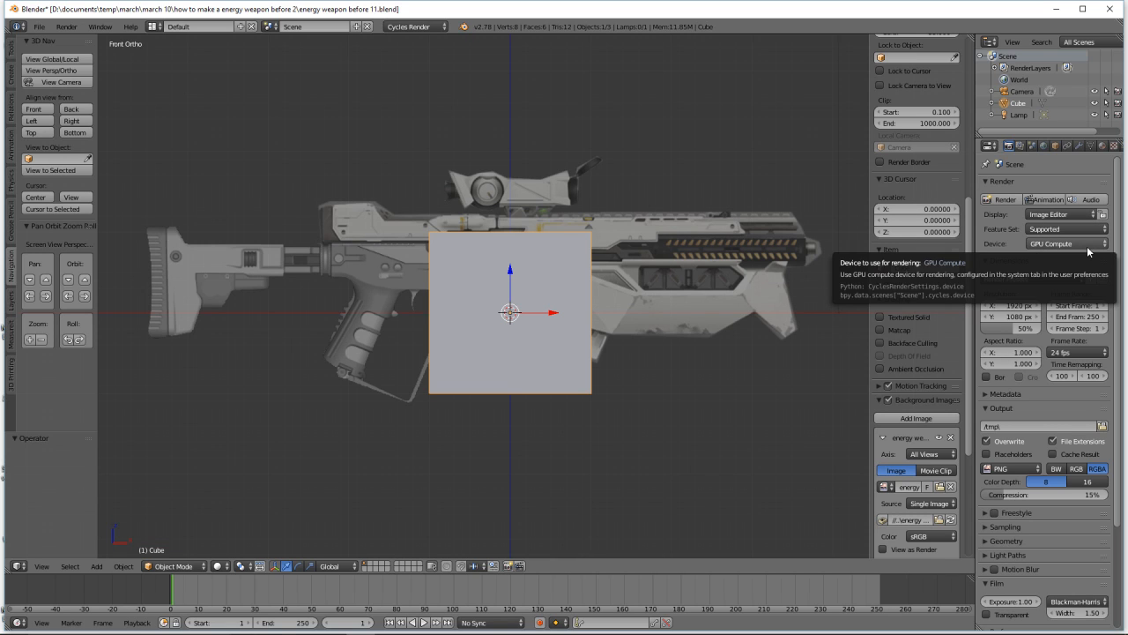
- Check which Cycles compute device is selected in the system section of the user preferences
left_click(37, 27)
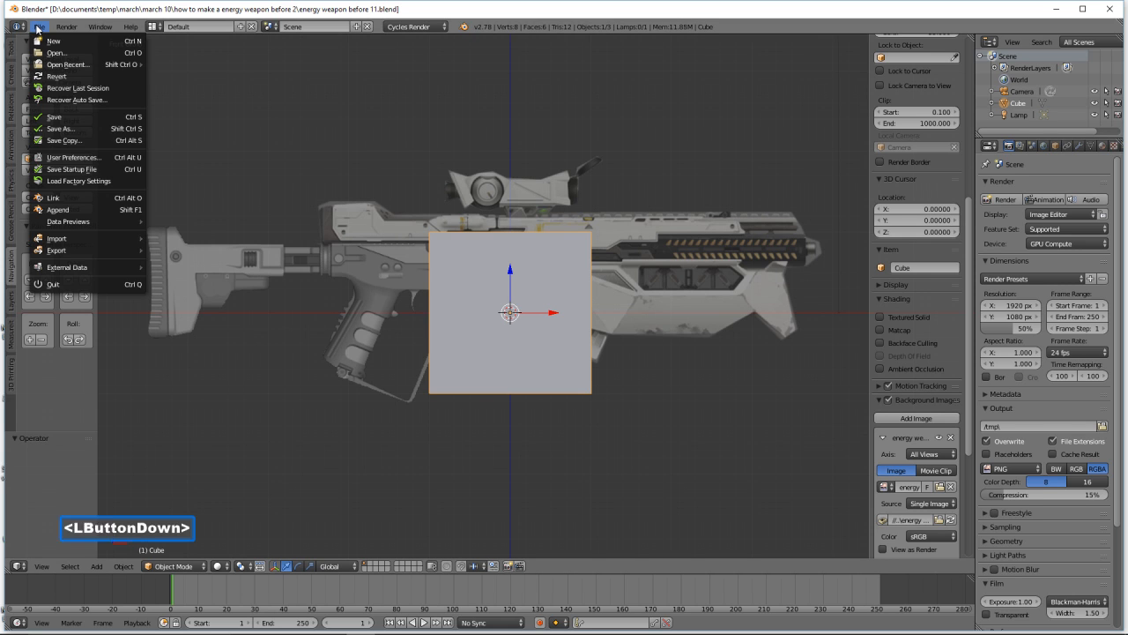
left_click(72, 157)
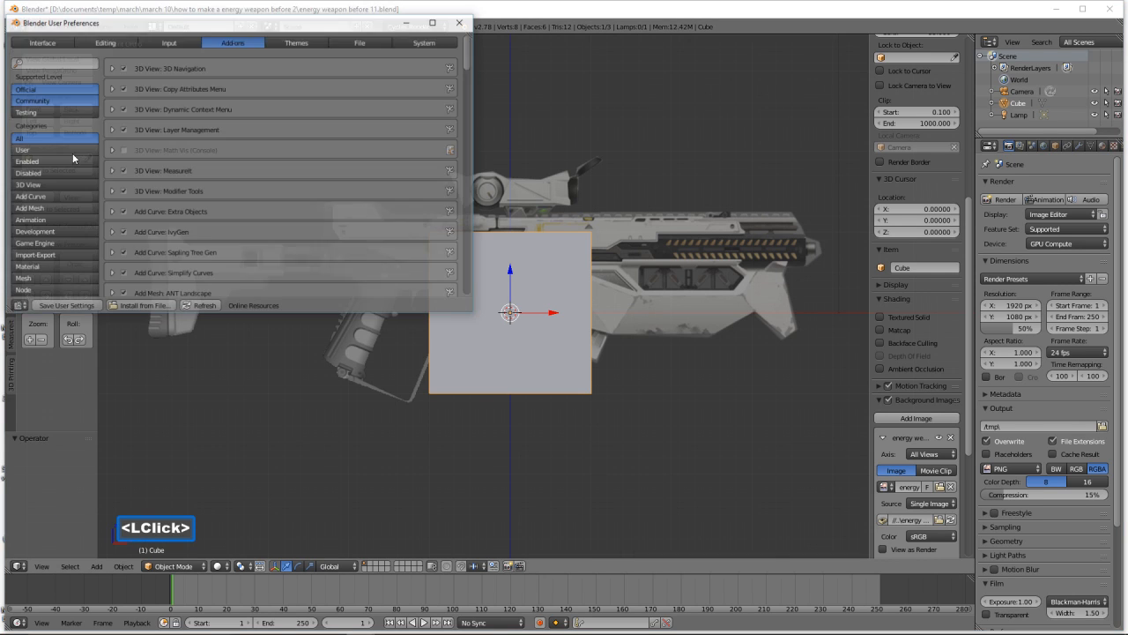
left_click(426, 42)
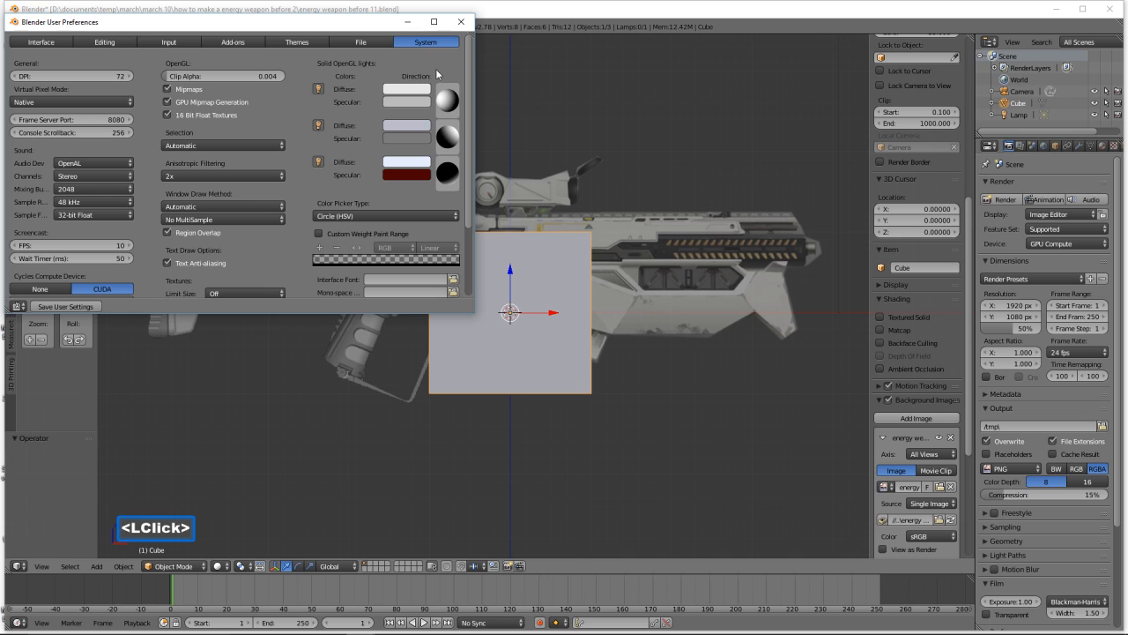
left_click_drag(466, 103, 485, 173)
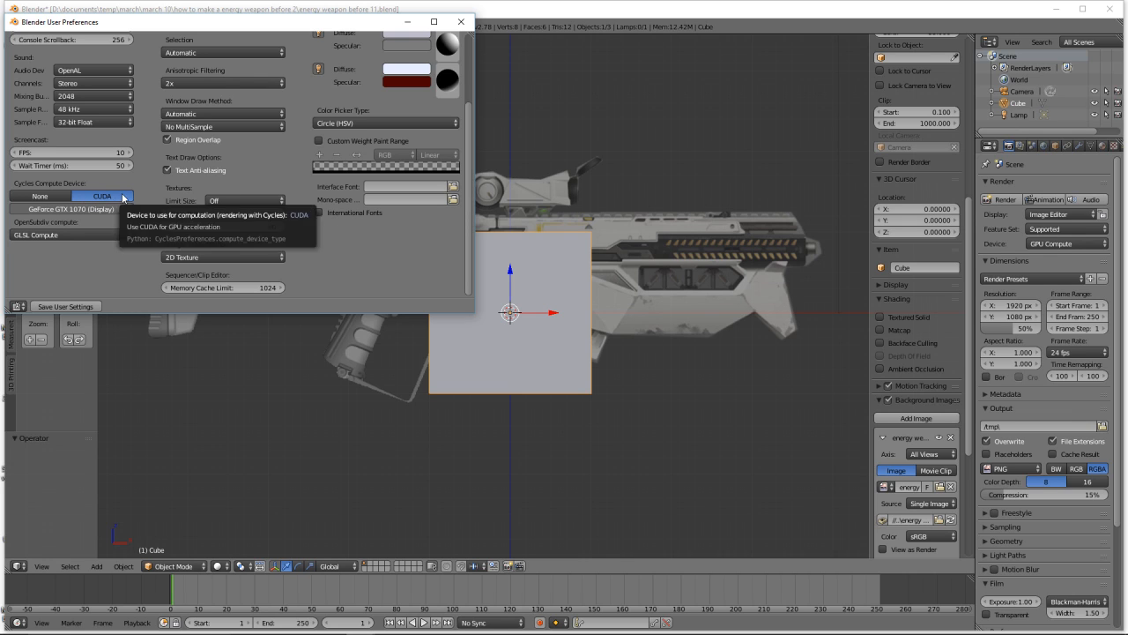
left_click(462, 22)
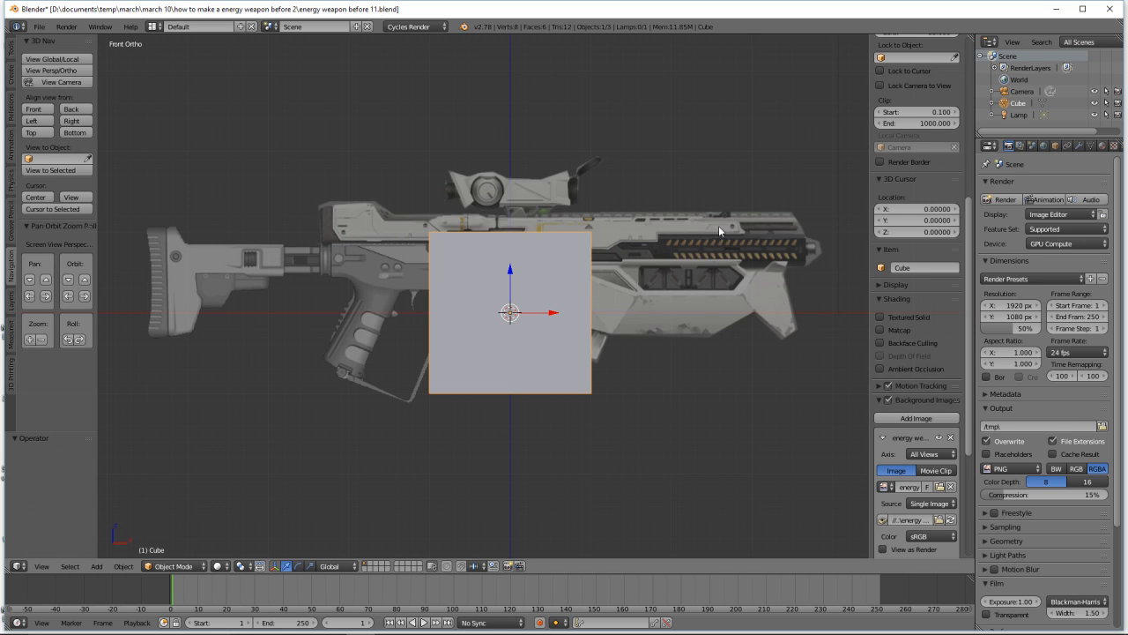
- Draw the background image in front of the objects at 0.642 opacity and save the file as energy weapon before 12.blend
left_click_drag(967, 404, 978, 516)
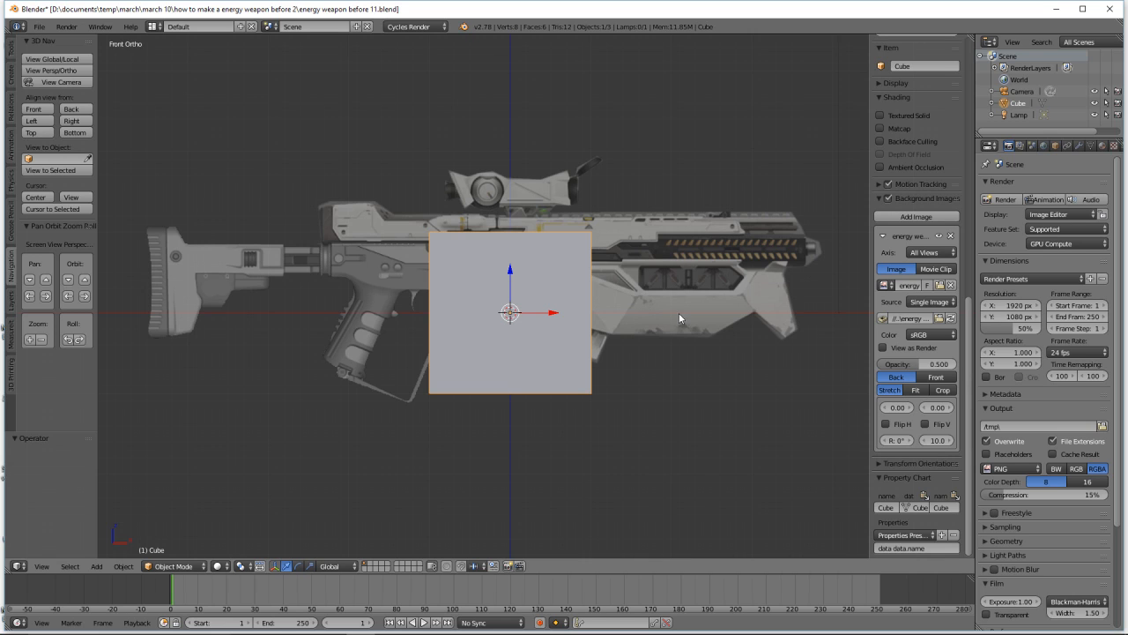
left_click(941, 377)
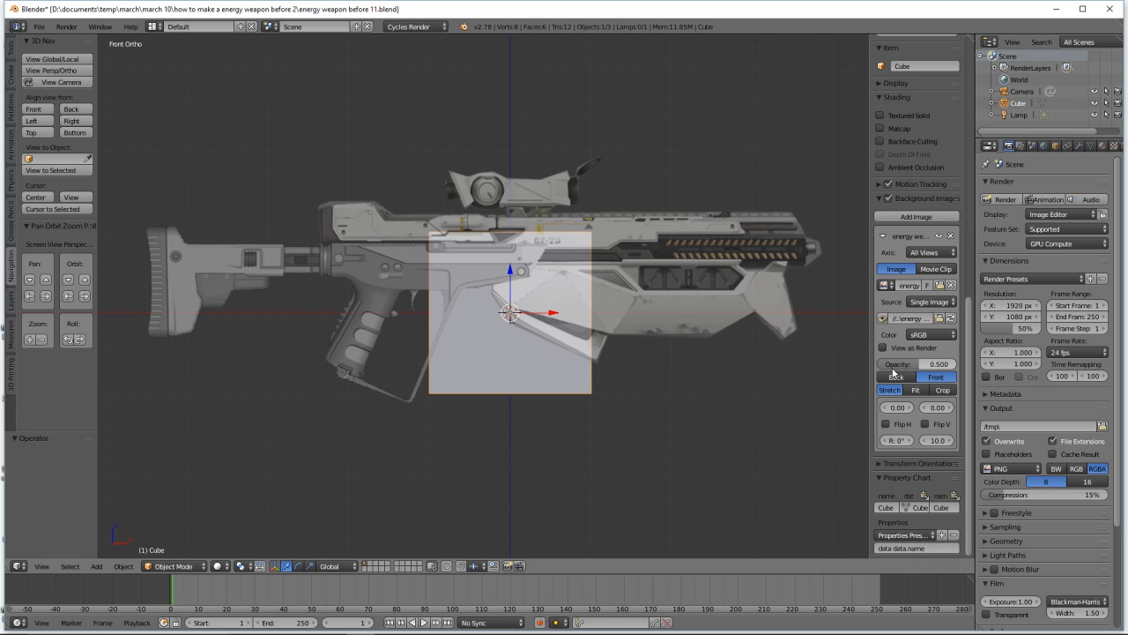
left_click_drag(913, 365, 939, 390)
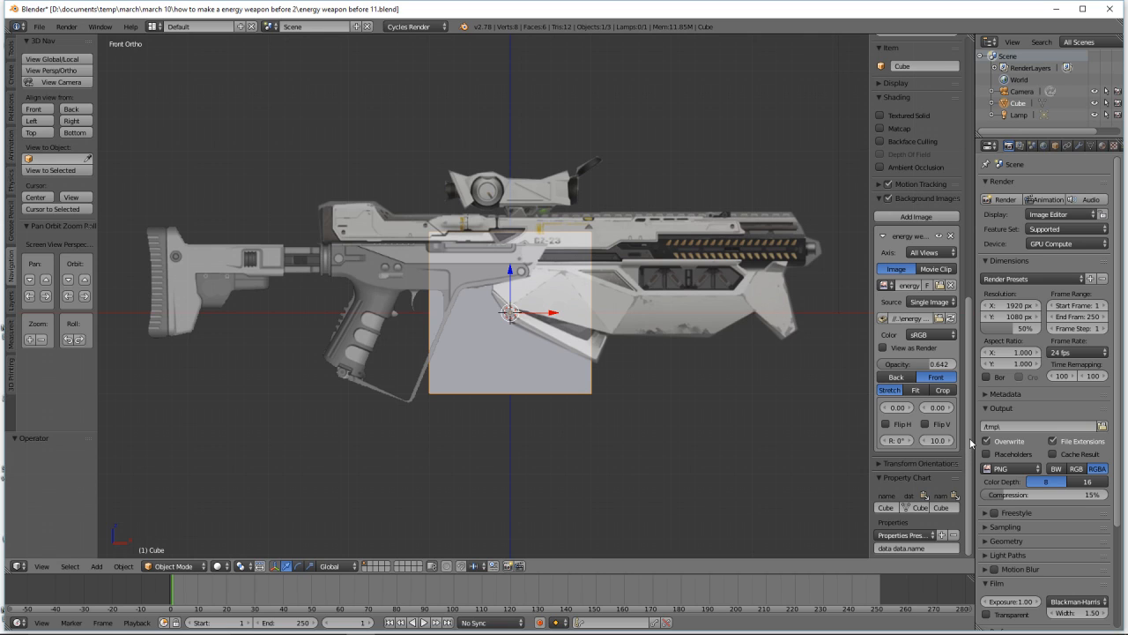
left_click_drag(870, 412, 819, 414)
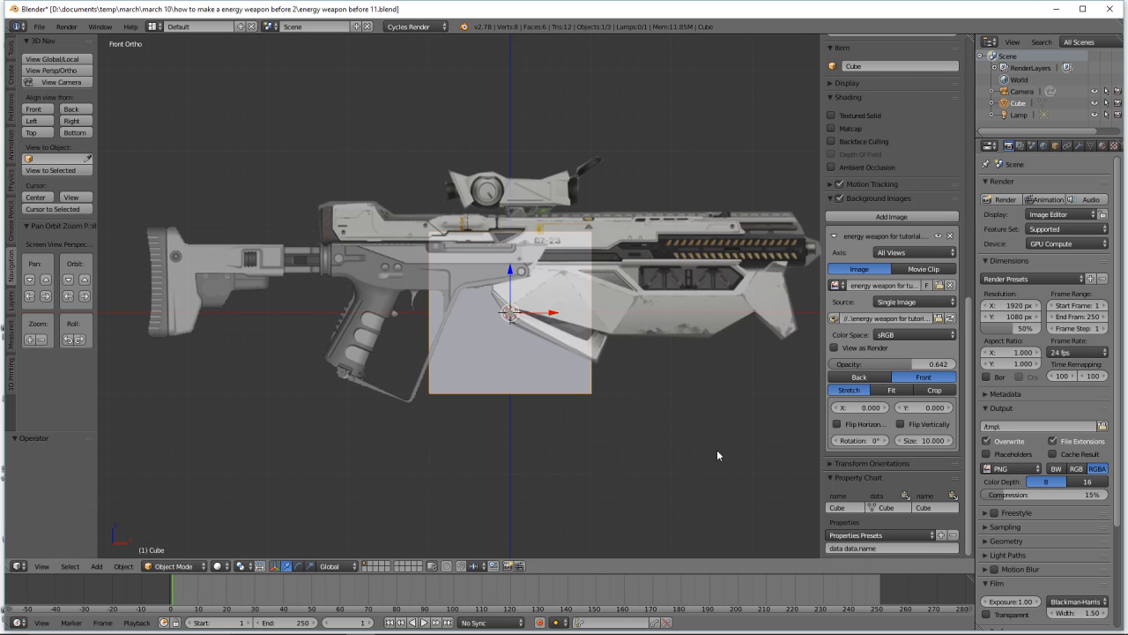
left_click(690, 11)
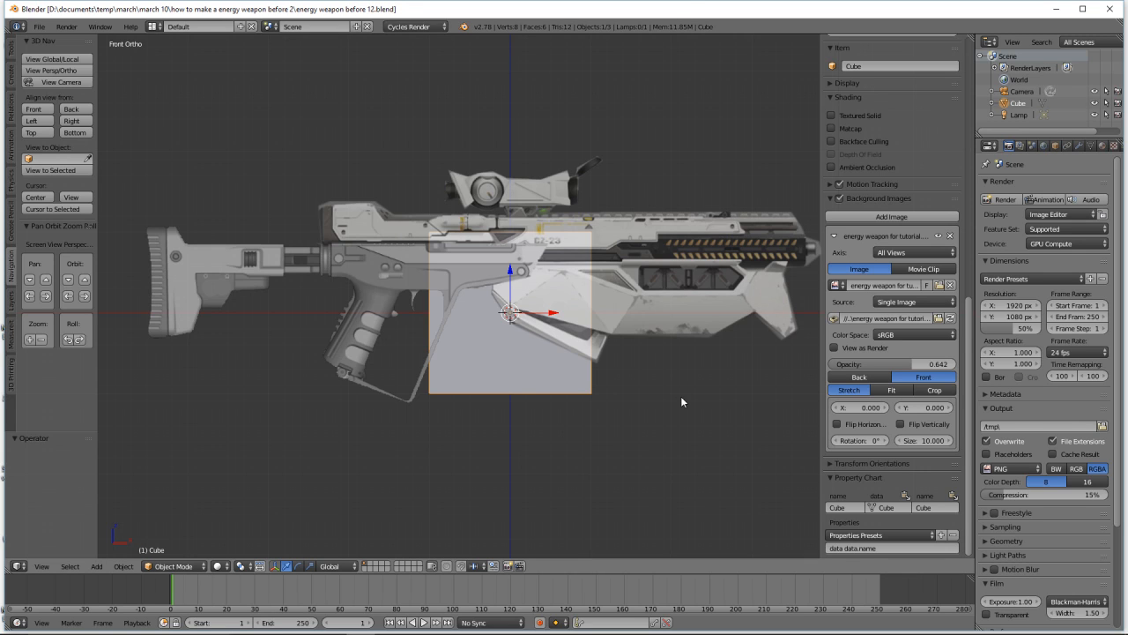
- Hide the 3D view's properties sidebar and put the cube into Edit Mode
key("n")
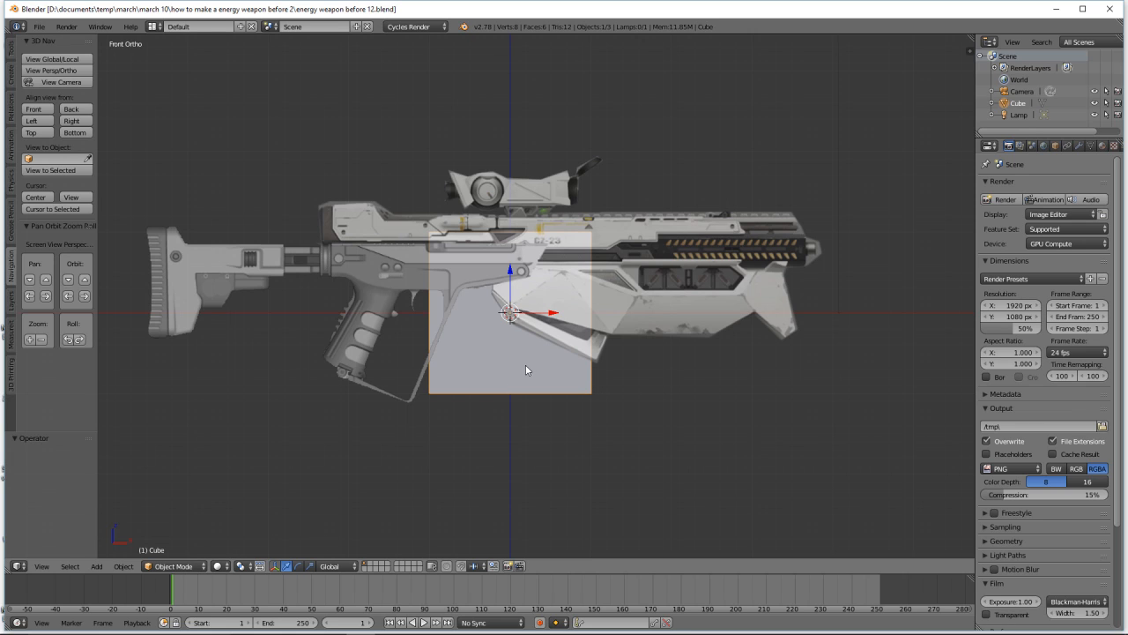
left_click(206, 566)
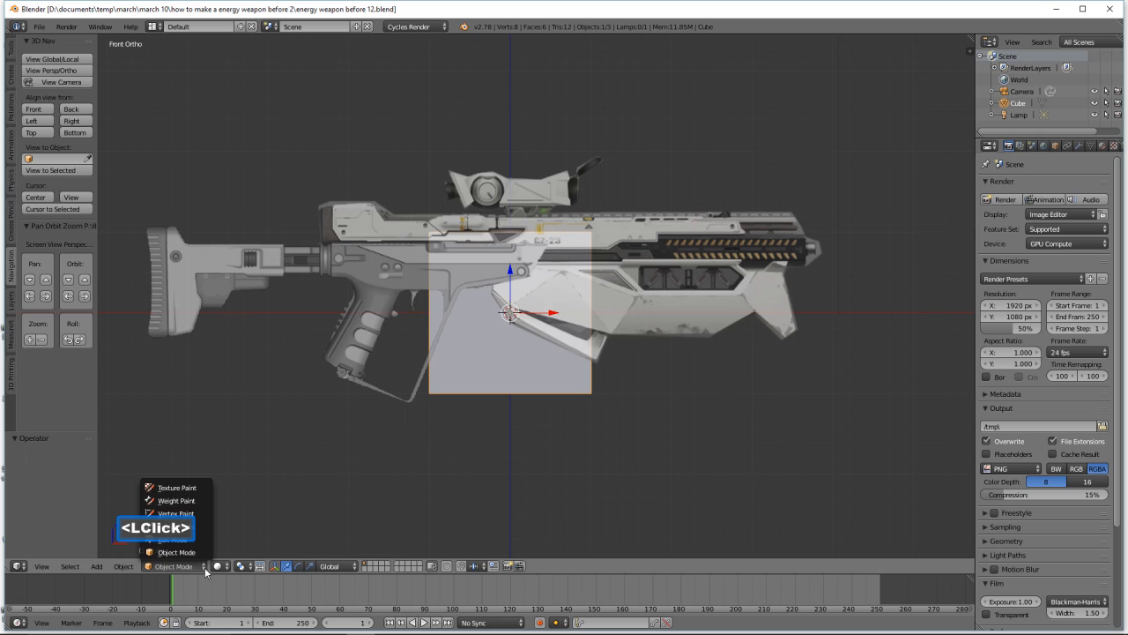
left_click(194, 540)
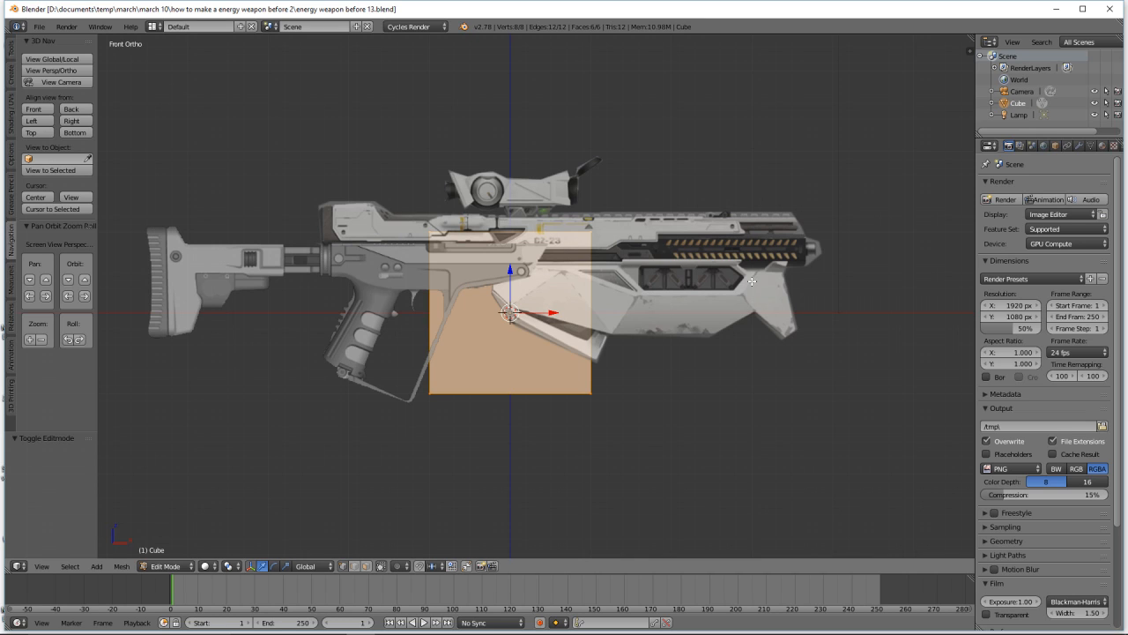
- Scale the whole cube mesh along the global X axis by about 0.653, using an angled view to judge its thickness
left_click(84, 122)
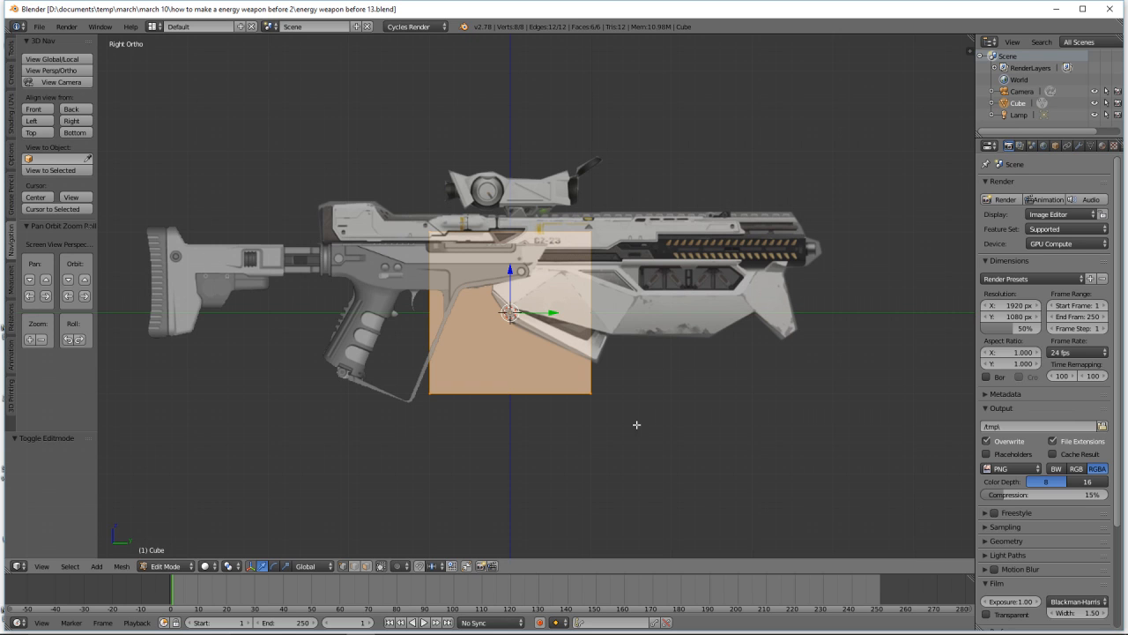
middle_click_drag(491, 450, 544, 465)
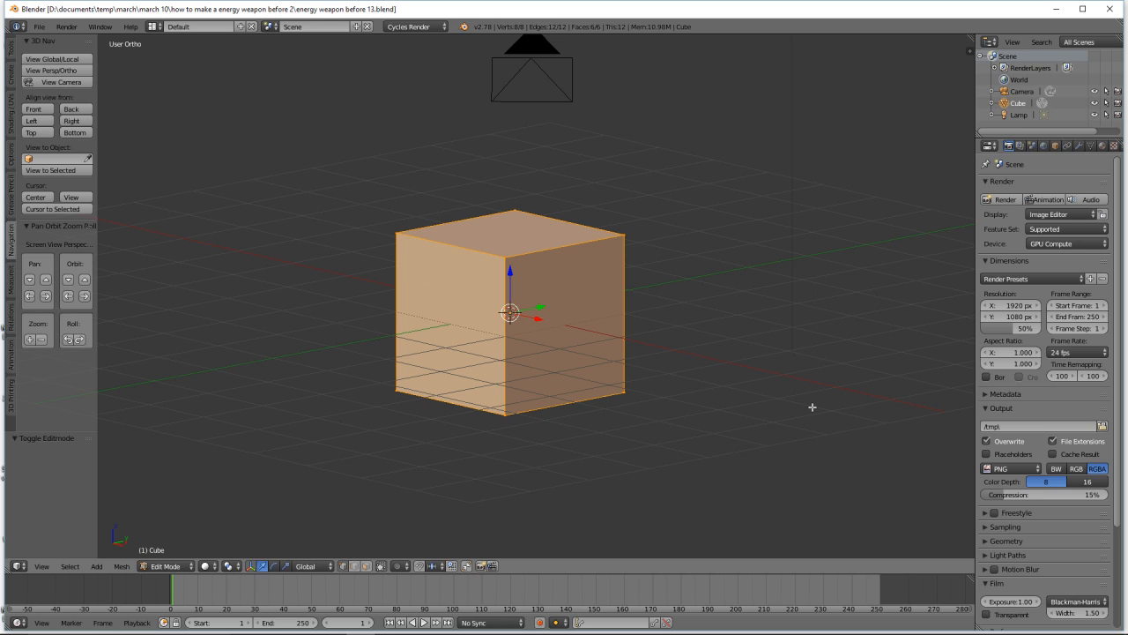
key("s")
key("x")
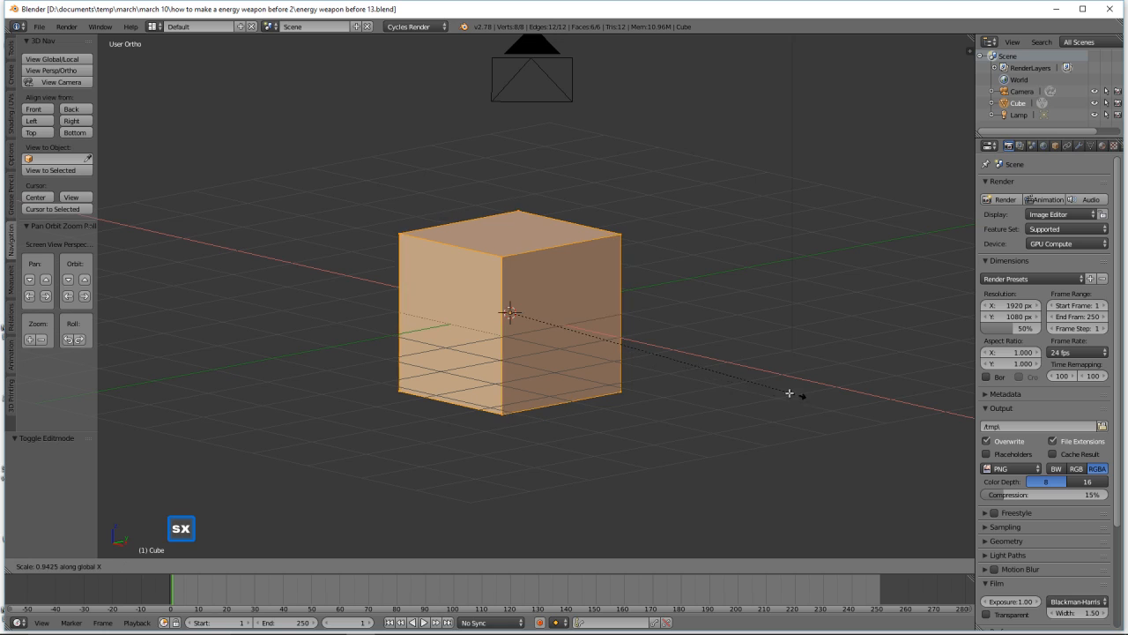
left_click(710, 364)
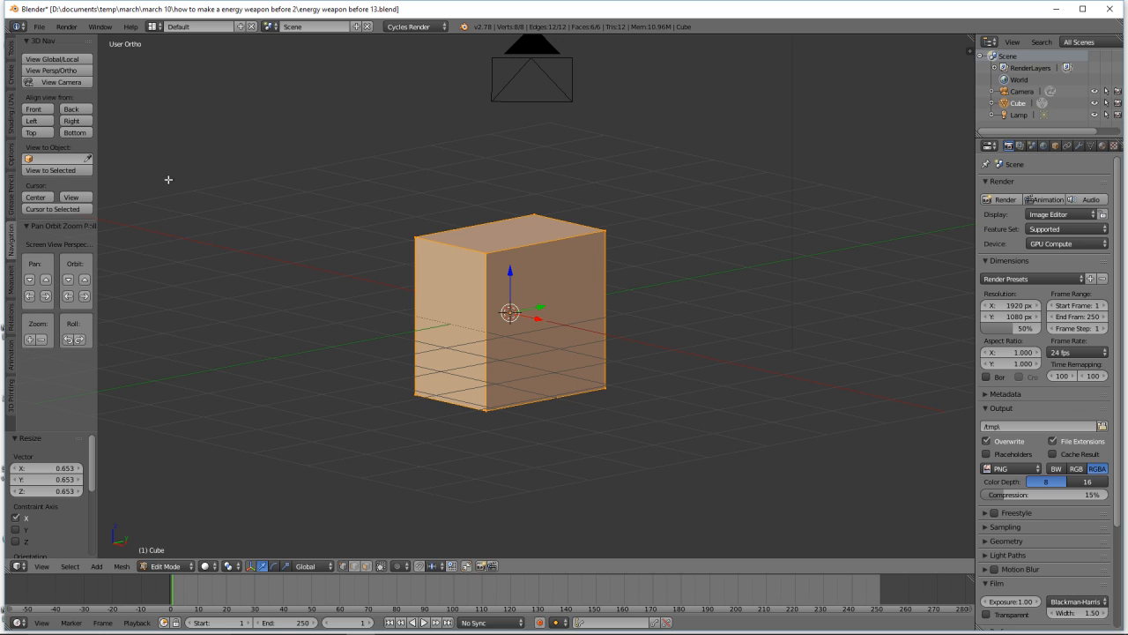
- In the right view, move the cube about -3.49 along Y and slightly up so its upper rear corner meets the stock's
left_click(78, 122)
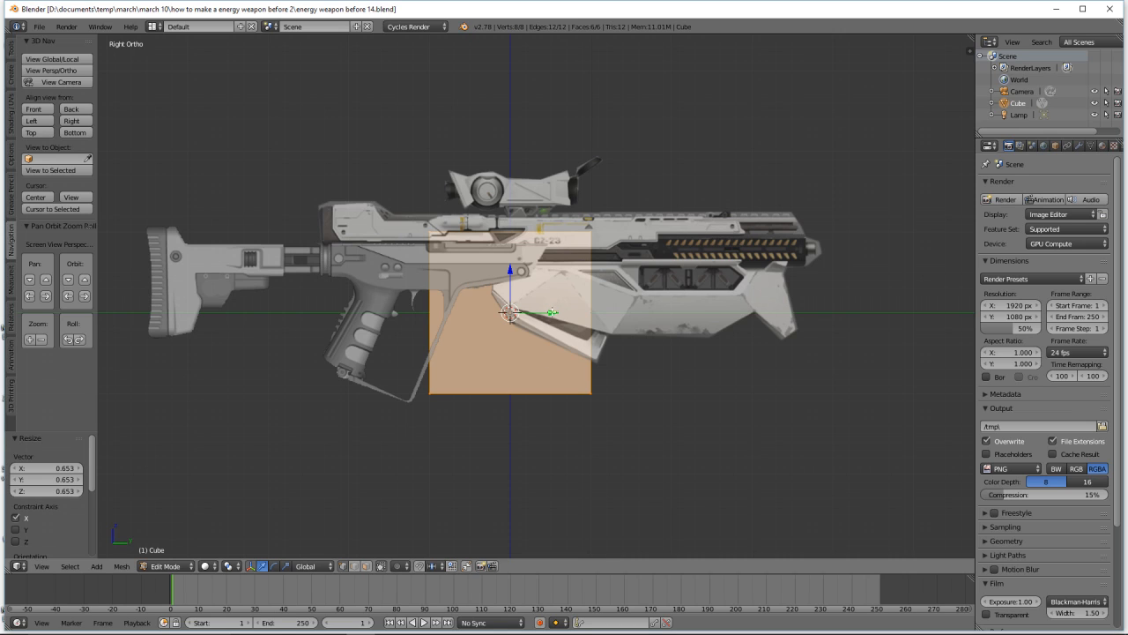
left_click_drag(551, 312, 285, 294)
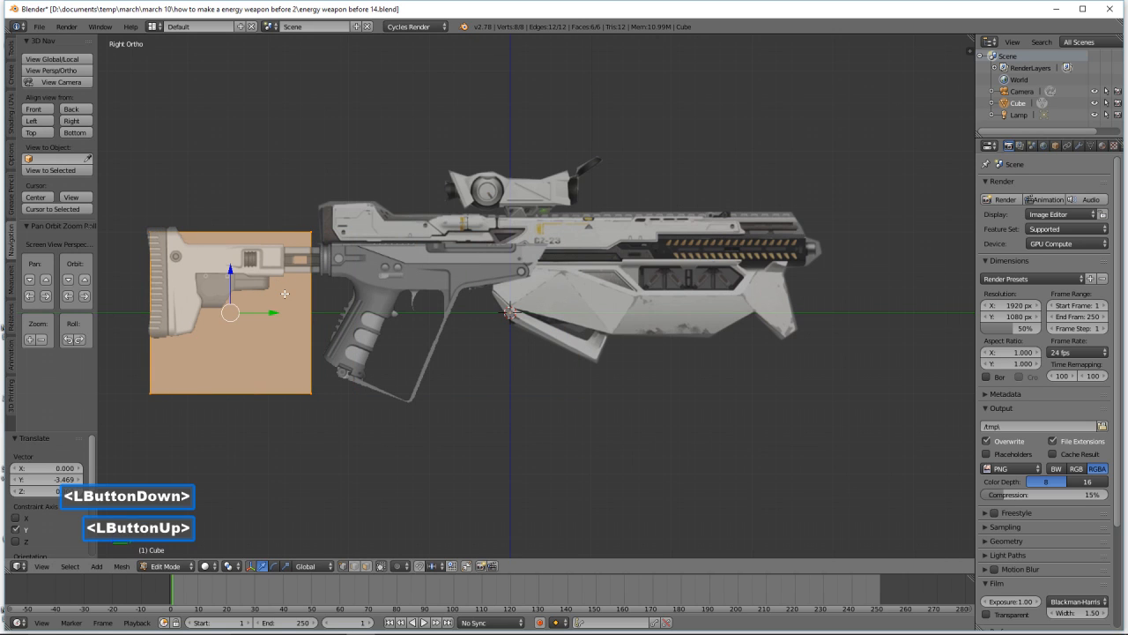
left_click_drag(229, 271, 230, 263)
left_click_drag(272, 307, 272, 308)
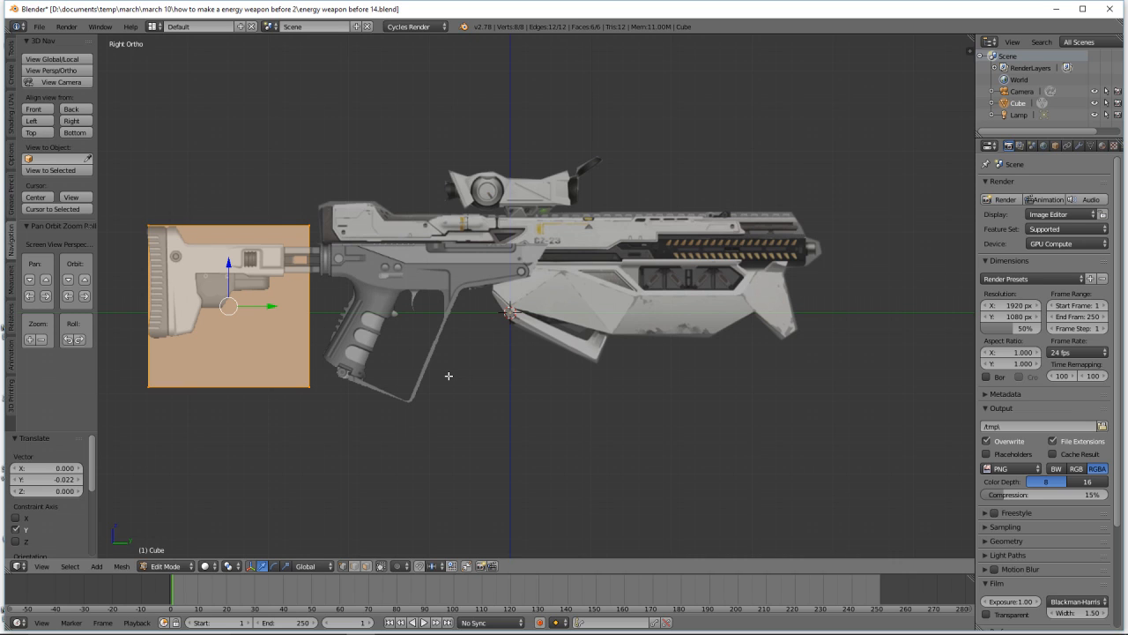
- Deselect the mesh, show it as wireframe, check it from an angle and return to the right view
key("a")
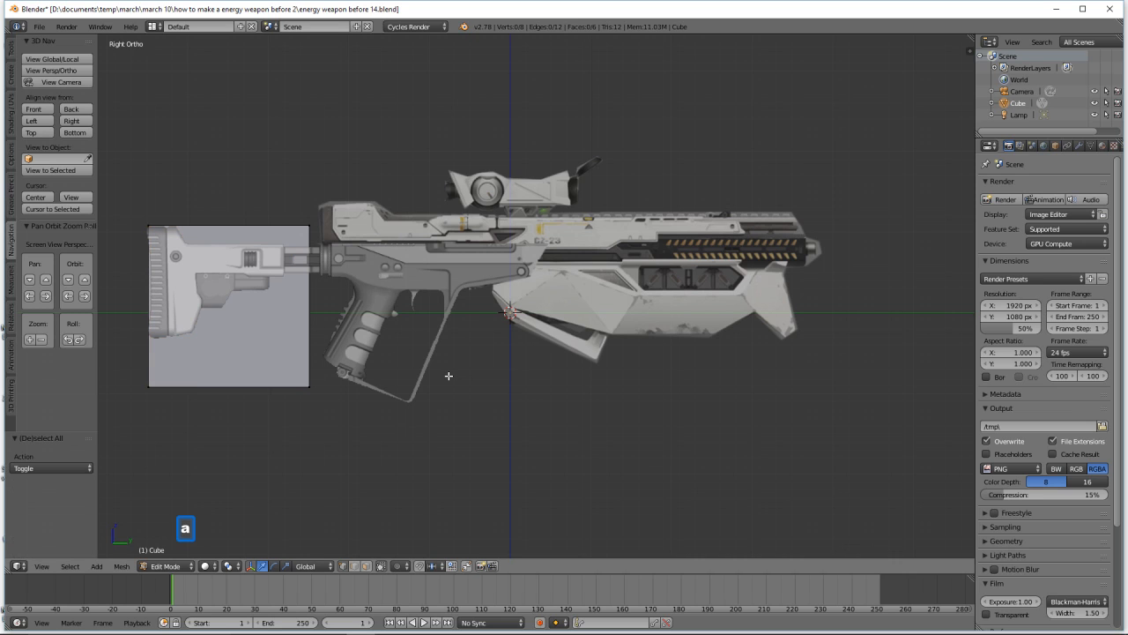
key("z")
left_click(533, 380)
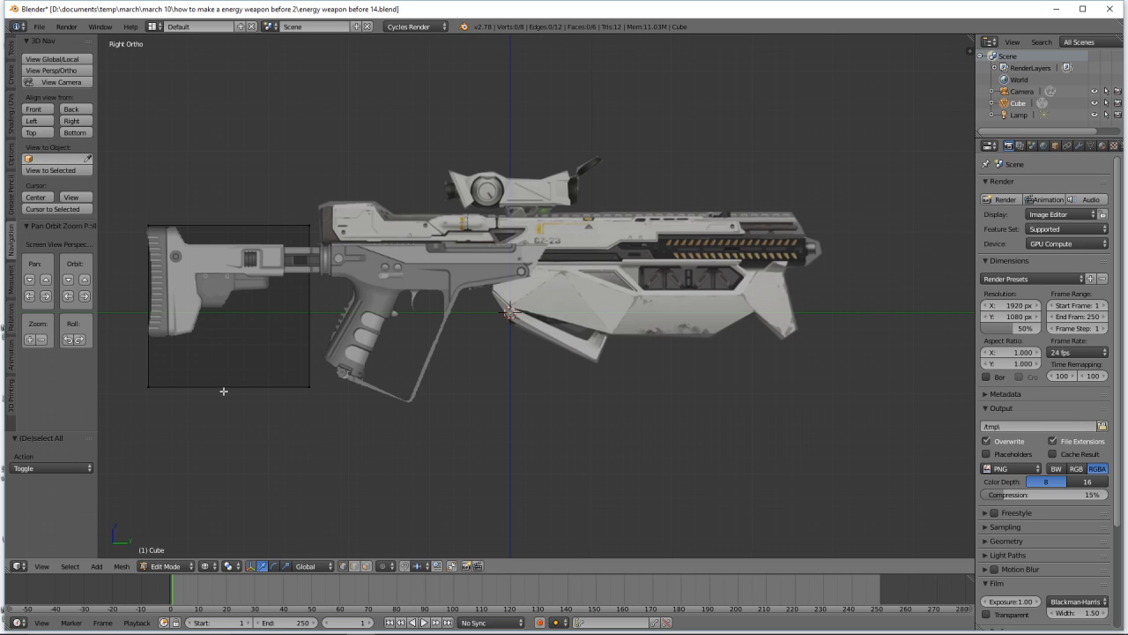
middle_click_drag(152, 415, 185, 426)
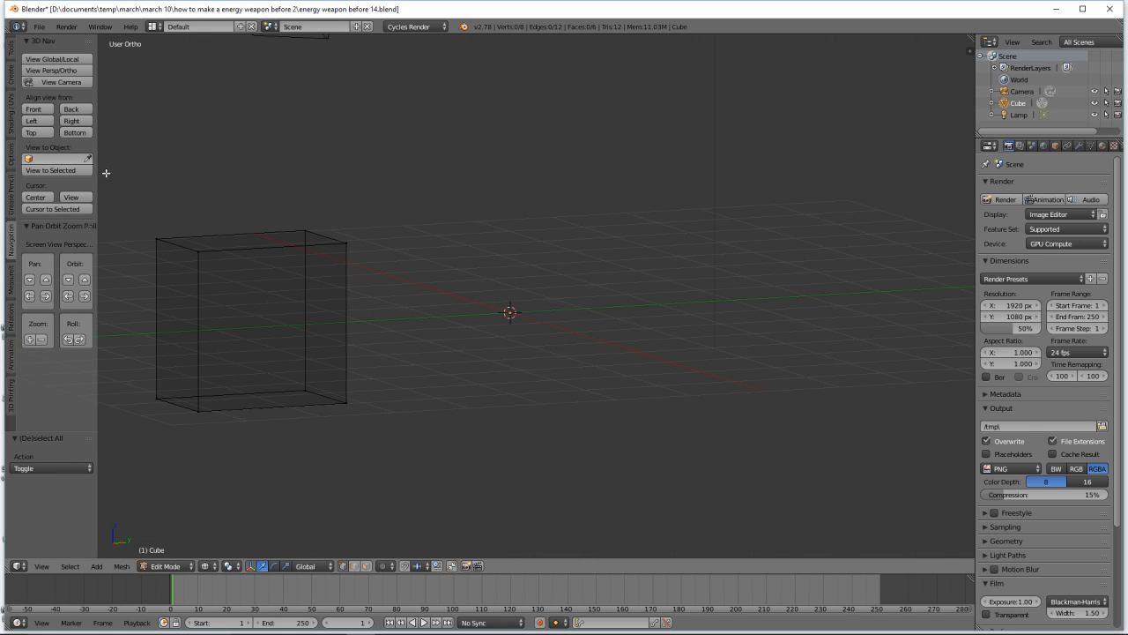
left_click(71, 120)
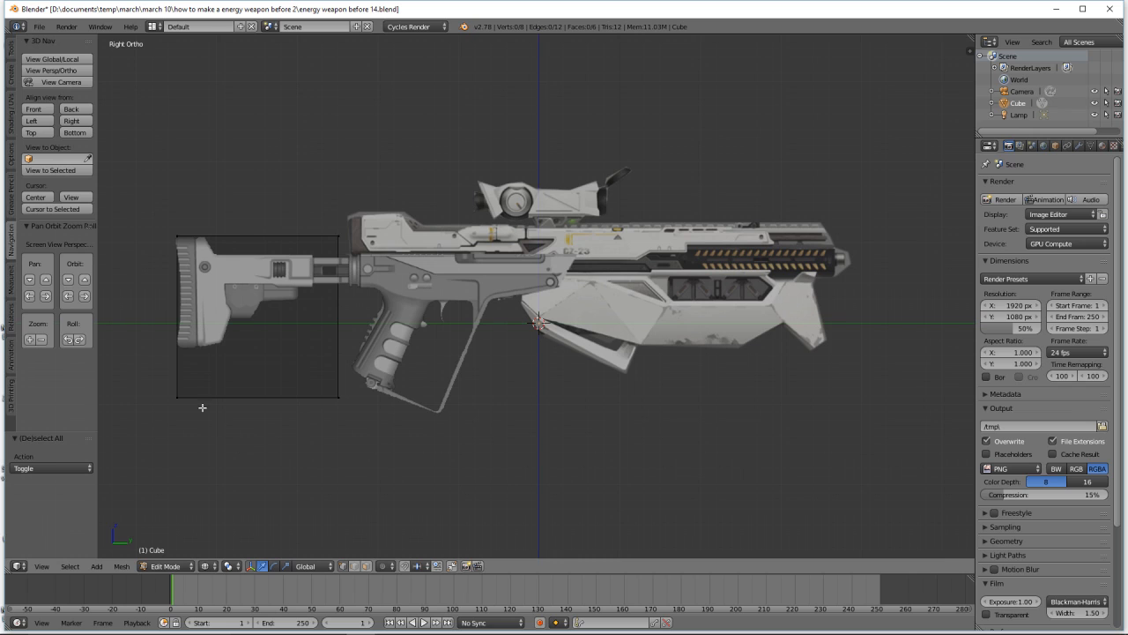
- Select the block's four bottom vertices and raise them about 0.583 along Z to the lower edge of the butt plate
key("b")
left_click_drag(156, 381, 345, 422)
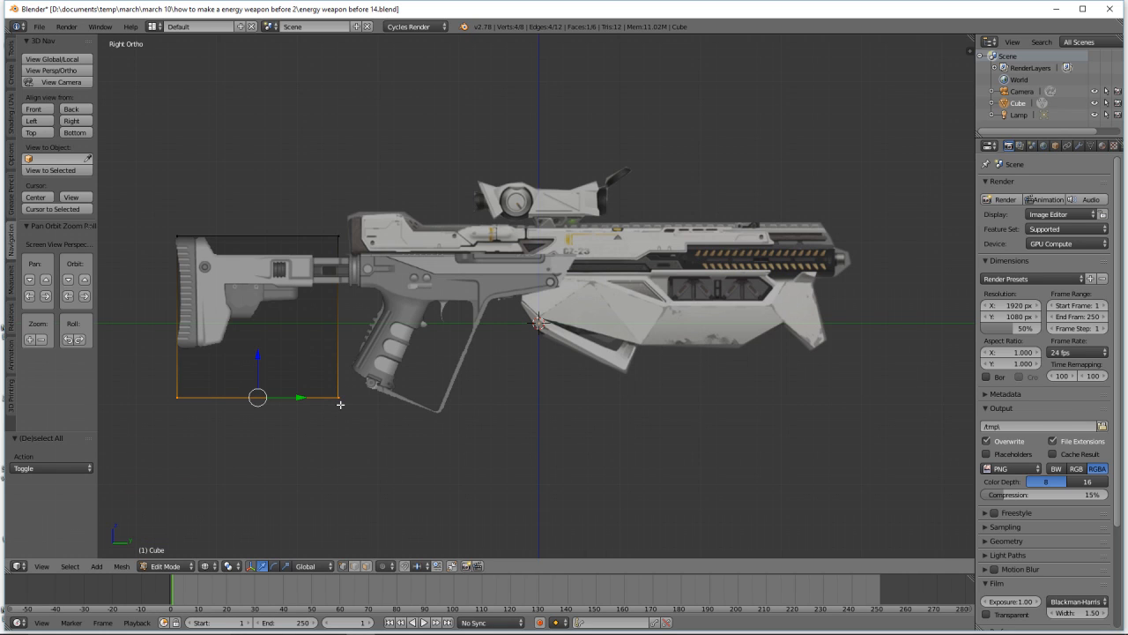
left_click_drag(258, 355, 264, 308)
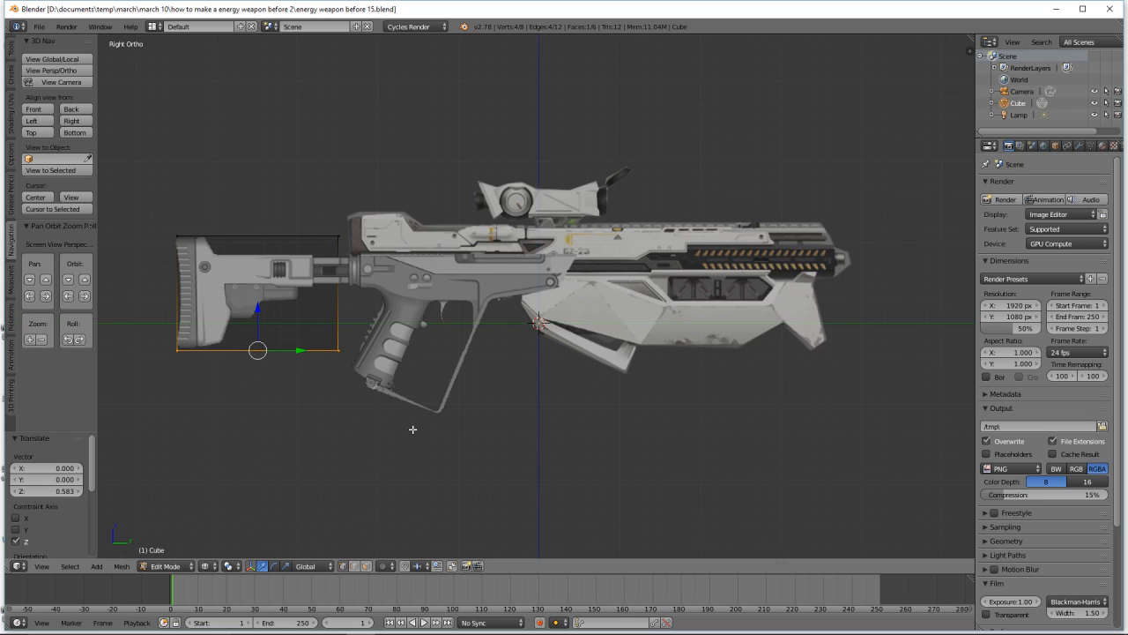
- Select only the four vertices on the block's muzzle-facing side and move them about -1.334 along Y to the butt plate's front edge
key("a")
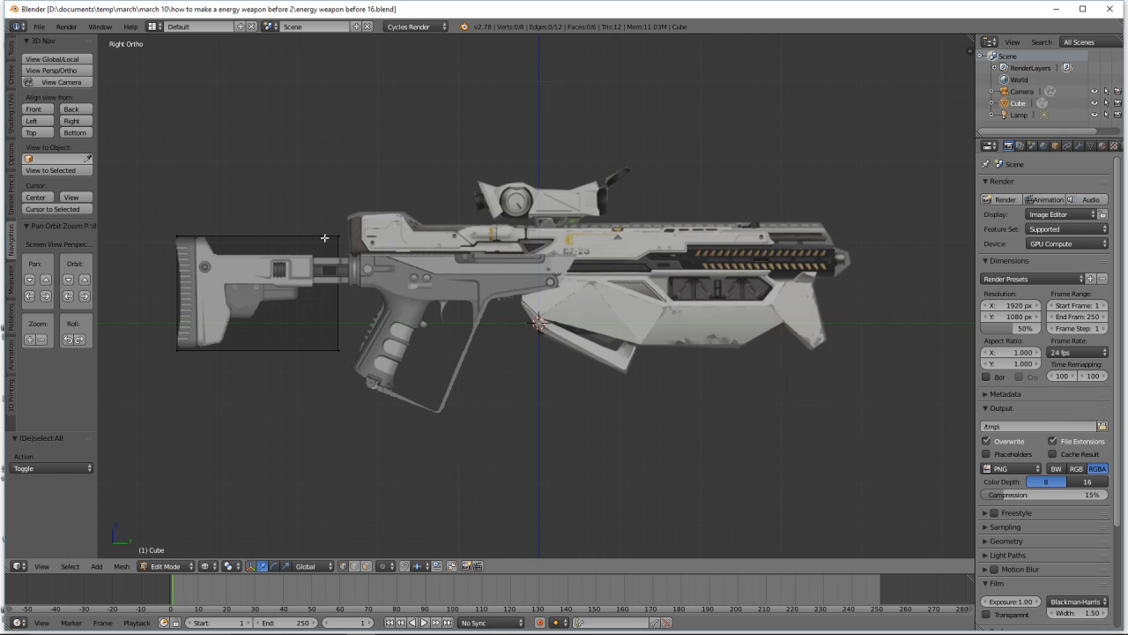
key("b")
left_click_drag(319, 220, 355, 367)
left_click_drag(377, 290, 272, 291)
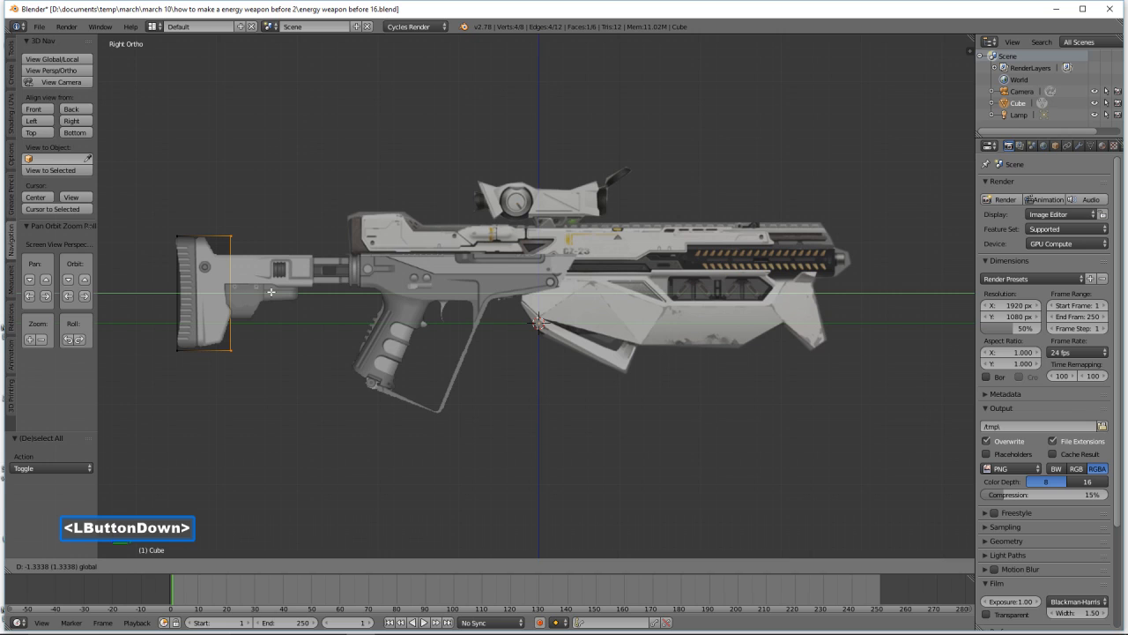
left_click(270, 291)
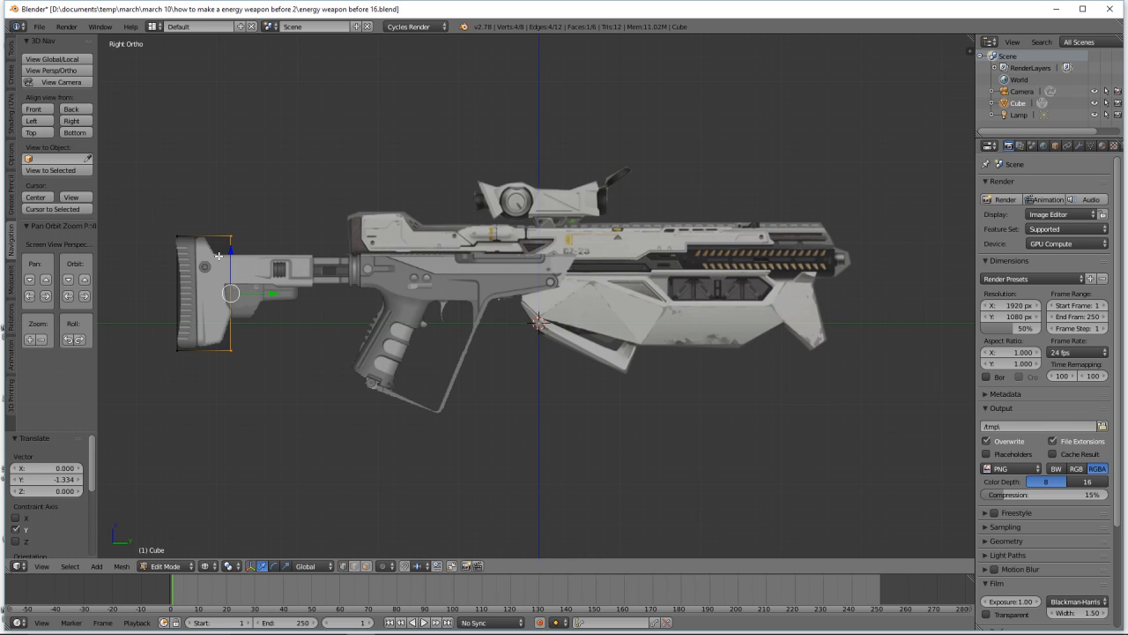
- Add one horizontal loop cut around the block, slid about -0.67 up to the upper edge of the stock's arm
key("ctrl")
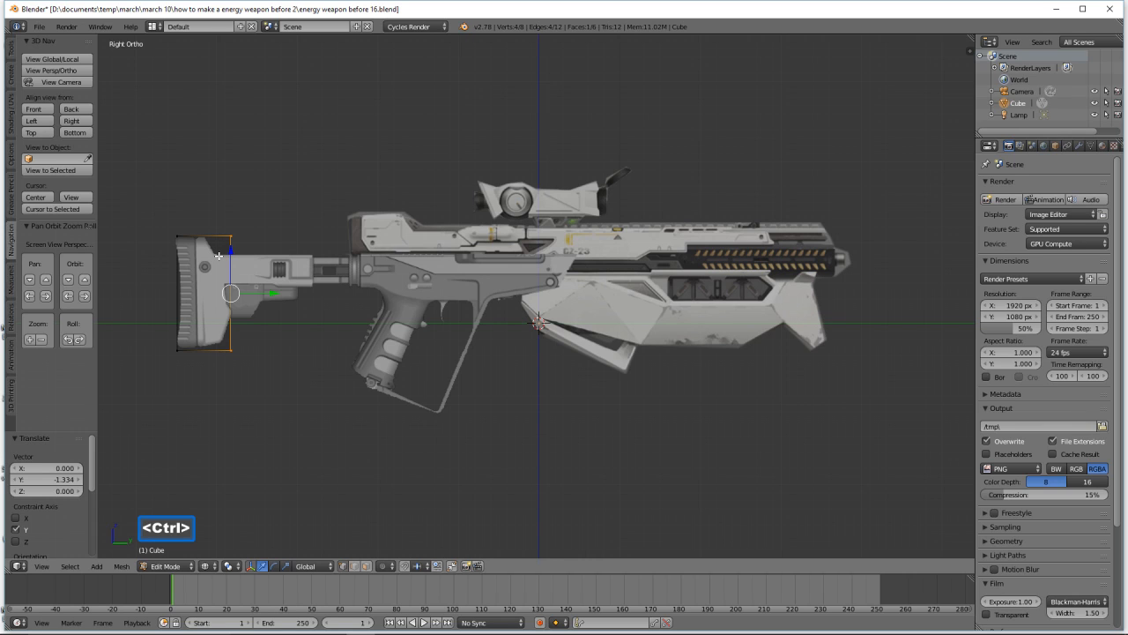
key("ctrl+r")
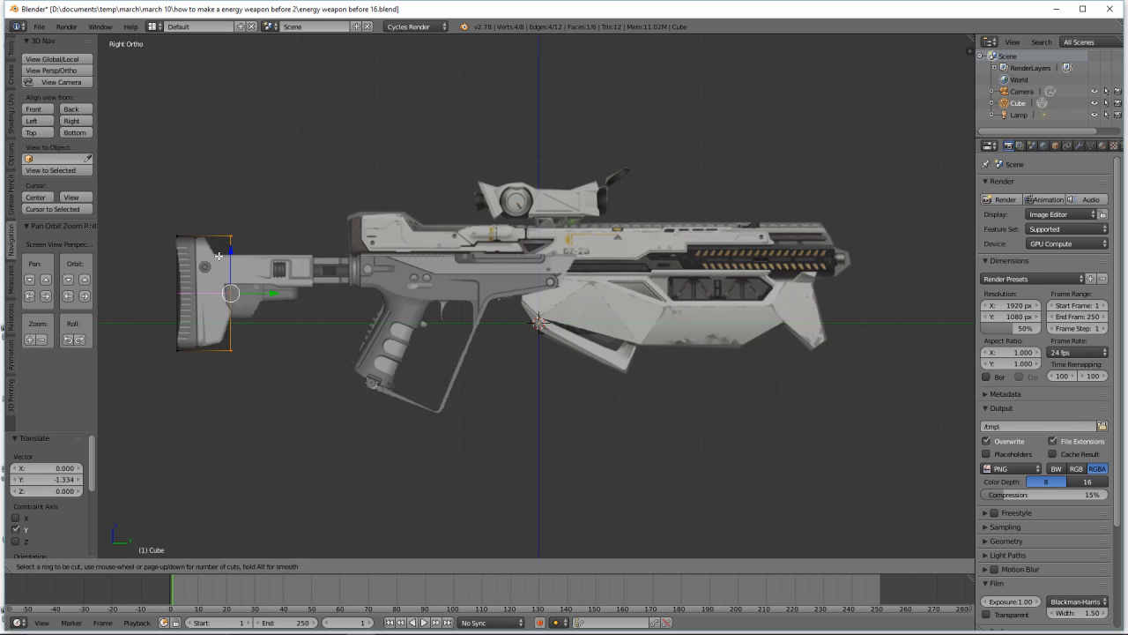
left_click(219, 256)
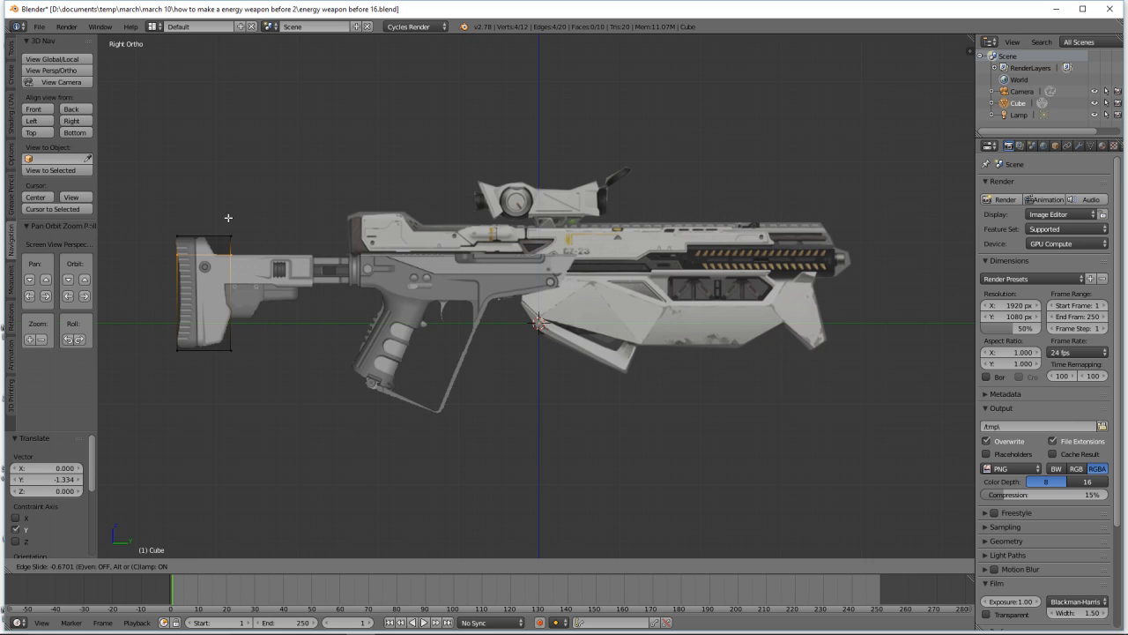
left_click(228, 218)
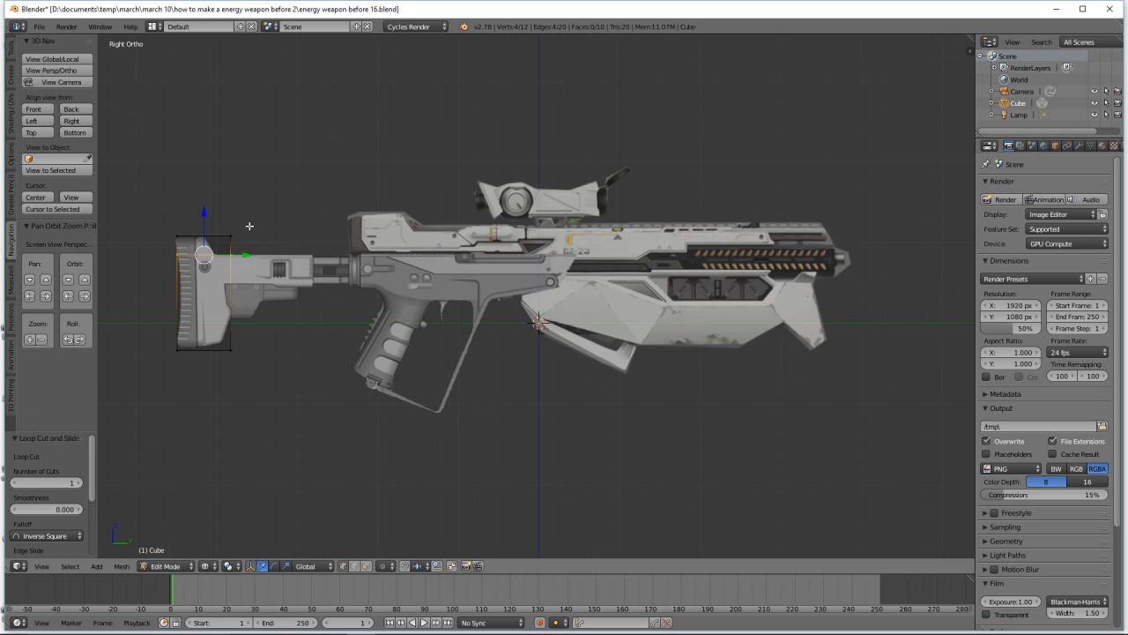
- Select only the block's upper front corner vertices and move them about -0.313 along Y to the butt plate's top corner
key("a")
key("b")
left_click_drag(221, 213, 250, 239)
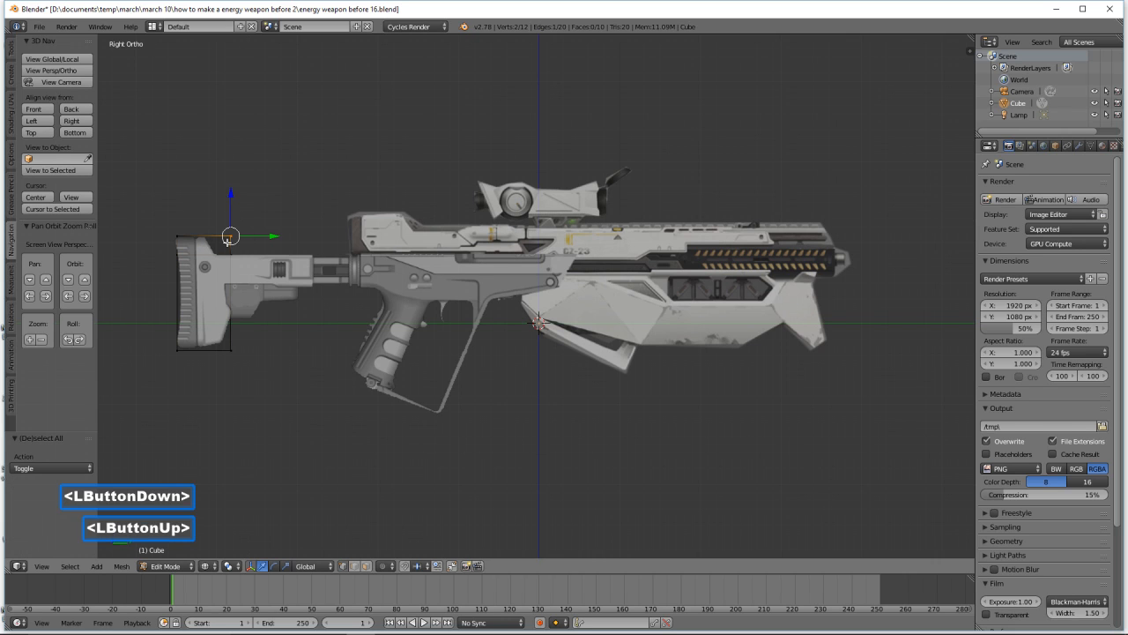
left_click_drag(280, 236, 251, 240)
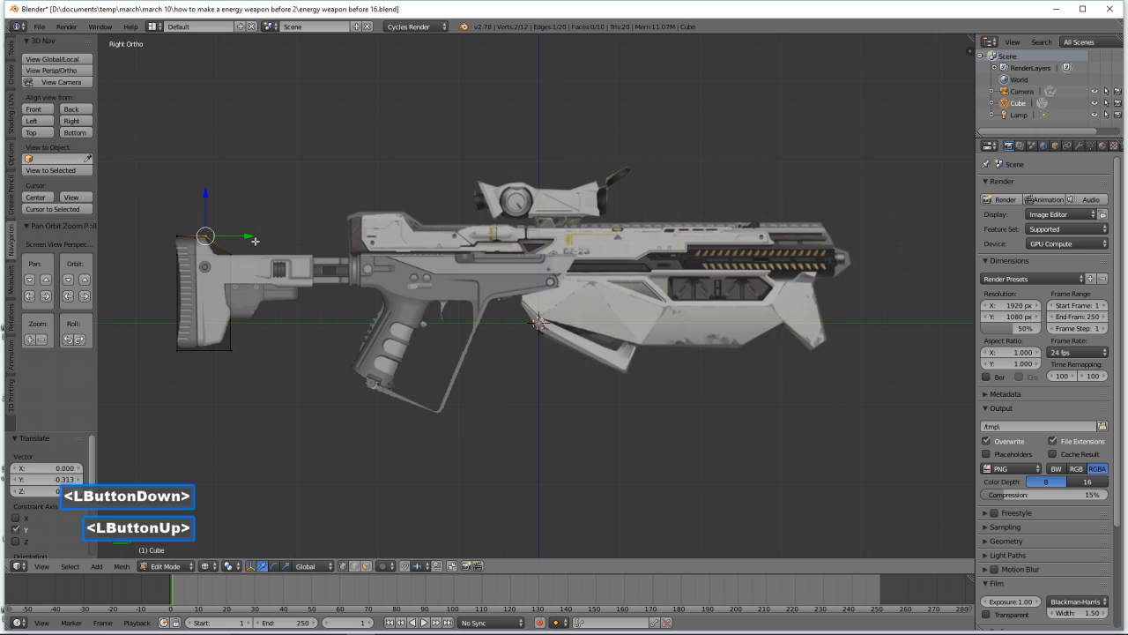
- Select only the loop cut's front vertices and move them about -0.211 along Y onto the butt plate's contour
key("a")
key("b")
mouse_move(254, 242)
left_mouse_down()
mouse_move(236, 265)
mouse_move(270, 256)
mouse_move(258, 257)
left_mouse_up()
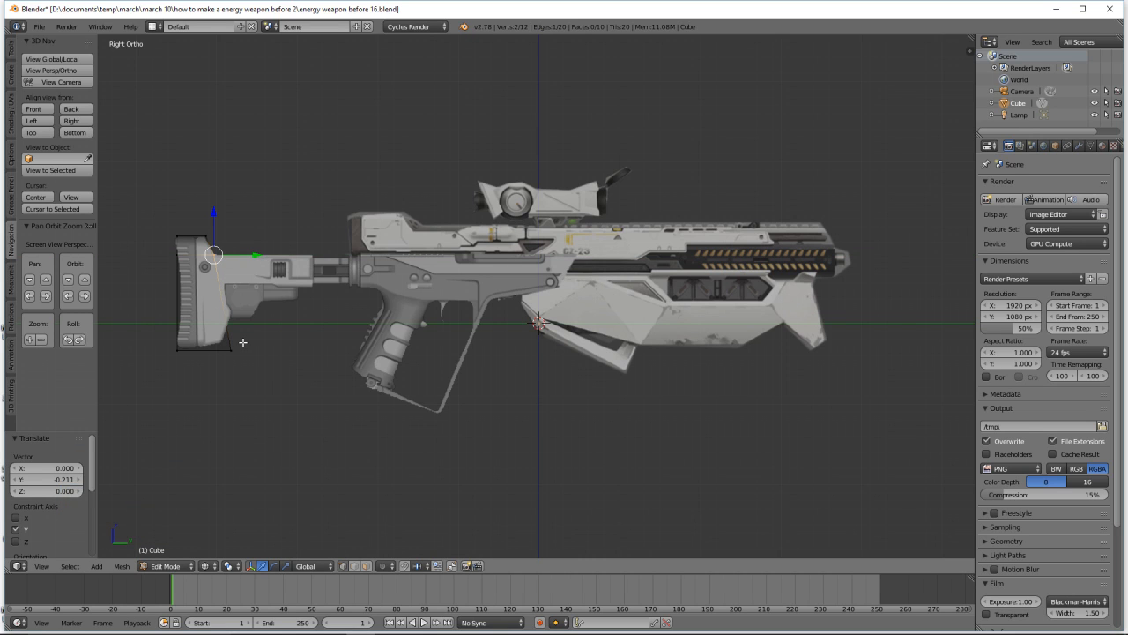
- Raise the block's lower front corner vertices slightly, move them about -0.095 along Y onto the butt plate's corner, and deselect everything
key("a")
key("b")
left_click_drag(243, 342, 224, 361)
left_click_drag(231, 315, 232, 305)
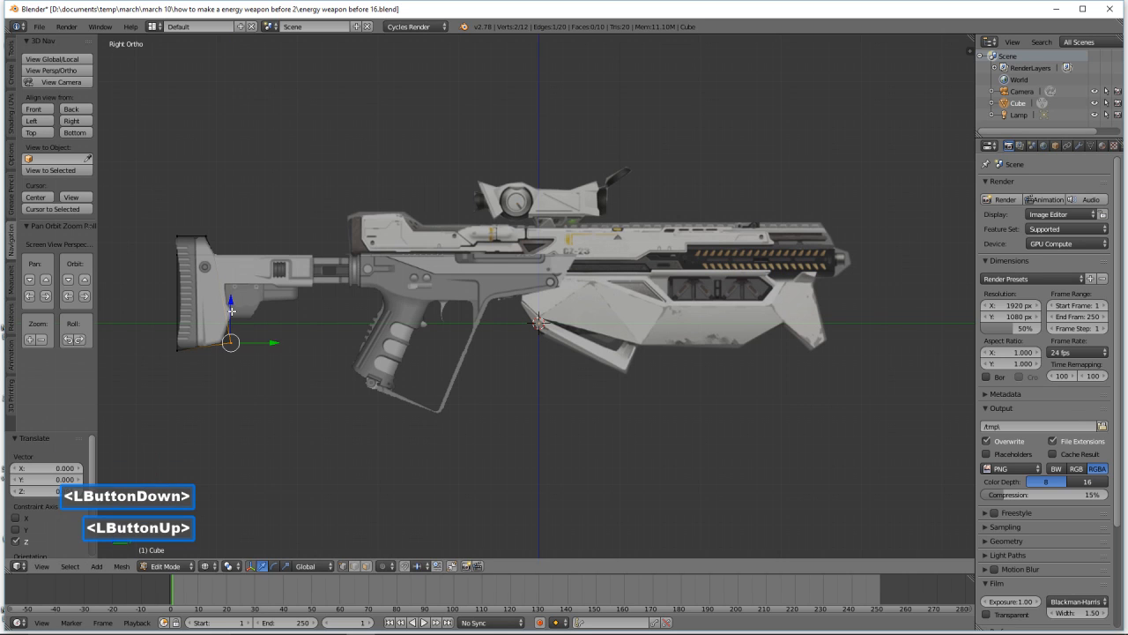
left_click_drag(276, 343, 269, 344)
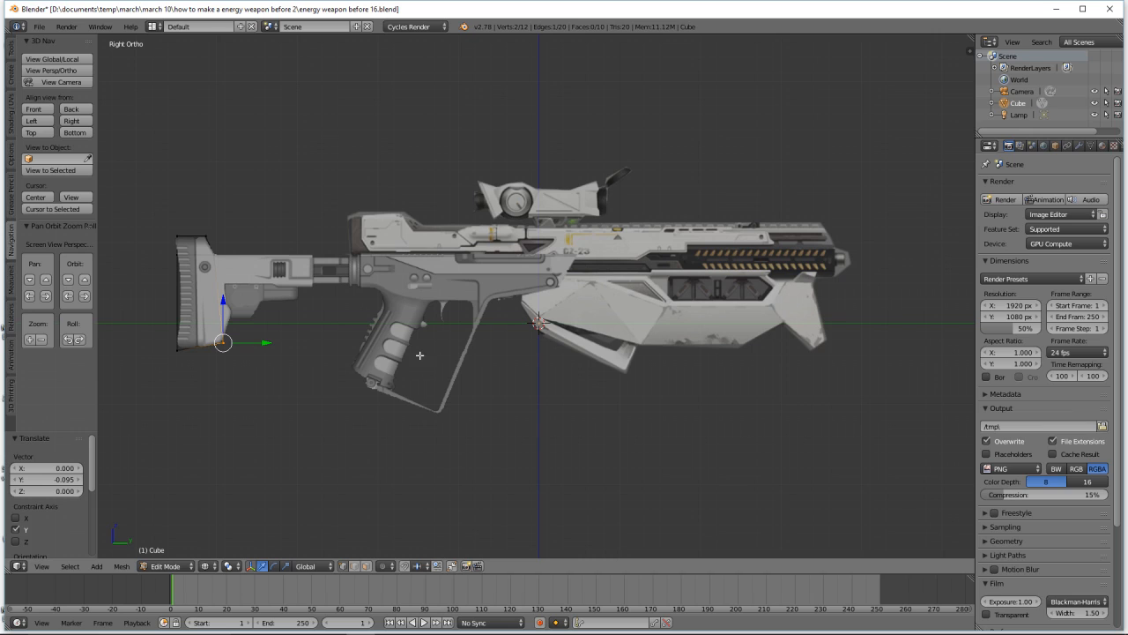
key("a")
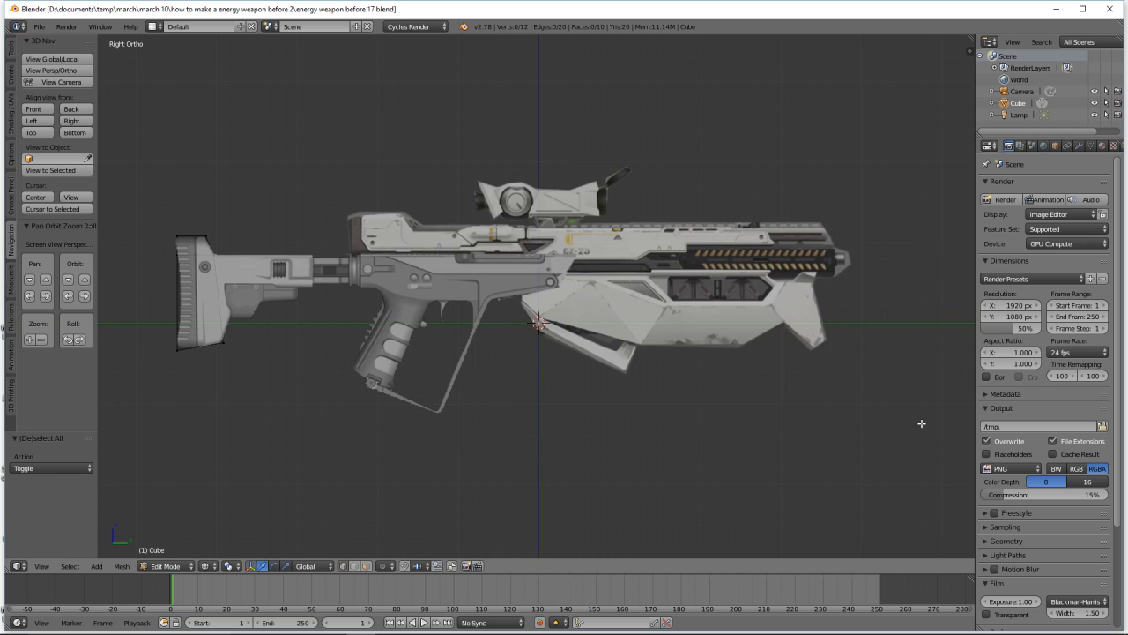
- Lower the background image's opacity to 0.384 and hide the properties sidebar again
key("n")
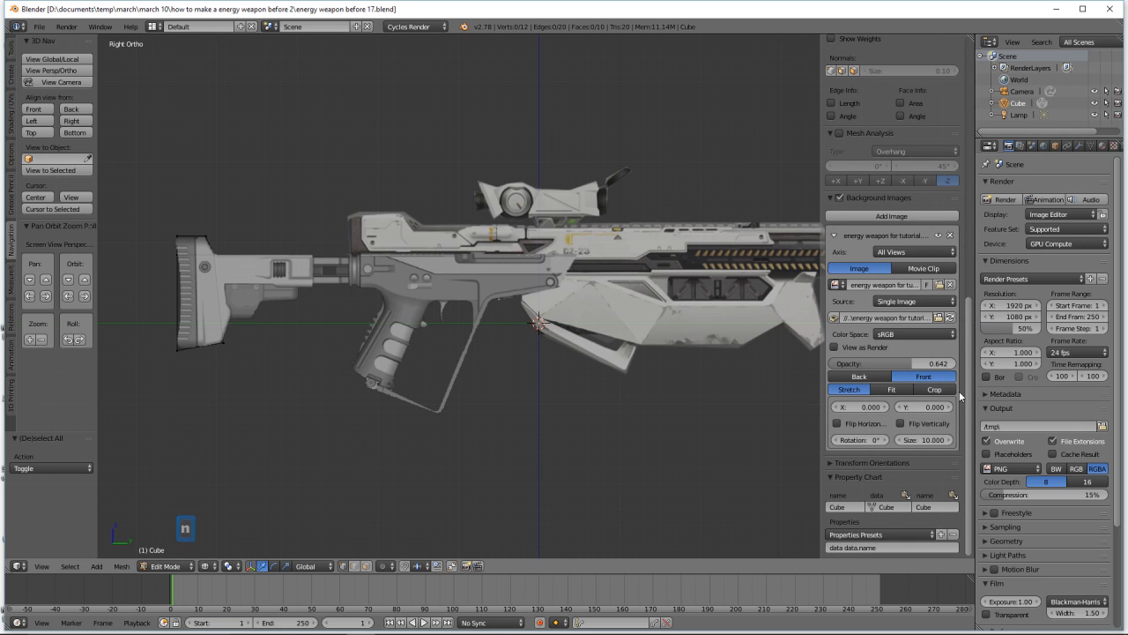
left_click(907, 366)
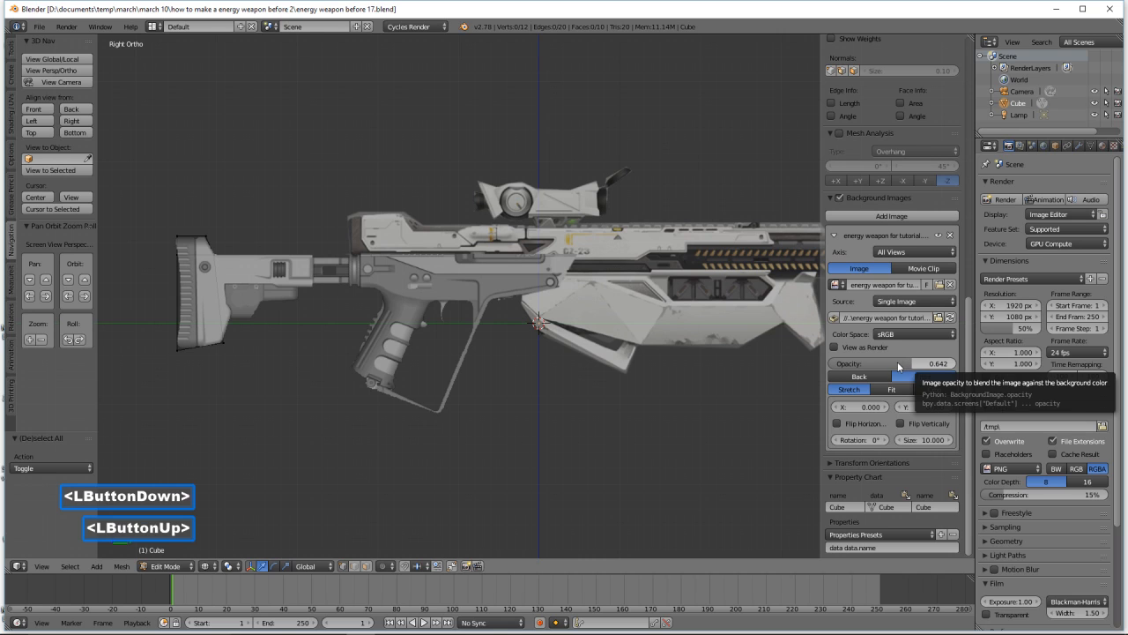
left_click(910, 363)
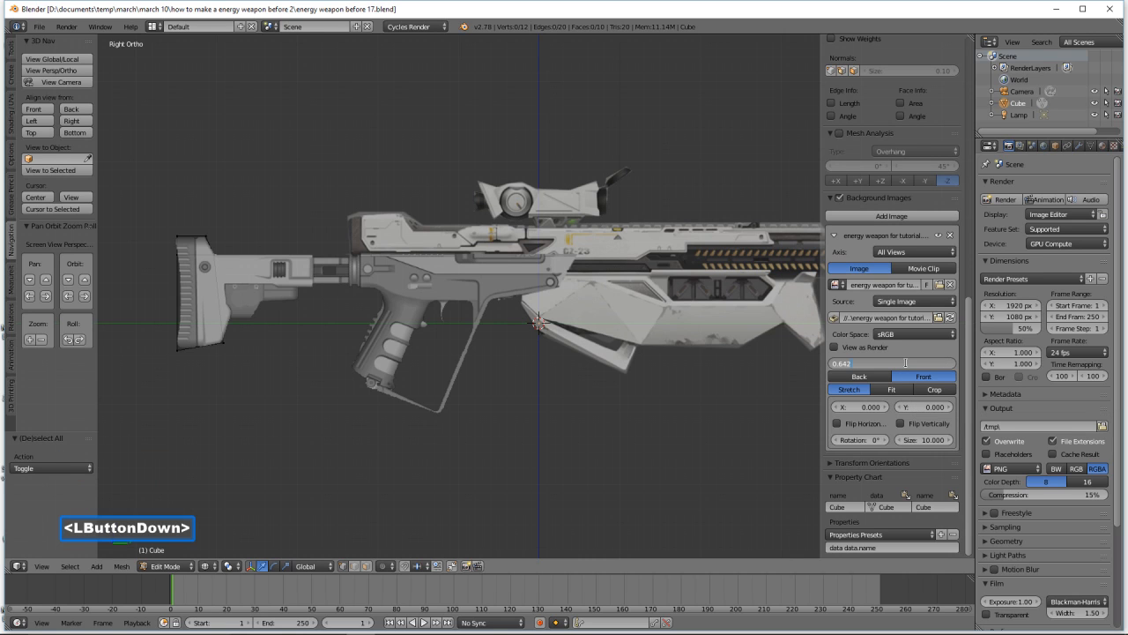
left_click(908, 345)
left_click_drag(901, 361, 850, 373)
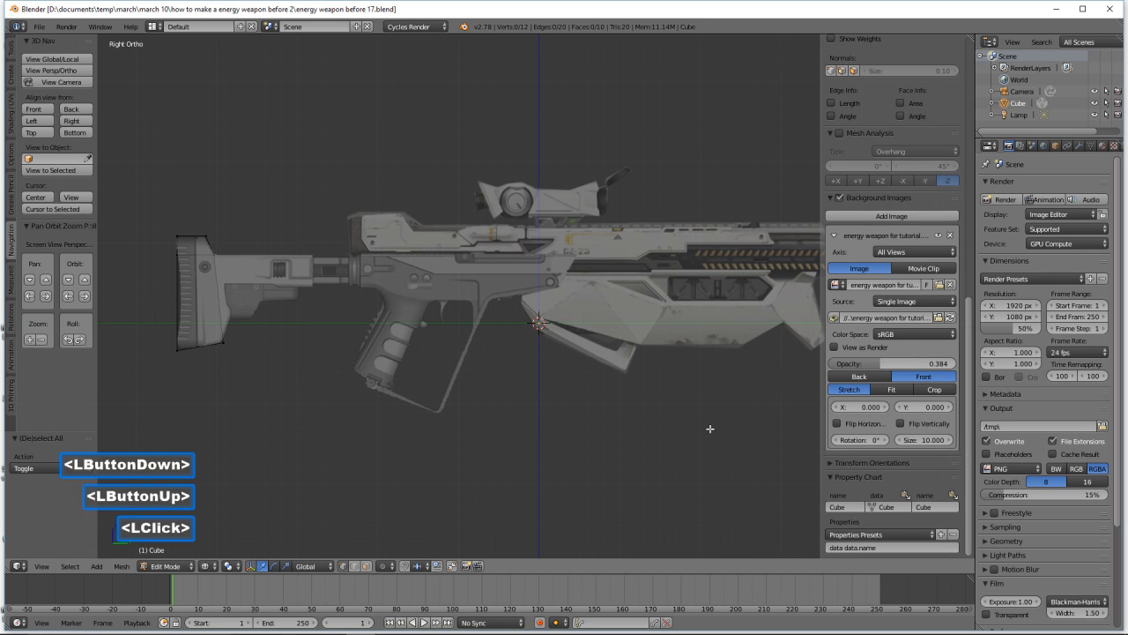
key("n")
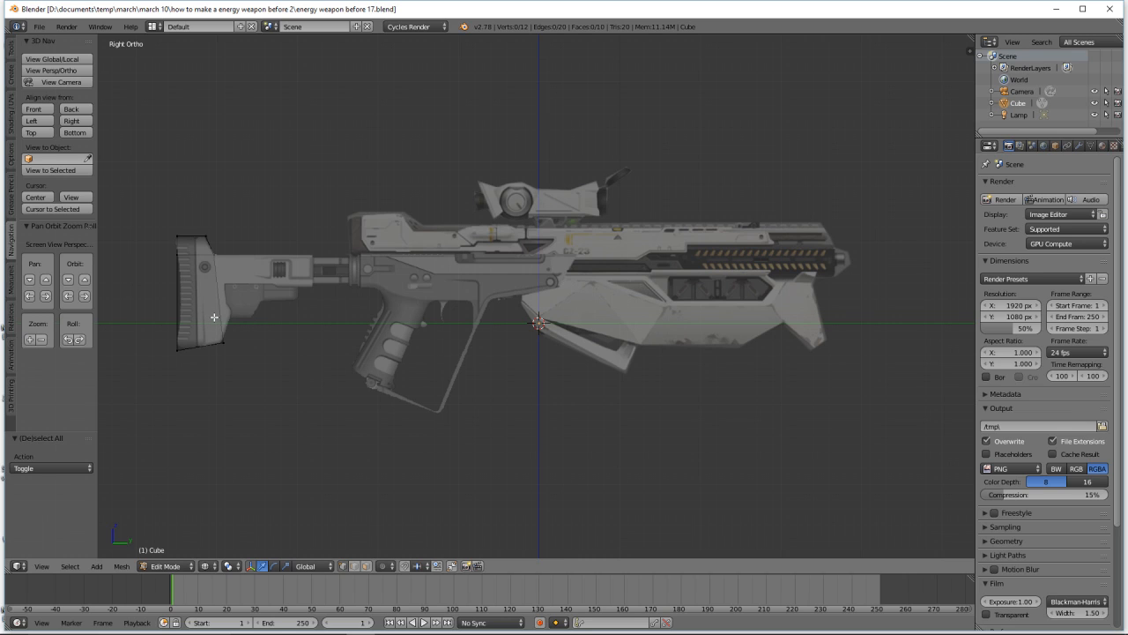
- Add a horizontal loop cut across the block's lower part, slide it about -0.38, save as energy weapon before 18.blend, and deselect everything
key("ctrl")
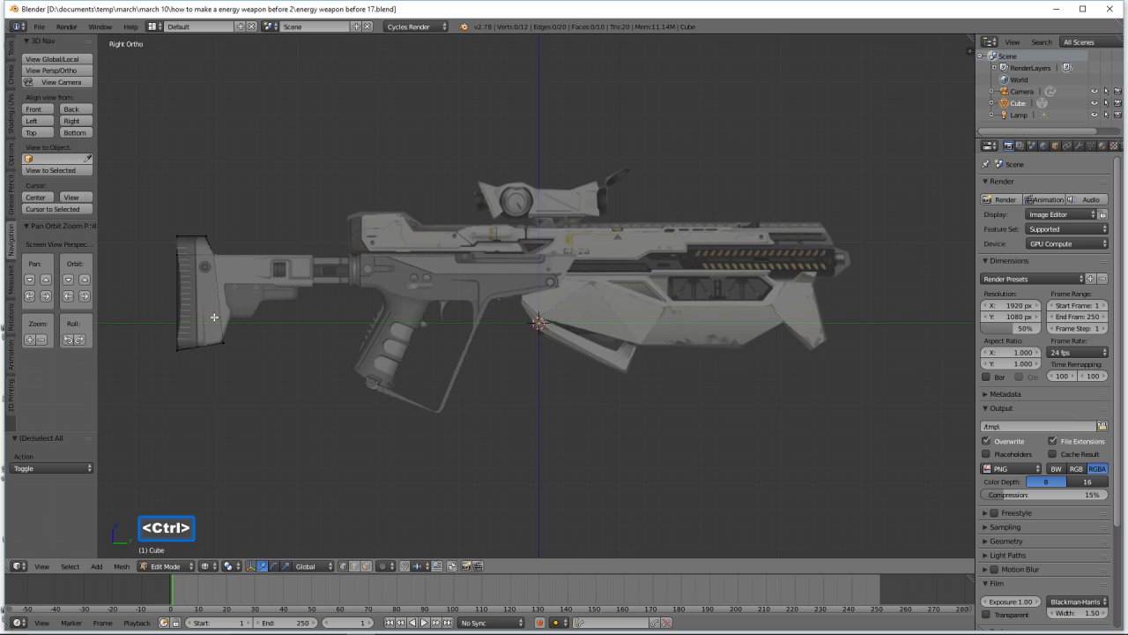
key("ctrl+r")
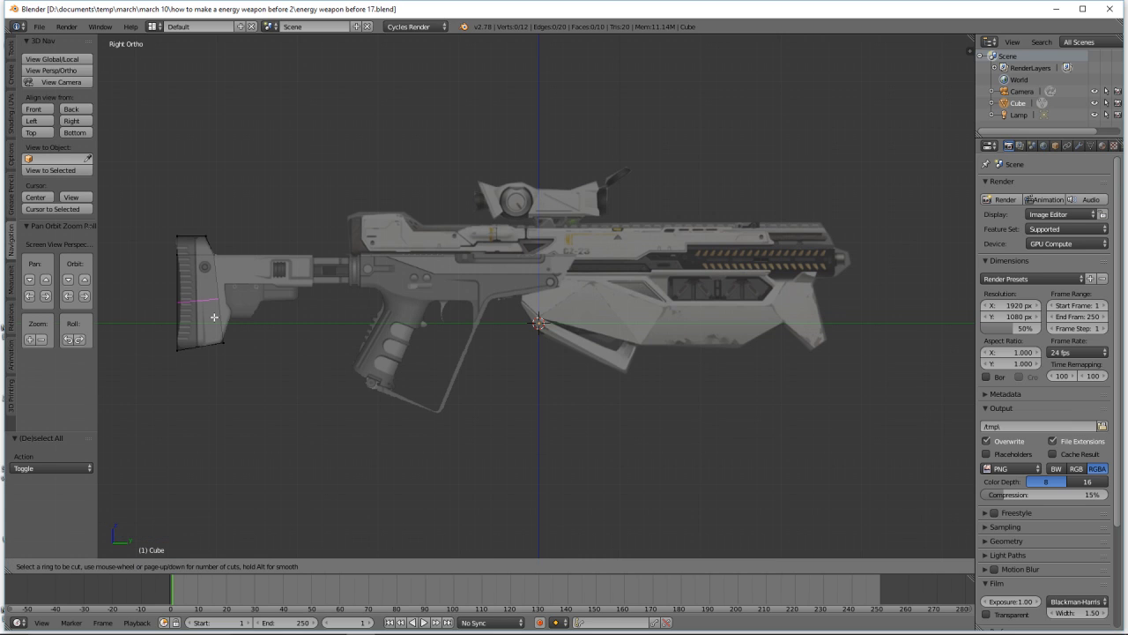
left_click(214, 317)
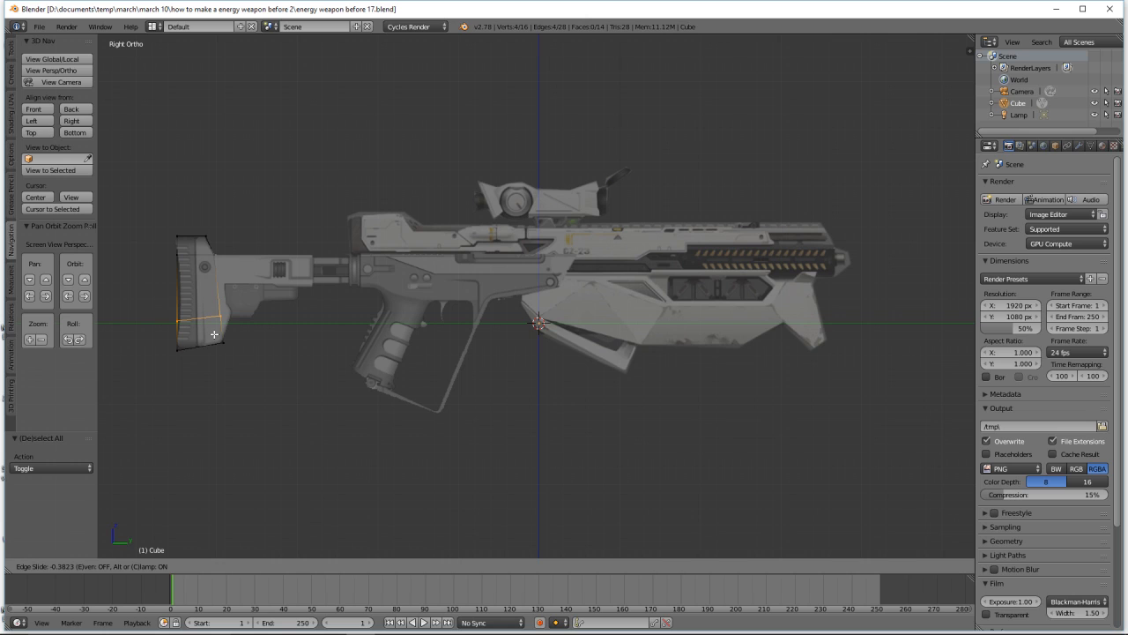
left_click(214, 334)
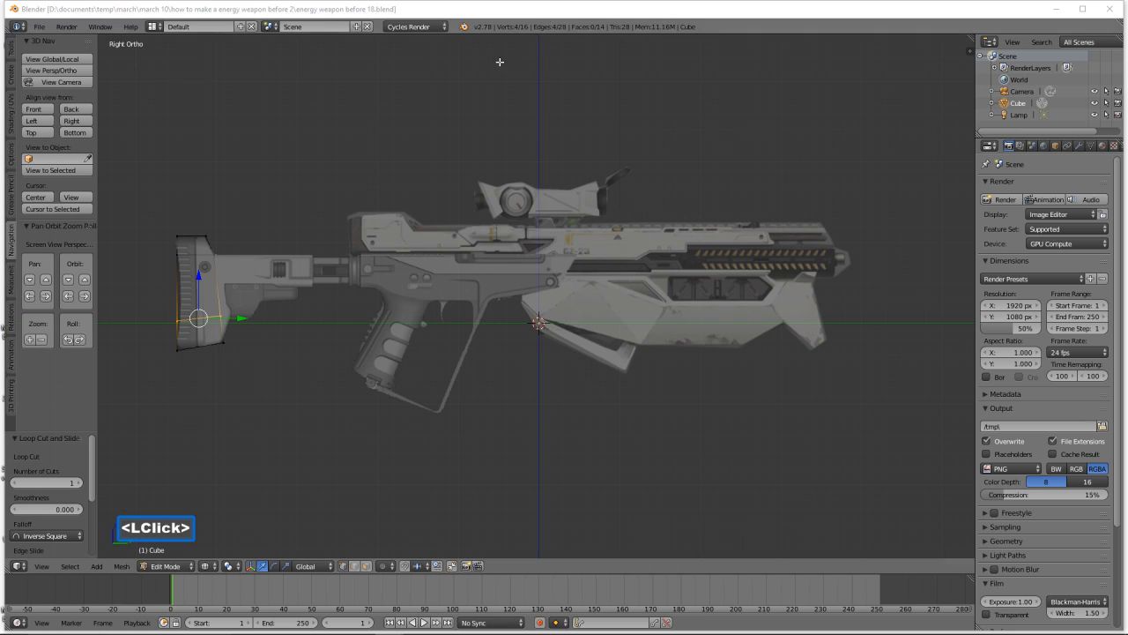
key("s")
key("a")
left_click(298, 400)
key("a")
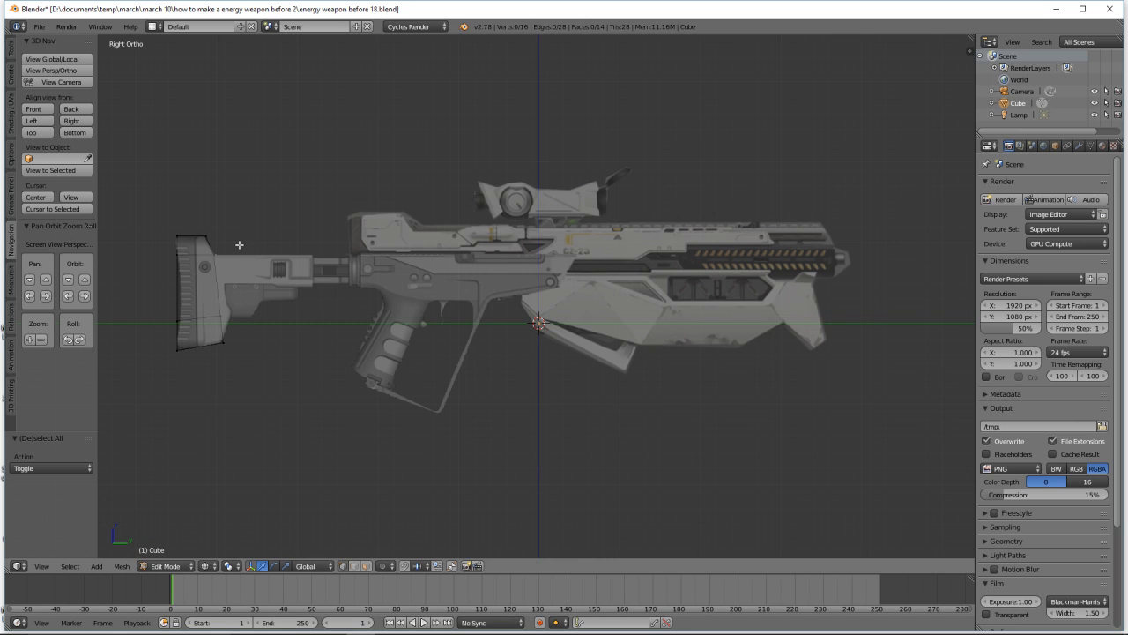
- Select the front vertices of the two middle loops and move them 0.095 along Y to where the stock arm begins
key("b")
left_click_drag(239, 244, 210, 321)
left_click_drag(262, 288, 269, 287)
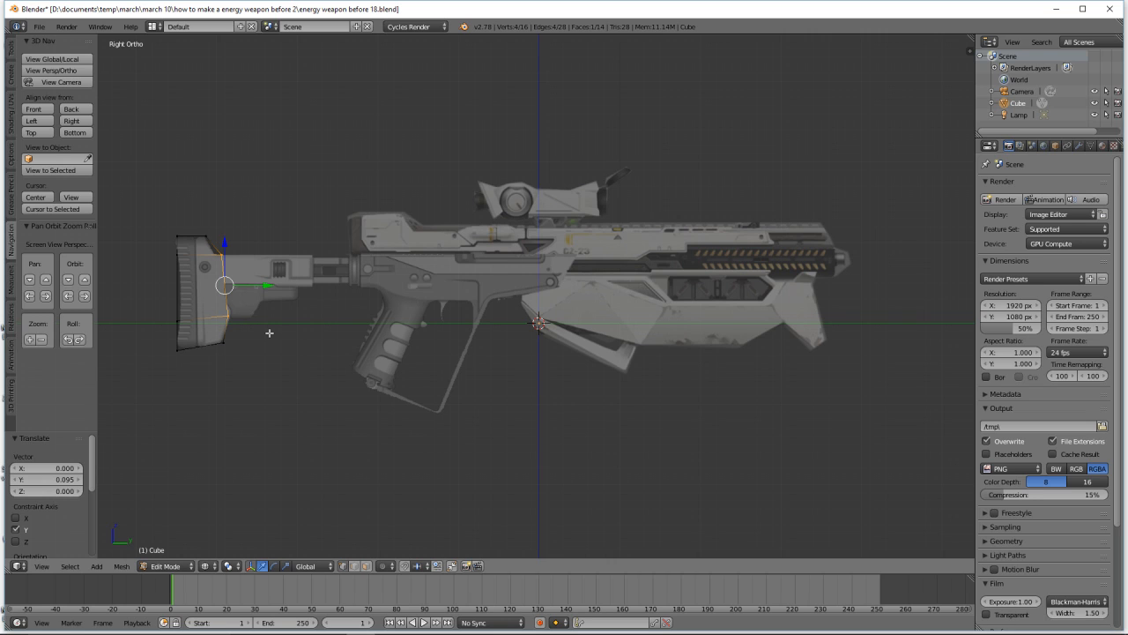
- Extrude the selected front face 0.299 along Y into the stock arm and flatten it upright with a Y scale of 0
key("e")
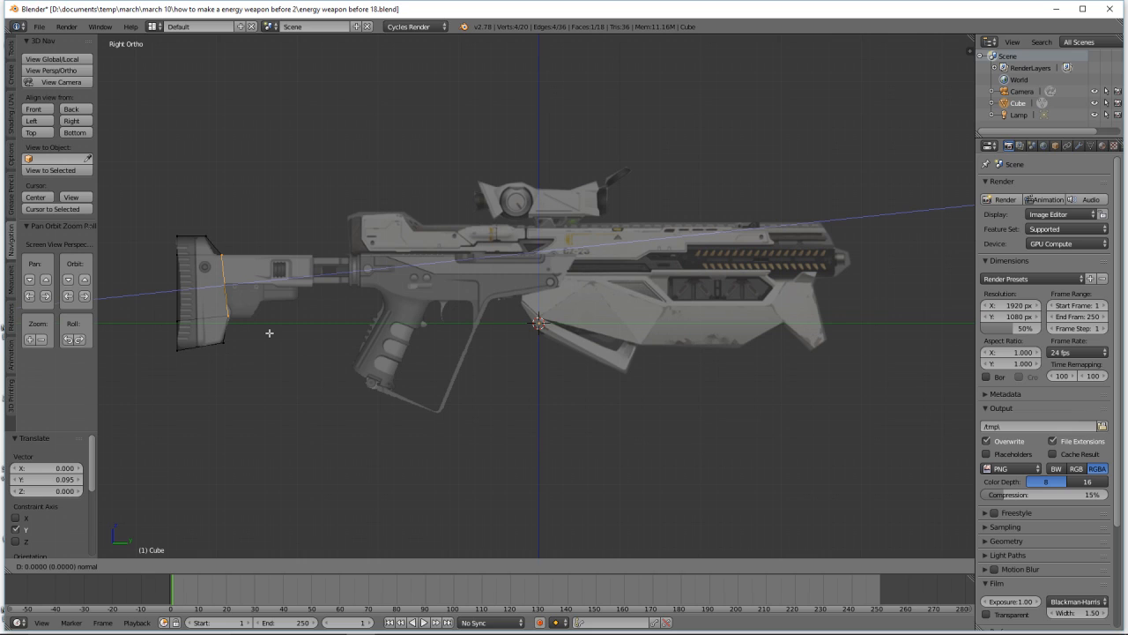
key("y")
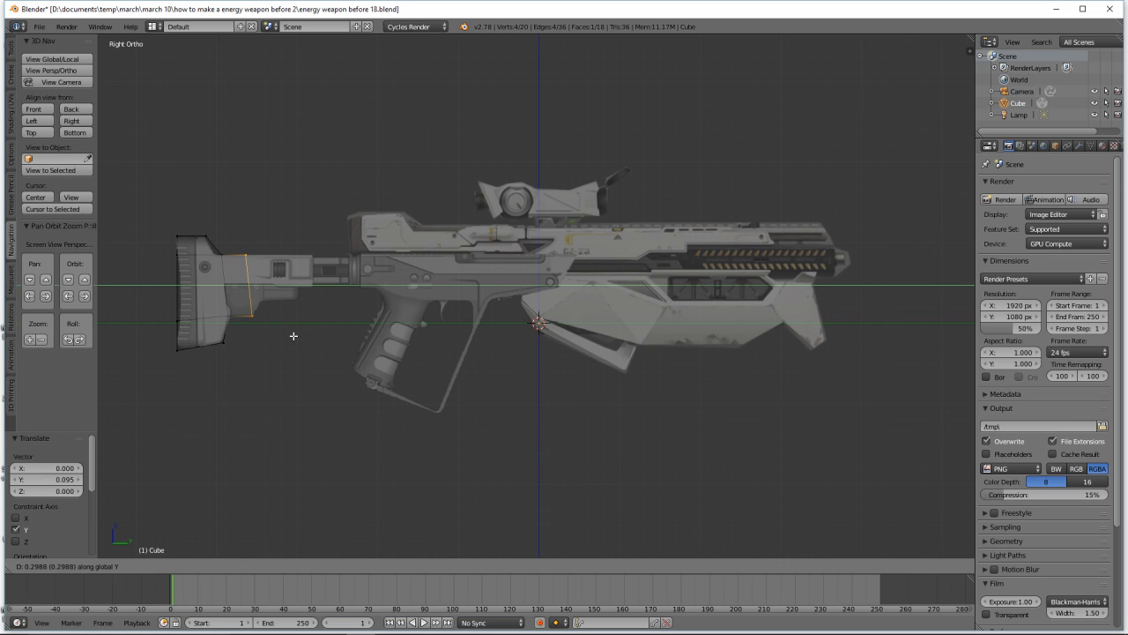
left_click(293, 336)
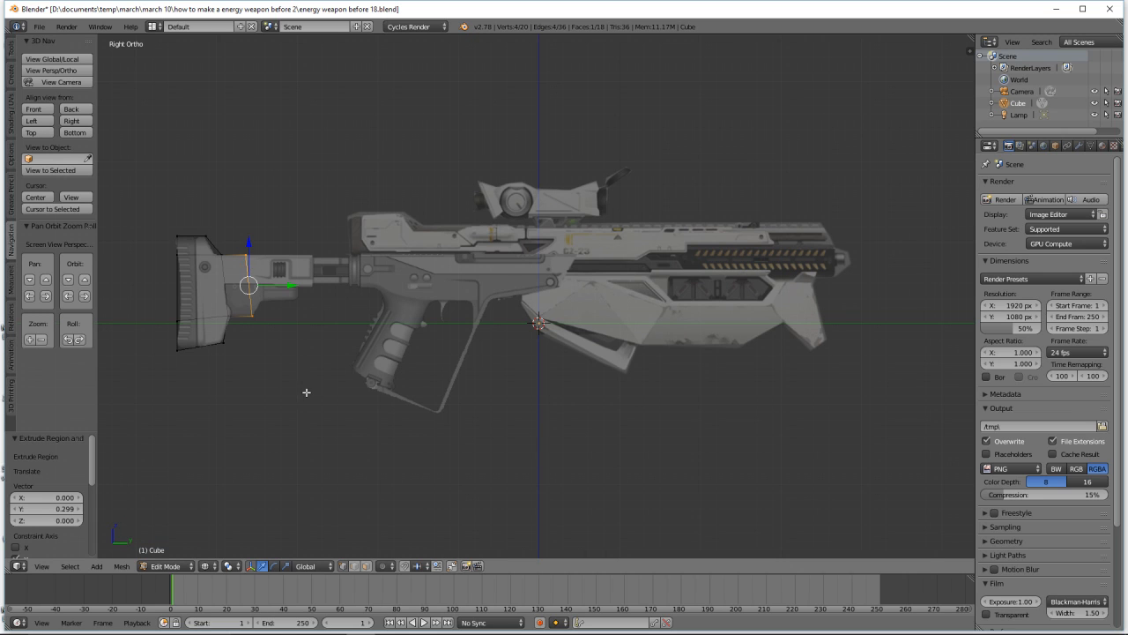
key("s")
key("y")
key("0")
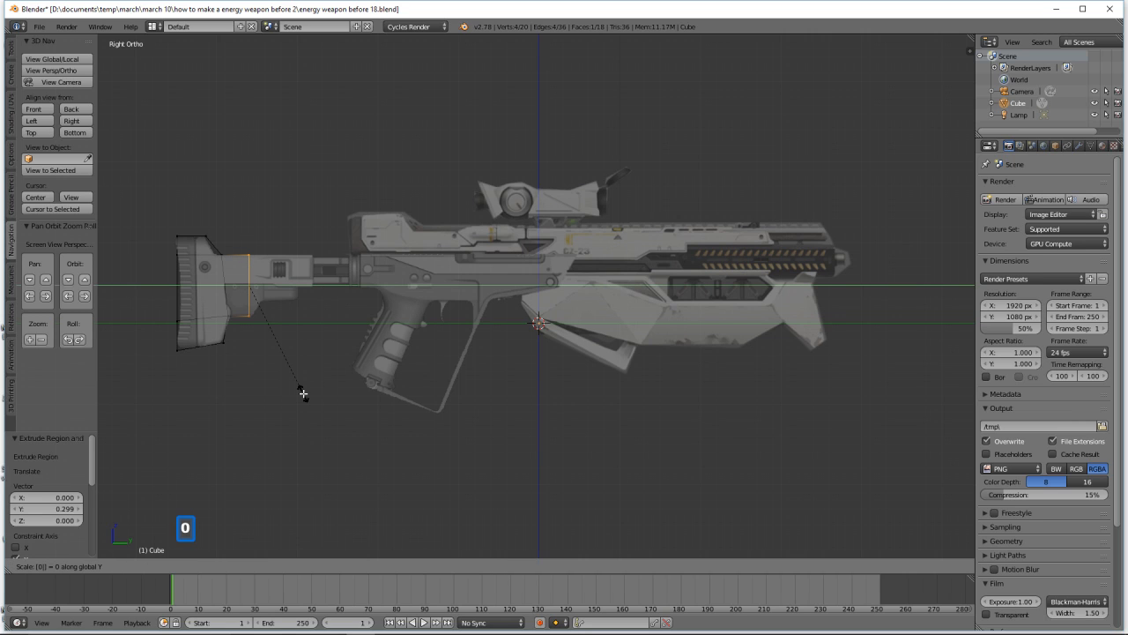
left_click(303, 393)
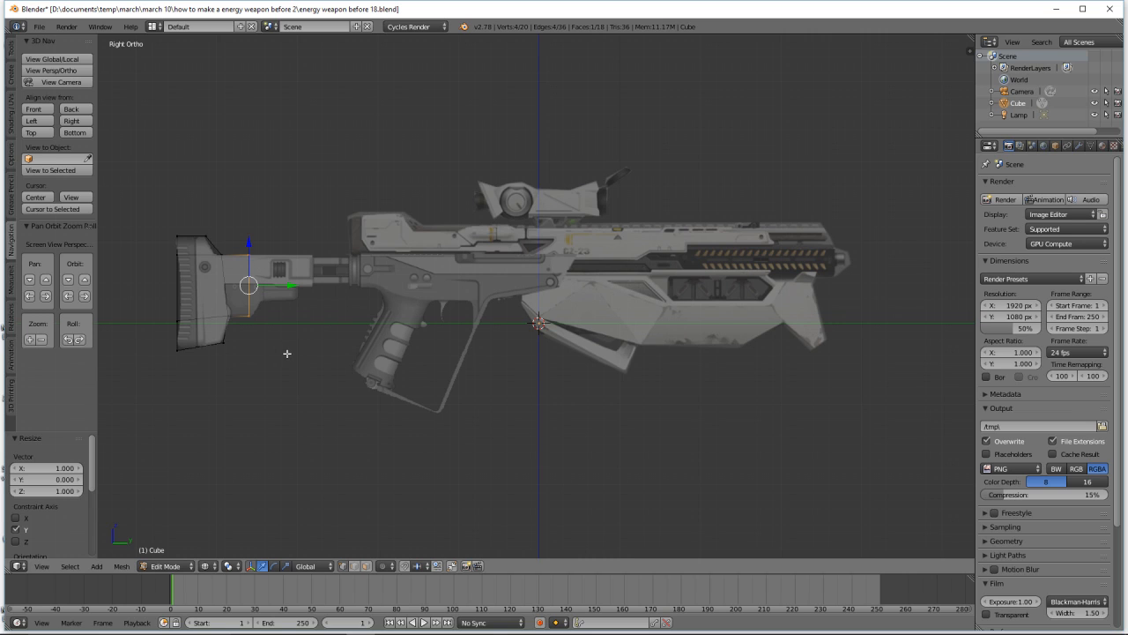
- Extrude the flattened front face another 0.146 along Y to the step in the stock arm's underside and deselect everything
key("e")
key("y")
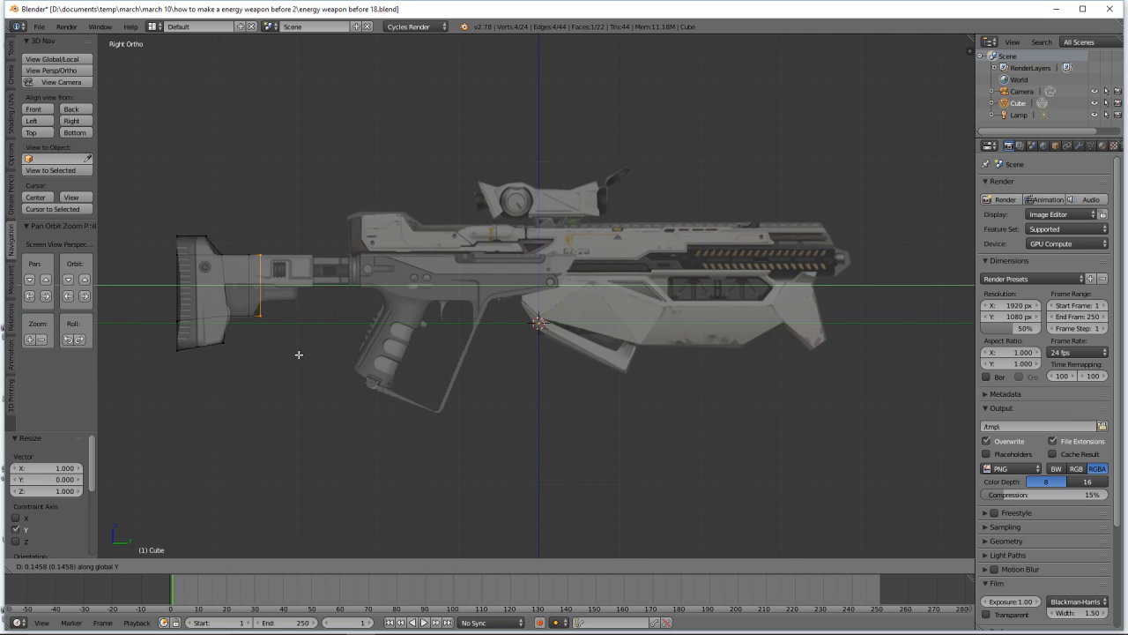
left_click(299, 354)
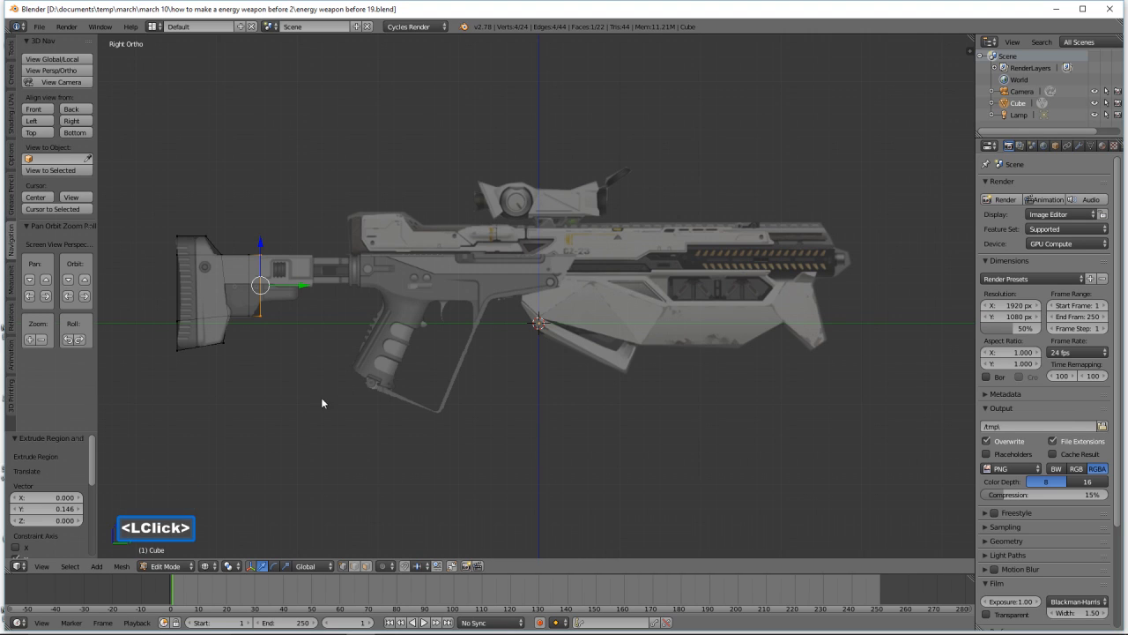
key("a")
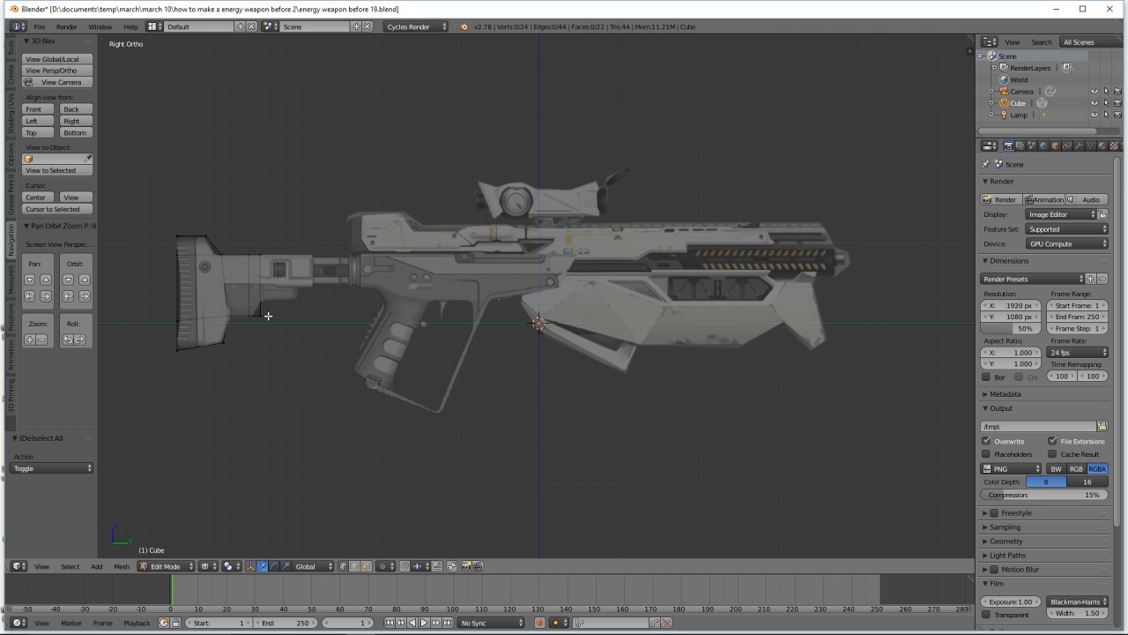
- Select the newest section's lower front vertices, raise them along Z to the stock arm's lower edge in the reference, and deselect them
key("b")
left_click_drag(271, 308, 259, 322)
left_click_drag(264, 273, 263, 259)
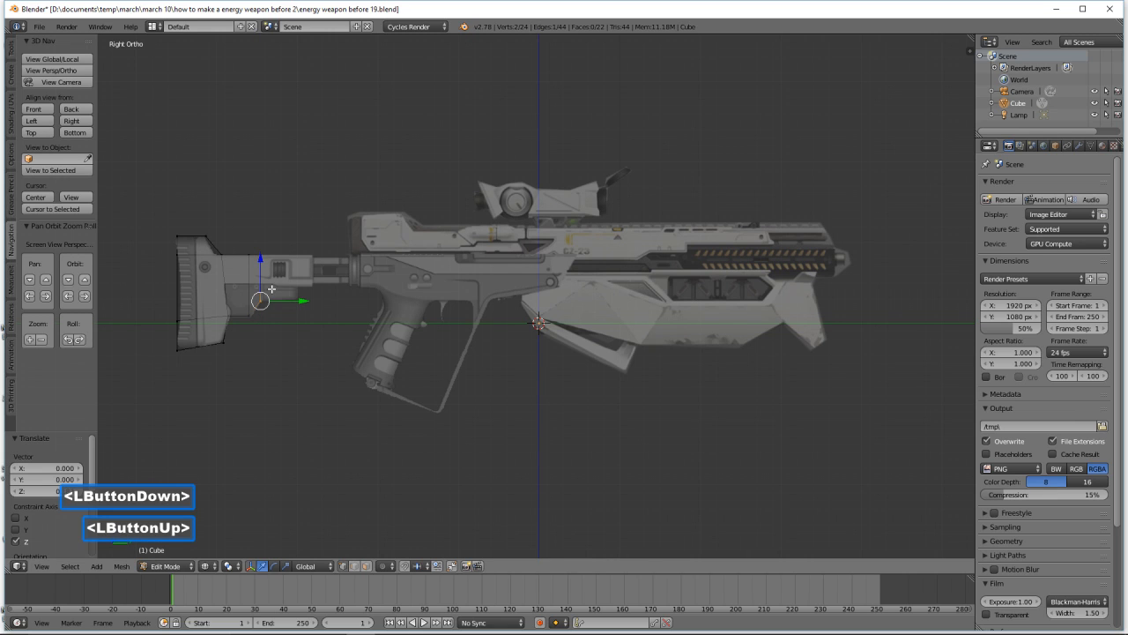
key("a")
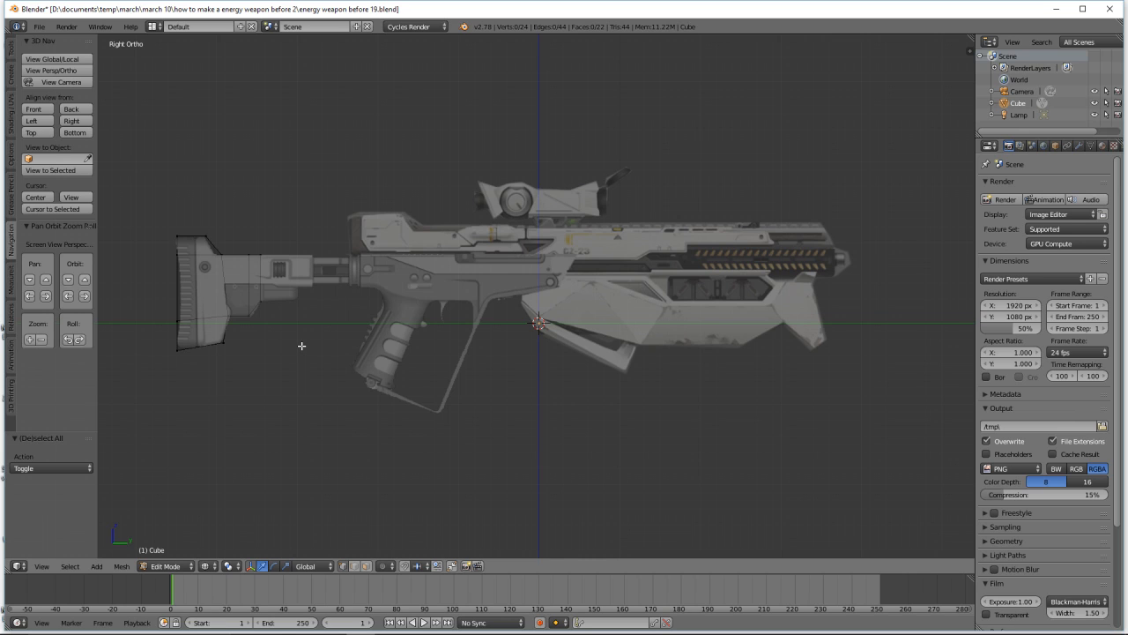
- Select only the preceding section's lower vertices, adjust their height slightly along Z to match the stock's underside, and deselect them
key("b")
left_click_drag(243, 301, 256, 324)
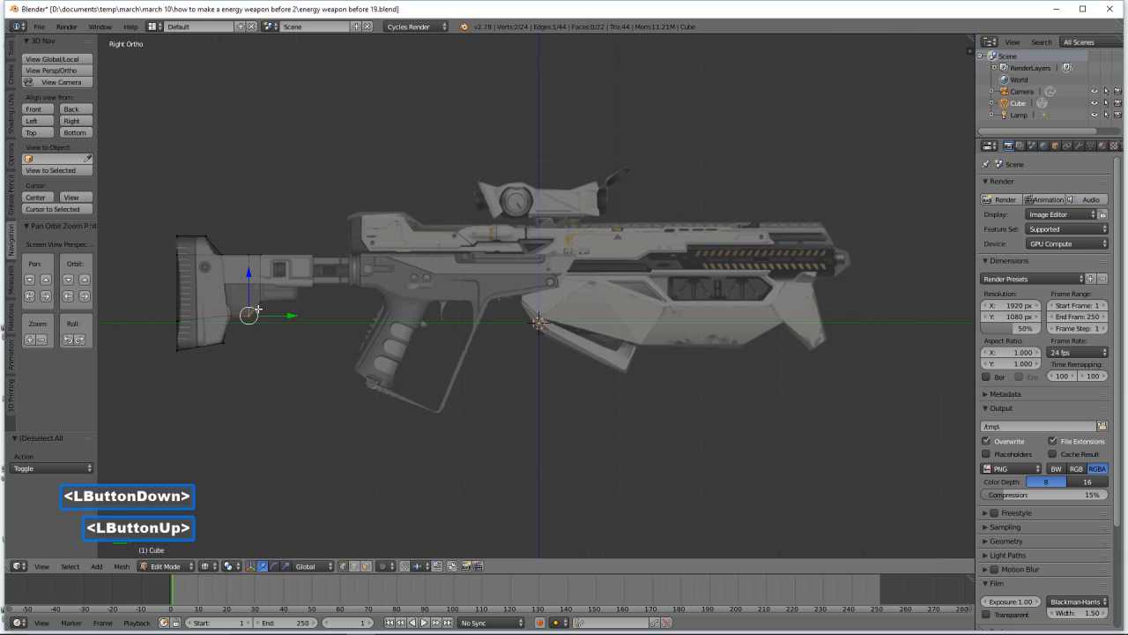
left_click_drag(251, 277, 249, 279)
key("a")
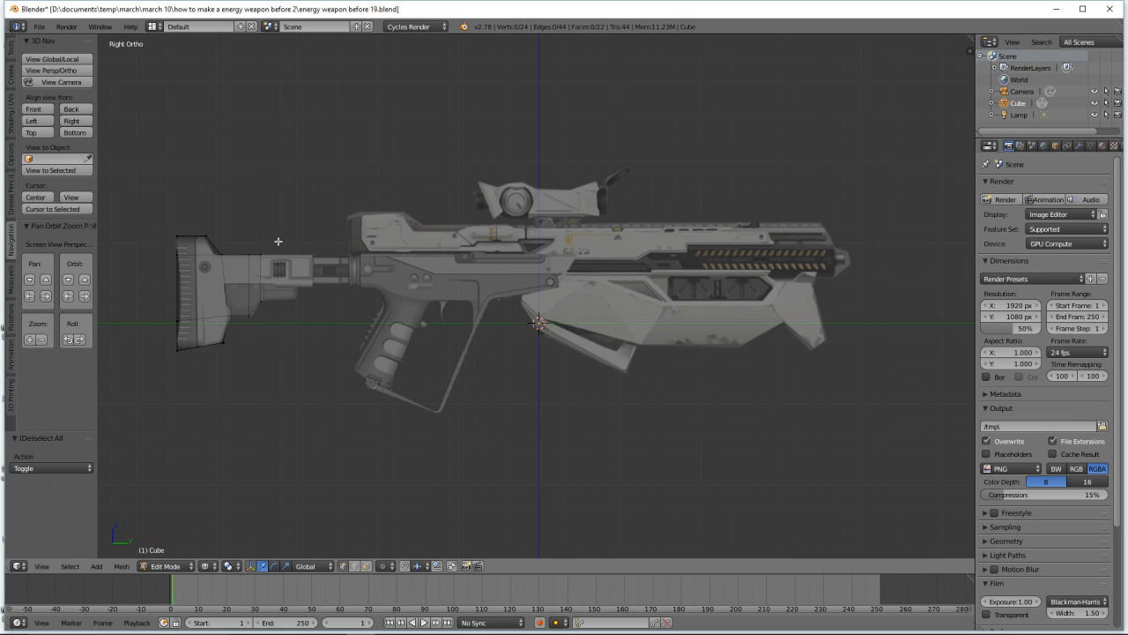
- Extrude the arm's front face 0.459 along Y, deselect everything, and save the file as energy weapon before 20.blend
key("b")
left_click_drag(278, 240, 253, 314)
key("e")
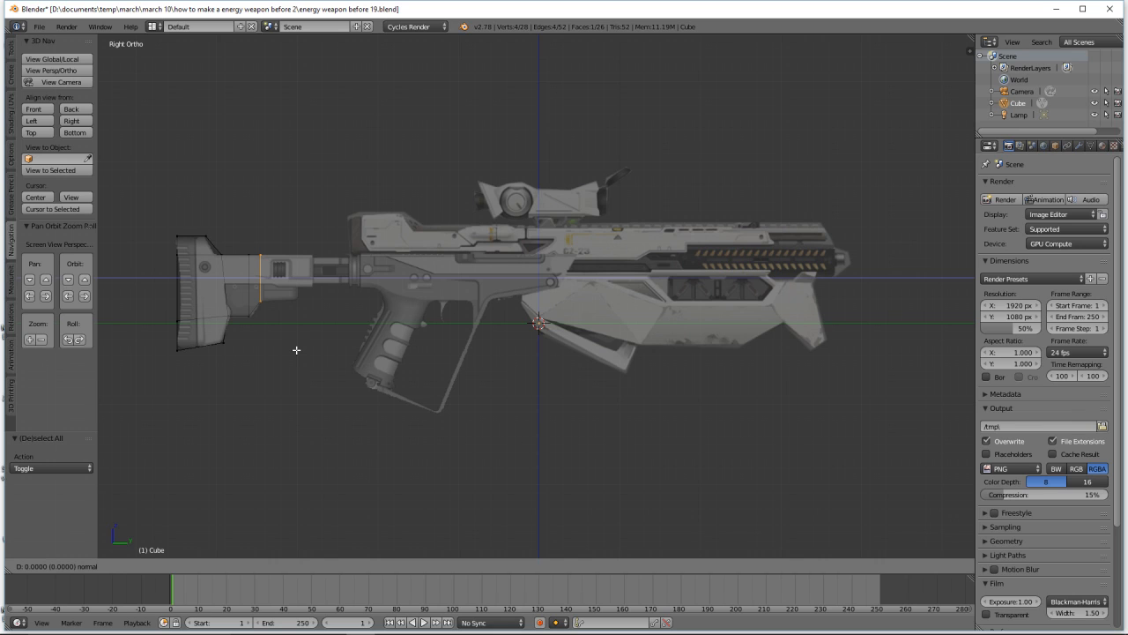
key("y")
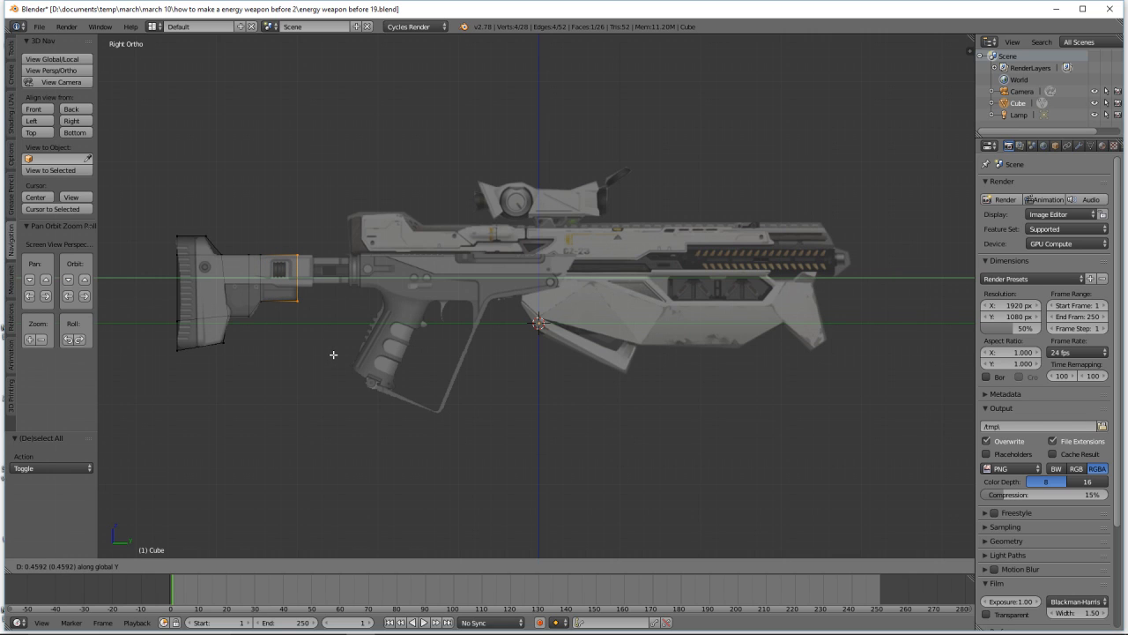
left_click(333, 354)
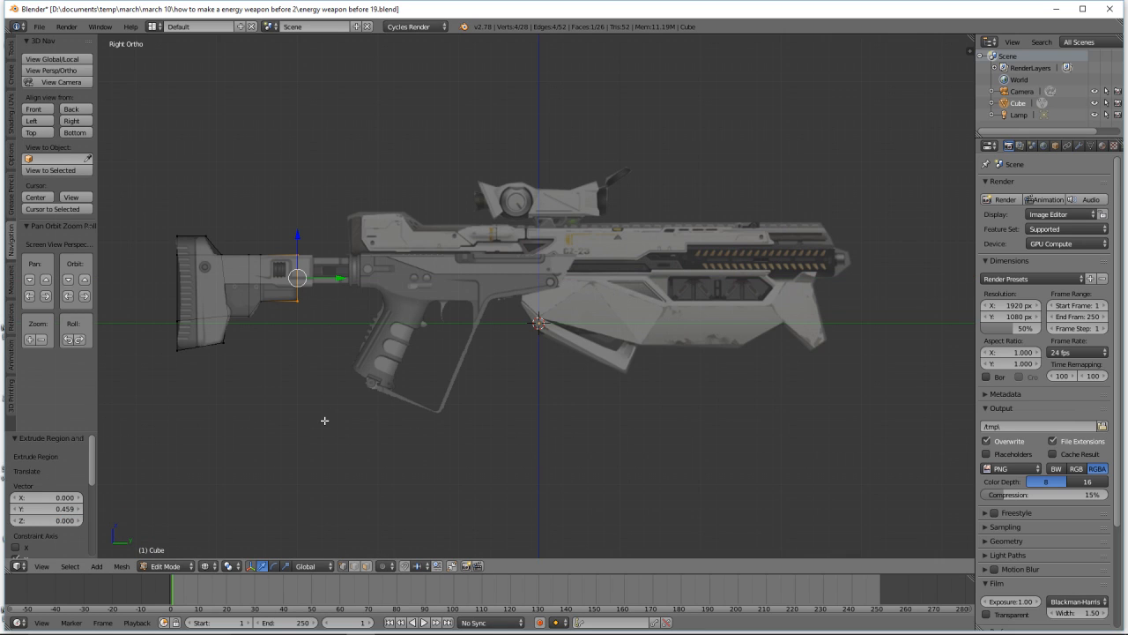
key("a")
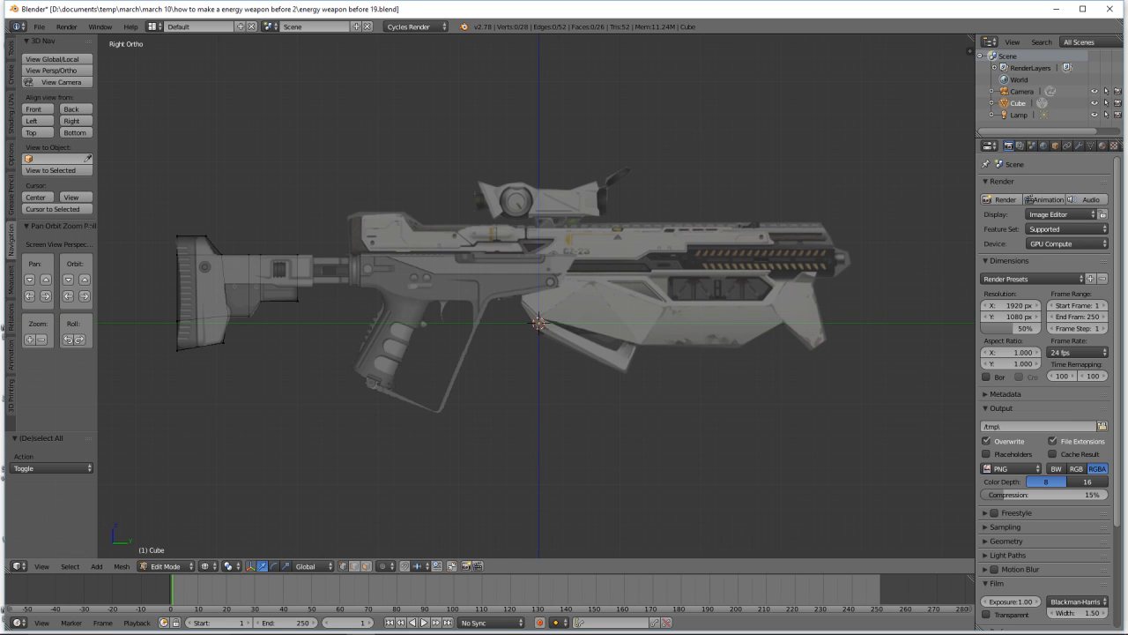
left_click(561, 306)
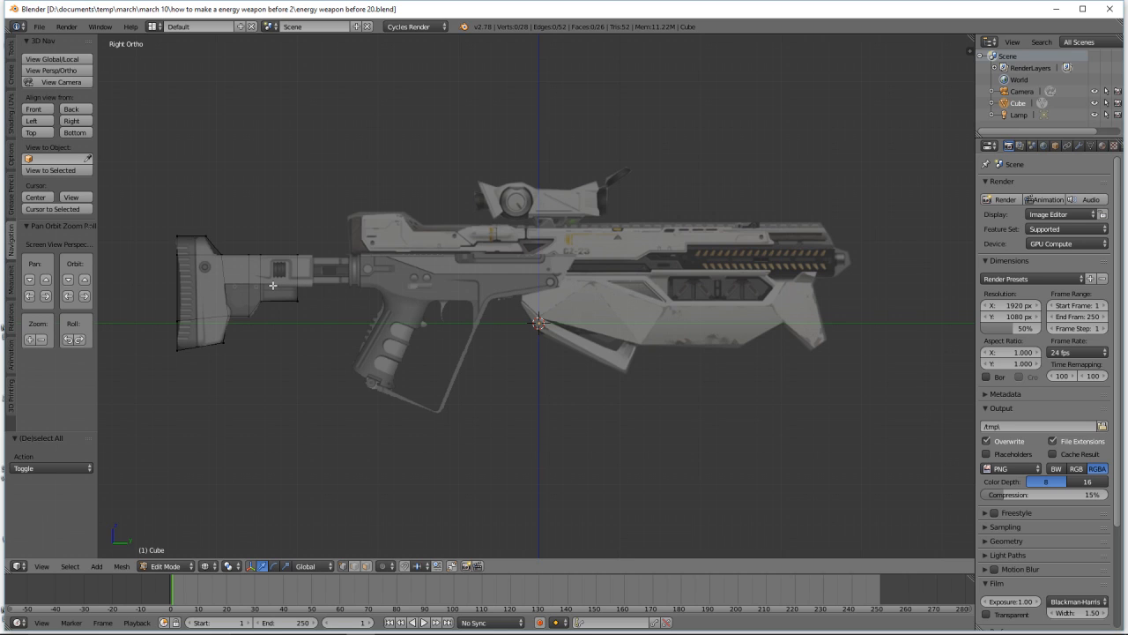
- Add a lengthwise horizontal loop cut through the stock arm and butt plate with an edge slide of about 0.333
key("ctrl")
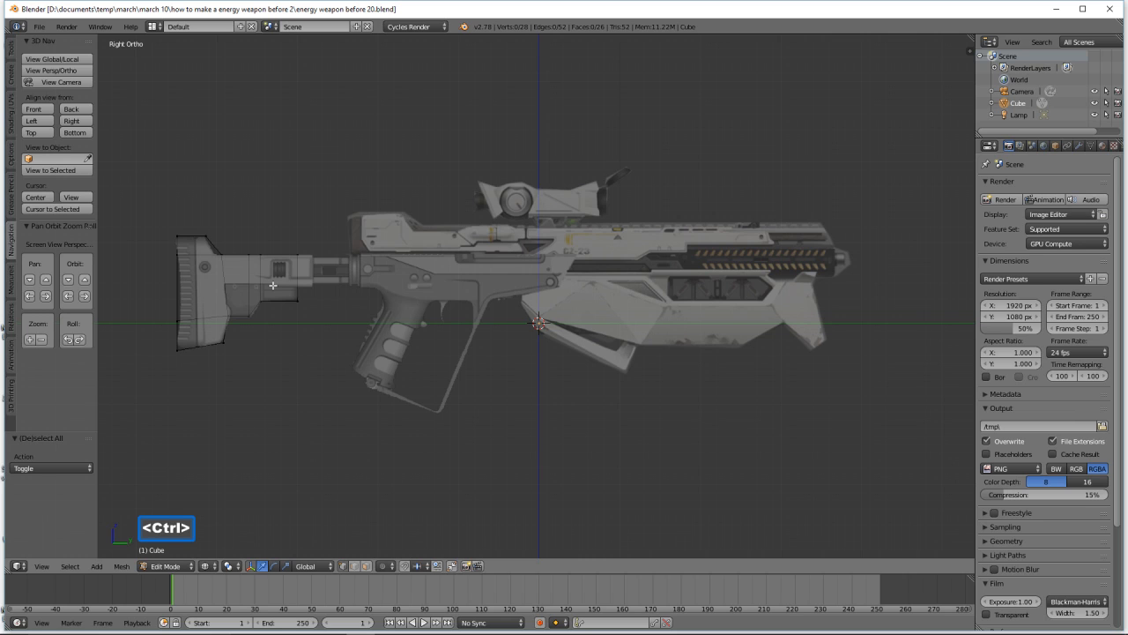
key("ctrl+r")
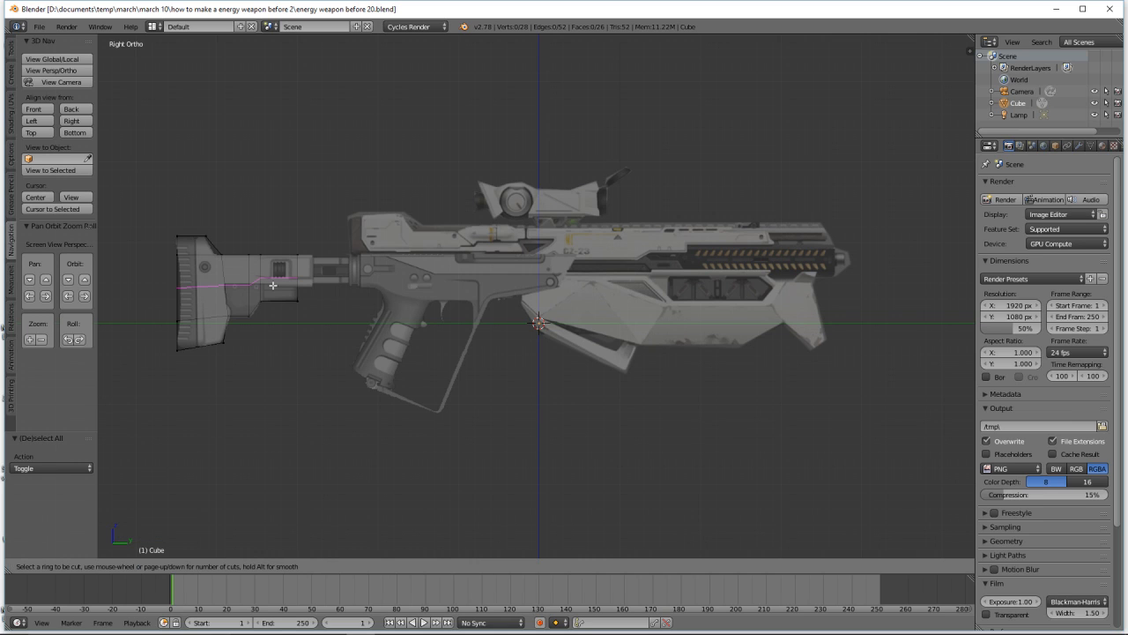
left_click(272, 285)
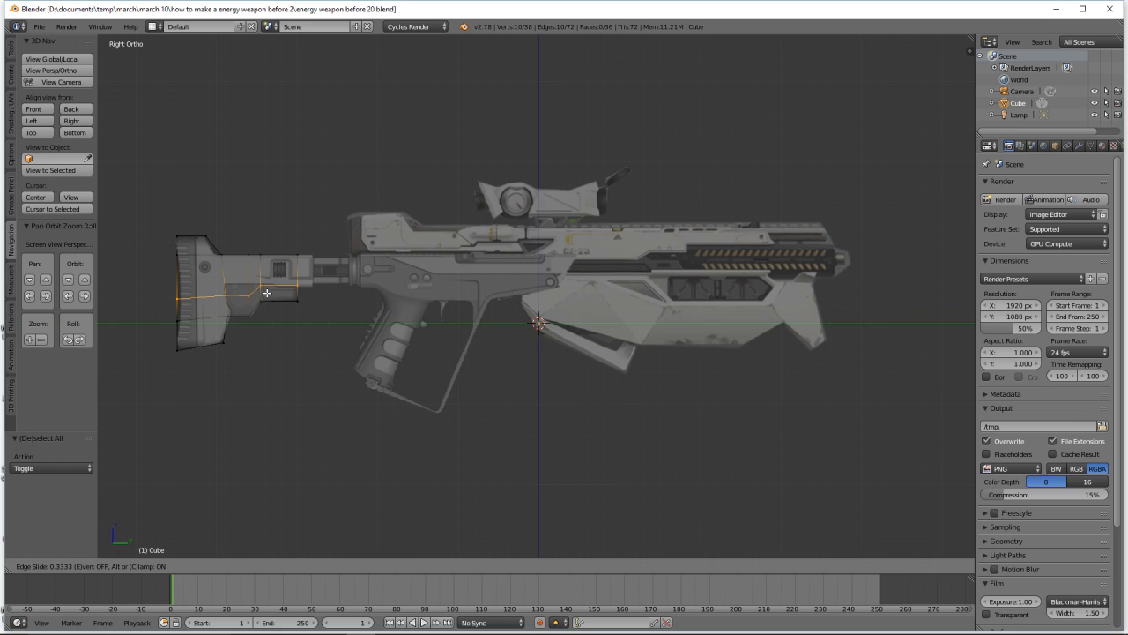
left_click(267, 292)
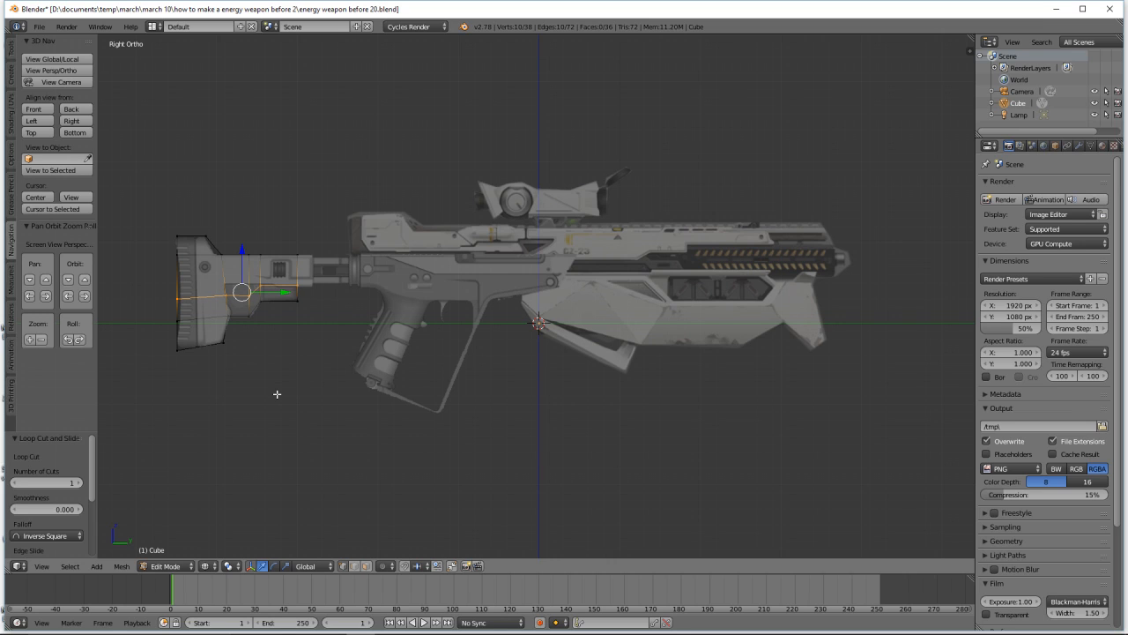
- Level the new loop cut with a Z scale of 0, raise it 0.066 along Z, and deselect everything
key("s")
key("z")
key("0")
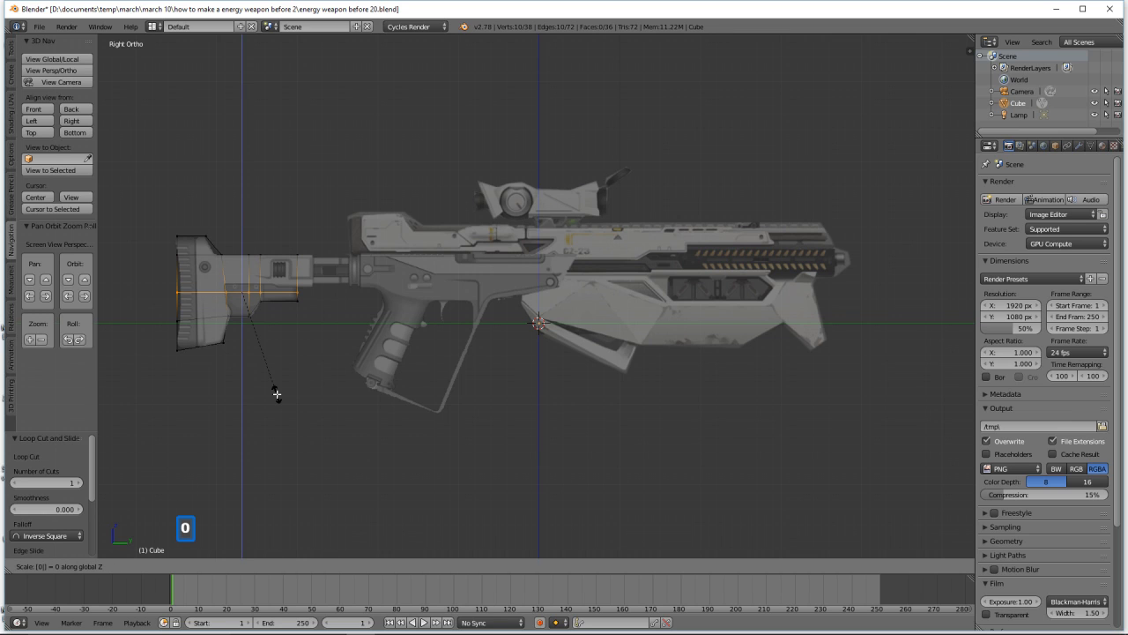
left_click(276, 394)
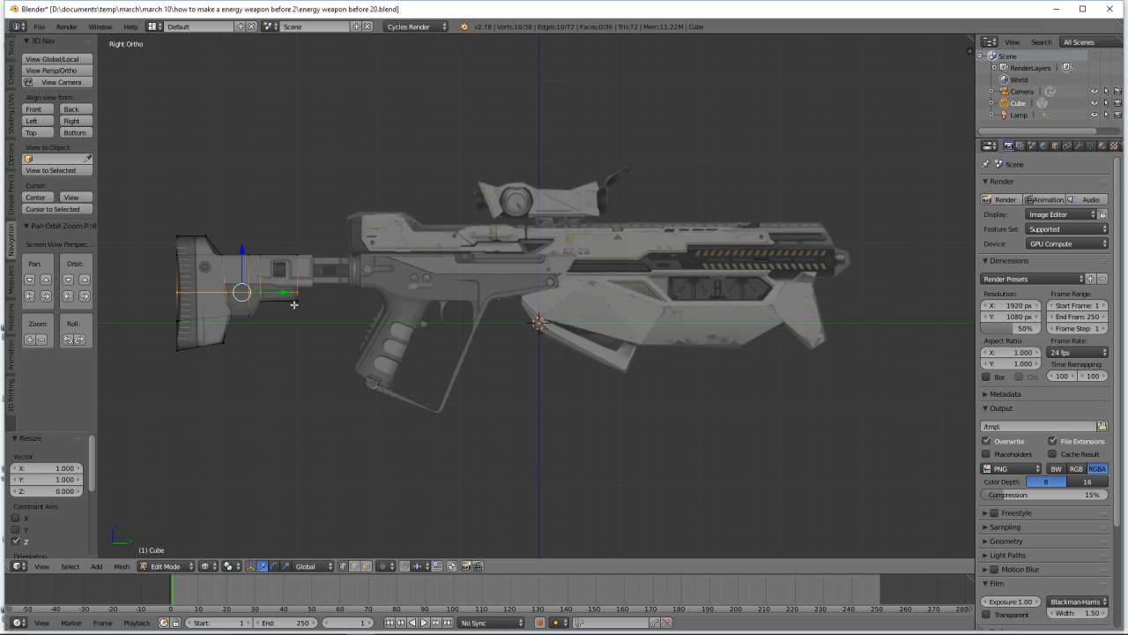
left_click_drag(241, 252, 240, 252)
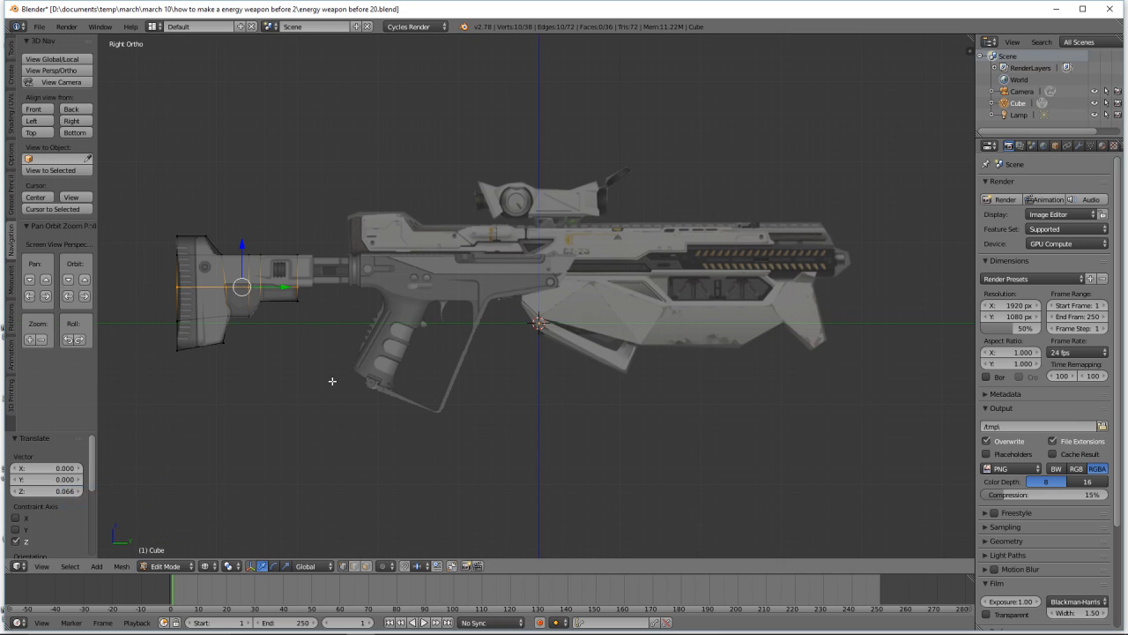
key("a")
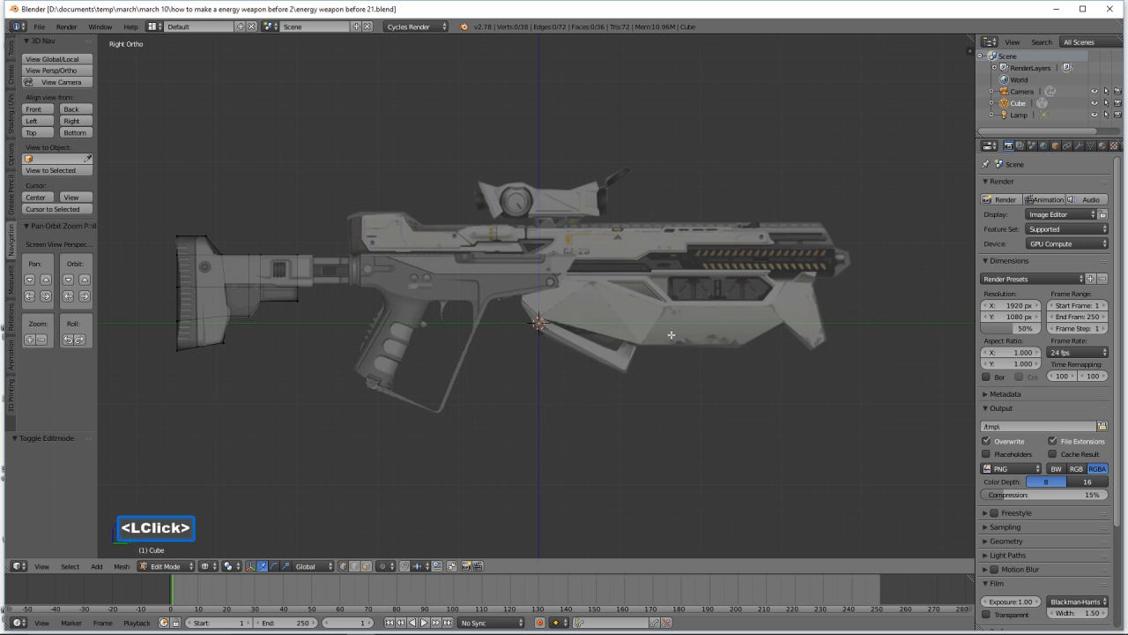
- Display the stock mesh with solid shading in an angled view and select all of its geometry
middle_click_drag(683, 364, 649, 382)
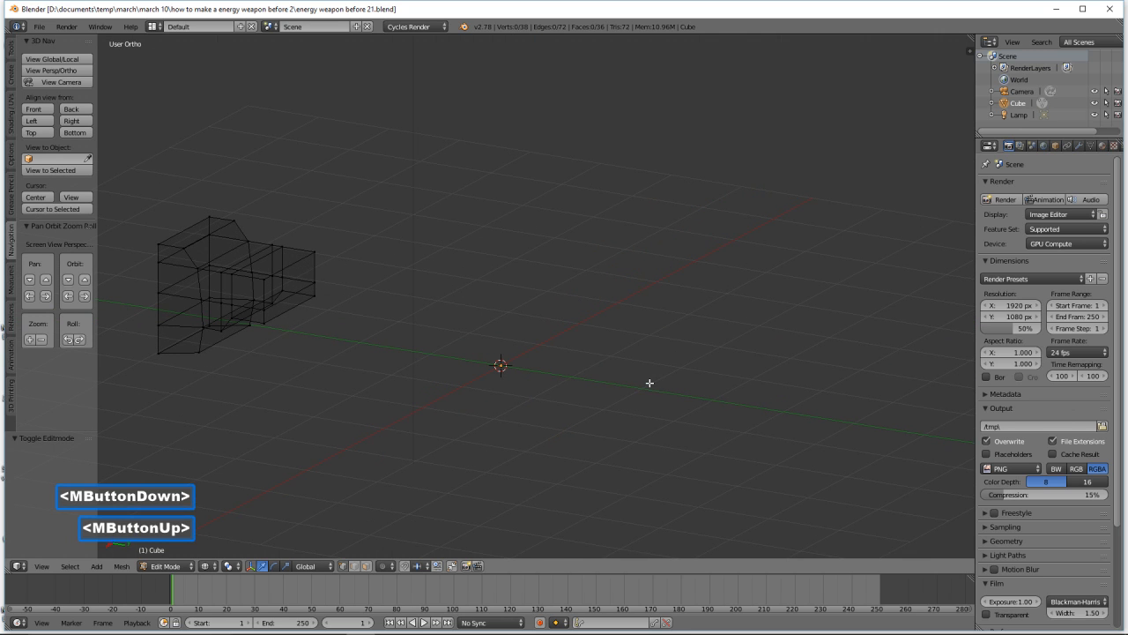
key("z")
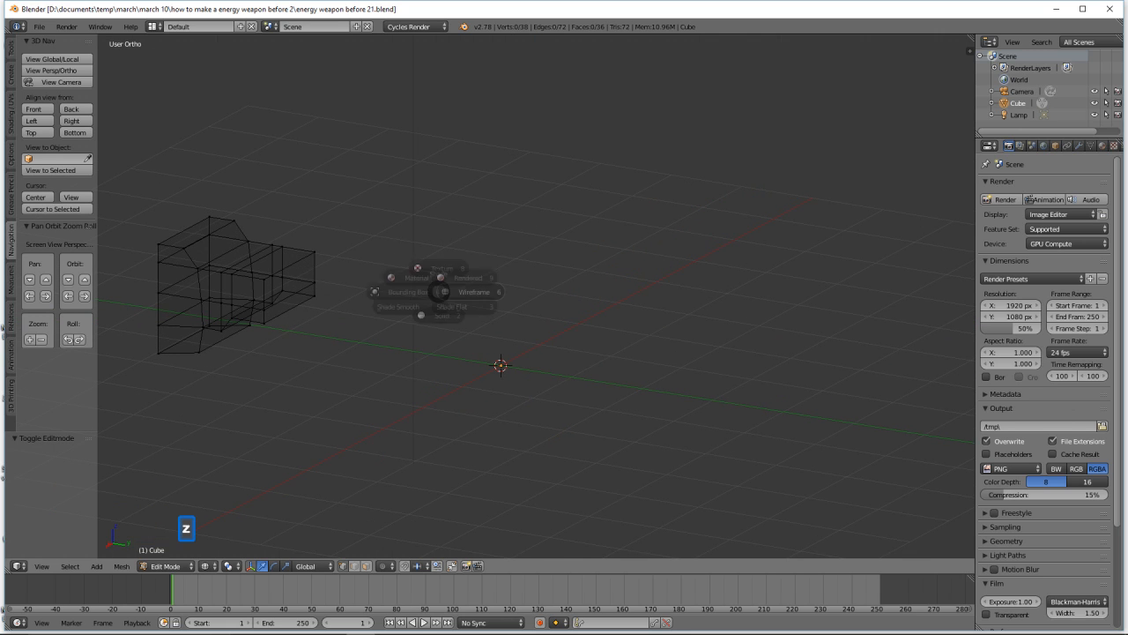
left_click(459, 360)
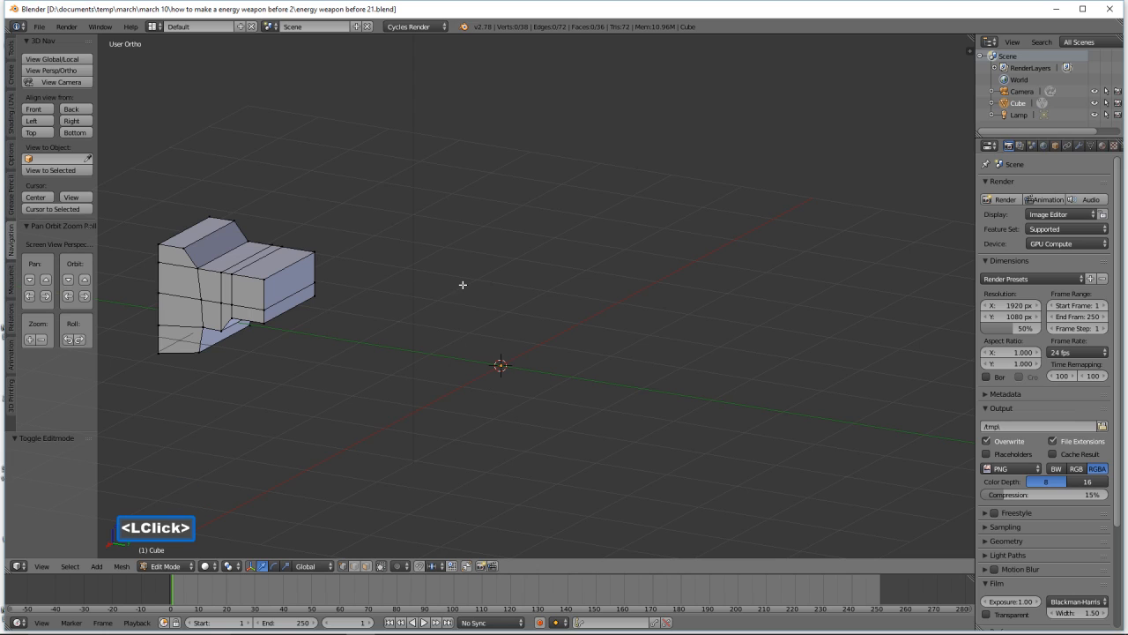
key("a")
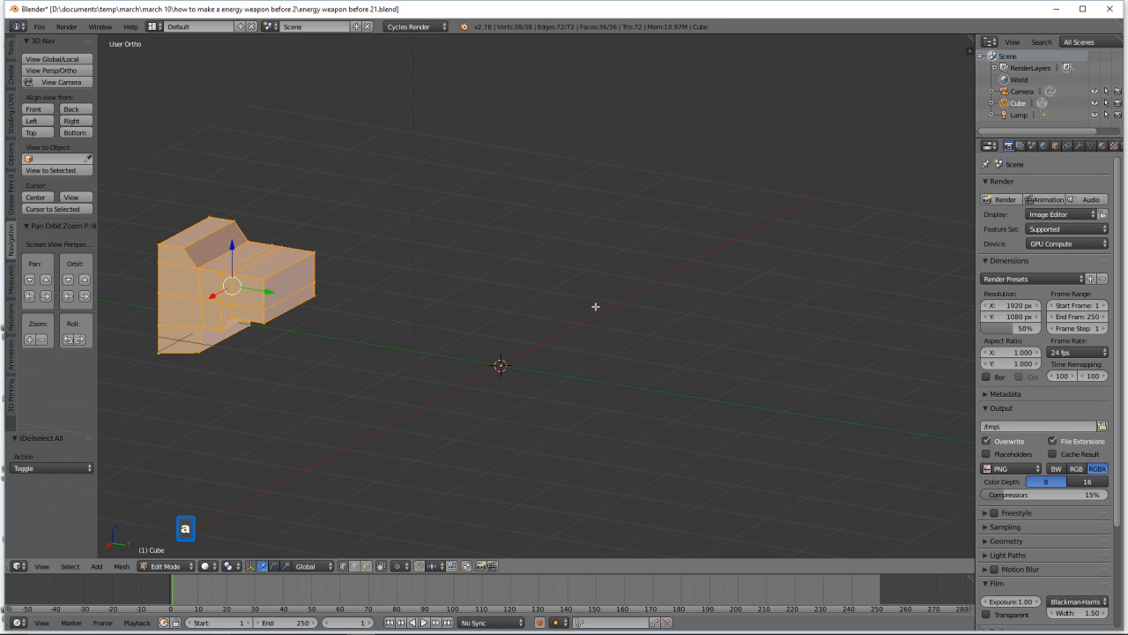
- Scale the whole stock mesh to 0.820 along X, deselect everything, and save the file as energy weapon before 22.blend
key("s")
key("x")
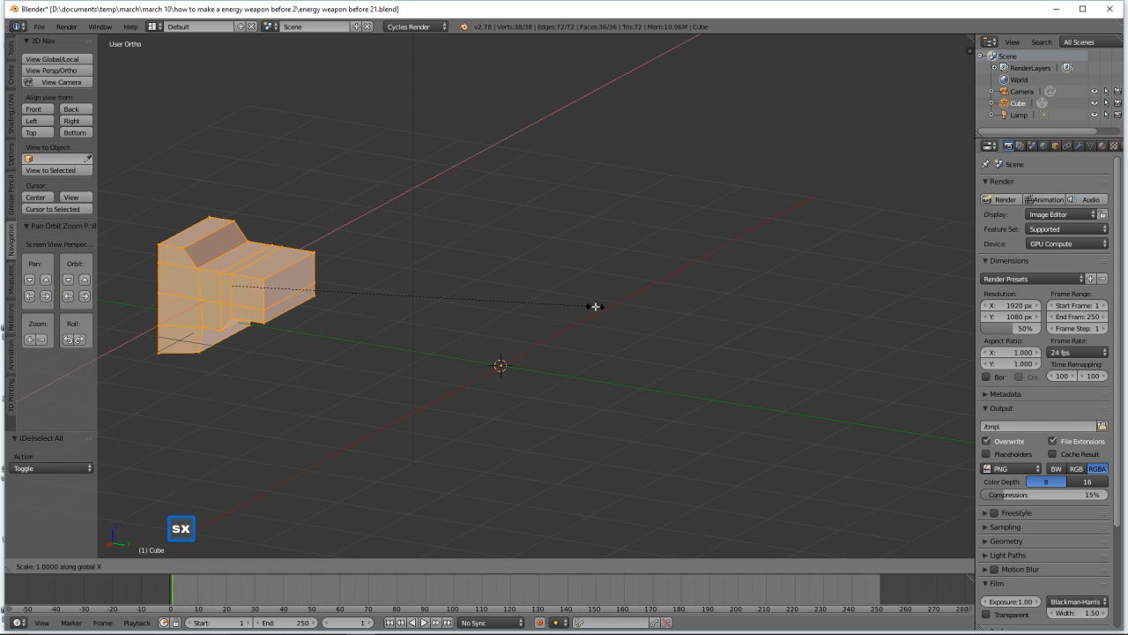
left_click(527, 303)
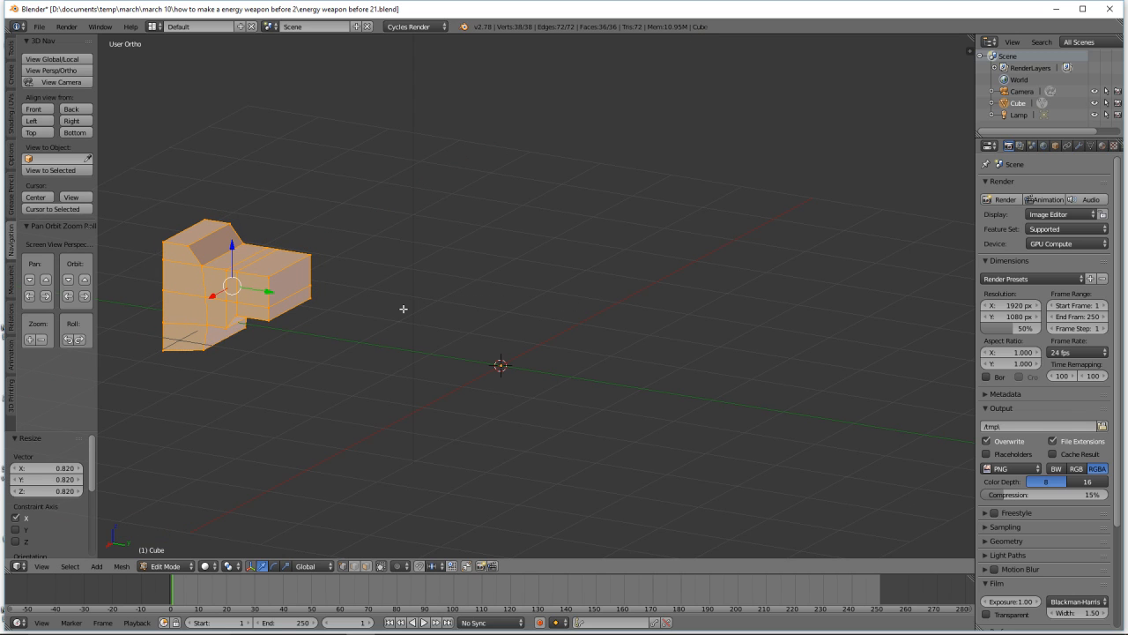
key("a")
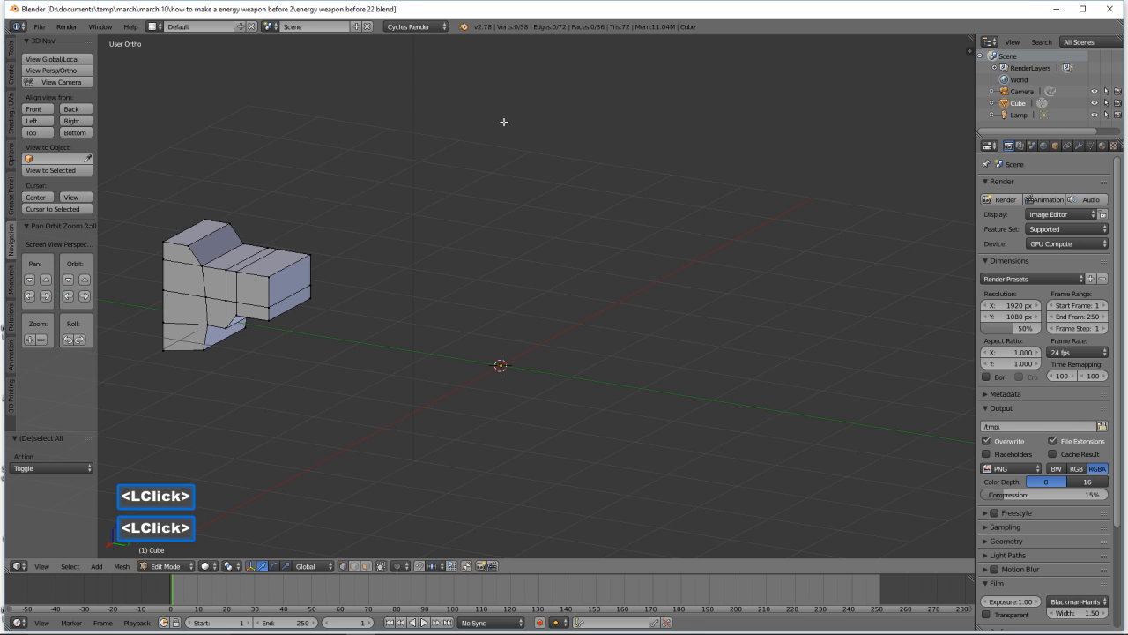
- In face select mode, extrude the arm's upper front face in place, then scale it to 0.872 overall and 0.771 along X
left_click(85, 122)
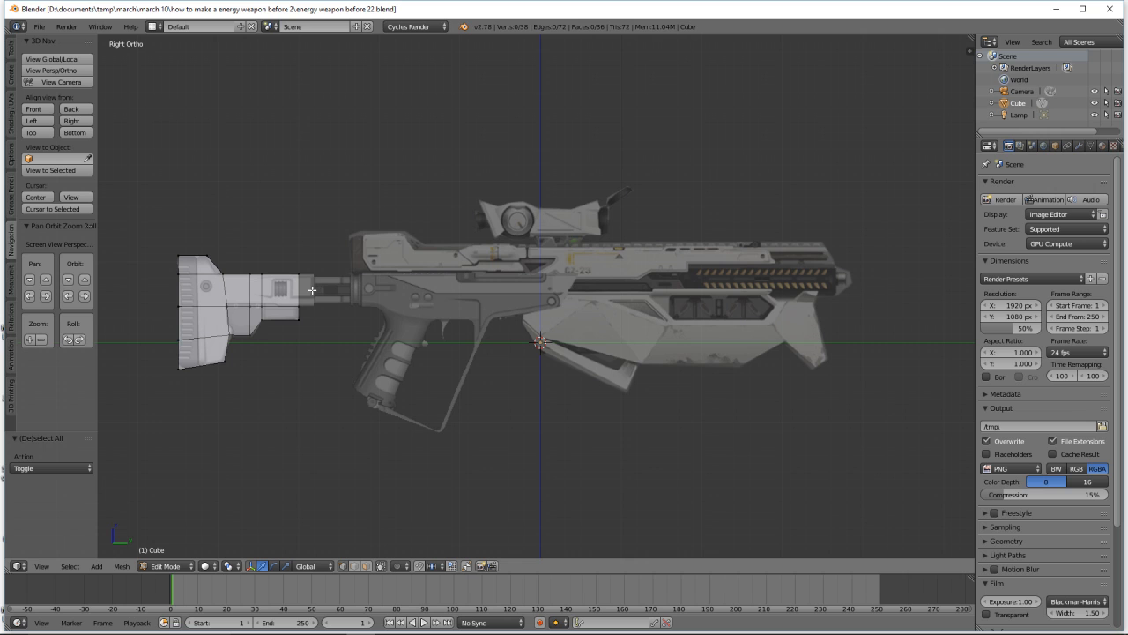
middle_click_drag(437, 259, 382, 291)
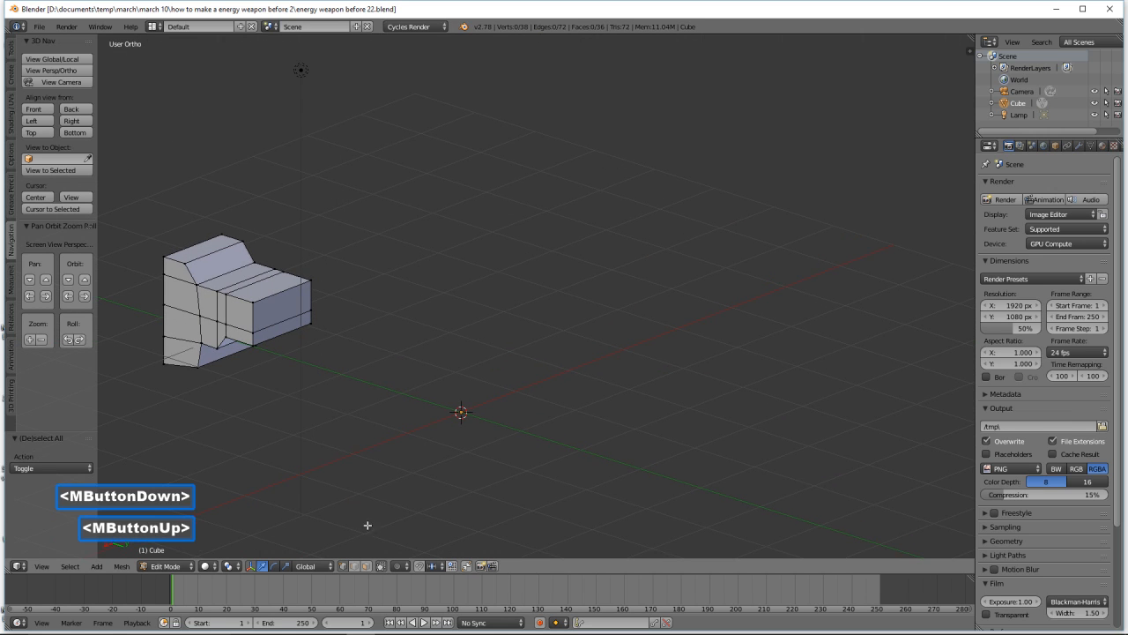
left_click(366, 566)
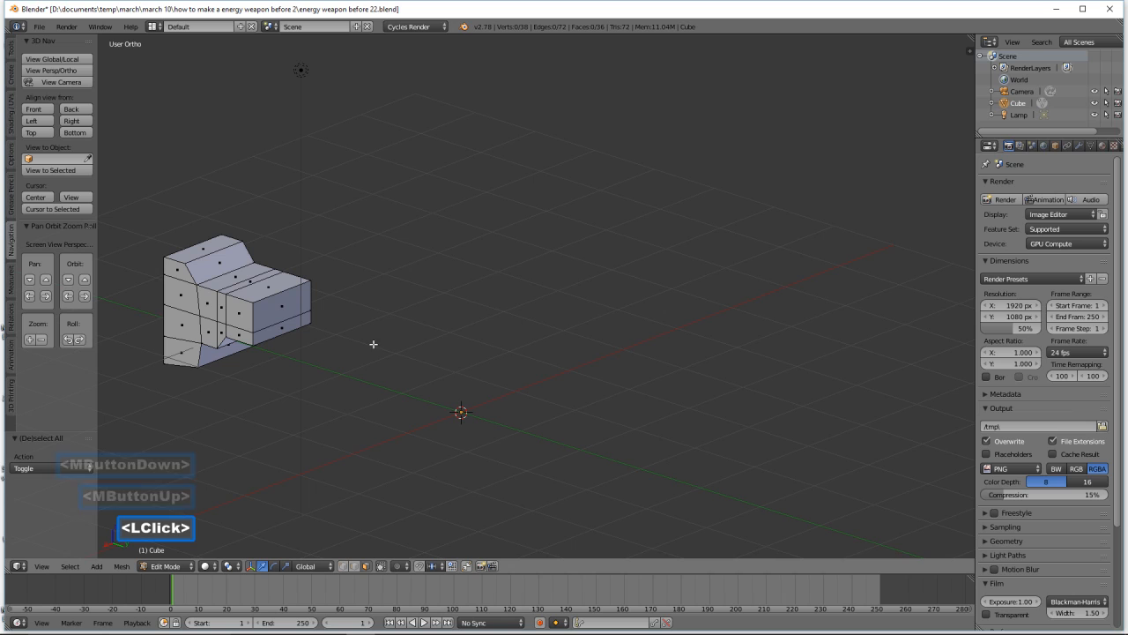
left_click(284, 308)
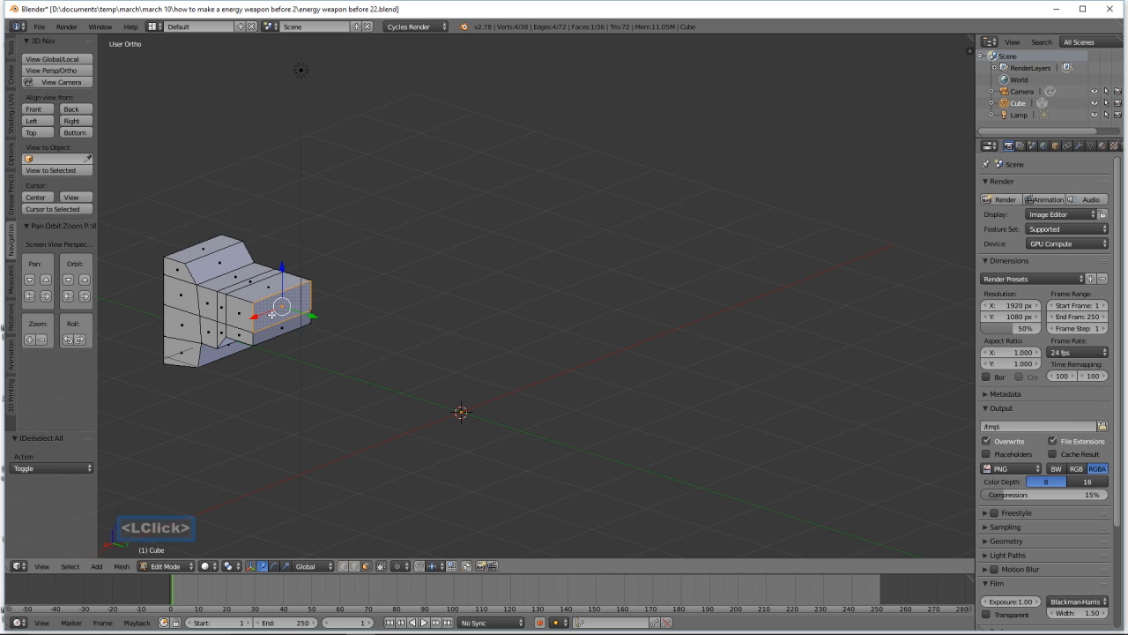
key("e")
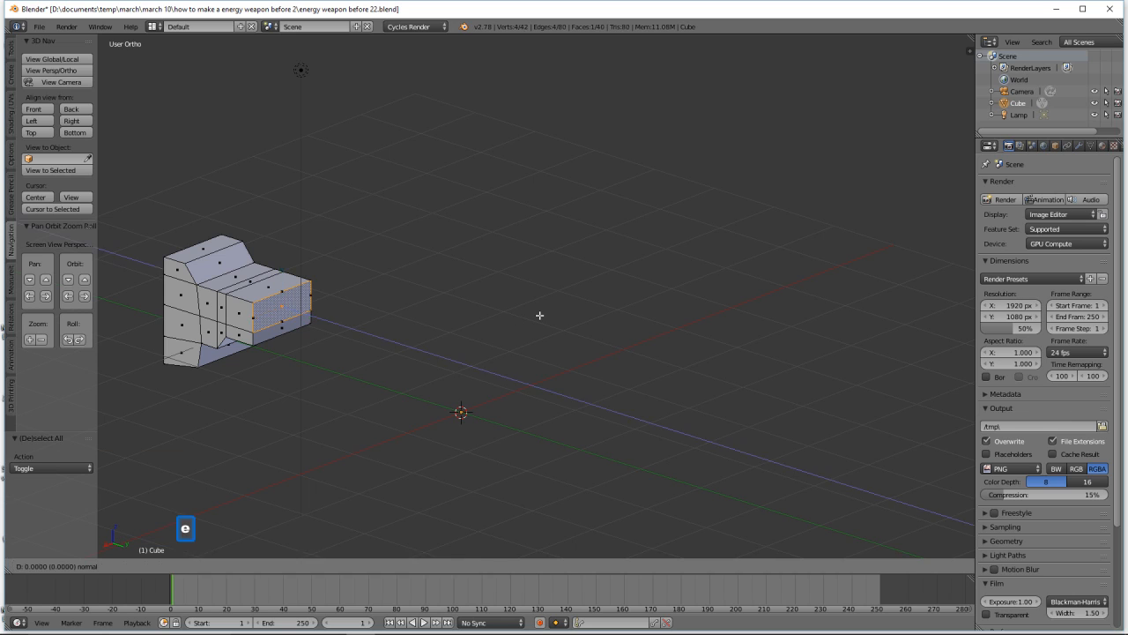
right_click(539, 315)
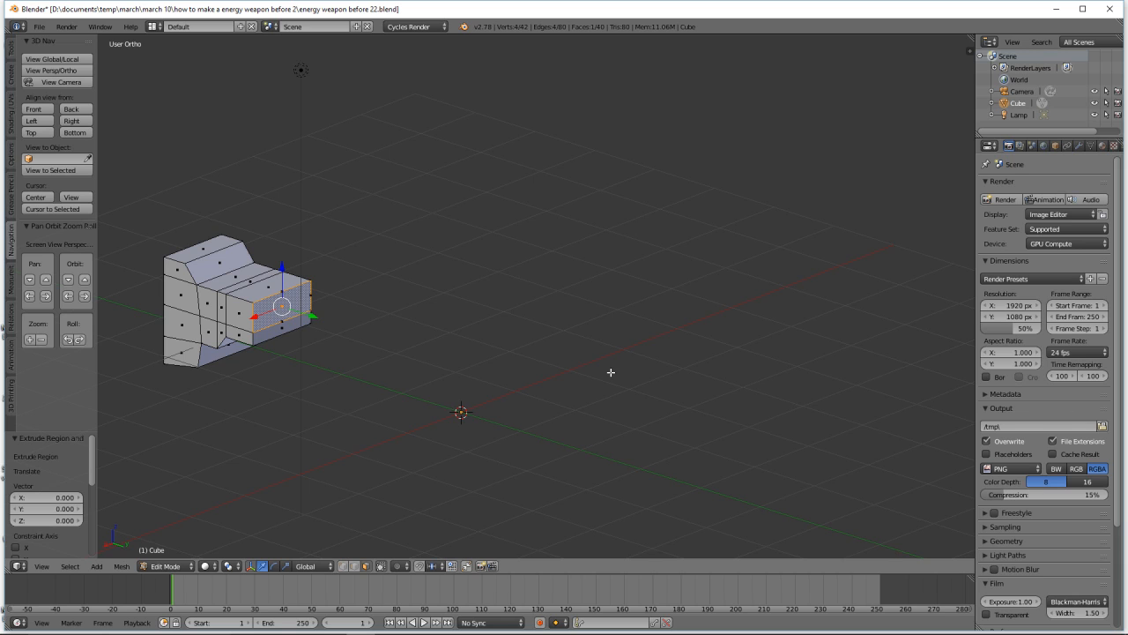
key("s")
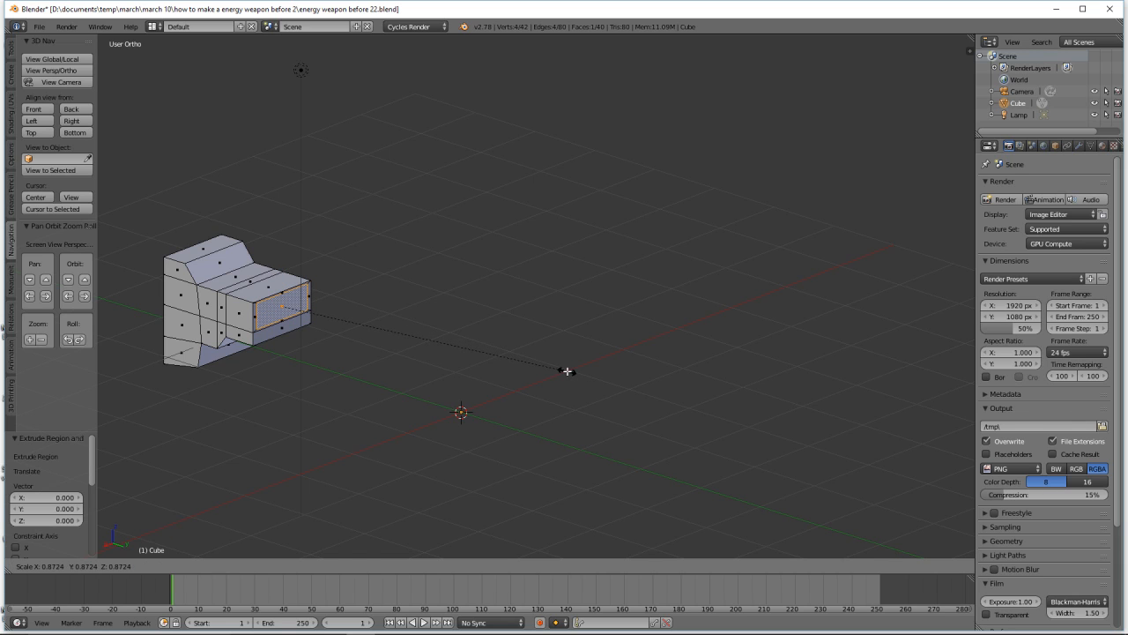
left_click(566, 371)
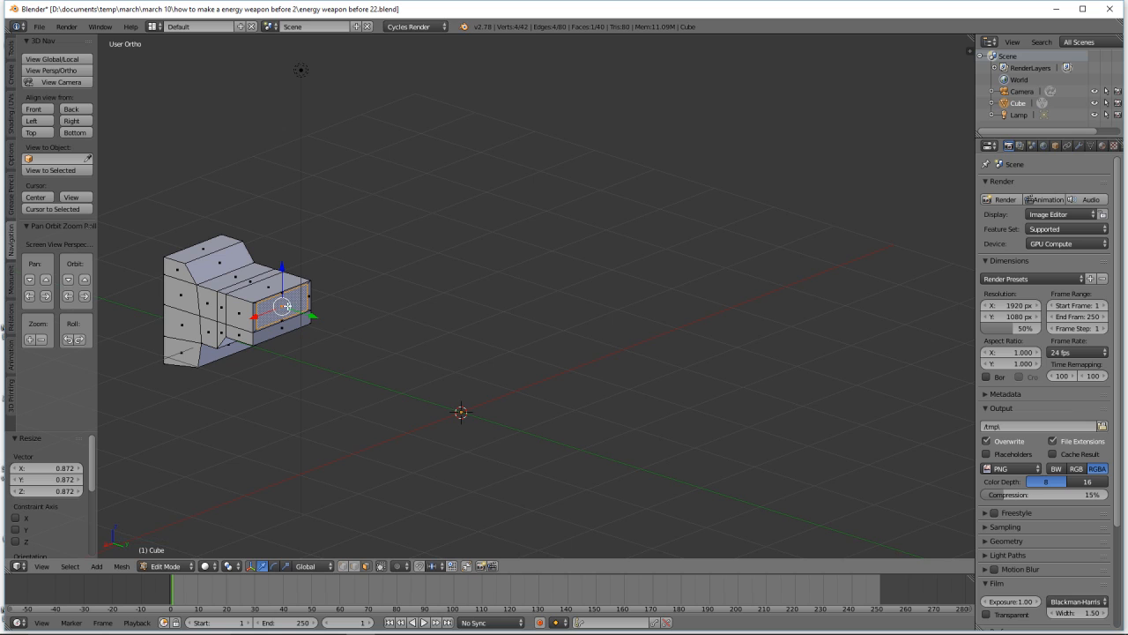
key("s")
key("x")
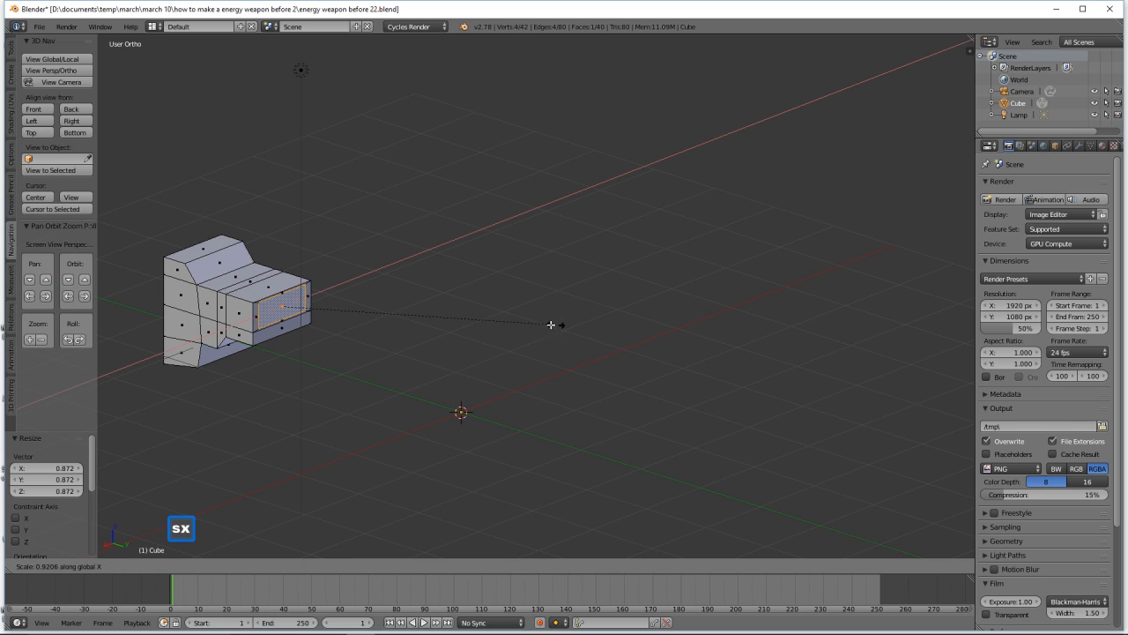
left_click(510, 331)
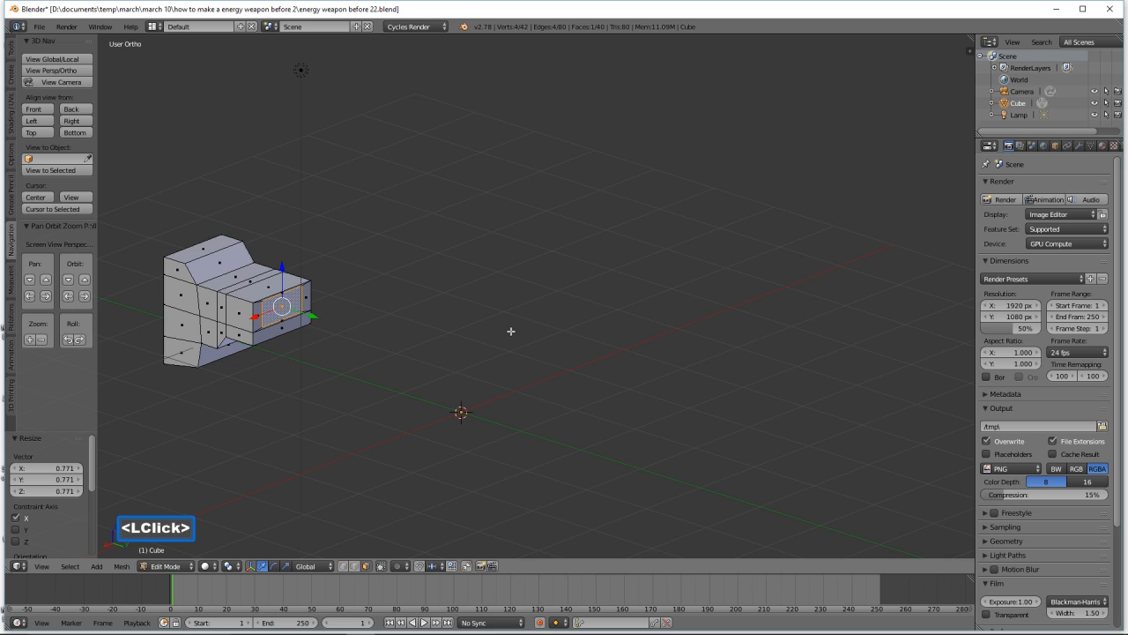
- Extrude the inset front face 0.182 along Y in the right side view
left_click(85, 122)
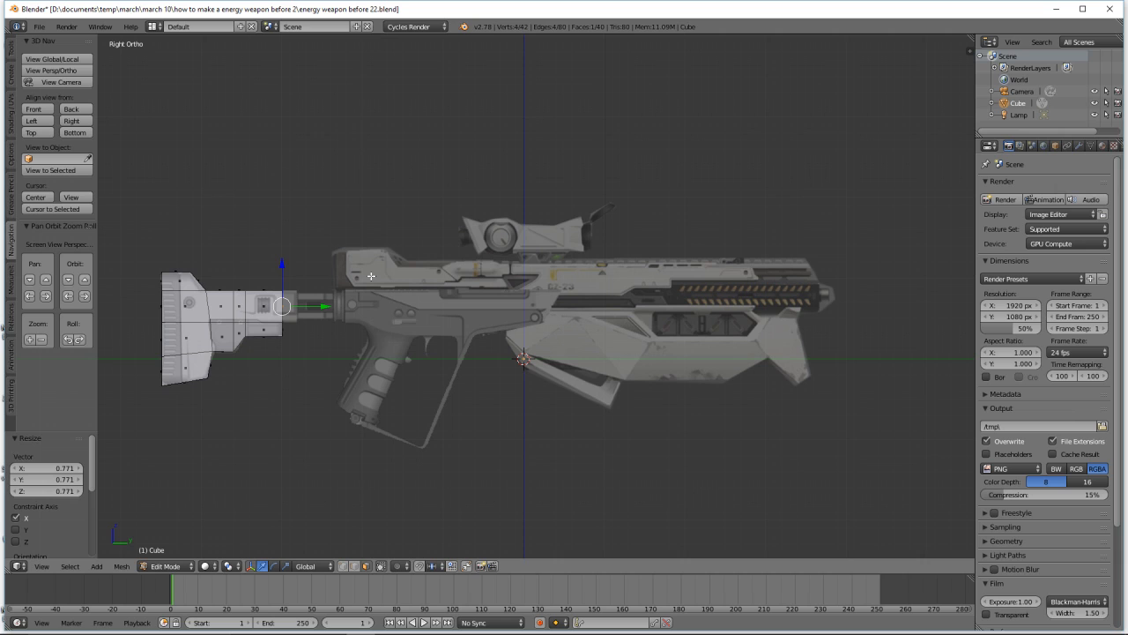
key("e")
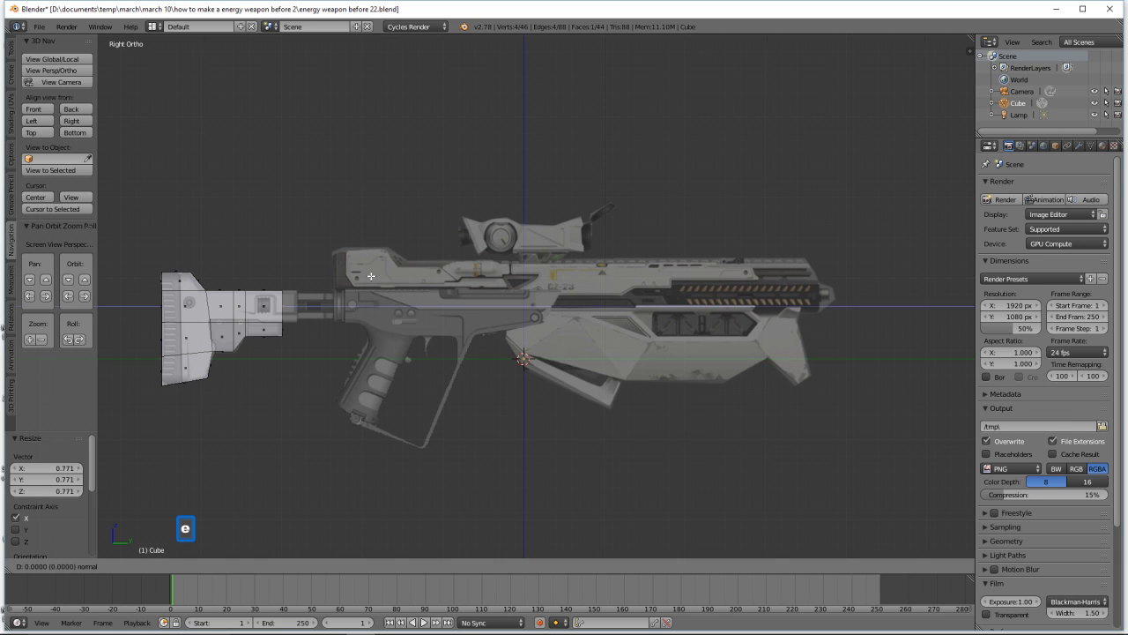
key("y")
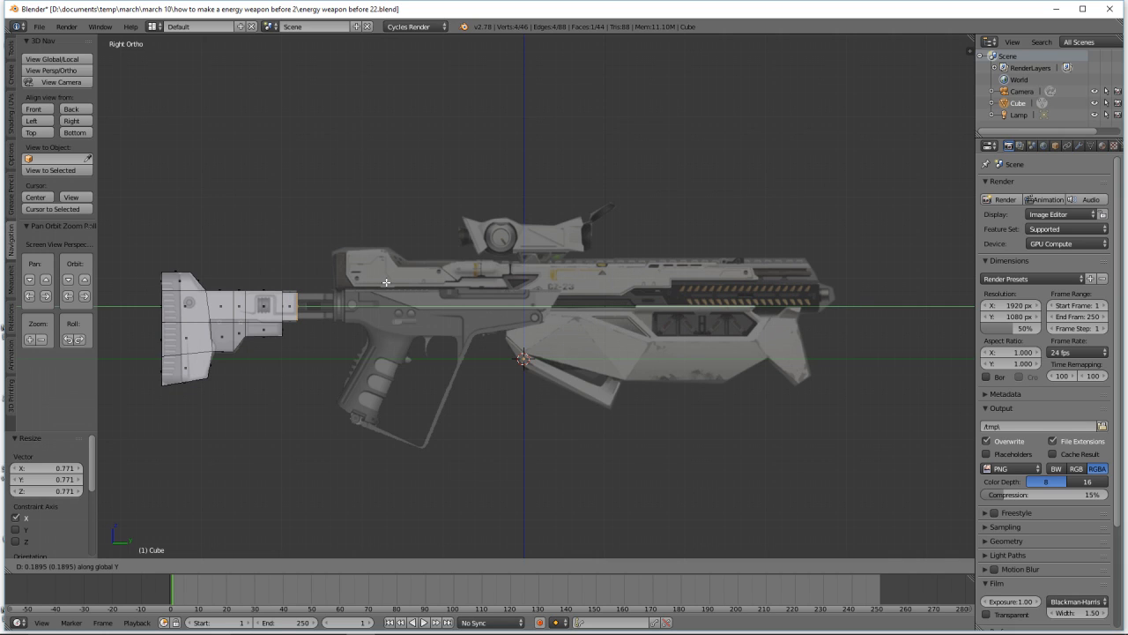
left_click(386, 282)
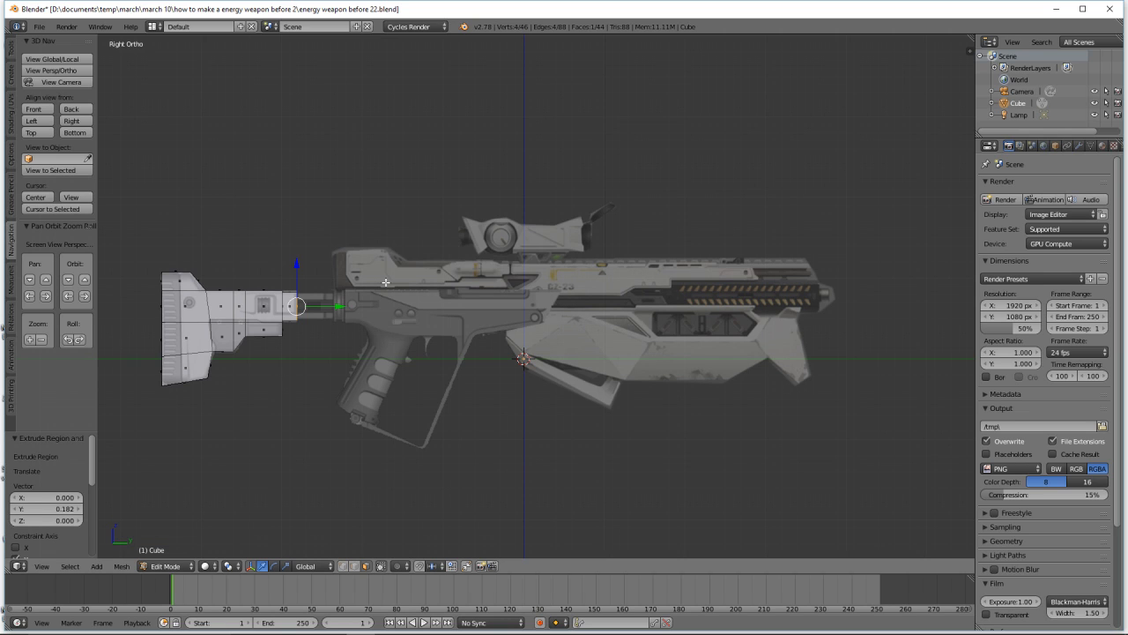
- Extrude the front face in place, scale it to 0.914 overall and 0.902 along X, and move it 0.445 along Y
middle_click_drag(462, 220, 438, 267)
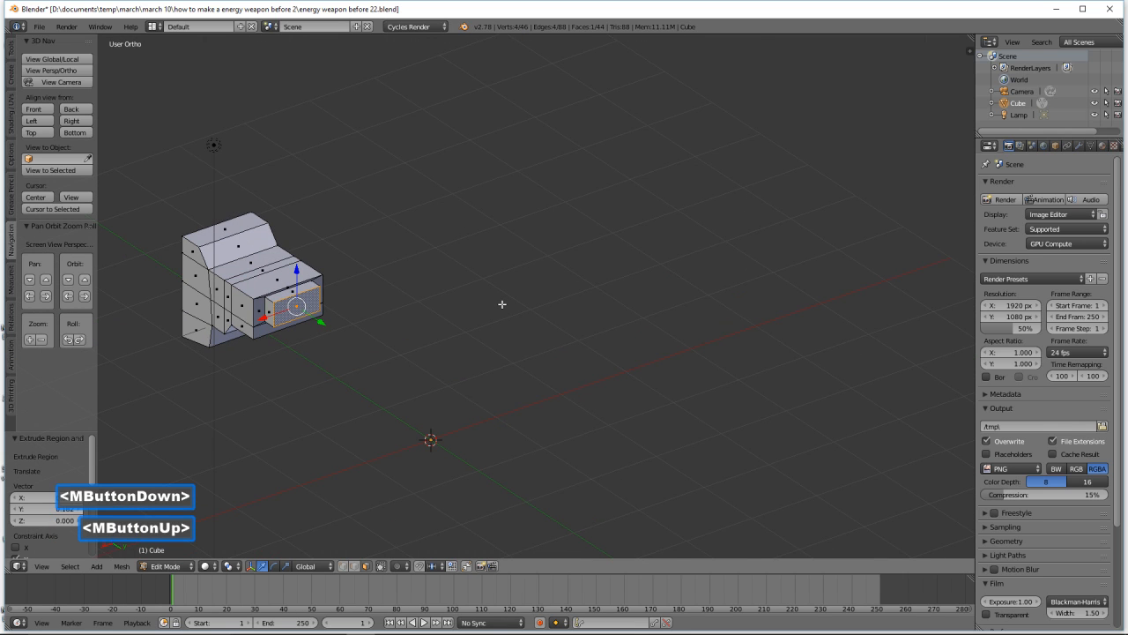
key("e")
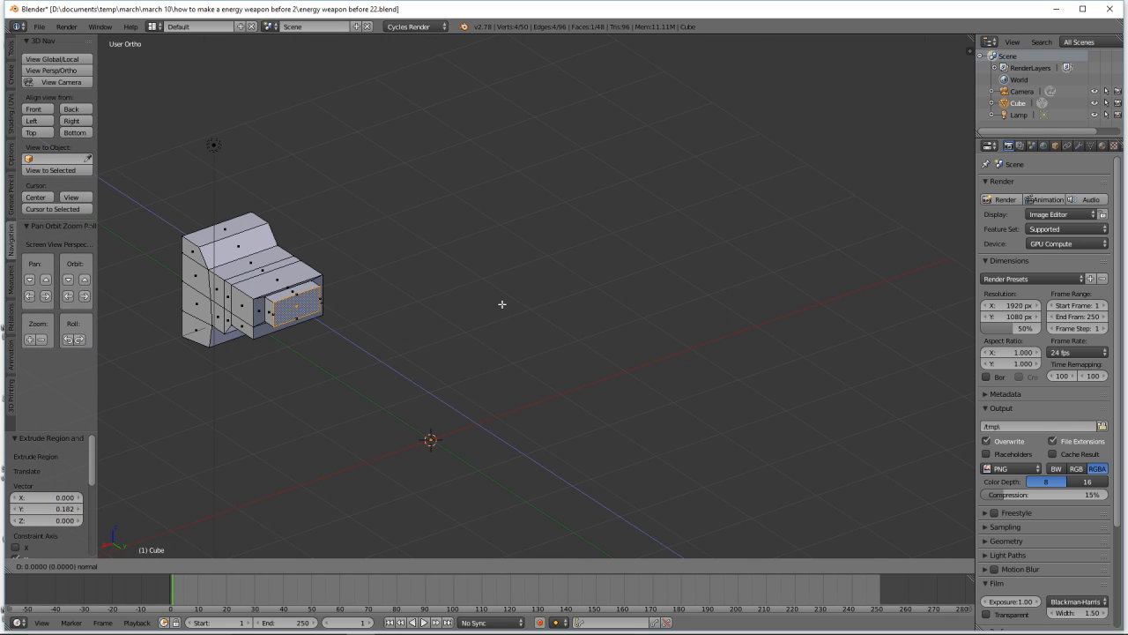
right_click(502, 304)
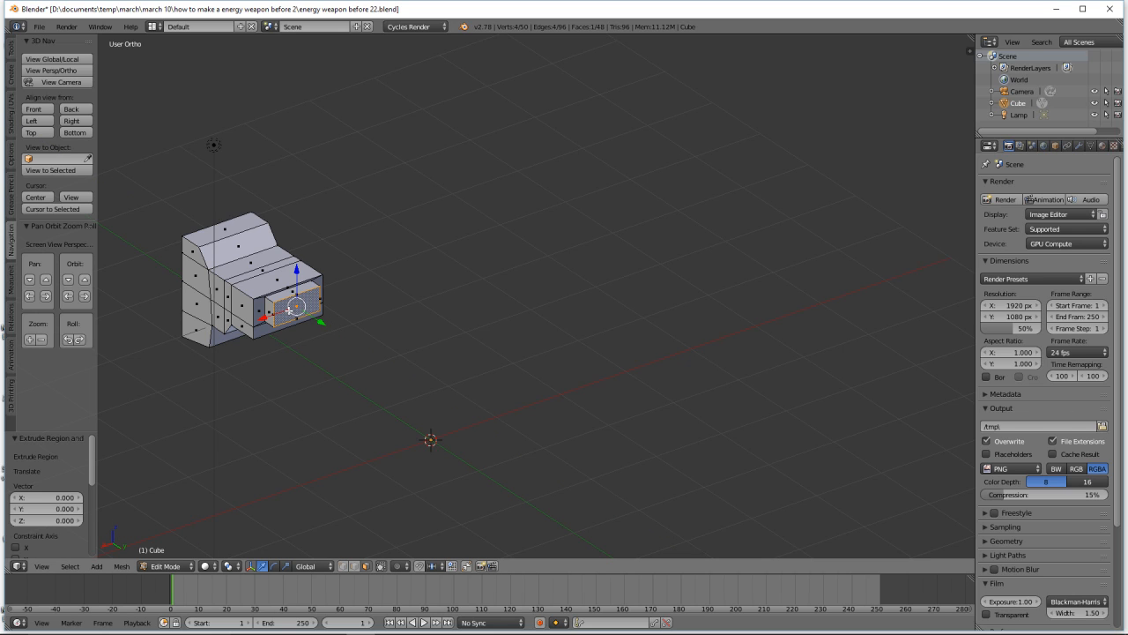
key("s")
left_click(586, 361)
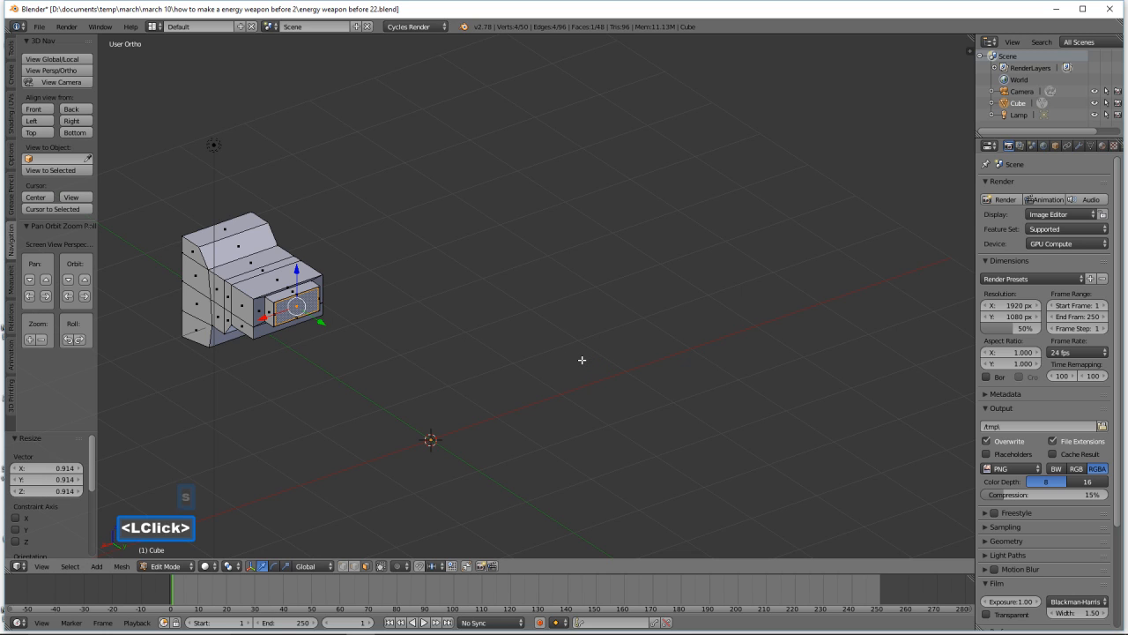
key("s")
key("x")
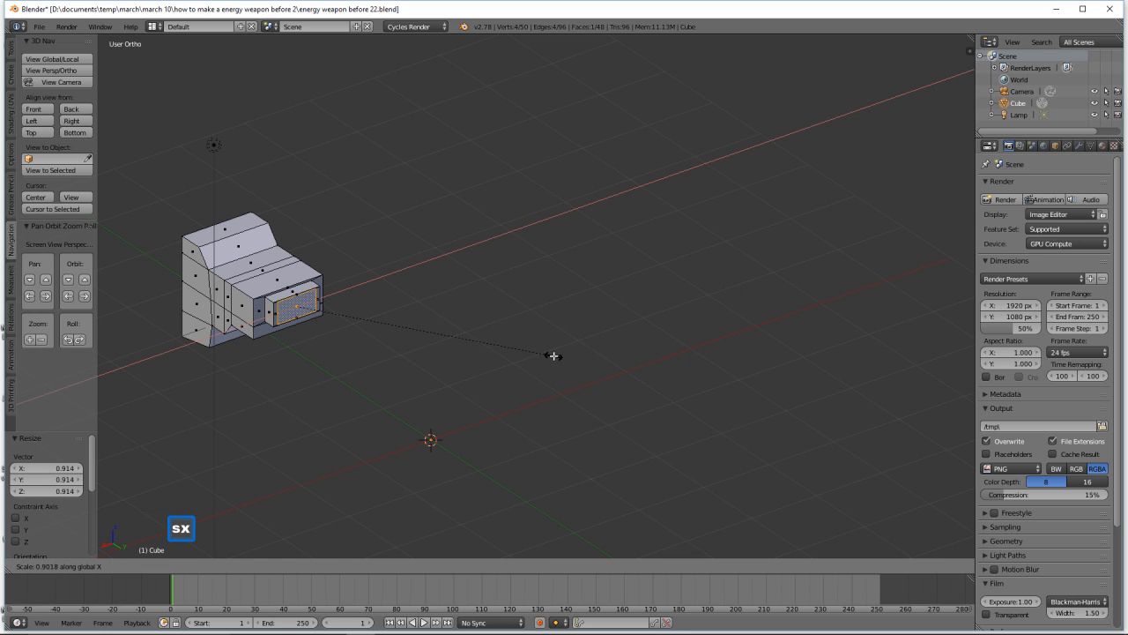
left_click(553, 356)
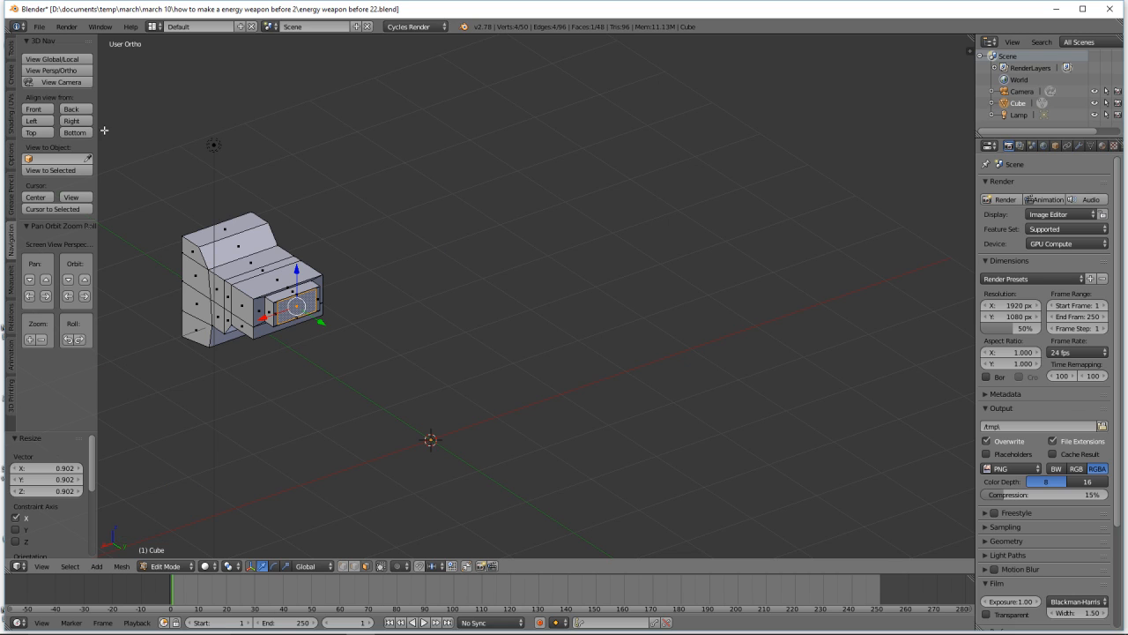
left_click(74, 121)
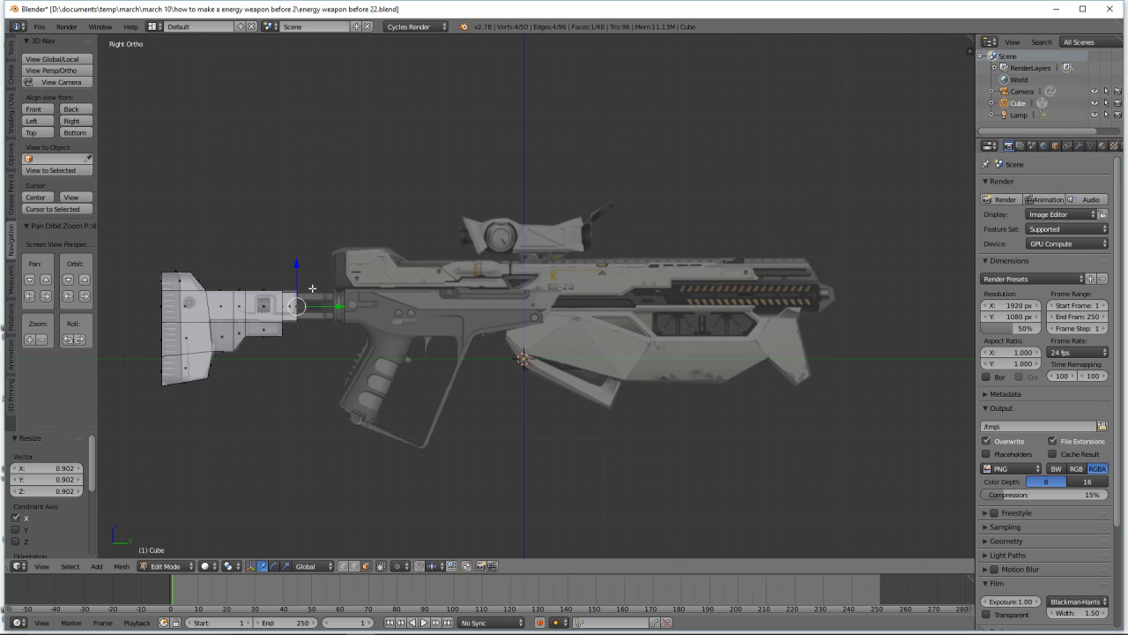
left_click_drag(343, 306, 378, 309)
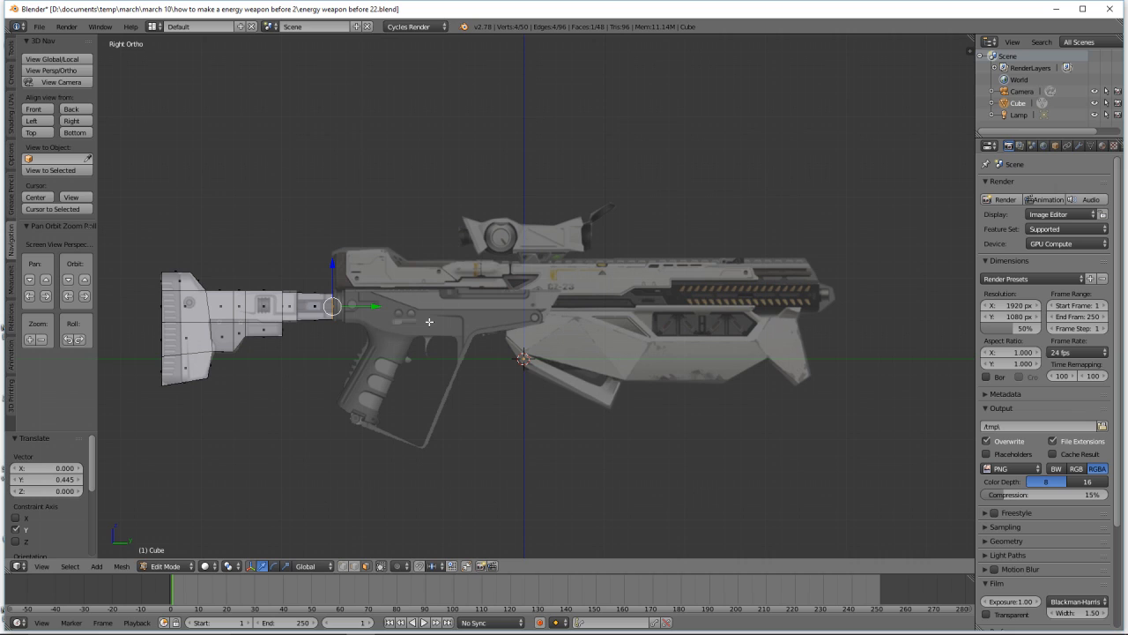
- Extrude the narrow tube's end face in place, enlarge it by 1.407, and save the file as energy weapon before 23.blend
key("e")
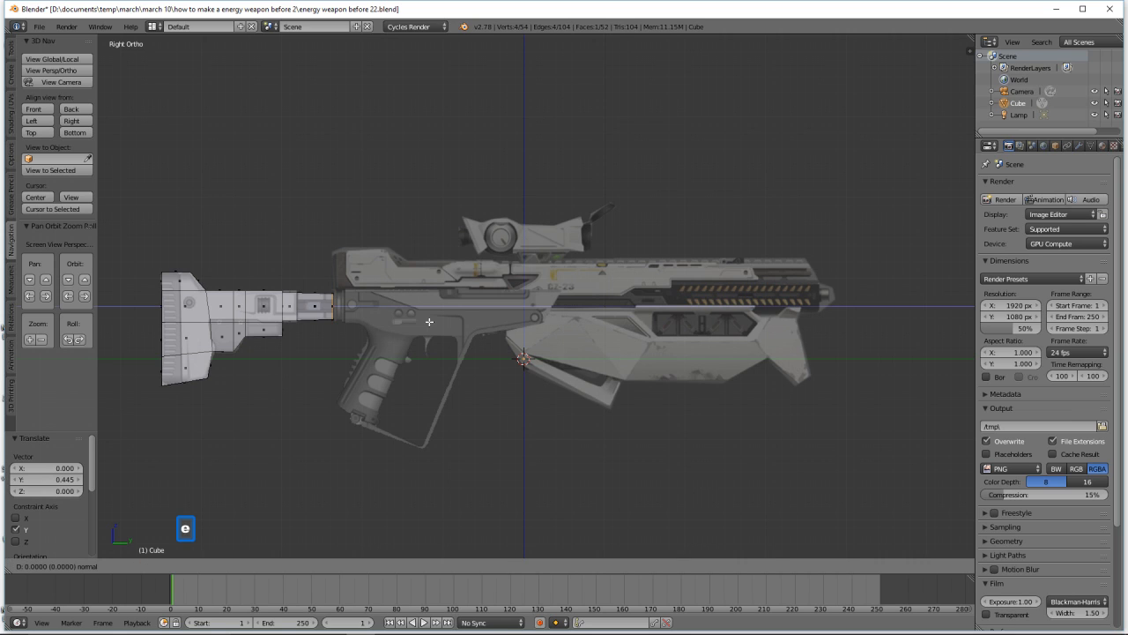
right_click(429, 321)
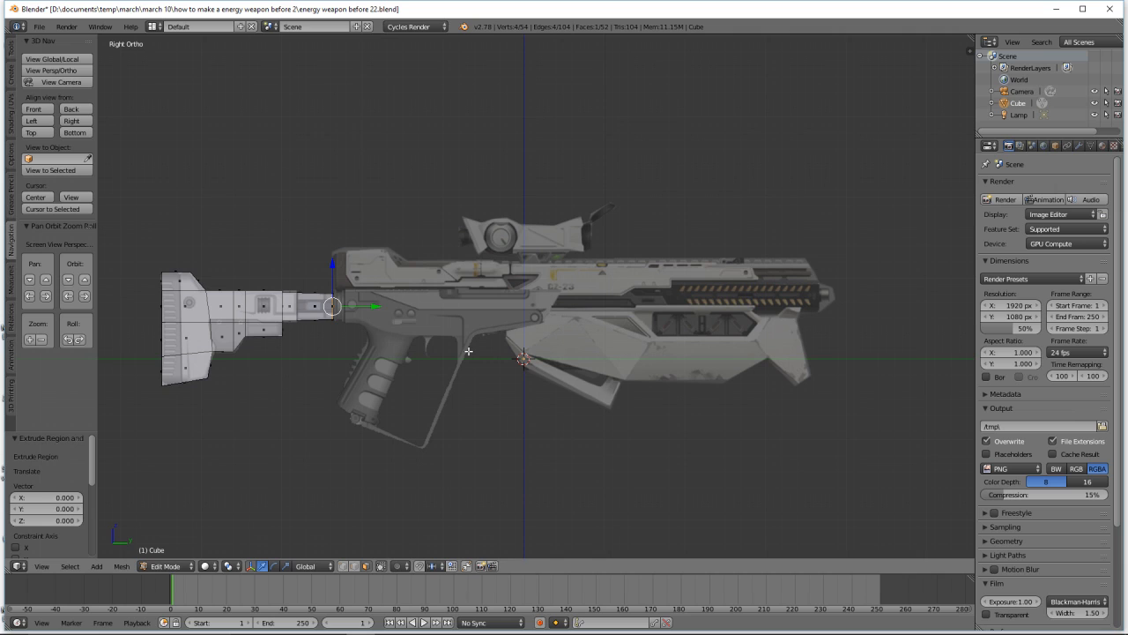
key("s")
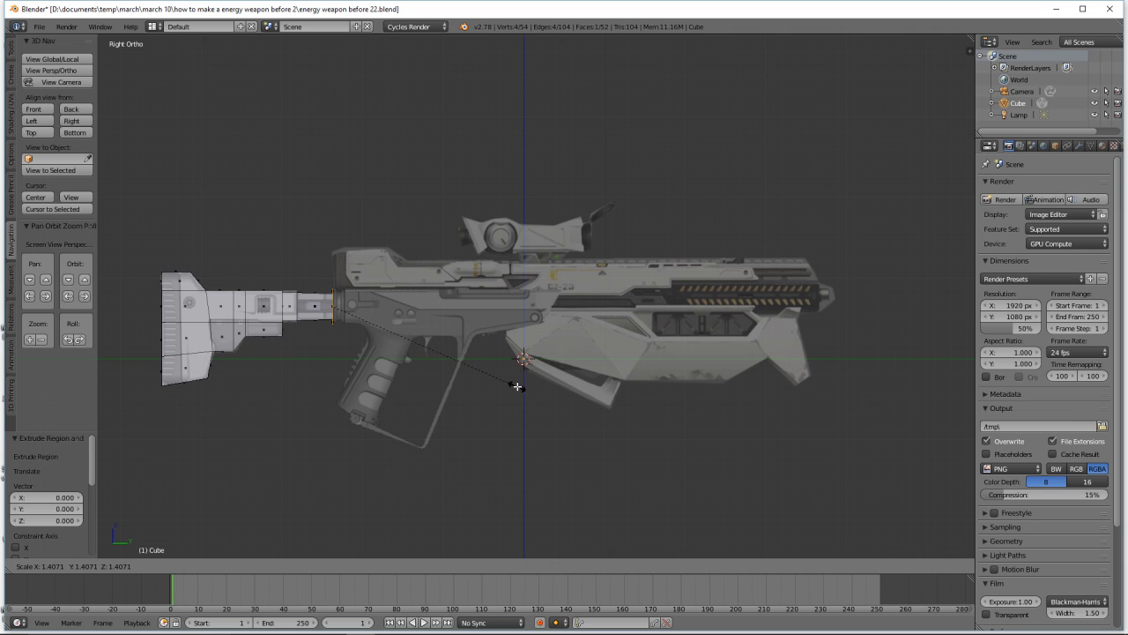
left_click(517, 387)
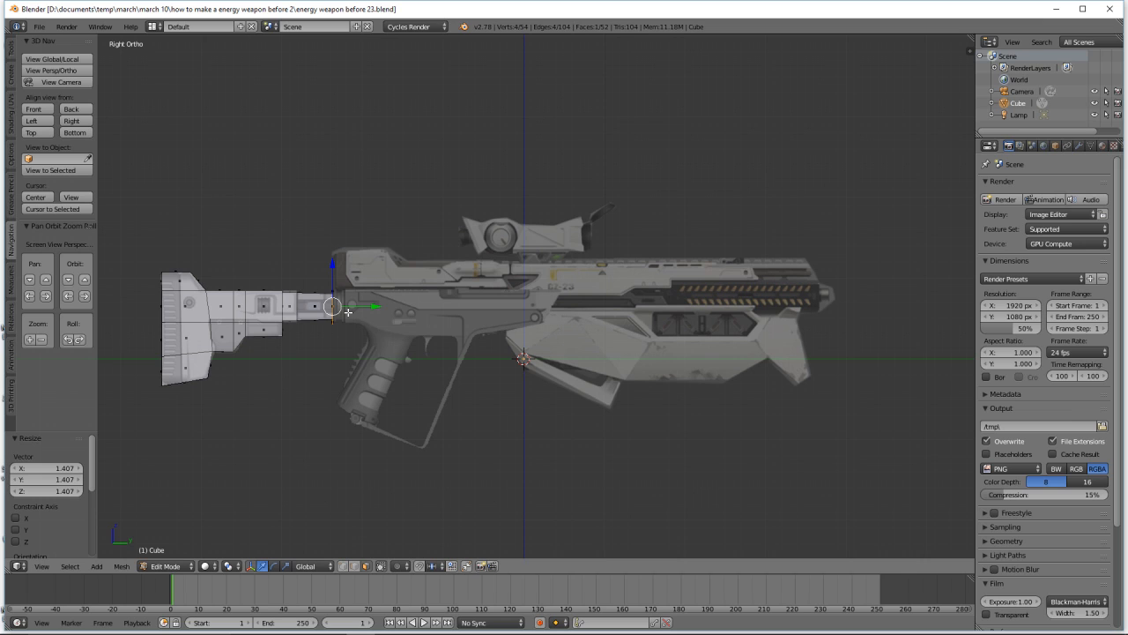
- Extrude the enlarged face 5.751 along Y to form the gun body, and save the file as energy weapon before 24.blend
key("e")
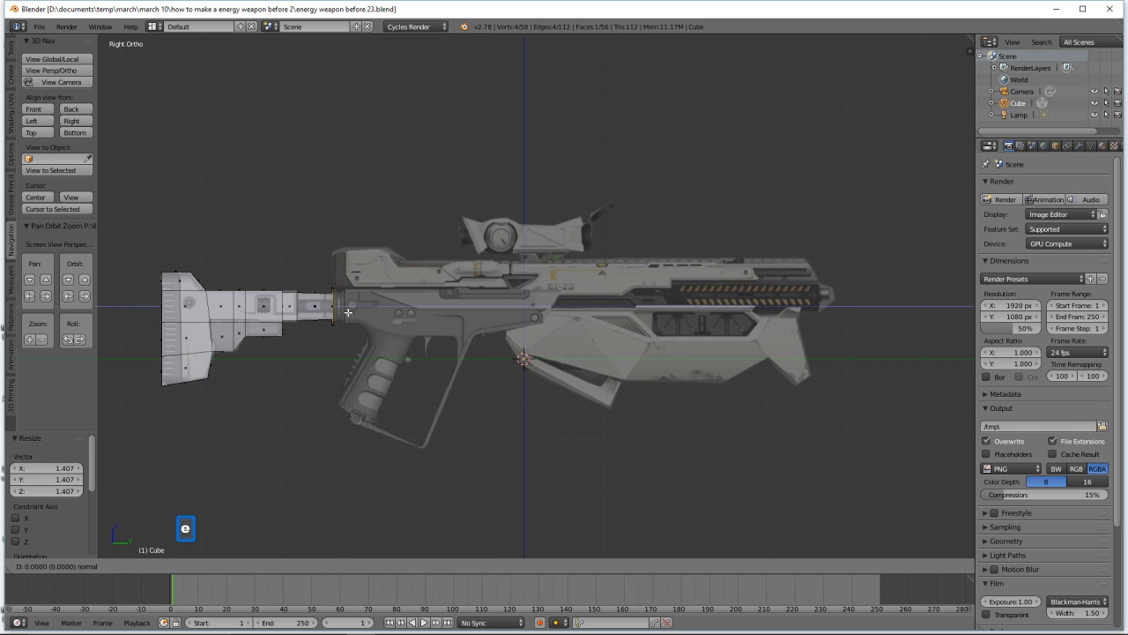
right_click(348, 311)
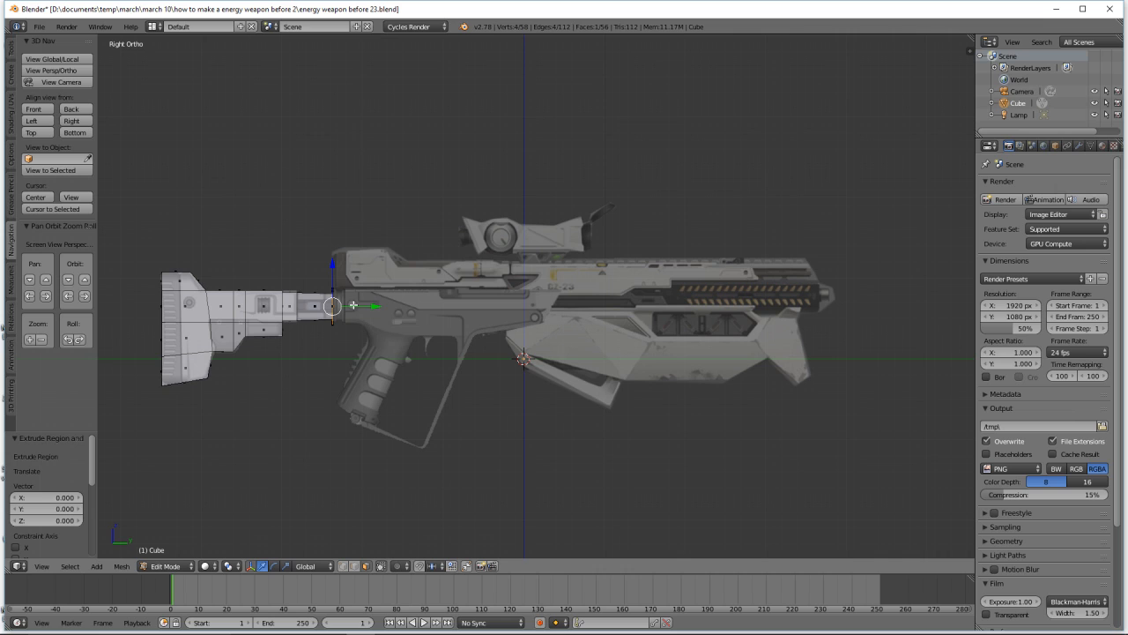
left_click_drag(369, 307, 831, 335)
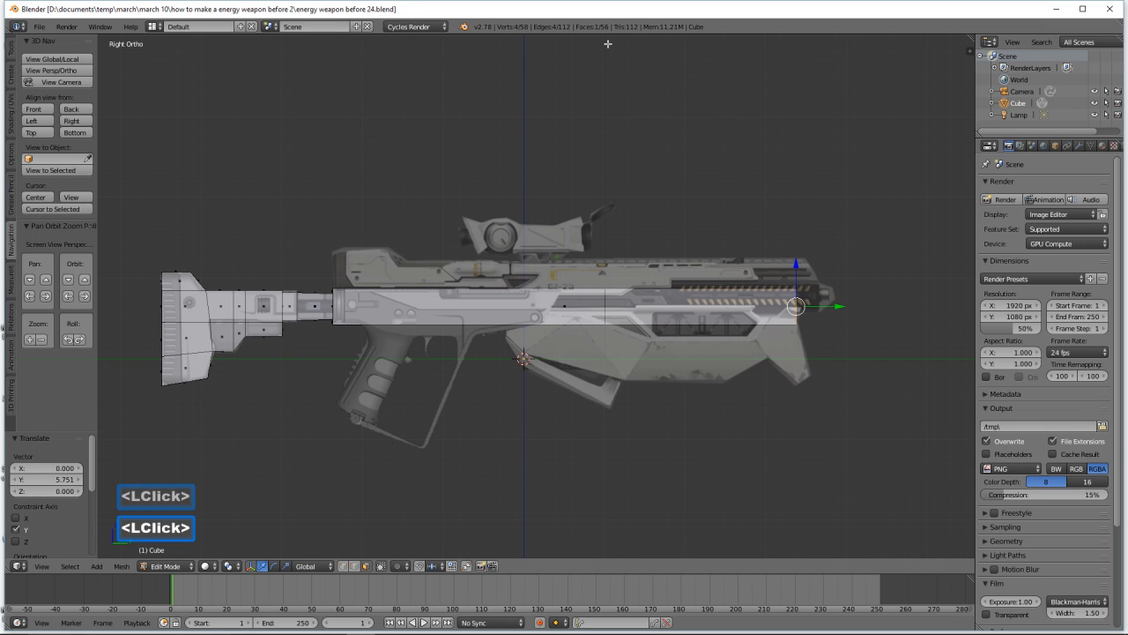
- In right side view, add one loop cut around the gun body and slide it rearward to just ahead of the trigger guard
middle_click_drag(892, 312, 270, 265)
left_click(71, 120)
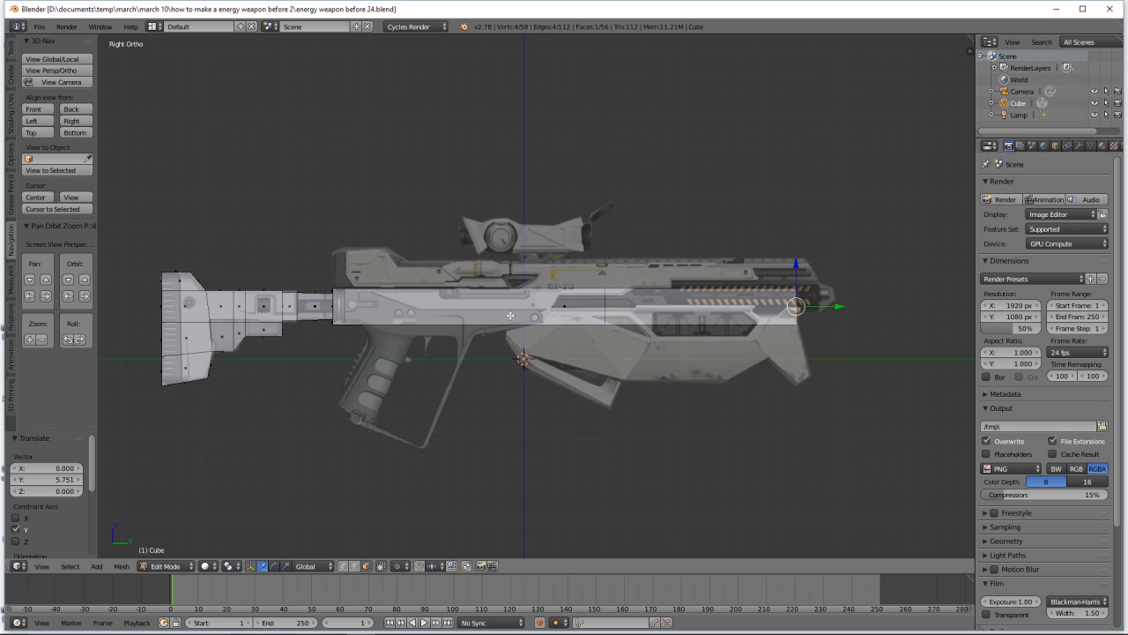
key("ctrl")
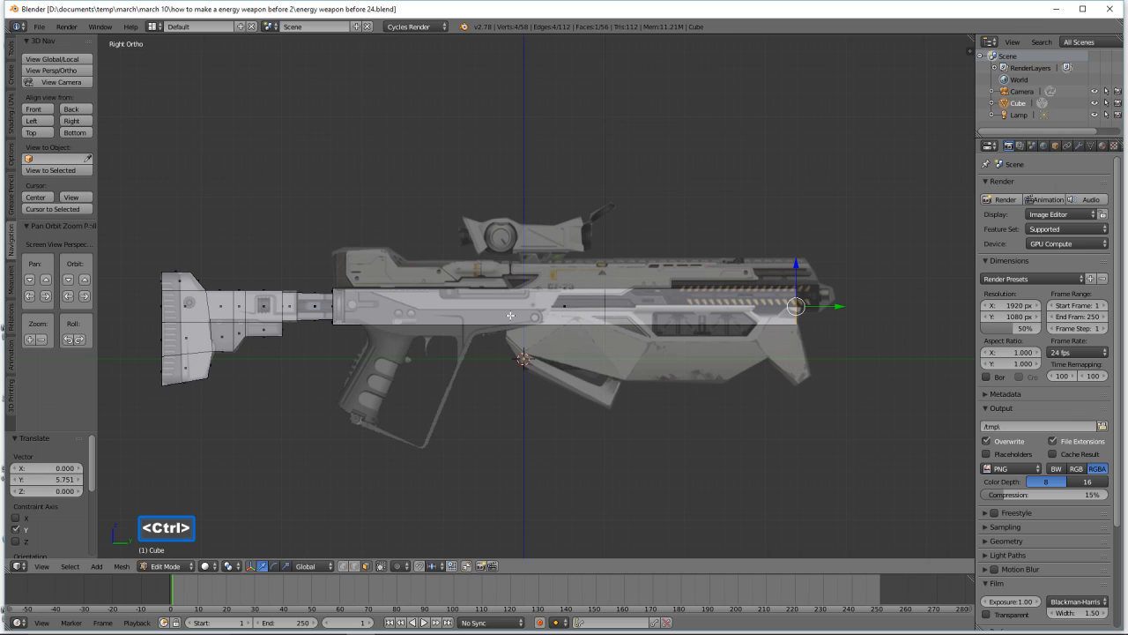
key("ctrl+r")
left_click(510, 314)
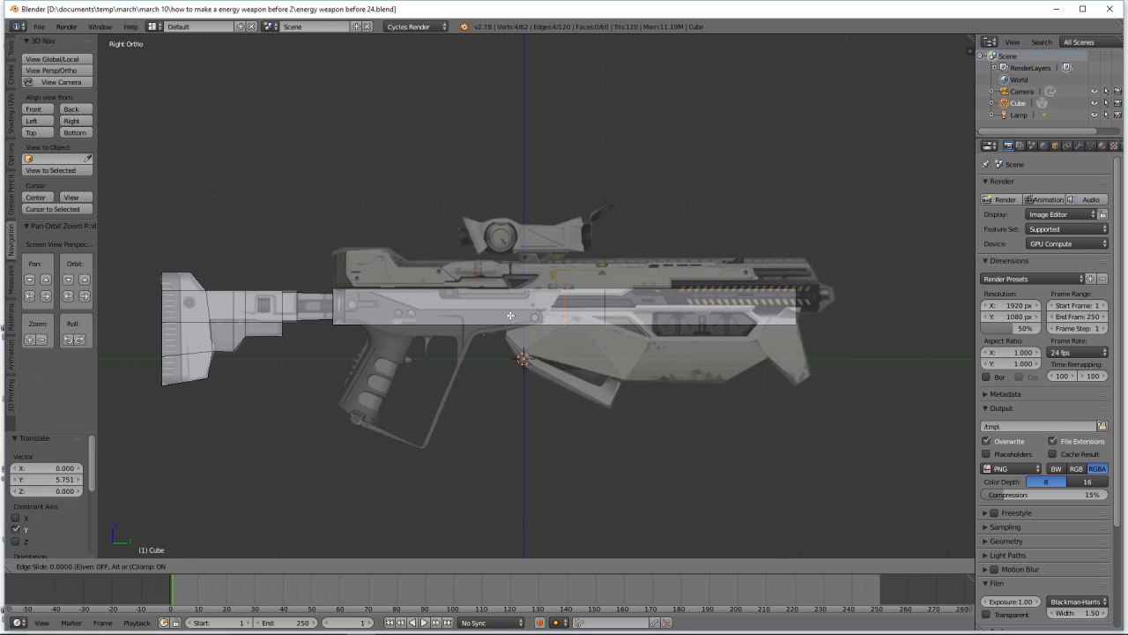
left_click(452, 323)
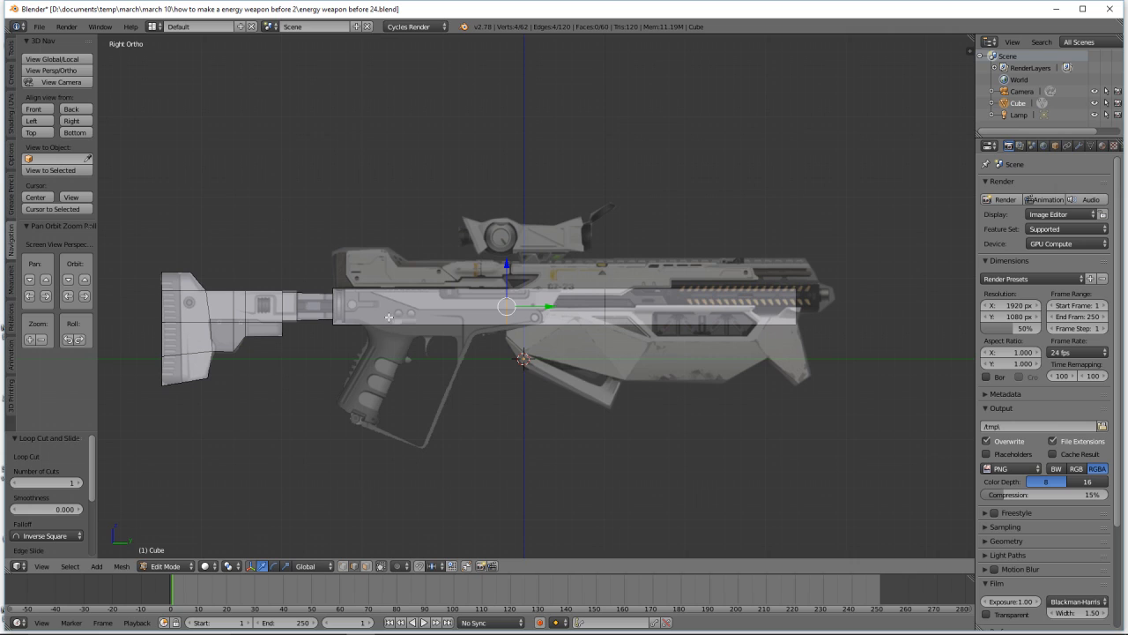
key("a")
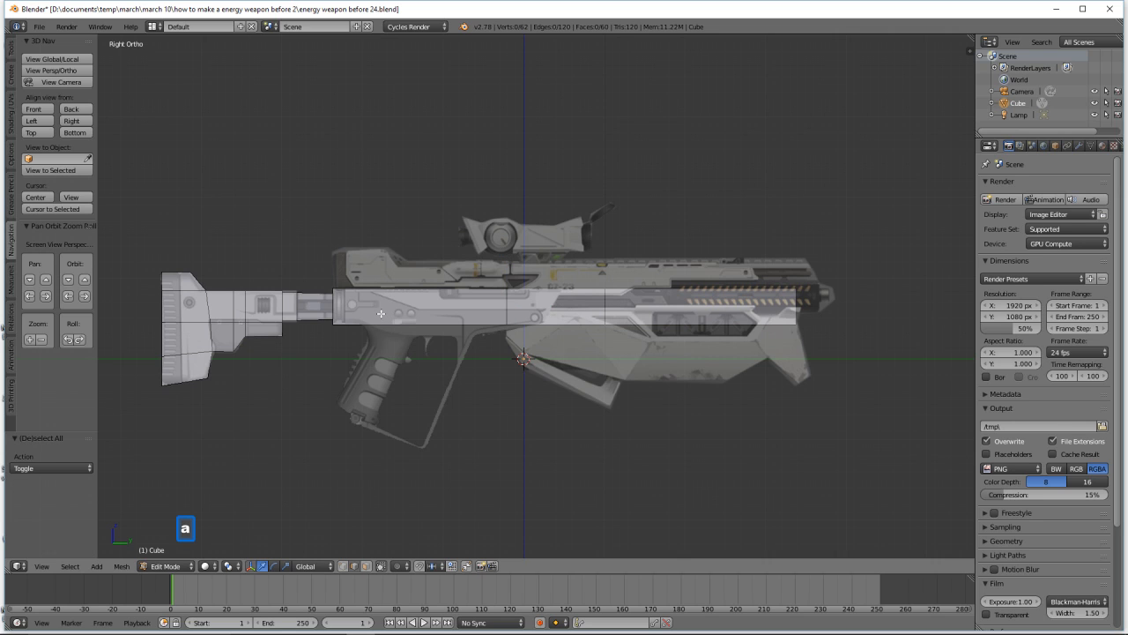
- Add a second loop cut near the gun body's rear end, behind the grip, and save the file as energy weapon before 26.blend
key("ctrl")
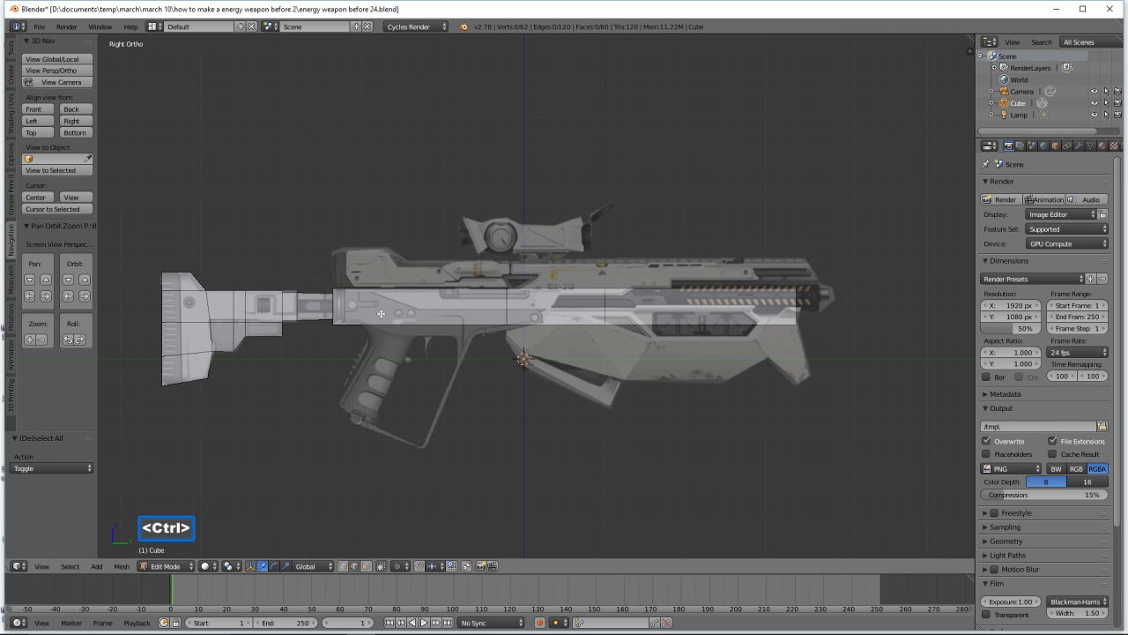
key("ctrl+r")
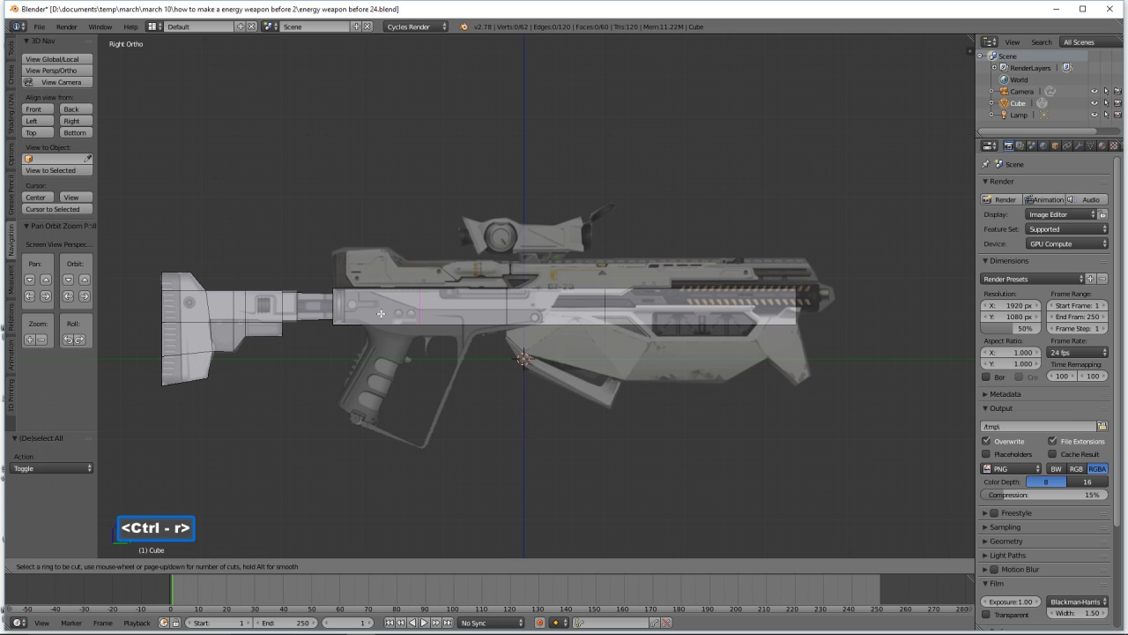
left_click(381, 313)
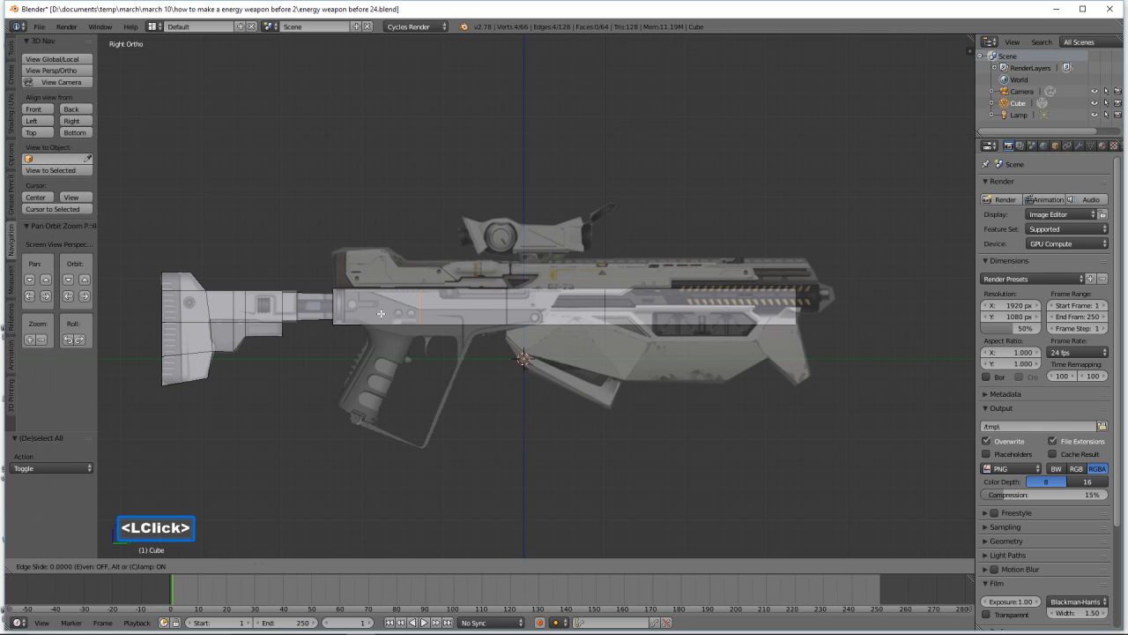
left_click(322, 314)
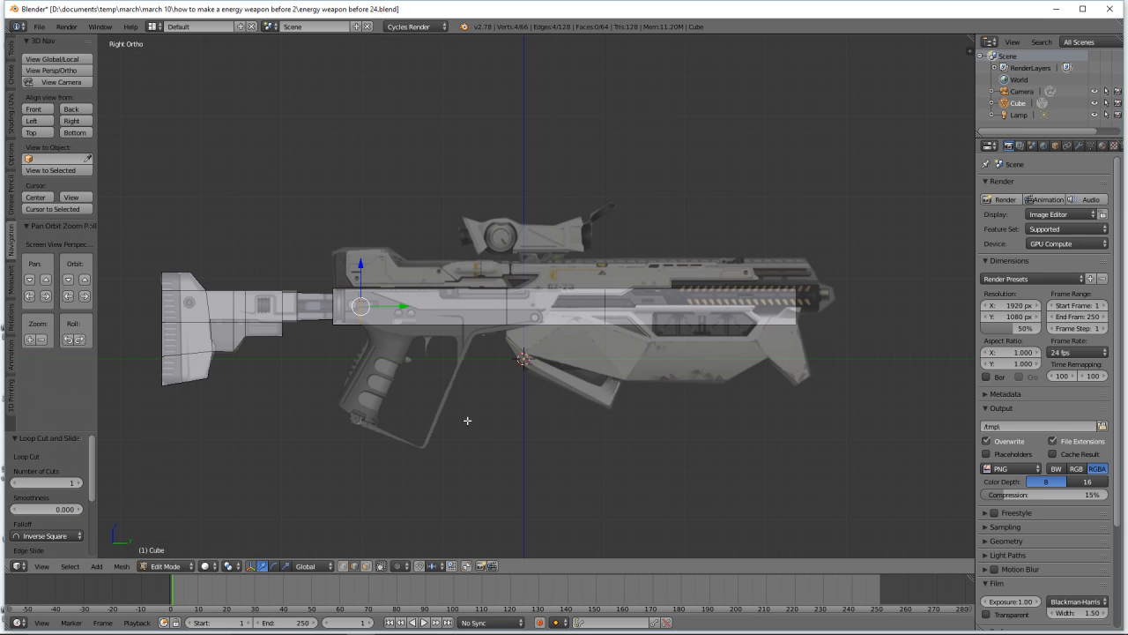
key("a")
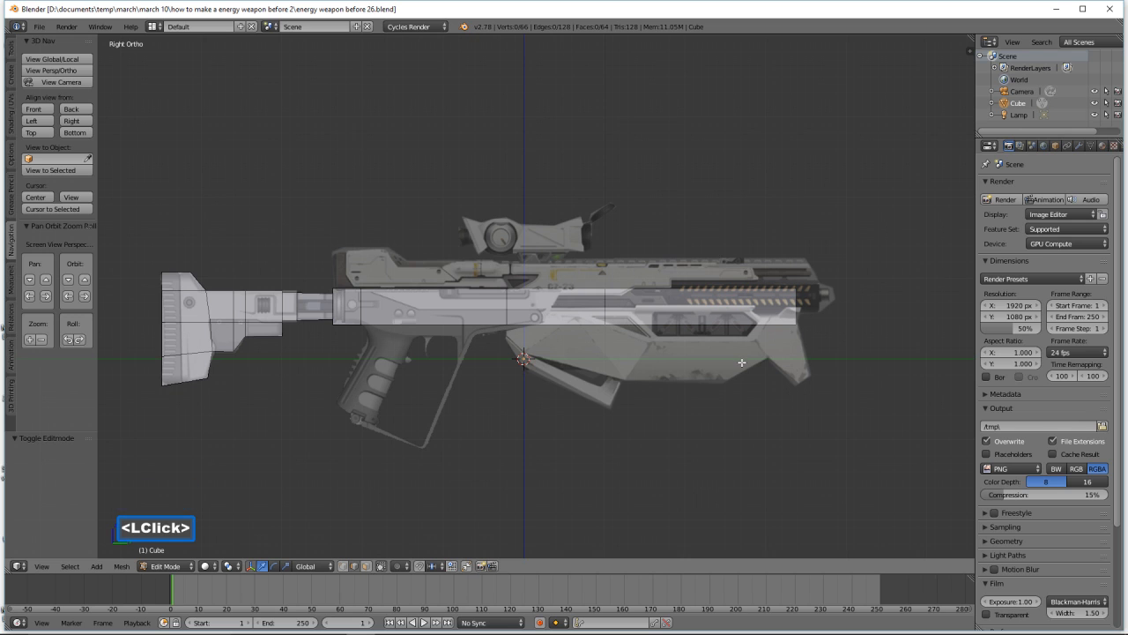
- Extrude the gun body's underside face between the two loop cuts in place and scale it to 0.786
middle_click_drag(777, 432, 707, 411)
left_click(274, 566)
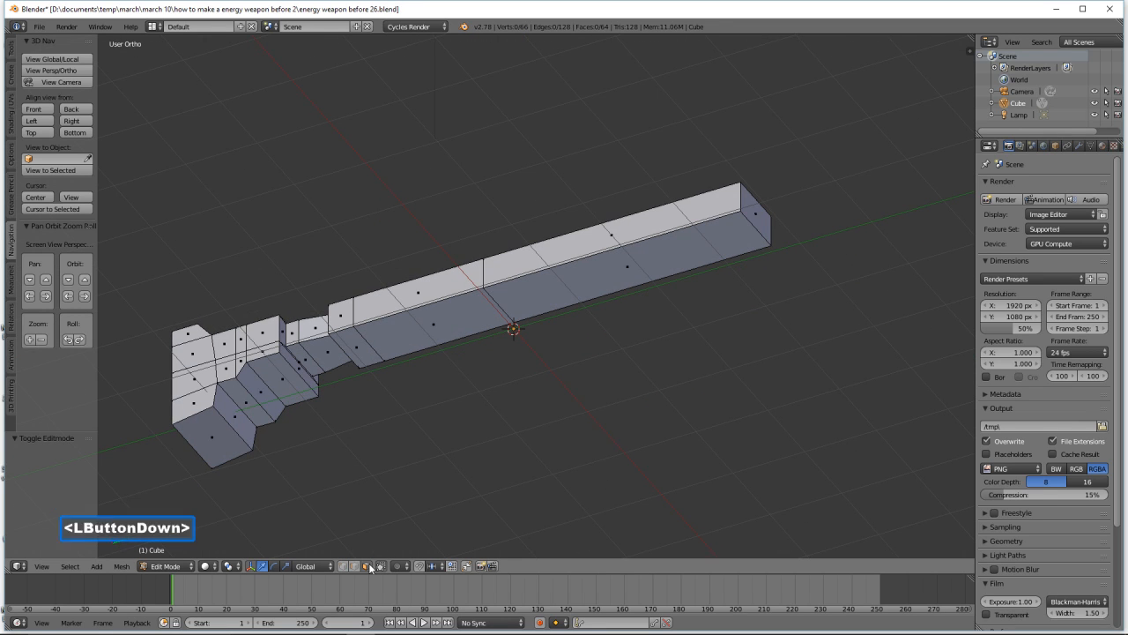
left_click(447, 325)
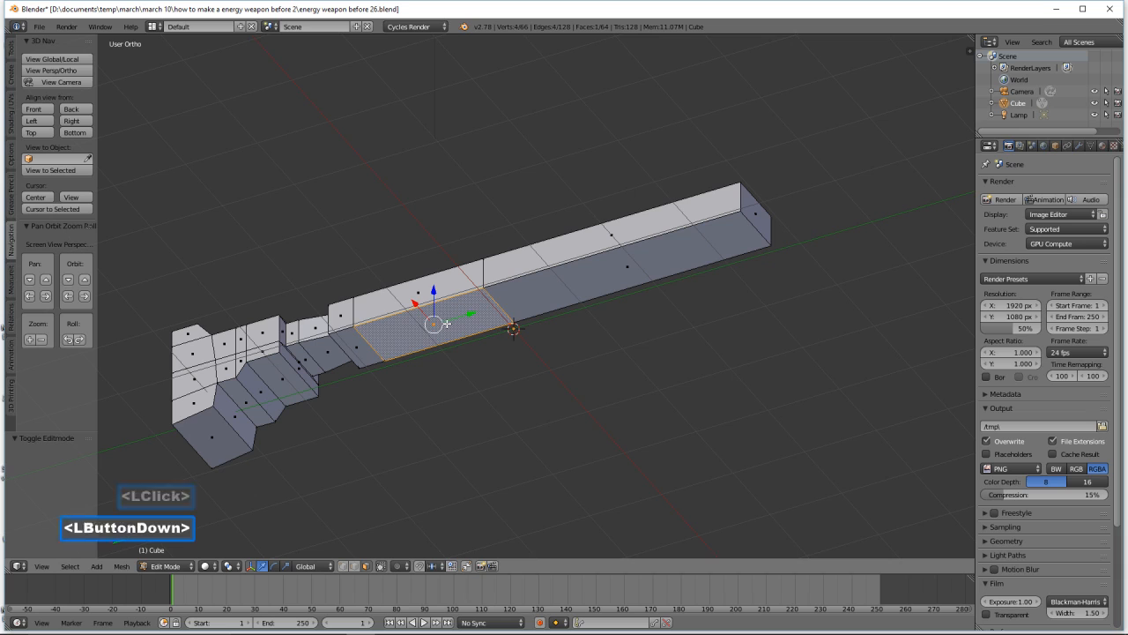
key("e")
right_click(568, 412)
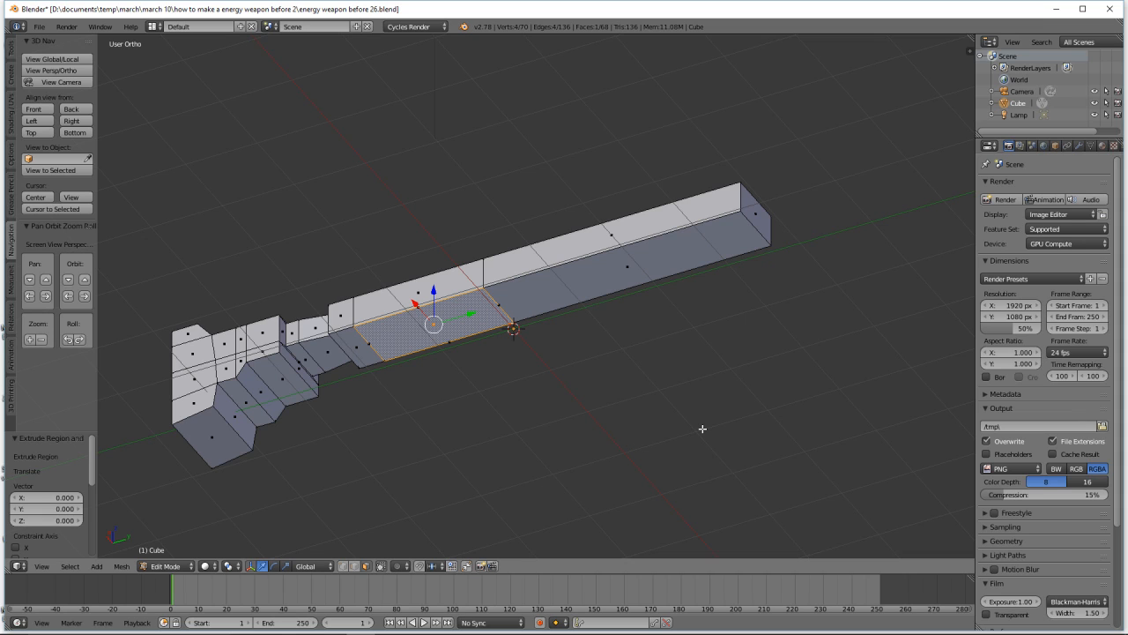
key("s")
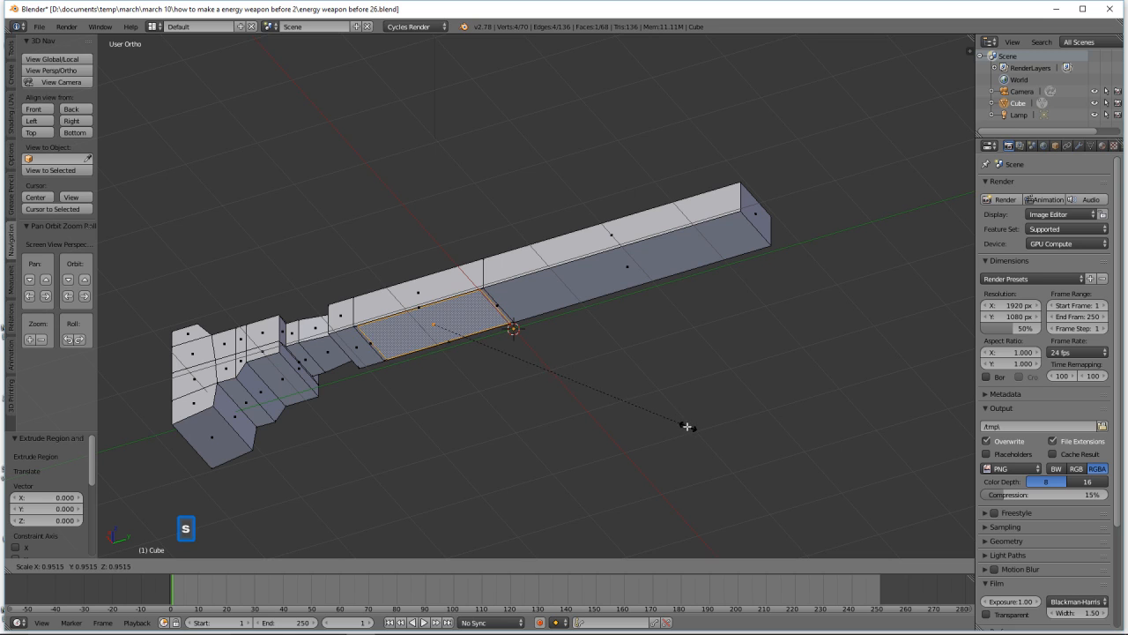
left_click(641, 414)
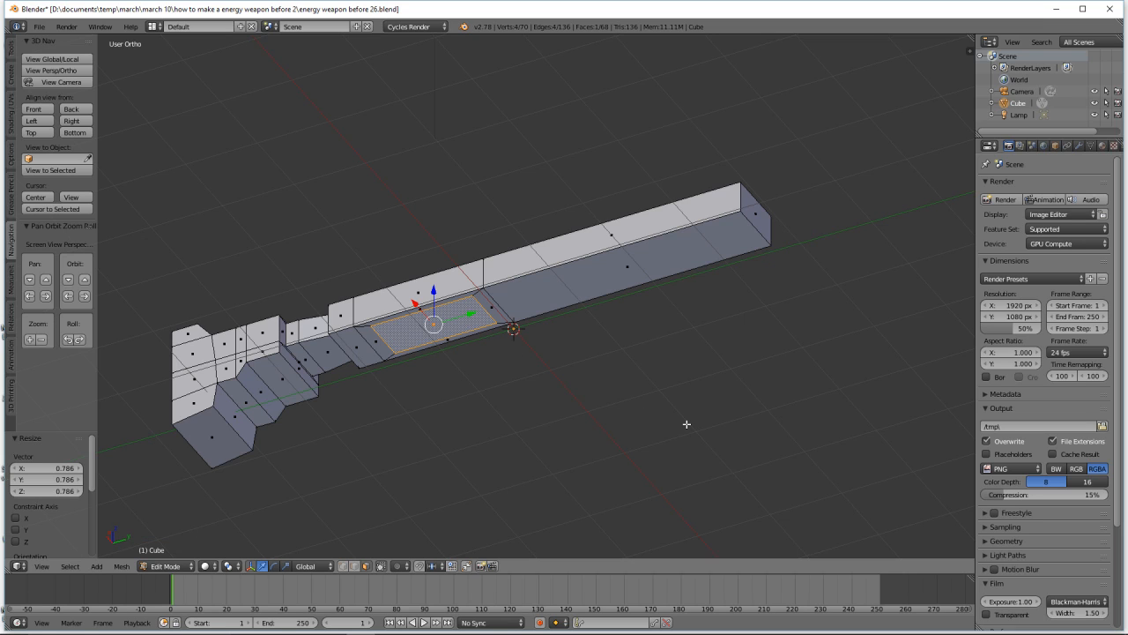
- Scale the inset underside face to 0.754 along X, lower it to the grip's top in right side view, and save as energy weapon before 28.blend
key("s")
key("x")
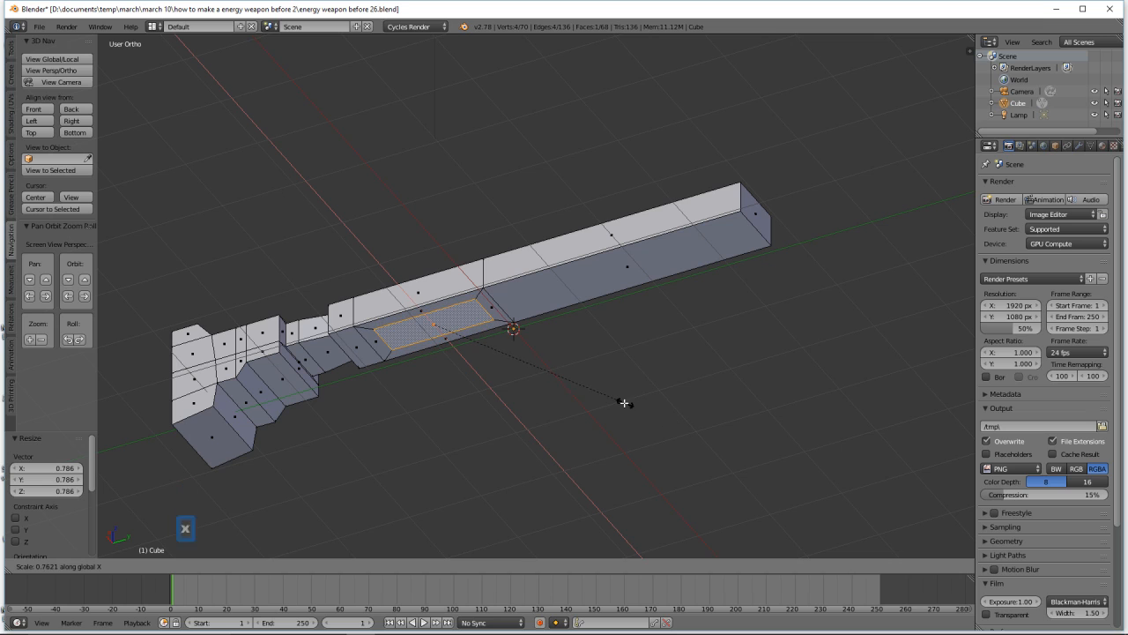
left_click(622, 402)
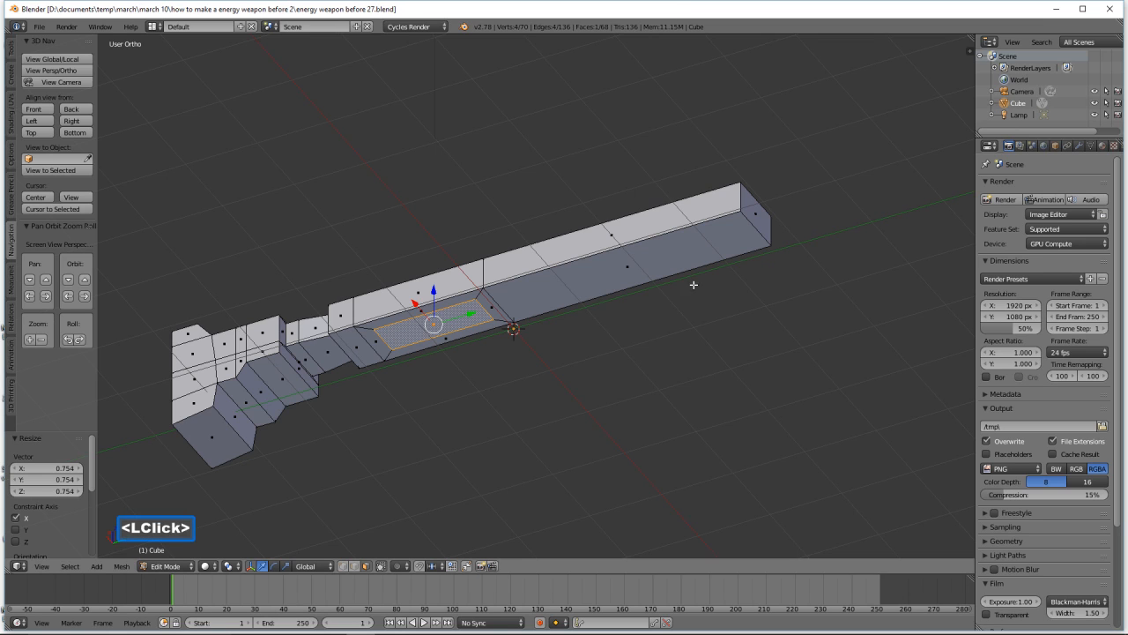
left_click(88, 122)
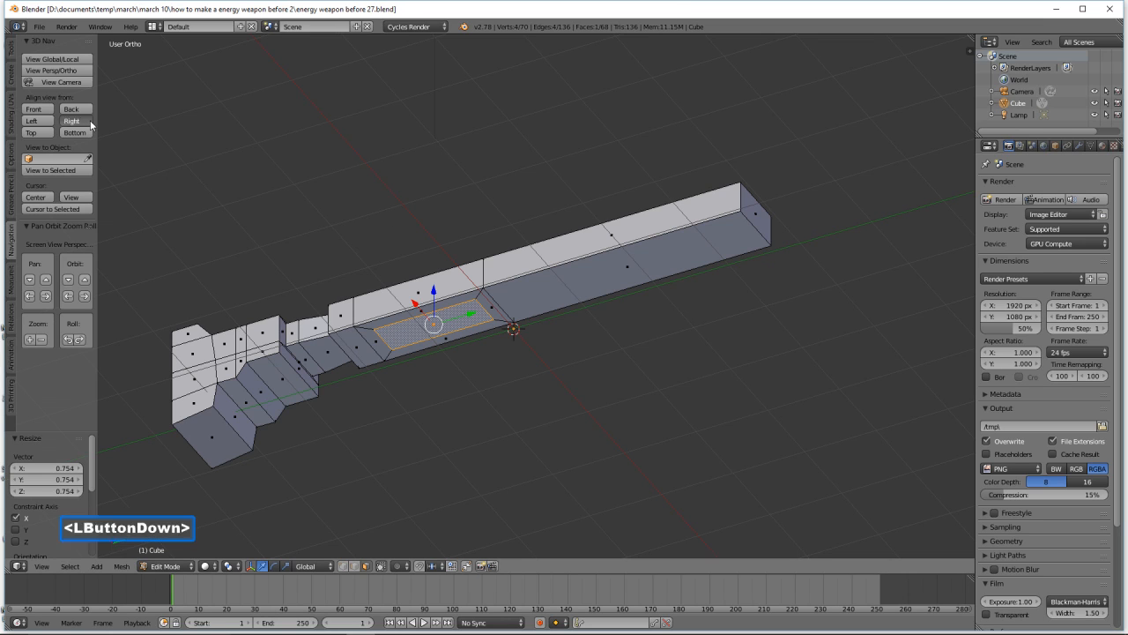
left_click_drag(434, 284, 432, 293)
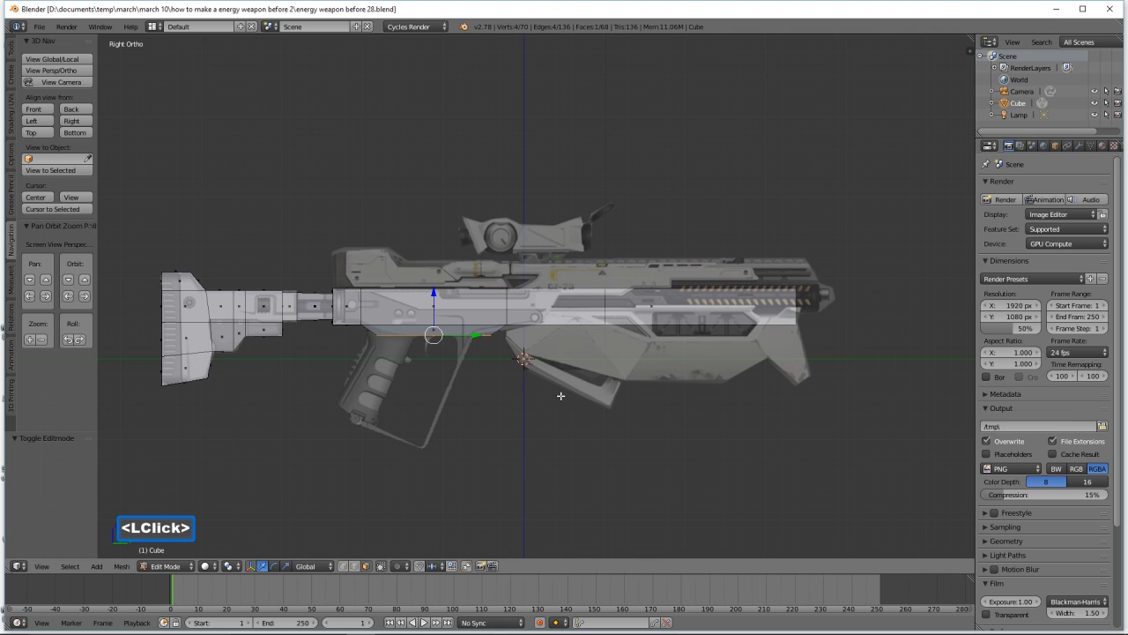
- Extrude the lowered face down along Z and shift it rearward along Y to rough out the slanted grip and trigger guard block
key("e")
key("z")
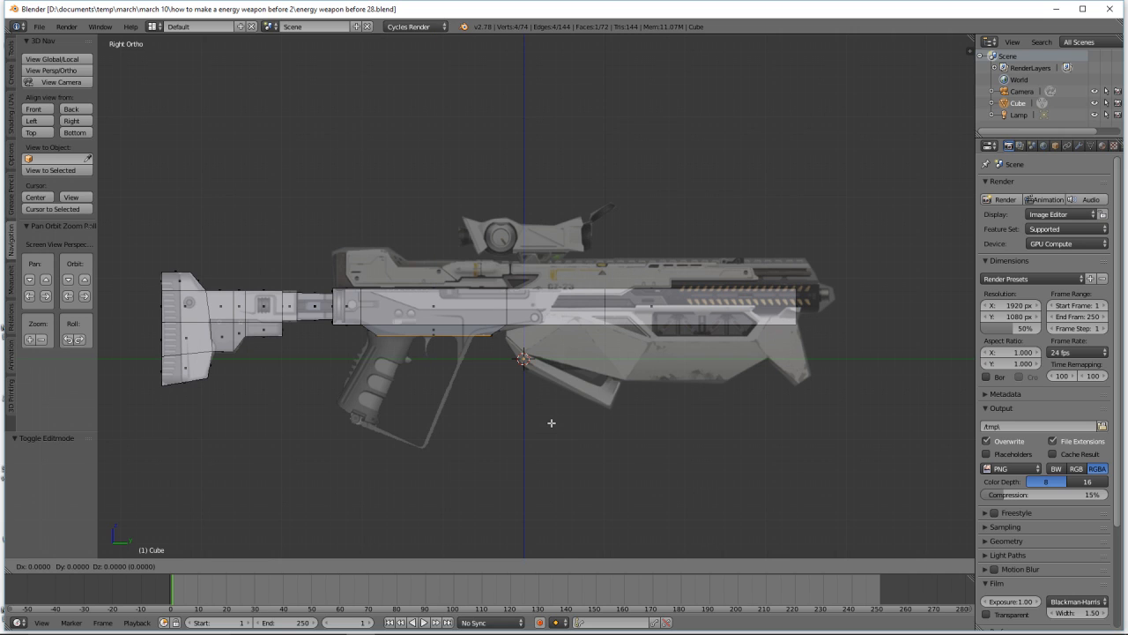
key("z")
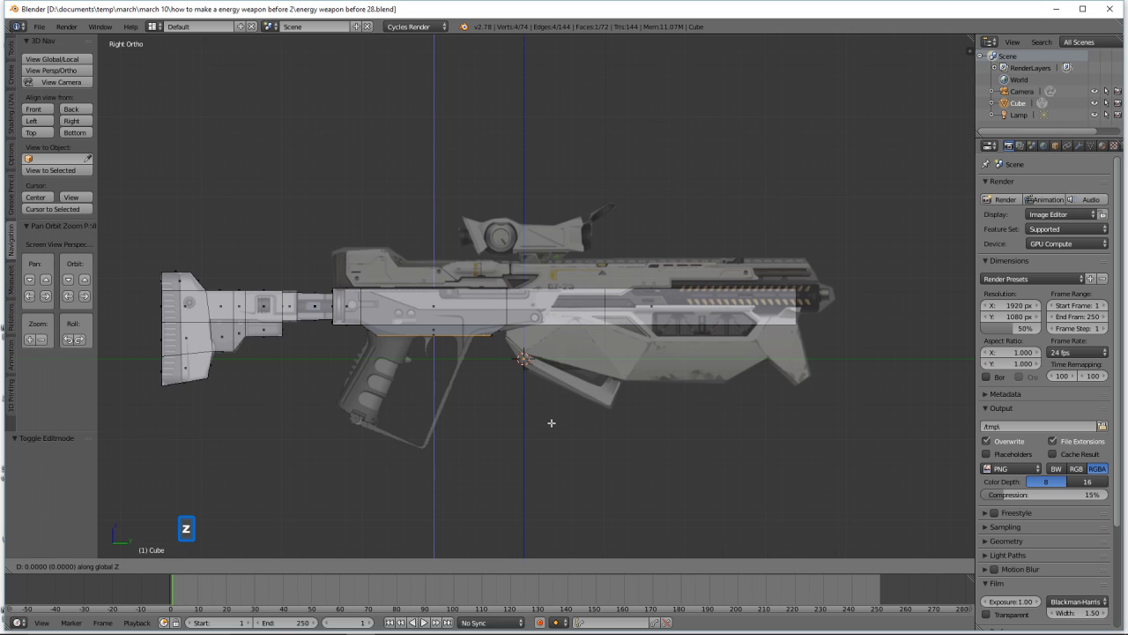
left_click(495, 438)
left_click_drag(477, 424, 388, 376)
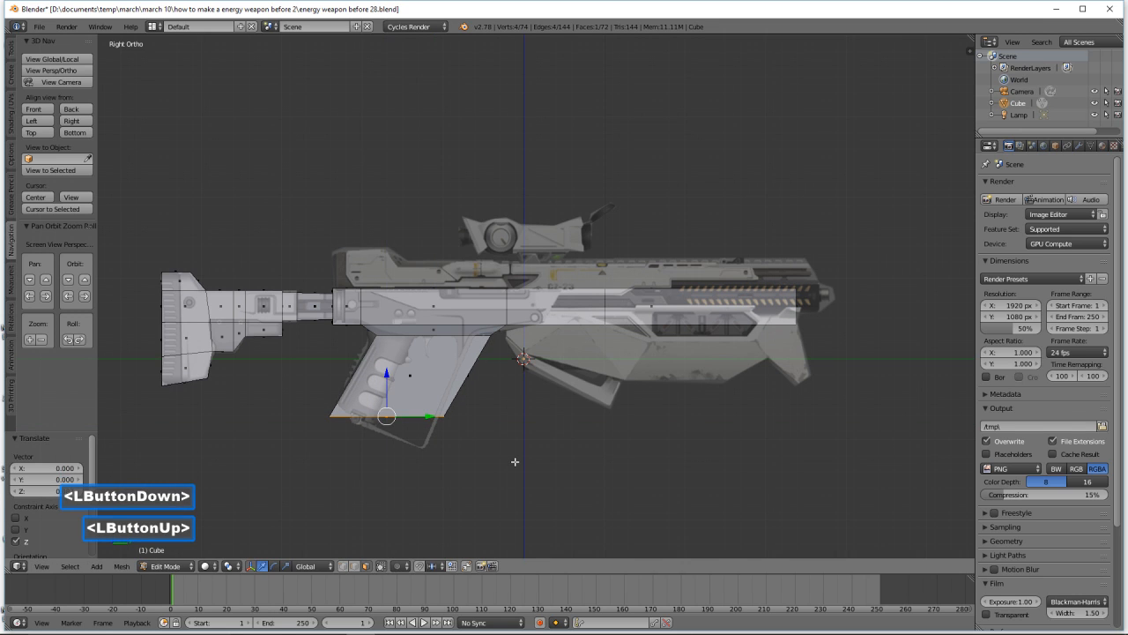
- Rotate the grip block's bottom face 23.869°, lower it, move it -0.058 along Y, and save the file as energy weapon before 29.blend
key("r")
left_click(479, 503)
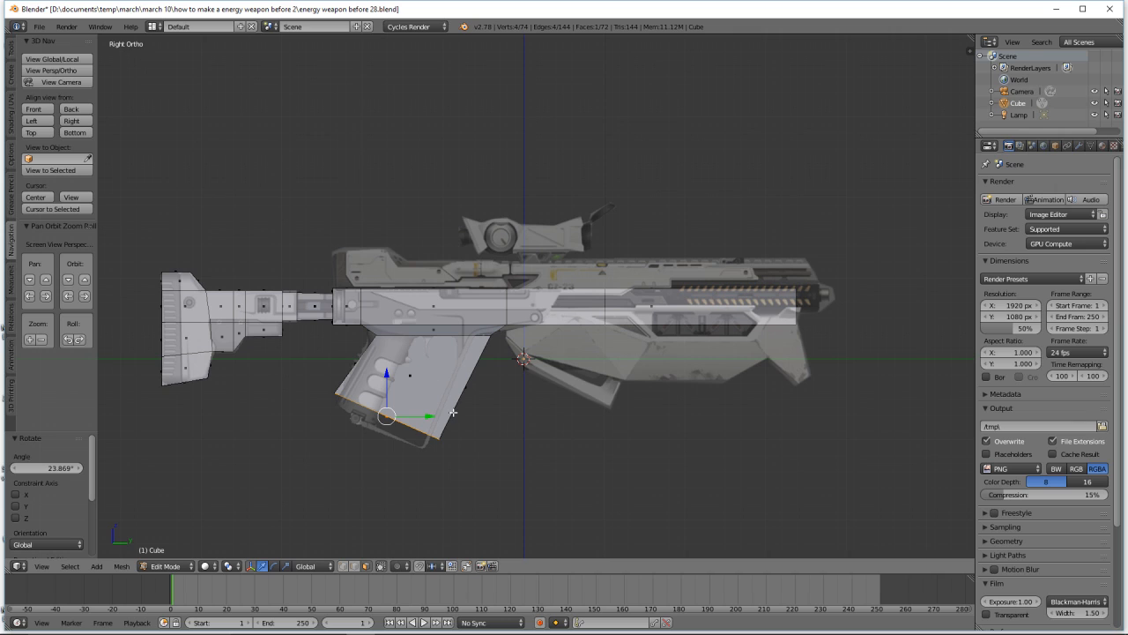
left_click_drag(387, 379, 378, 397)
left_click_drag(430, 431, 425, 432)
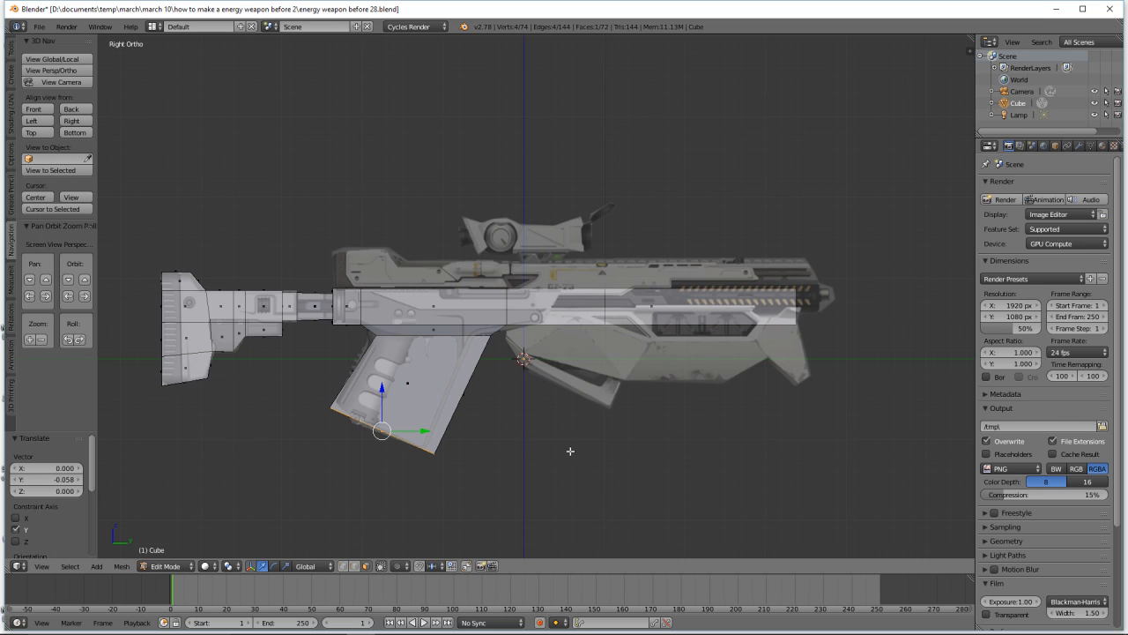
key("a")
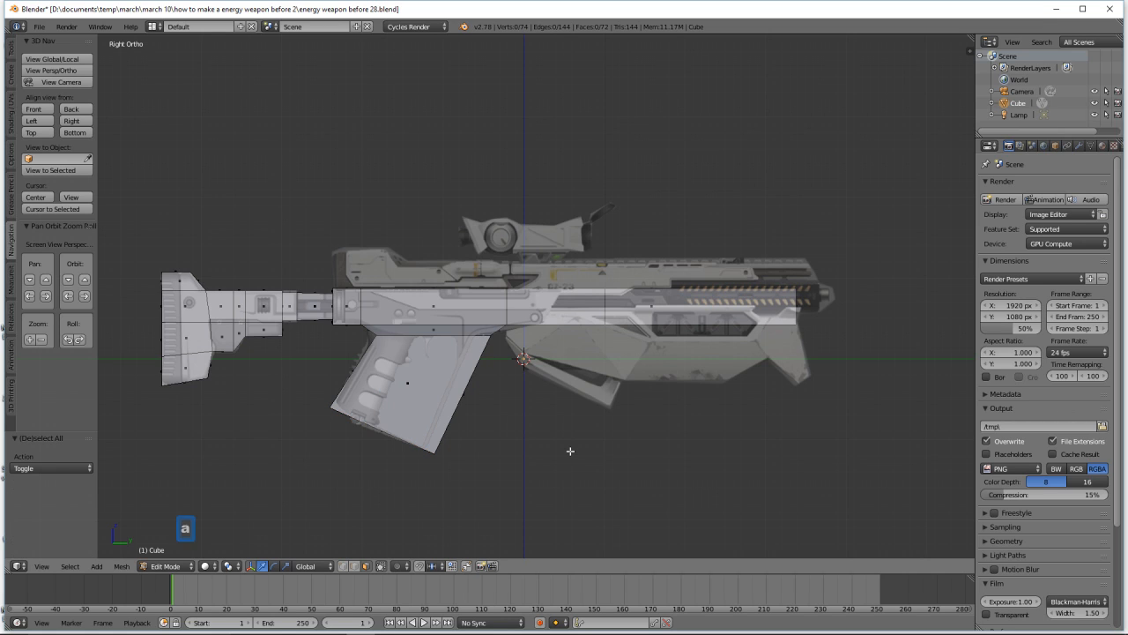
key("ctrl+shift+s")
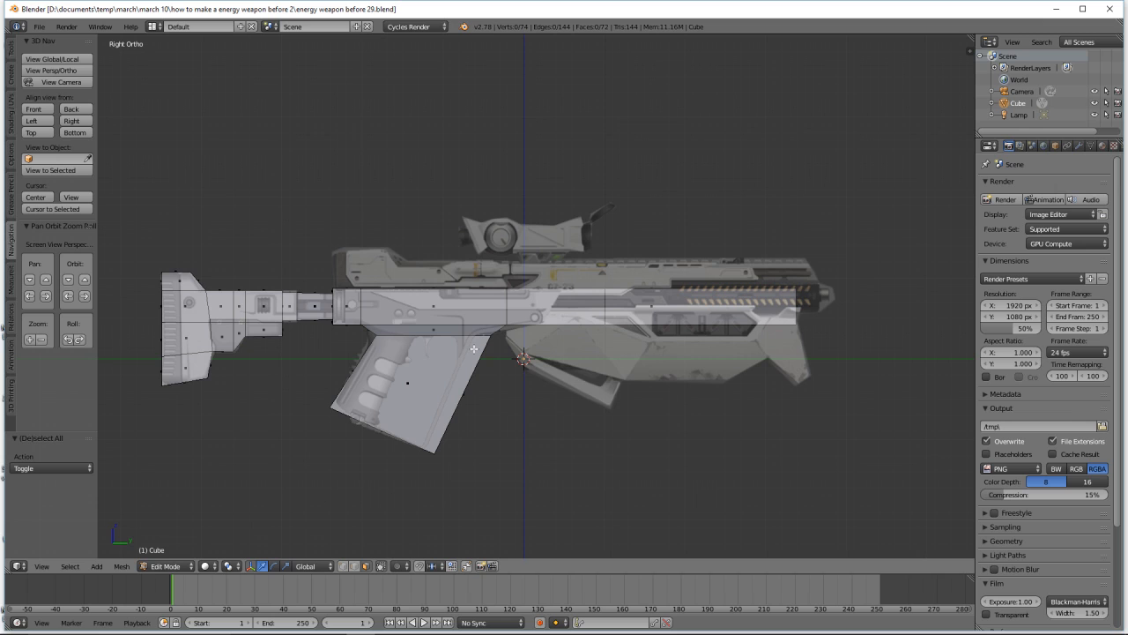
- Add a loop cut around the grip block, slide it up close to its top edge, and save the file as energy weapon before 30.blend
key("ctrl")
key("ctrl+r")
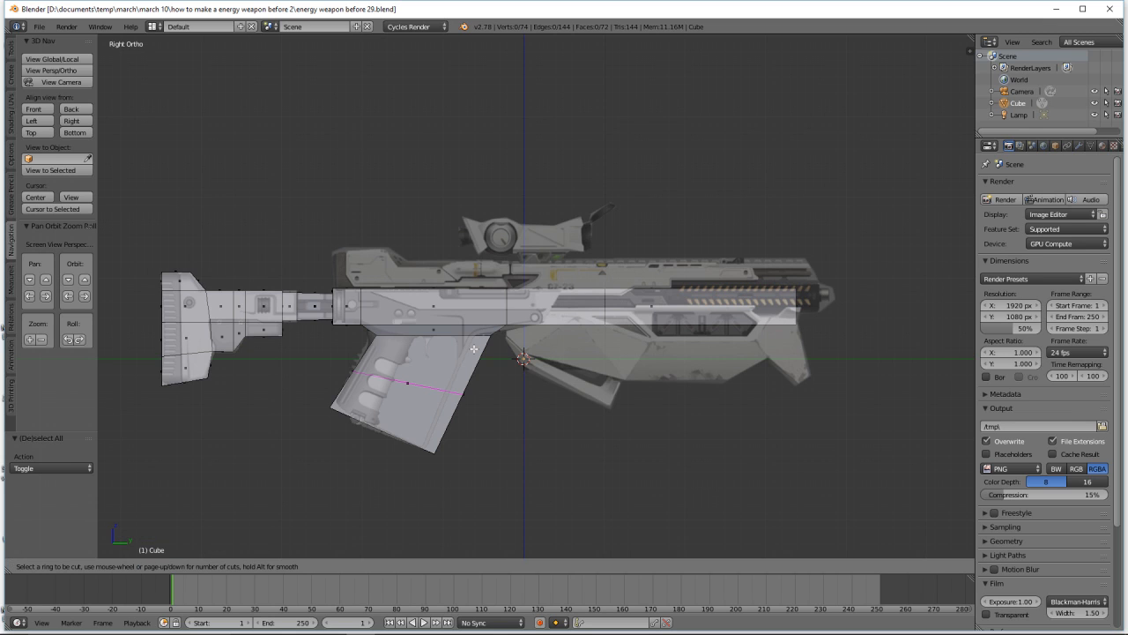
left_click(473, 349)
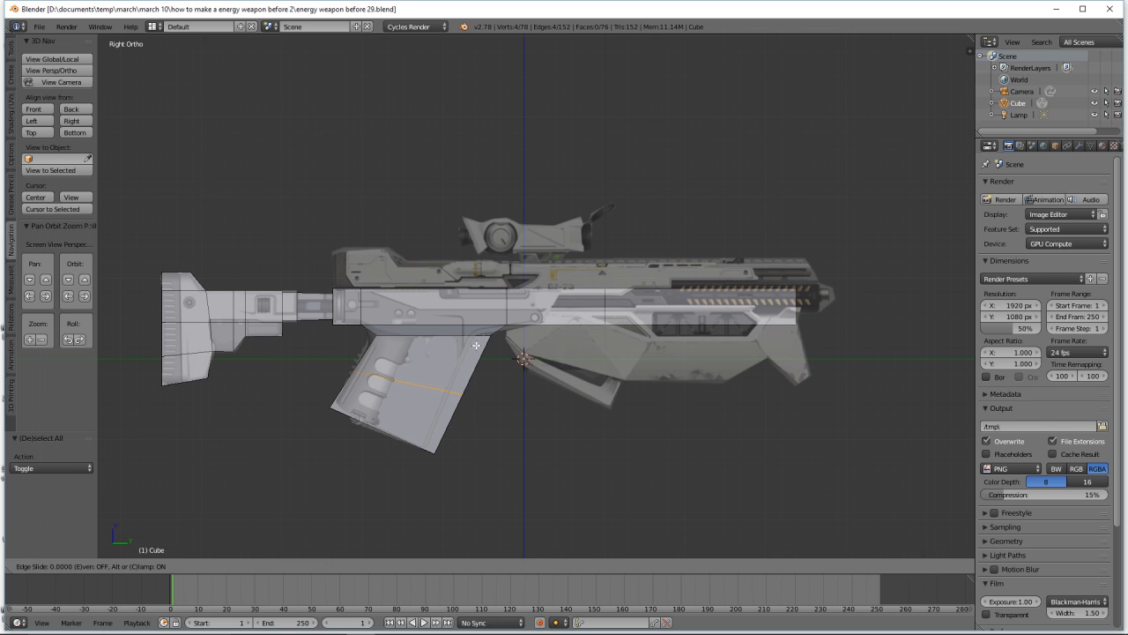
left_click(507, 296)
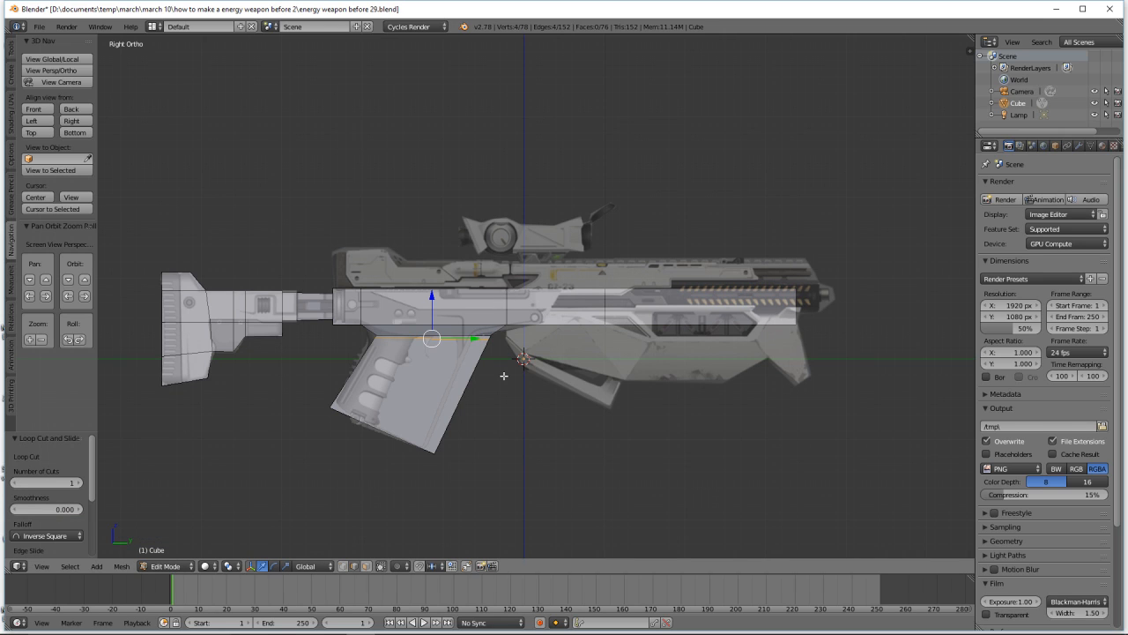
key("a")
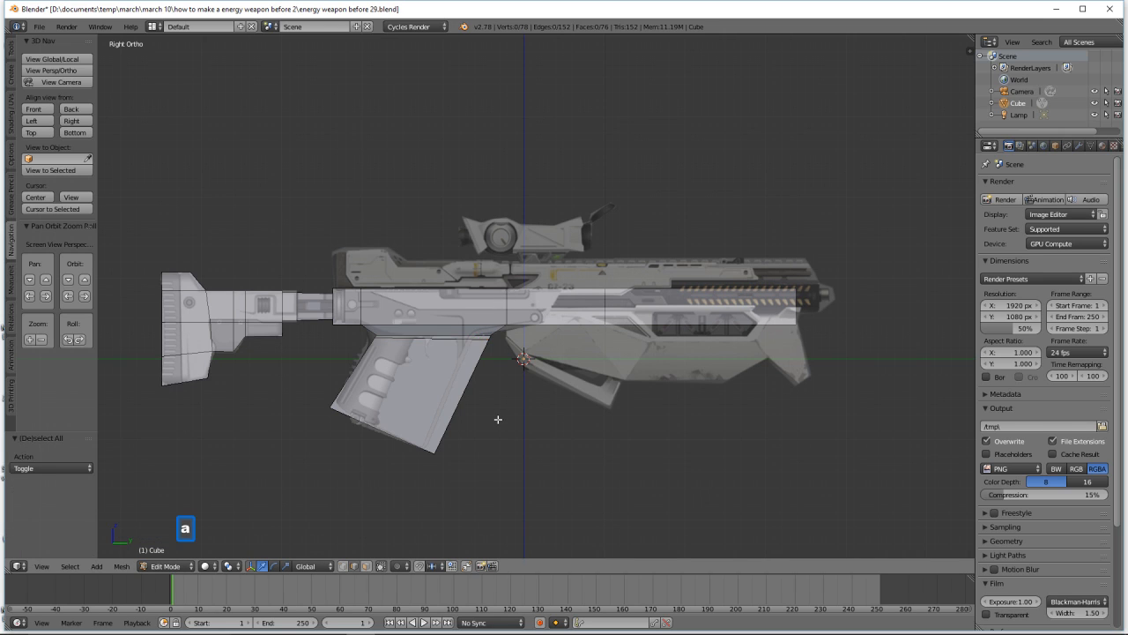
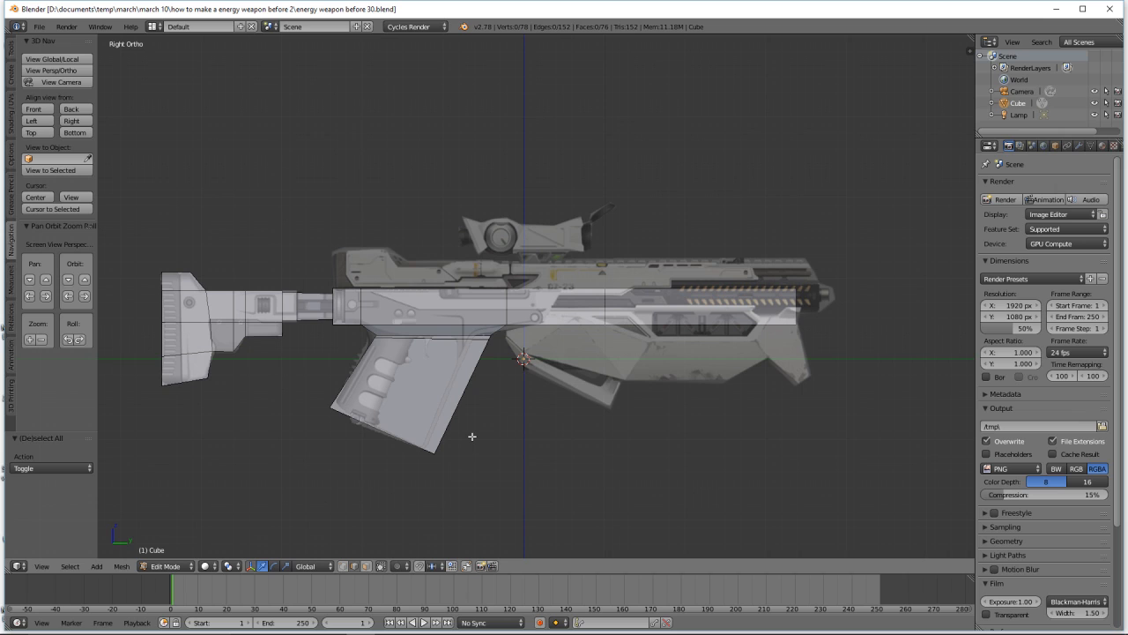
- Switch the viewport to wireframe shading and change the mesh selection mode to vertices for working on the grip block
key("z")
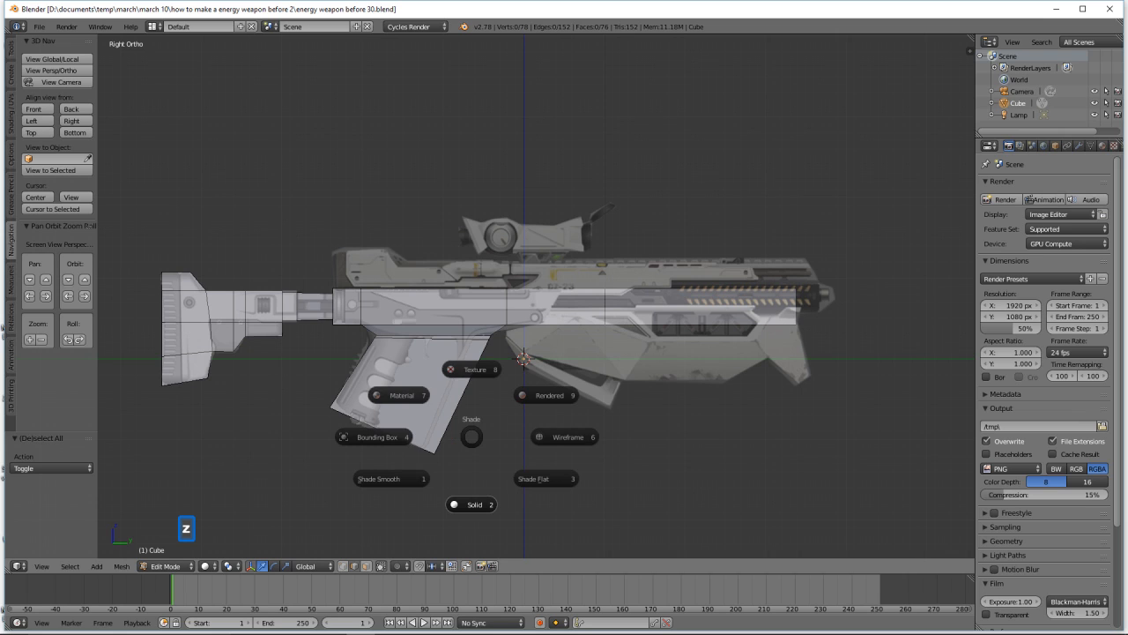
left_click(547, 438)
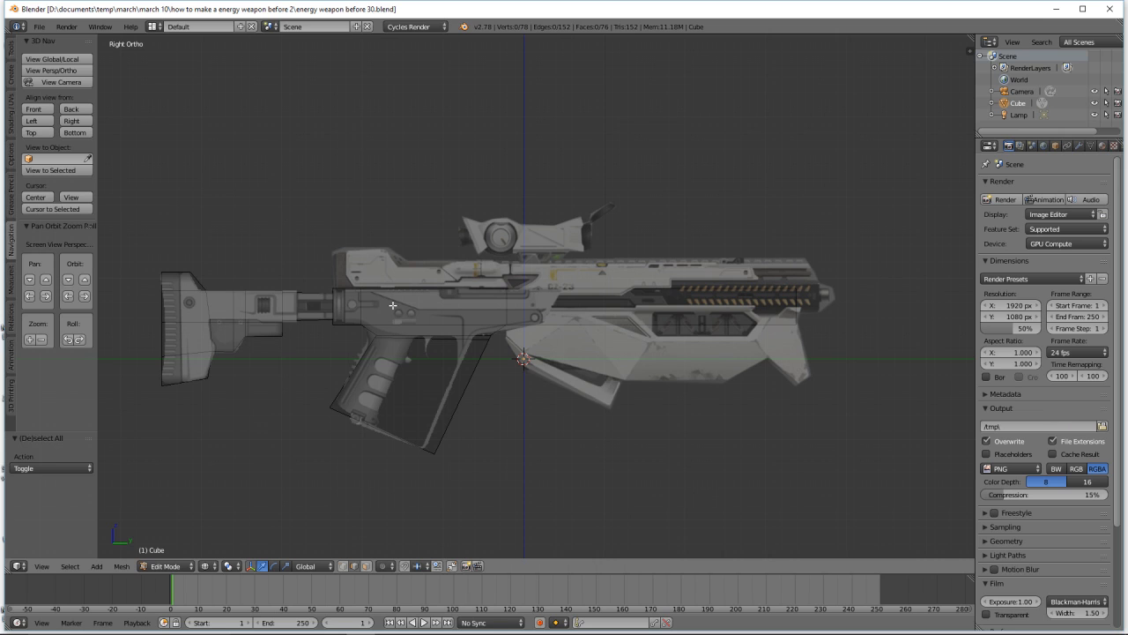
key("b")
left_click_drag(393, 306, 544, 501)
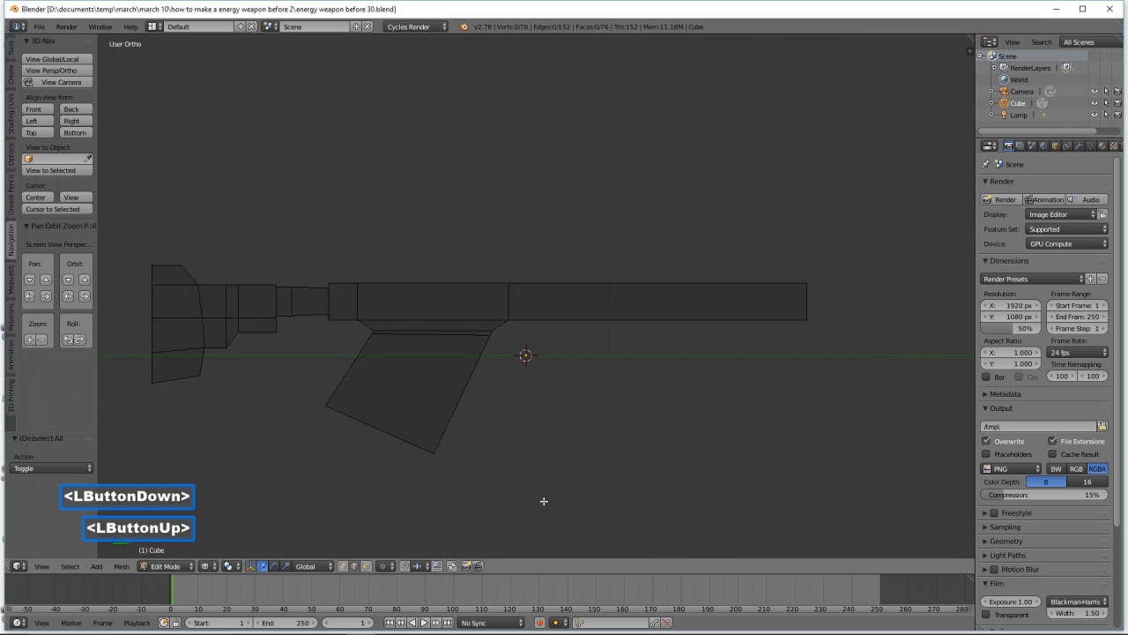
left_click(354, 566)
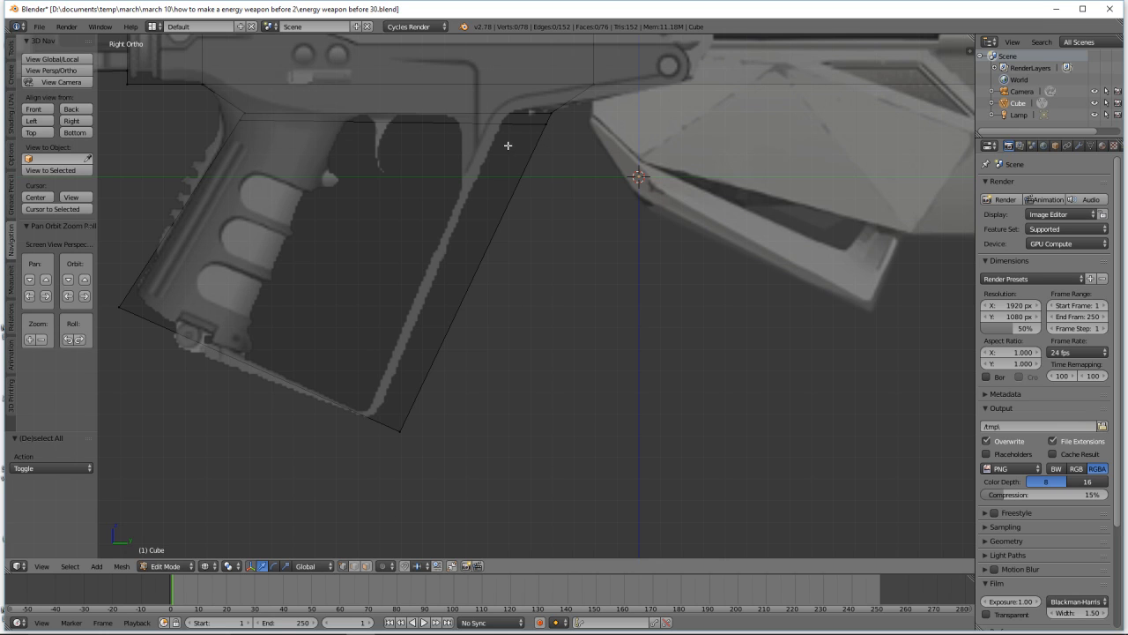
- Lasso-select the front vertices of the grip block and move them -0.210 along Y toward the trigger guard's front bar
key("ctrl")
right_click(570, 140, "ctrl")
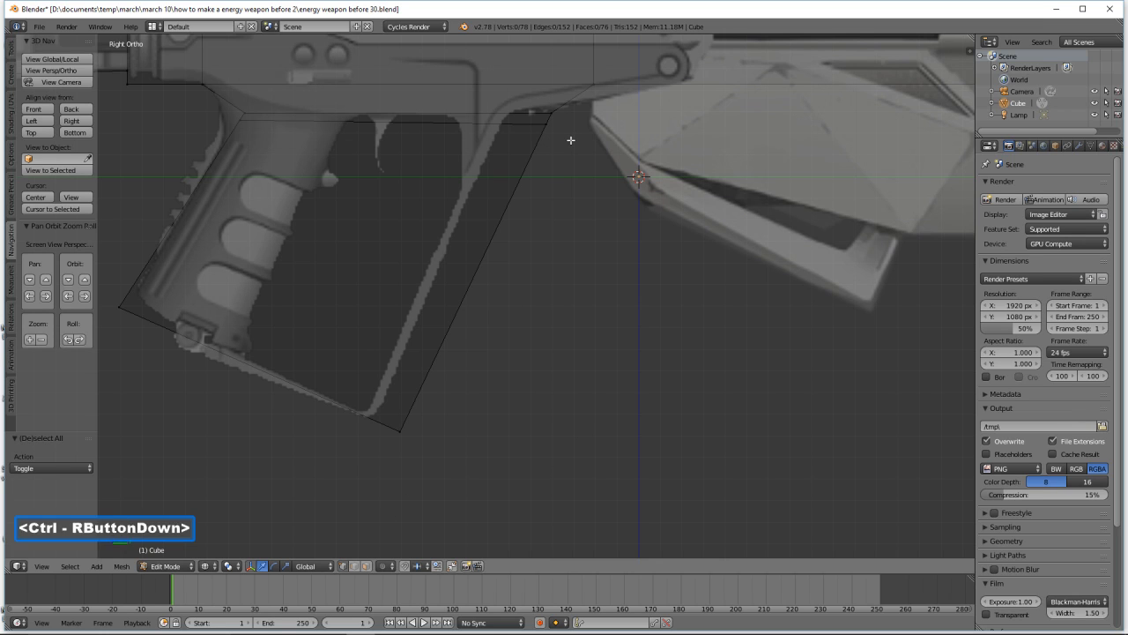
mouse_move(570, 140)
right_mouse_down("ctrl")
mouse_move(549, 118)
mouse_move(531, 132)
mouse_move(378, 429)
mouse_move(441, 469)
right_mouse_up("ctrl")
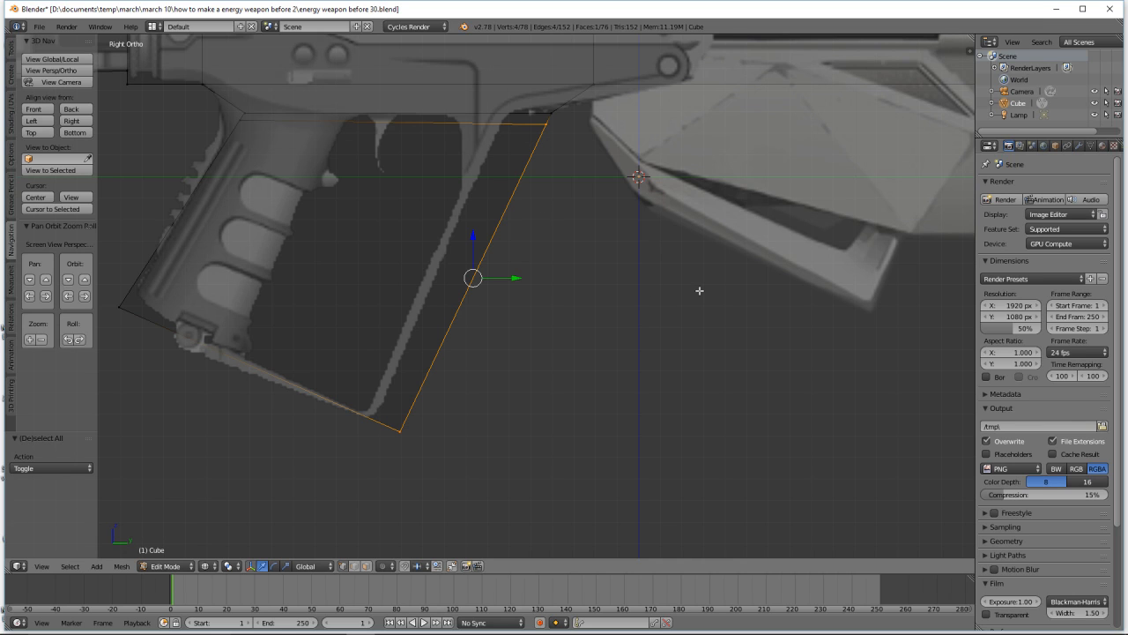
left_click_drag(517, 279, 470, 265)
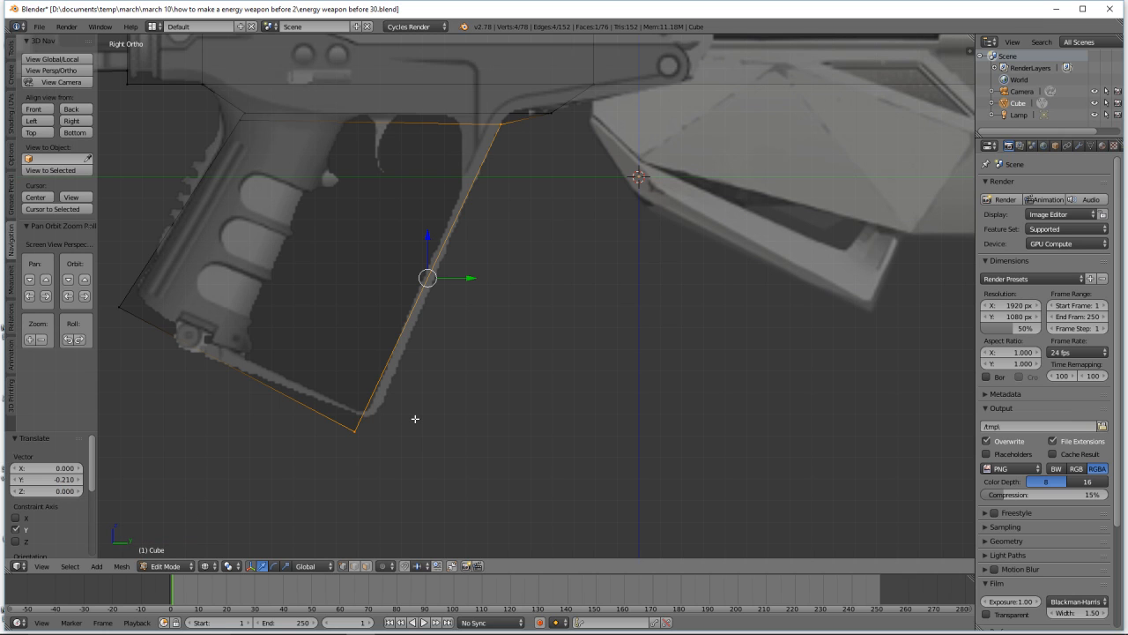
- Move the grip block's lower front corner vertices onto the reference trigger guard's corner, and save the file as energy weapon before 31.blend
key("a")
left_click_drag(340, 405, 359, 375)
left_click_drag(399, 418, 422, 423)
left_click_drag(373, 381, 373, 381)
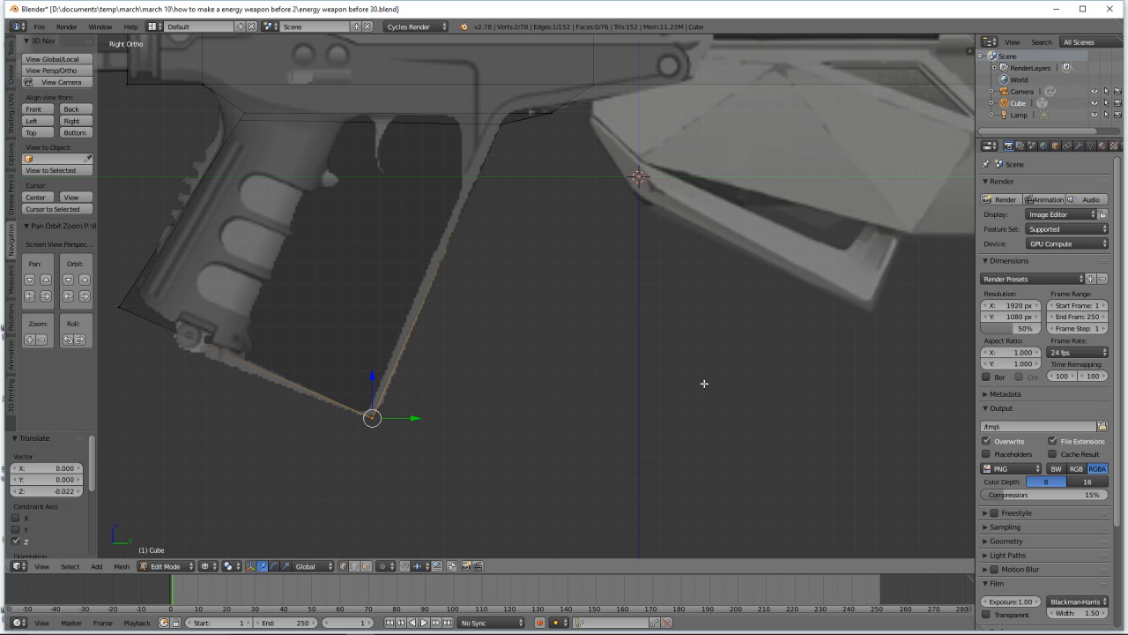
key("a")
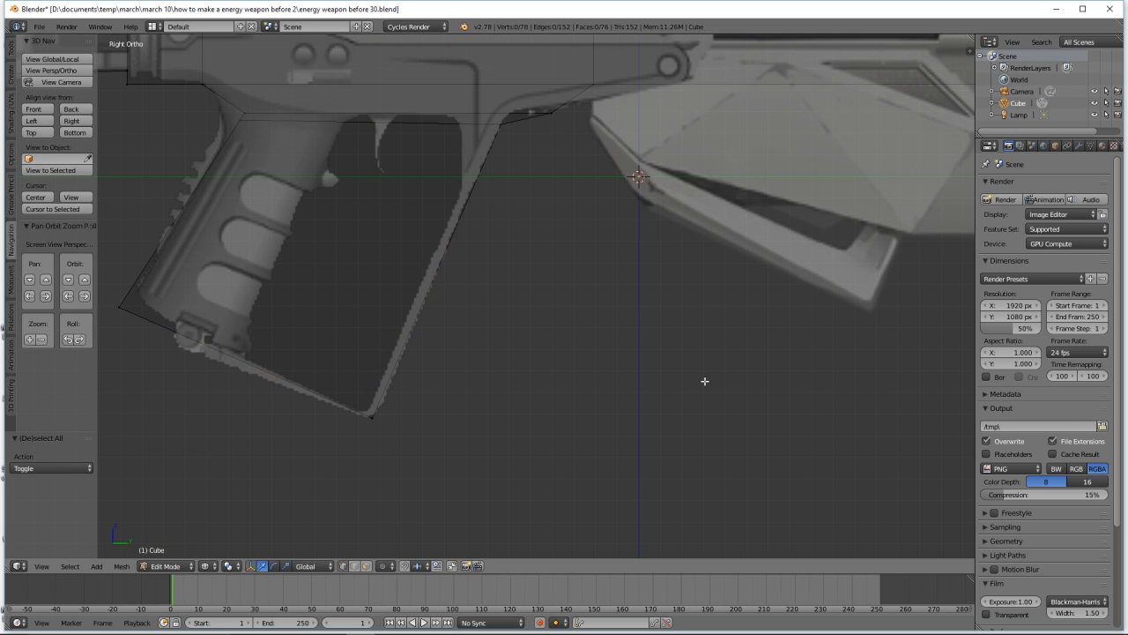
middle_click_drag(705, 377, 752, 424, "ctrl")
middle_click_drag(804, 317, 803, 373, "ctrl")
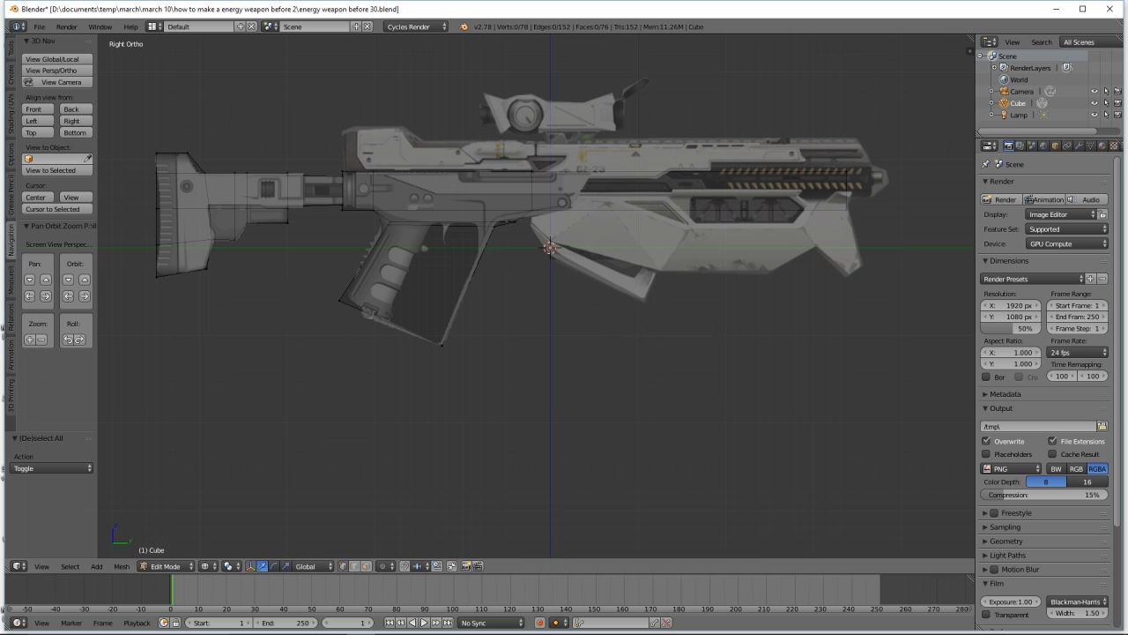
left_click(718, 12)
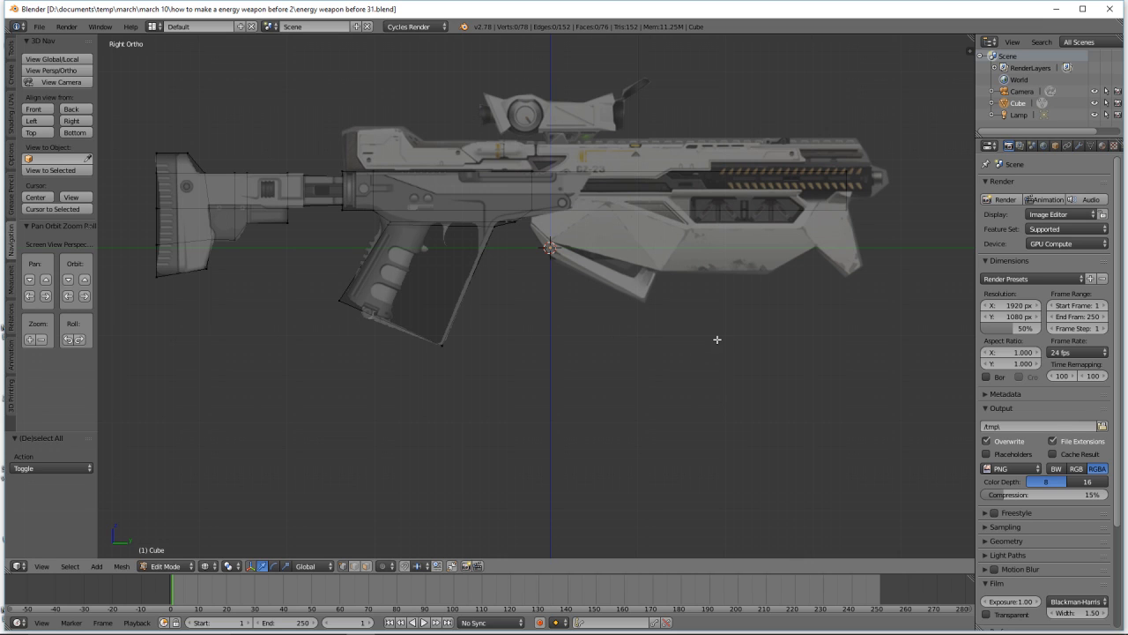
- Switch the viewport to solid shading and change the mesh selection mode to faces
middle_click_drag(725, 297, 731, 309)
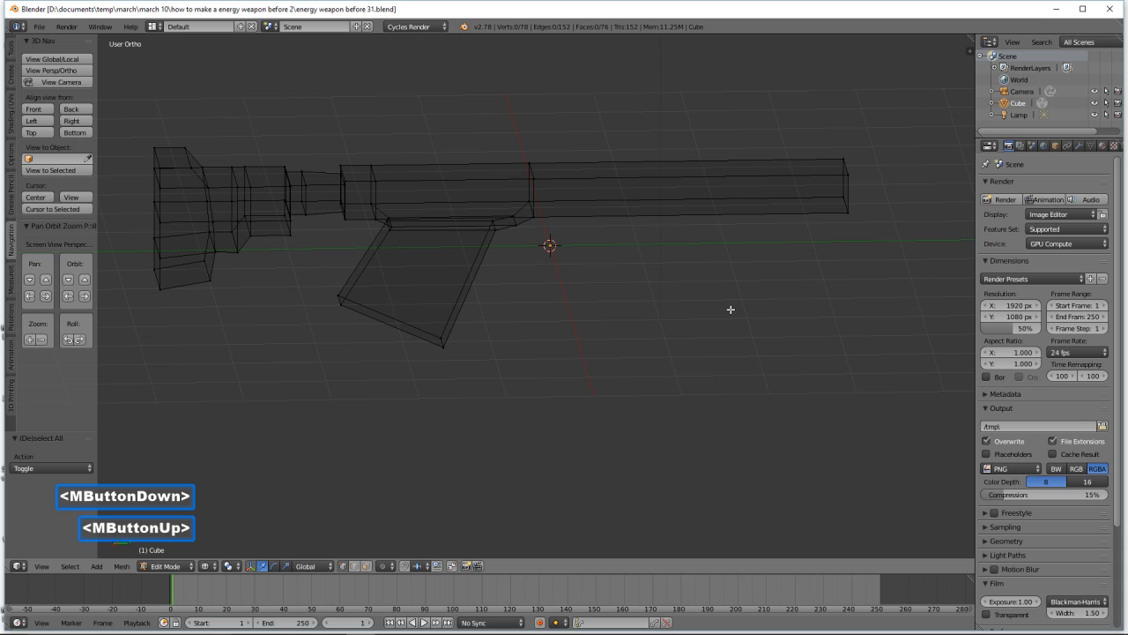
key("z")
left_click(733, 377)
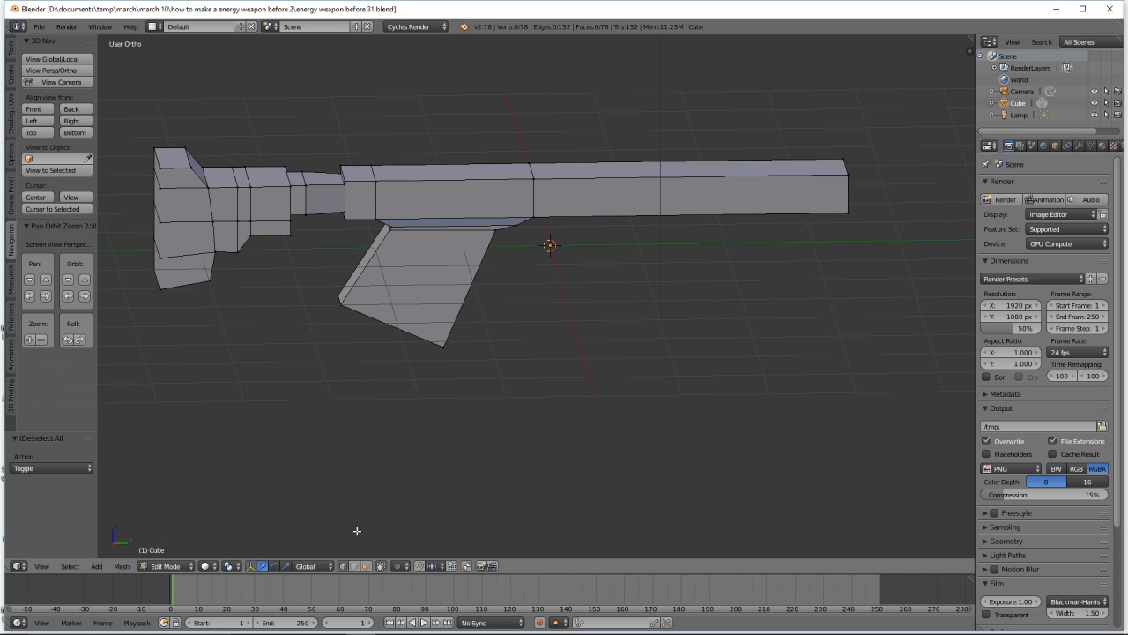
left_click(366, 565)
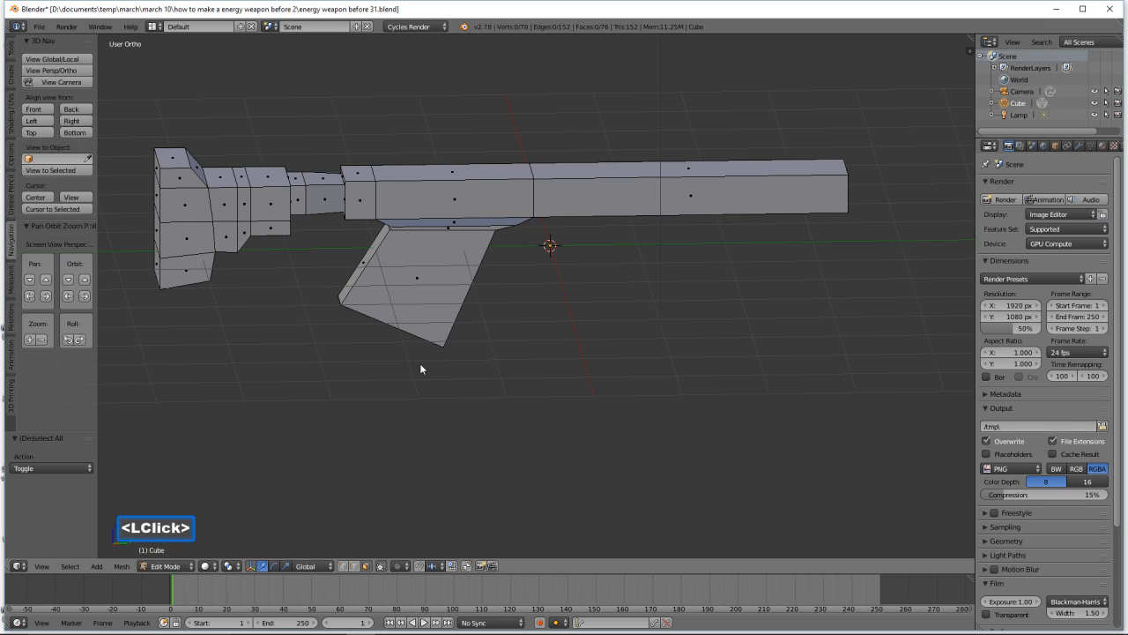
- Extrude the gun body's three top faces in place, scale them uniformly by 1.038, and widen them by 1.147 along X
left_click(358, 173)
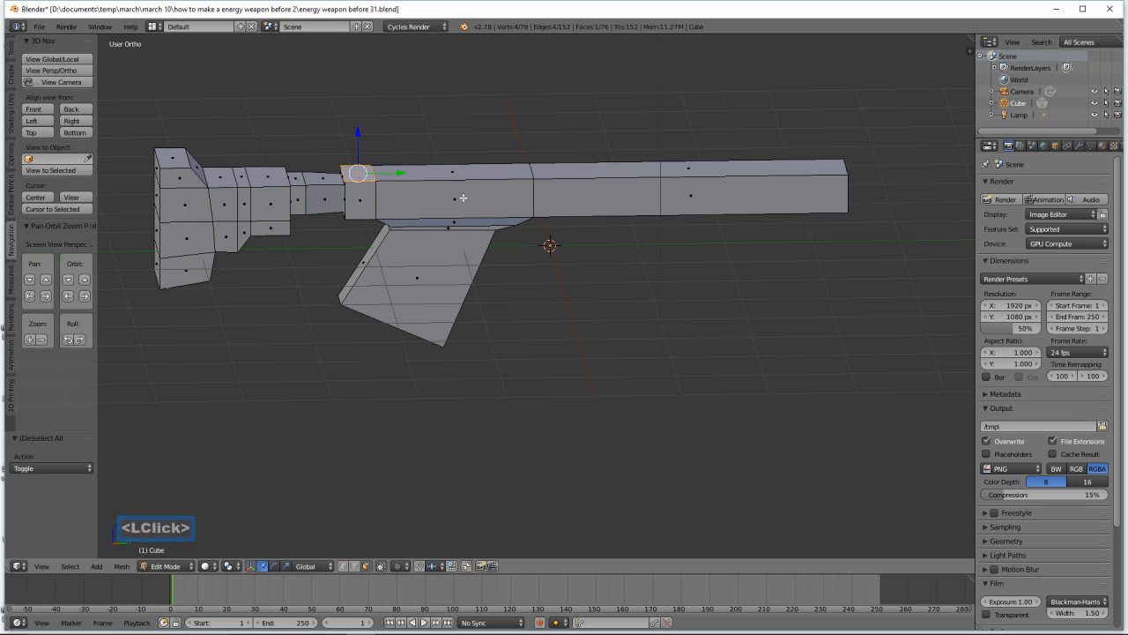
left_click(489, 174, "shift")
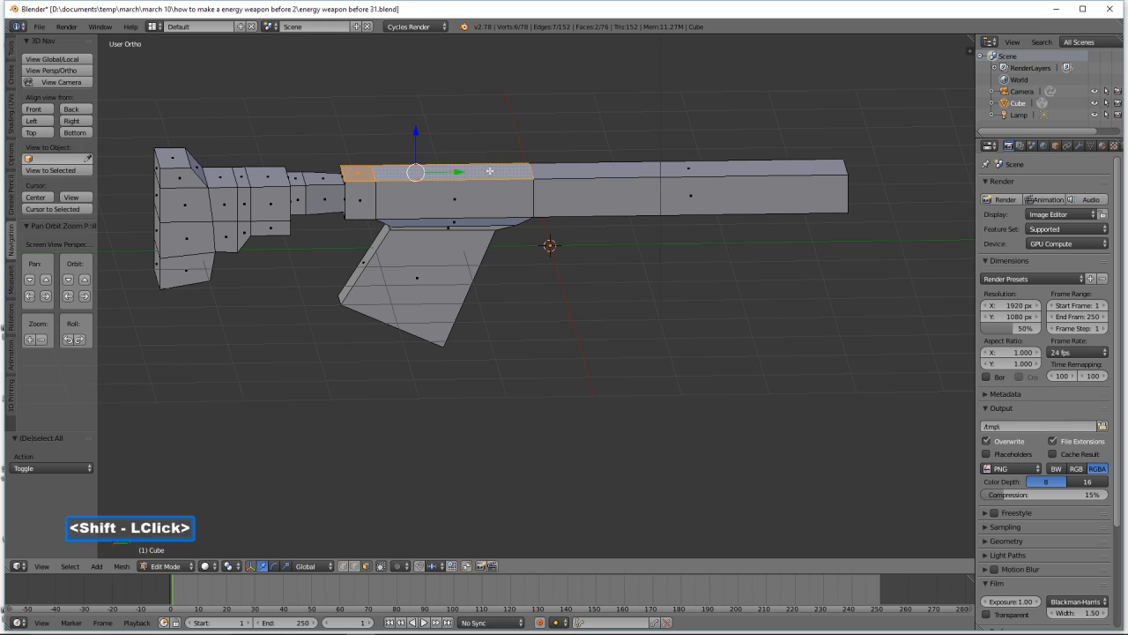
left_click(588, 174, "shift")
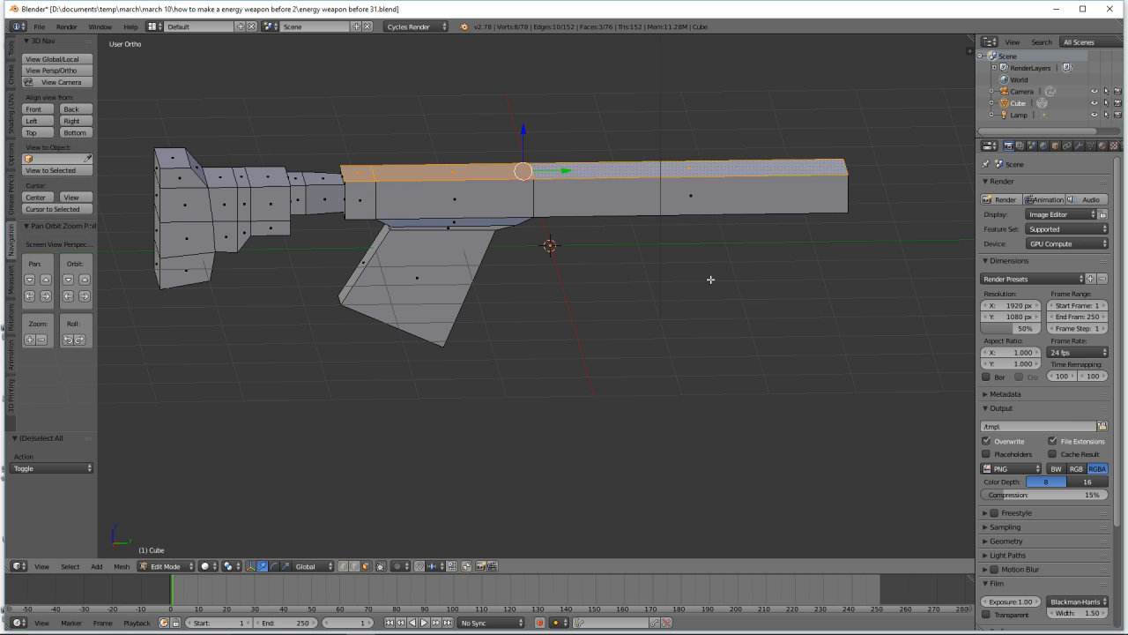
key("e")
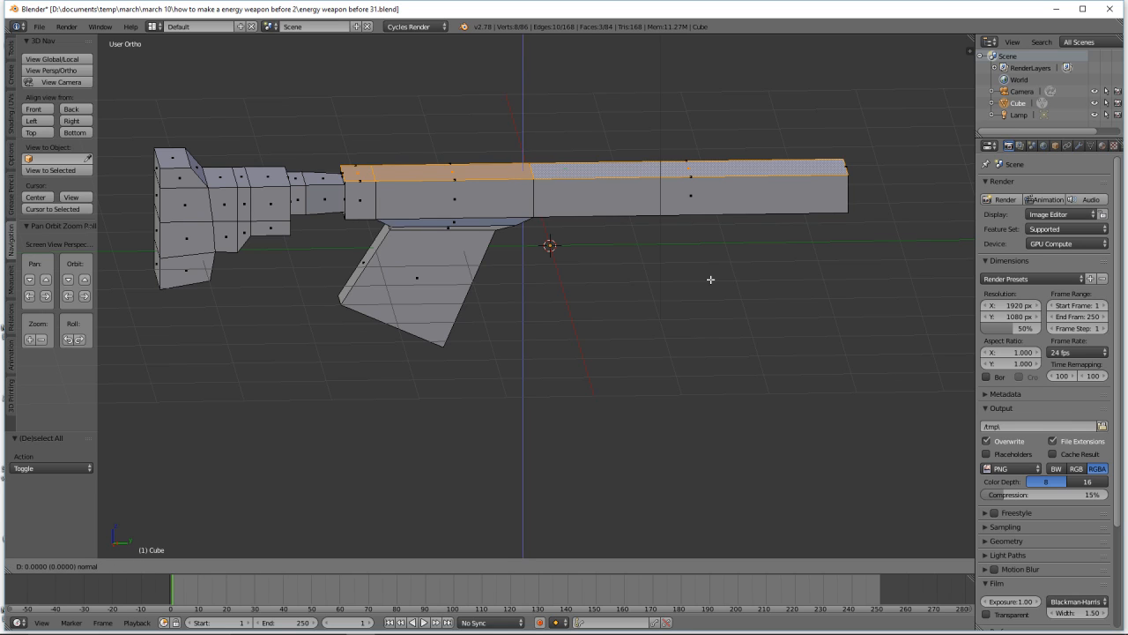
right_click(710, 279)
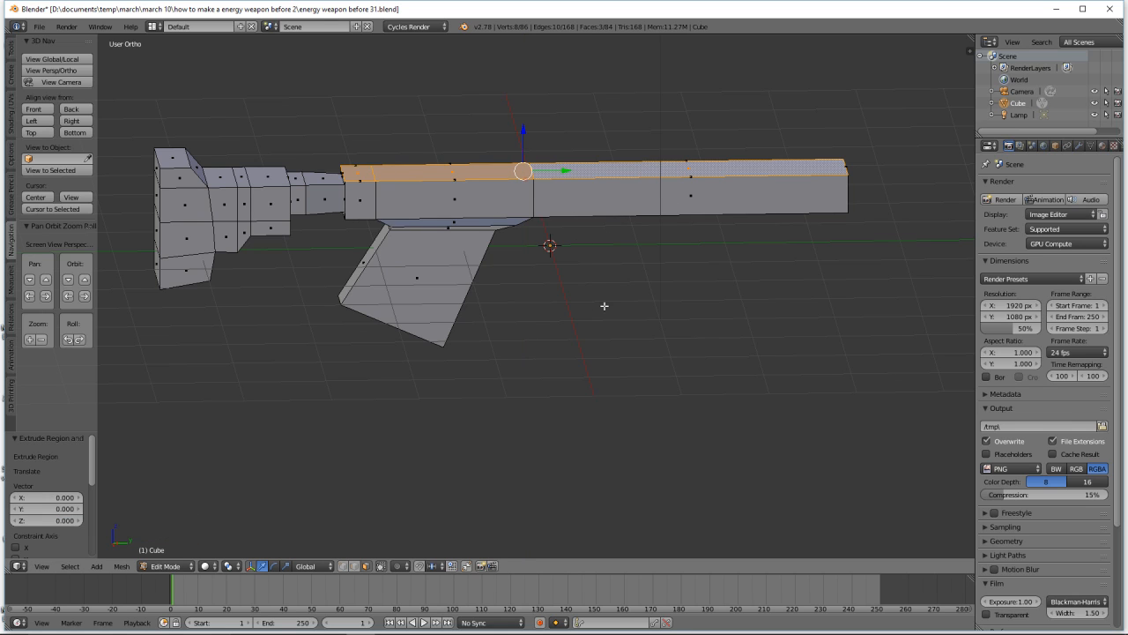
key("s")
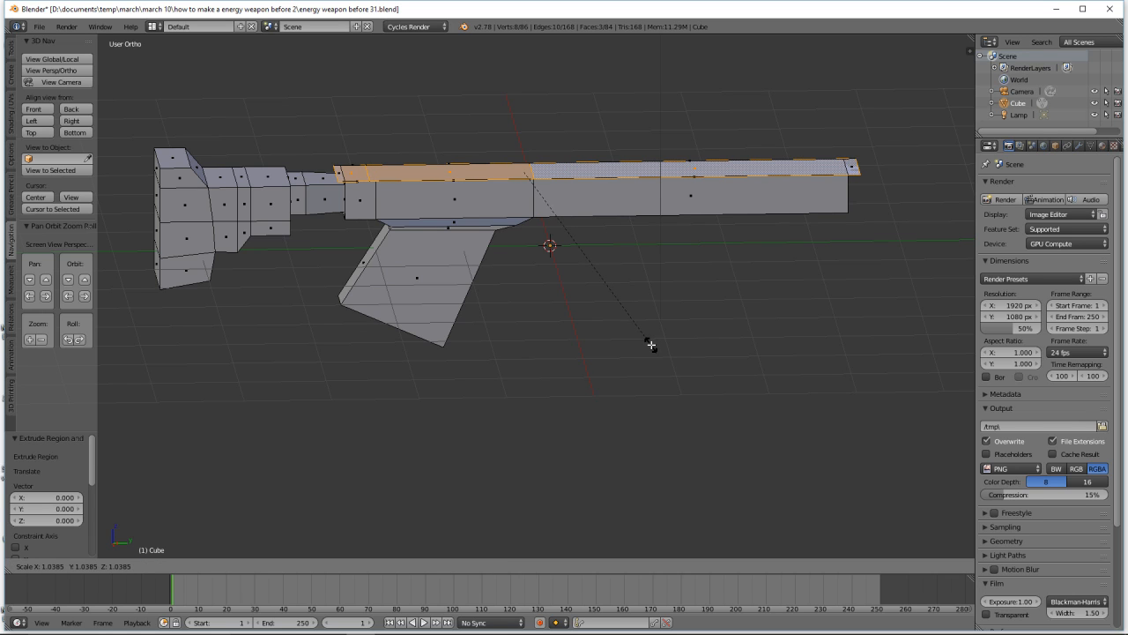
left_click(649, 346)
middle_click_drag(609, 338, 651, 363)
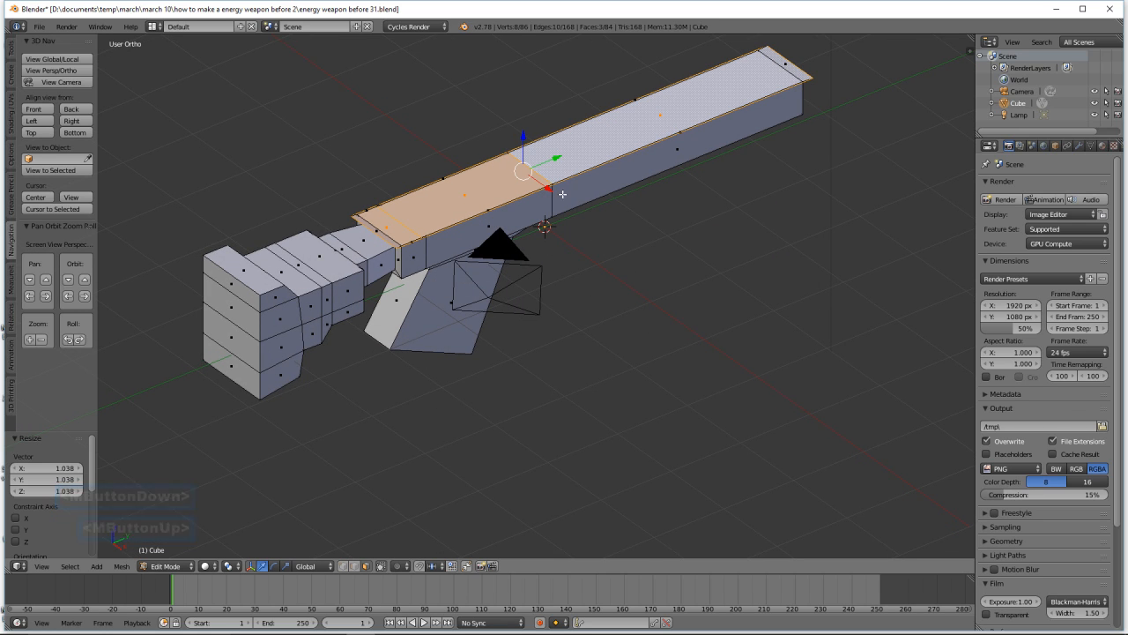
key("s")
key("x")
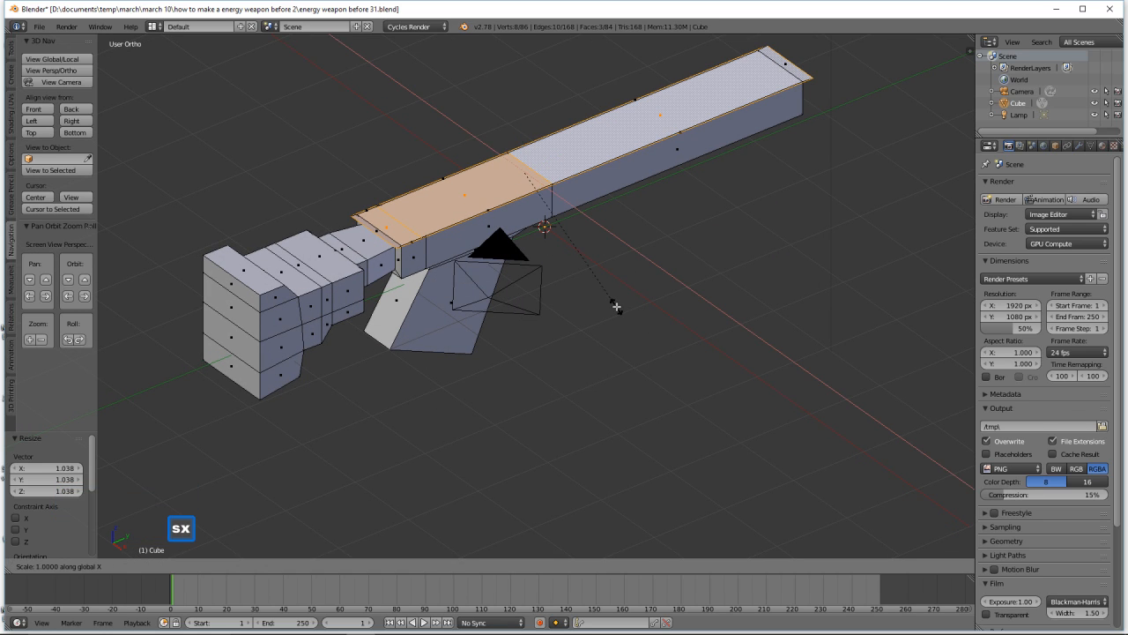
left_click(638, 321)
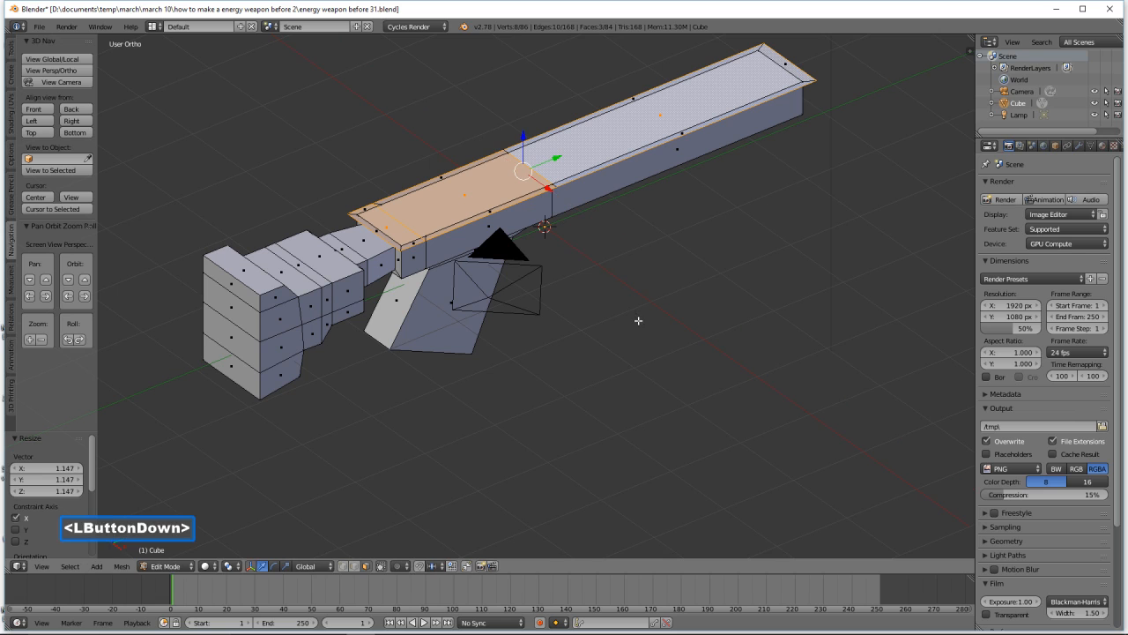
- Raise the extruded top faces 0.032 along Z, then another 0.476 in right view to reach the reference's upper rail
left_click_drag(521, 142, 519, 139)
middle_click_drag(528, 150, 670, 239)
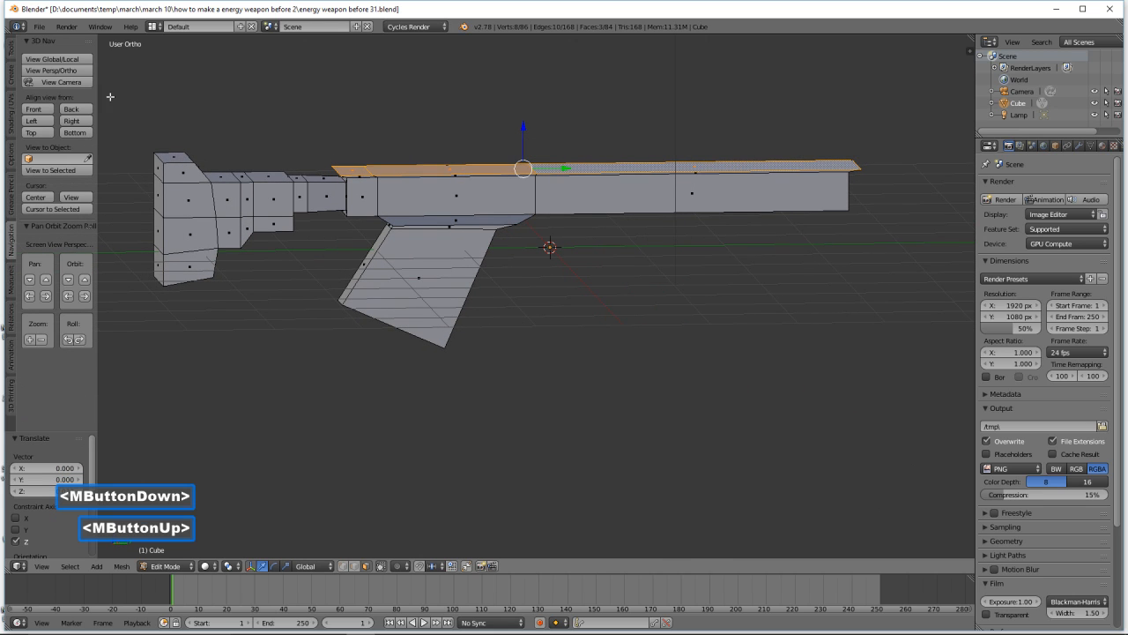
left_click(78, 121)
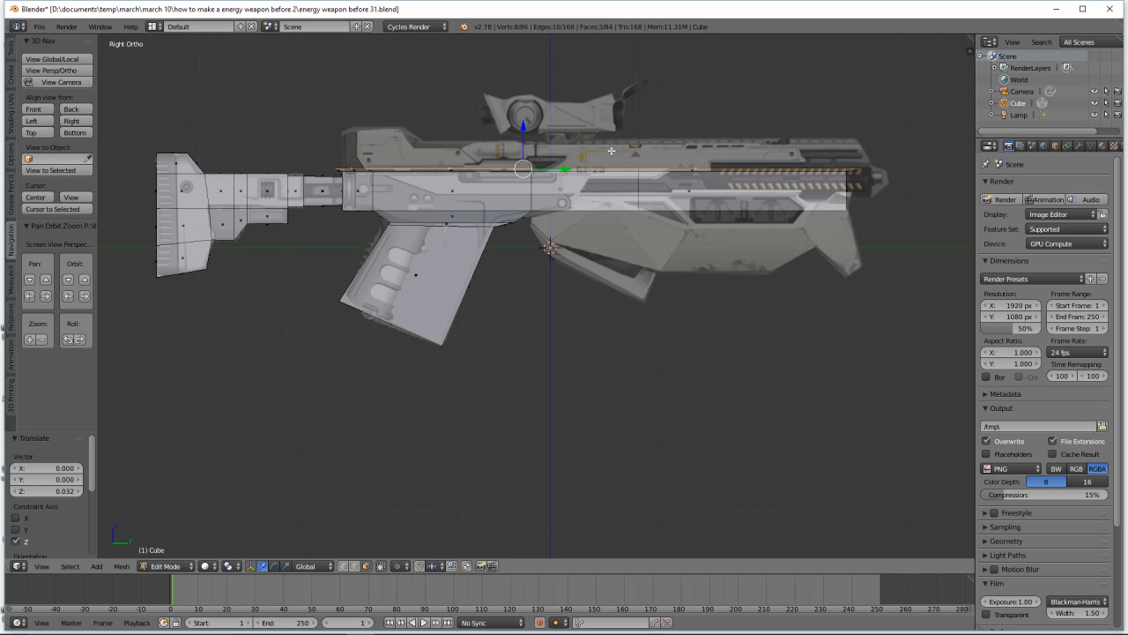
left_click_drag(527, 127, 536, 91)
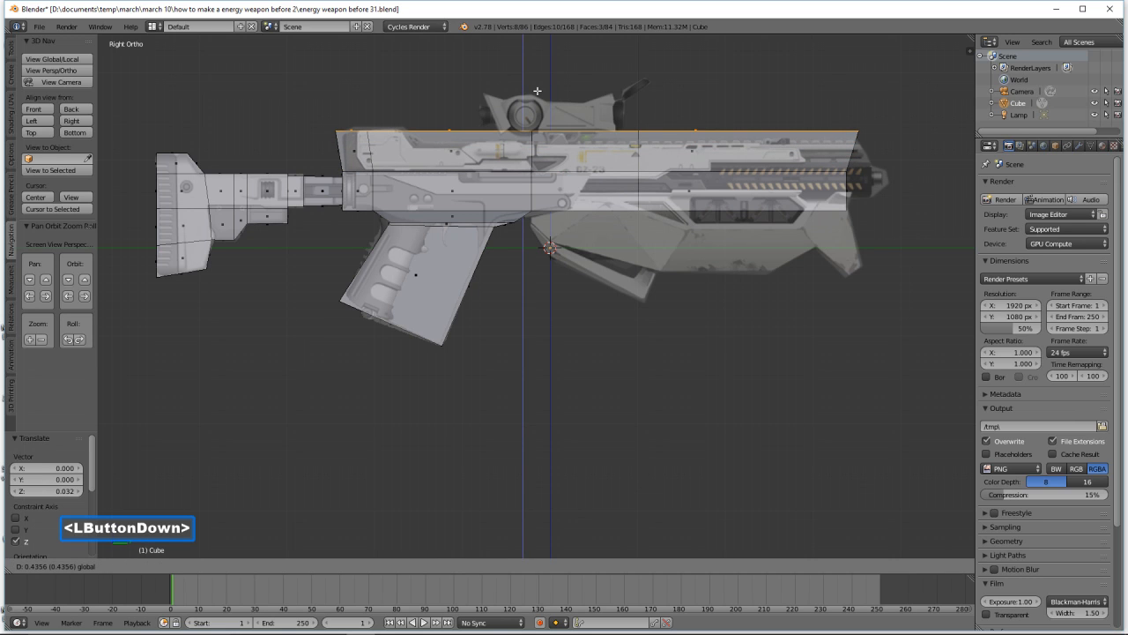
left_click_drag(537, 91, 542, 87)
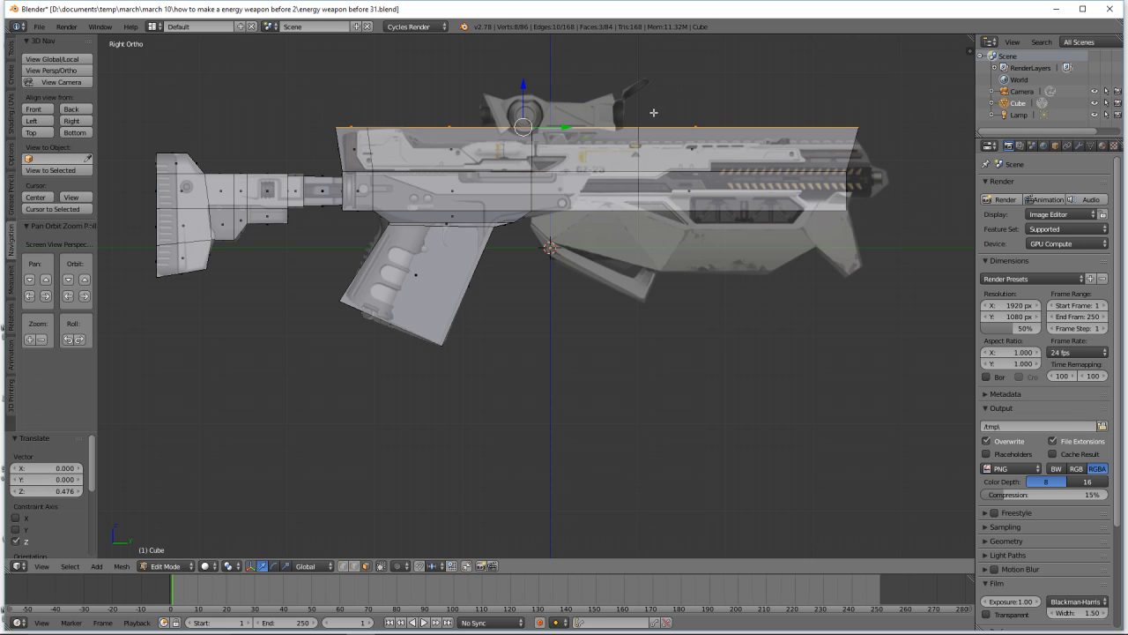
key("a")
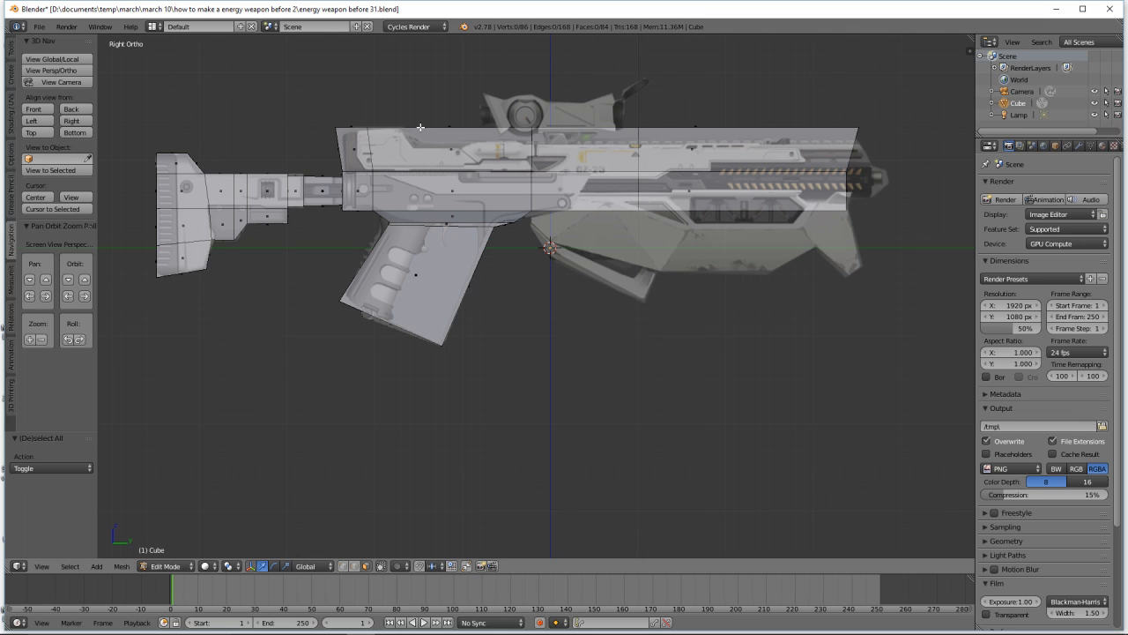
- Add a loop cut through the body and grip, slide it rearward by about 0.336, and save as energy weapon before 32.blend
key("ctrl")
key("ctrl+r")
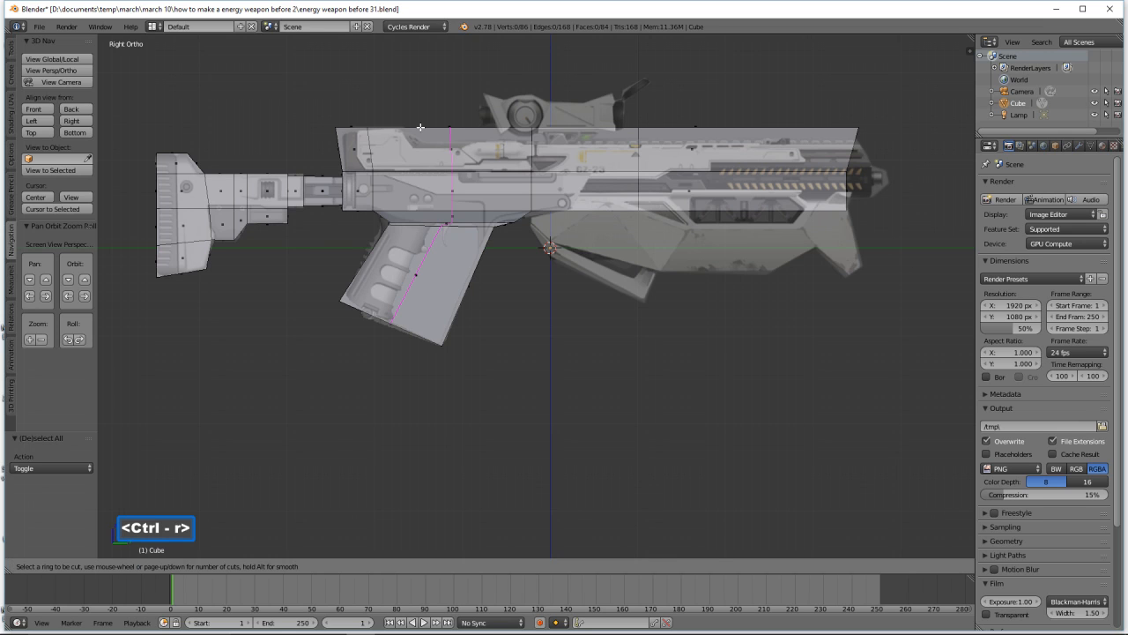
left_click(420, 127)
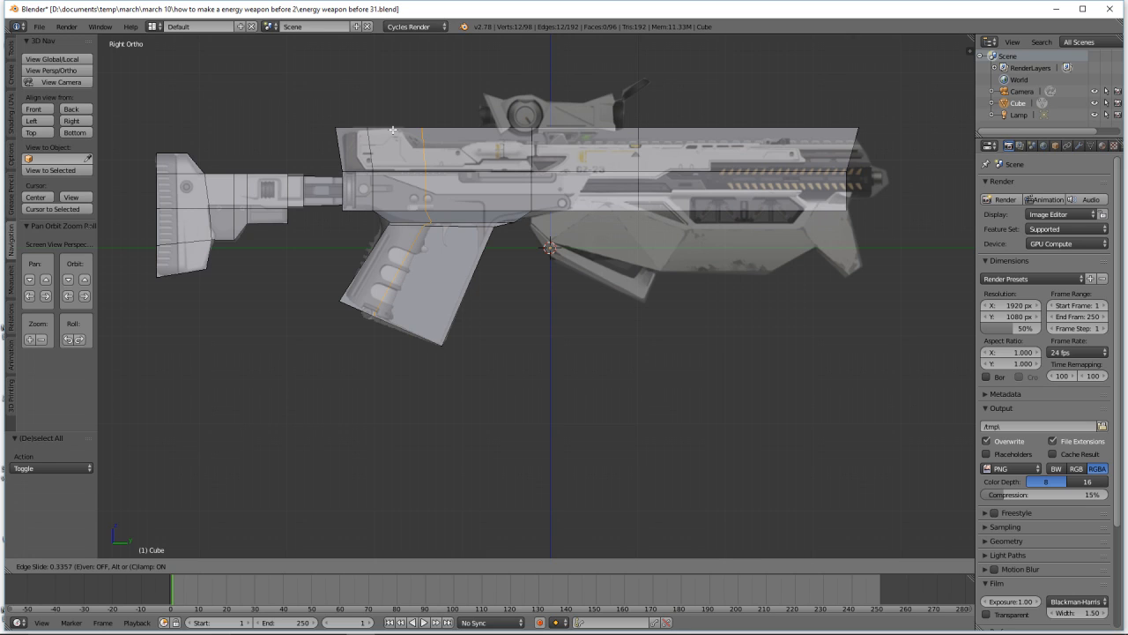
left_click(393, 130)
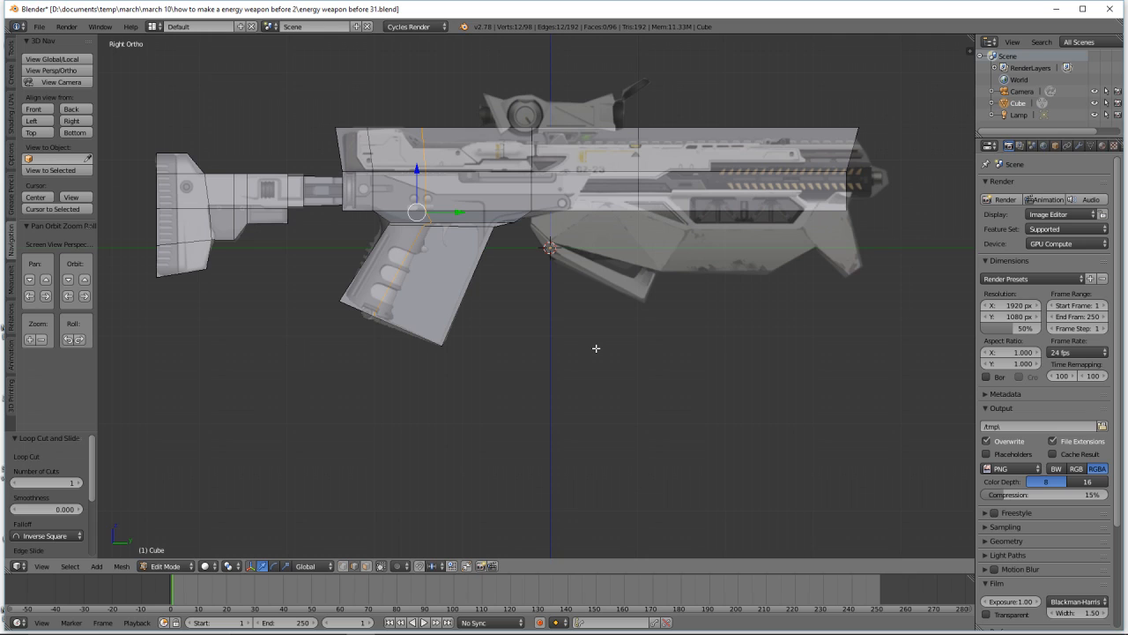
key("a")
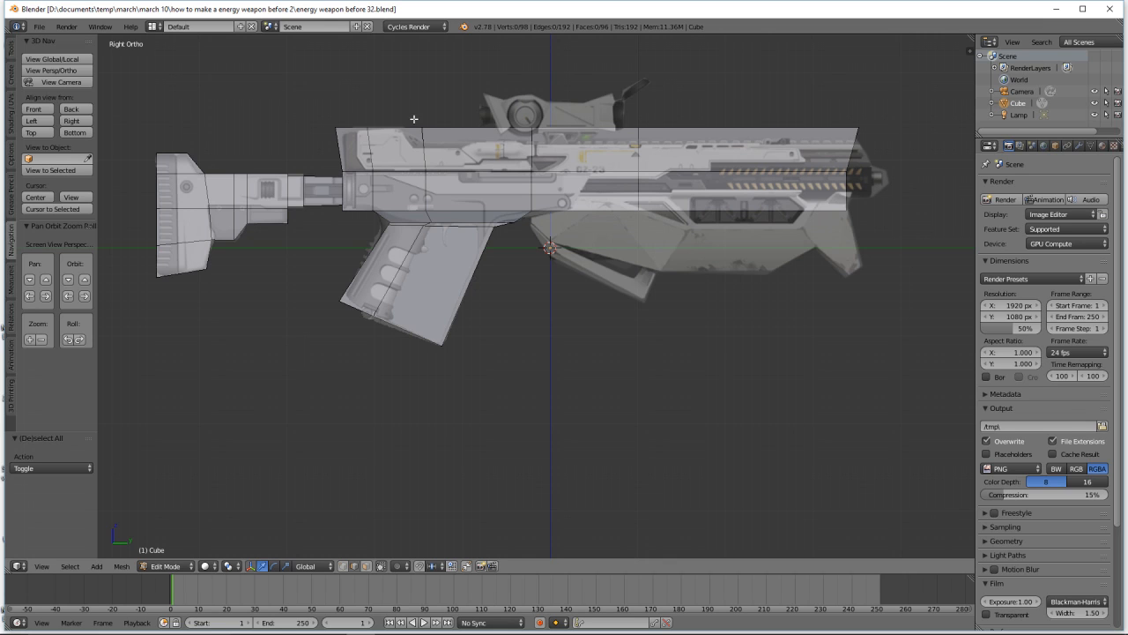
- Add a second loop cut just behind the previous one with a slide of about 0.689, and save as energy weapon before 33.blend
key("ctrl")
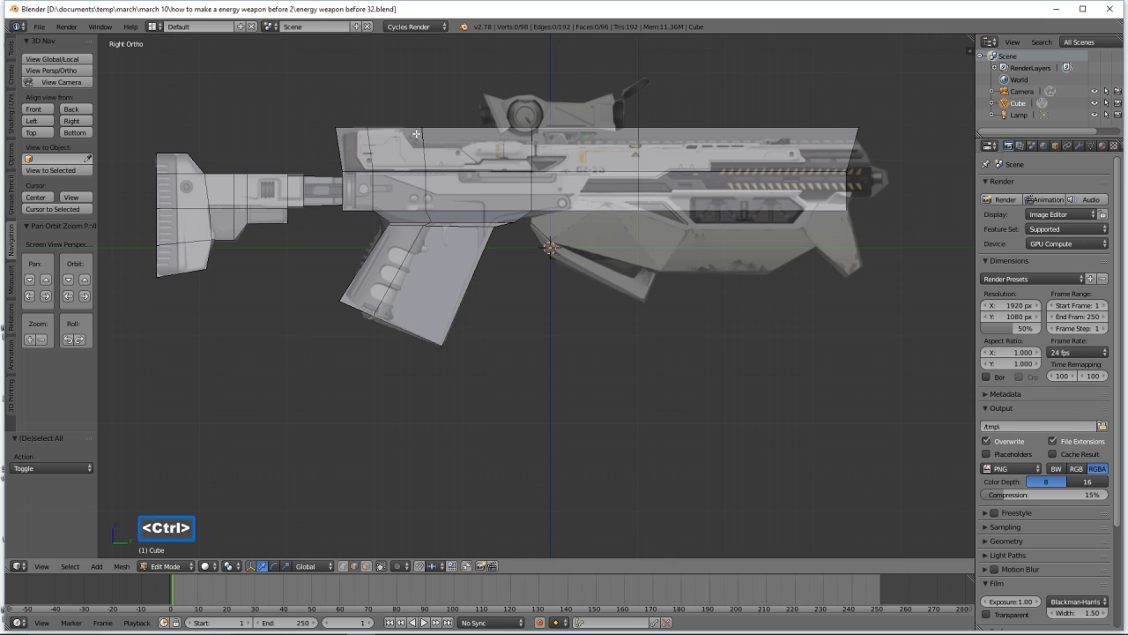
key("ctrl+r")
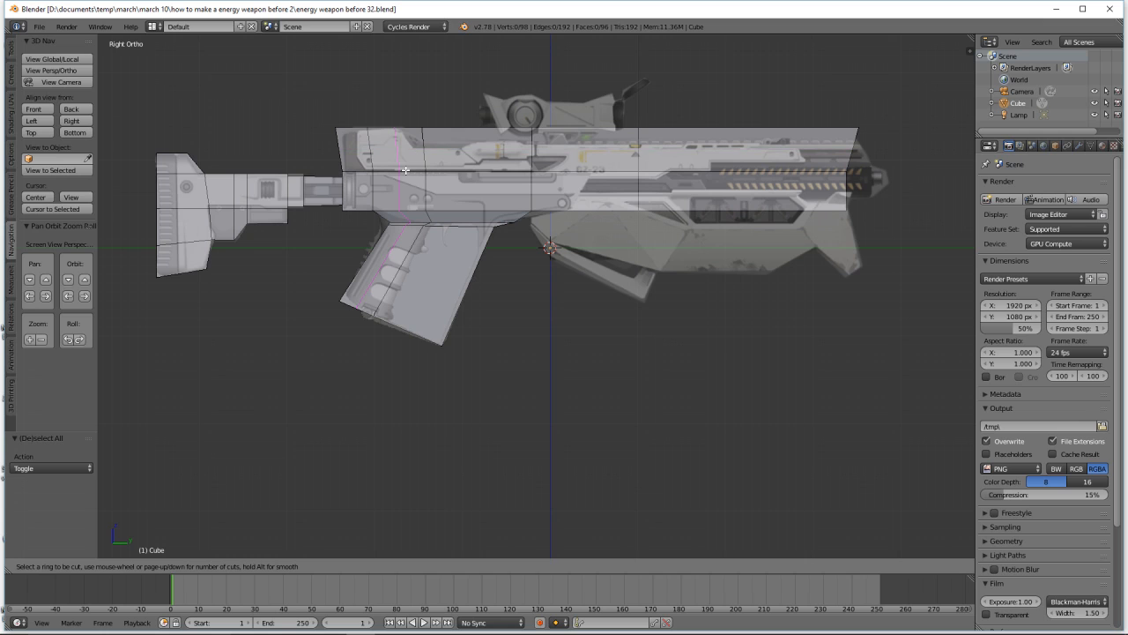
left_click(405, 170)
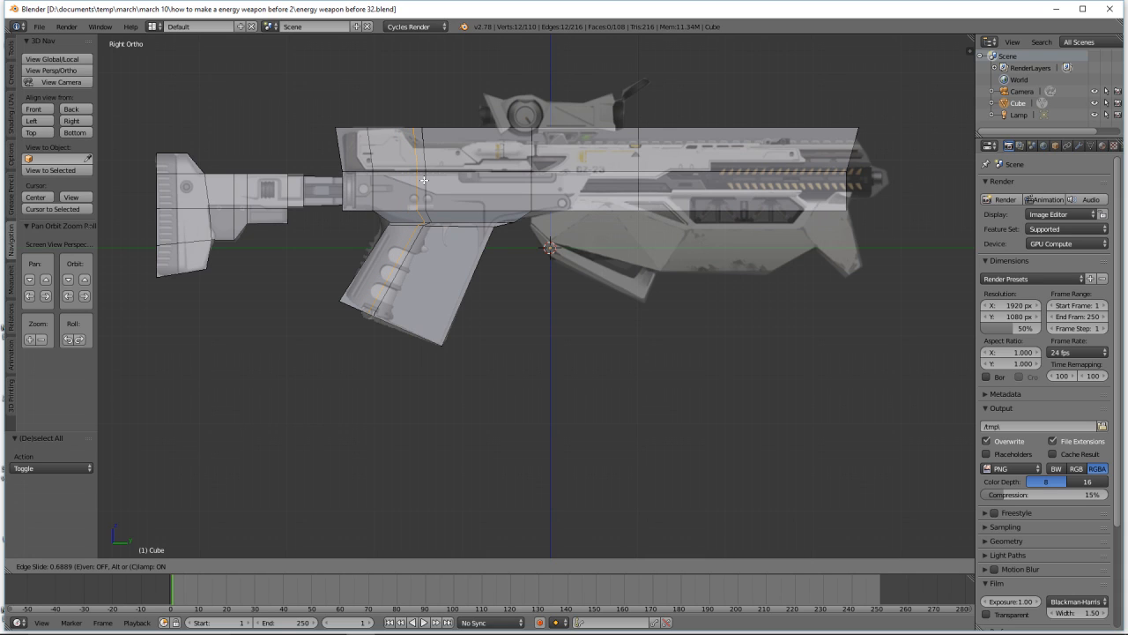
left_click(424, 180)
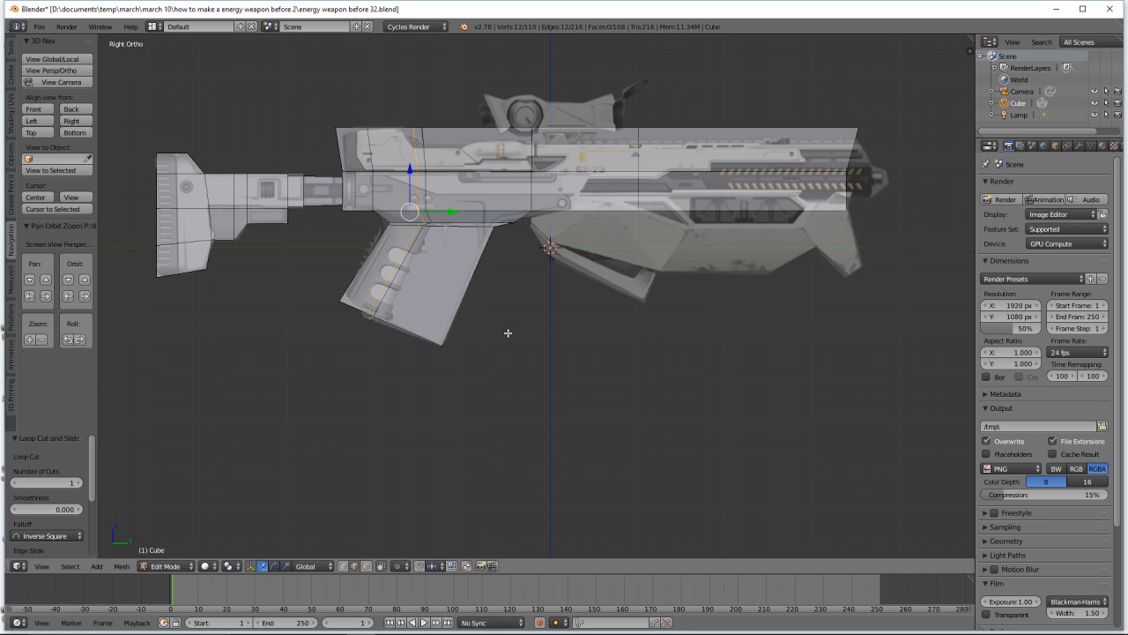
key("a")
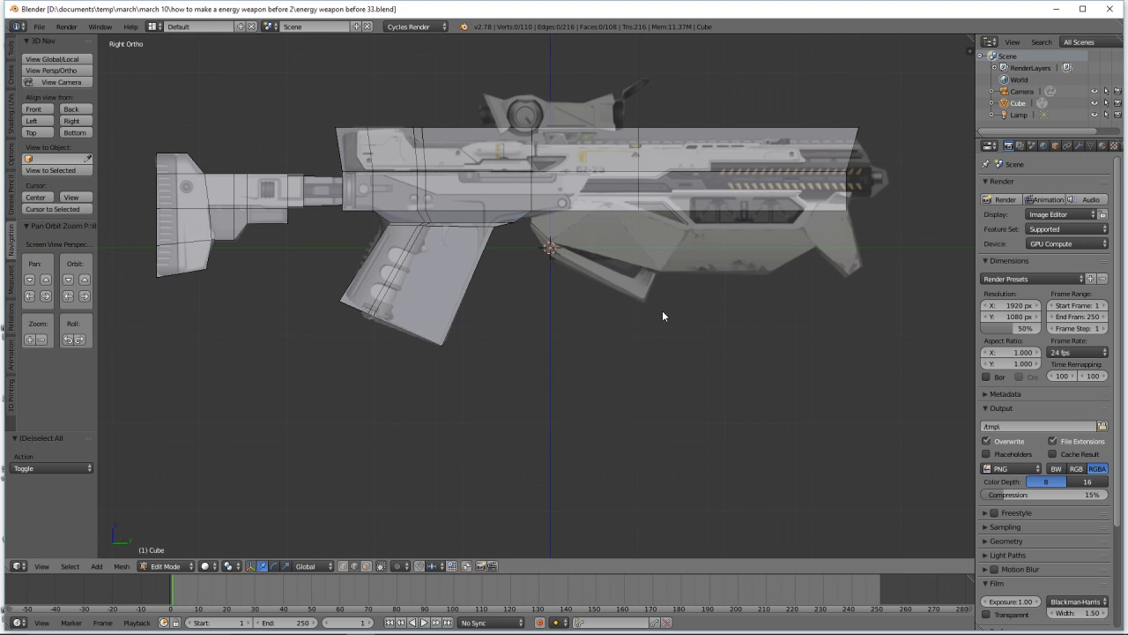
- Switch the viewport to wireframe shading to reveal the reference image behind the mesh
key("z")
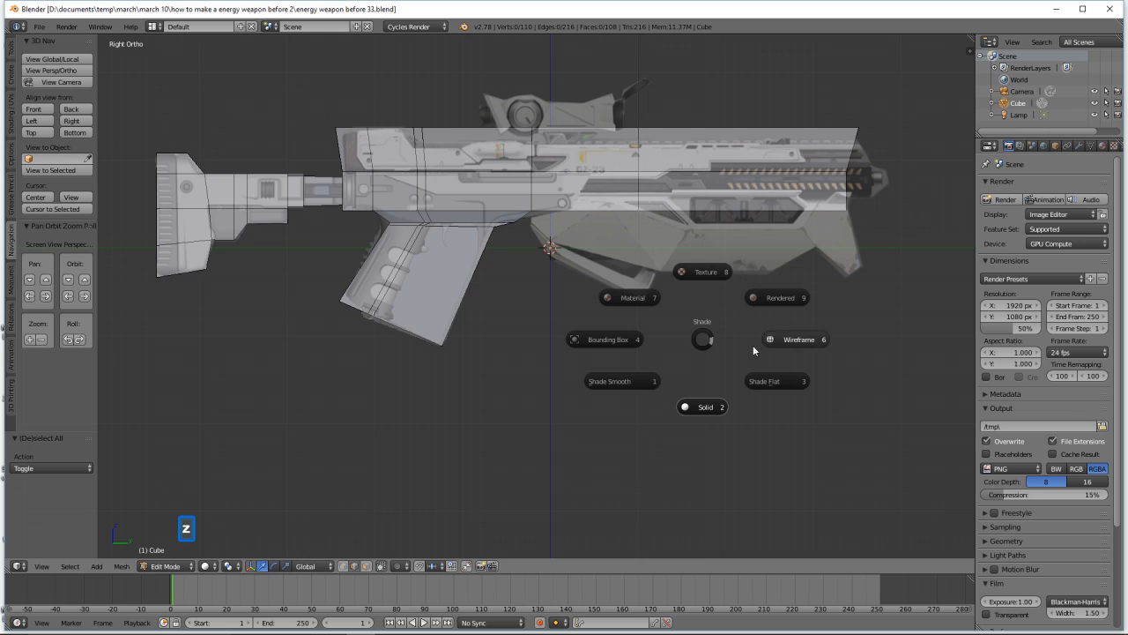
left_click(792, 339)
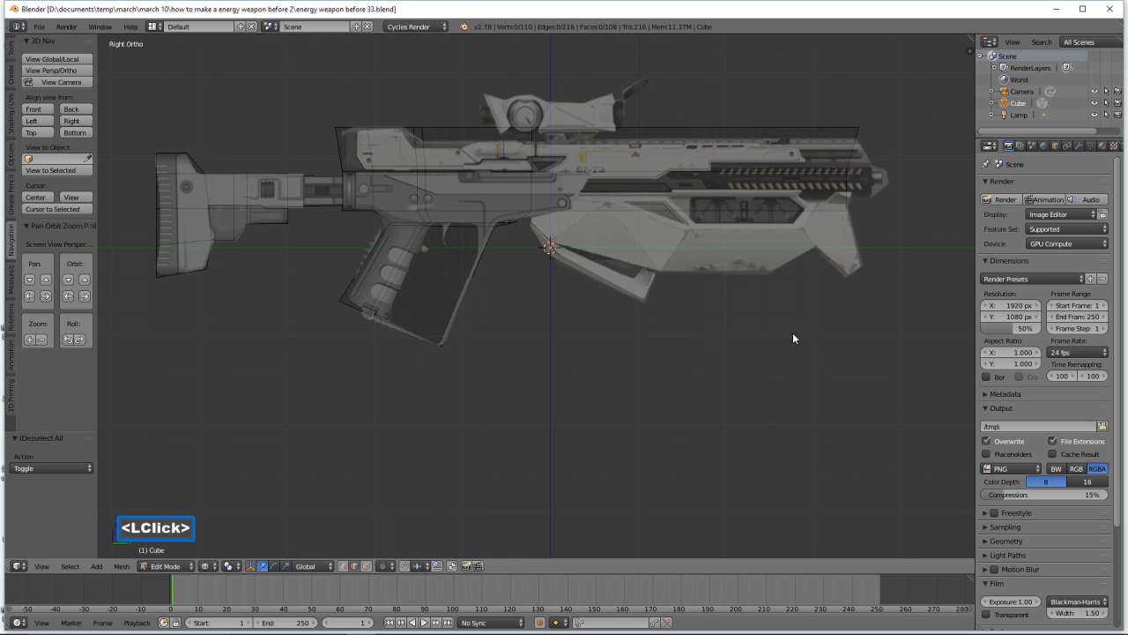
- Lower the body's top vertices ahead of the rear block by 0.127 along Z and save as energy weapon before 34.blend
left_click(345, 566)
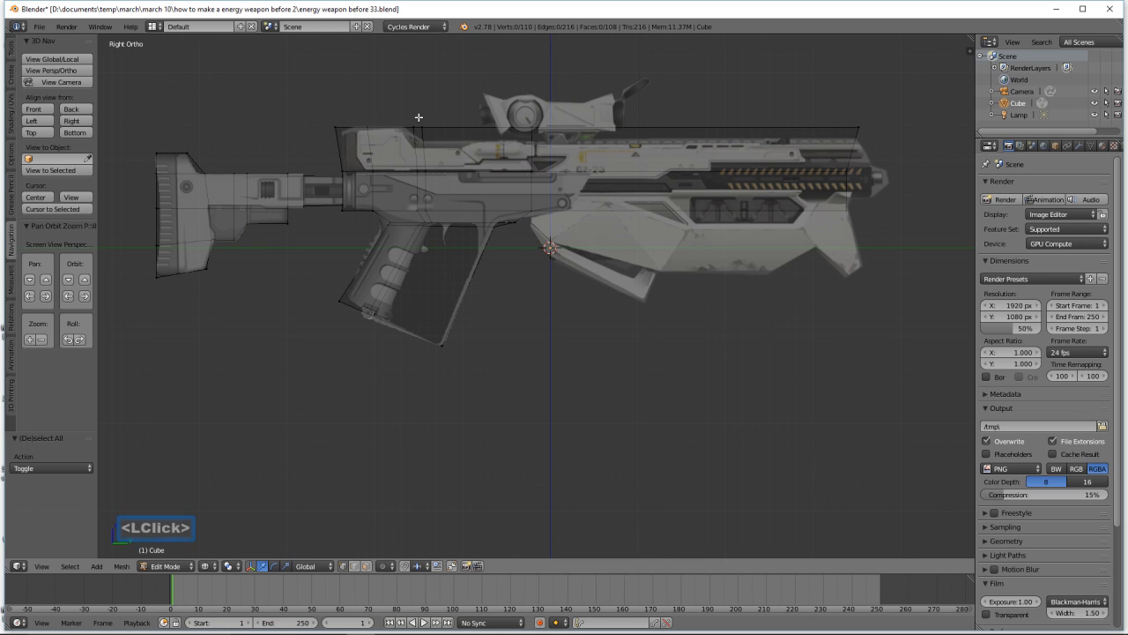
key("b")
left_click_drag(419, 117, 866, 136)
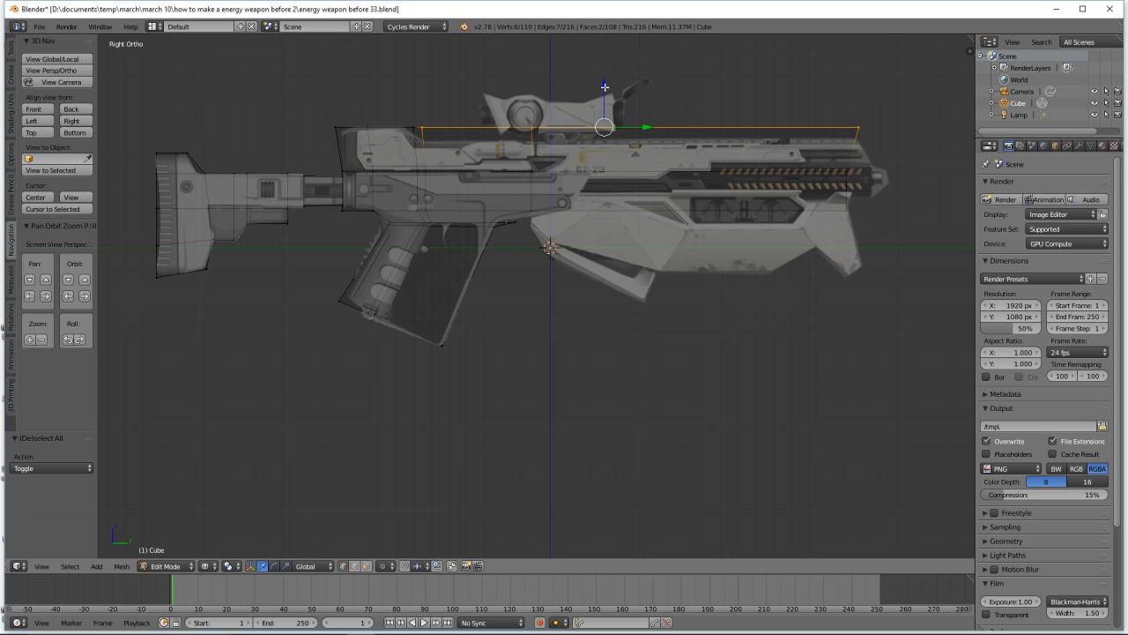
left_click_drag(605, 86, 602, 95)
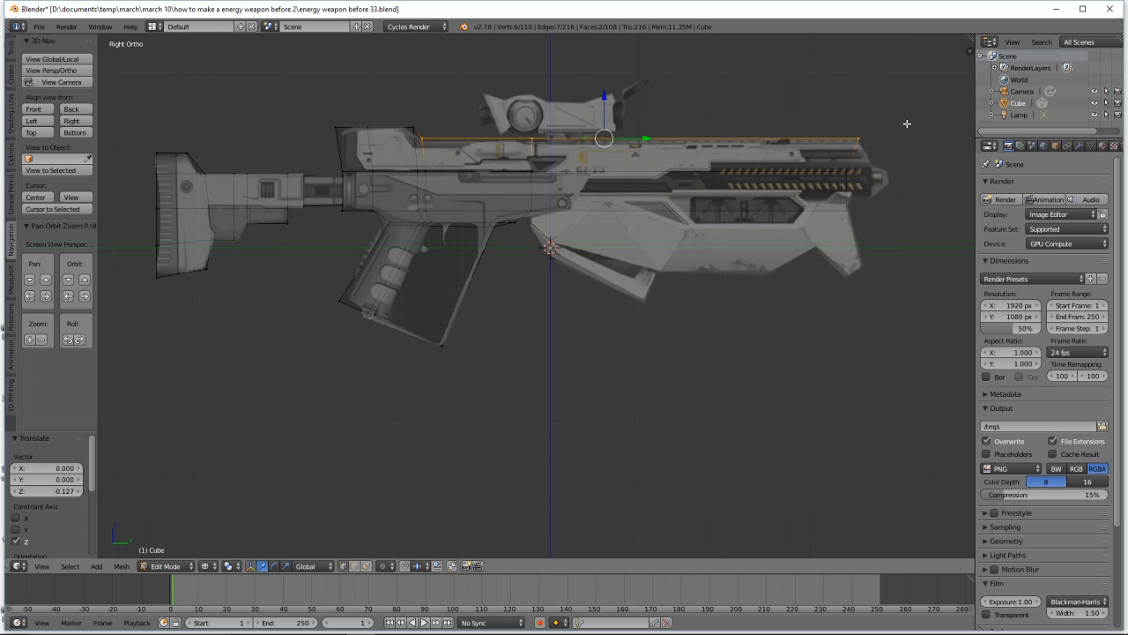
key("a")
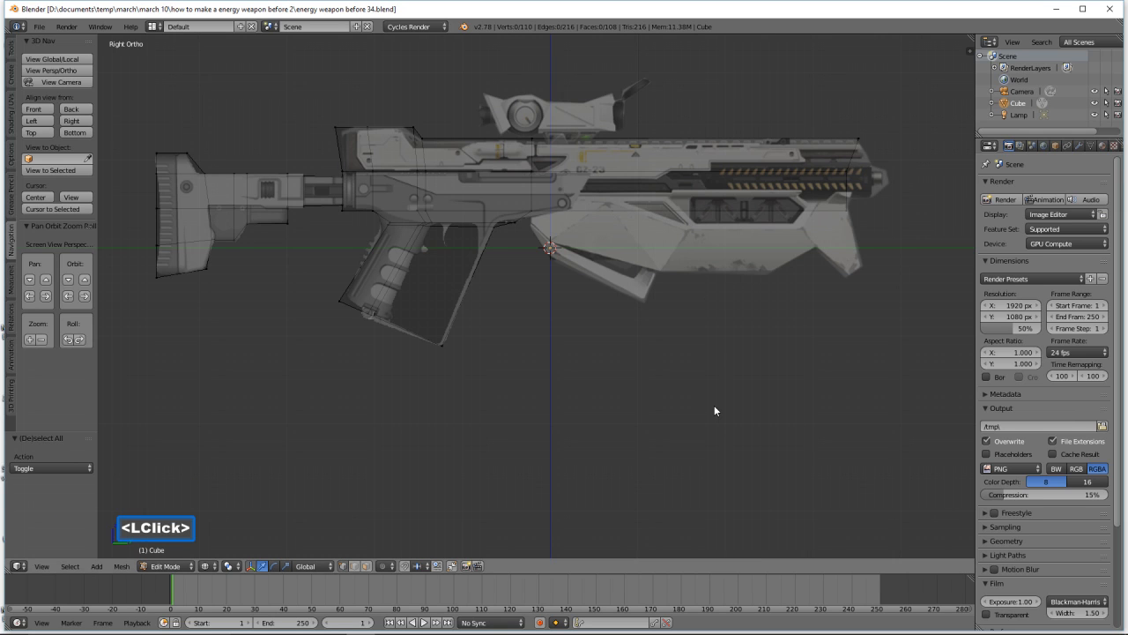
key("z")
left_click(731, 473)
mouse_move(730, 472)
middle_mouse_down()
mouse_move(806, 373)
mouse_move(735, 350)
mouse_move(645, 385)
mouse_move(665, 408)
mouse_move(708, 413)
mouse_move(761, 348)
mouse_move(791, 372)
middle_mouse_up()
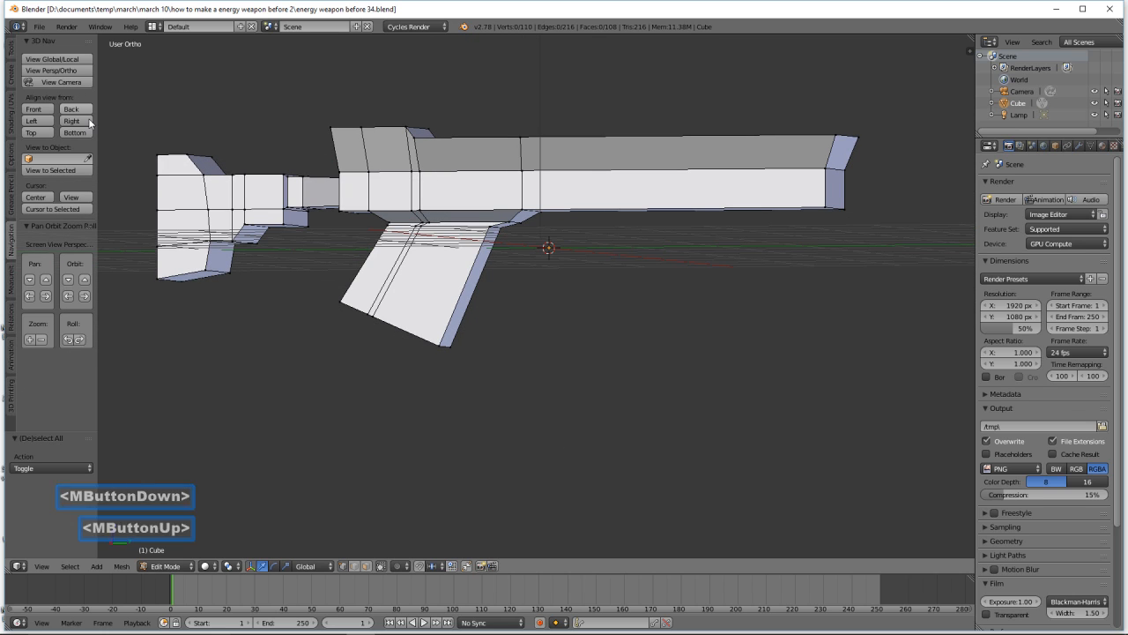
- Move the front end's middle edge forward along Y to match the reference, then shift it 0.047 up and 0.054 down along Z
left_click(71, 120)
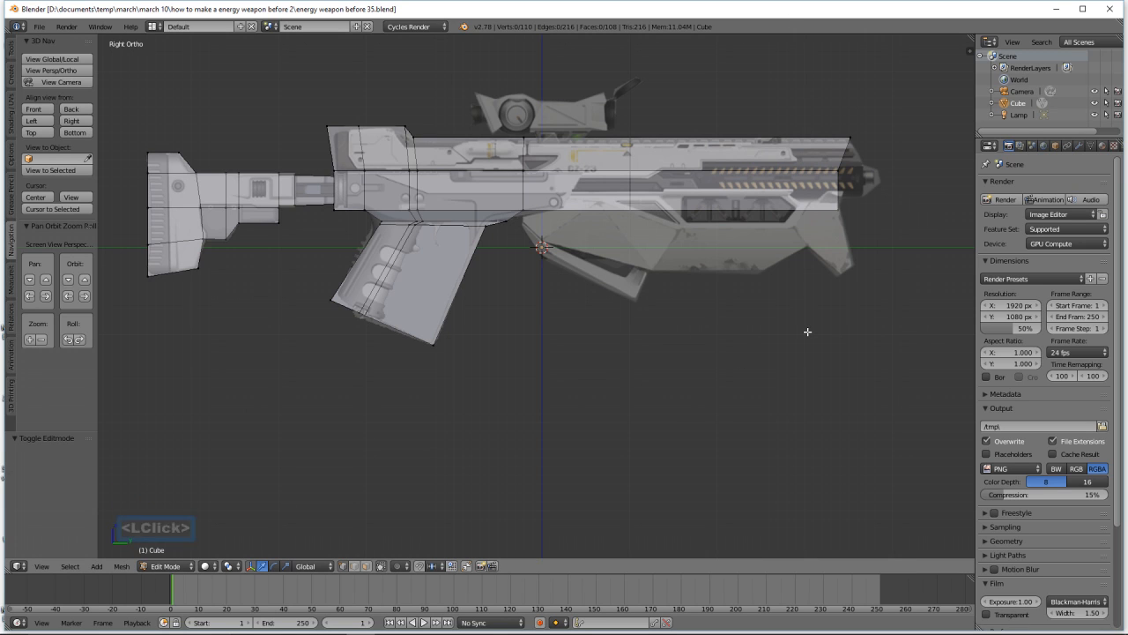
key("z")
left_click(922, 335)
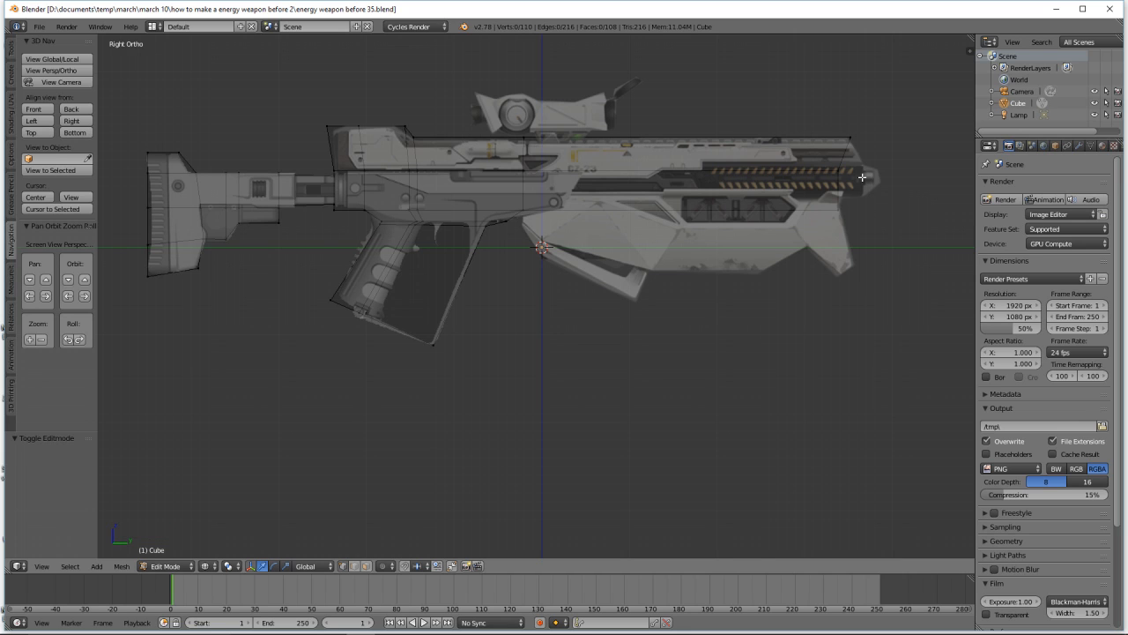
key("b")
left_click_drag(856, 167, 832, 183)
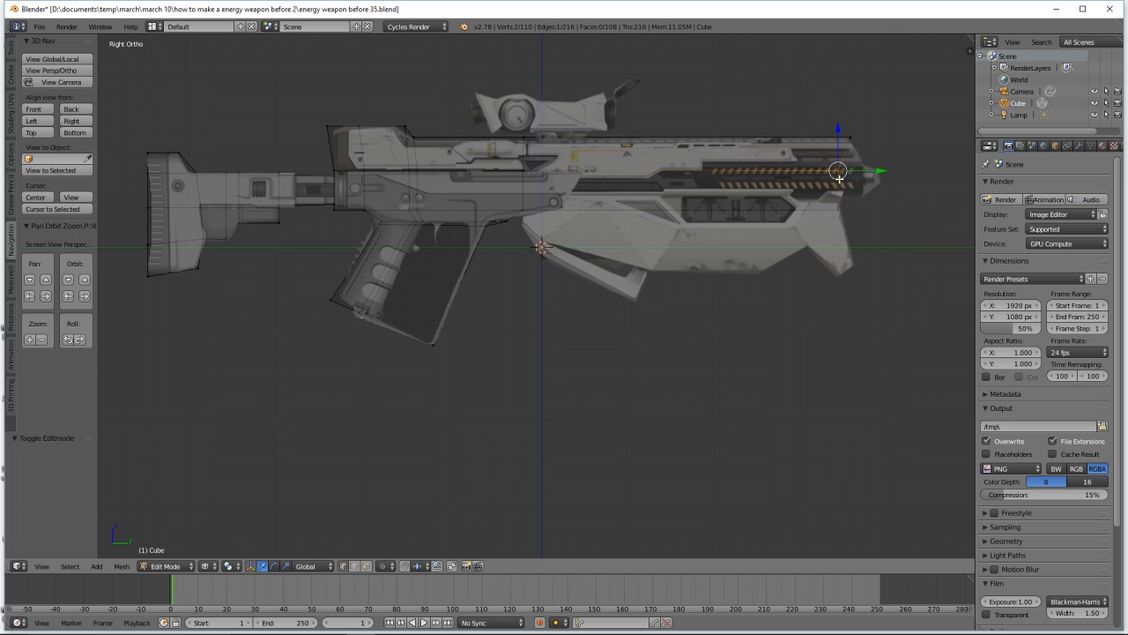
left_click_drag(878, 171, 901, 172)
left_click(864, 138)
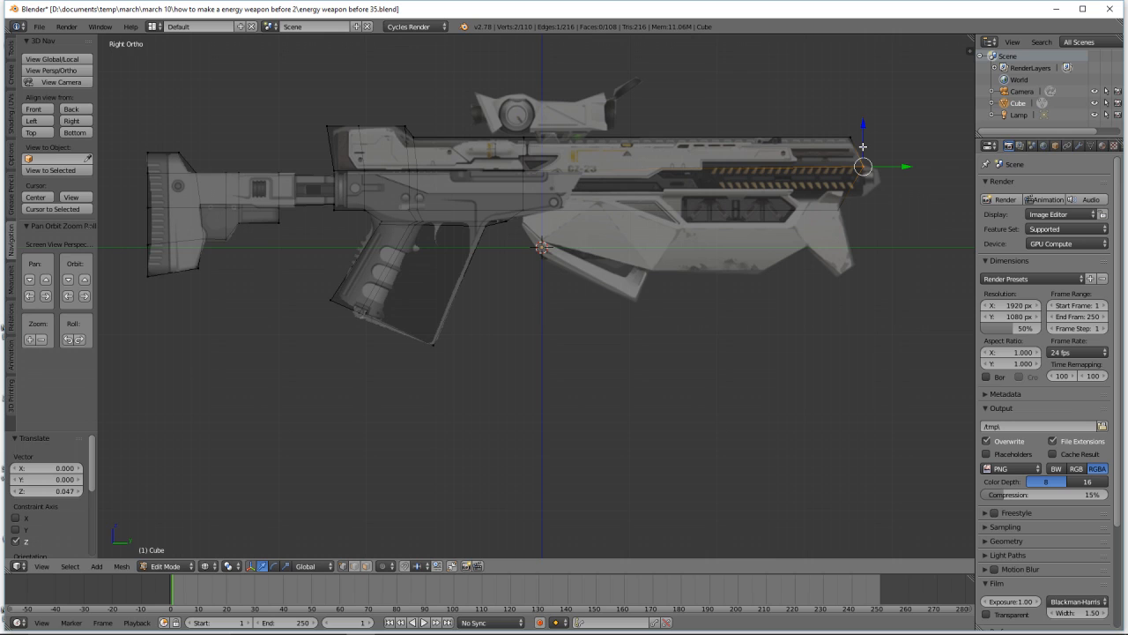
left_click_drag(863, 132, 861, 133)
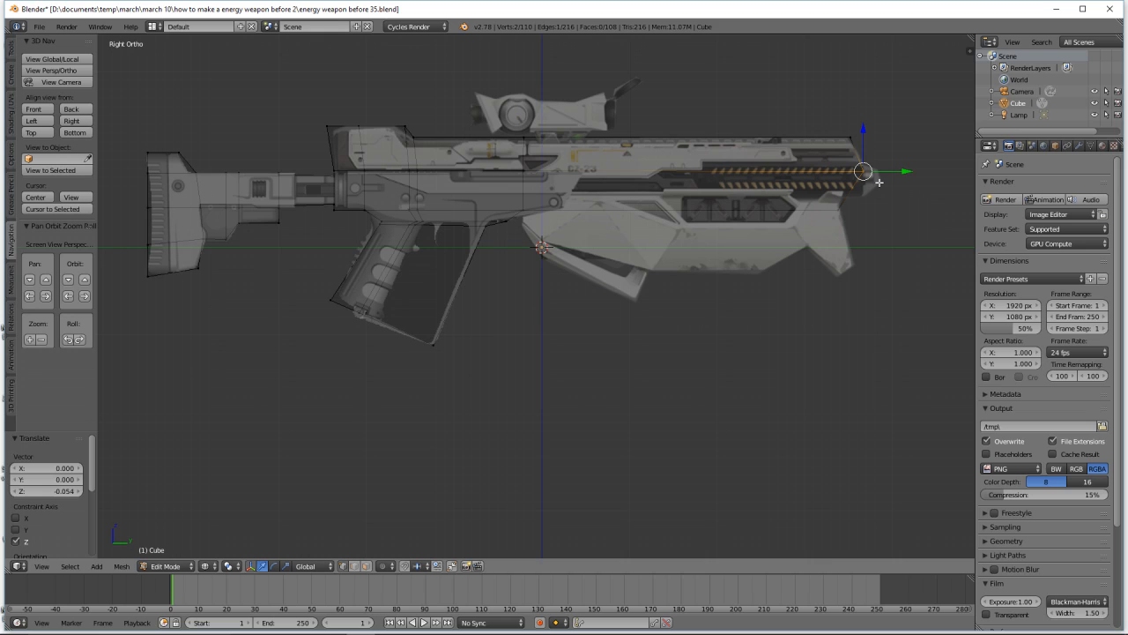
key("a")
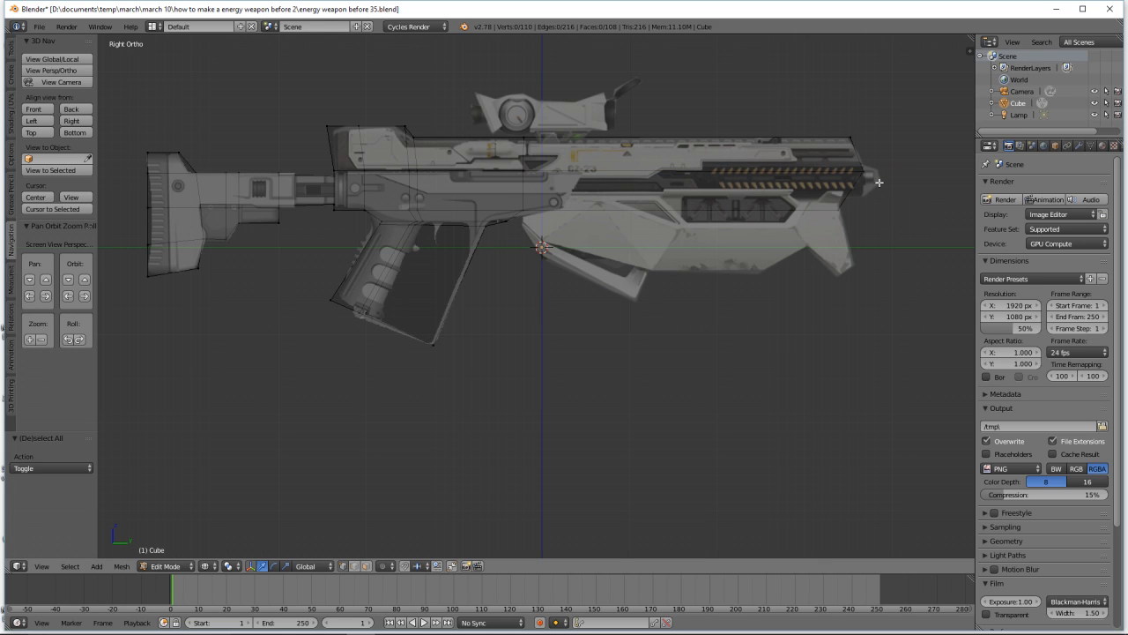
- Select the long underside face of the body ahead of the grip and extrude it in place without offset
key("z")
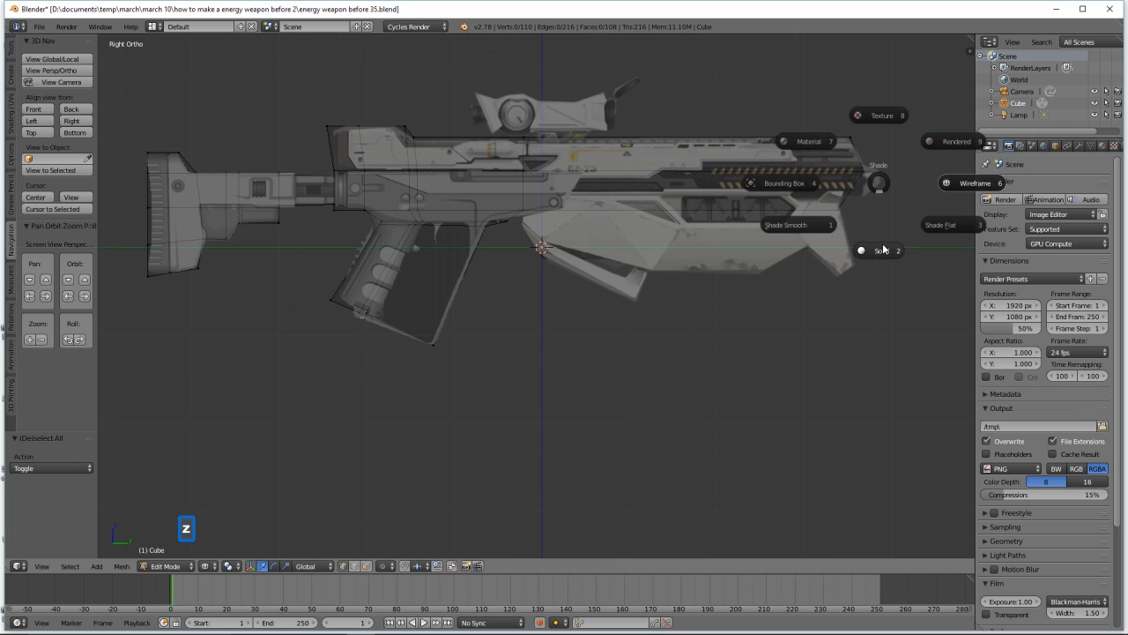
left_click(883, 245)
middle_click_drag(882, 243, 754, 182)
left_click(366, 565)
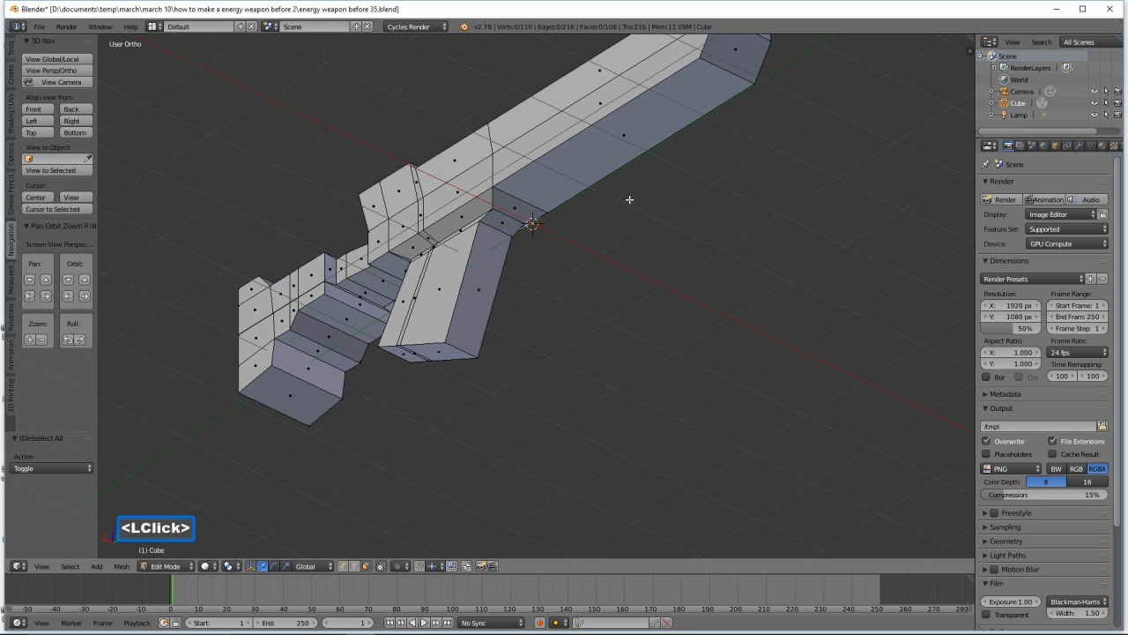
left_click(626, 139)
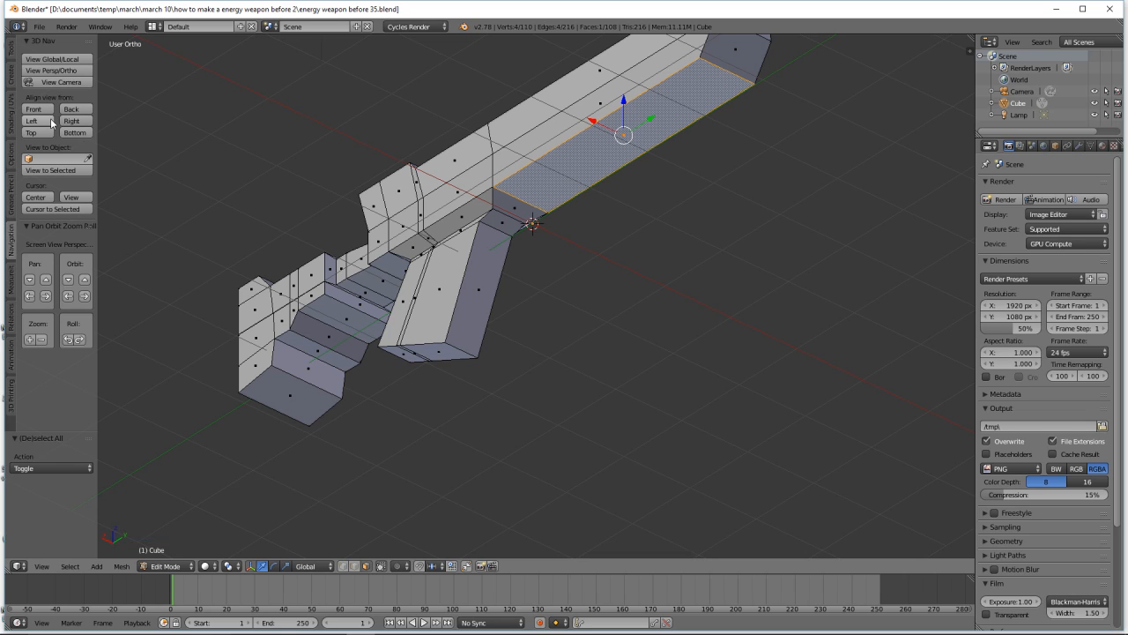
left_click(86, 122)
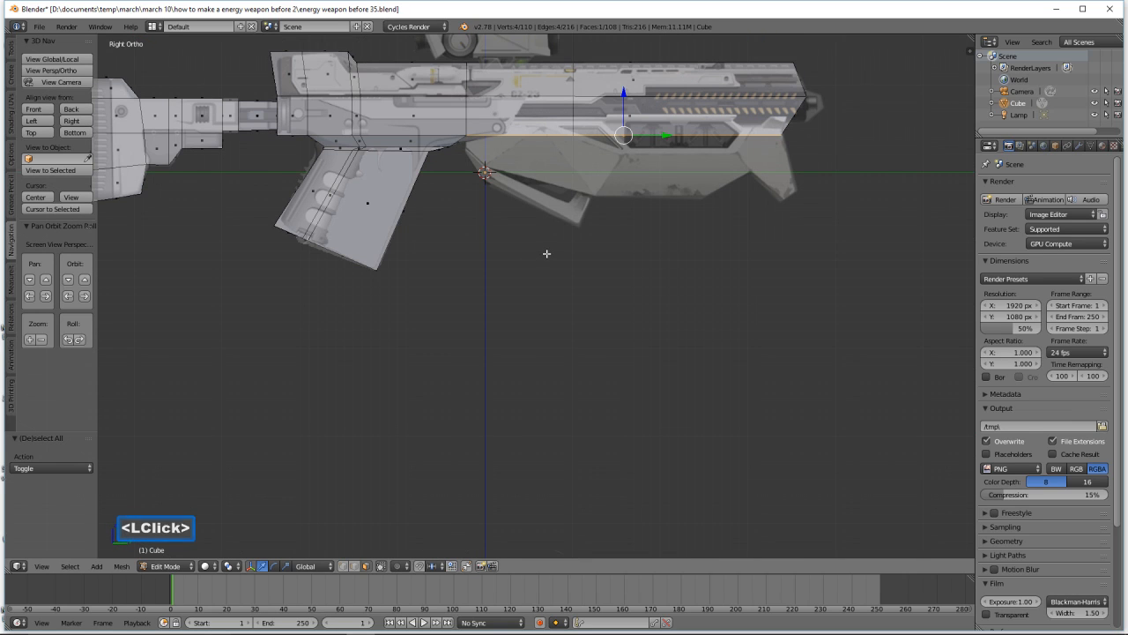
middle_click_drag(734, 258, 780, 288)
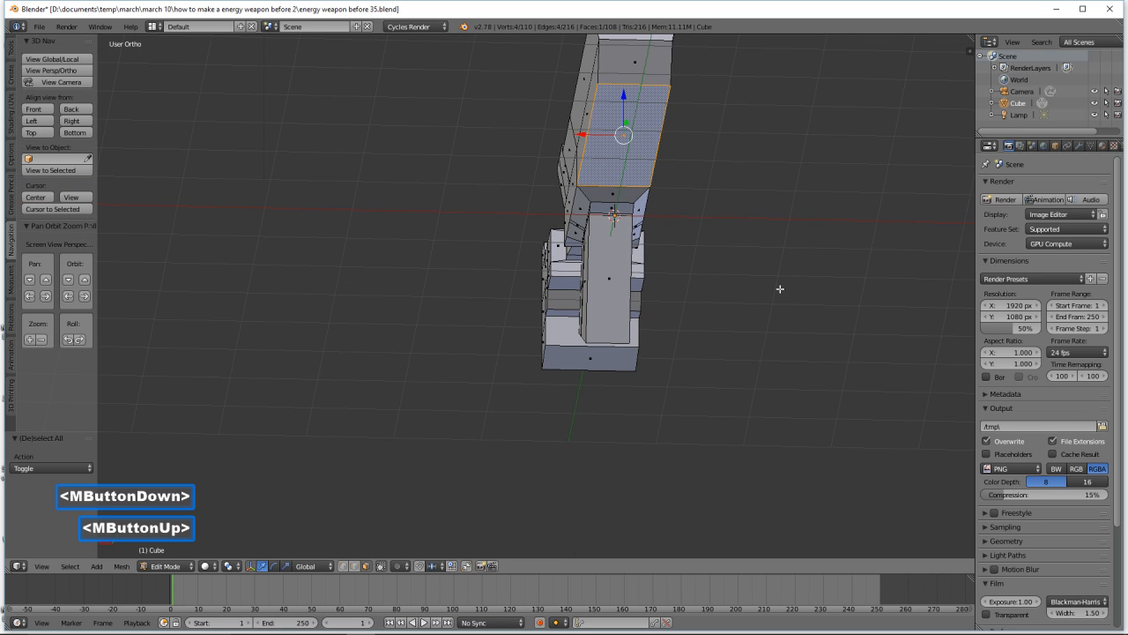
key("e")
right_click(780, 289)
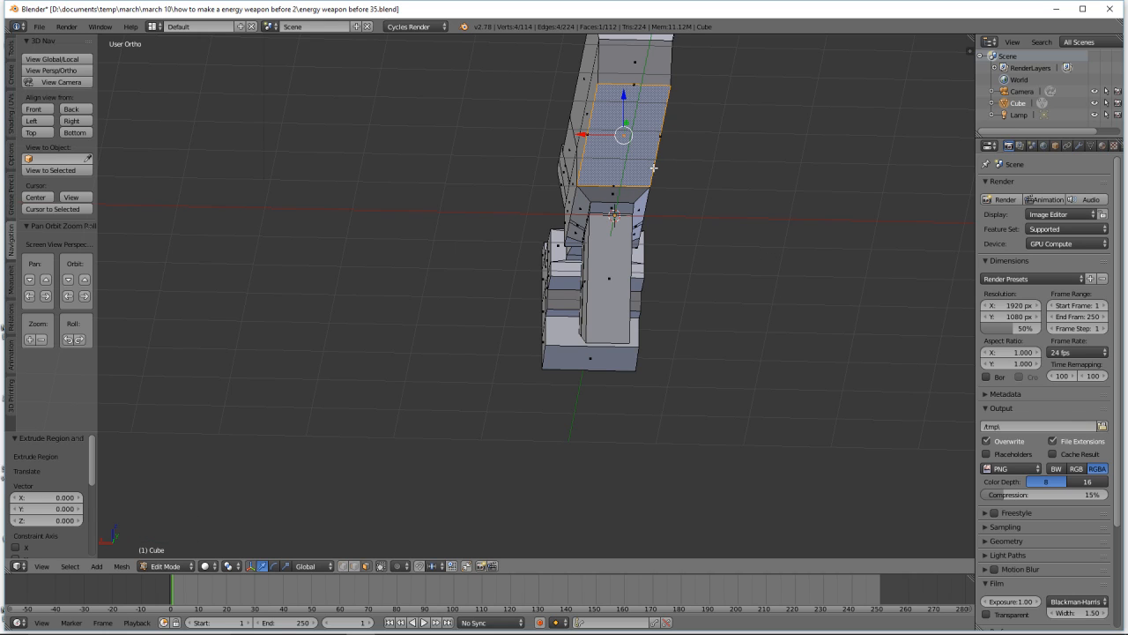
- Scale the extruded underside face to 0.915 overall, then to 0.710 along X
key("s")
left_click(796, 244)
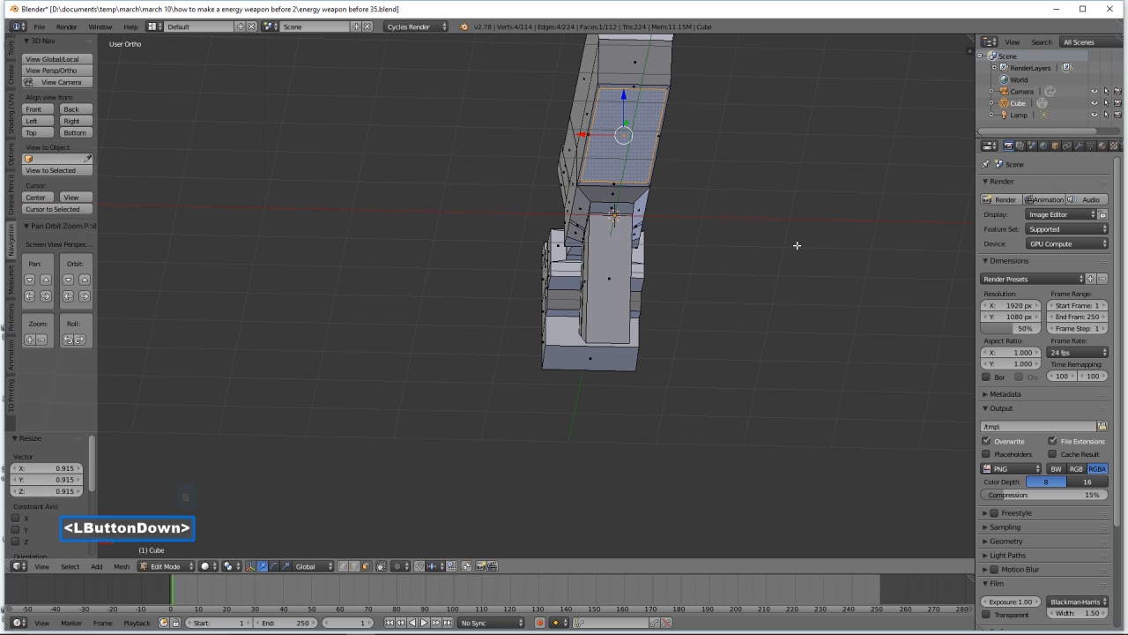
key("s")
key("x")
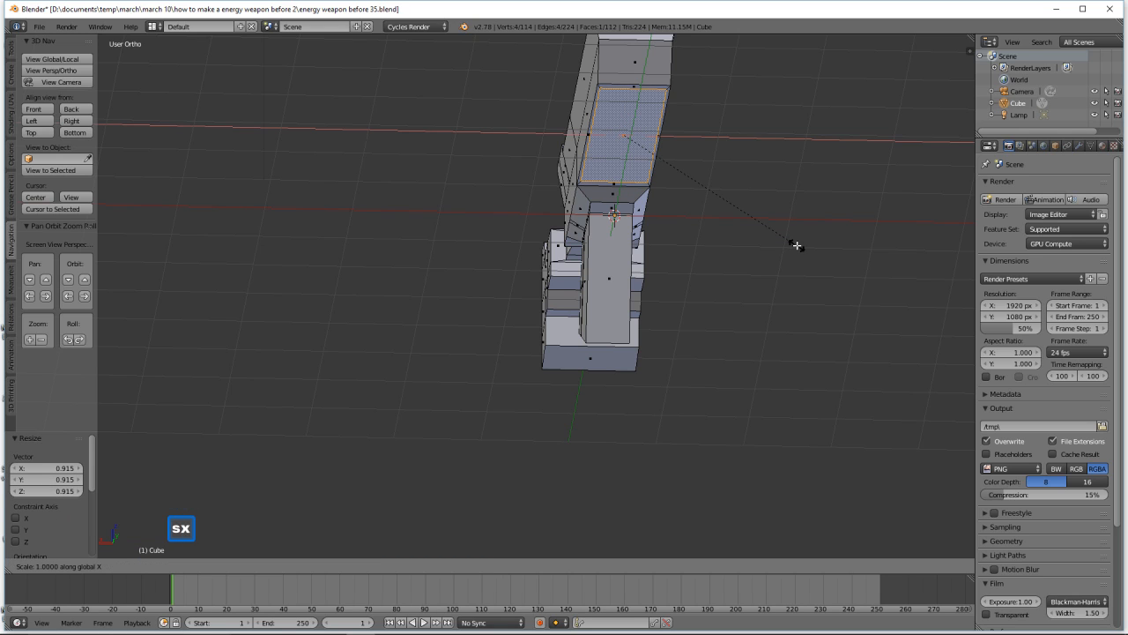
left_click(740, 226)
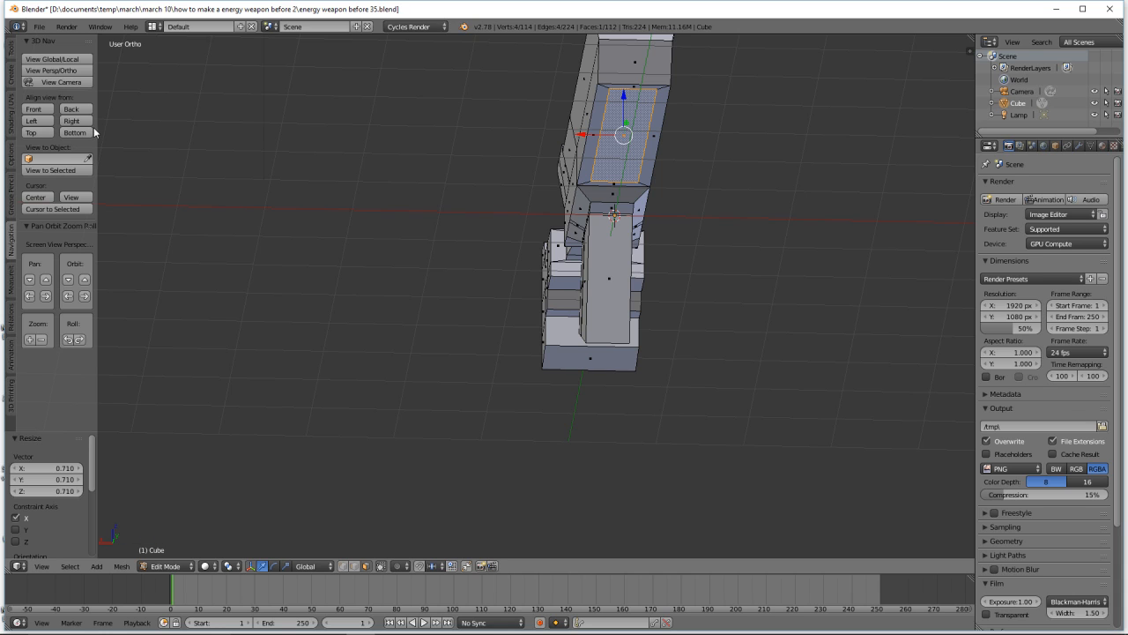
- Lower the extruded underside face 0.288 along Z in right view and save as energy weapon before 36.blend
left_click(73, 120)
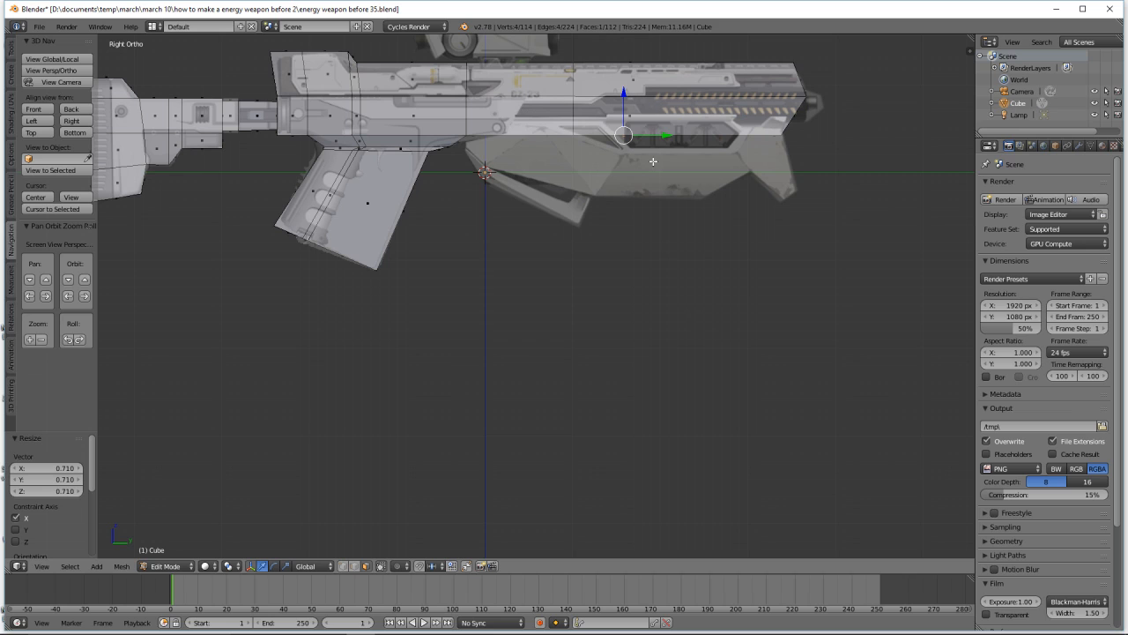
left_click_drag(627, 94, 625, 102)
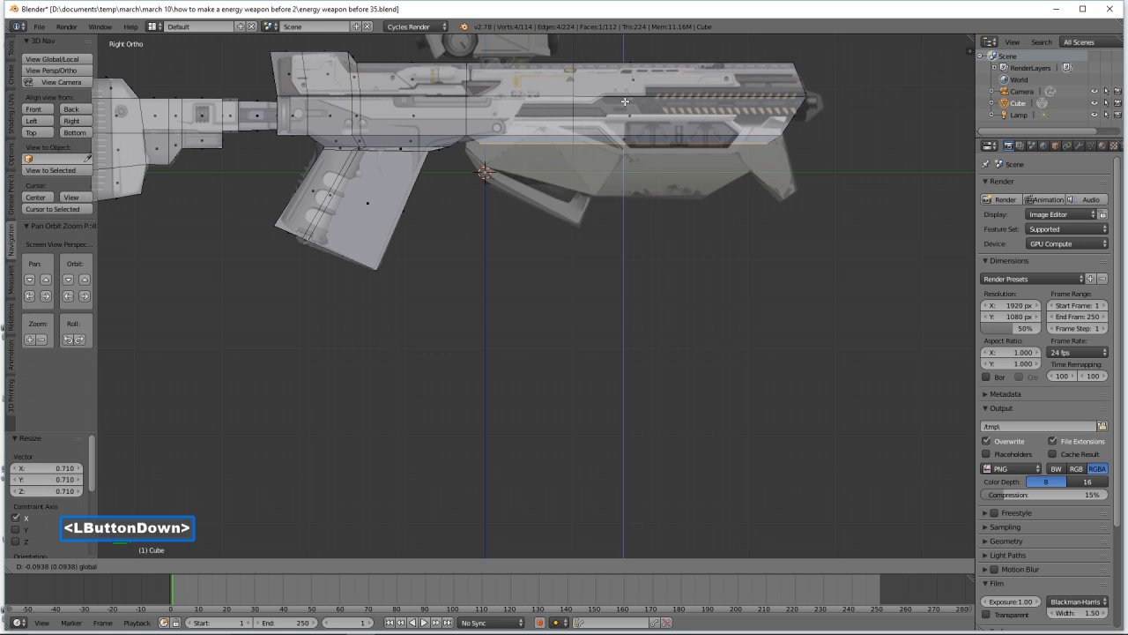
mouse_move(625, 103)
left_mouse_down()
mouse_move(631, 134)
mouse_move(634, 117)
left_mouse_up()
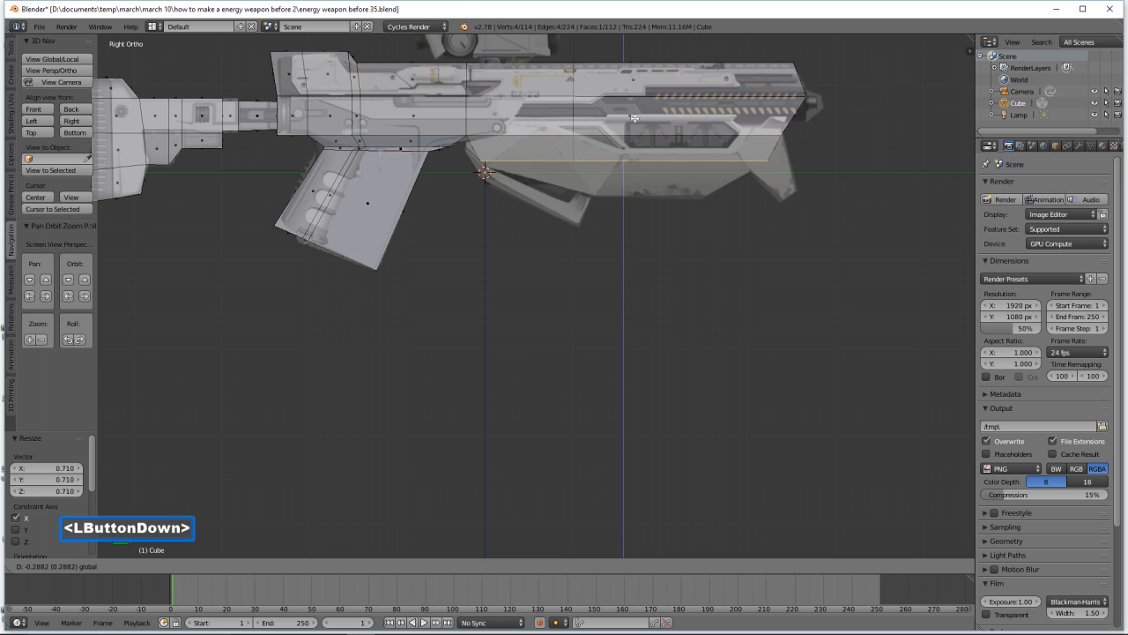
left_click_drag(635, 117, 634, 117)
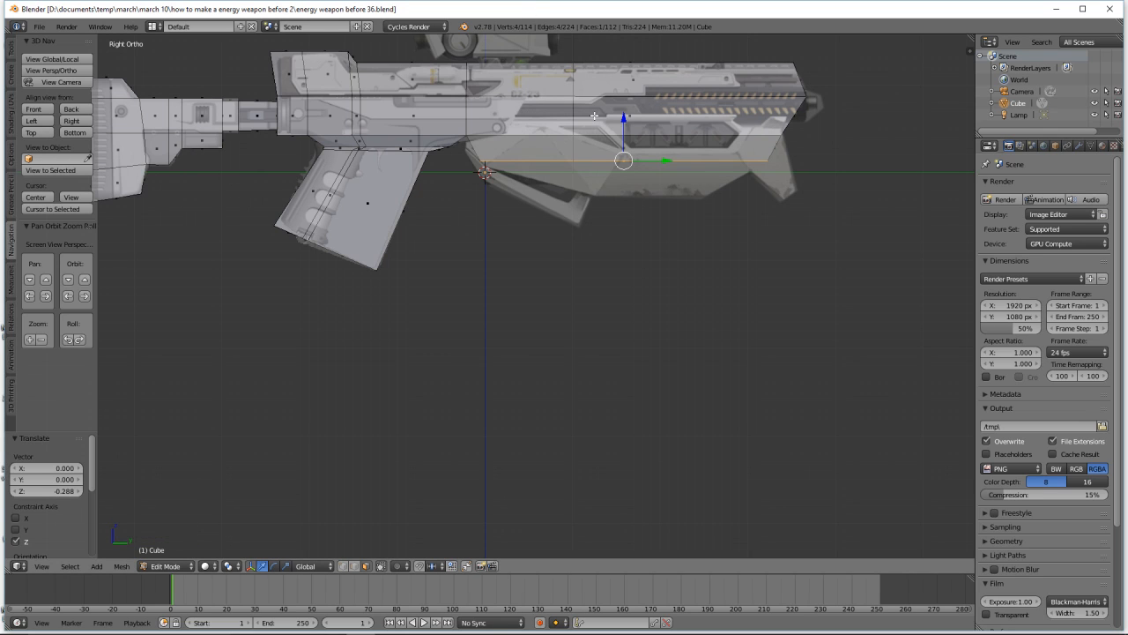
- Add a vertical loop cut through the front body and slide it rearward by about 0.2
key("ctrl")
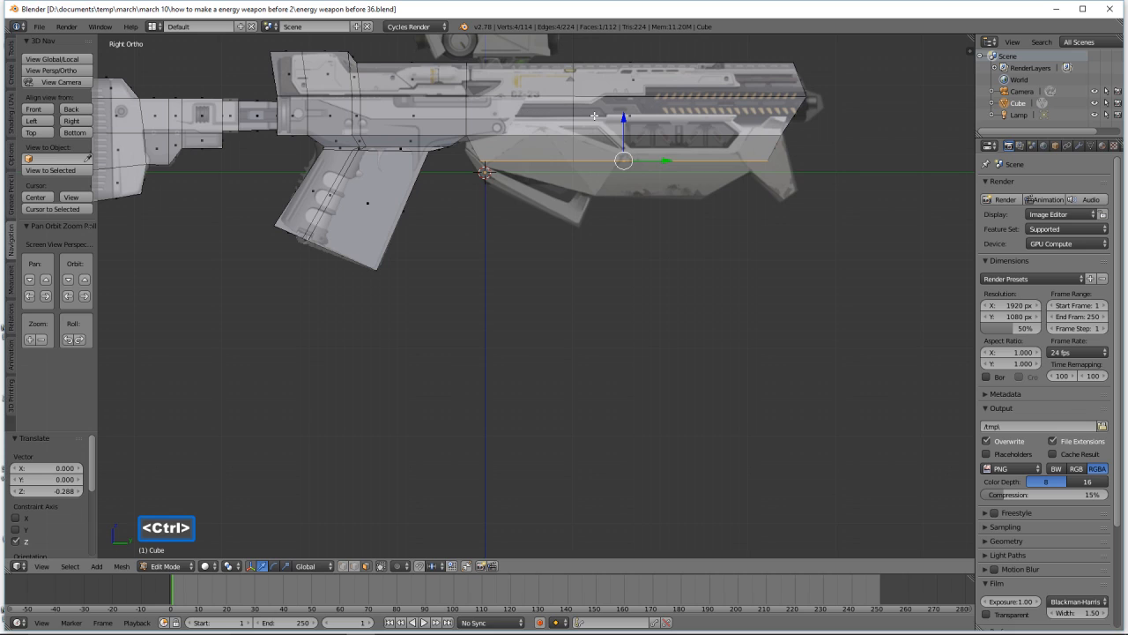
key("ctrl+r")
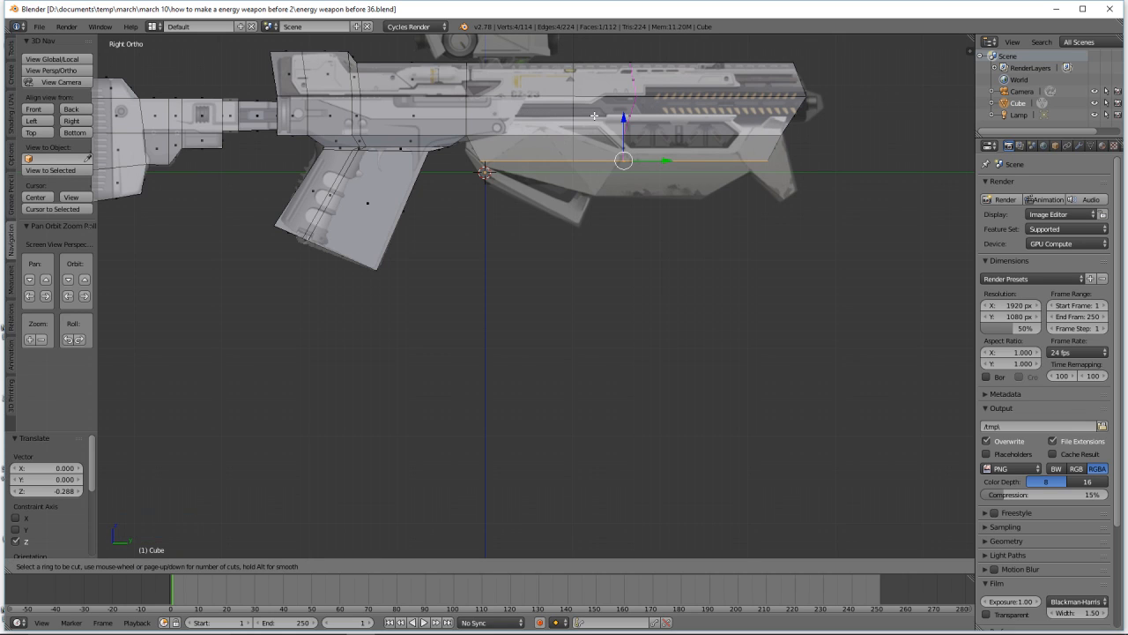
left_click(594, 115)
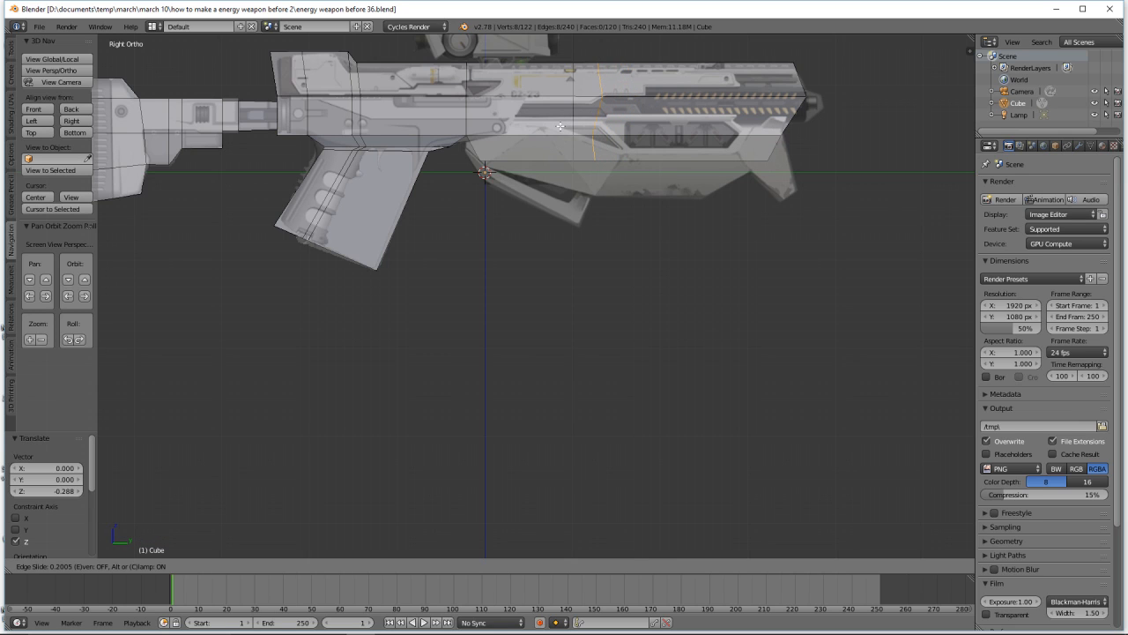
left_click(560, 126)
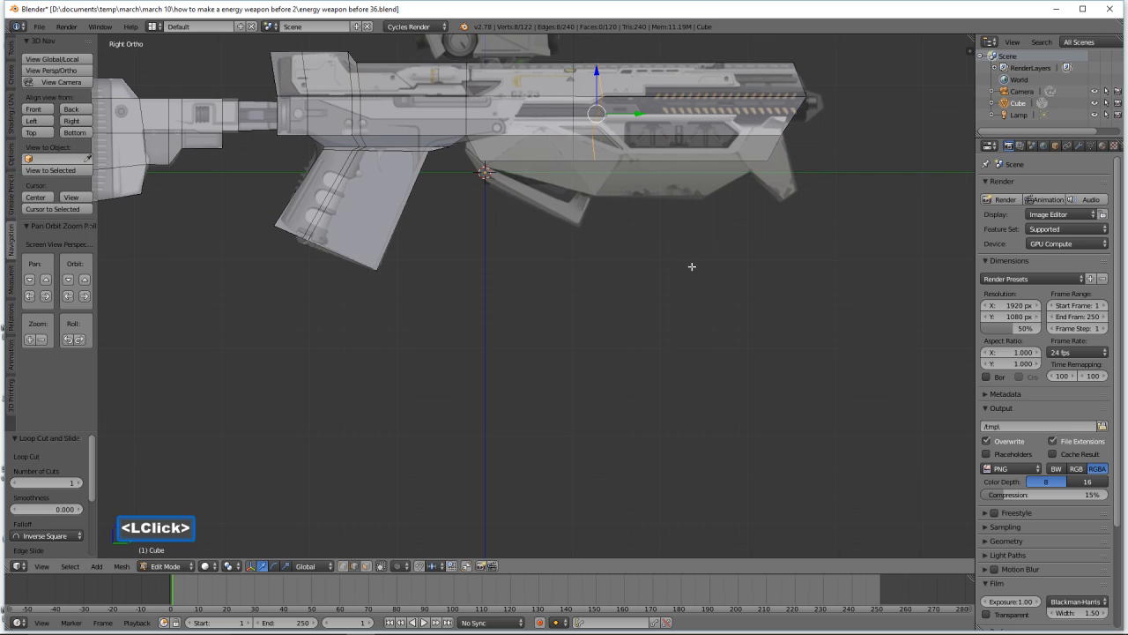
- Straighten the front body's loop cut by scaling it to 0 along Y, then clear the selection
key("s")
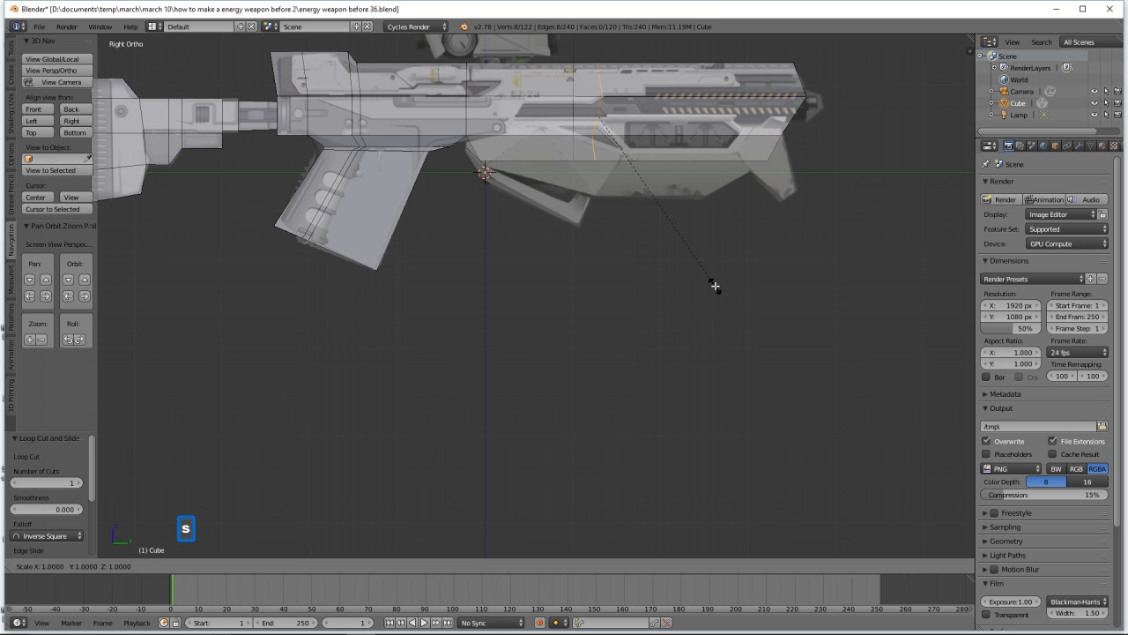
key("y")
key("0")
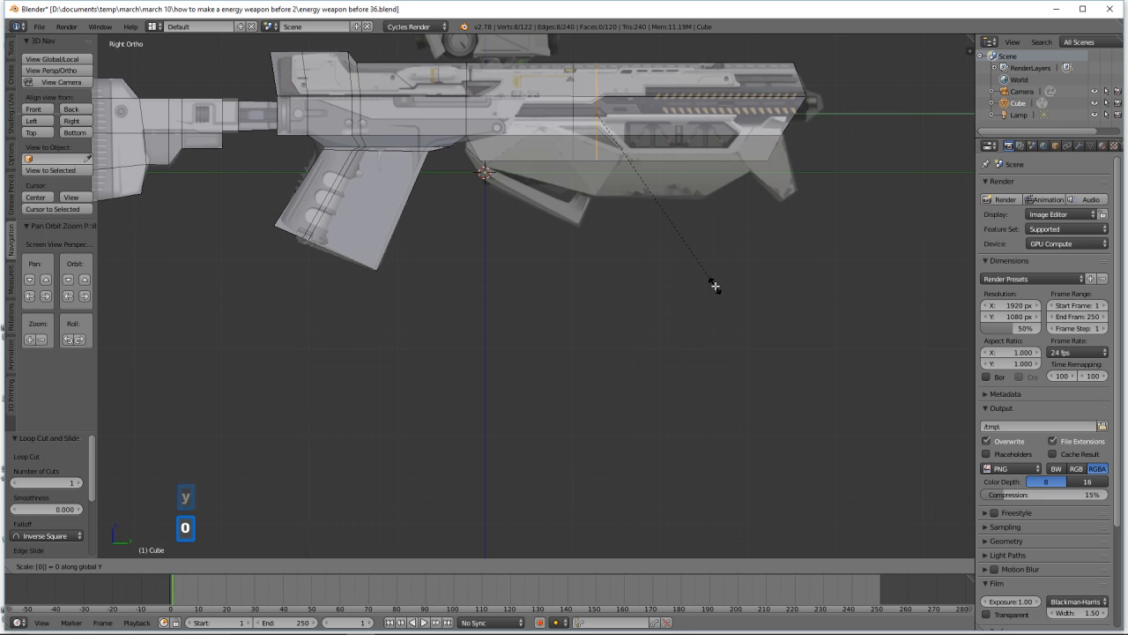
left_click(714, 286)
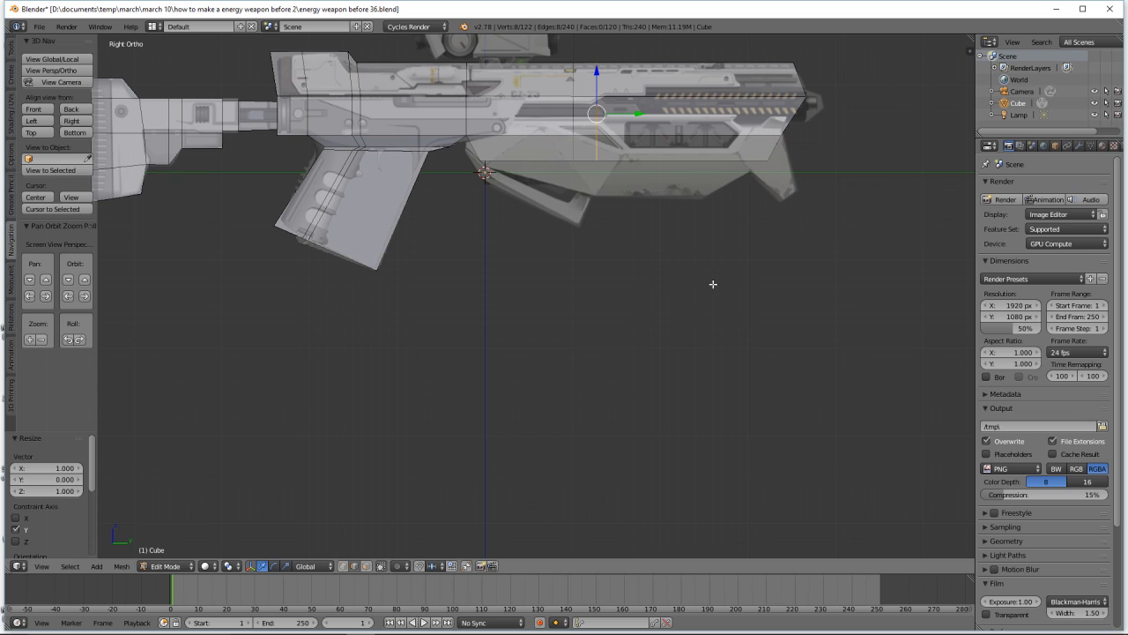
key("a")
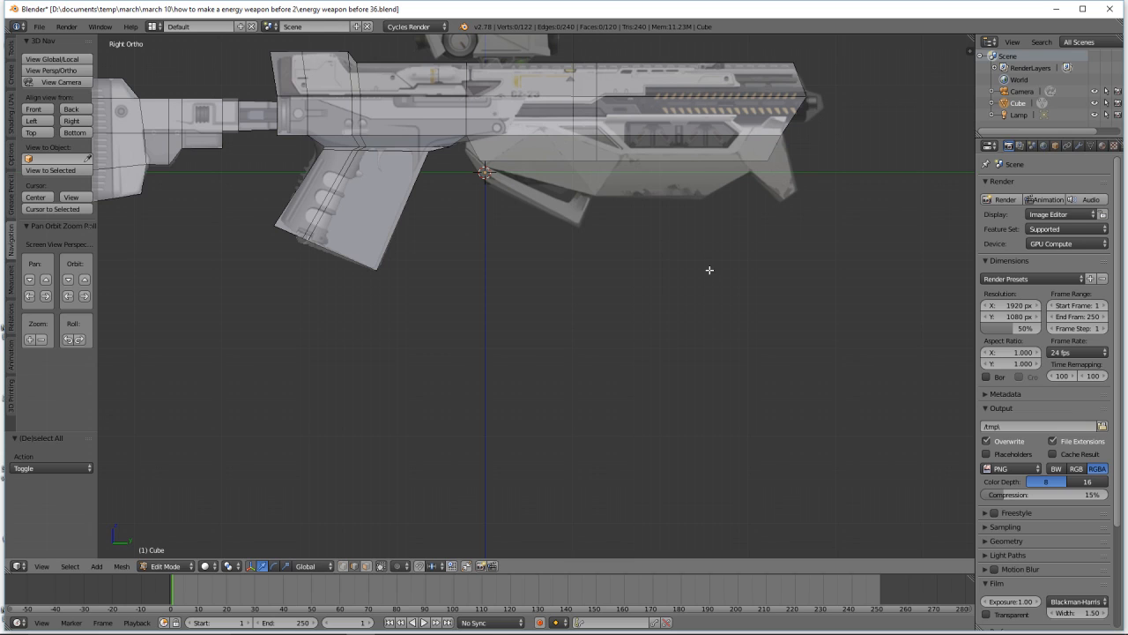
- Add a vertical loop cut through the front body's forward section and slide it forward by about 0.3
key("ctrl")
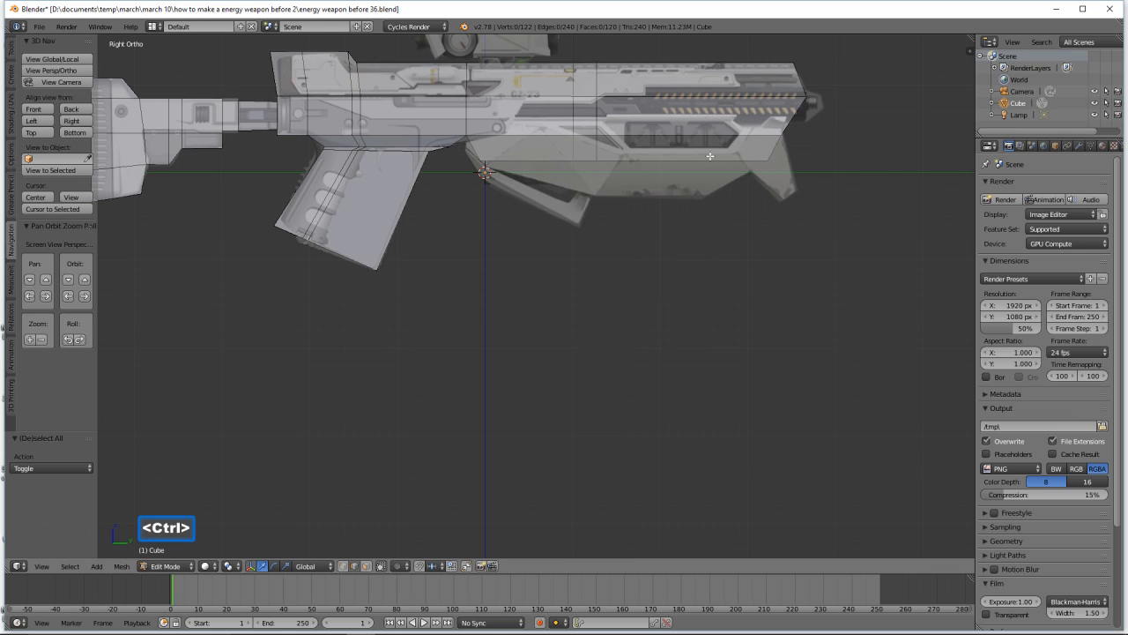
key("ctrl+r")
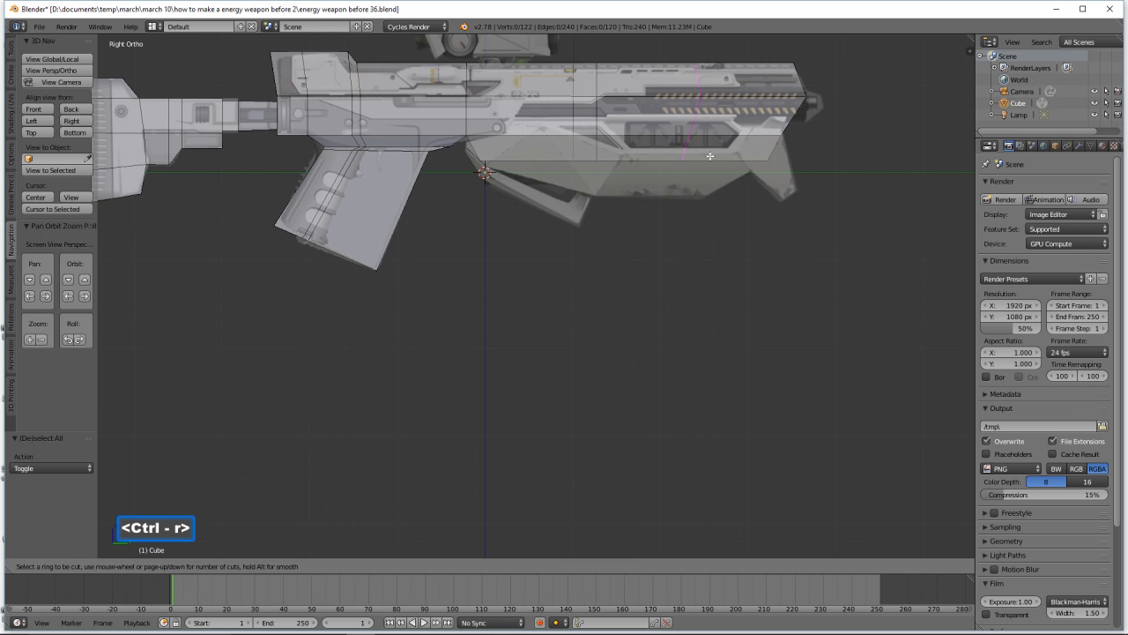
left_click(710, 156)
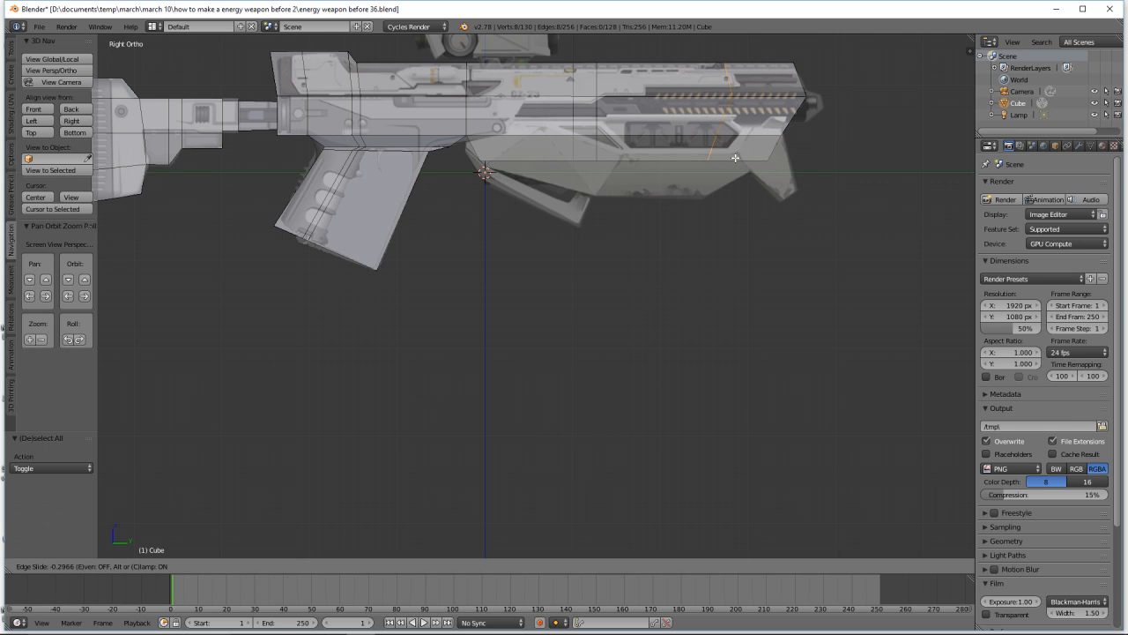
left_click(735, 157)
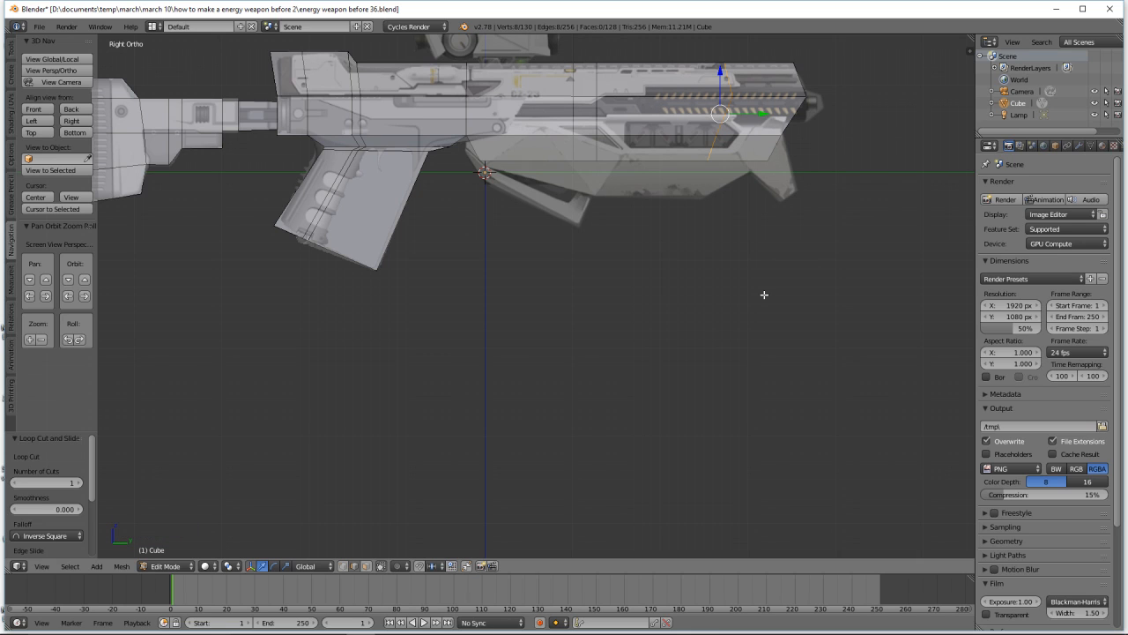
- Straighten the new loop cut by scaling it to 0 along Y, and save as energy weapon before 37.blend
key("s")
key("0")
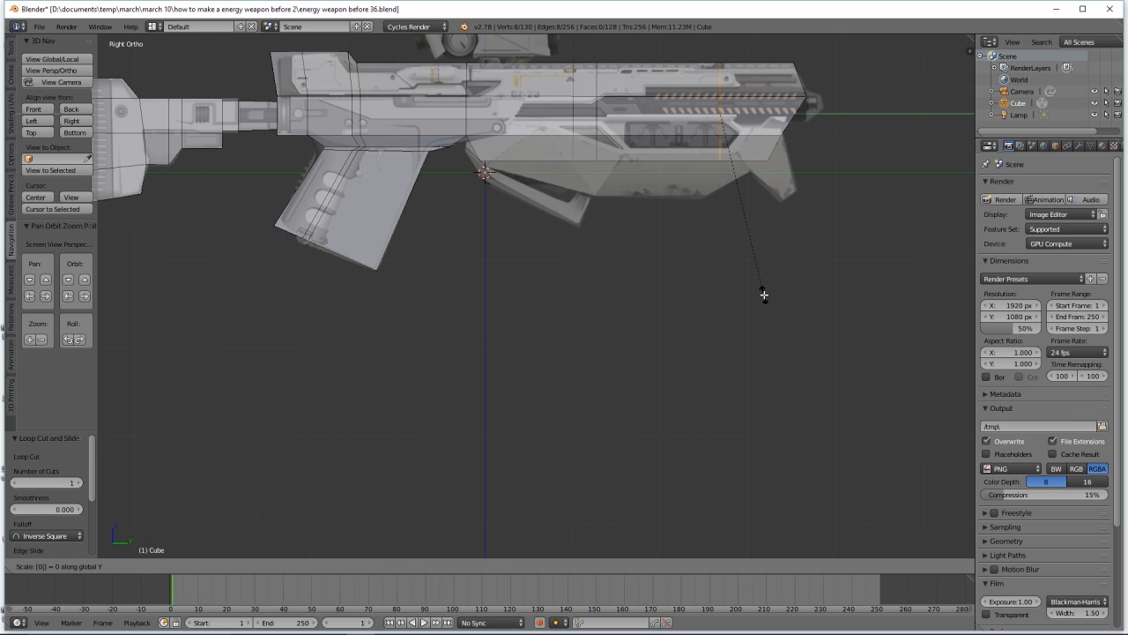
left_click(764, 295)
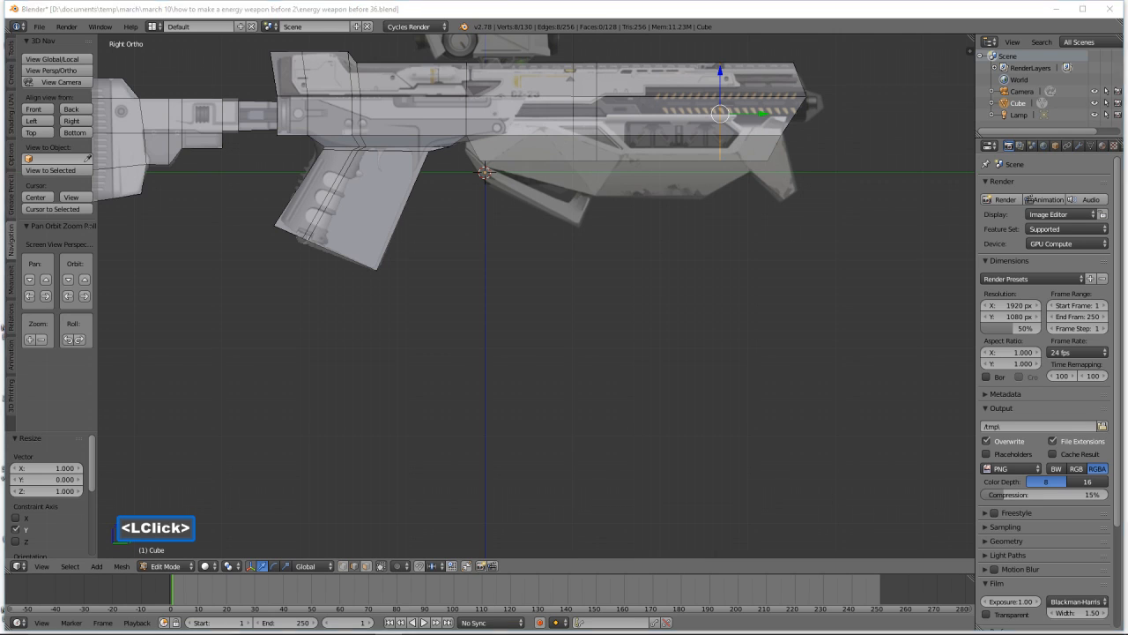
- In wireframe, select the underside vertices between the front body's two loop cuts and lower them about 0.395 along Z
key("z")
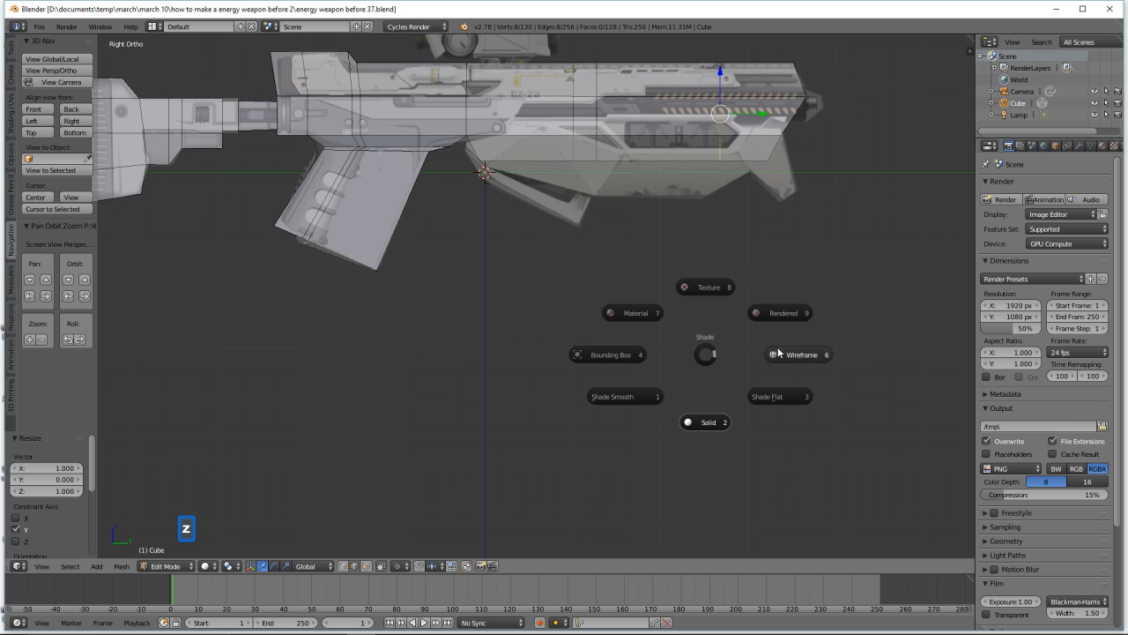
left_click(791, 353)
left_click(344, 566)
key("a")
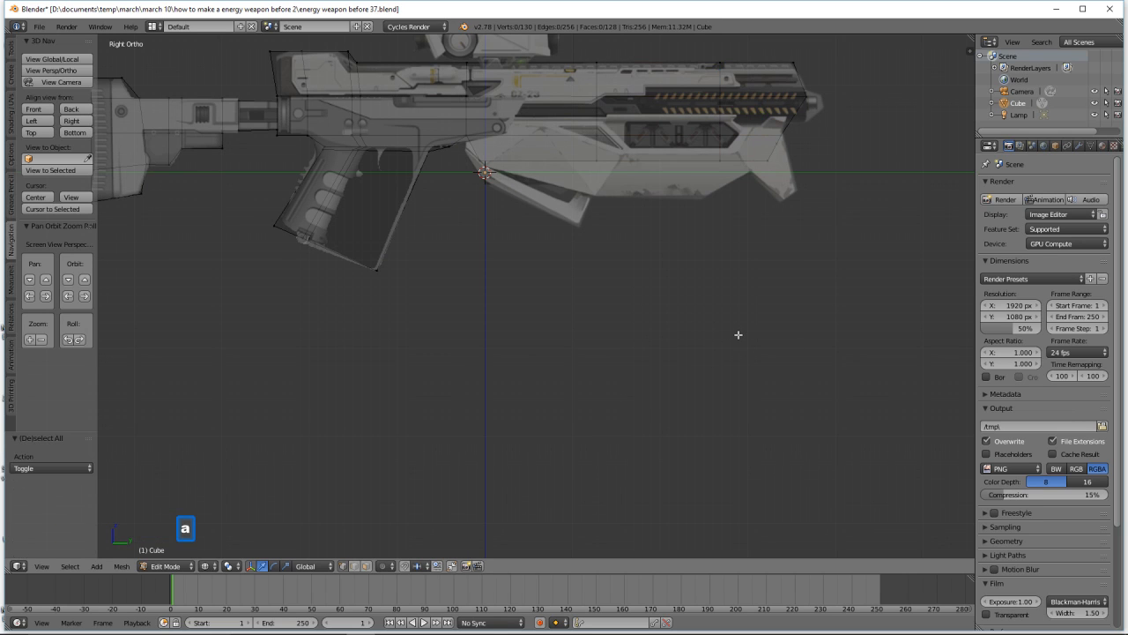
key("b")
left_click_drag(587, 149, 719, 185)
left_click_drag(659, 124, 663, 159)
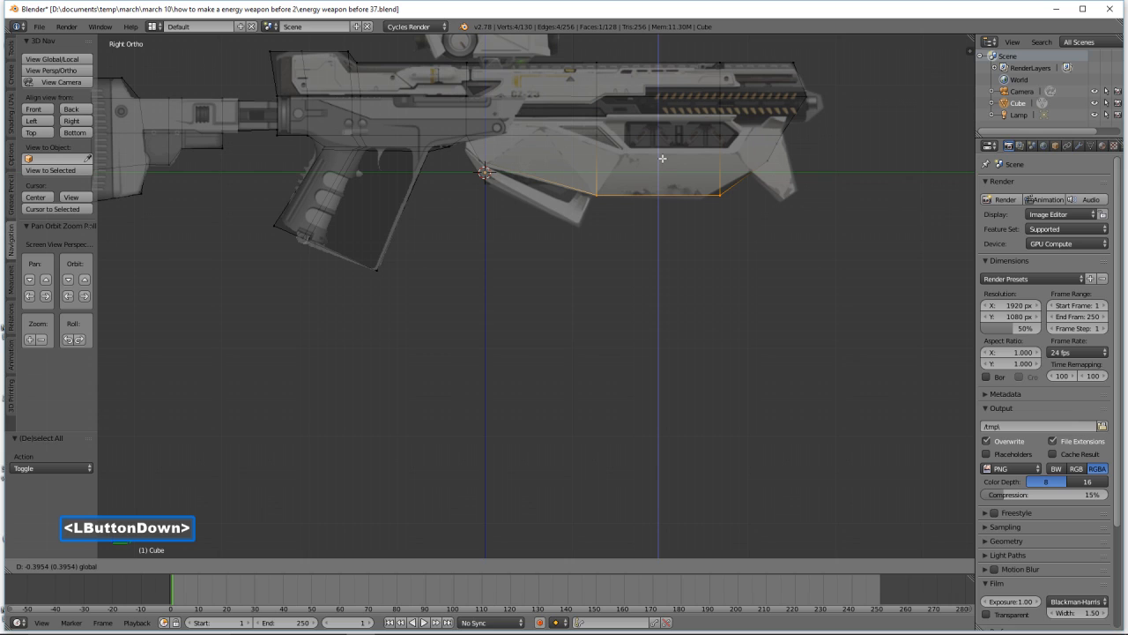
left_click_drag(663, 158, 662, 159)
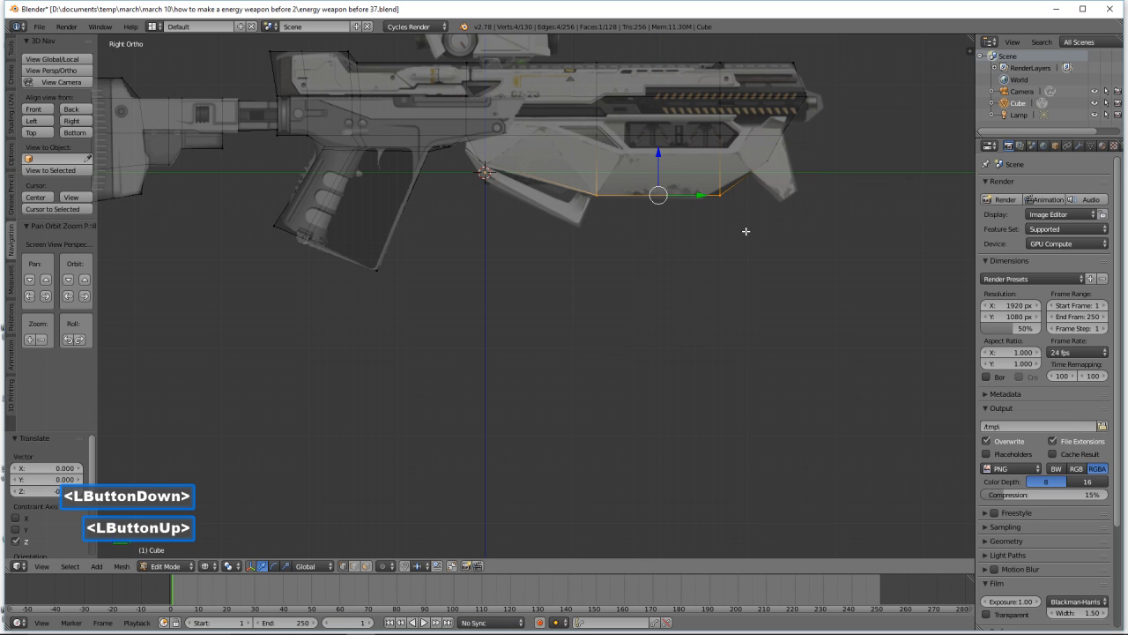
- Move the fore-end's front lower vertices rearward and slightly down to match the reference, then save as energy weapon before 38.blend
key("a")
key("b")
left_click_drag(710, 181, 746, 195)
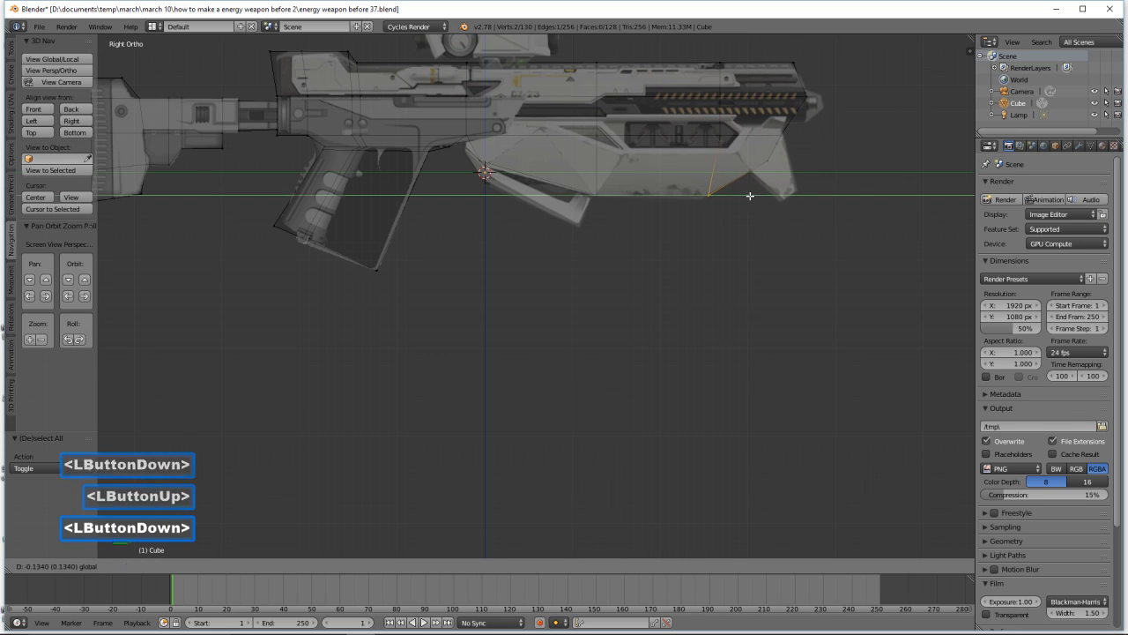
left_click_drag(710, 162, 711, 162)
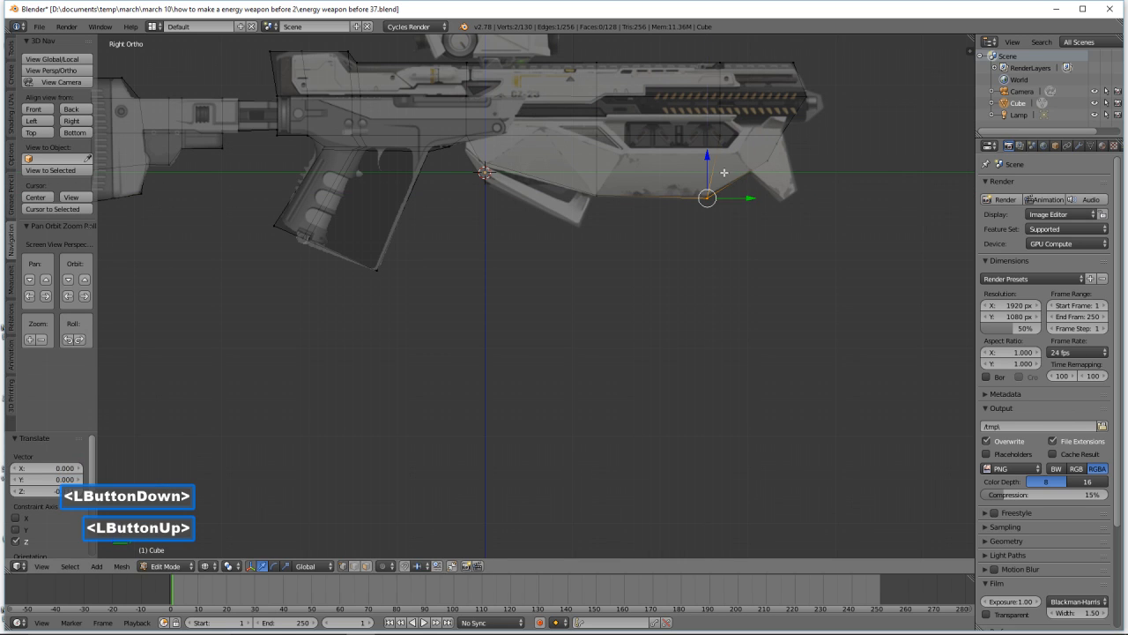
left_click_drag(751, 196, 747, 196)
left_click_drag(697, 166, 697, 166)
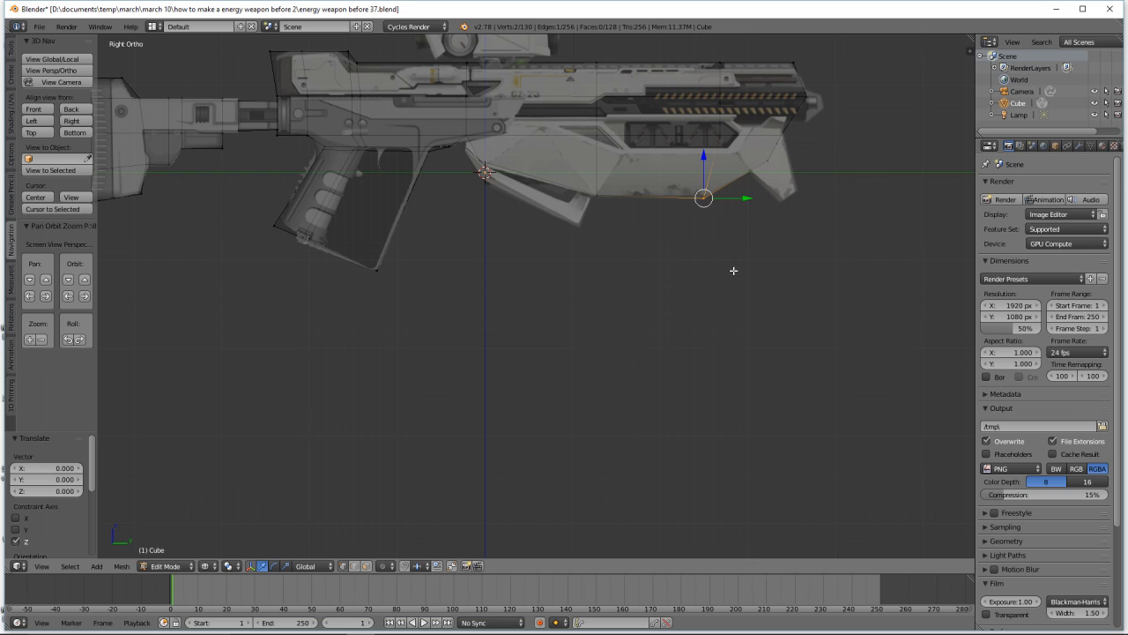
key("a")
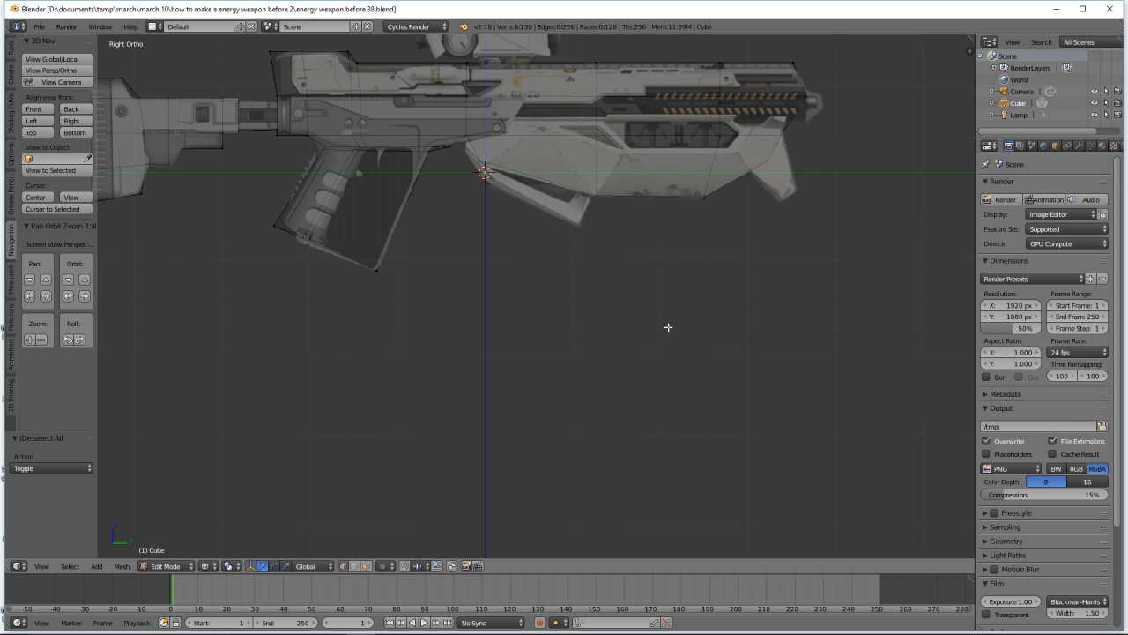
- In solid shading, select the fore-end's rear underside face and save as energy weapon before 39.blend
key("z")
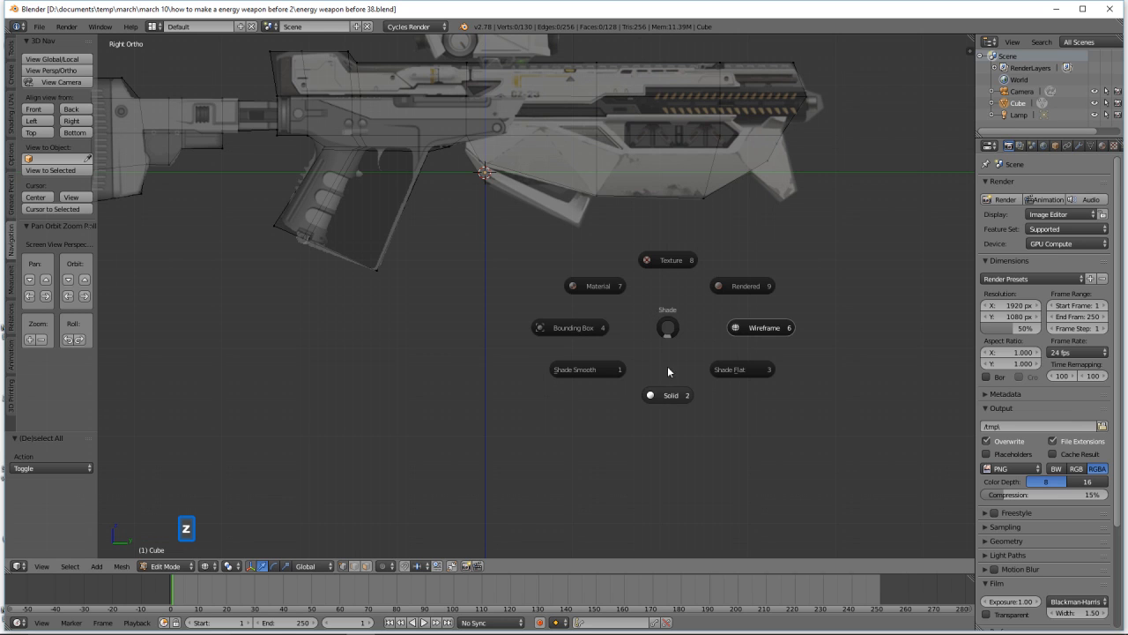
left_click(670, 390)
mouse_move(670, 390)
middle_mouse_down()
mouse_move(649, 408)
mouse_move(635, 297)
middle_mouse_up()
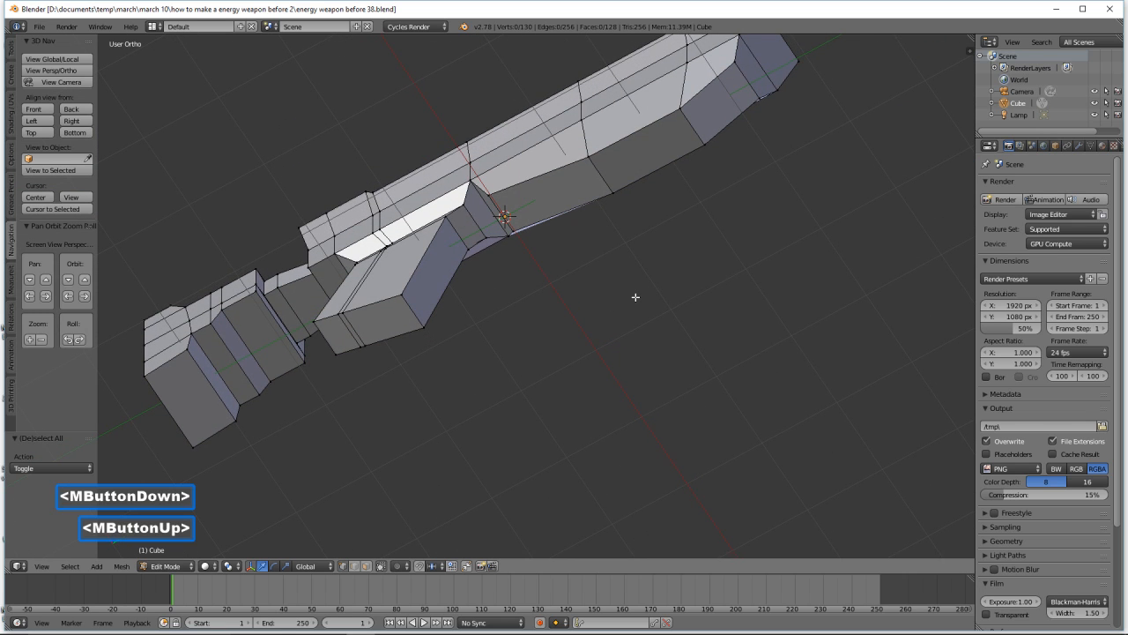
left_click(366, 565)
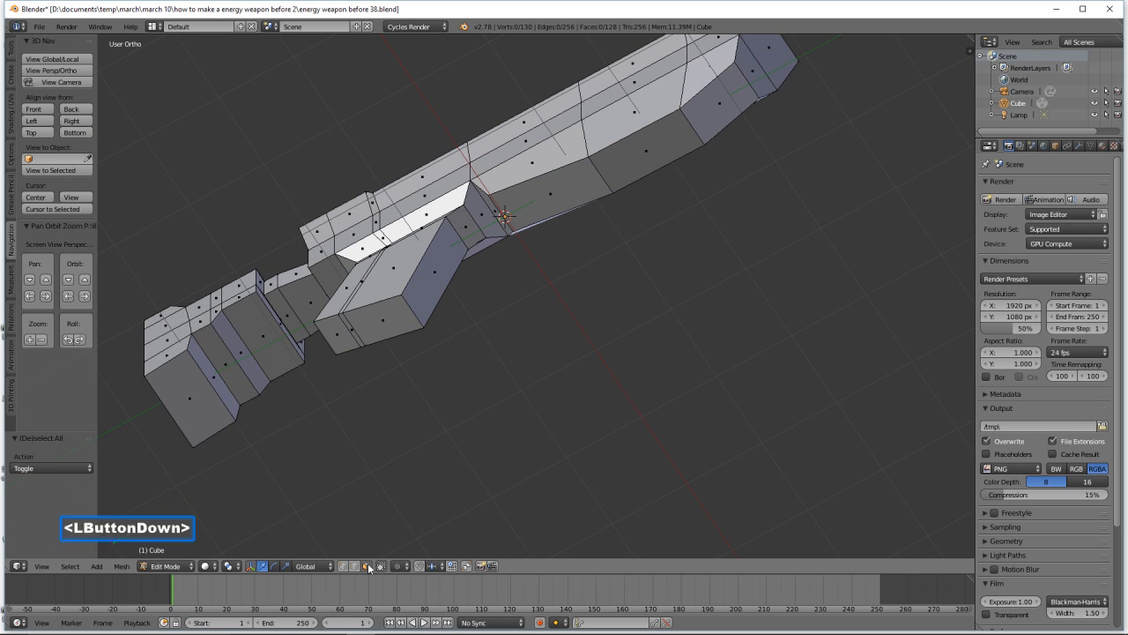
left_click(556, 193)
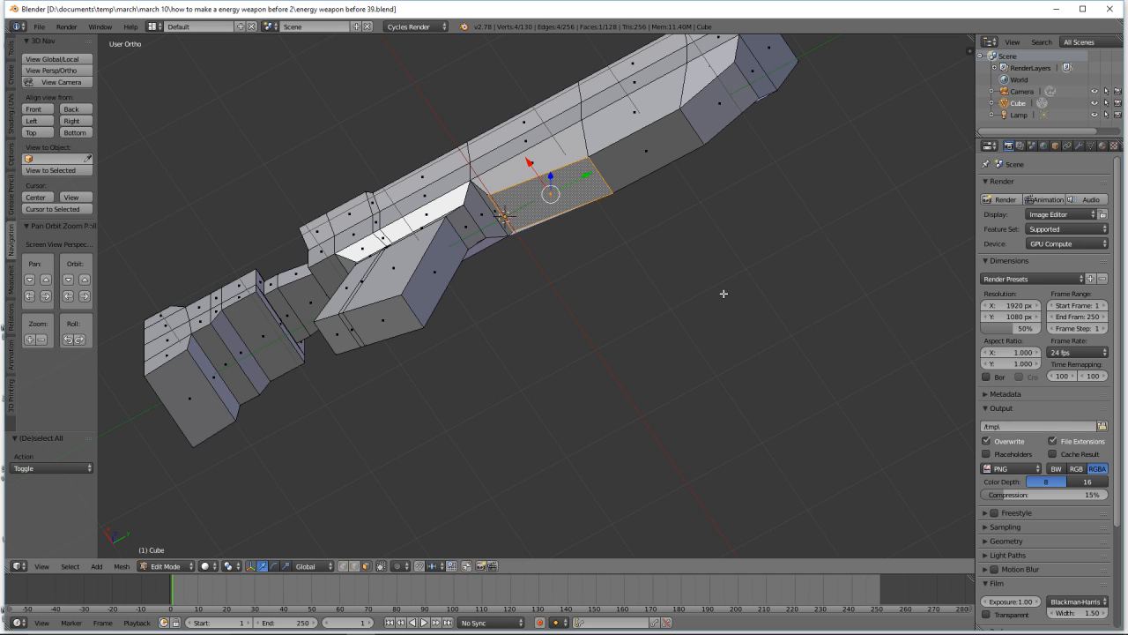
- Extrude the selected underside face in place, scaling it to 0.875 overall and then to 0.638 along X
key("e")
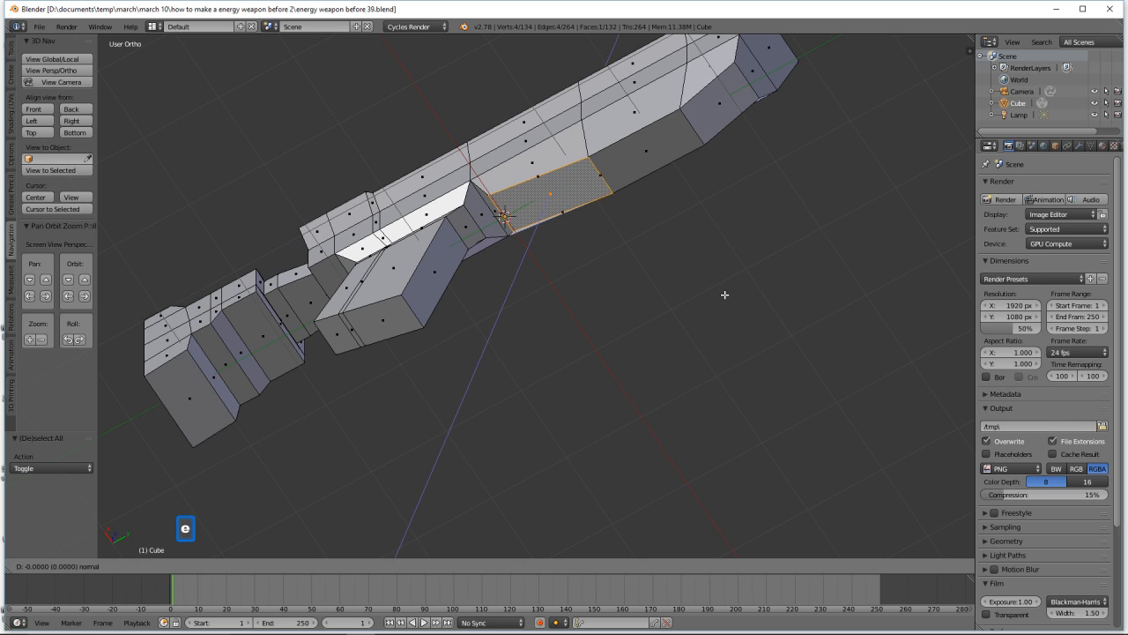
right_click(724, 295)
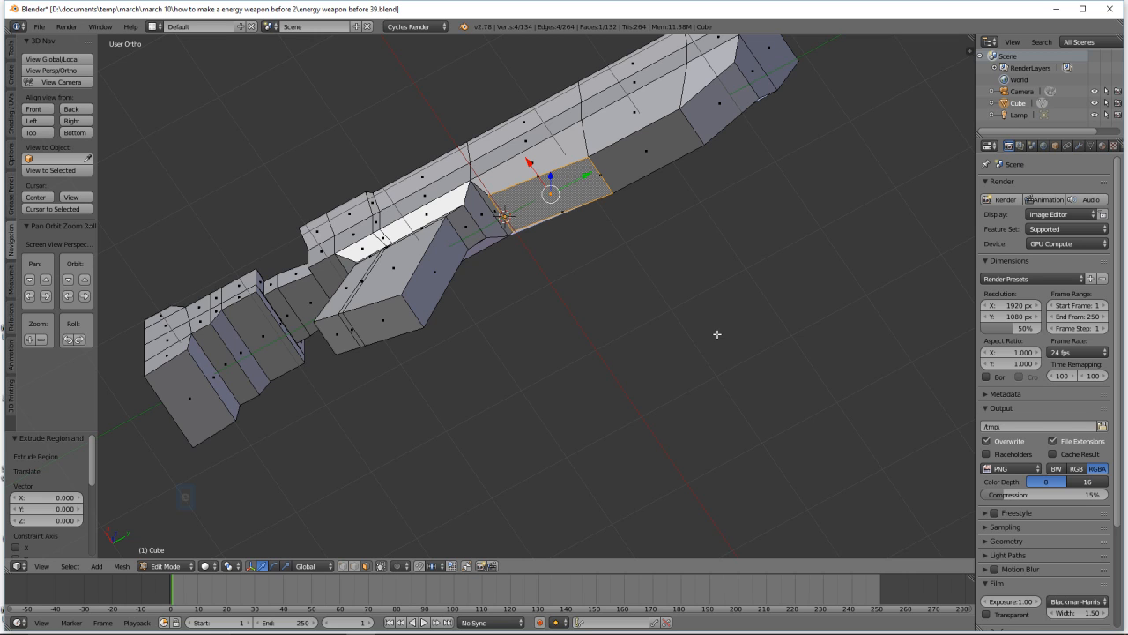
key("s")
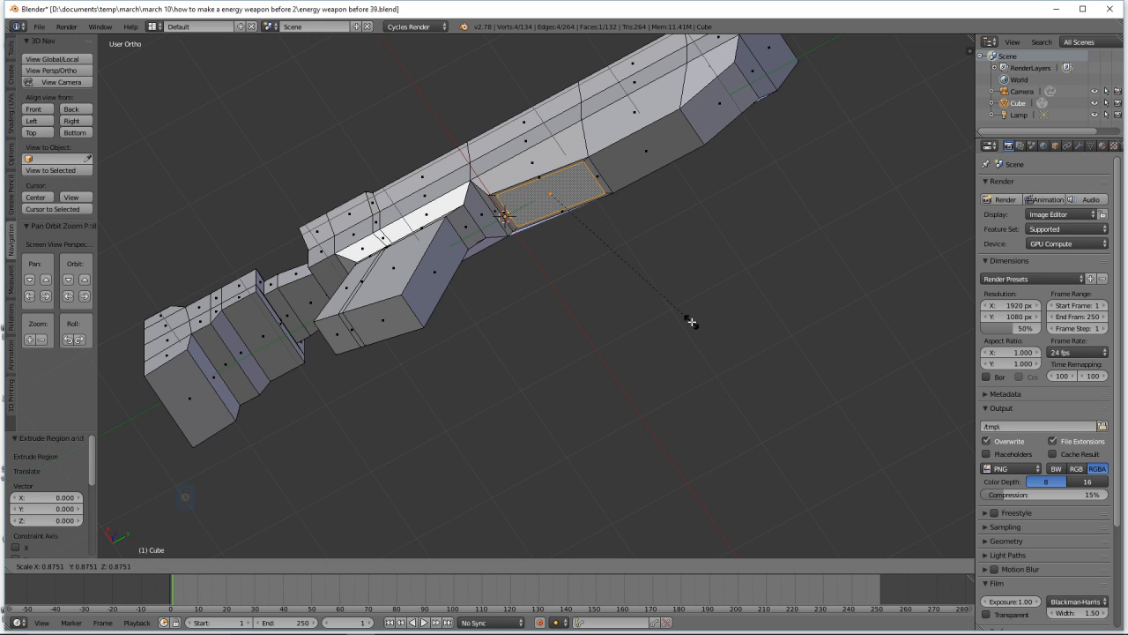
left_click(691, 323)
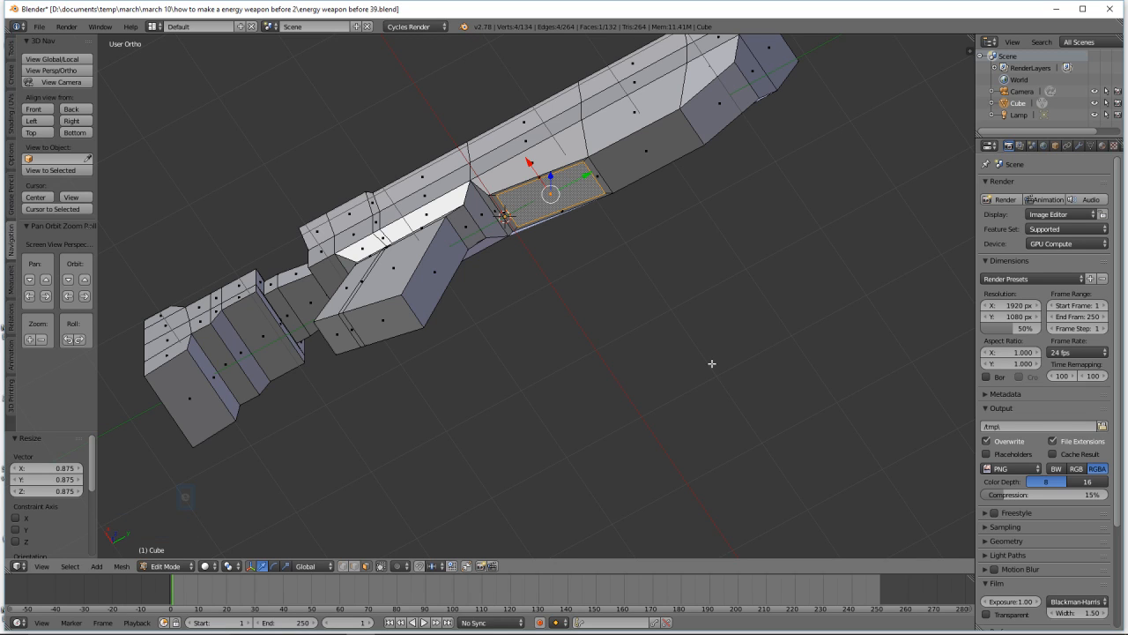
key("s")
key("x")
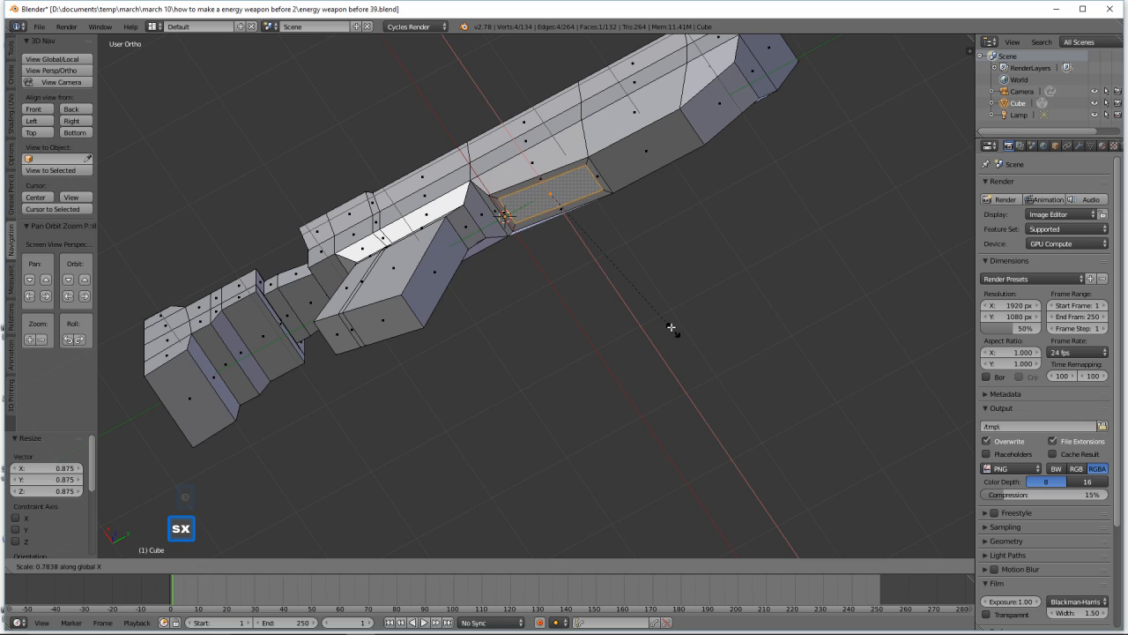
left_click(649, 304)
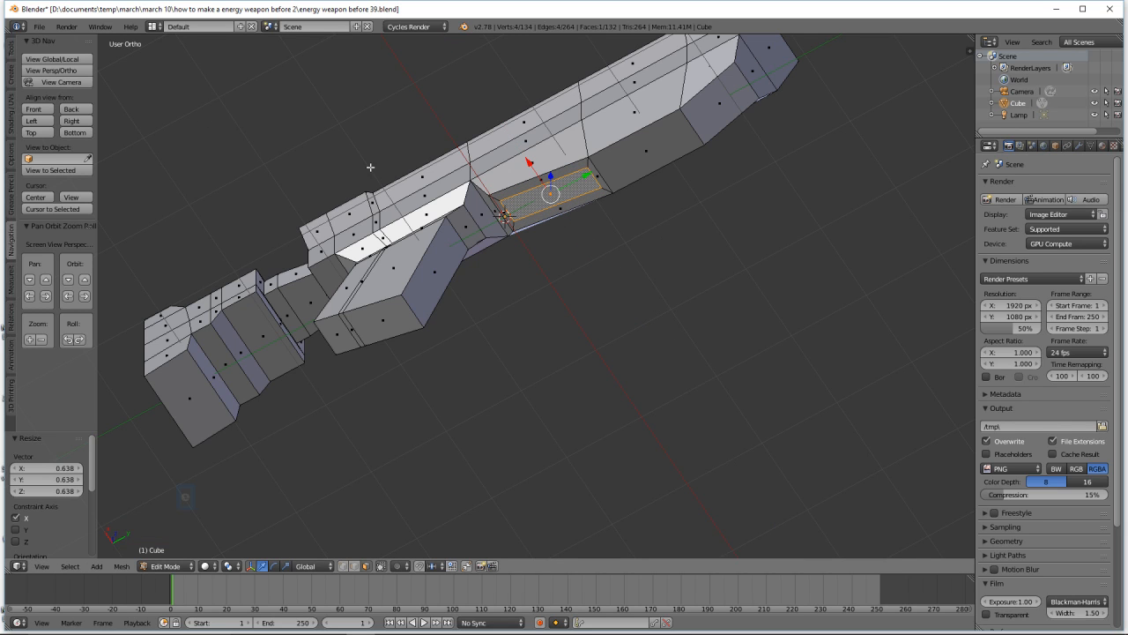
- In right view, lower the extruded face along Z and rotate it 10.369° to follow the reference's angled foregrip
left_click(88, 121)
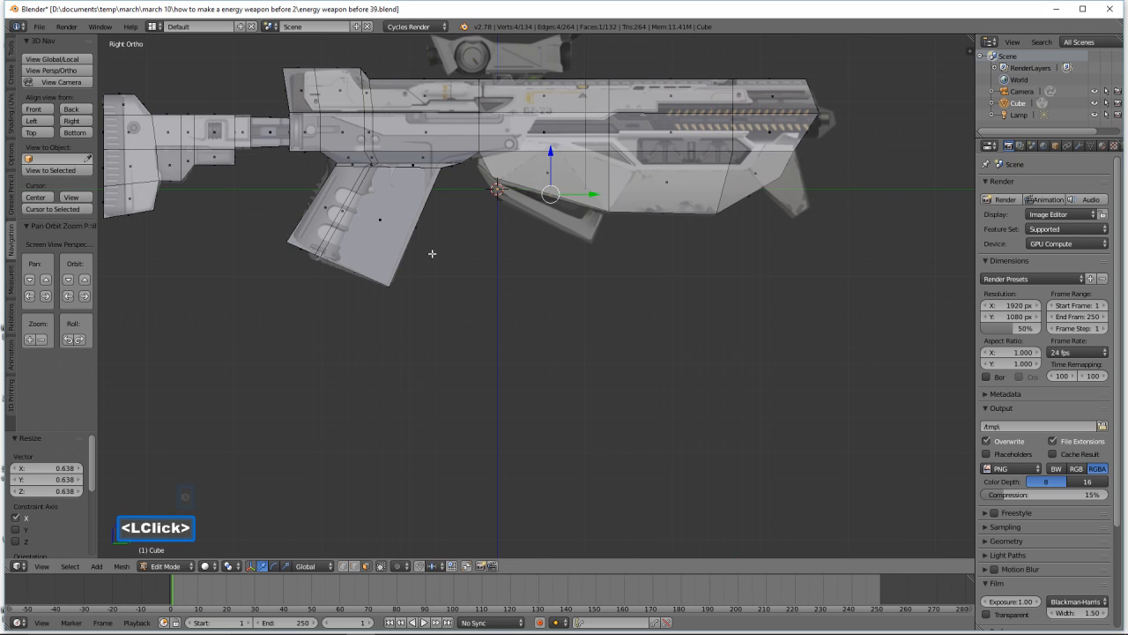
left_click_drag(550, 151, 538, 176)
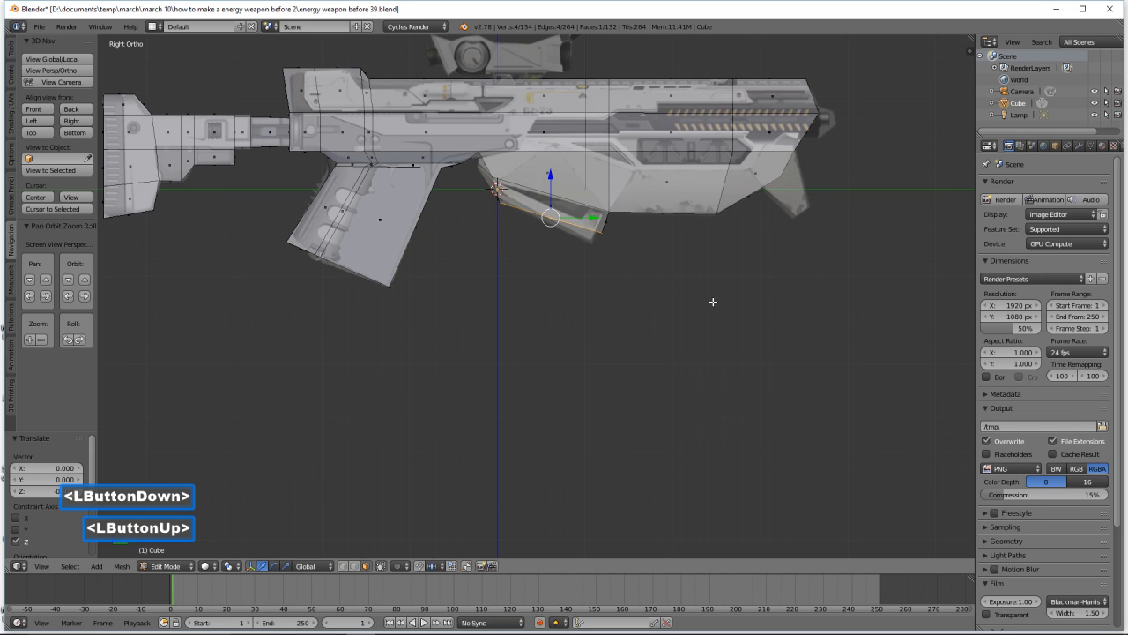
key("r")
left_click(684, 320)
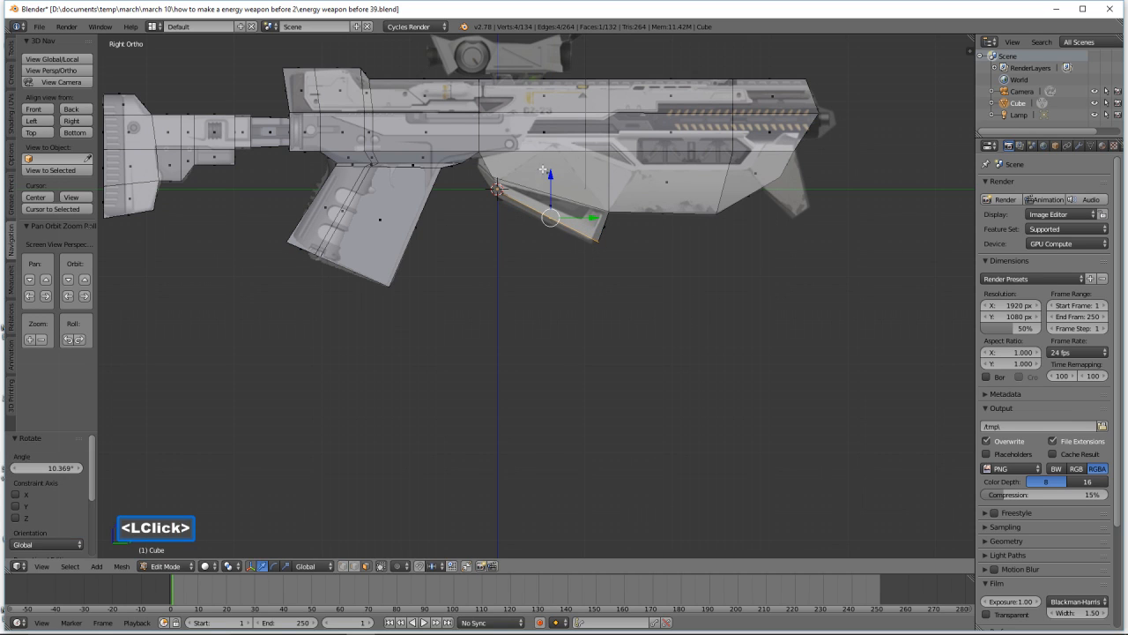
- Align the extruded face with the foregrip's lower edge, shifting it -0.087 along Y and finishing with a 0.054 raise along Z
left_click_drag(548, 172, 550, 183)
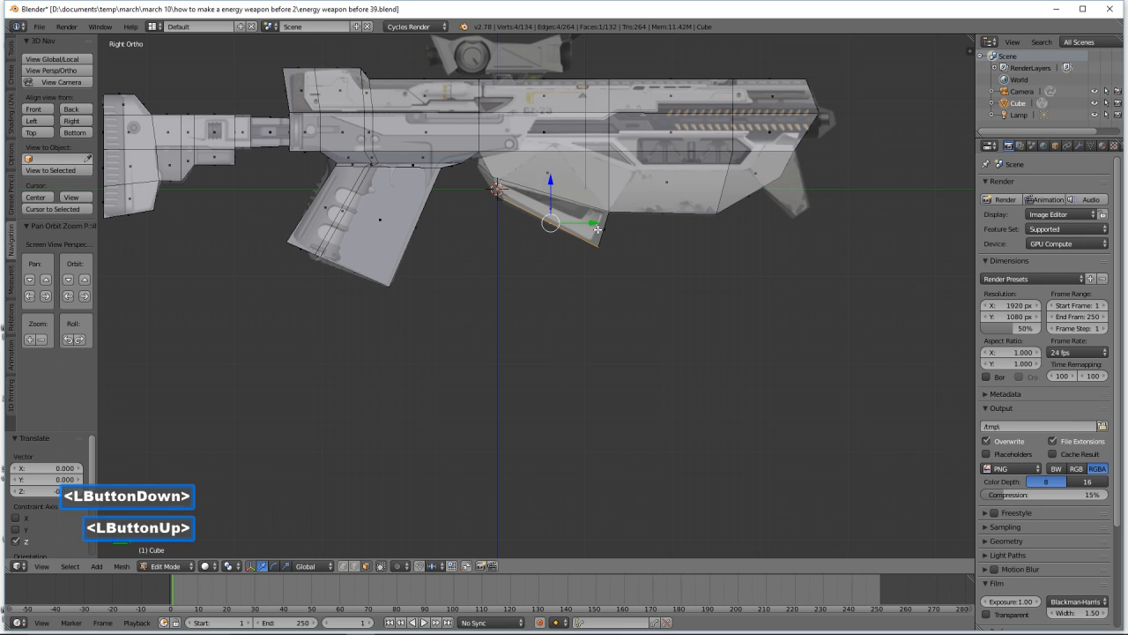
left_click_drag(595, 226, 586, 225)
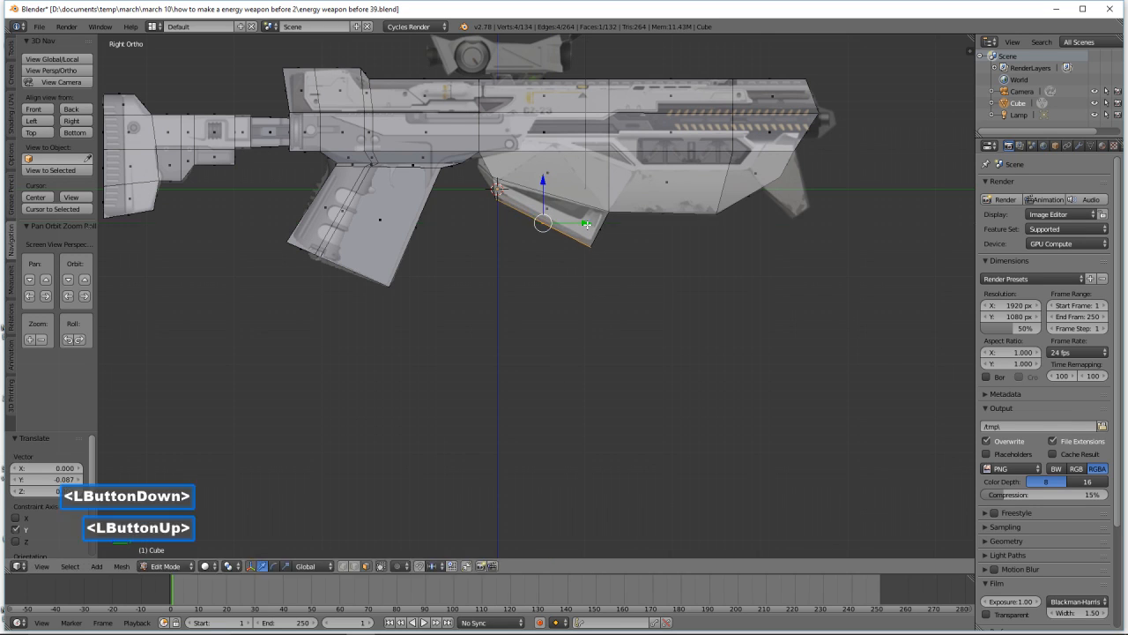
left_click_drag(545, 180, 544, 174)
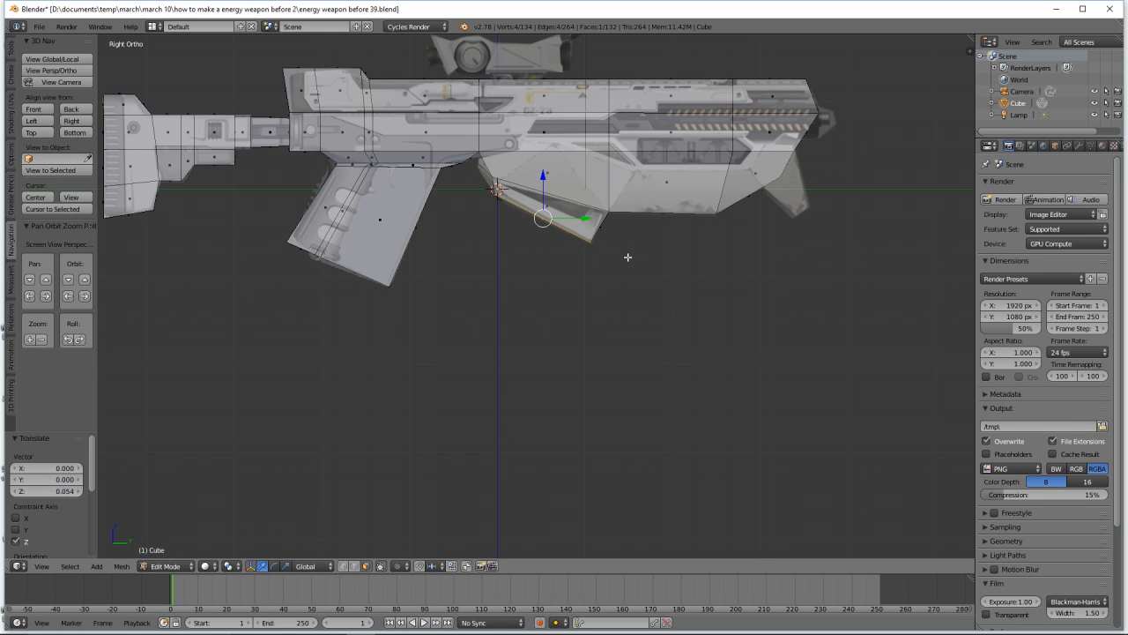
- In wireframe, move the fore-end's rear lower corner vertices onto the reference outline, ending with -0.013 along Y, and save as energy weapon before 40.blend
middle_click_drag(665, 299, 695, 383, "ctrl")
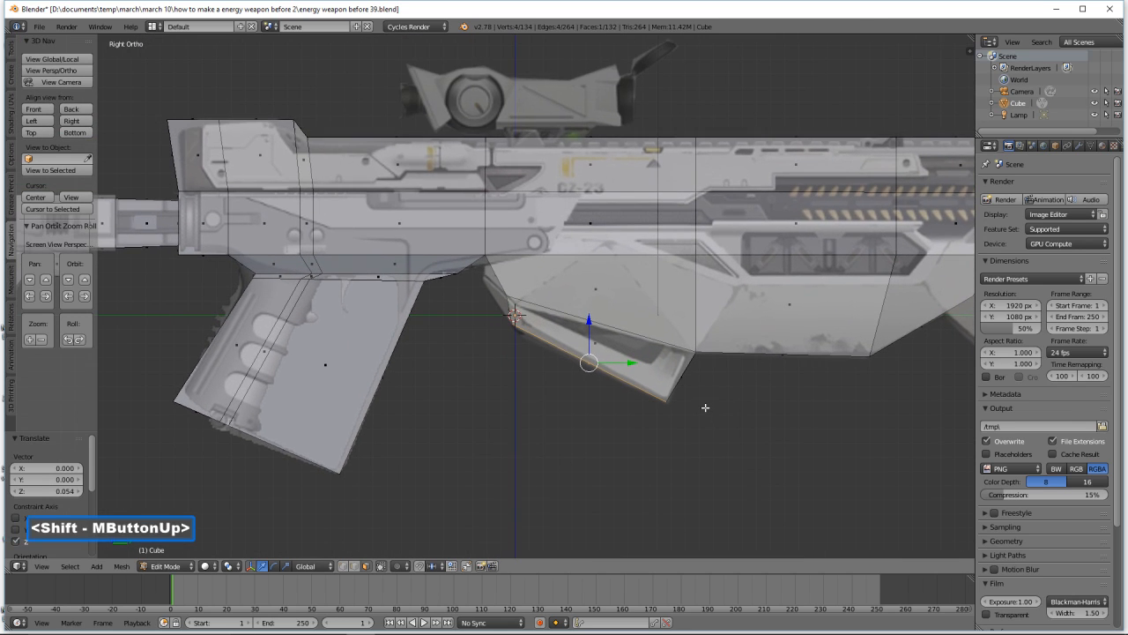
middle_click_drag(740, 432, 728, 370, "ctrl")
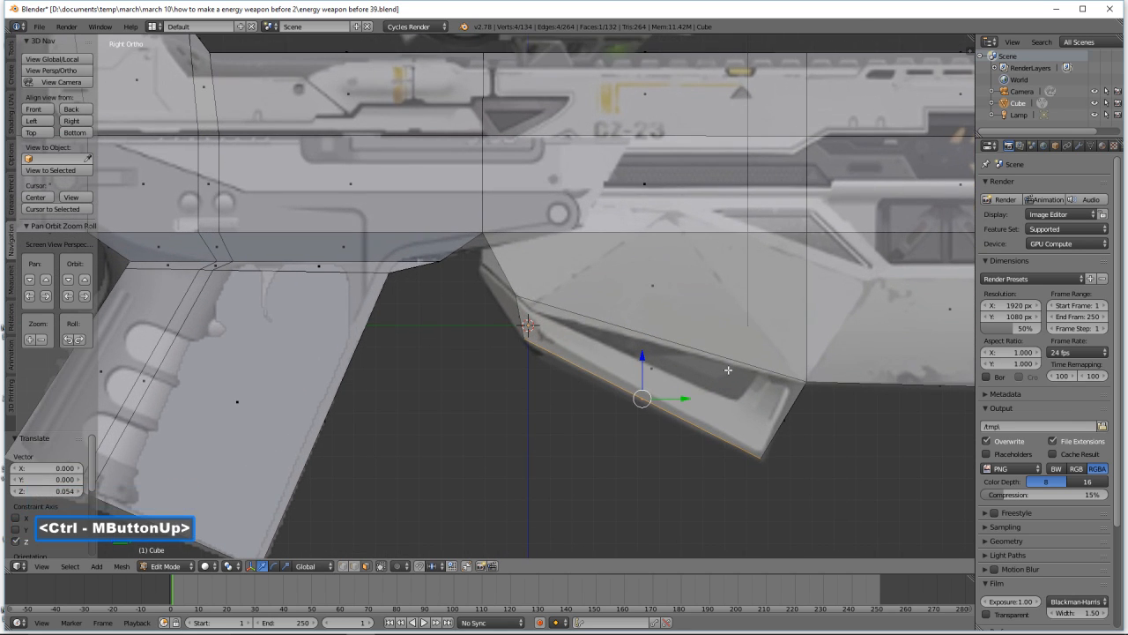
key("a")
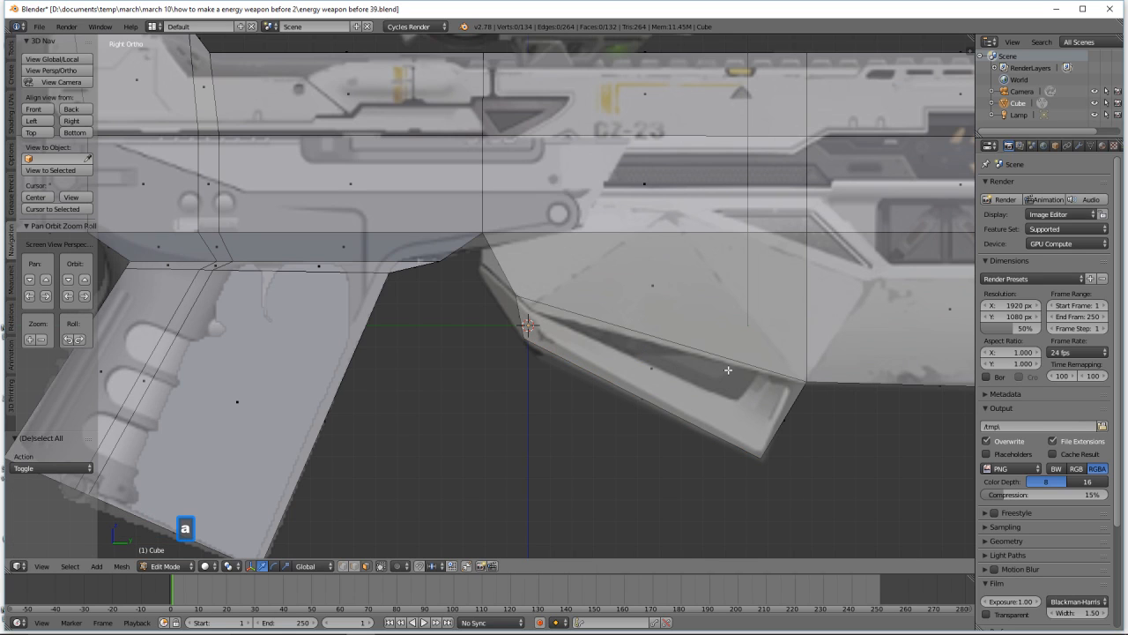
left_click(353, 566)
key("z")
left_click(685, 473)
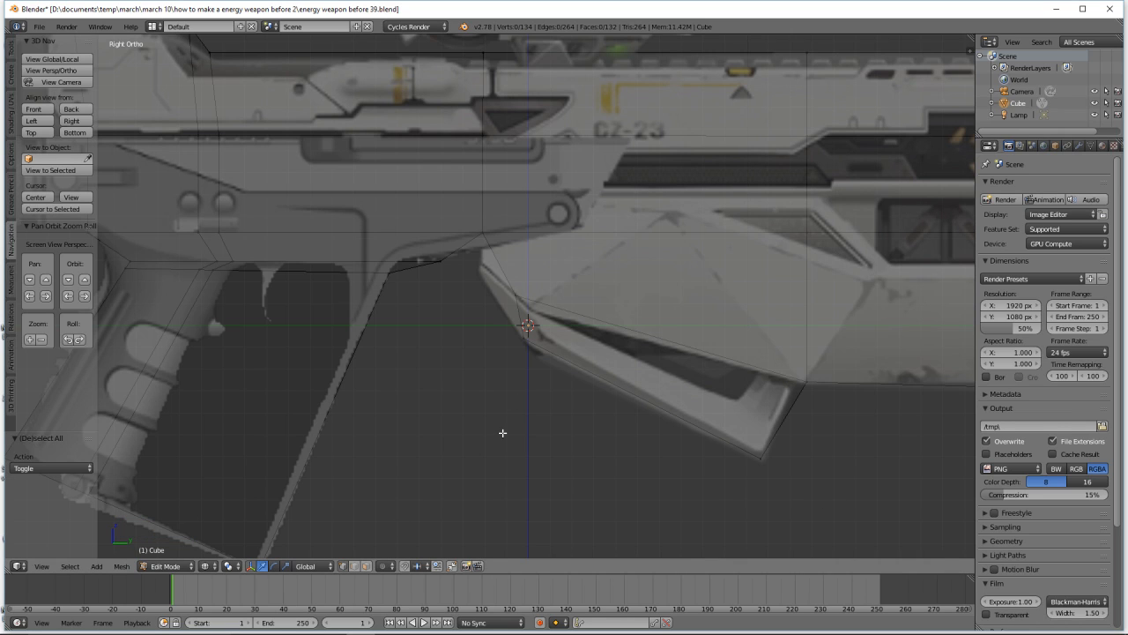
key("b")
left_click_drag(496, 281, 492, 240)
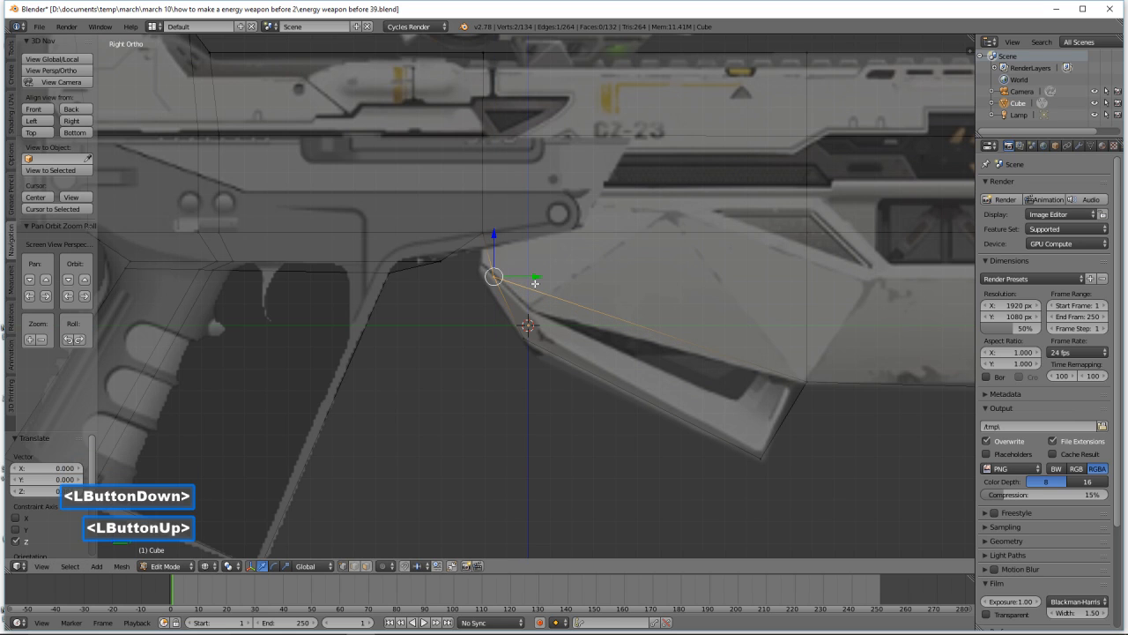
mouse_move(534, 278)
left_mouse_down()
mouse_move(484, 240)
mouse_move(520, 270)
left_mouse_up()
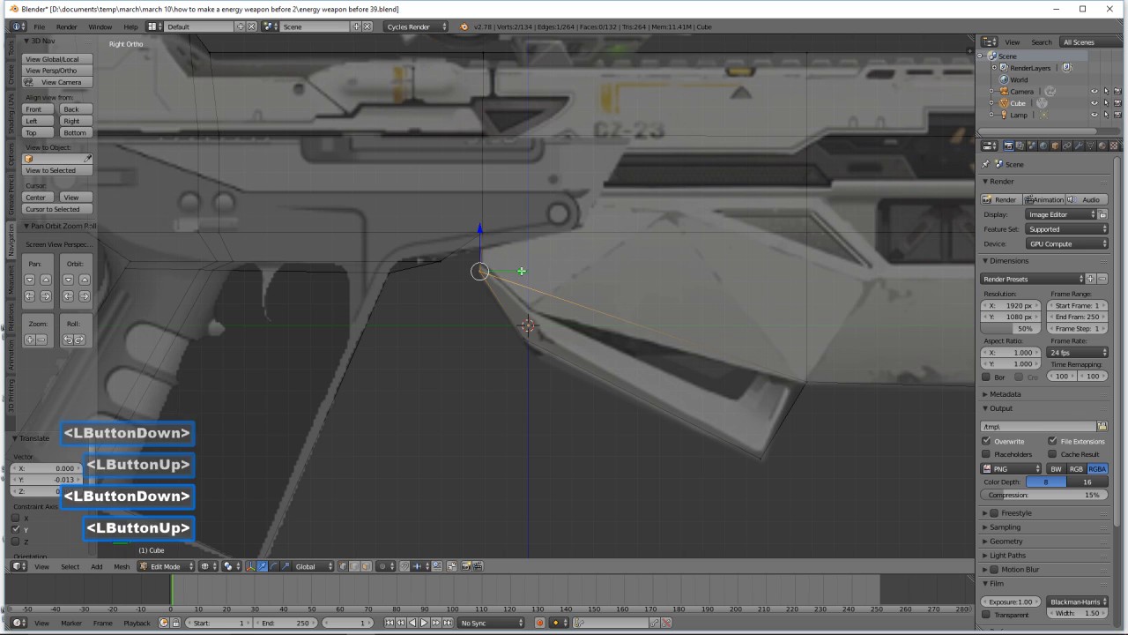
key("a")
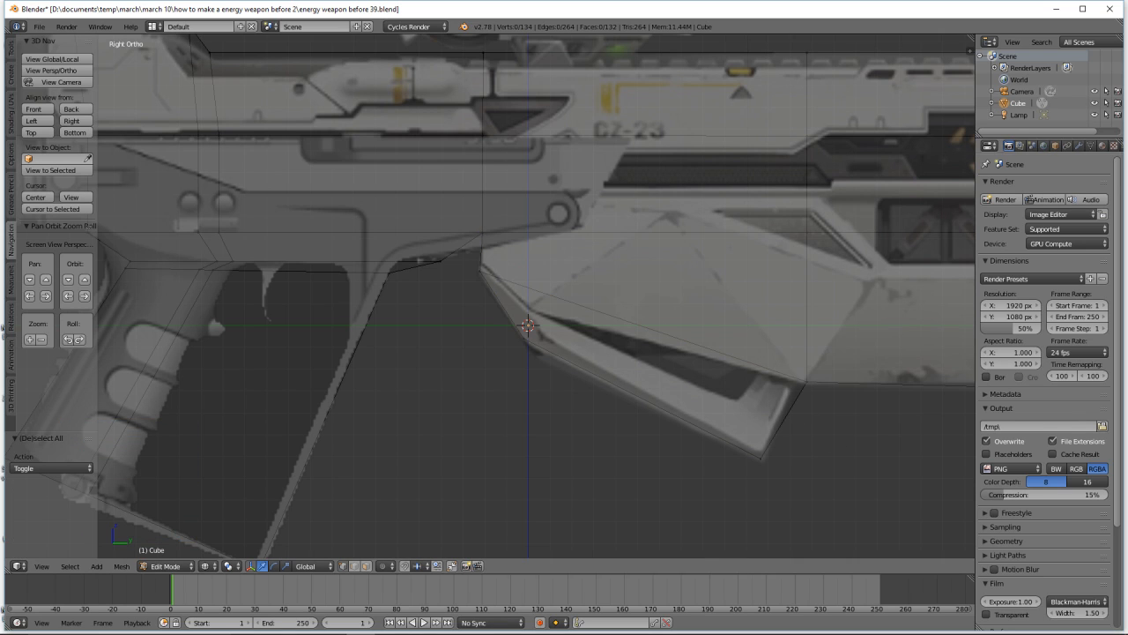
left_click(726, 10)
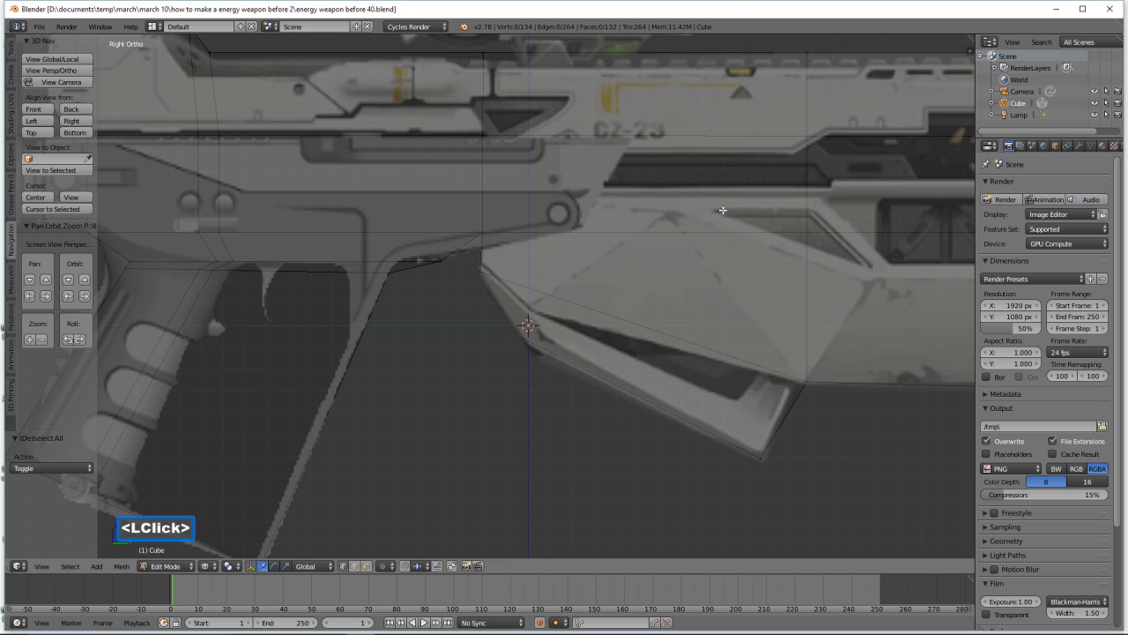
- In solid shading and right view, add one loop cut through the weapon's front section and slide it forward by -0.4646
key("ctrl")
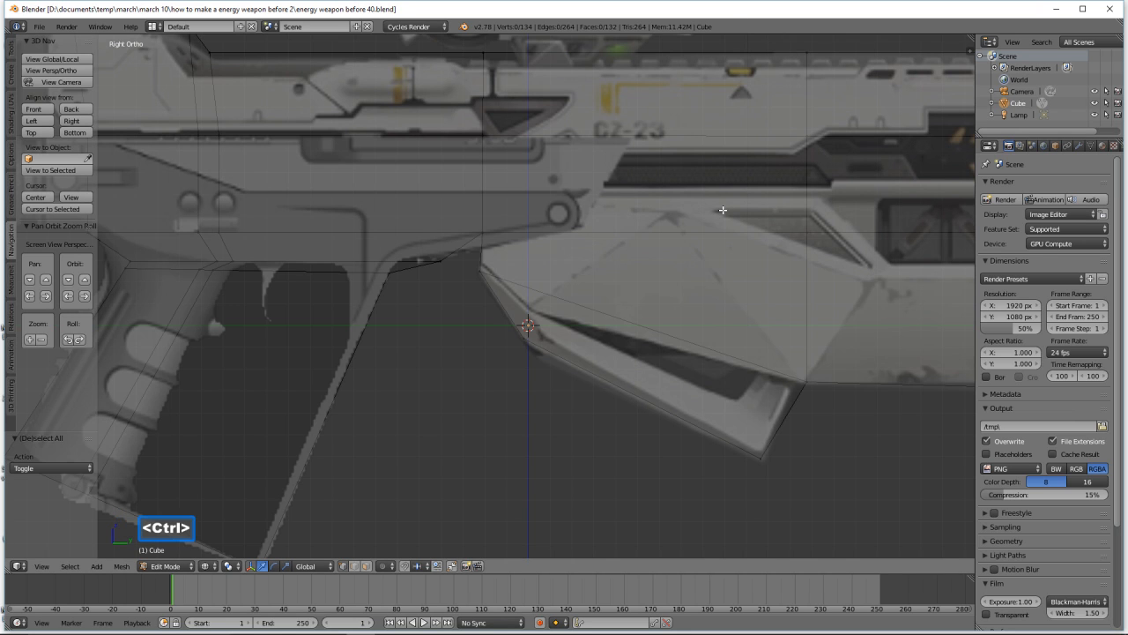
middle_click_drag(722, 210, 786, 304, "ctrl")
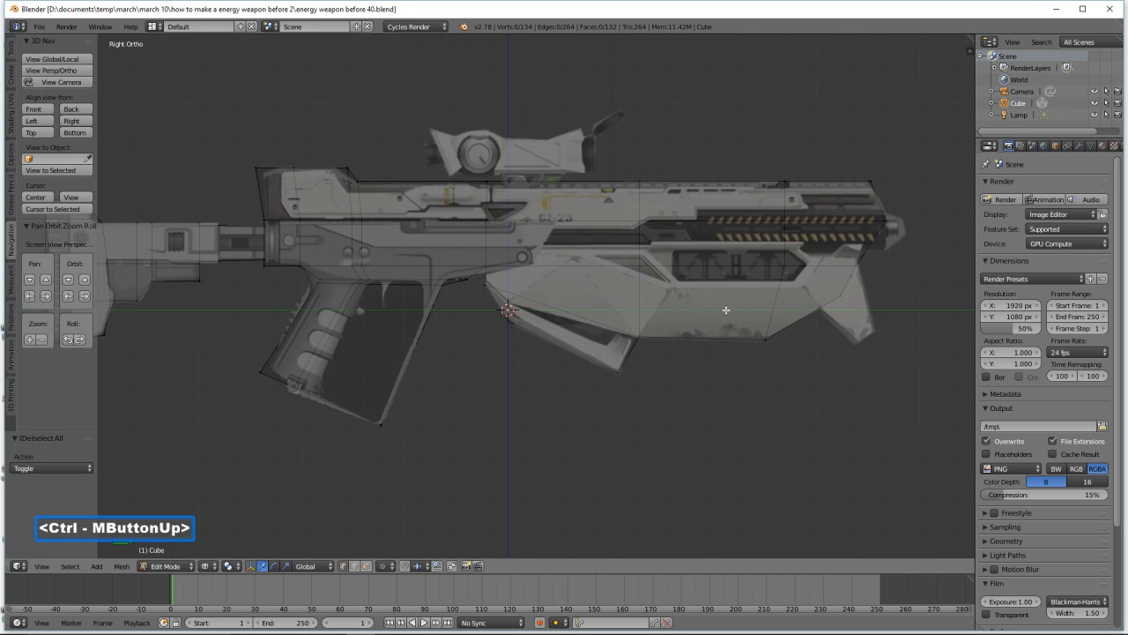
middle_click_drag(894, 320, 832, 302)
key("z")
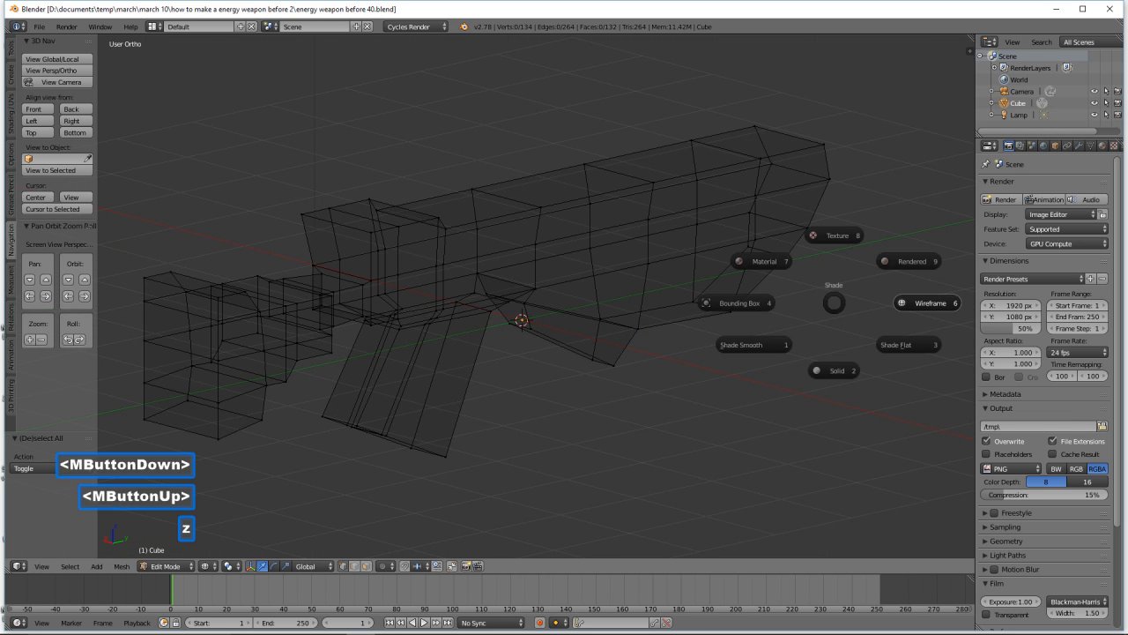
left_click(840, 370)
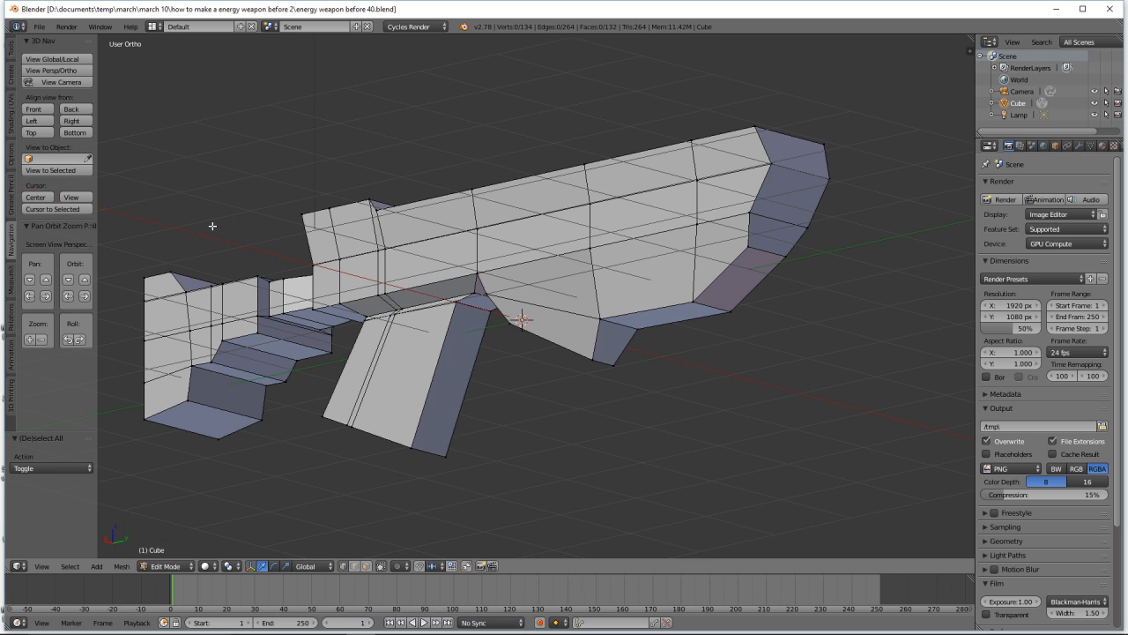
left_click(83, 123)
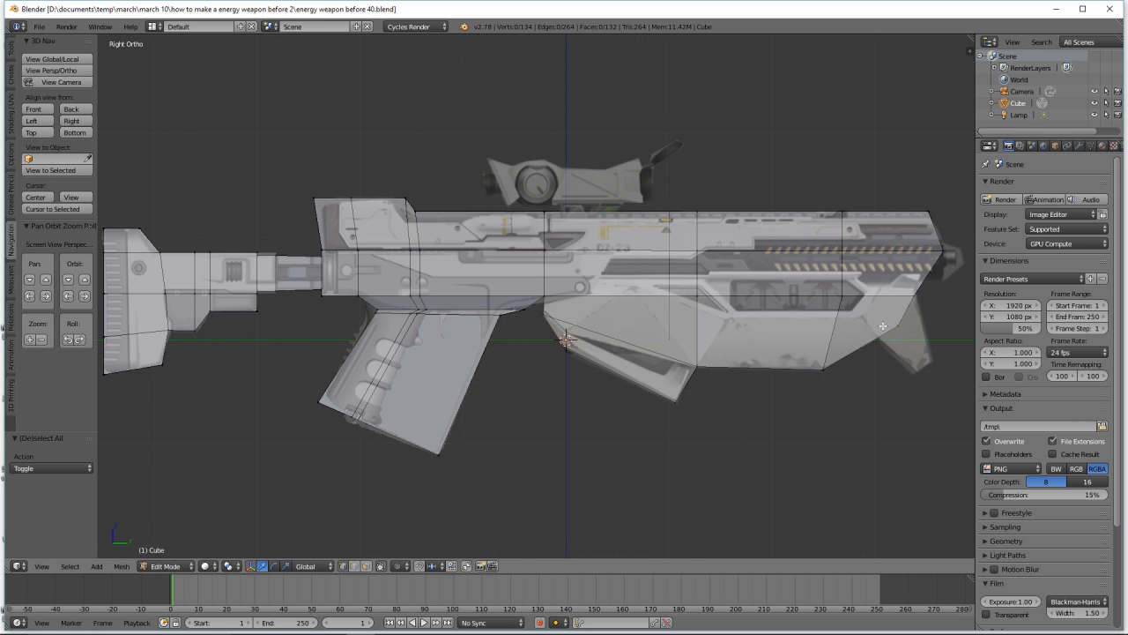
key("ctrl")
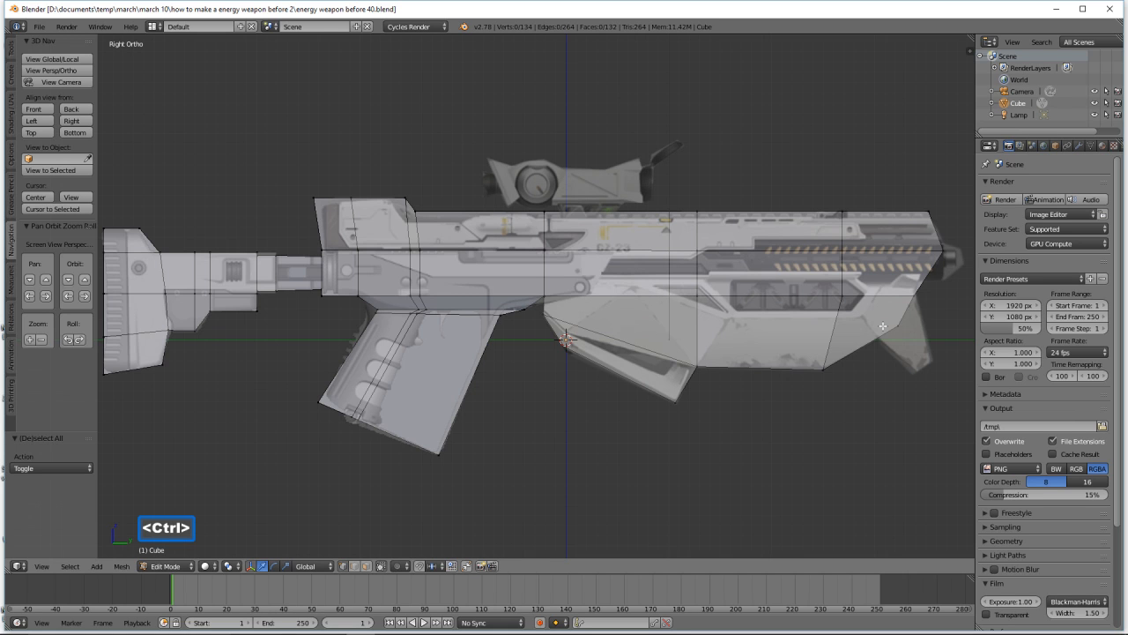
key("ctrl+r")
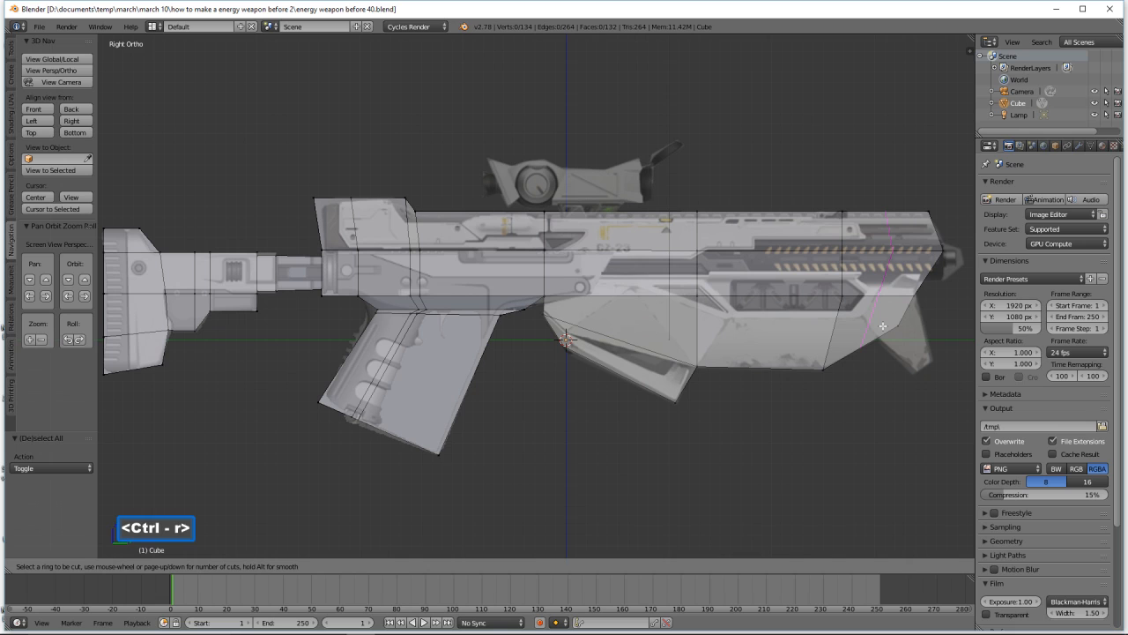
left_click(882, 327)
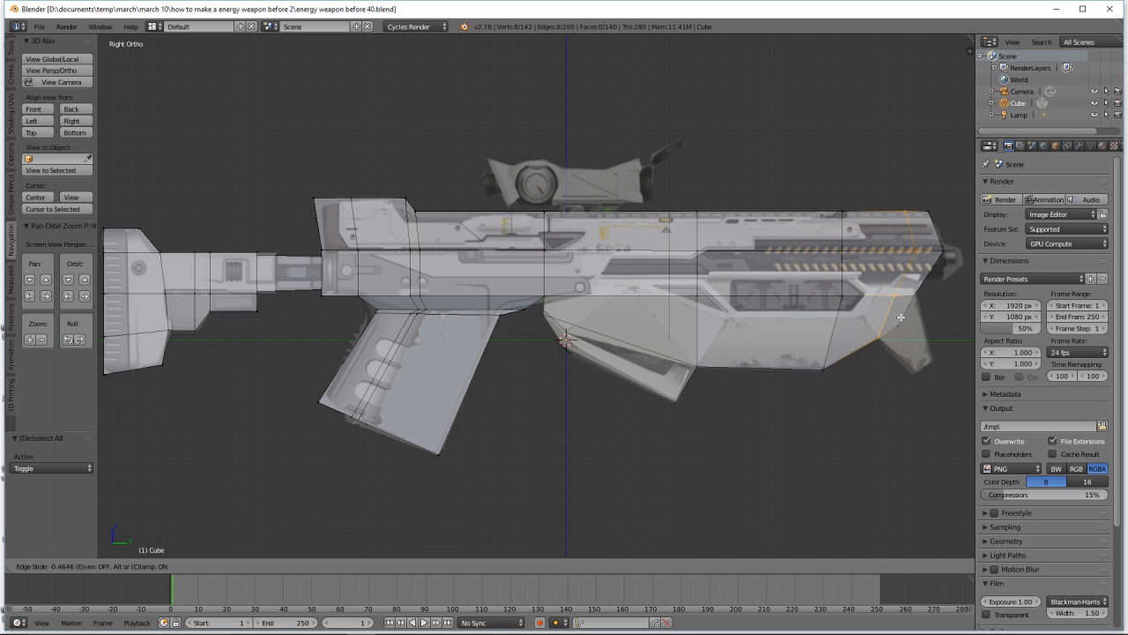
left_click(901, 318)
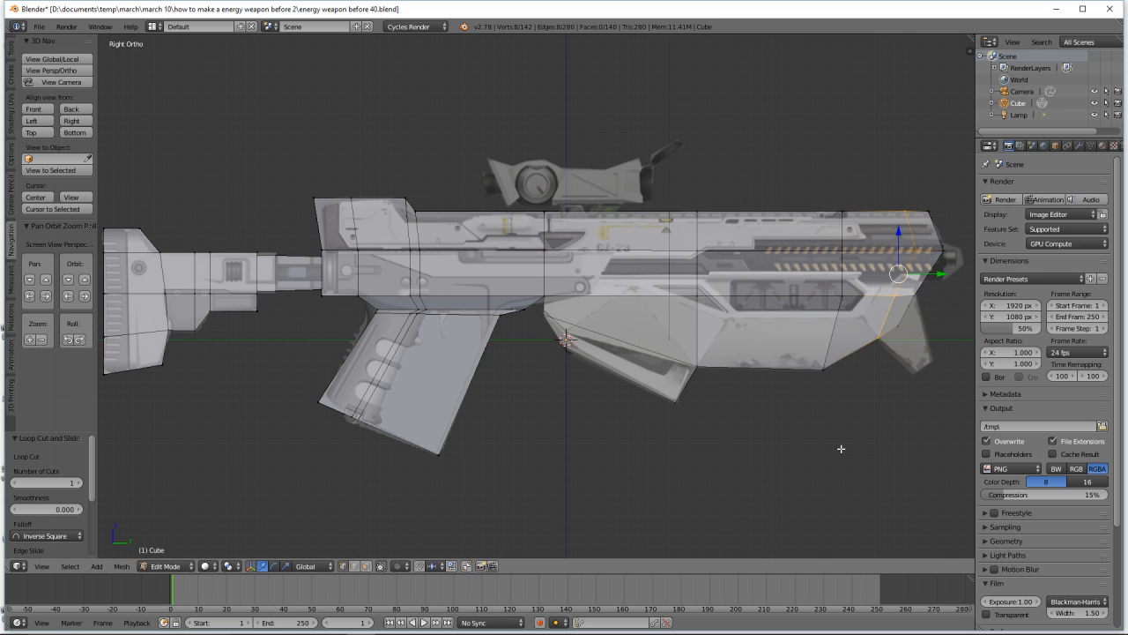
- Straighten the new front loop into a vertical line by scaling it to 0 along Y
key("s")
key("y")
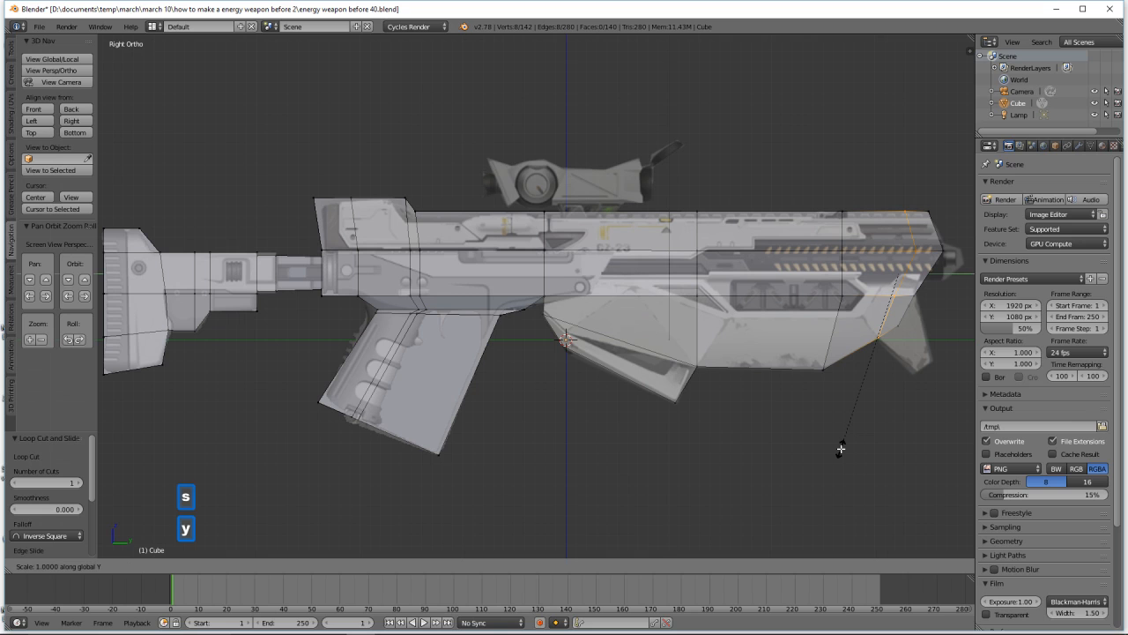
key("0")
left_click(841, 448)
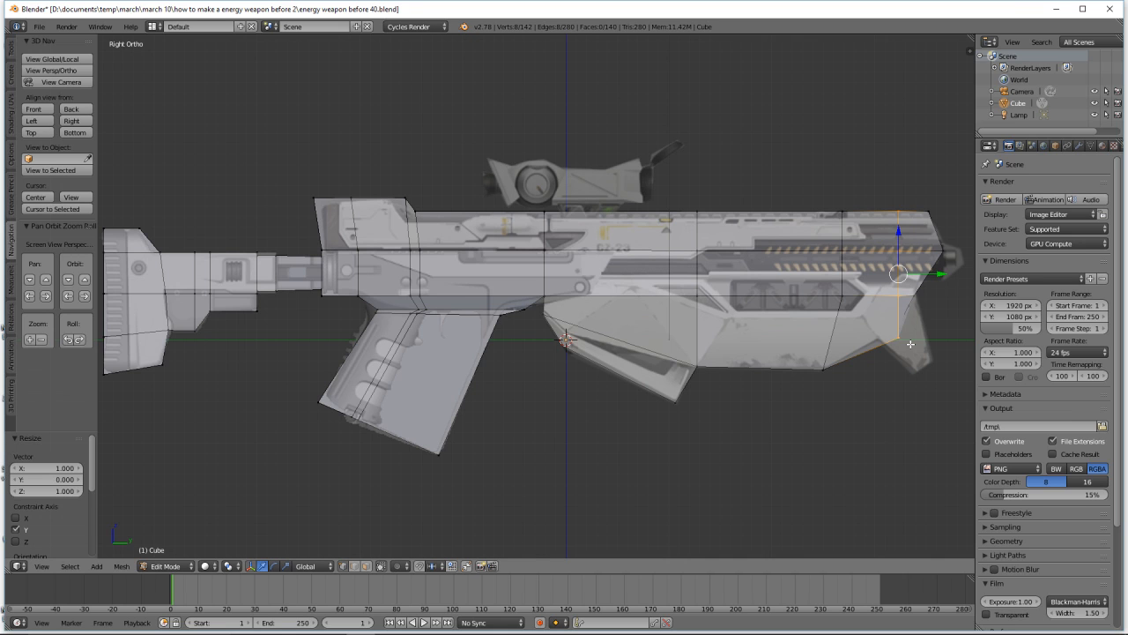
key("a")
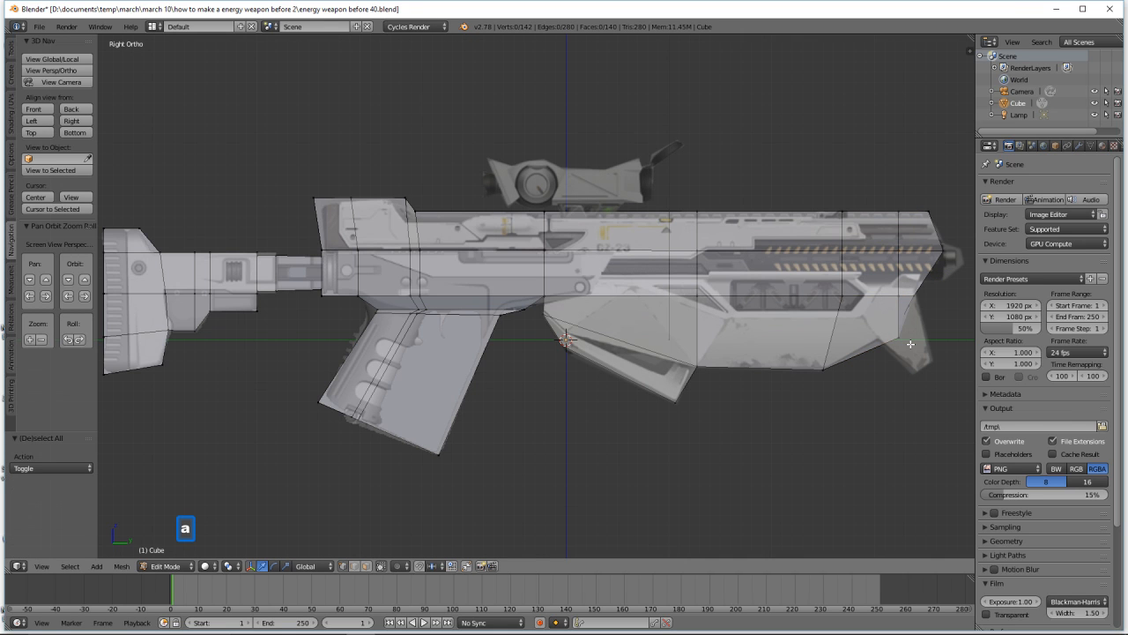
key("b")
left_click_drag(881, 331, 912, 348)
right_click(911, 348)
key("a")
- In wireframe, shift the new loop's bottom vertices -0.194 along Y to the reference edge and save as energy weapon before 42.blend
key("z")
left_click(973, 411)
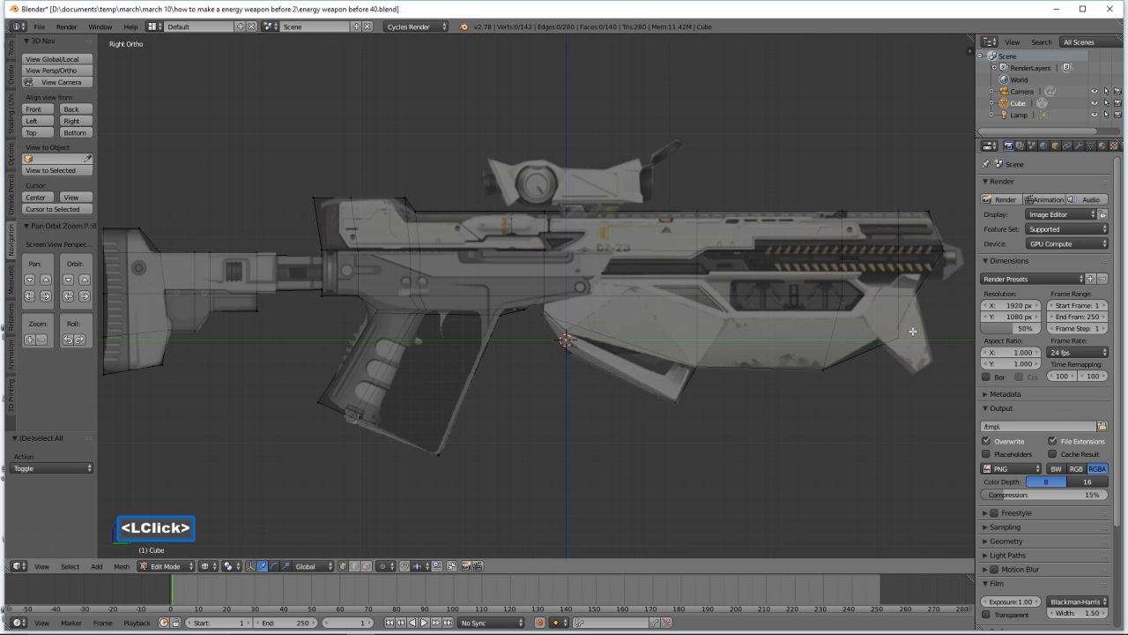
key("b")
mouse_move(909, 329)
left_mouse_down()
mouse_move(894, 348)
mouse_move(933, 338)
mouse_move(920, 340)
left_mouse_up()
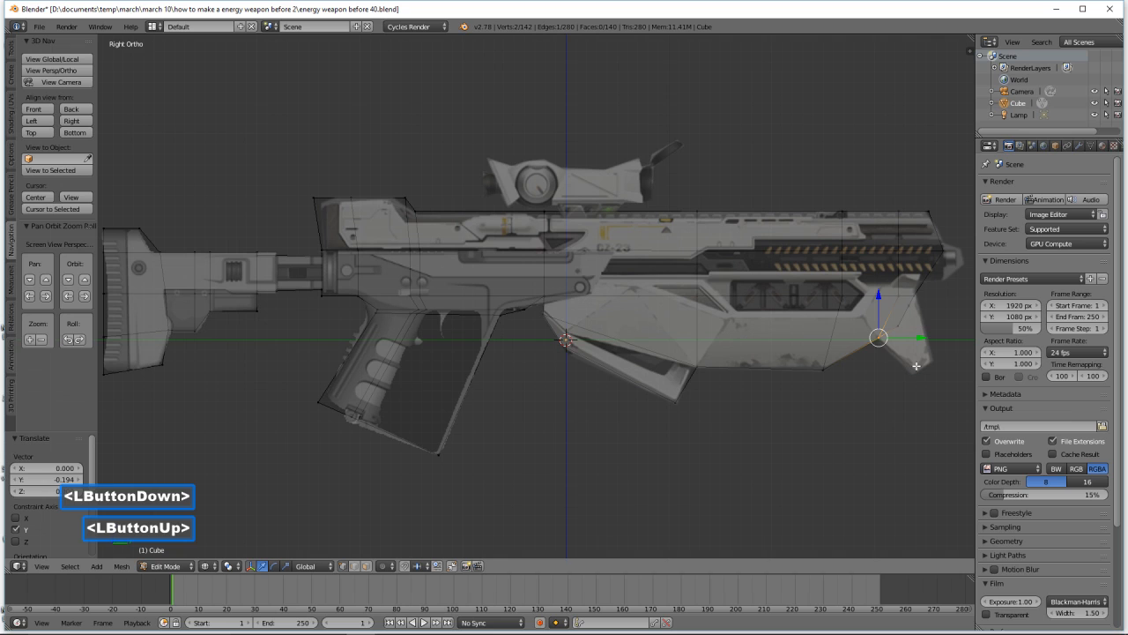
key("a")
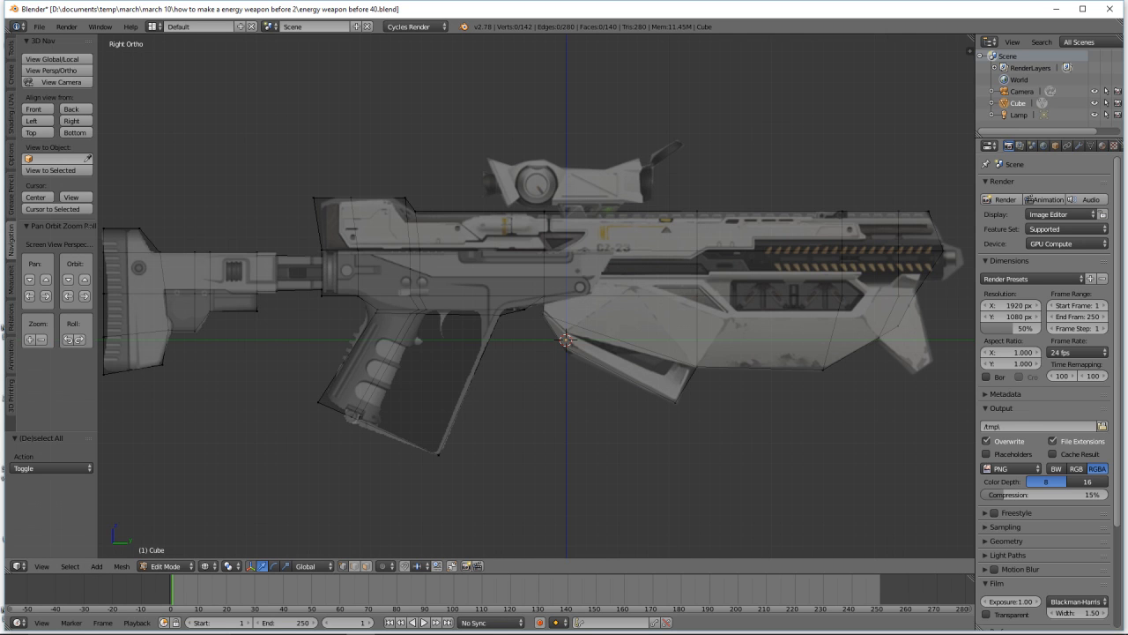
left_click(786, 443)
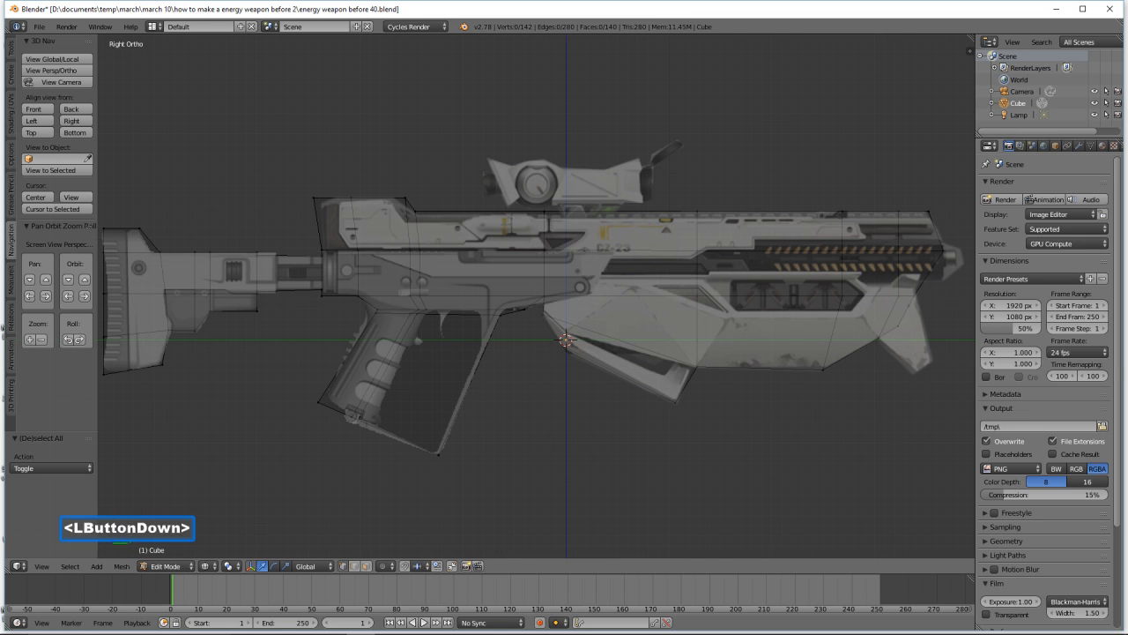
- In solid shading with face selection, select the two adjacent sloping faces on the weapon's front underside, ahead of the fore-end
key("z")
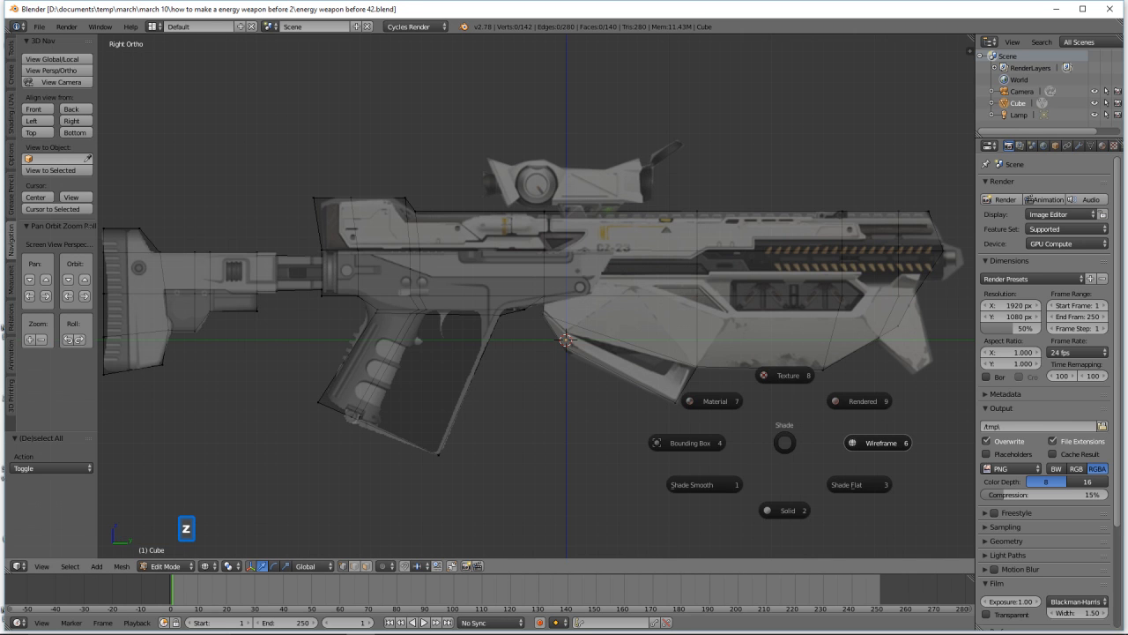
left_click(802, 514)
middle_click_drag(869, 450, 825, 428)
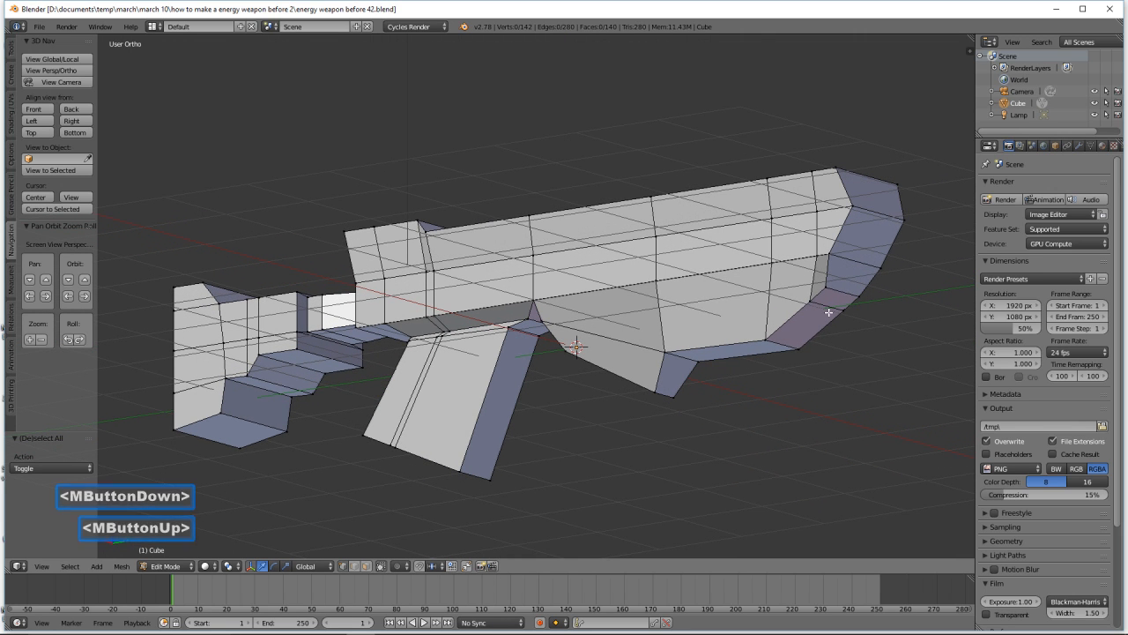
left_click(76, 123)
middle_click_drag(903, 368, 846, 356)
left_click(822, 302)
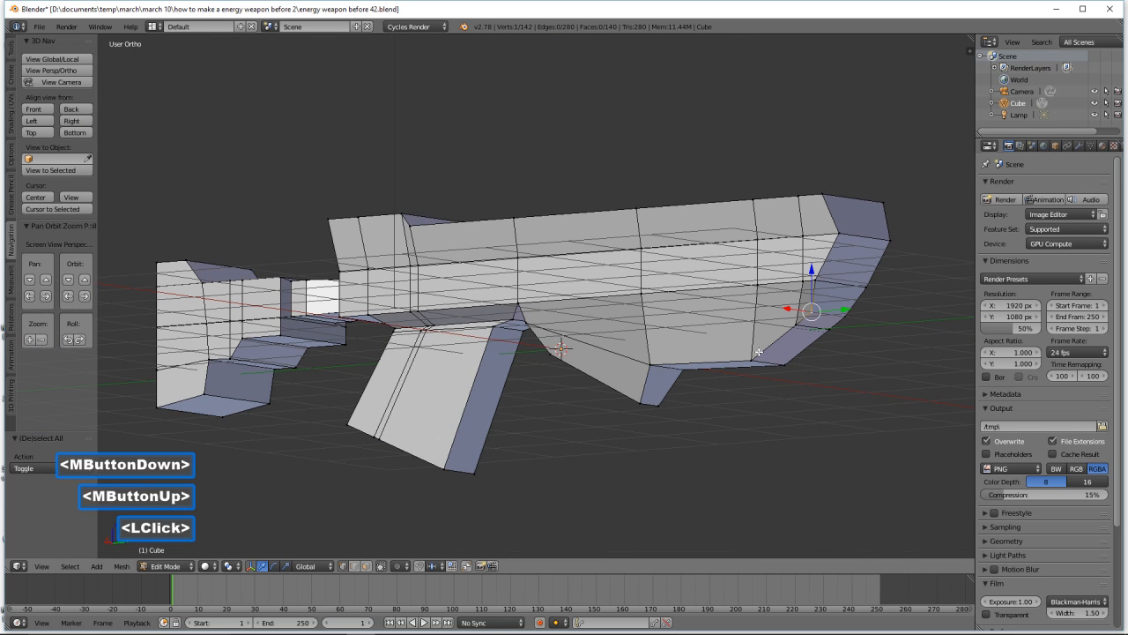
left_click(365, 566)
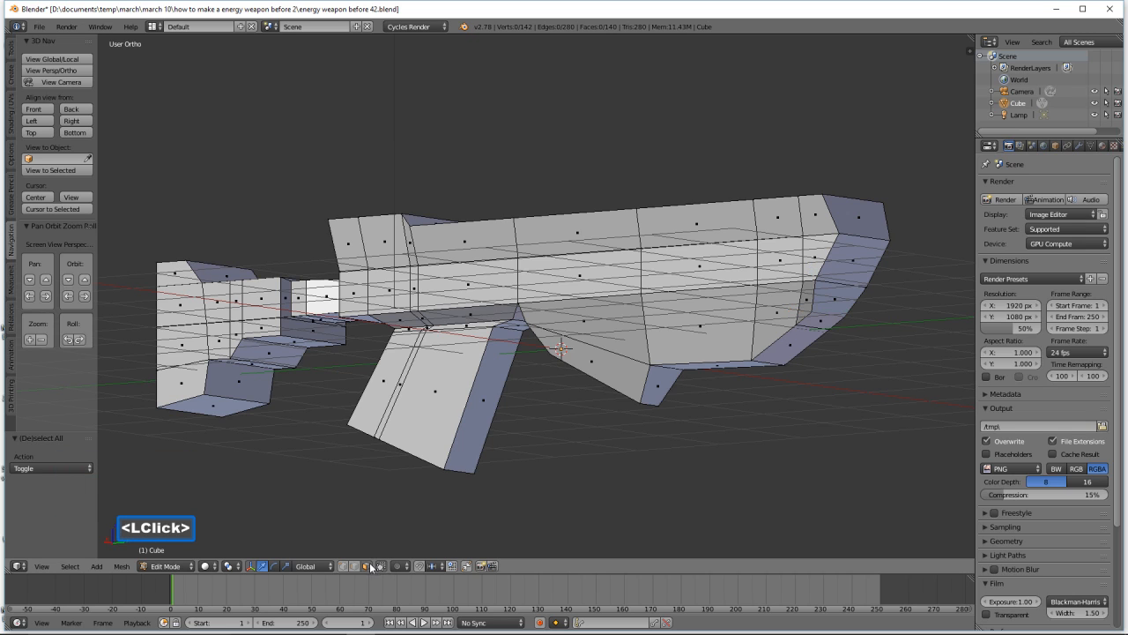
left_click(833, 298)
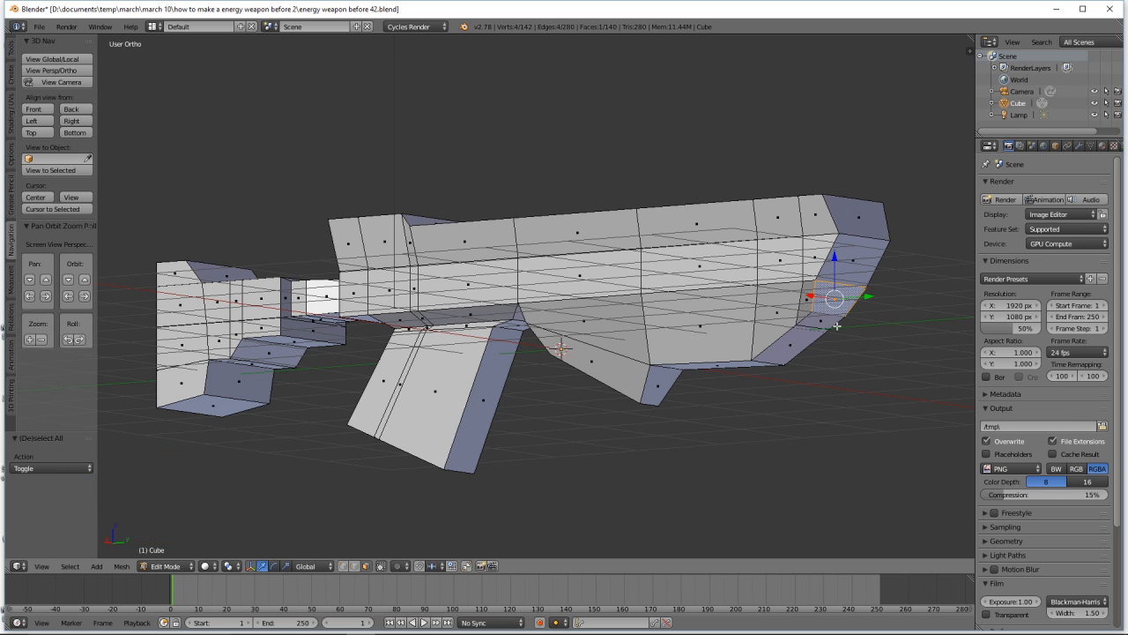
left_click(832, 323, "shift")
- In right view, extrude the two selected faces down over the reference's front fin and finish with a -0.046 shift along Y
left_click(72, 121)
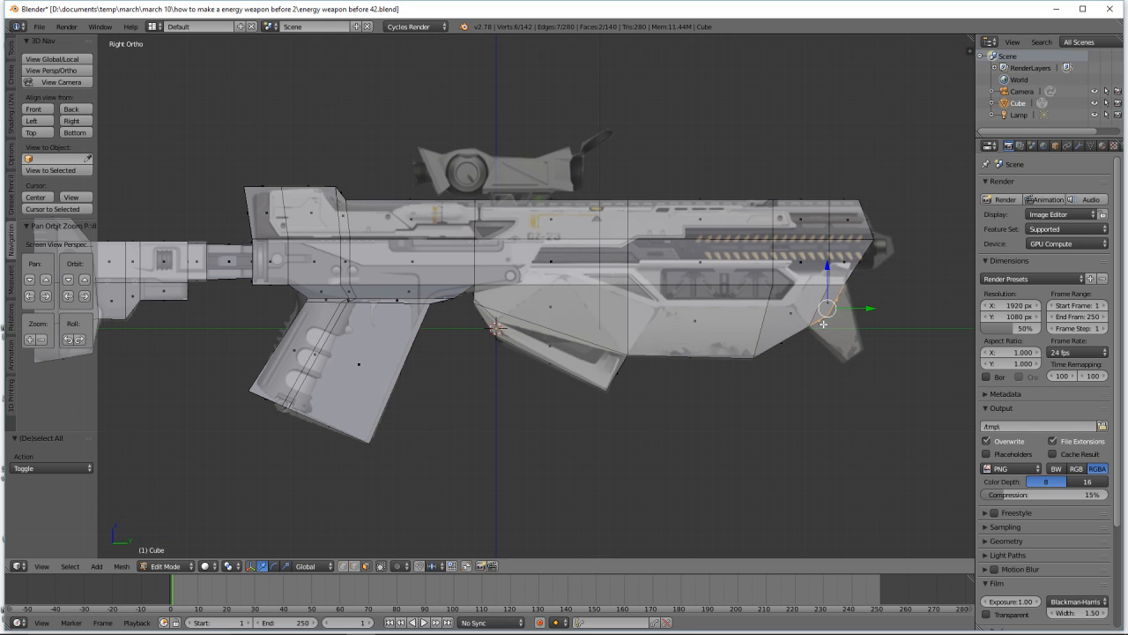
key("e")
left_click(877, 407)
left_click(863, 305)
left_click_drag(912, 351, 901, 347)
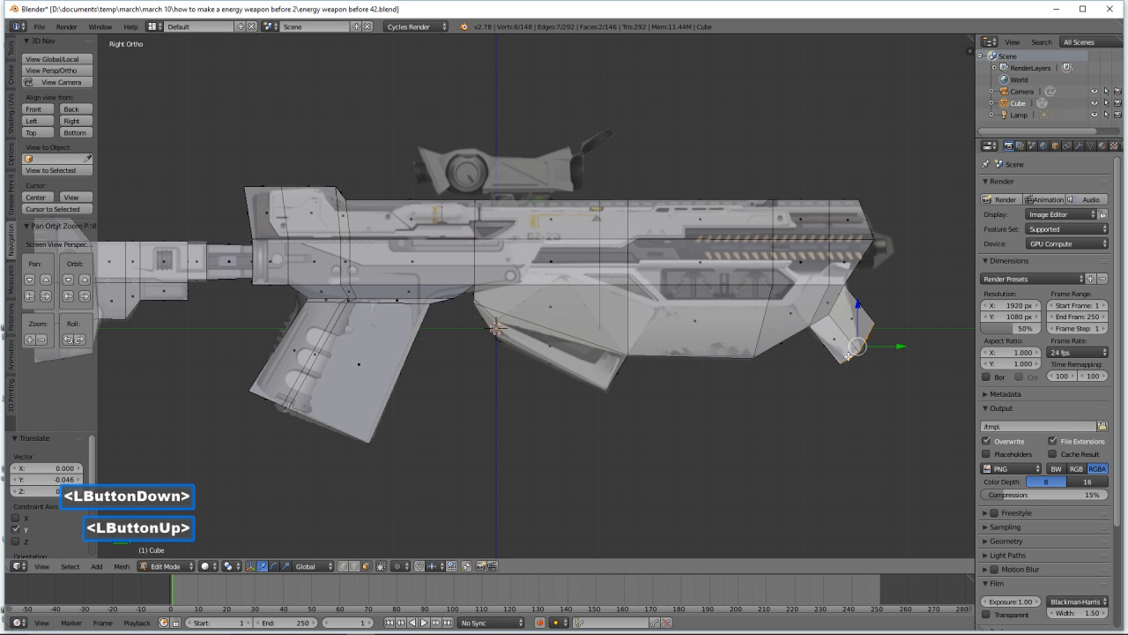
- In wireframe with vertex selection, move the front fin's upper front vertices back along Y to the reference edge
middle_click_drag(897, 395, 736, 416, "shift")
middle_click_drag(832, 440, 814, 364, "ctrl")
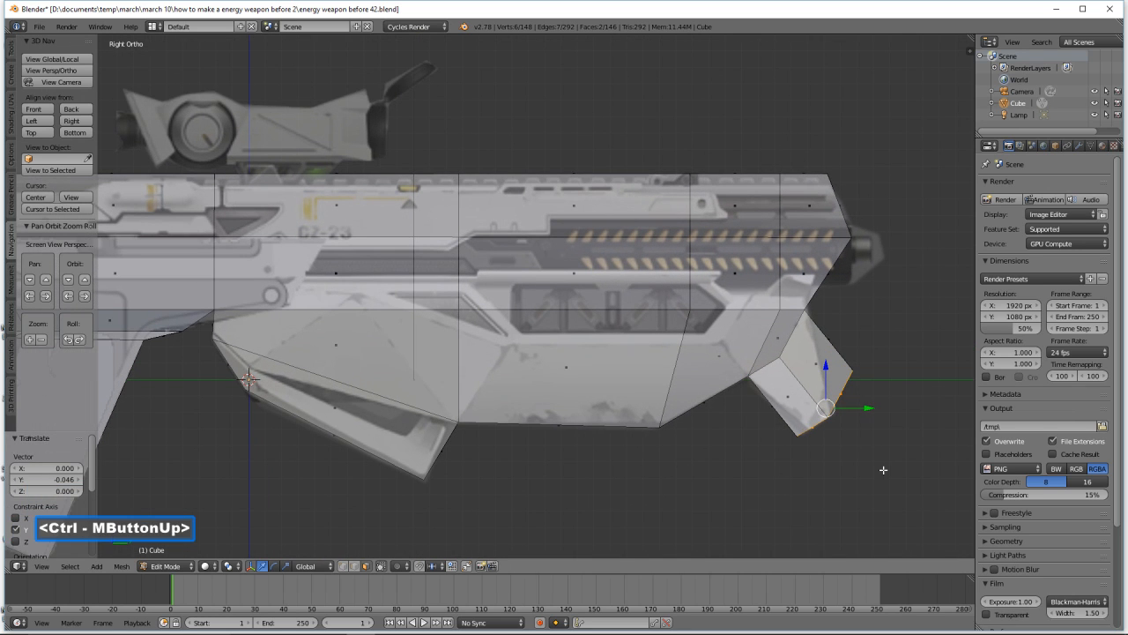
middle_click_drag(886, 473, 740, 327, "shift")
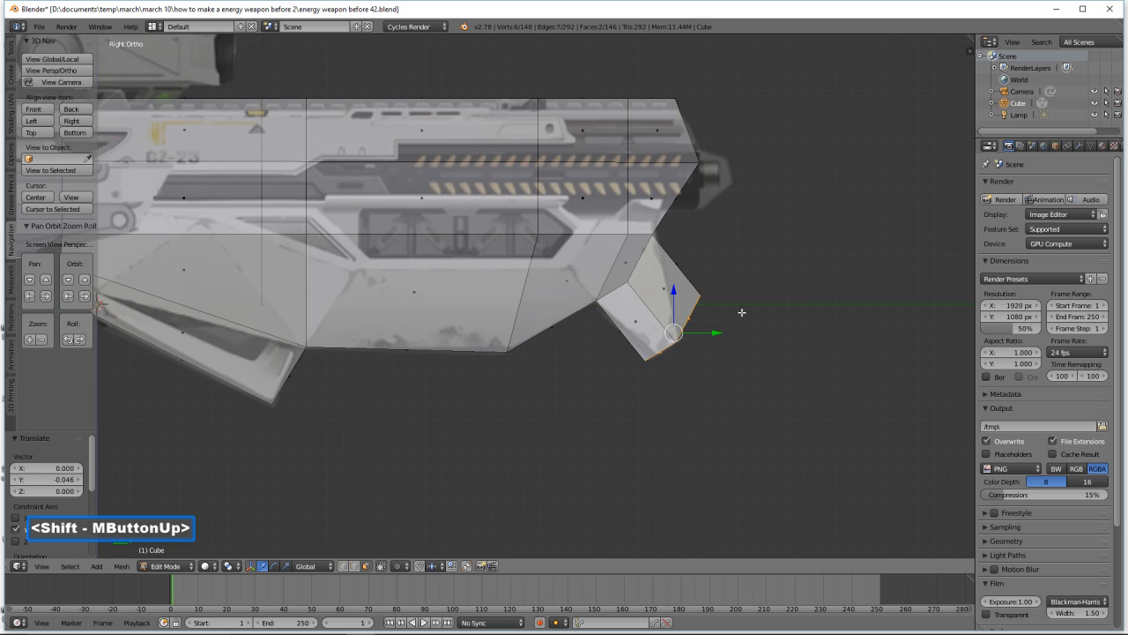
key("a")
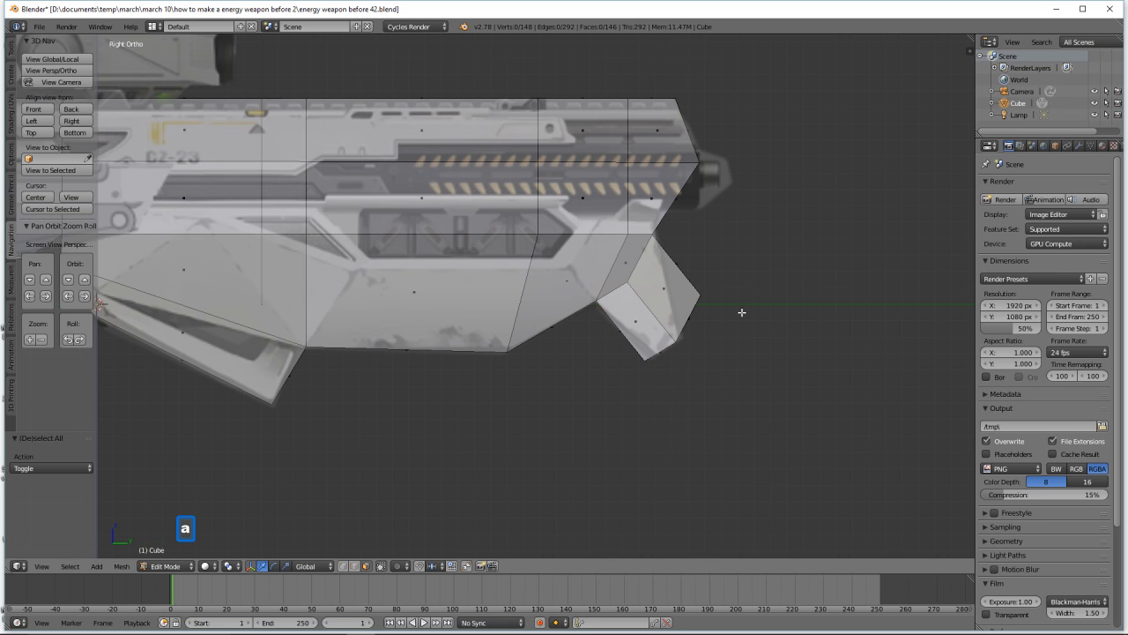
key("z")
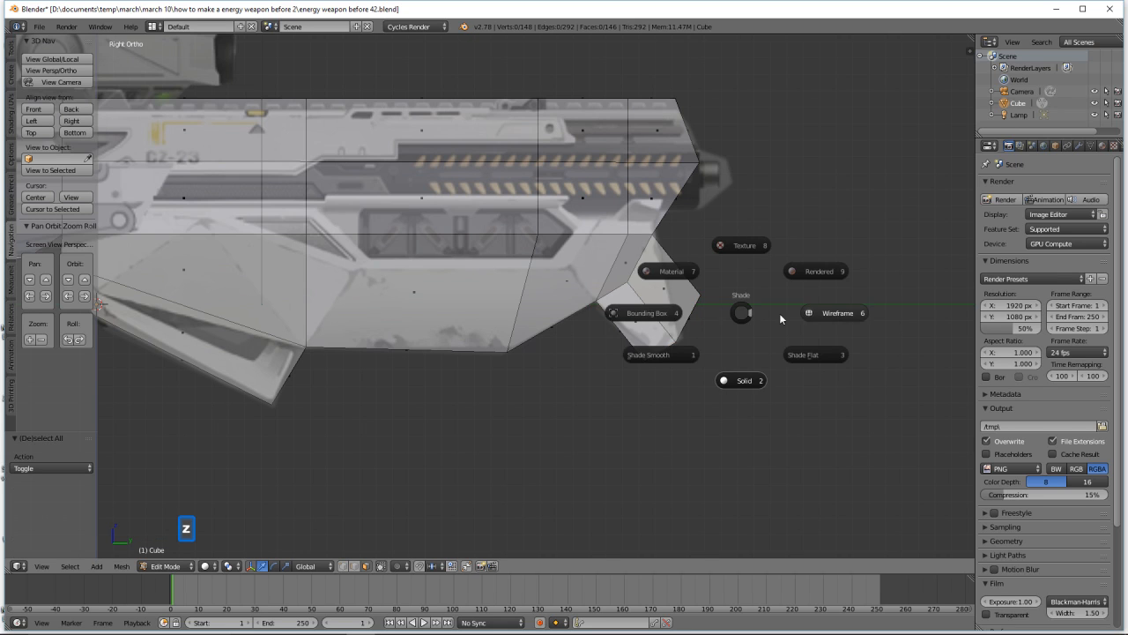
left_click(827, 312)
left_click(353, 565)
key("b")
left_click_drag(731, 273, 712, 340)
key("a")
- Shift the fin's lower front vertices 0.007 along Y, return to solid shading and save as energy weapon before 43.blend
key("b")
left_click_drag(677, 301, 679, 301)
left_click_drag(718, 337, 720, 337)
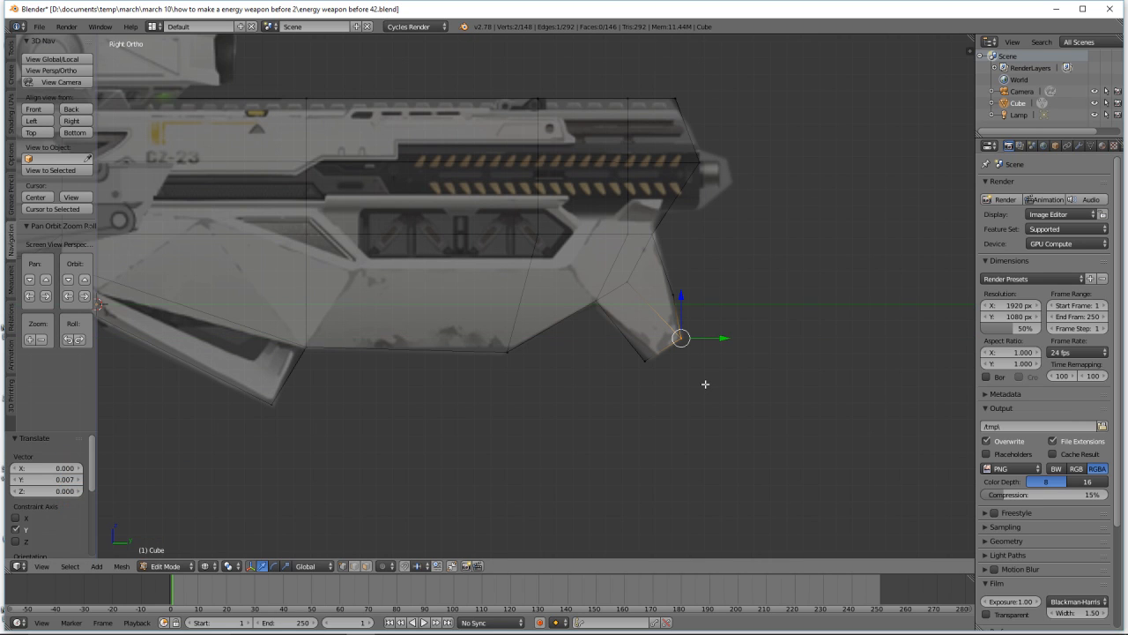
key("a")
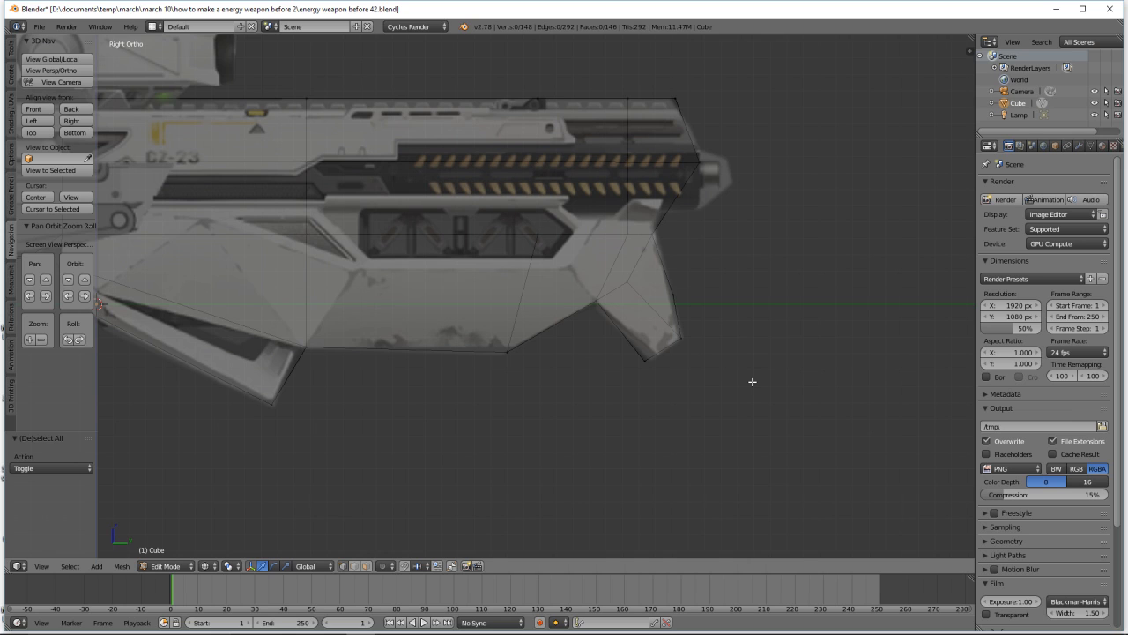
key("z")
left_click(762, 447)
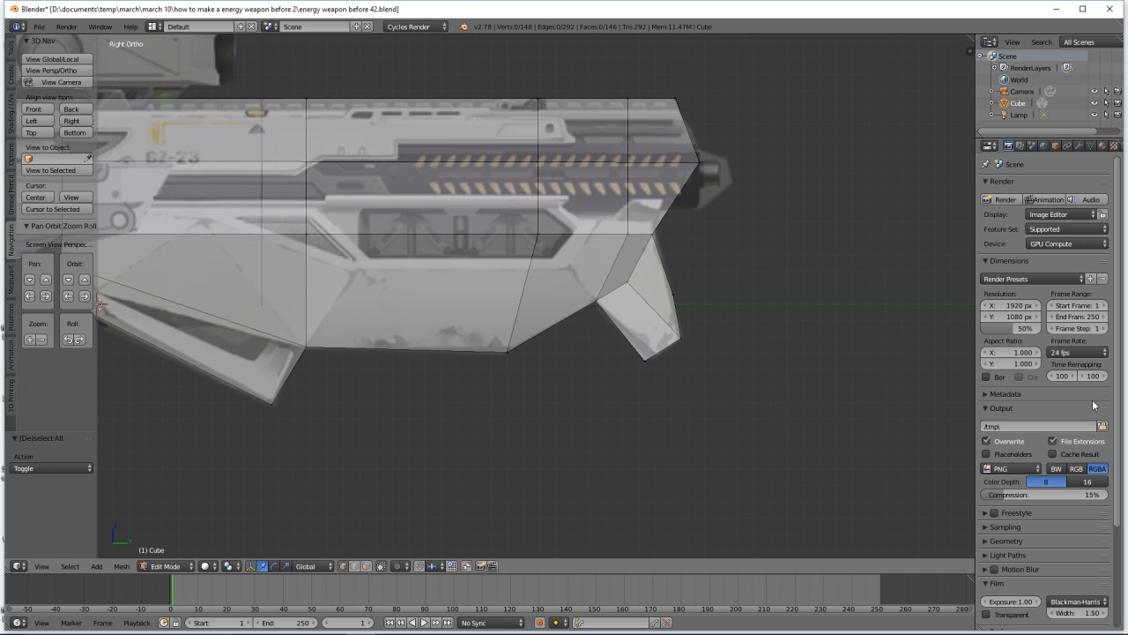
left_click(1127, 402)
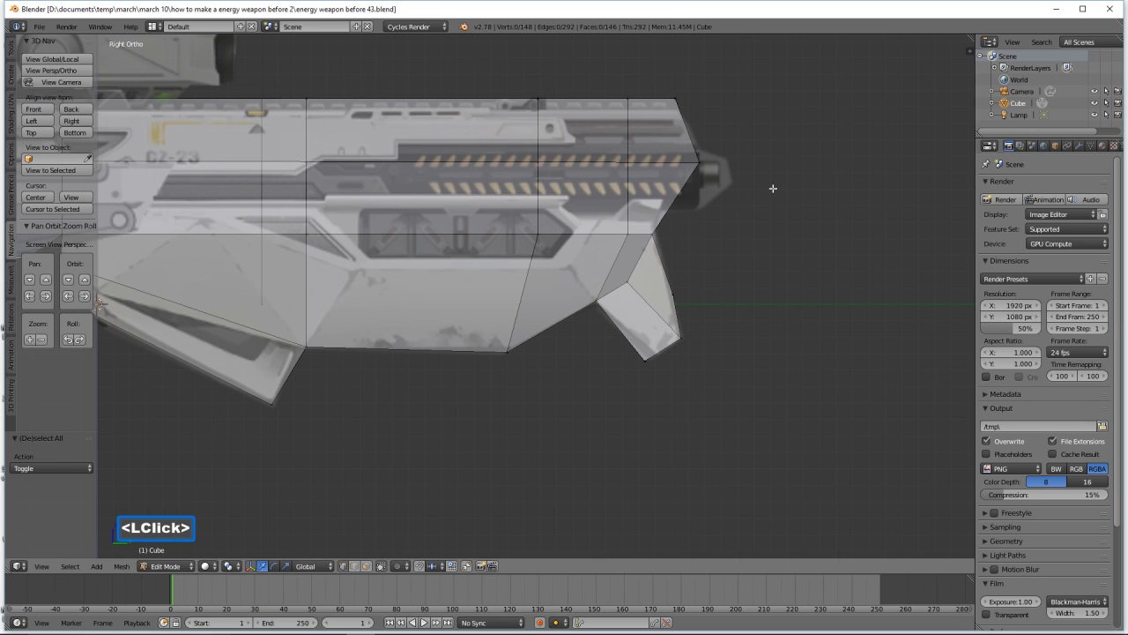
- Snap the 3D cursor to the middle horizontal edge of the weapon's front end and save as energy weapon before 44.blend
middle_click_drag(811, 218, 752, 238)
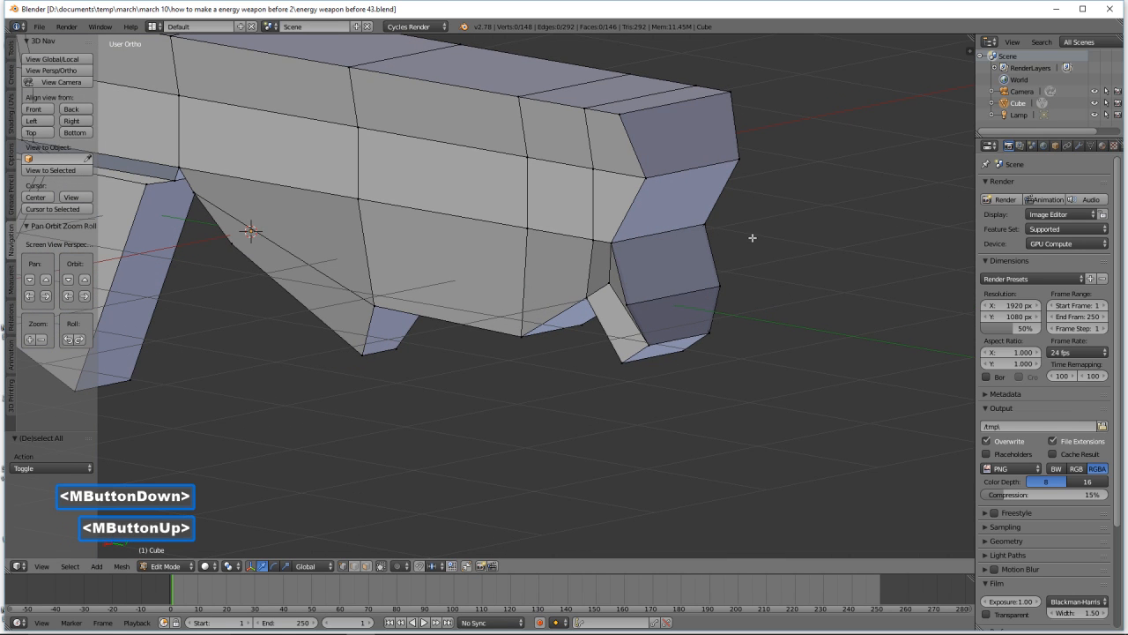
left_click(358, 567)
left_click(686, 171)
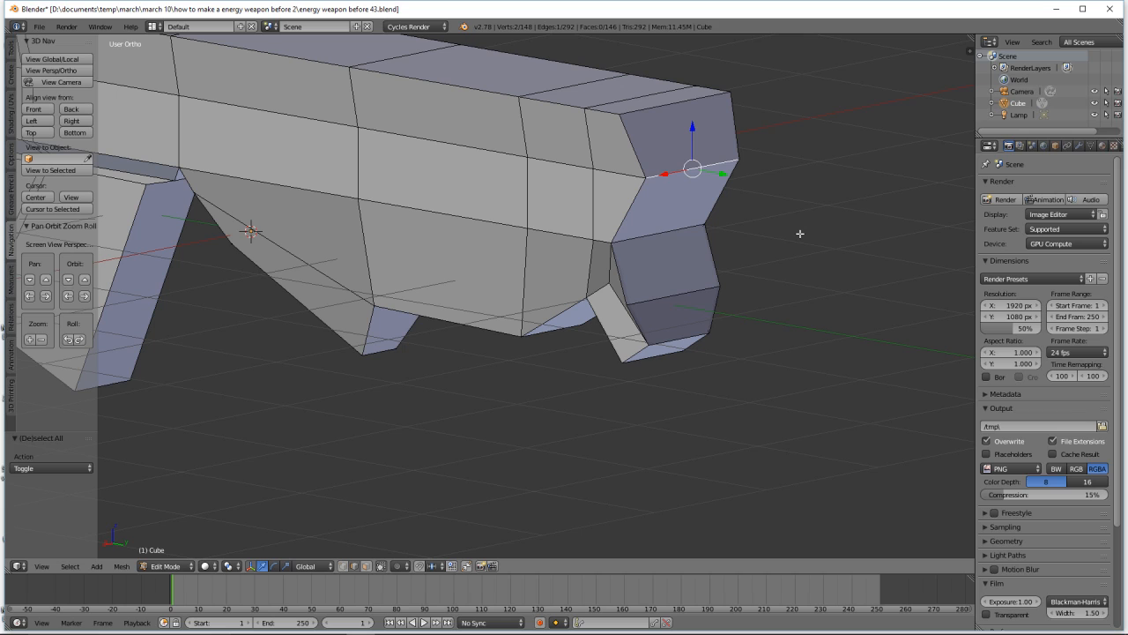
key("shift+s")
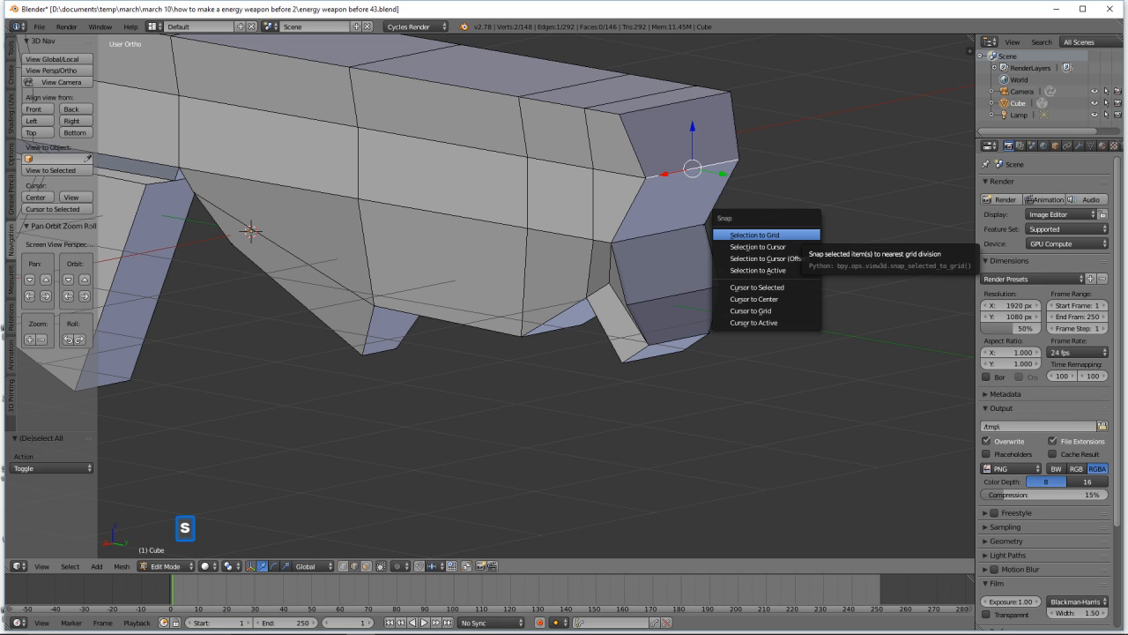
left_click(785, 287)
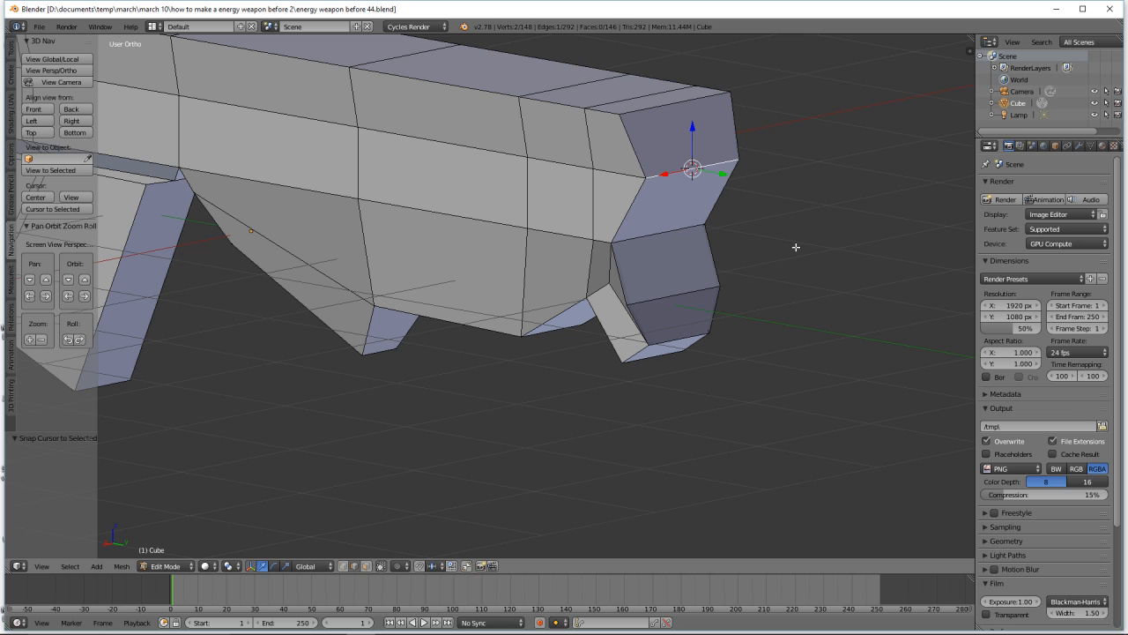
- Add a cylinder with 8 vertices at the 3D cursor and save as energy weapon before 45.blend
key("shift+a")
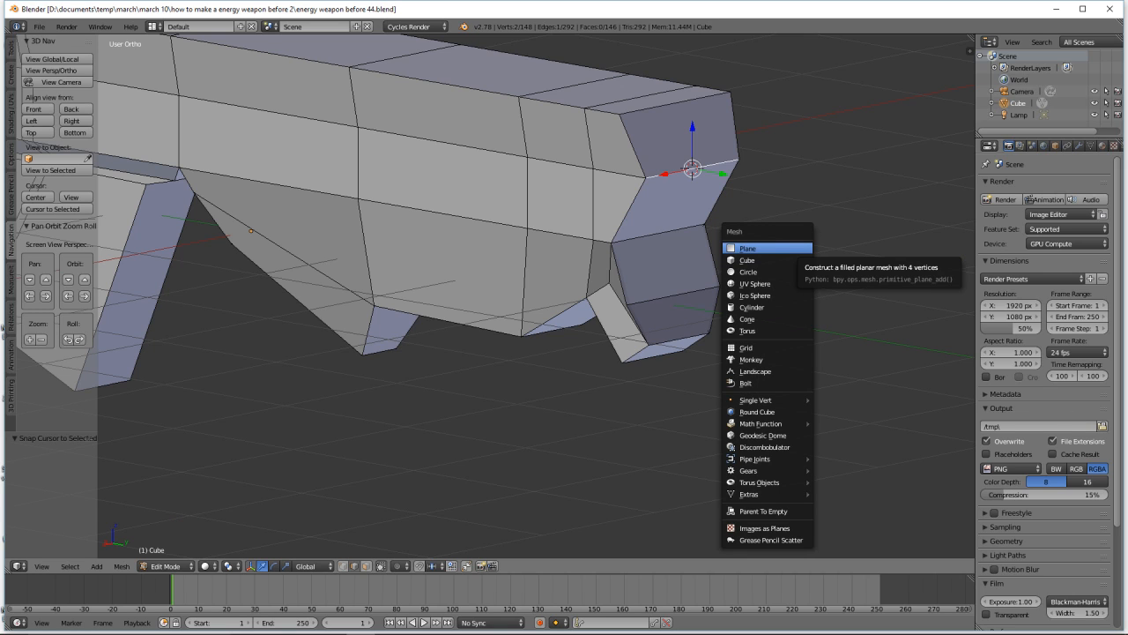
left_click(777, 308)
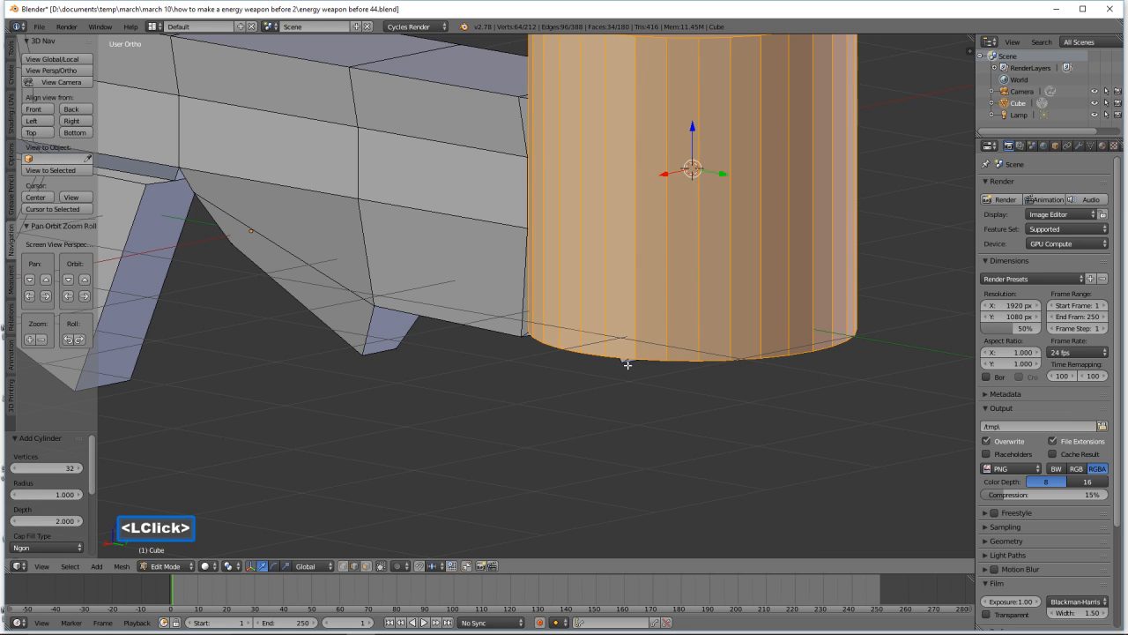
left_click(68, 470)
type("8")
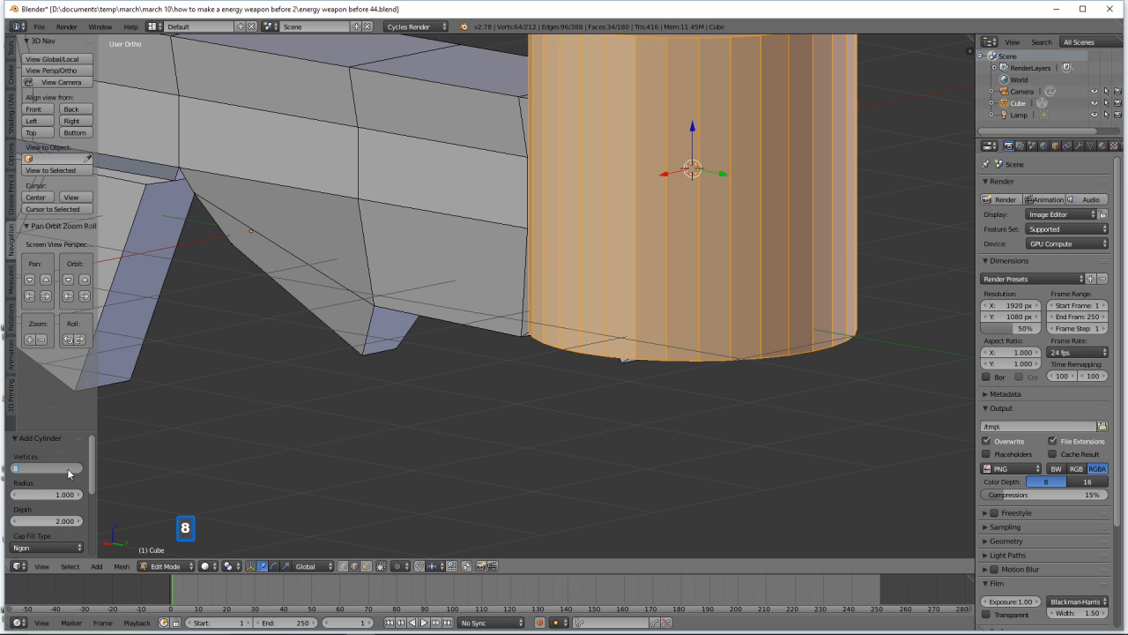
key("Return")
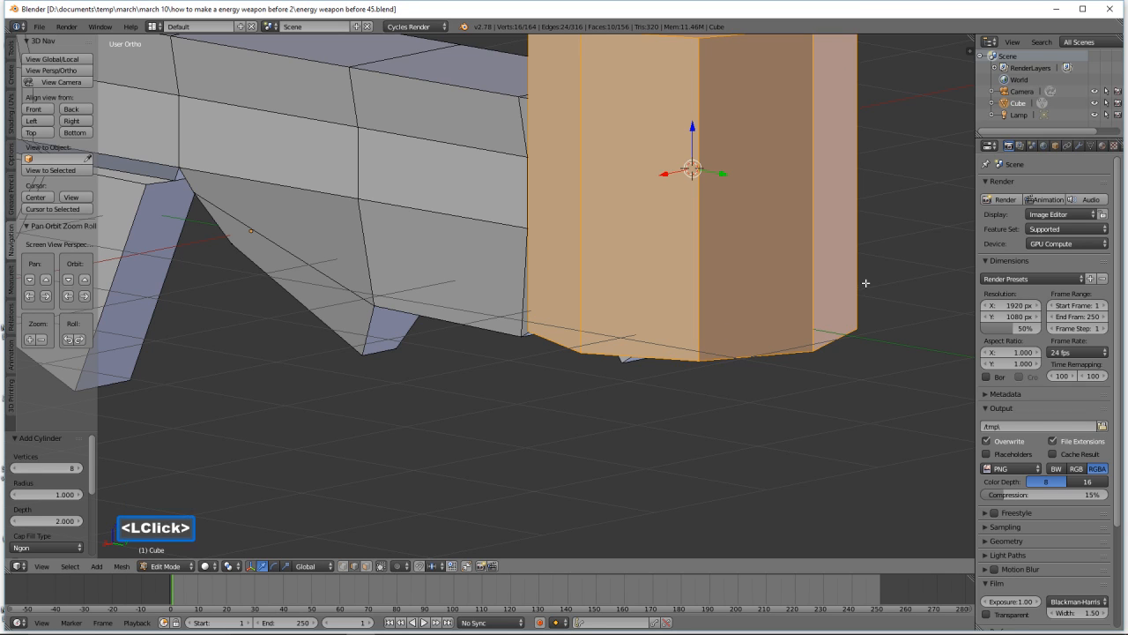
- Rotate the cylinder 90° about the X axis and save as energy weapon before 46.blend
middle_click_drag(866, 283, 755, 310, "ctrl")
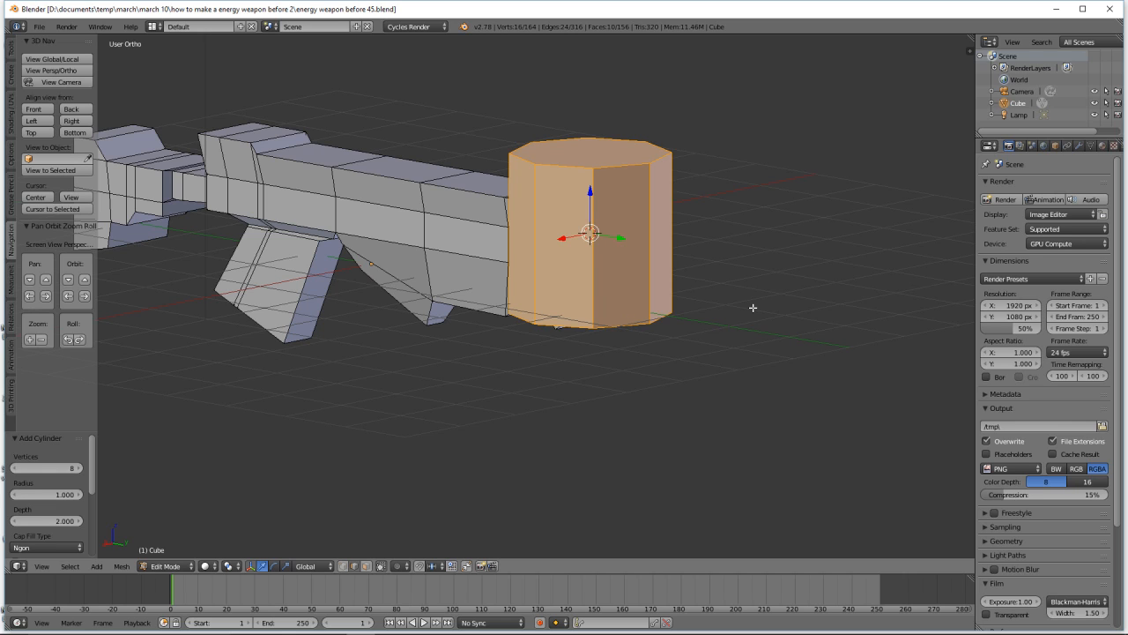
key("r")
key("x")
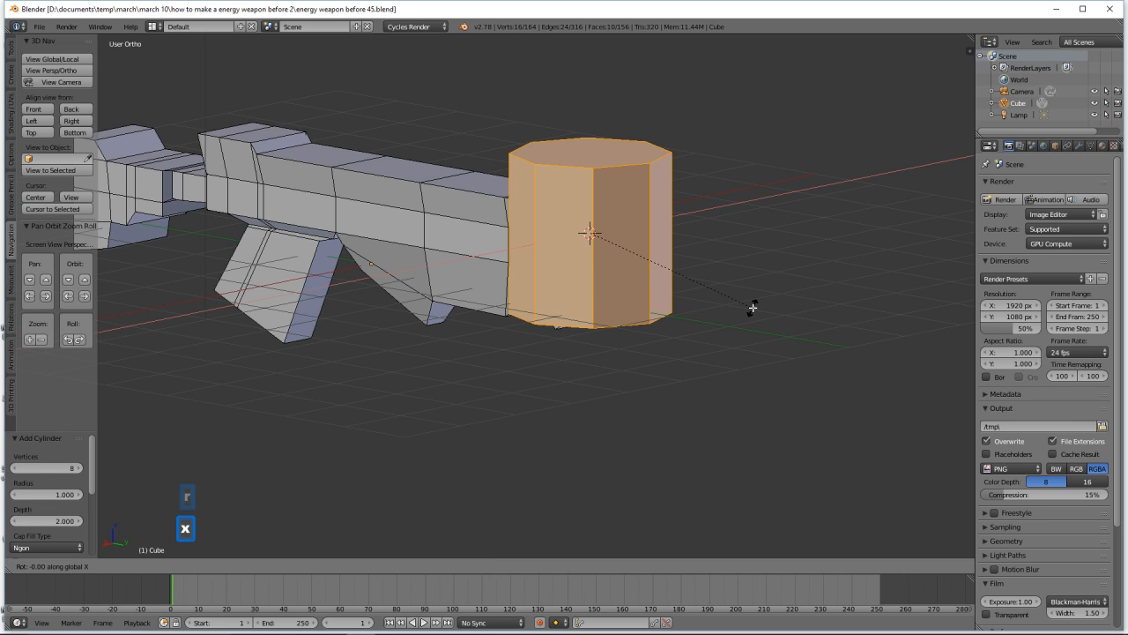
key("9")
key("0")
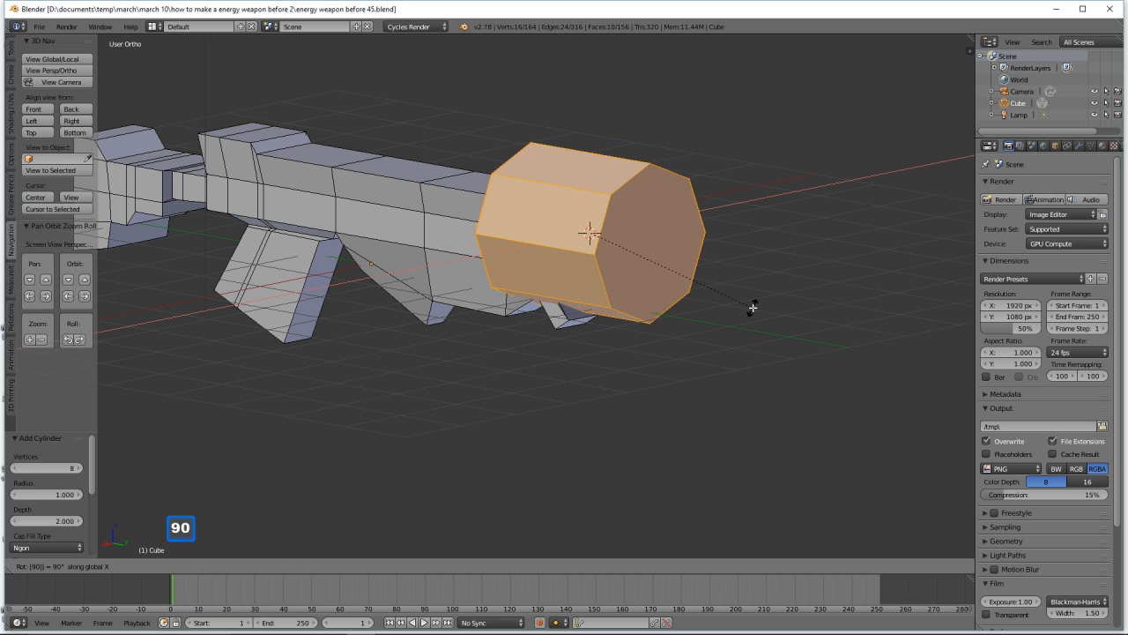
left_click(752, 308)
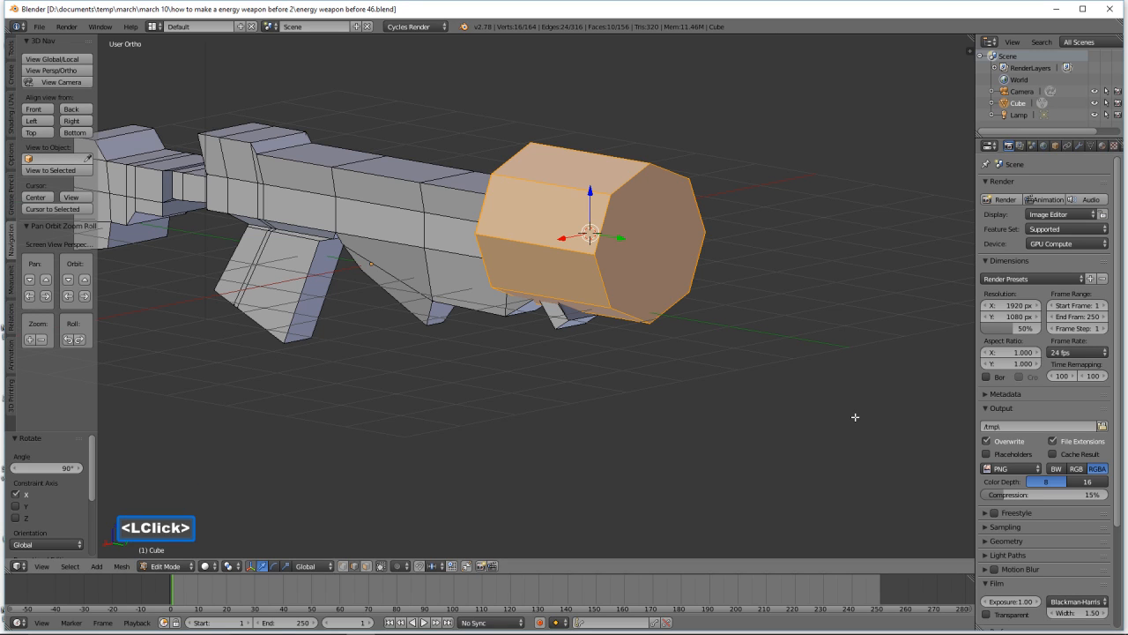
- Scale the cylinder by 0.290, then by 0.580 in right view over the reference's muzzle
key("s")
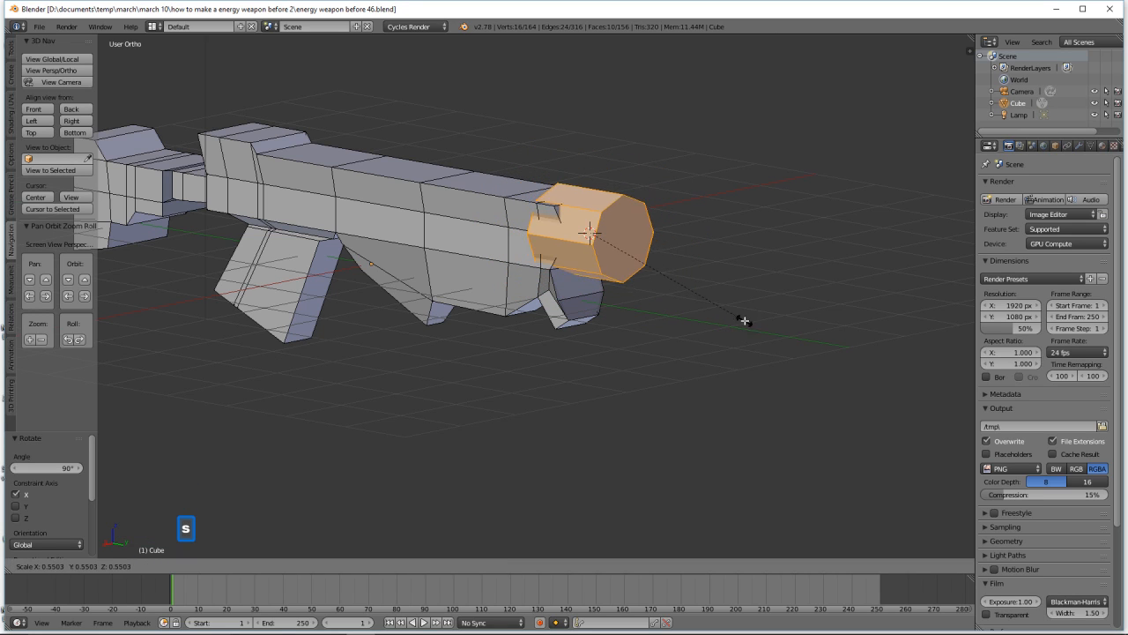
left_click(670, 283)
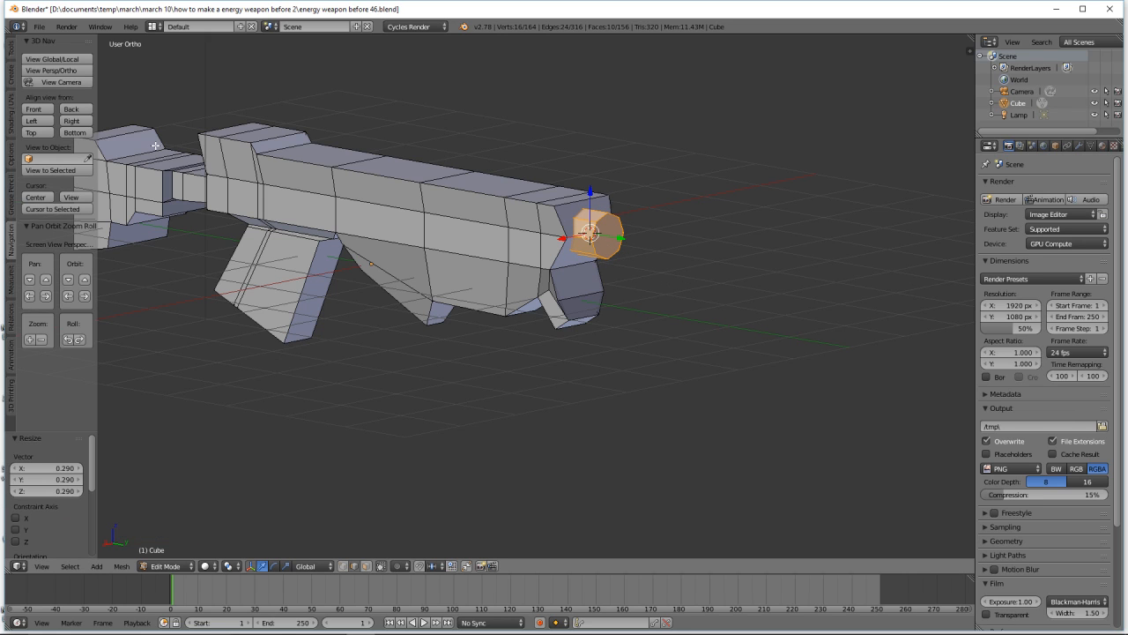
left_click(72, 121)
middle_click(746, 370, "shift")
middle_click_drag(757, 380, 746, 282, "ctrl")
middle_click_drag(861, 197, 731, 365, "shift")
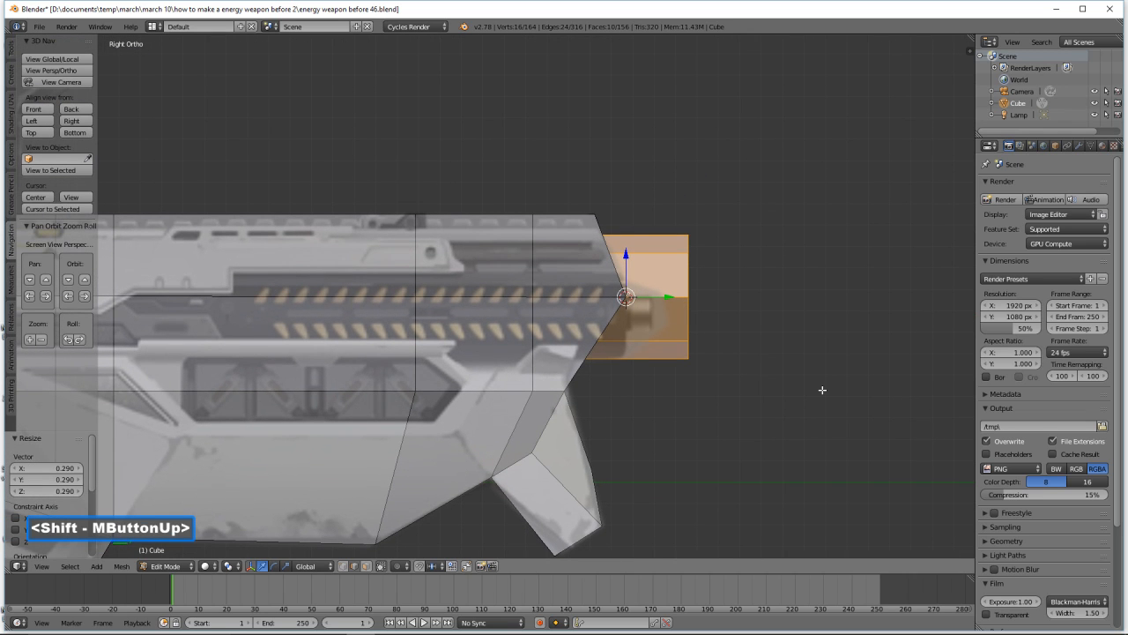
key("s")
left_click(679, 315)
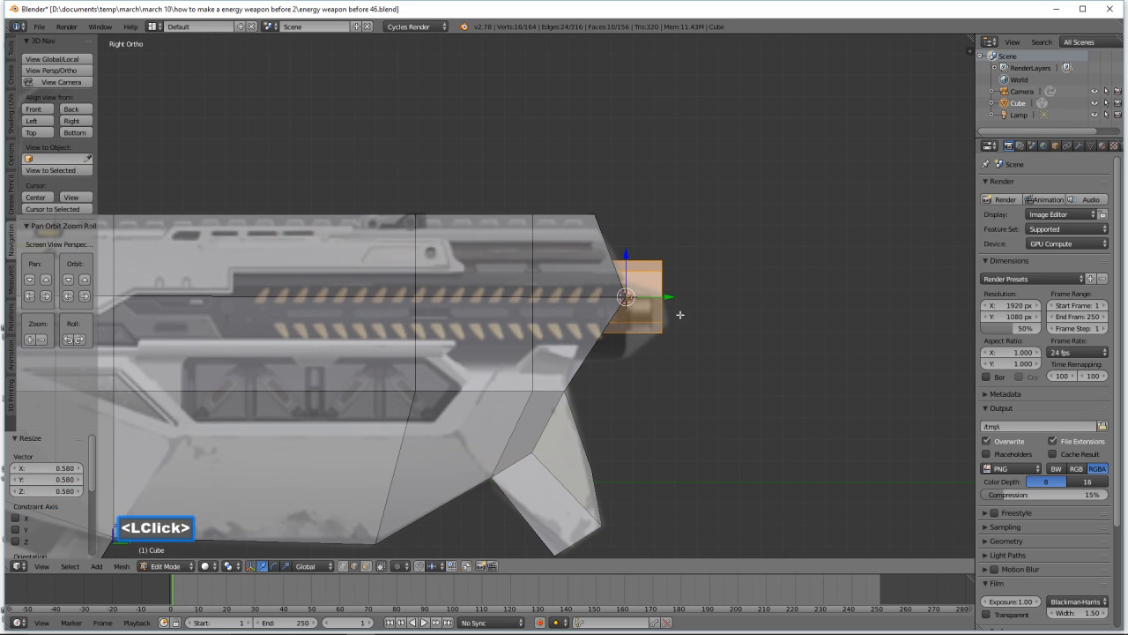
- Fit the cylinder to the reference's muzzle collar by moving it back and down along Y and Z and enlarging it slightly
left_click_drag(664, 298, 634, 298)
left_click_drag(590, 253, 590, 264)
key("s")
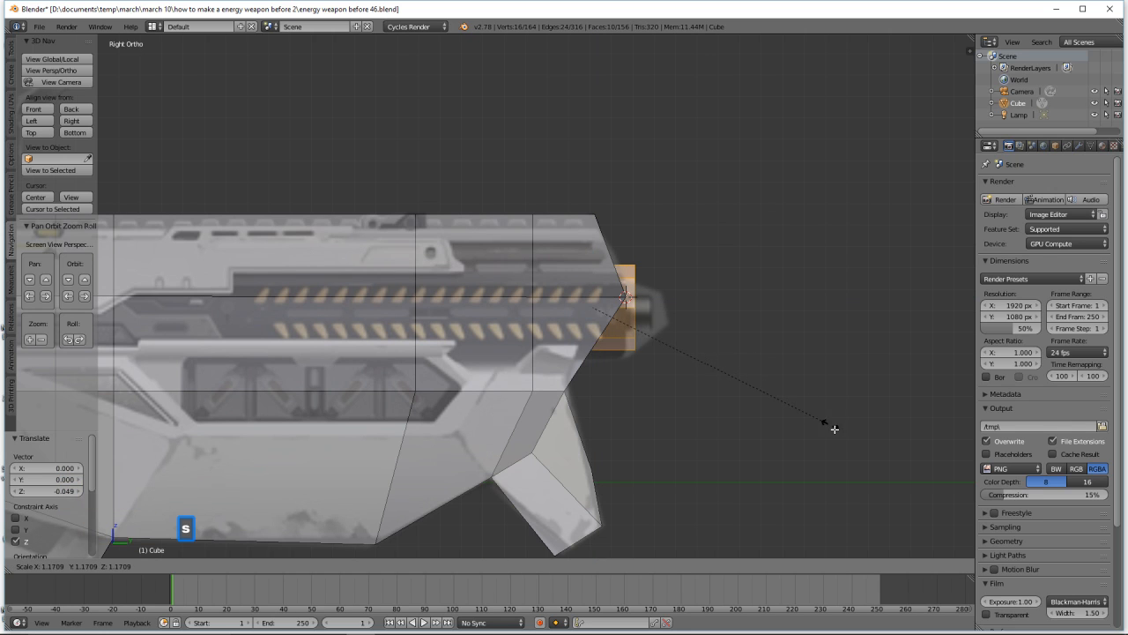
left_click(840, 437)
left_click_drag(637, 311, 623, 309)
left_click_drag(580, 268, 582, 274)
left_click_drag(631, 312, 628, 314)
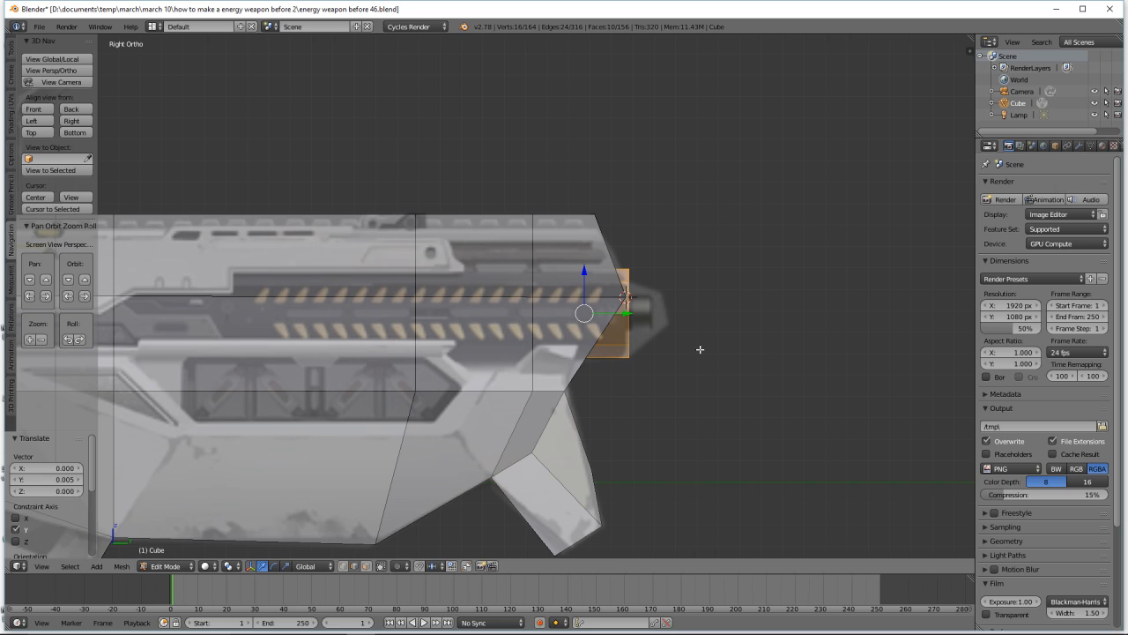
- Duplicate the muzzle cylinder in place and move the copy 0.848 up along Z, above the weapon body
key("shift+d")
right_click(627, 296)
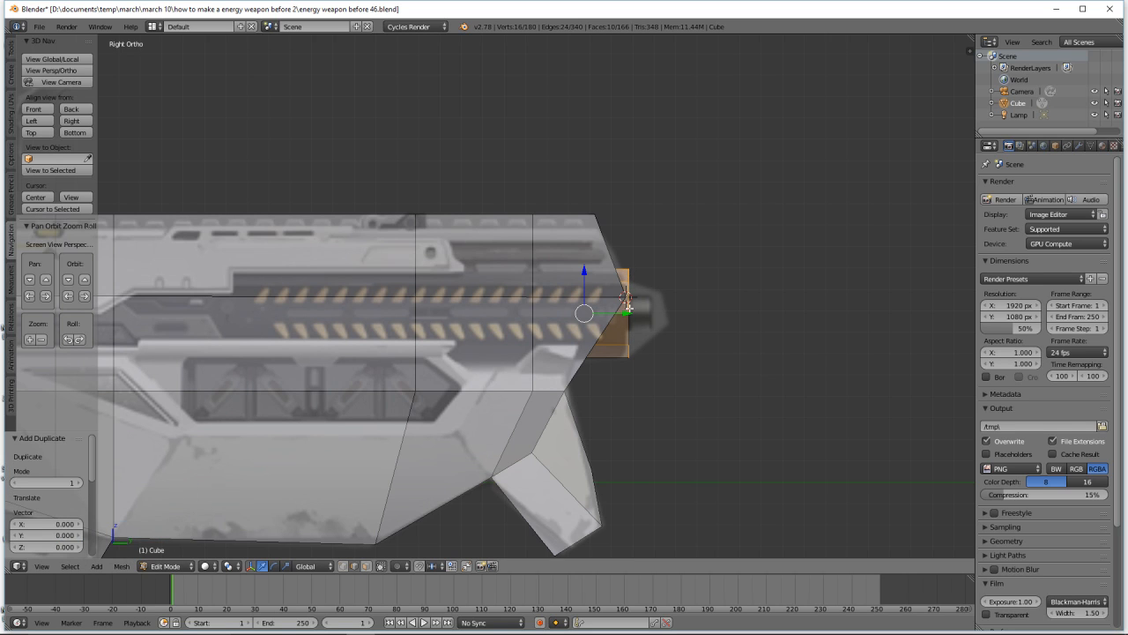
left_click_drag(589, 282, 592, 134)
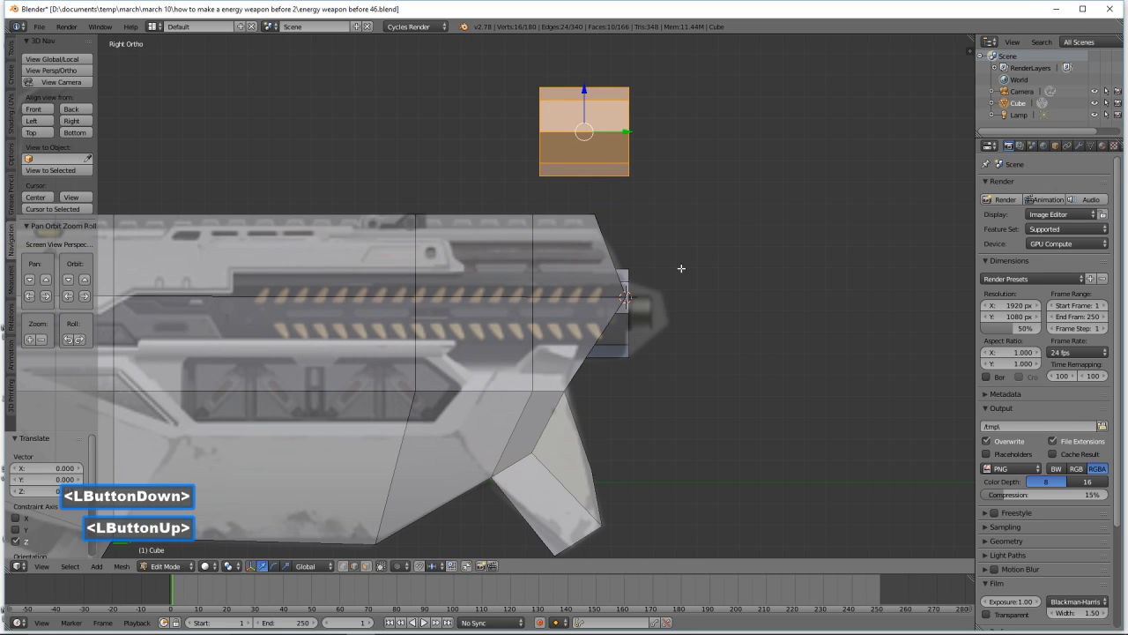
middle_click_drag(821, 299, 796, 319)
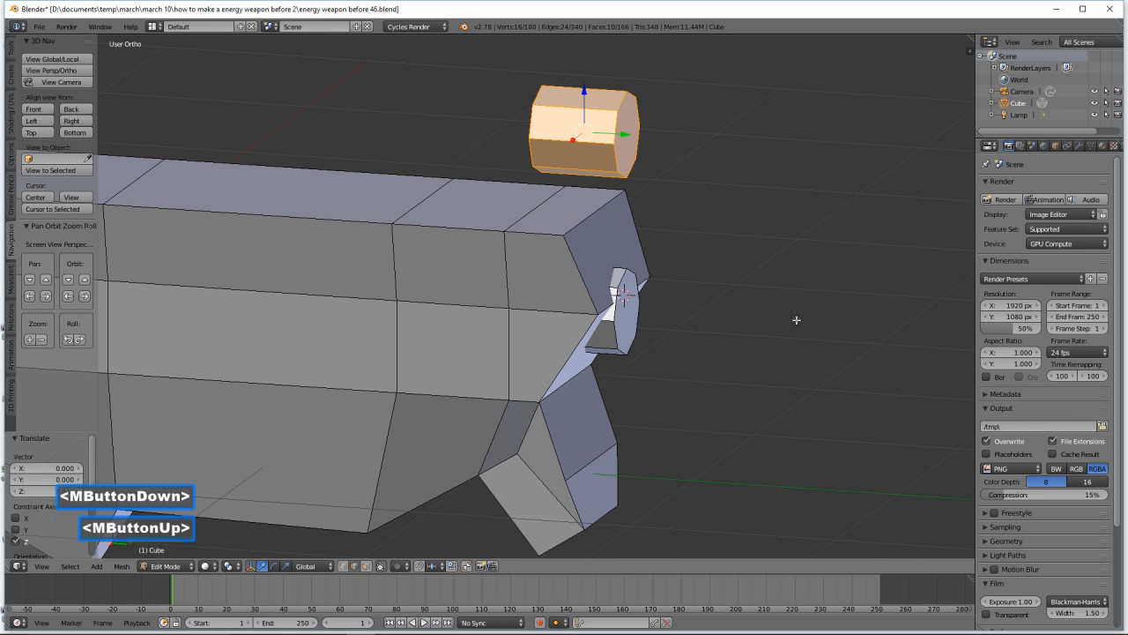
left_click(89, 122)
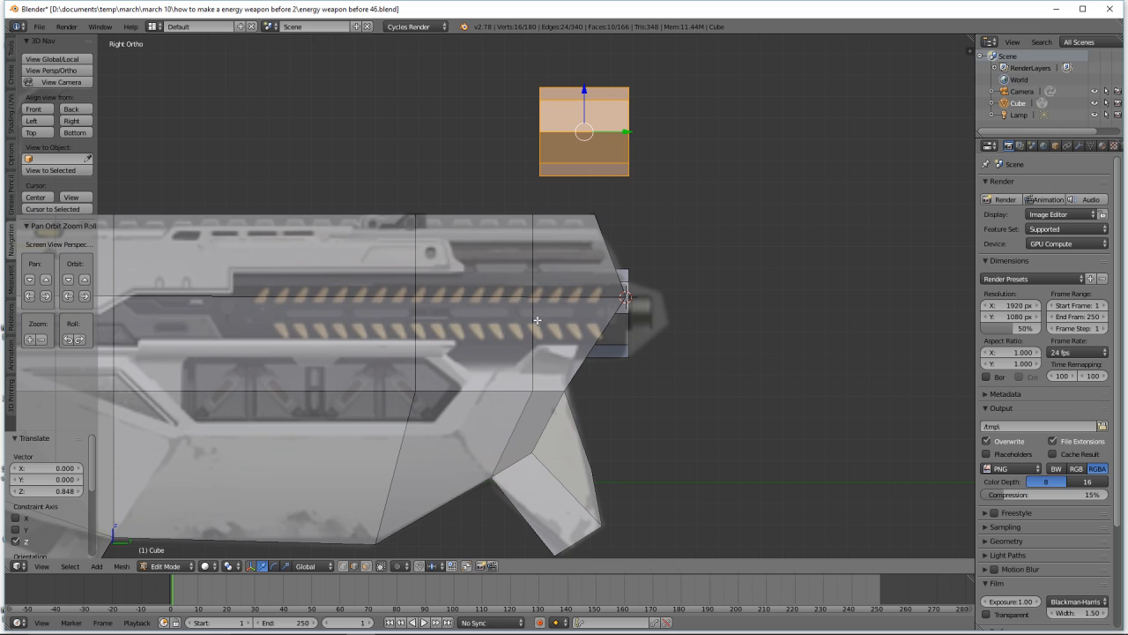
- Extrude the muzzle cylinder's front face in place and scale the new face inward to about 0.527
middle_click_drag(700, 344, 649, 342)
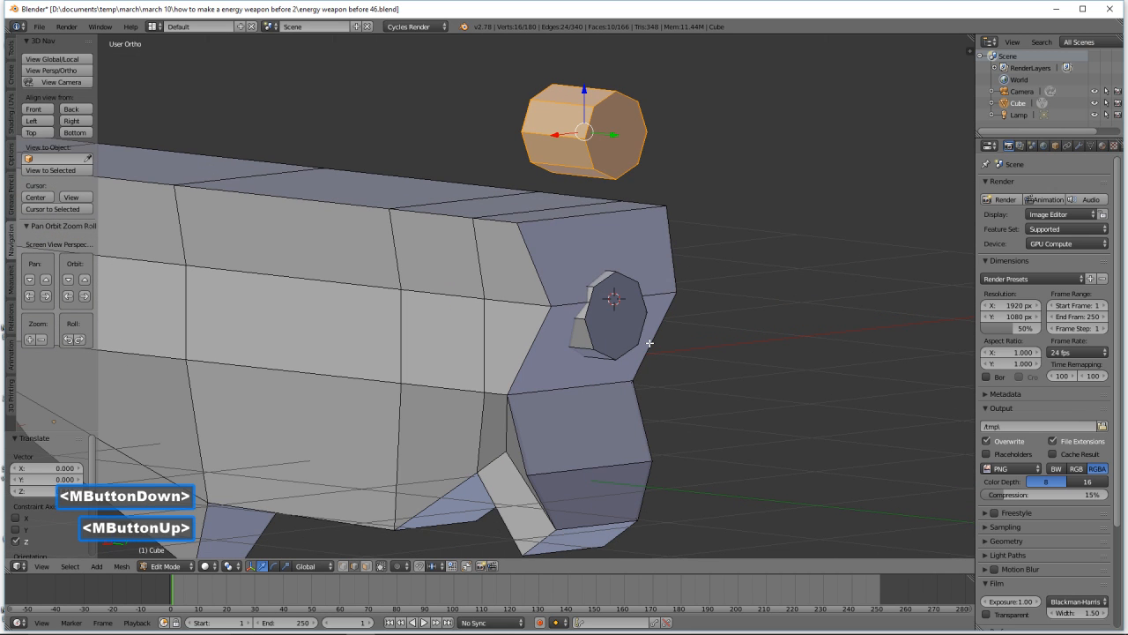
left_click(367, 566)
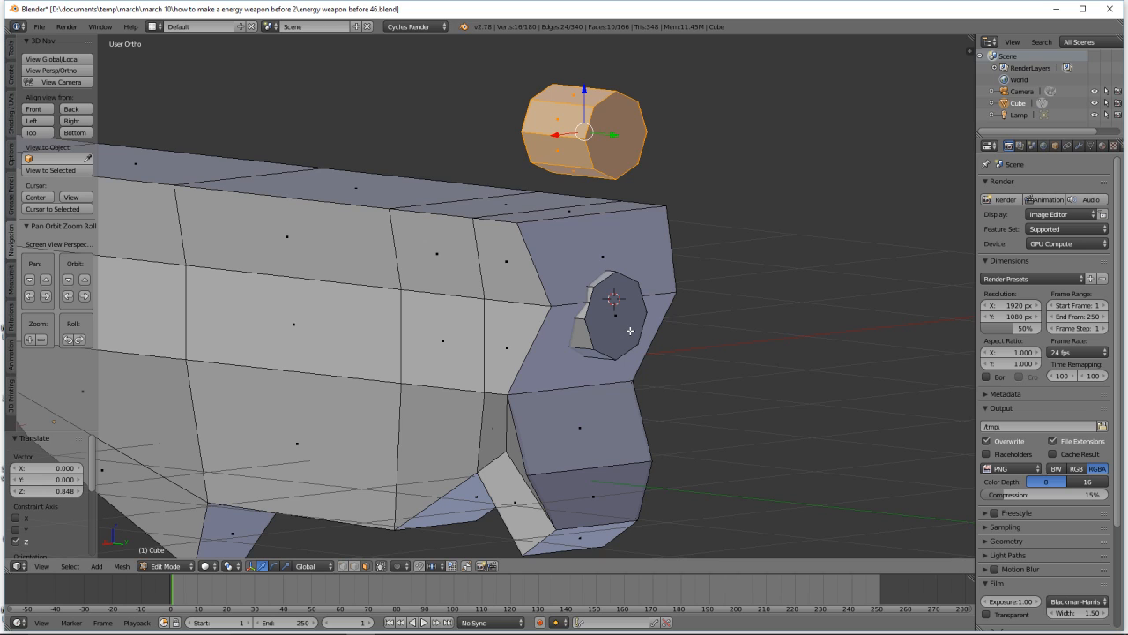
key("a")
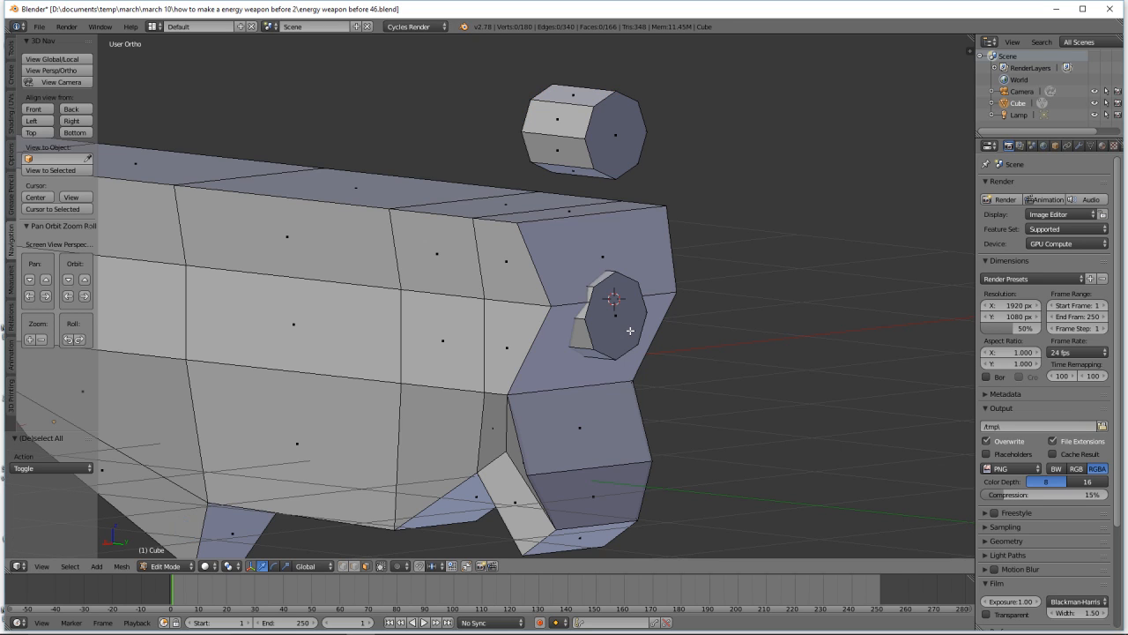
left_click(630, 331)
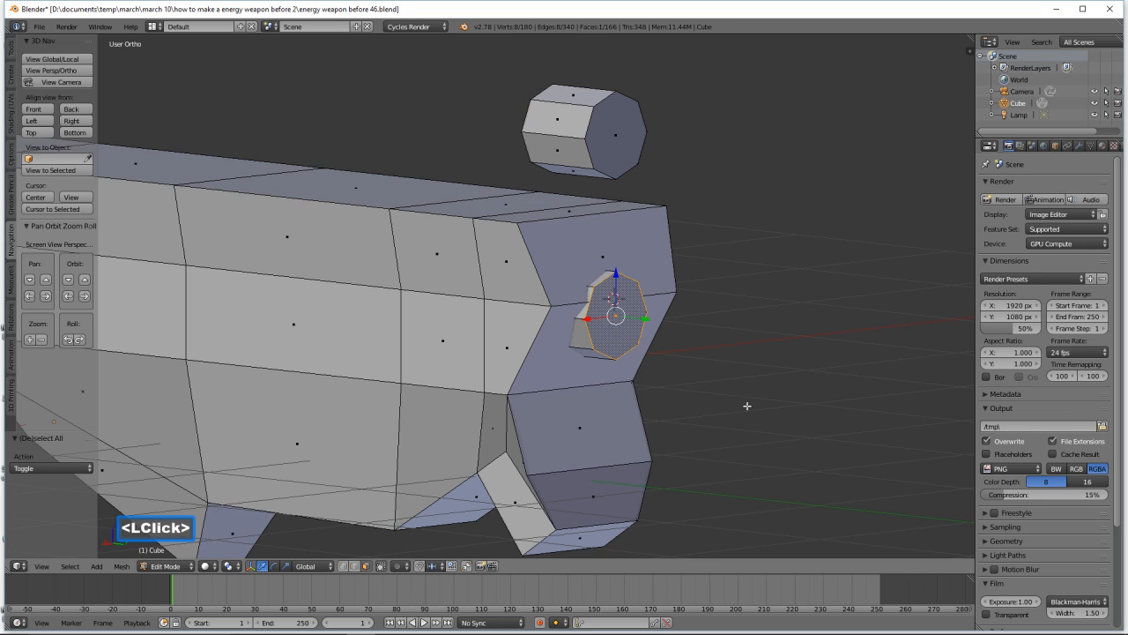
key("e")
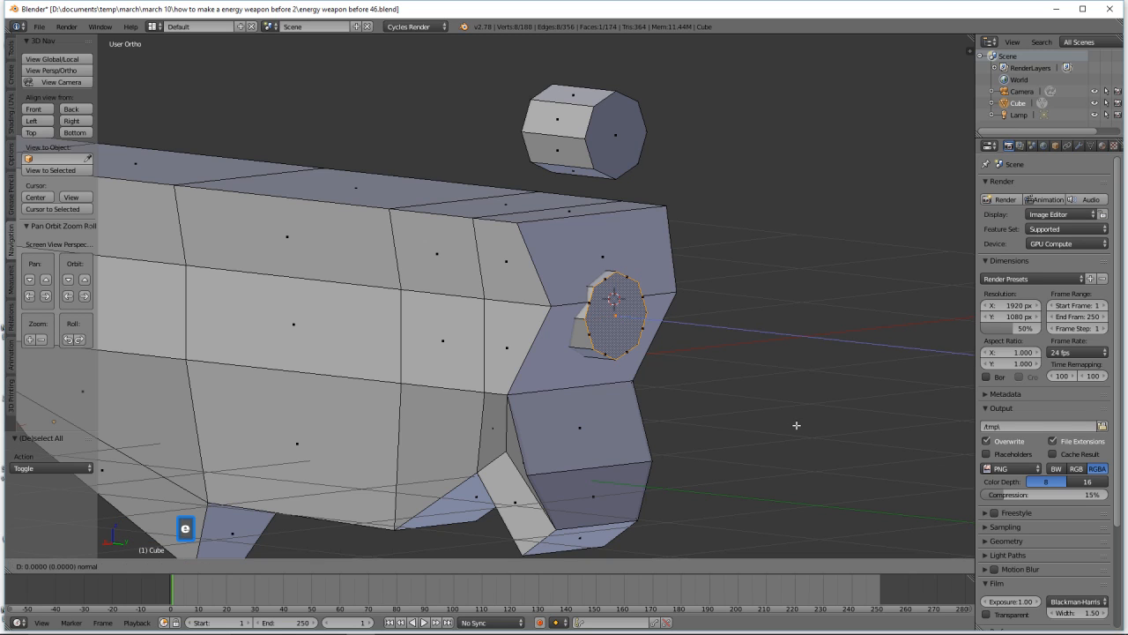
right_click(793, 423)
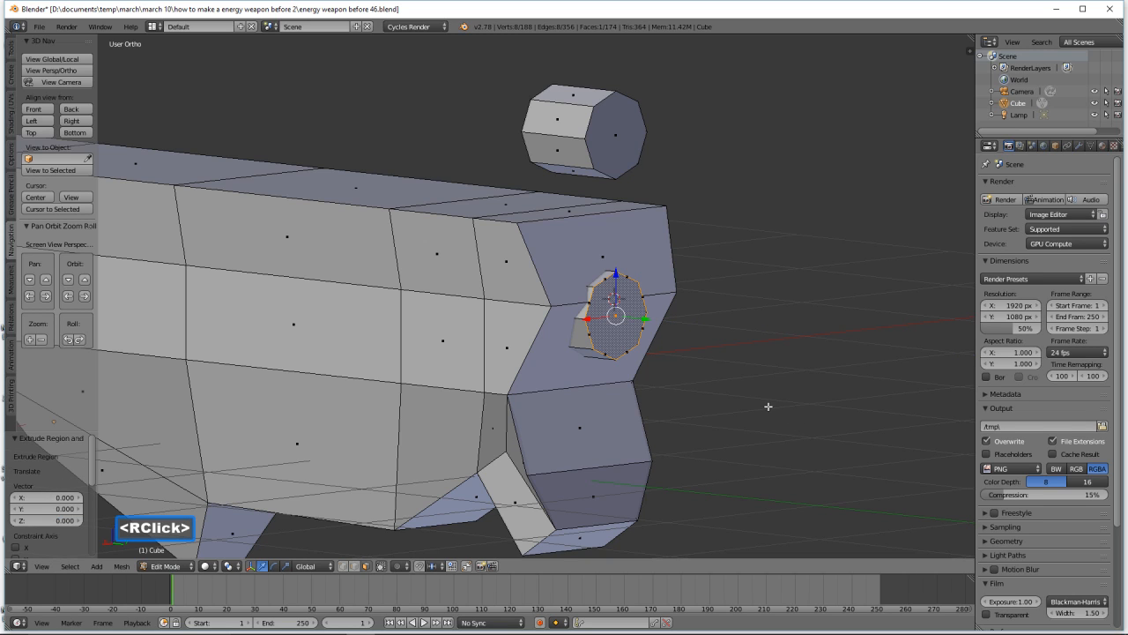
key("s")
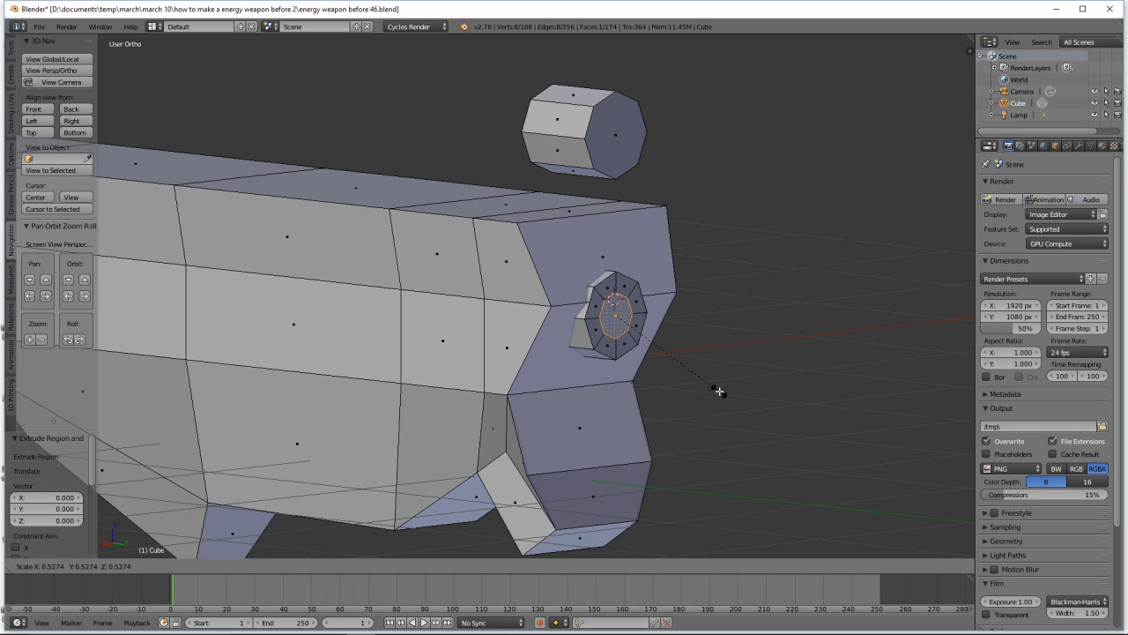
left_click(719, 391)
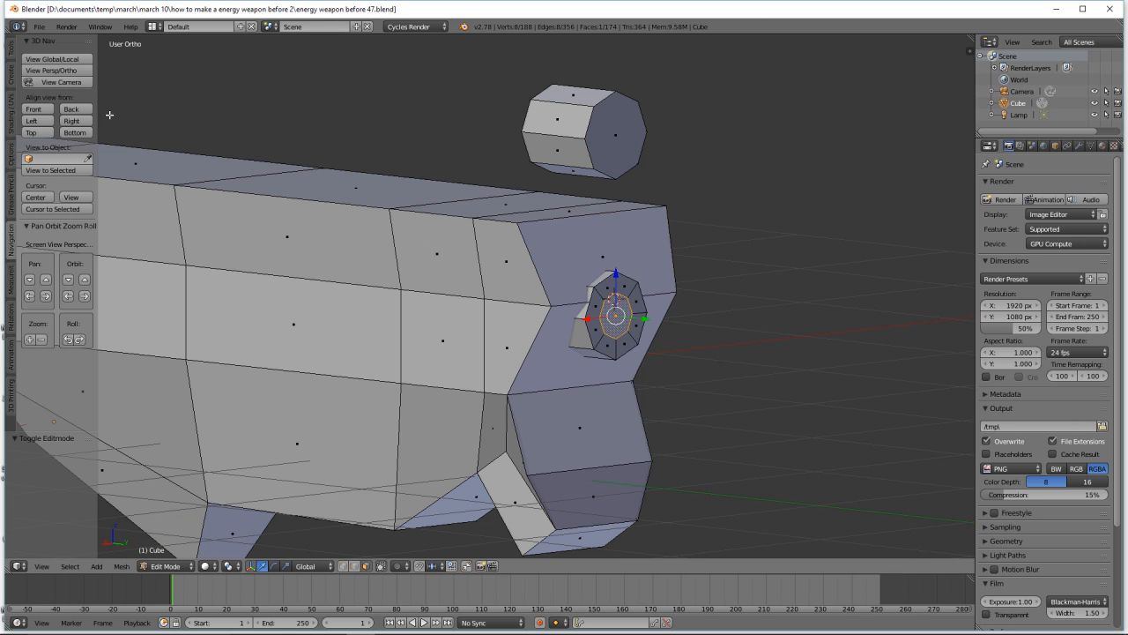
- In right view, extrude the inner muzzle face 0.112 forward along Y to form the narrower barrel tip
left_click(72, 120)
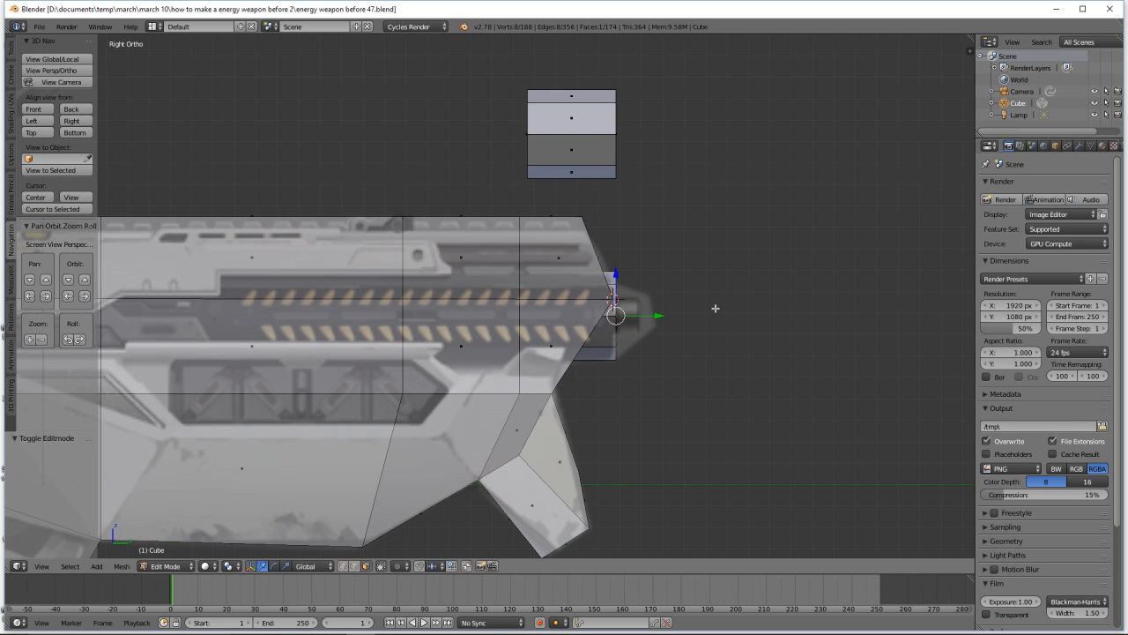
key("e")
key("y")
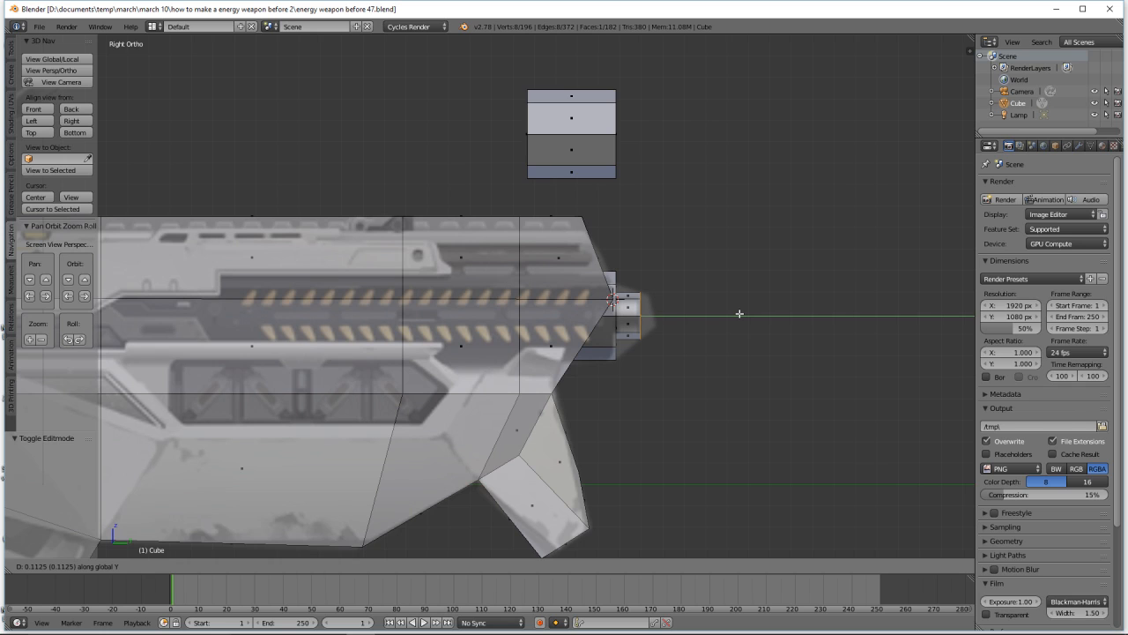
left_click(740, 312)
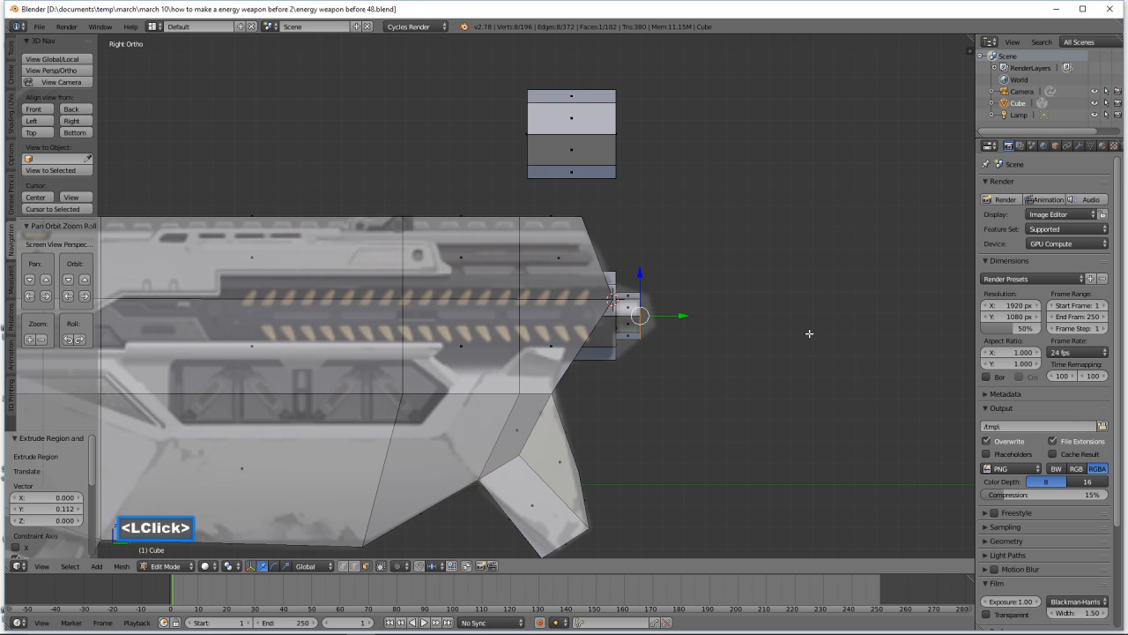
- Select the ring of side faces around the barrel tip together with its front end face
middle_click_drag(809, 330, 795, 251, "ctrl")
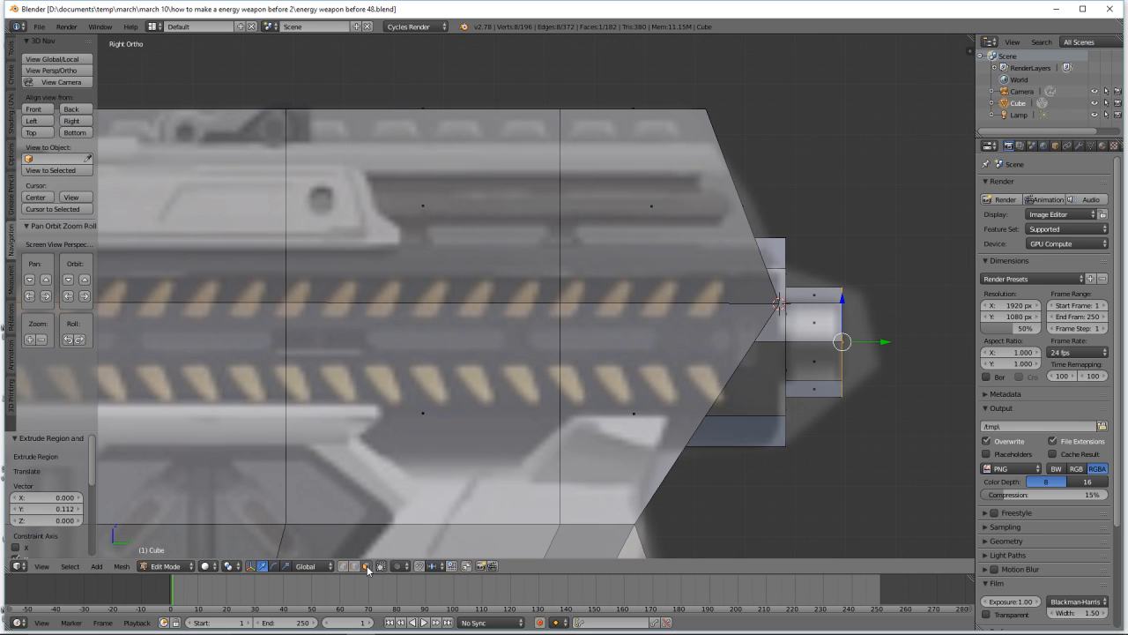
left_click(814, 342, "alt")
middle_click_drag(813, 342, 859, 368)
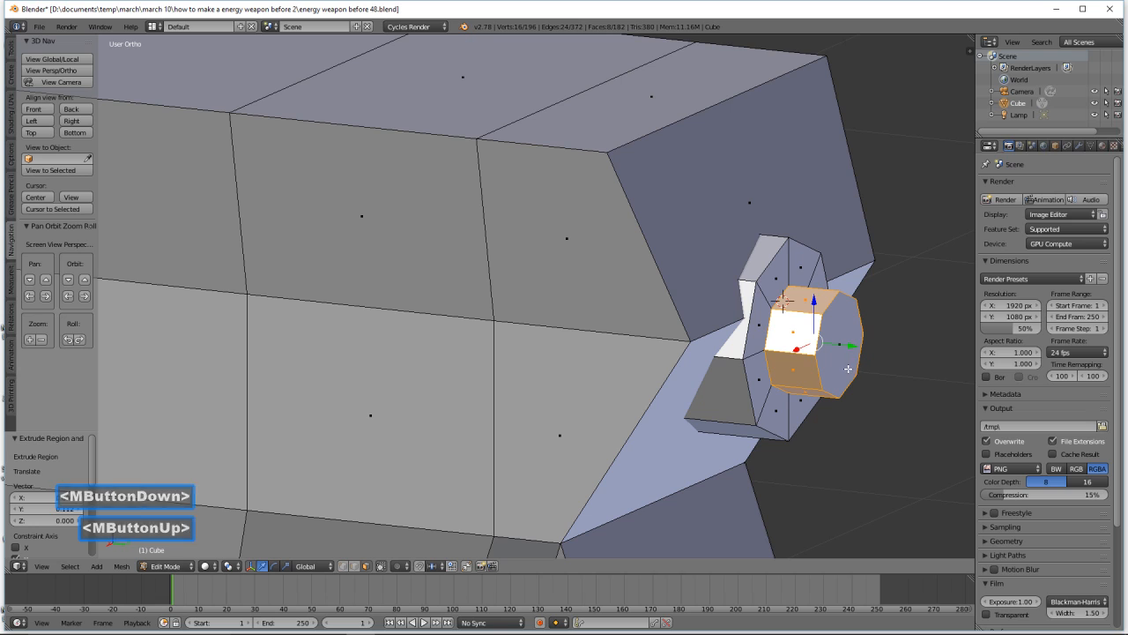
left_click(846, 372, "shift")
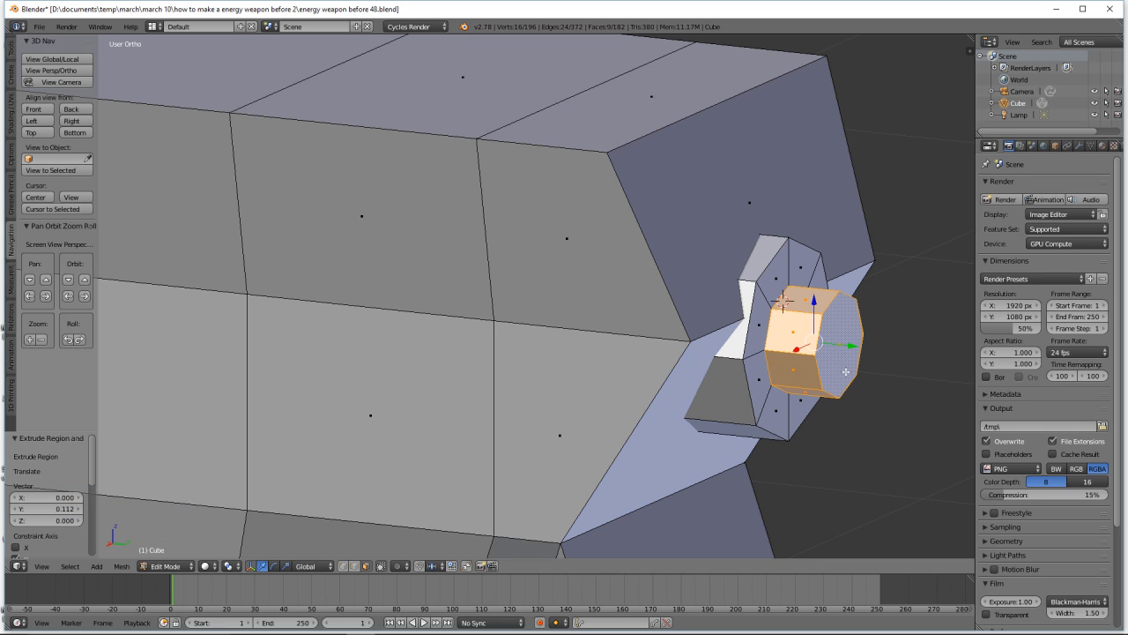
- Scale the extruded muzzle tip to about 0.7 on X and Z only, leaving Y out
left_click(71, 121)
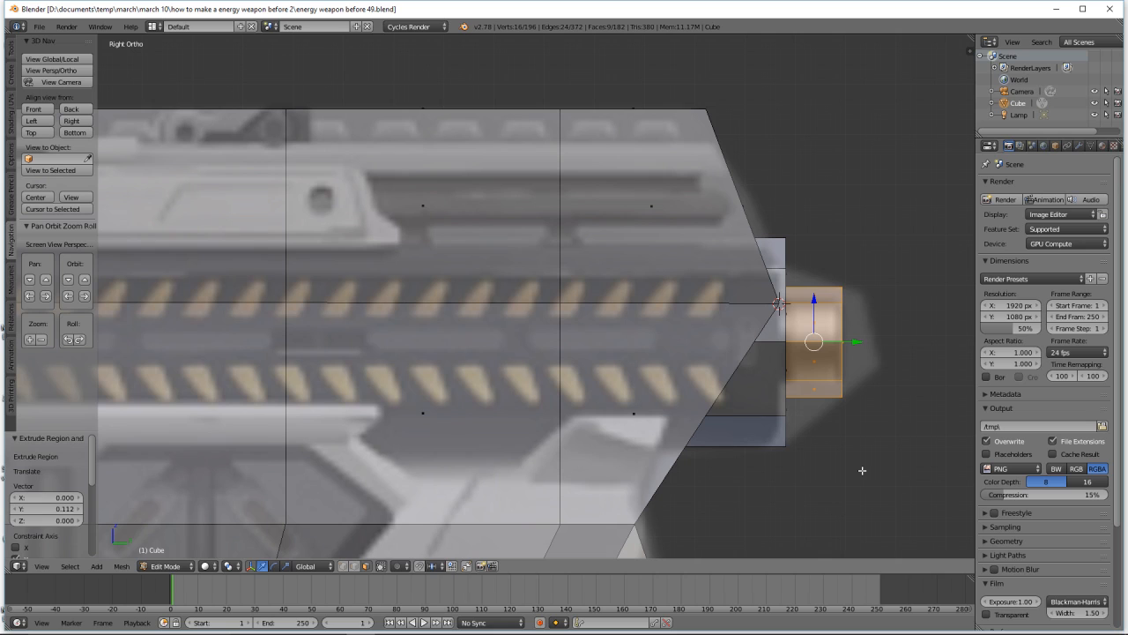
key("s")
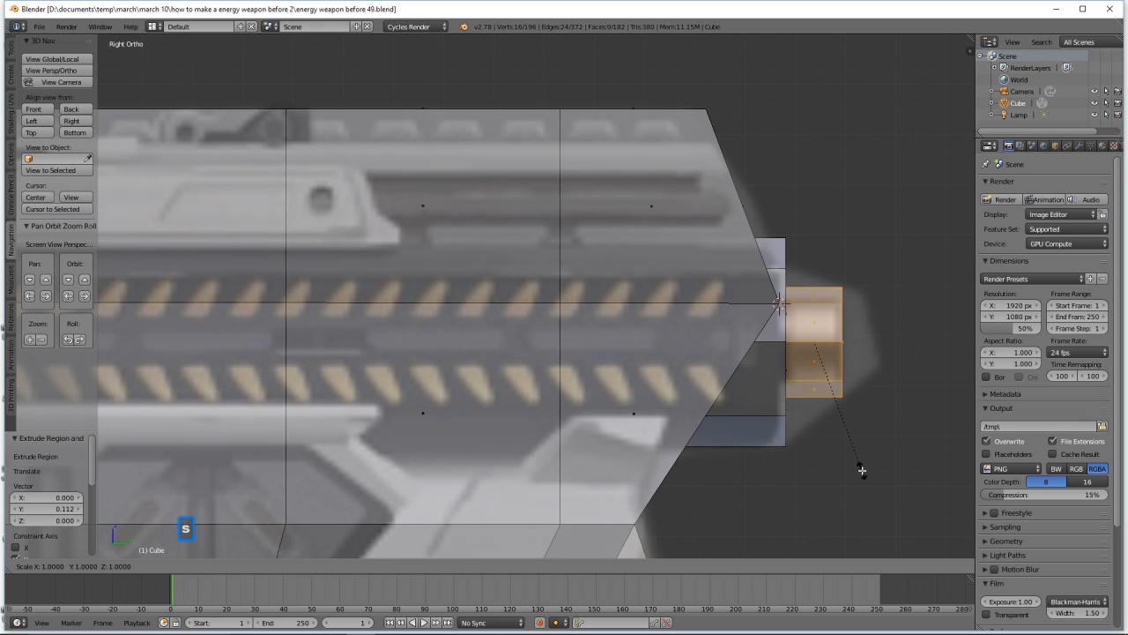
key("y")
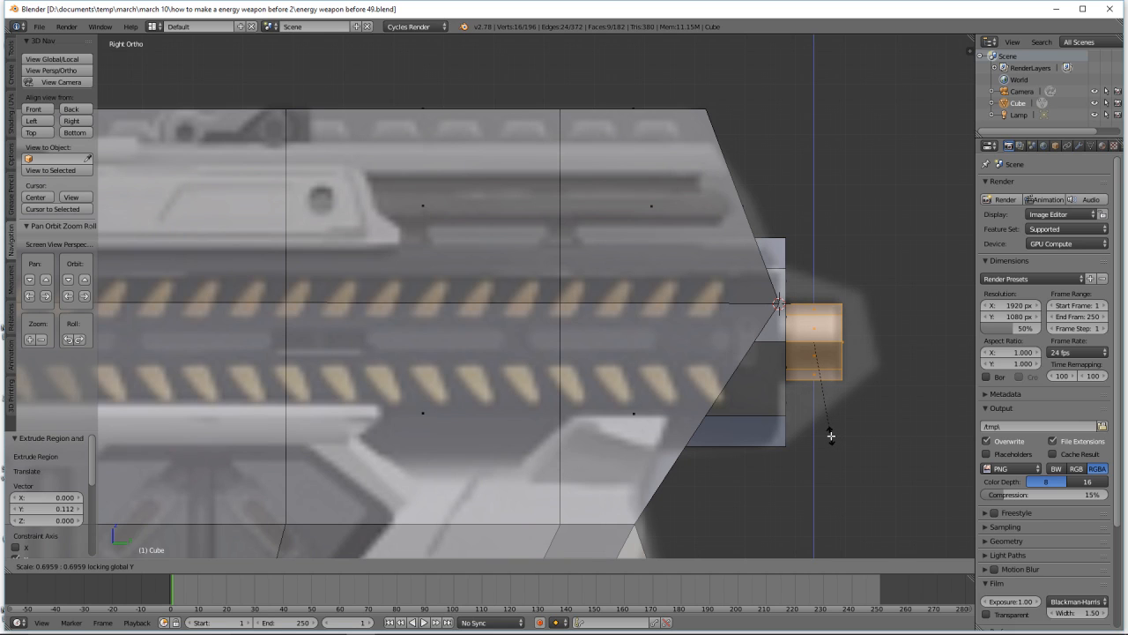
left_click(831, 435)
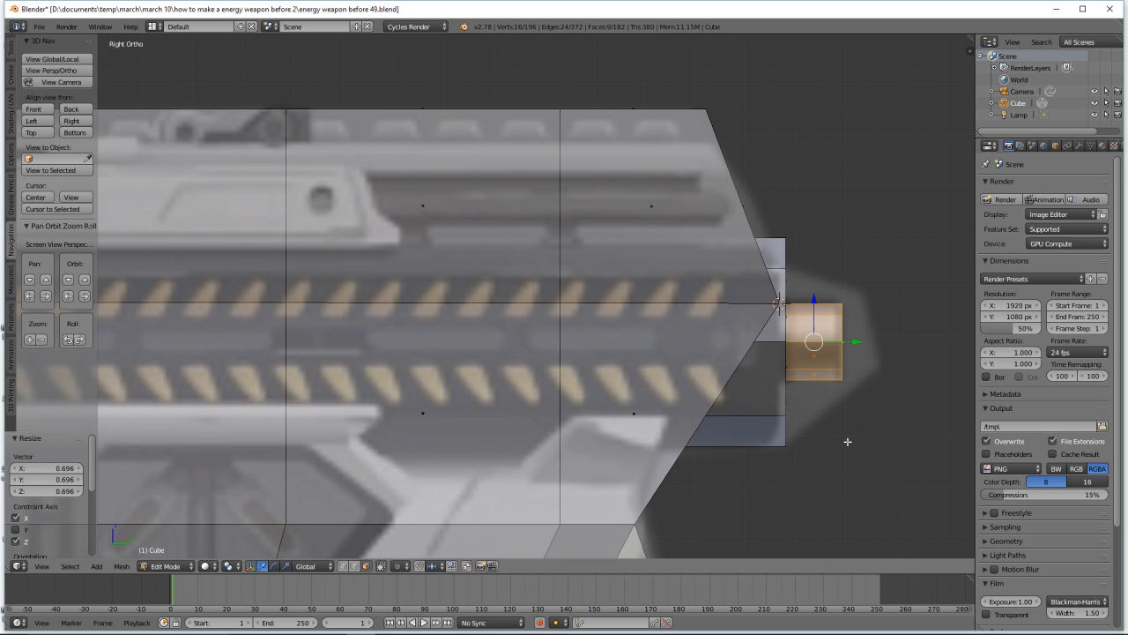
key("a")
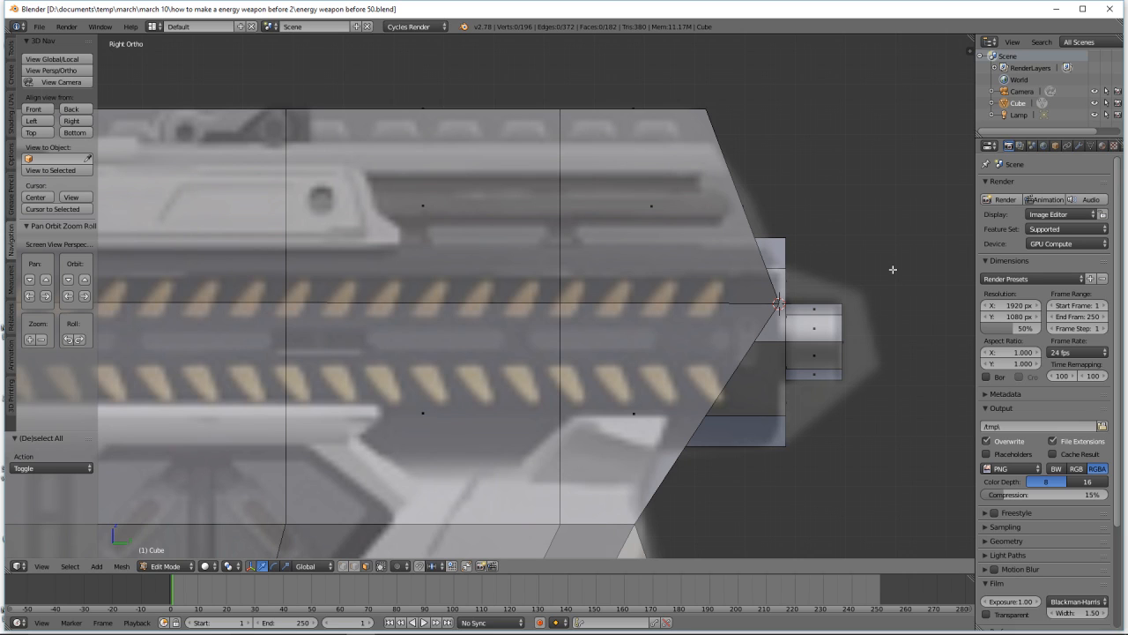
- Duplicate the spare cylinder floating above the barrel and move the copy onto the round dial of the reference scope
key("ctrl")
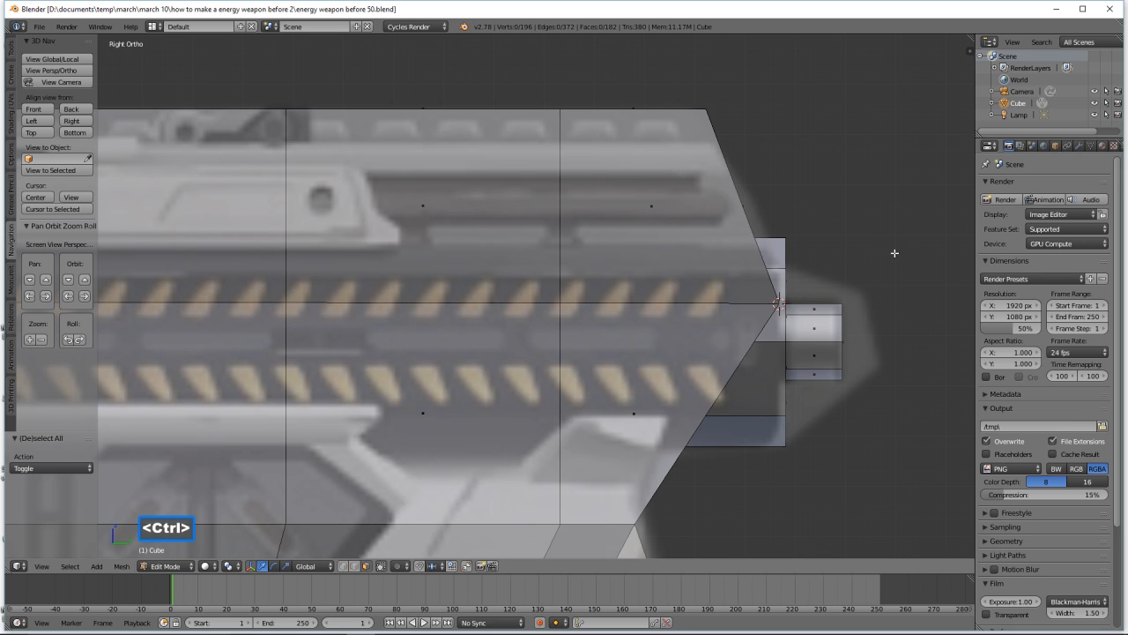
middle_click_drag(879, 244, 850, 428, "ctrl")
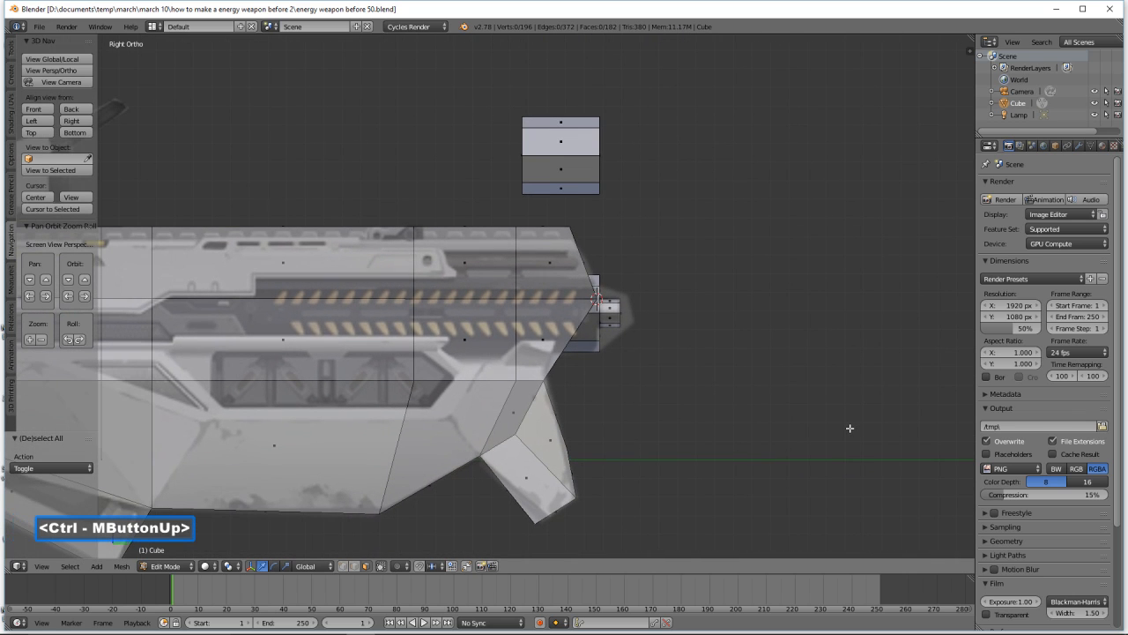
middle_click_drag(510, 377, 754, 371, "shift")
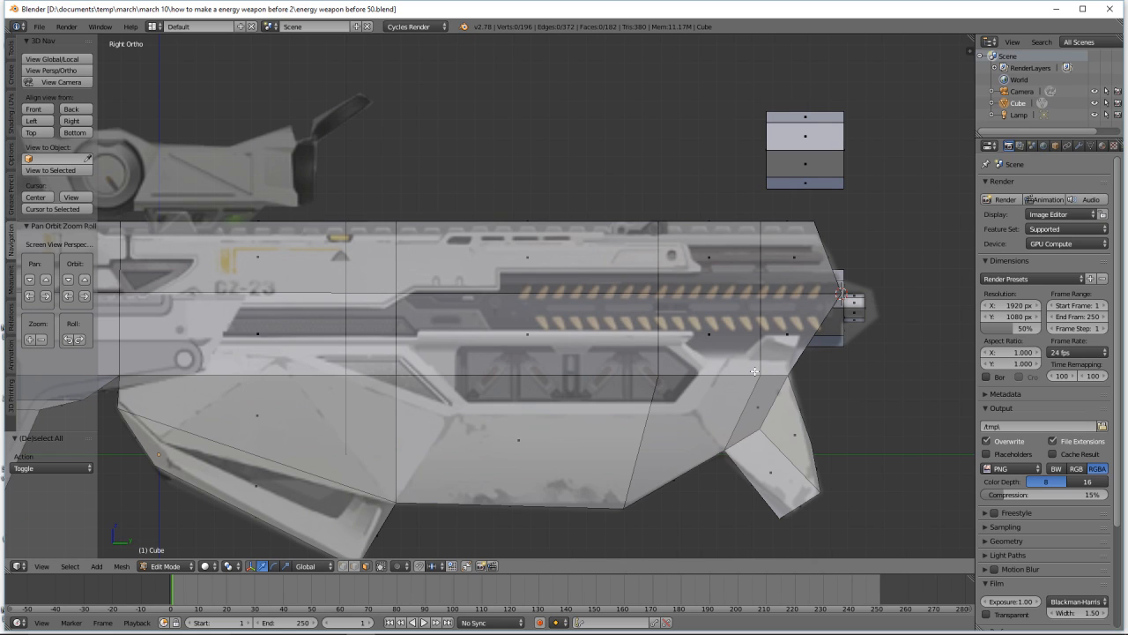
middle_click_drag(755, 370, 771, 420, "ctrl")
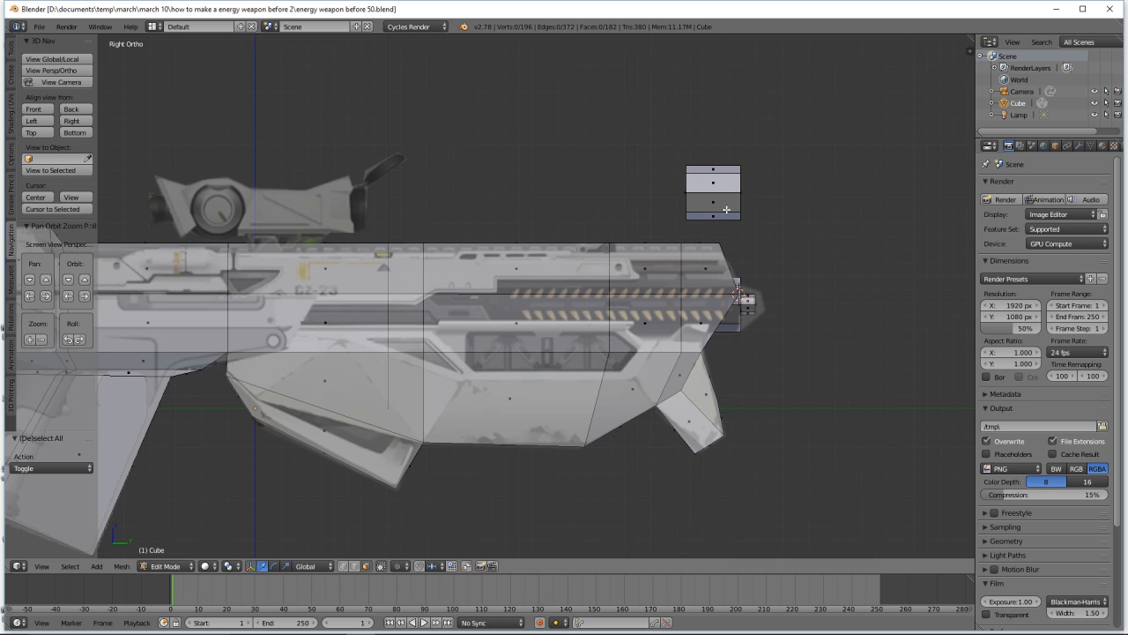
key("l")
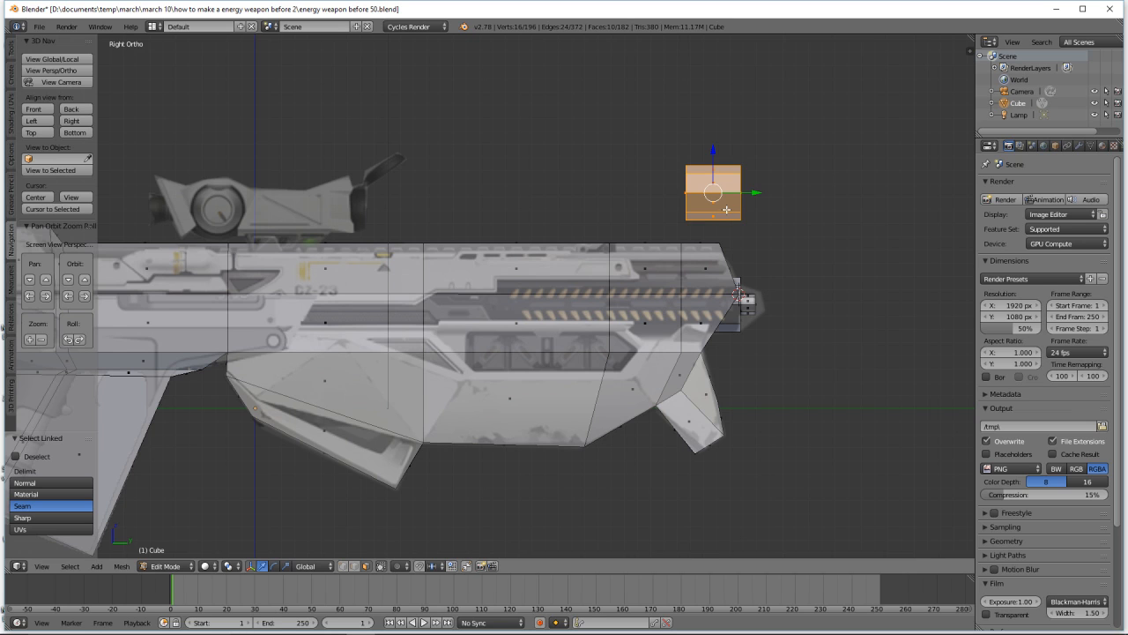
key("shift+d")
right_click(710, 190)
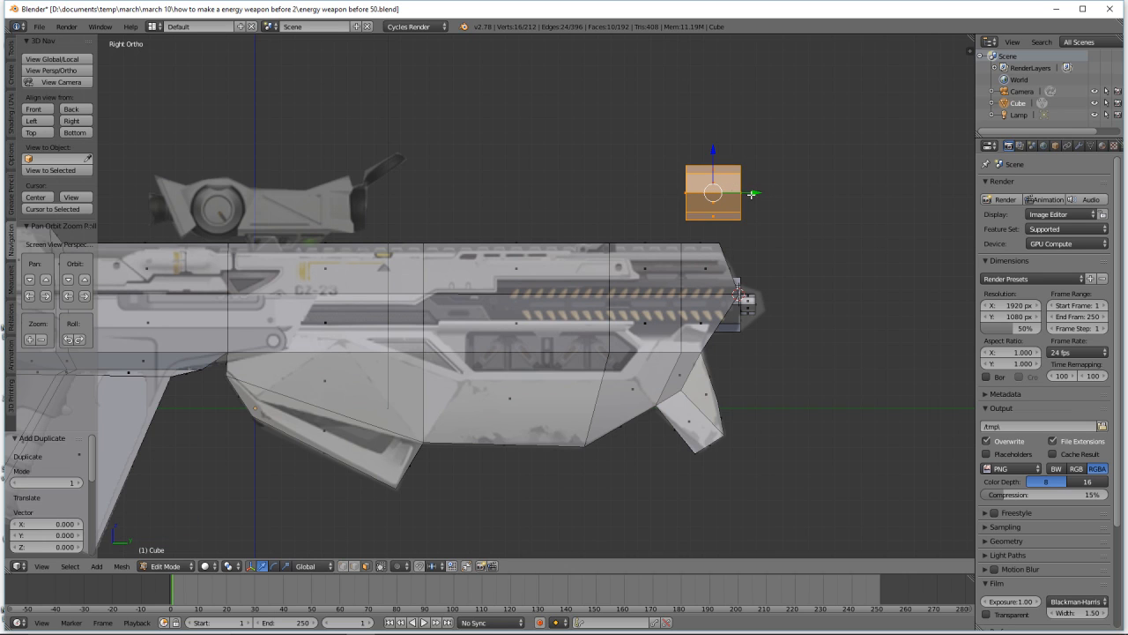
left_click_drag(756, 192, 233, 169)
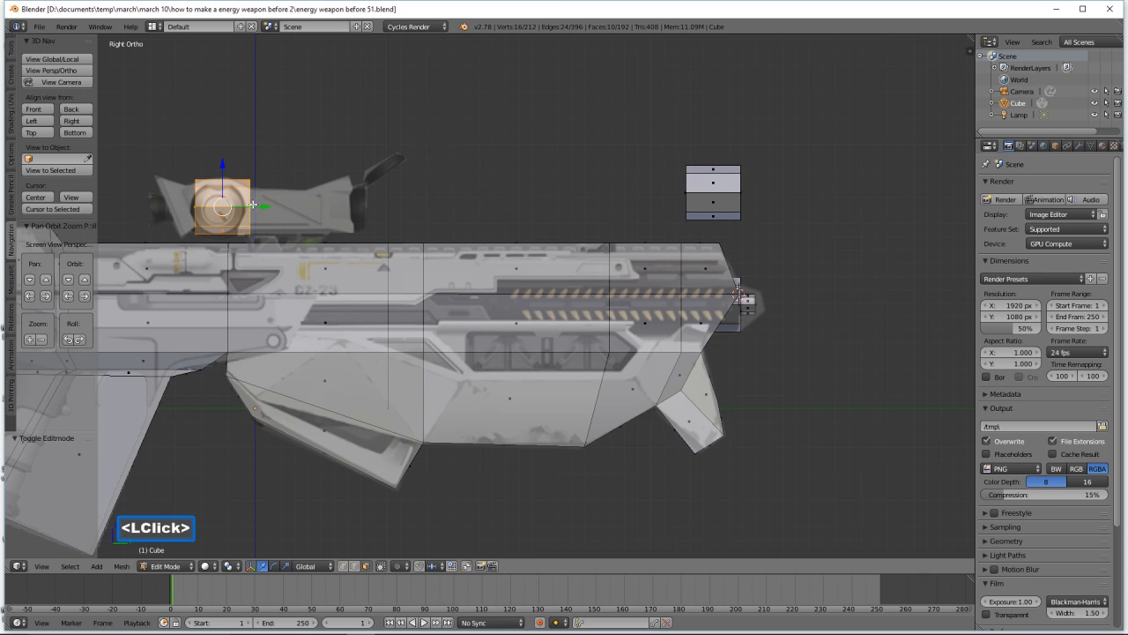
- Rotate the duplicated cylinder 90° about Z and align it with the reference scope's round dial
key("r")
type("90")
key("Return")
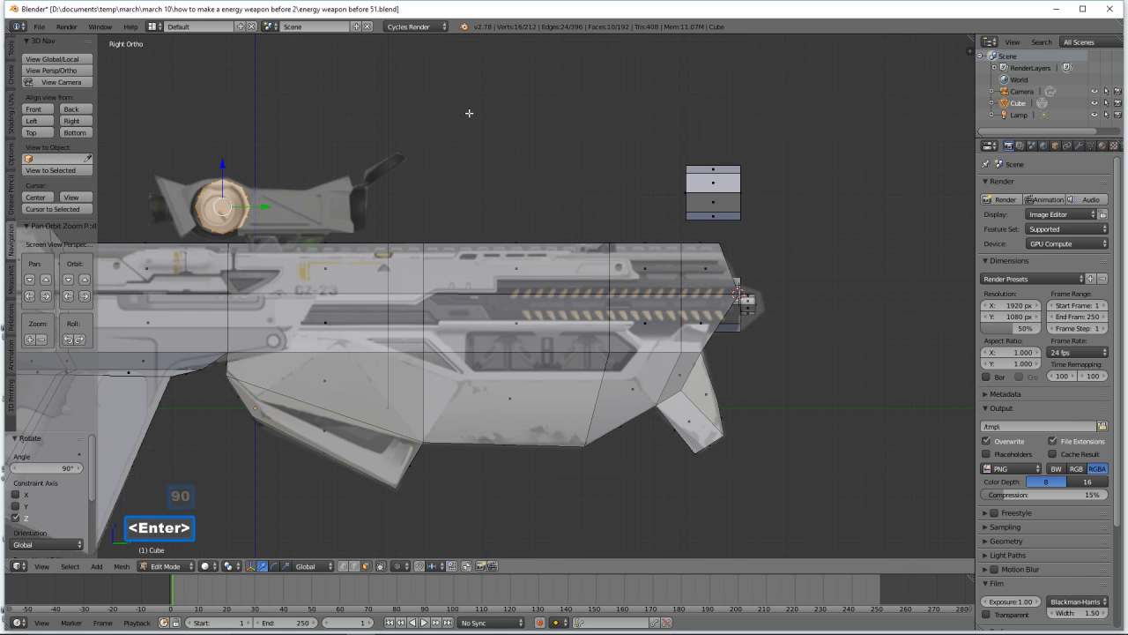
left_click_drag(270, 204, 266, 204)
left_click_drag(213, 166, 215, 170)
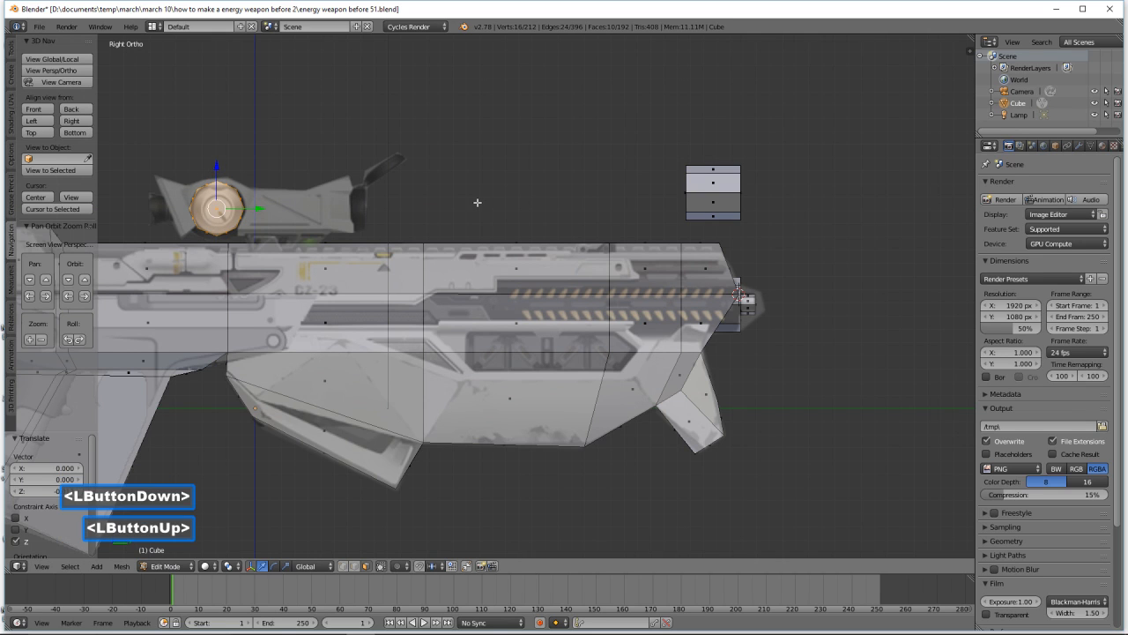
key("a")
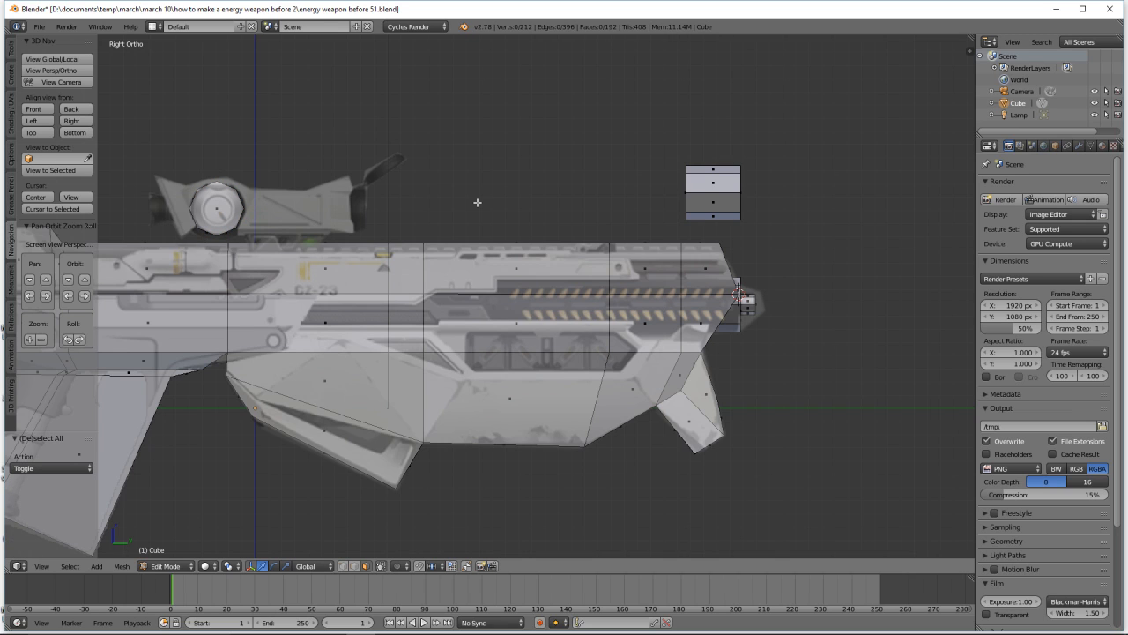
- Place the 3D cursor on the reference scope, and inset the body's top face beneath it by extruding in place and scaling to about 0.65
right_click(282, 209)
middle_click_drag(461, 196, 458, 244)
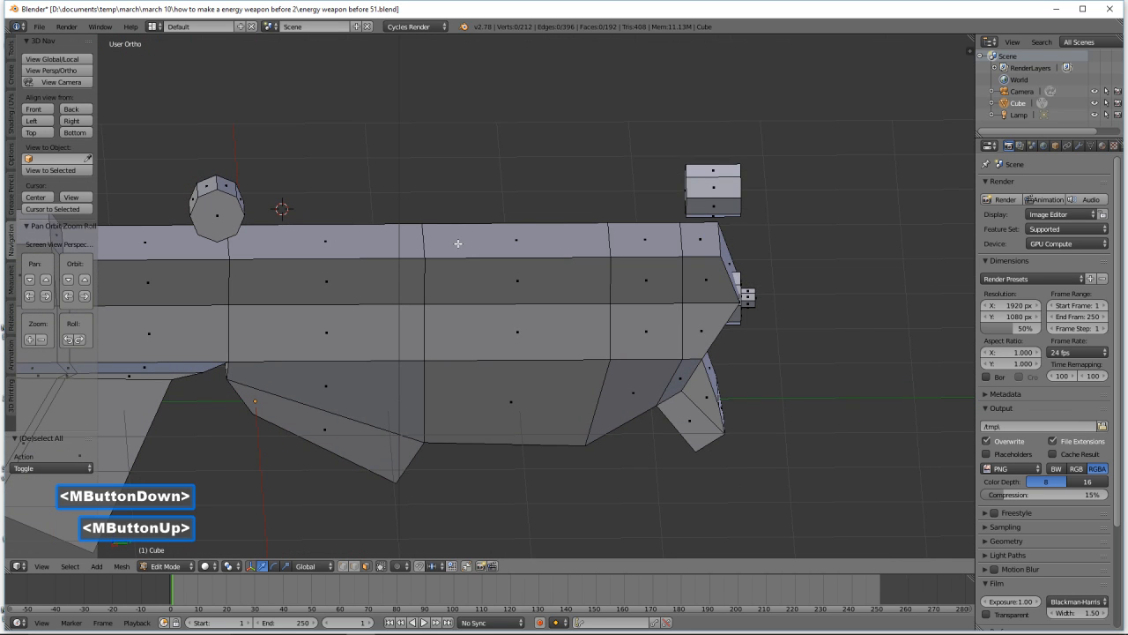
left_click(354, 245)
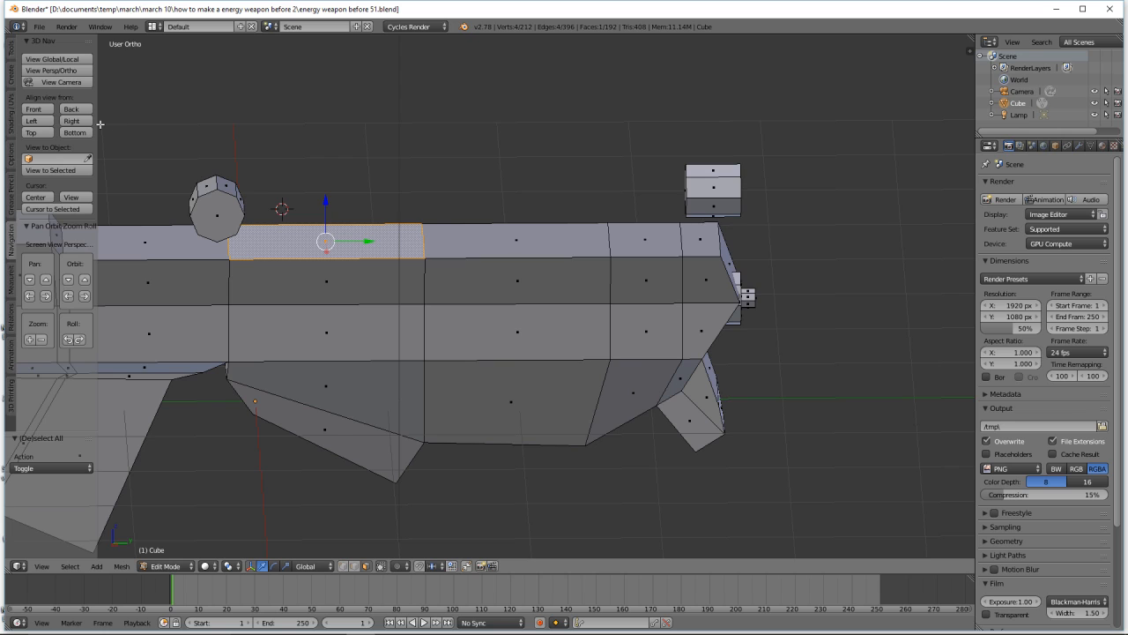
left_click(71, 121)
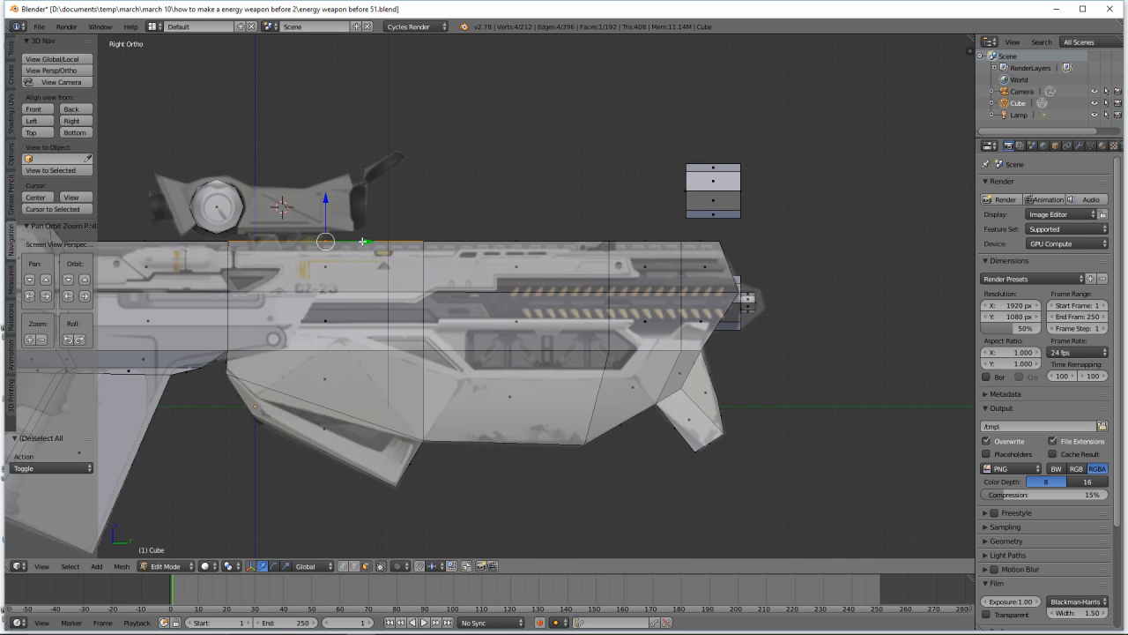
middle_click_drag(440, 190, 439, 243)
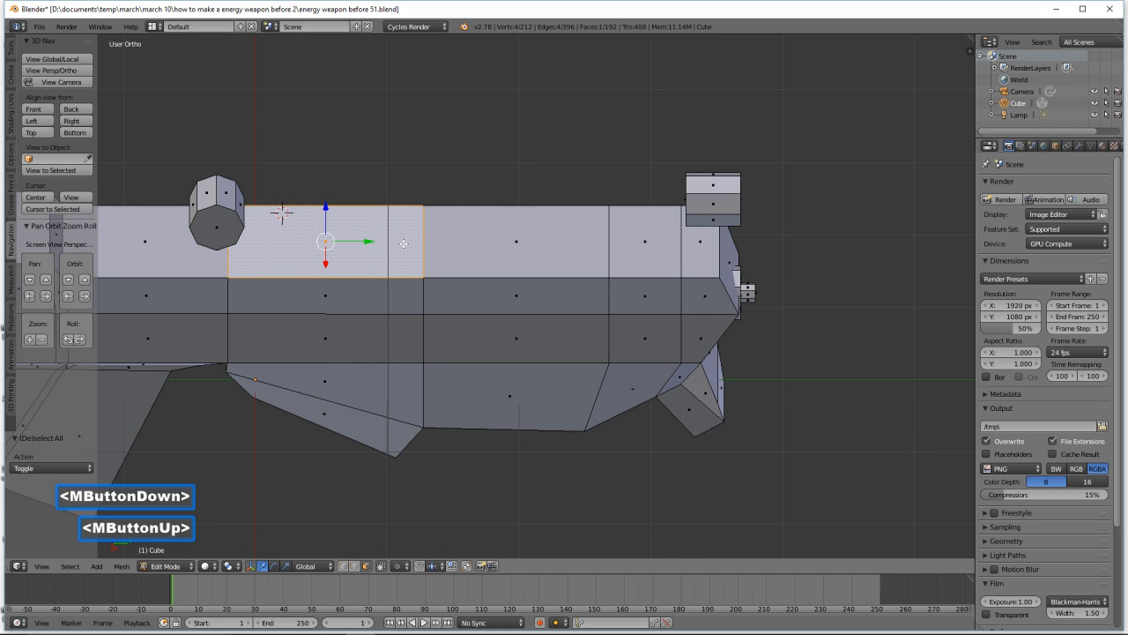
key("e")
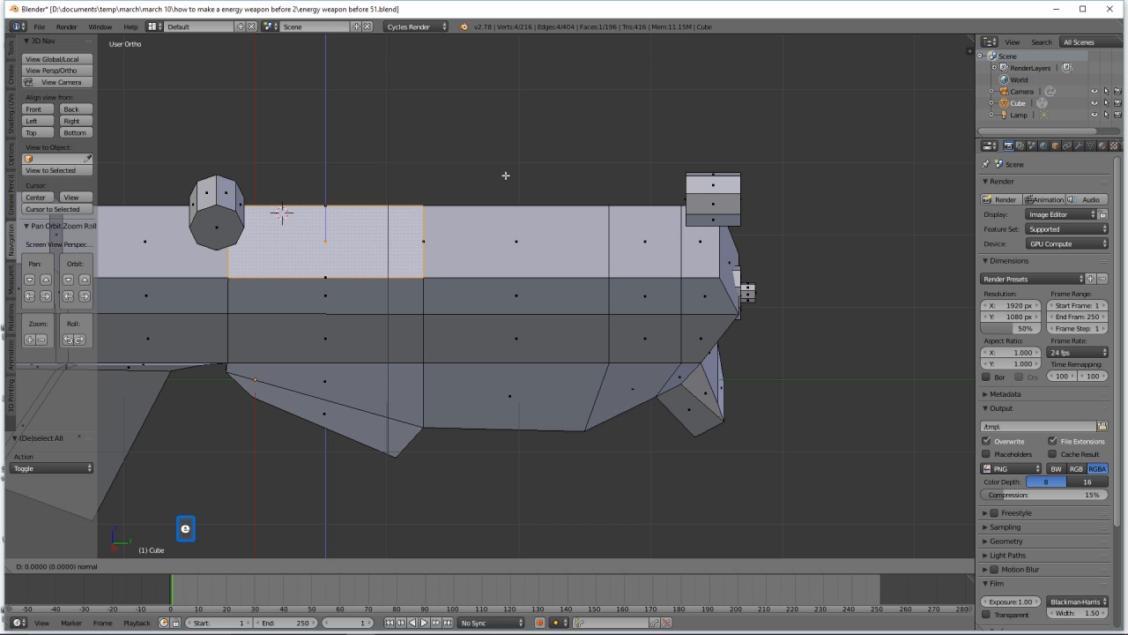
right_click(505, 175)
key("s")
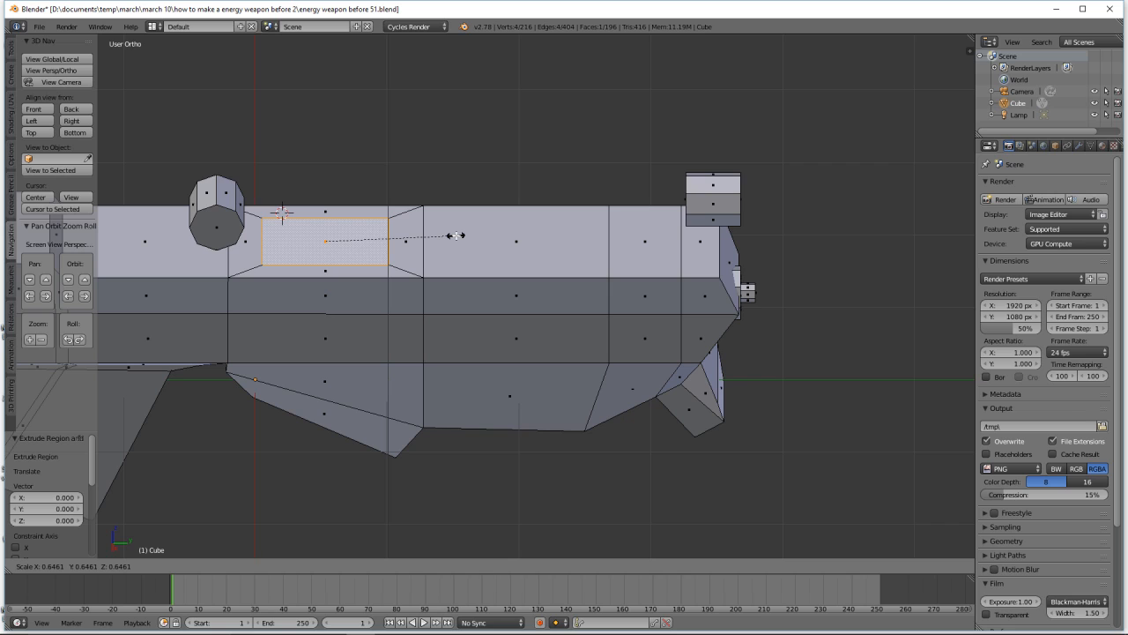
left_click(455, 235)
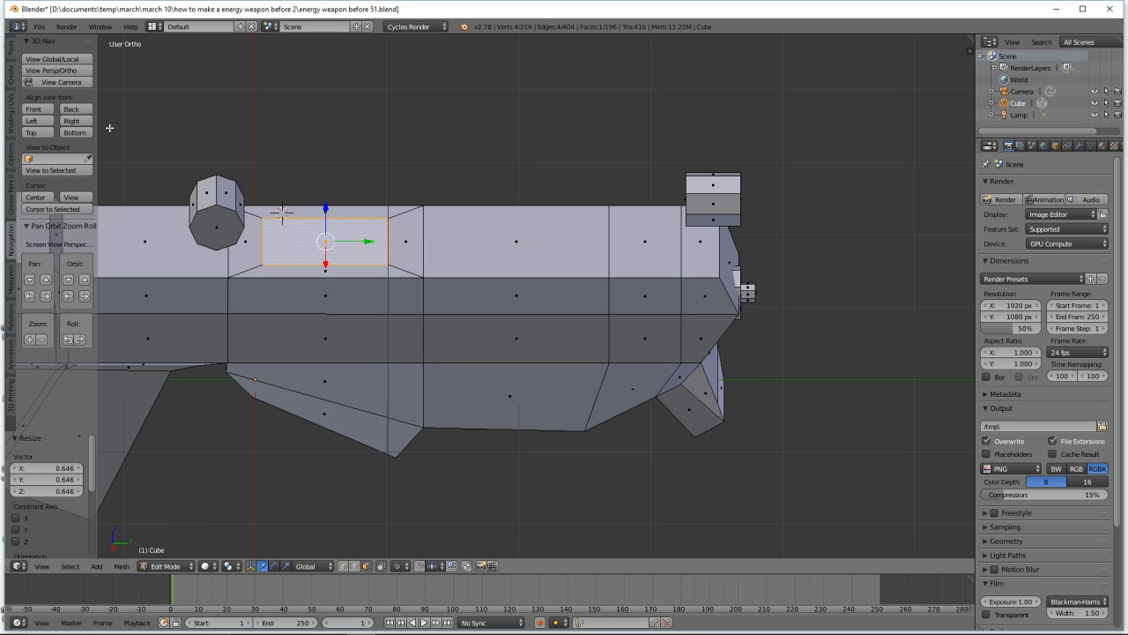
- Move the inset top face about -0.049 along Y and raise it slightly towards the scope mount
left_click(72, 121)
mouse_move(369, 241)
left_mouse_down()
mouse_move(350, 243)
mouse_move(363, 243)
left_mouse_up()
mouse_move(379, 236)
middle_mouse_down()
mouse_move(398, 236)
mouse_move(394, 251)
middle_mouse_up()
left_click(72, 121)
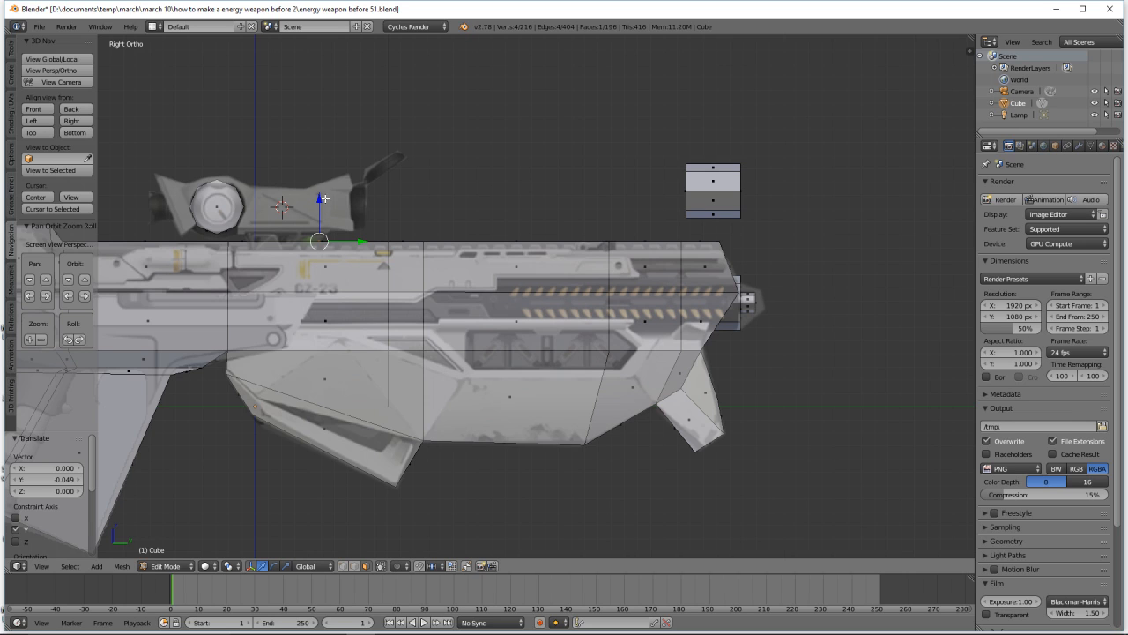
left_click_drag(323, 201, 323, 199)
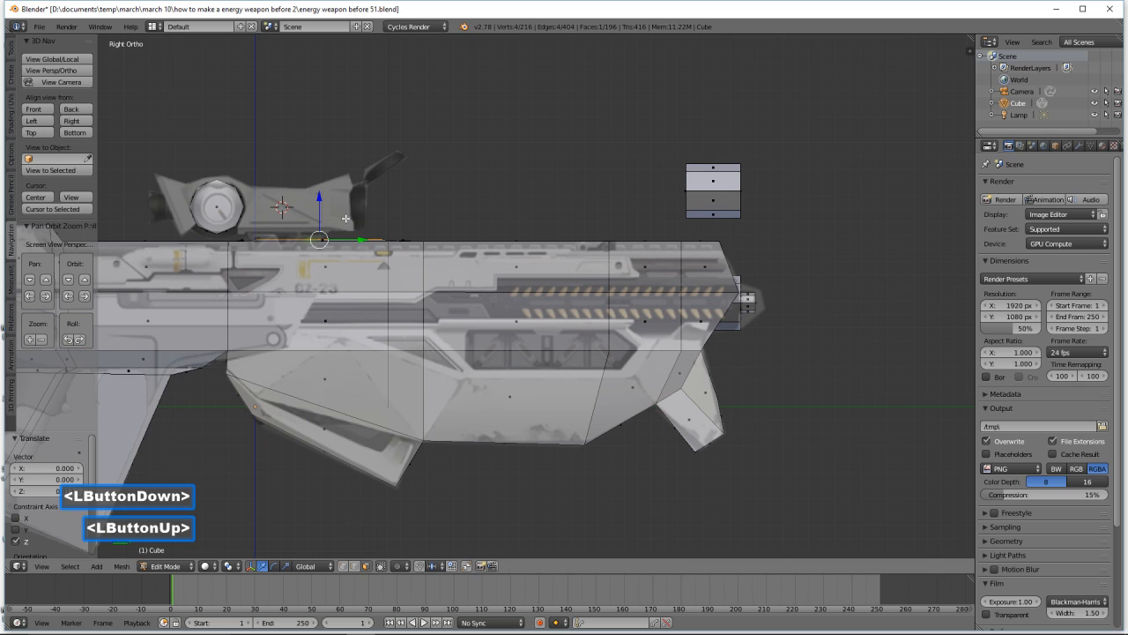
- Scale the inset face to about 0.69 along Y and move it about -0.16 along Y to match the scope mount
key("s")
key("y")
left_click(402, 239)
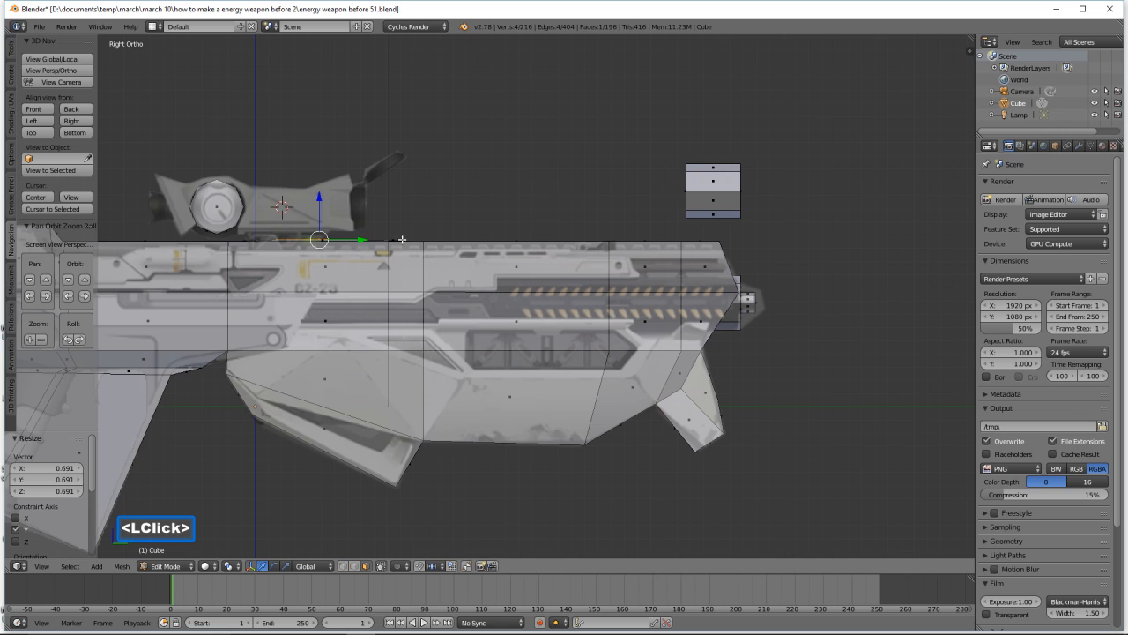
left_click_drag(363, 239, 341, 240)
middle_click_drag(404, 227, 402, 231)
left_click(72, 120)
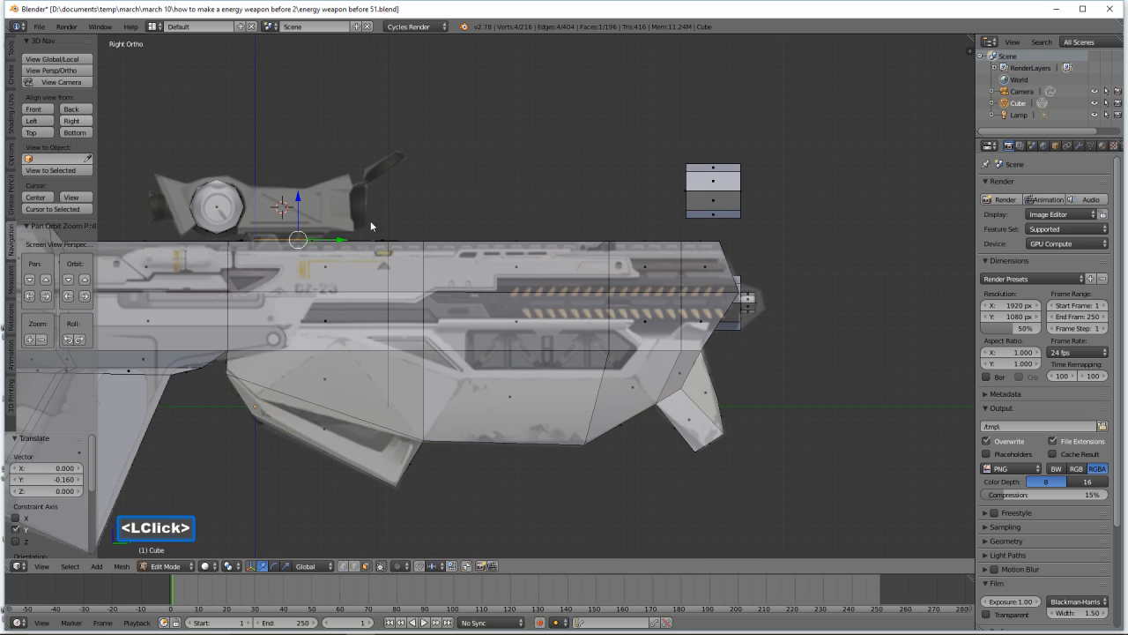
- Extrude the scope-mount face about 0.062 along Z, up to the underside of the reference scope
key("e")
key("z")
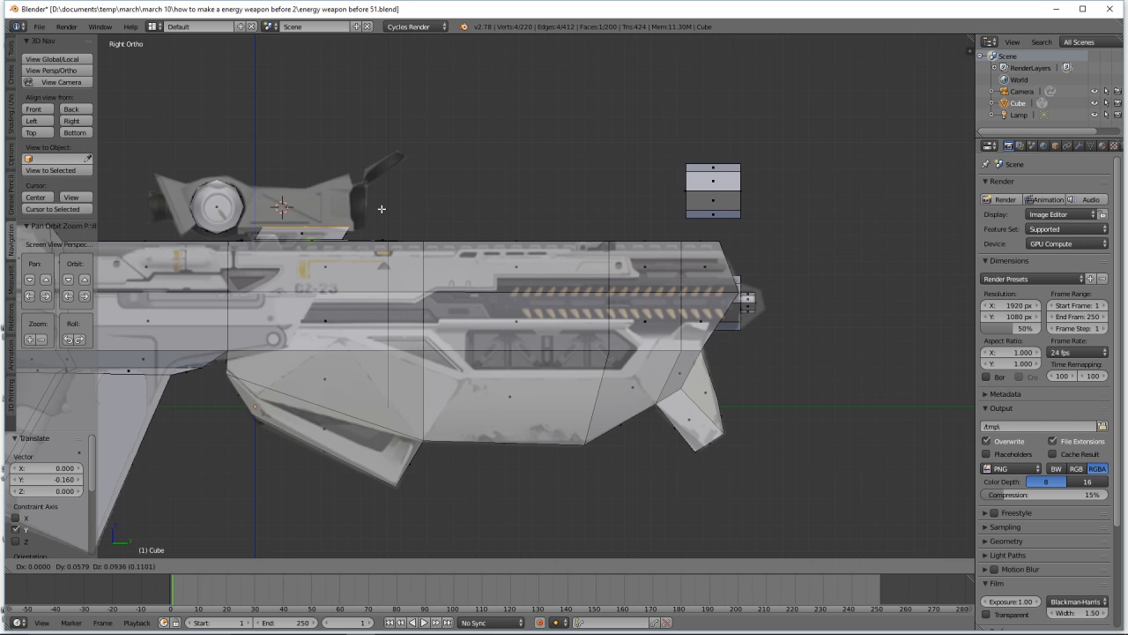
key("z")
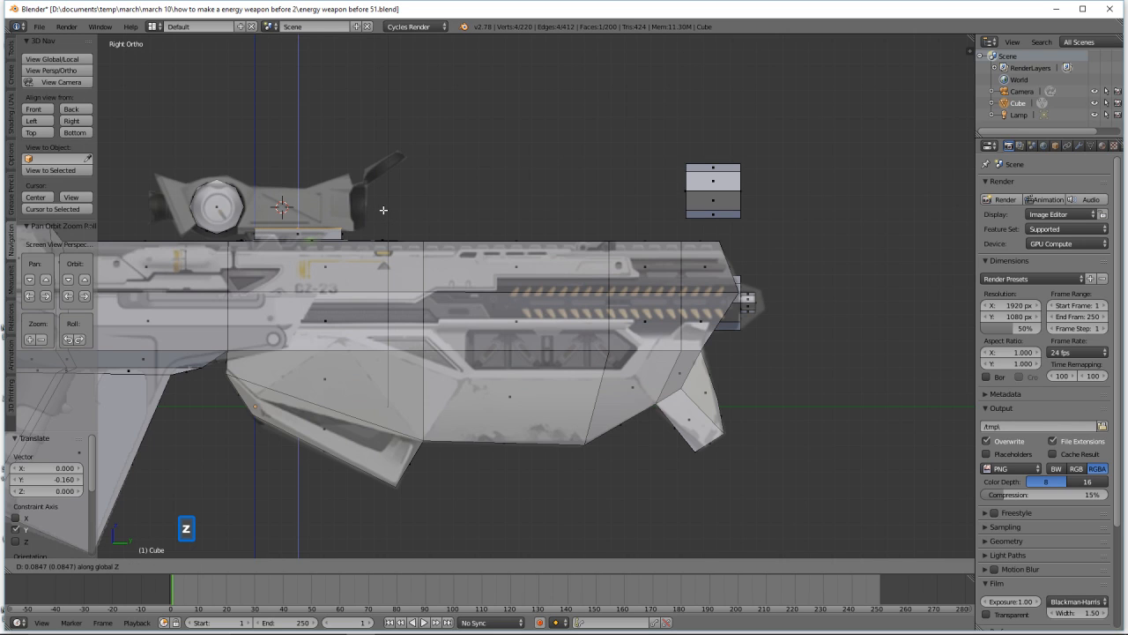
left_click(380, 212)
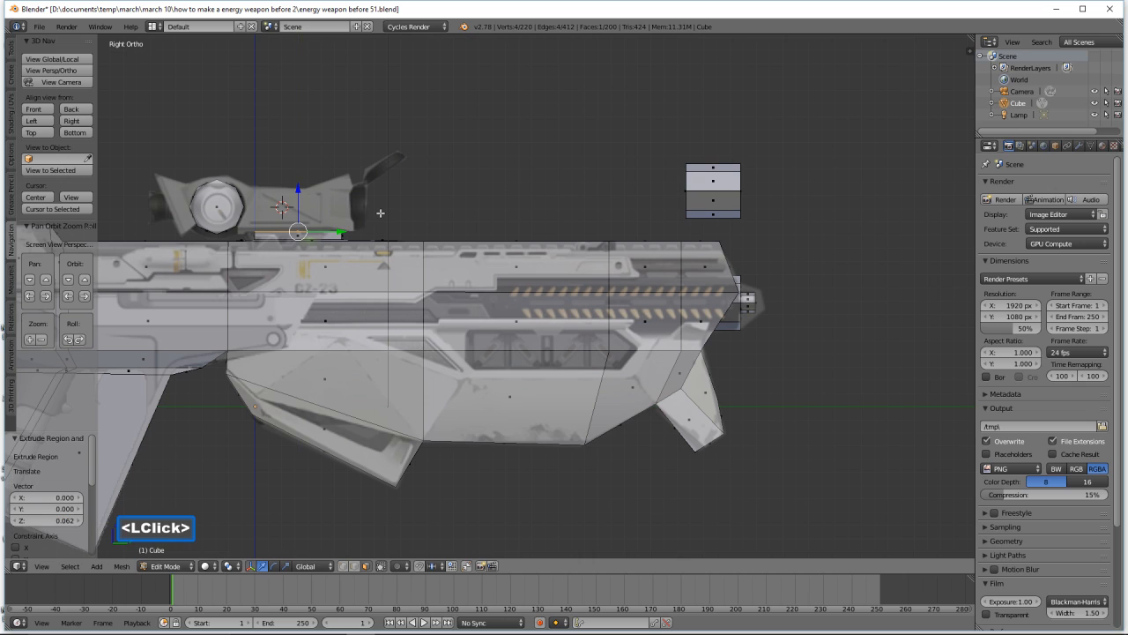
middle_click_drag(382, 212, 385, 227)
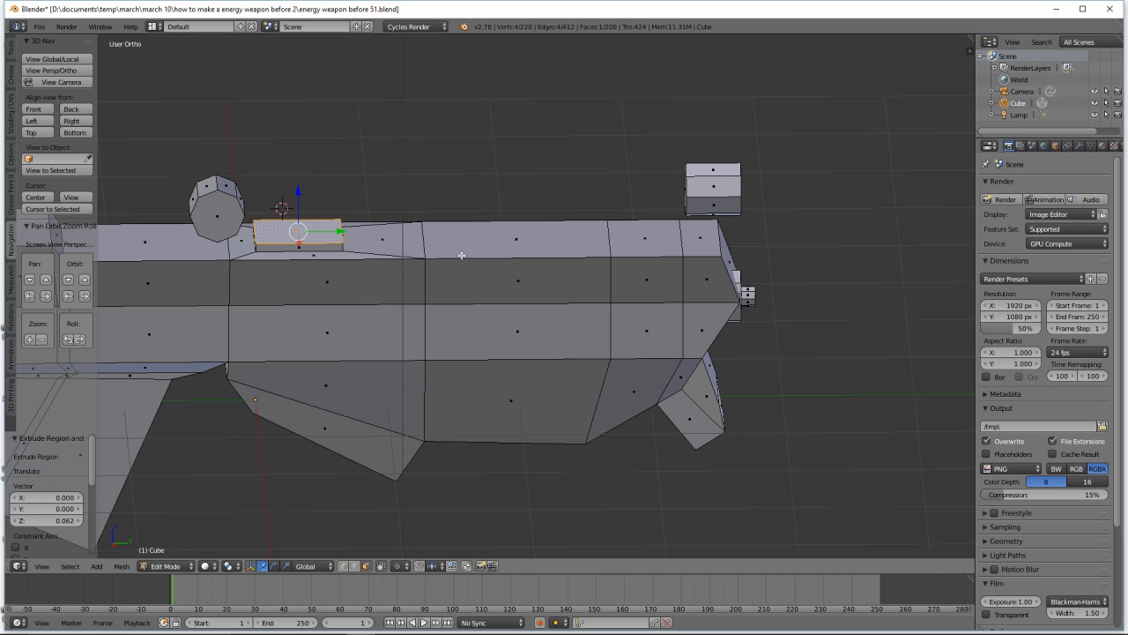
- Move the whole scope-mount block about -0.085 along Y to match the reference, and save the file as energy weapon before 53.blend
key("a")
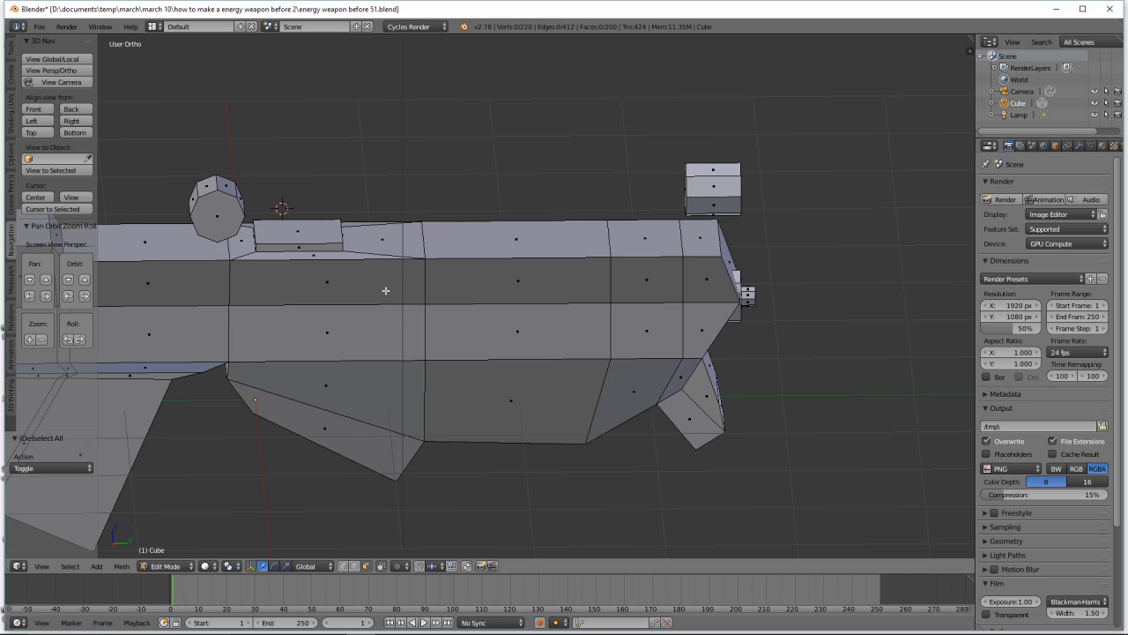
key("alt")
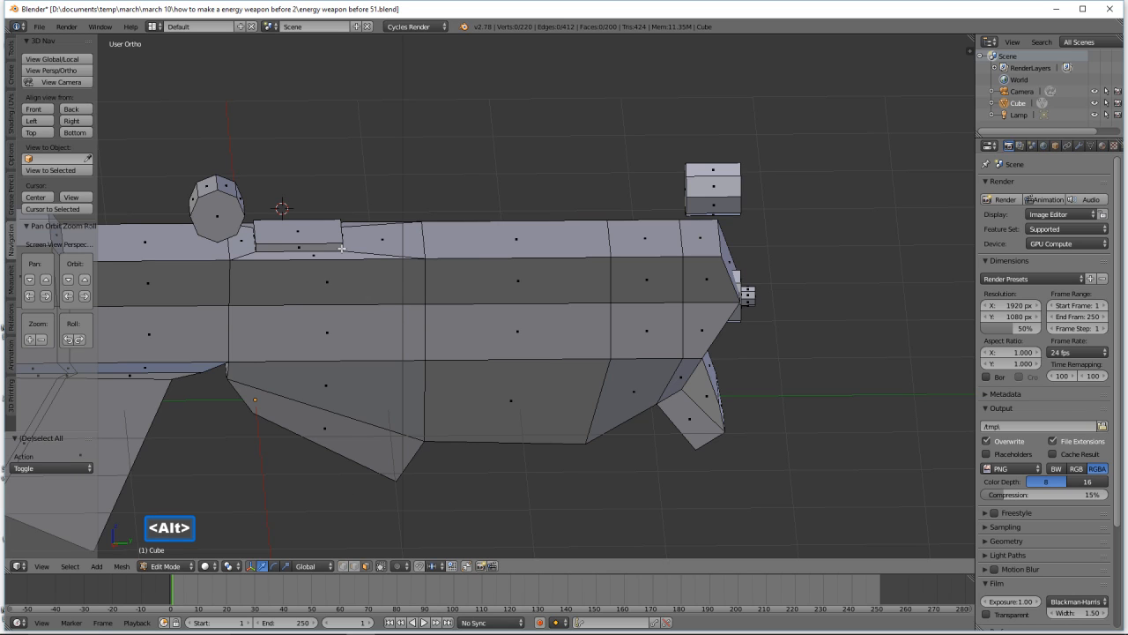
left_click(341, 248, "alt")
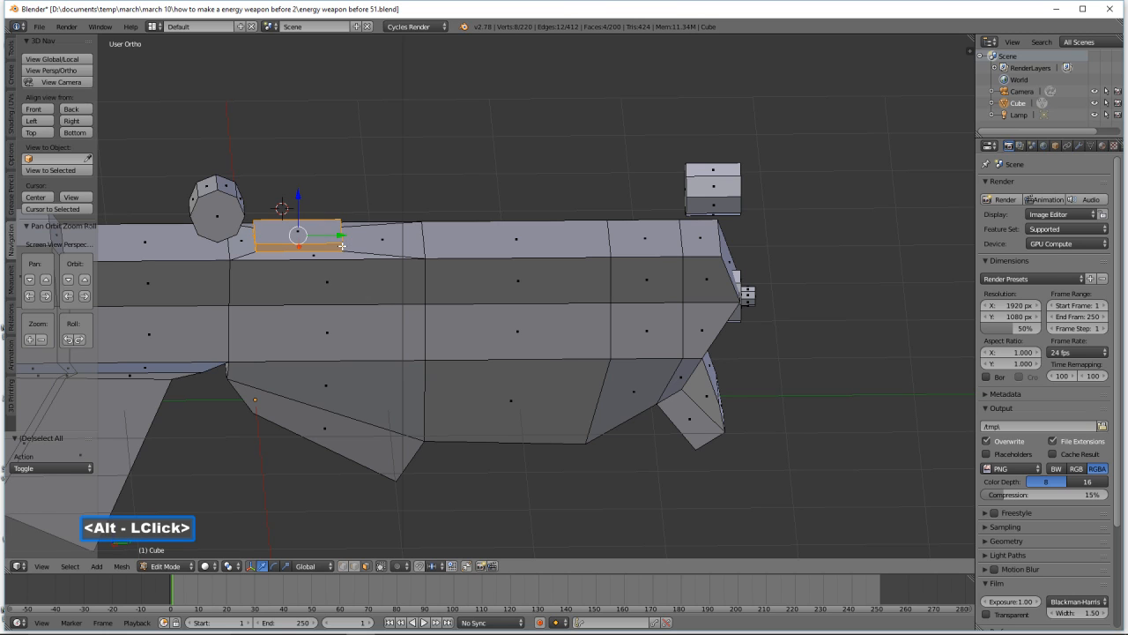
left_click(325, 229, "shift")
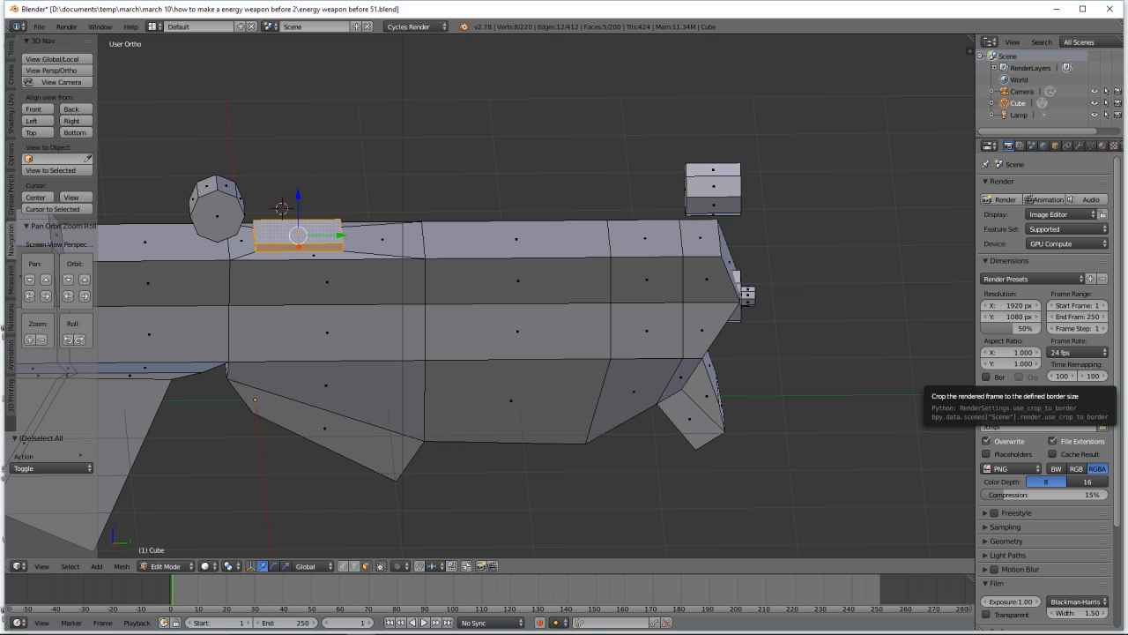
left_click(1127, 377)
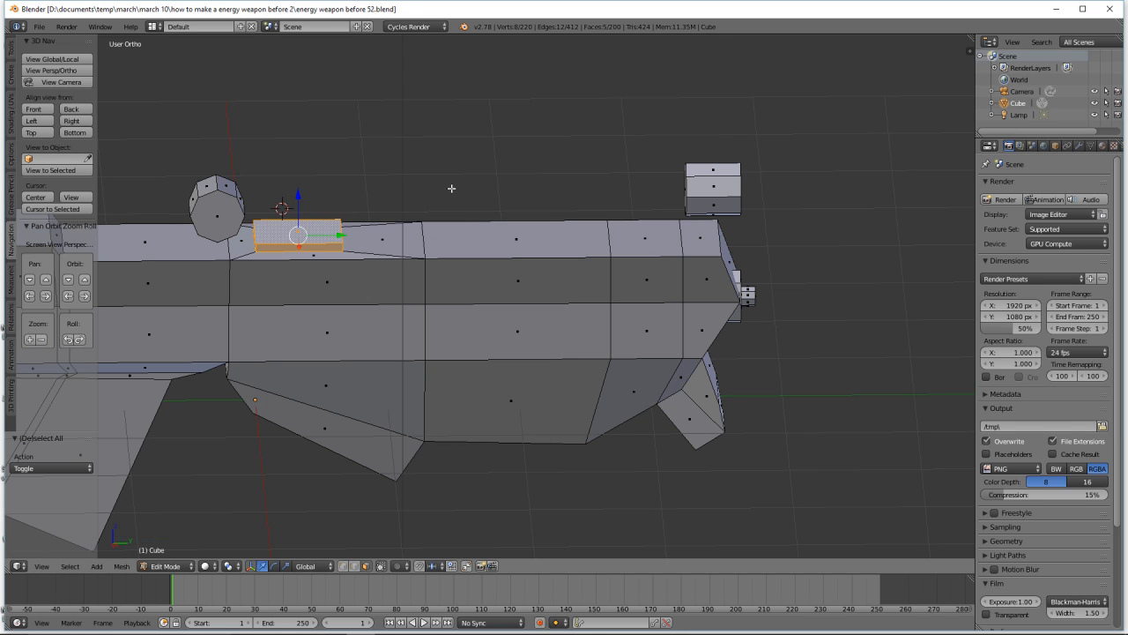
left_click(71, 120)
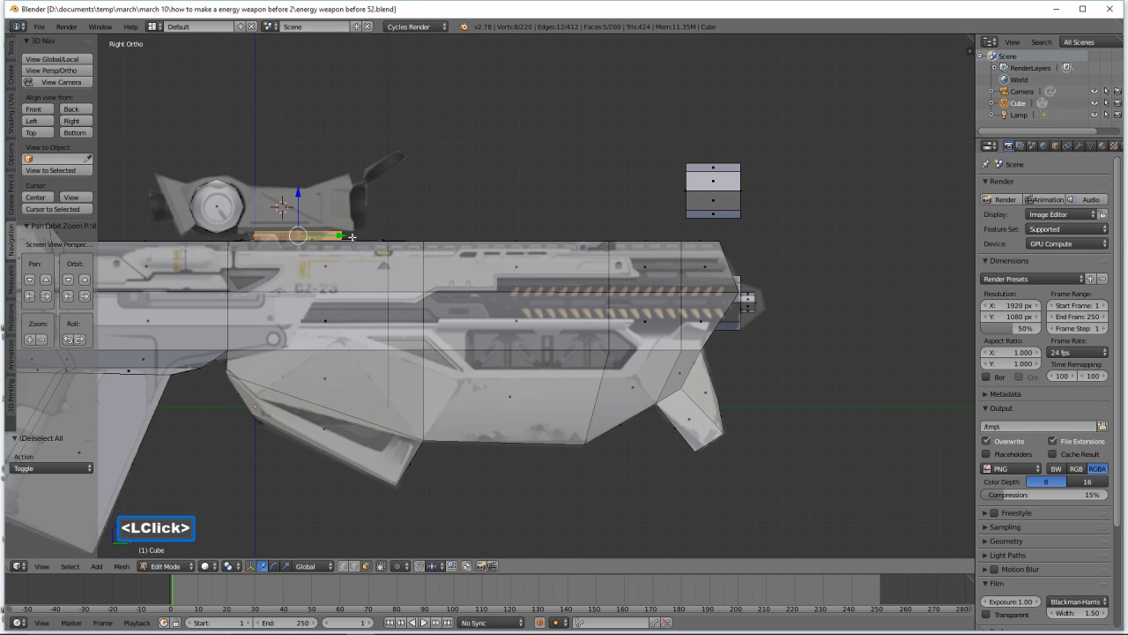
left_click_drag(344, 236, 329, 236)
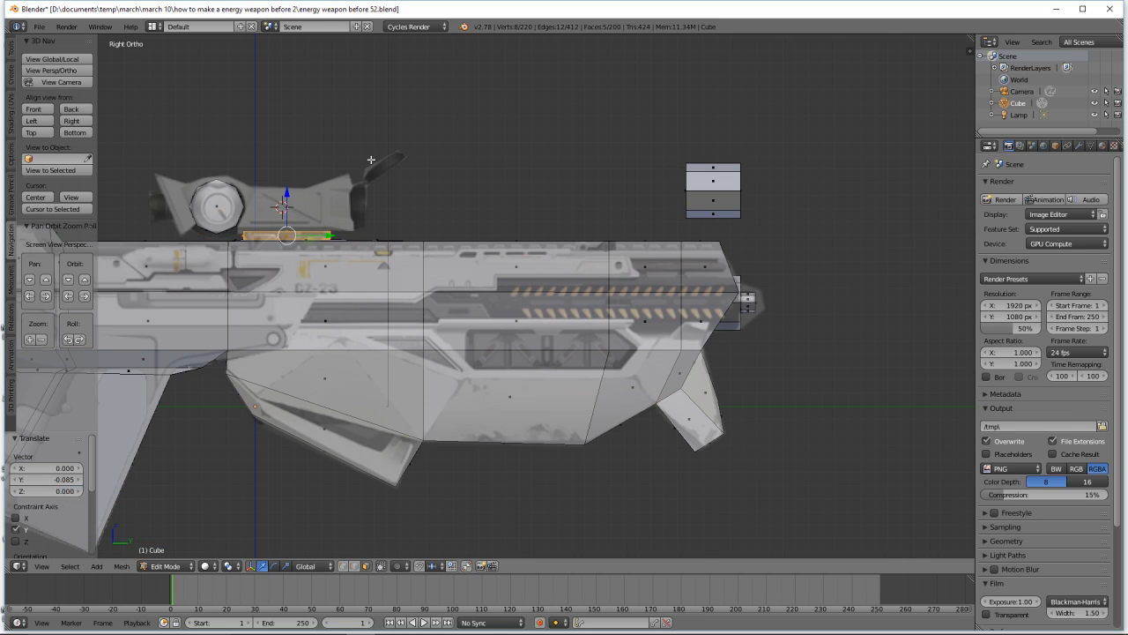
key("a")
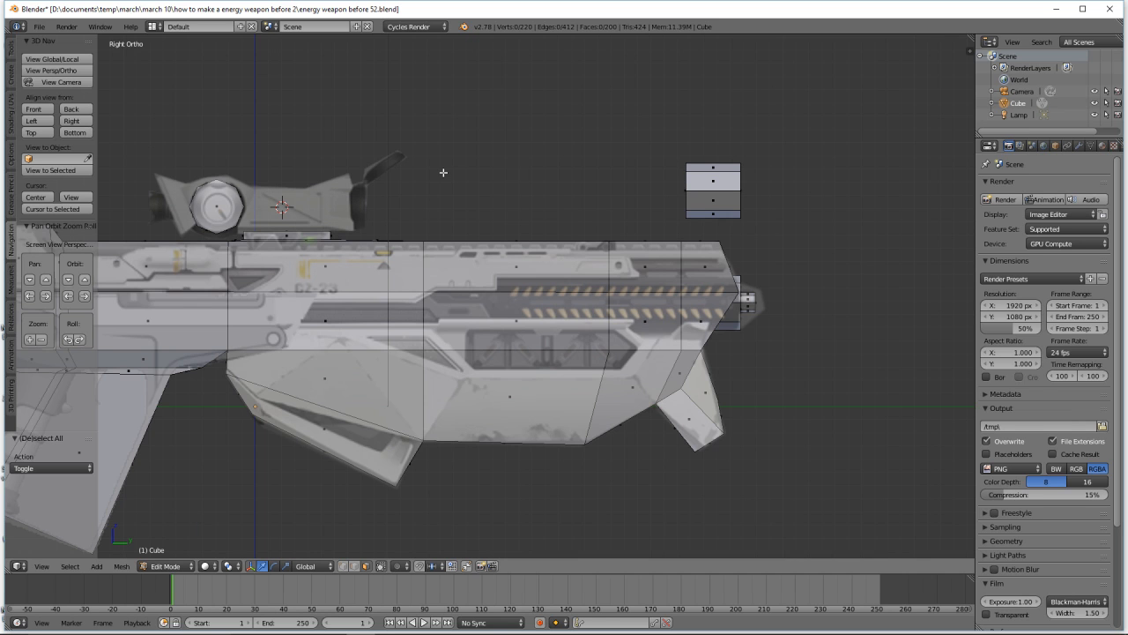
left_click(501, 91)
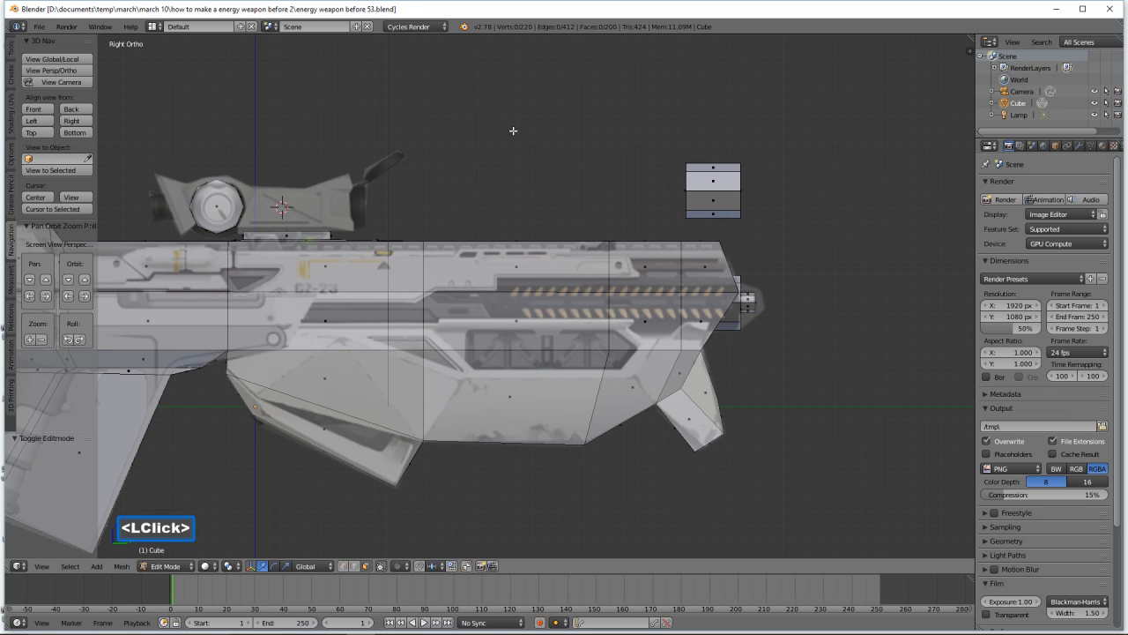
- Select the scope-mount block's top and side faces and narrow them to about 0.673 along X
middle_click_drag(514, 129, 279, 255)
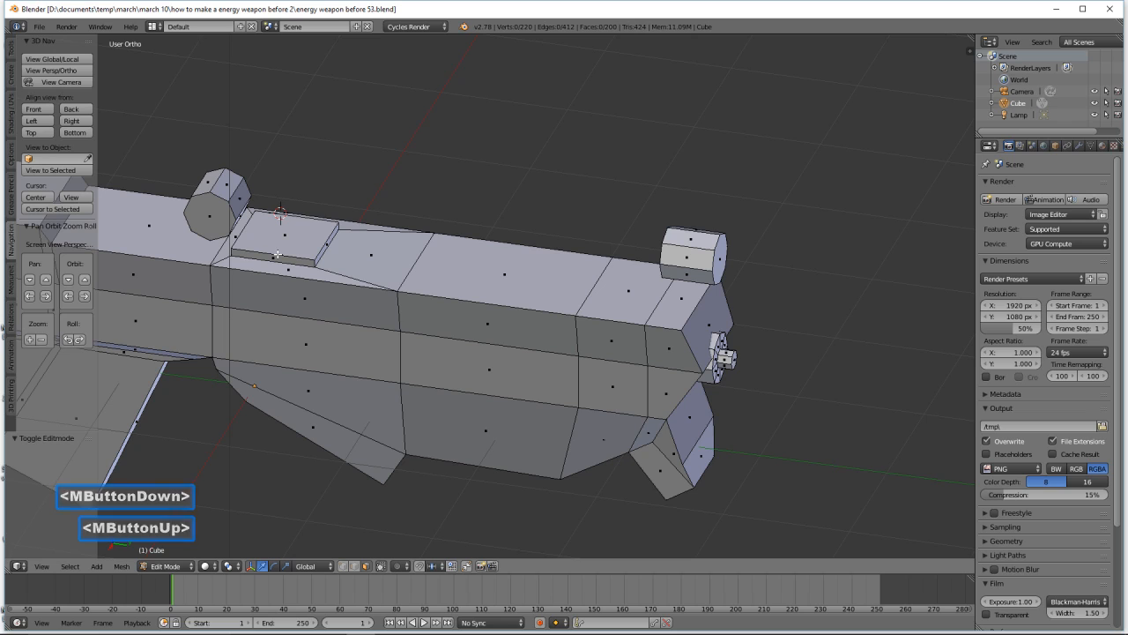
left_click(279, 254)
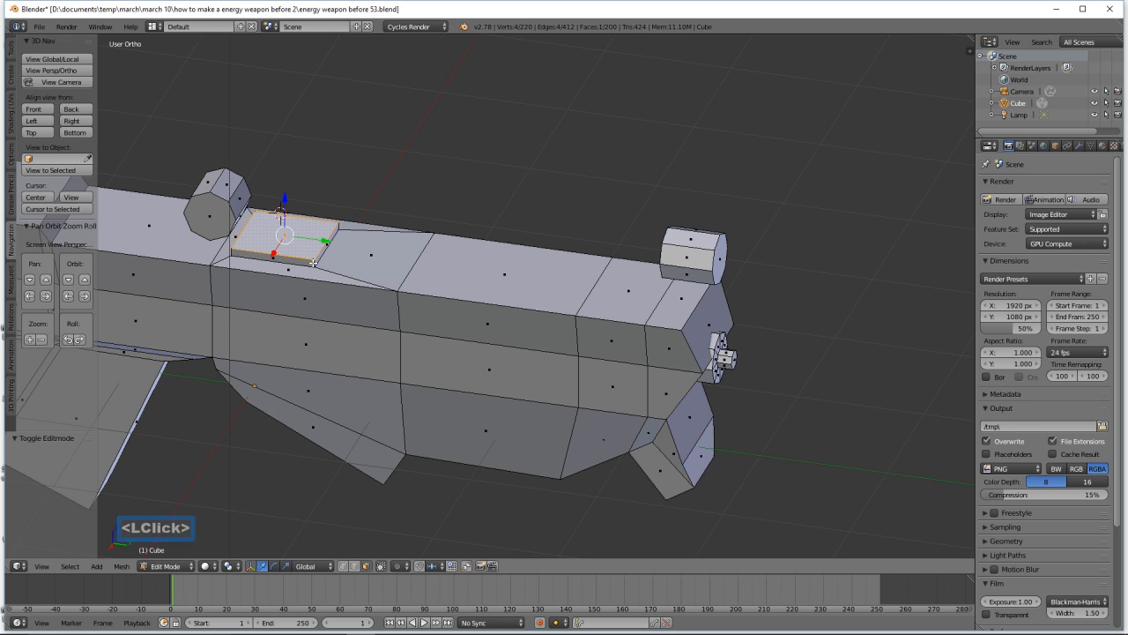
key("alt")
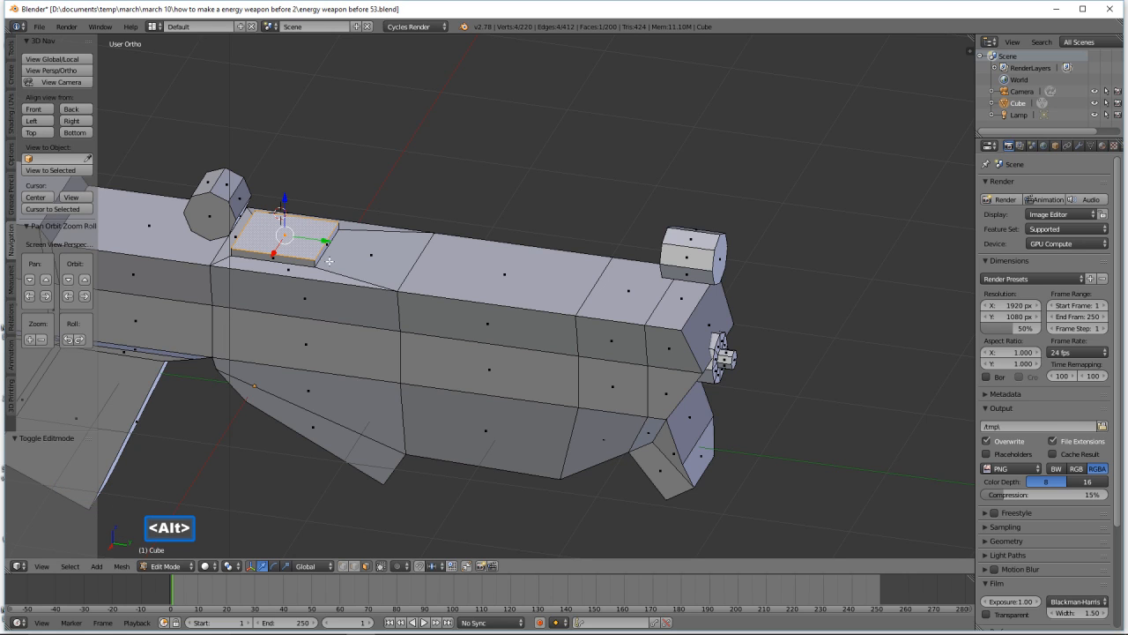
left_click(314, 261, "alt")
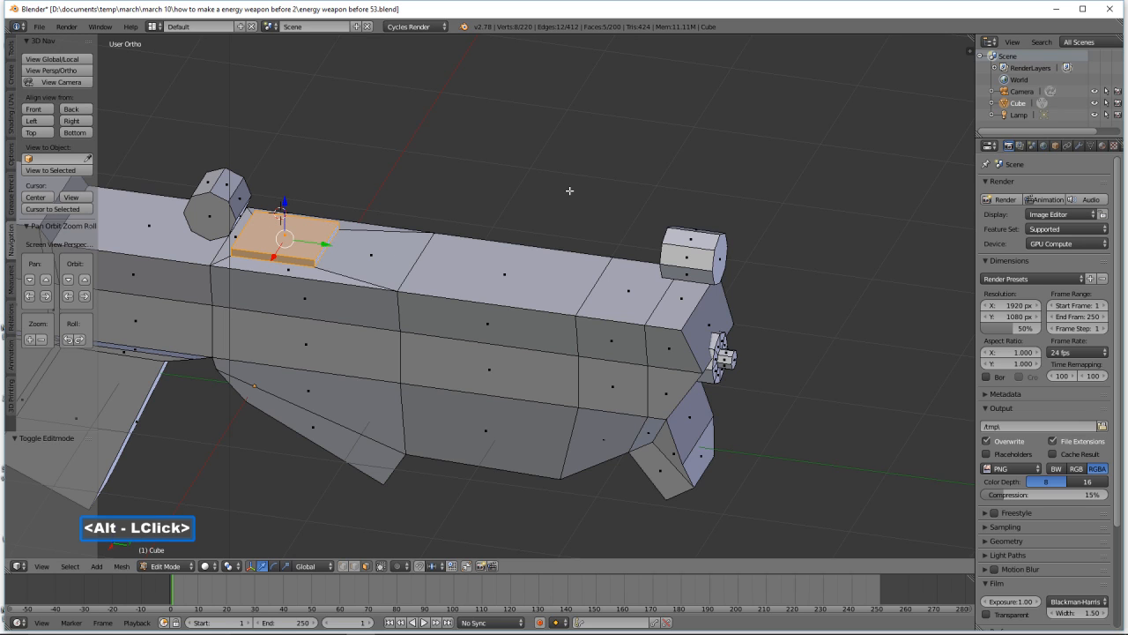
key("s")
key("x")
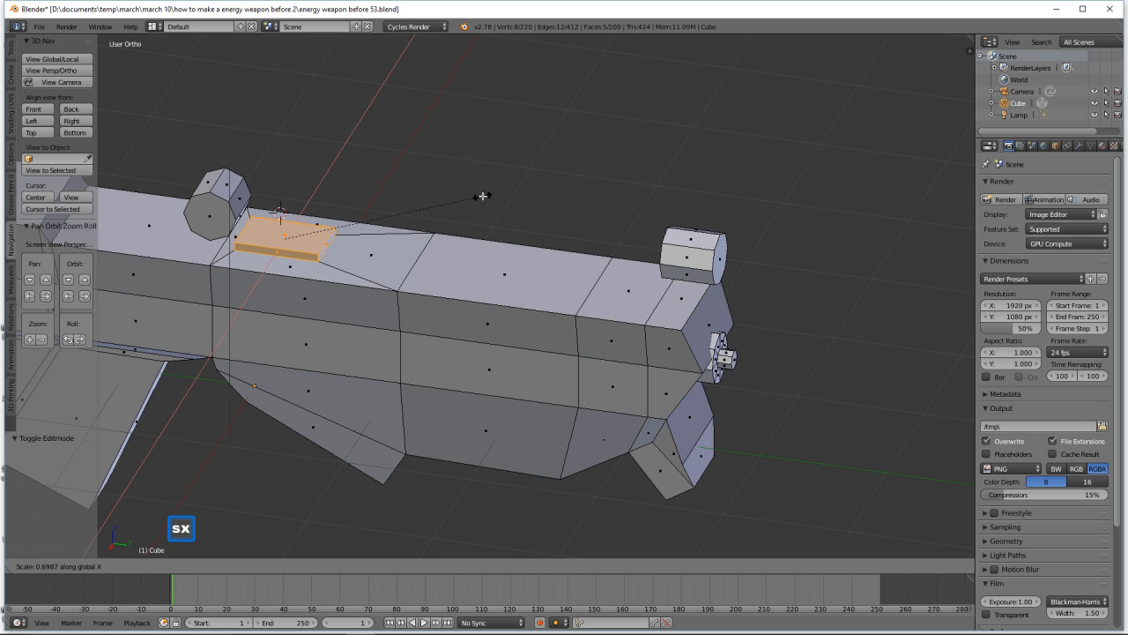
left_click(476, 199)
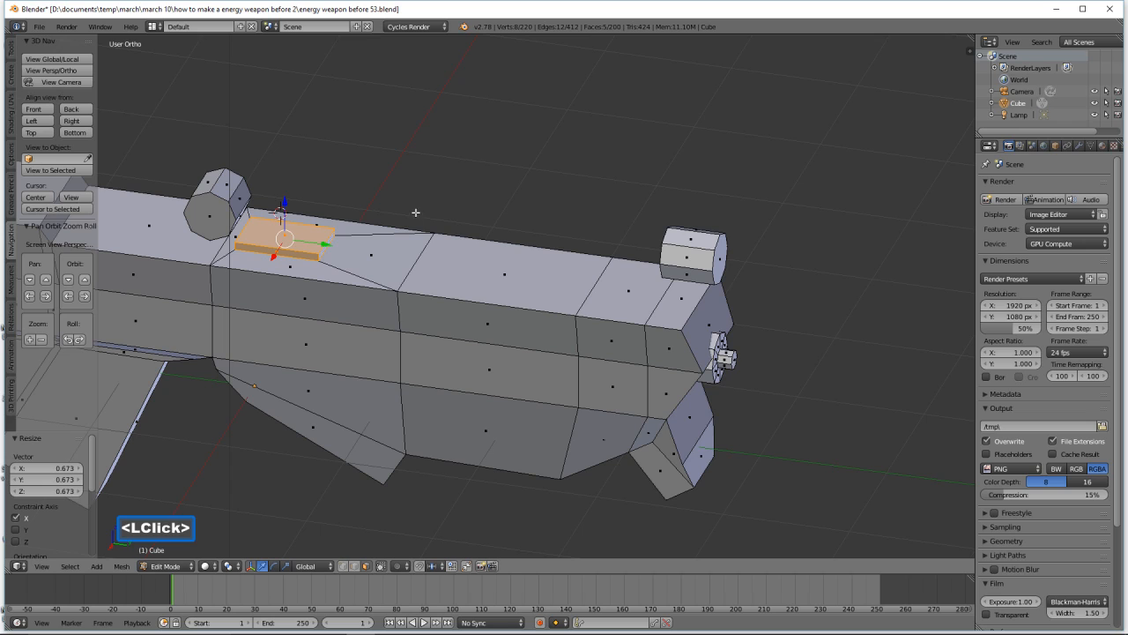
- Extrude the scope mount's top face in place, scale it to about 1.344, and raise it slightly to flare outward
key("a")
left_click(307, 232)
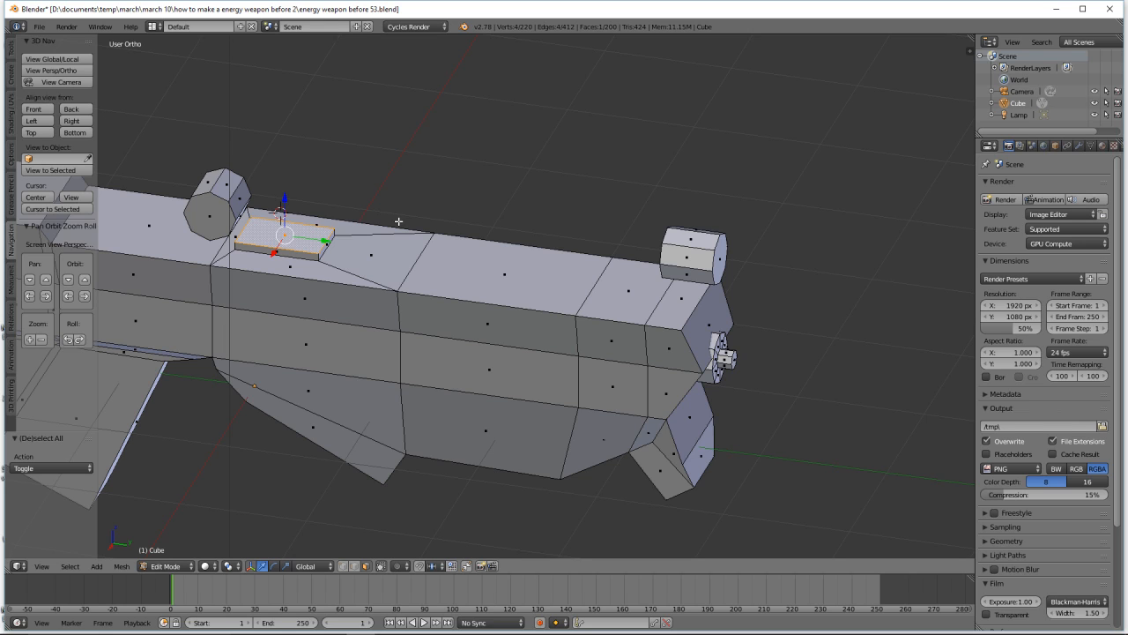
key("e")
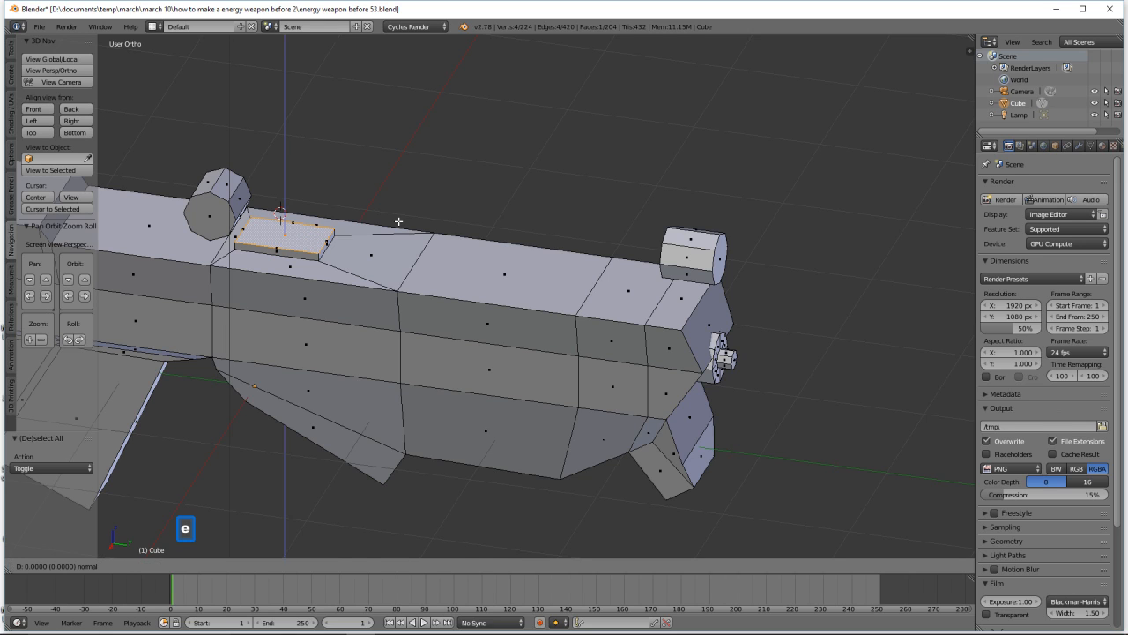
right_click(398, 221)
key("s")
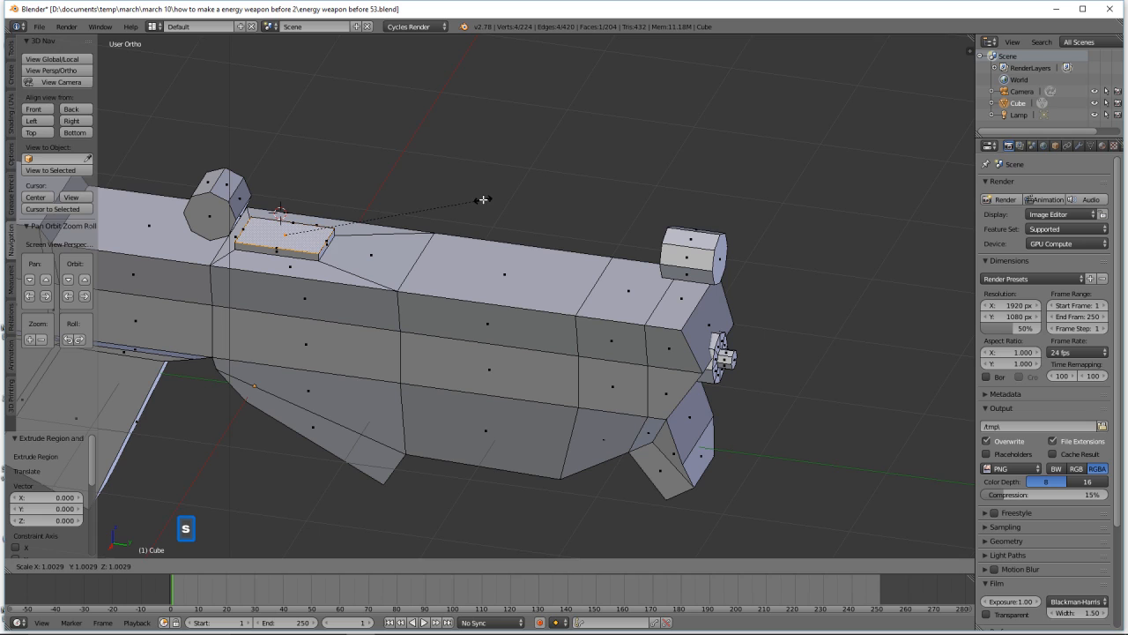
left_click(551, 188)
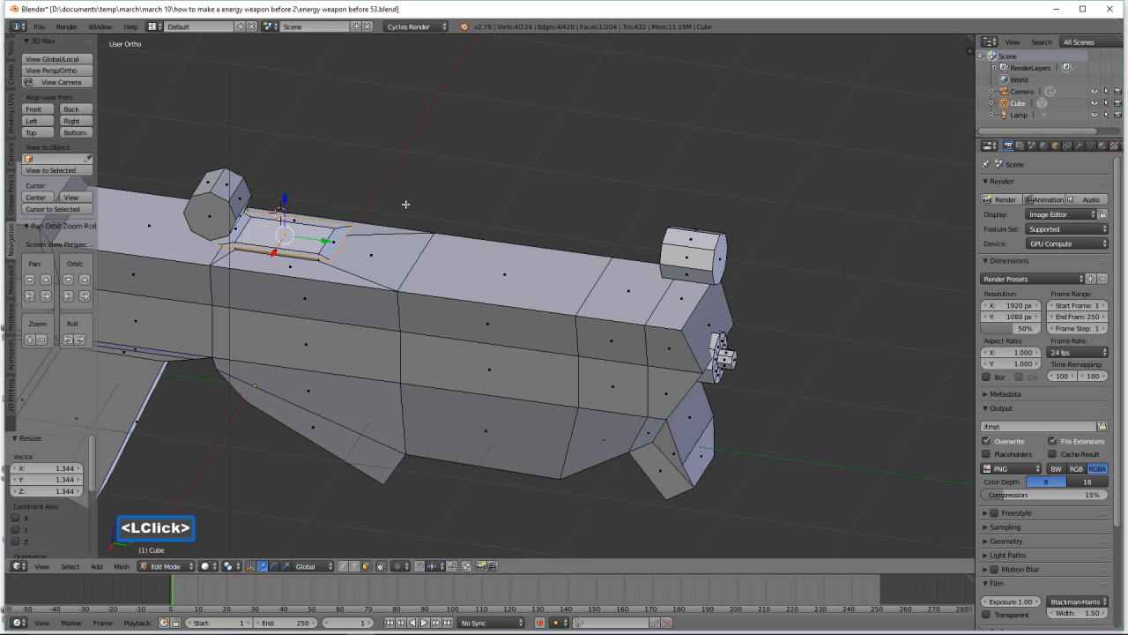
left_click_drag(287, 195, 287, 195)
- Select the linked geometry of the scope dial and widen it to about 2.061 along X
key("a")
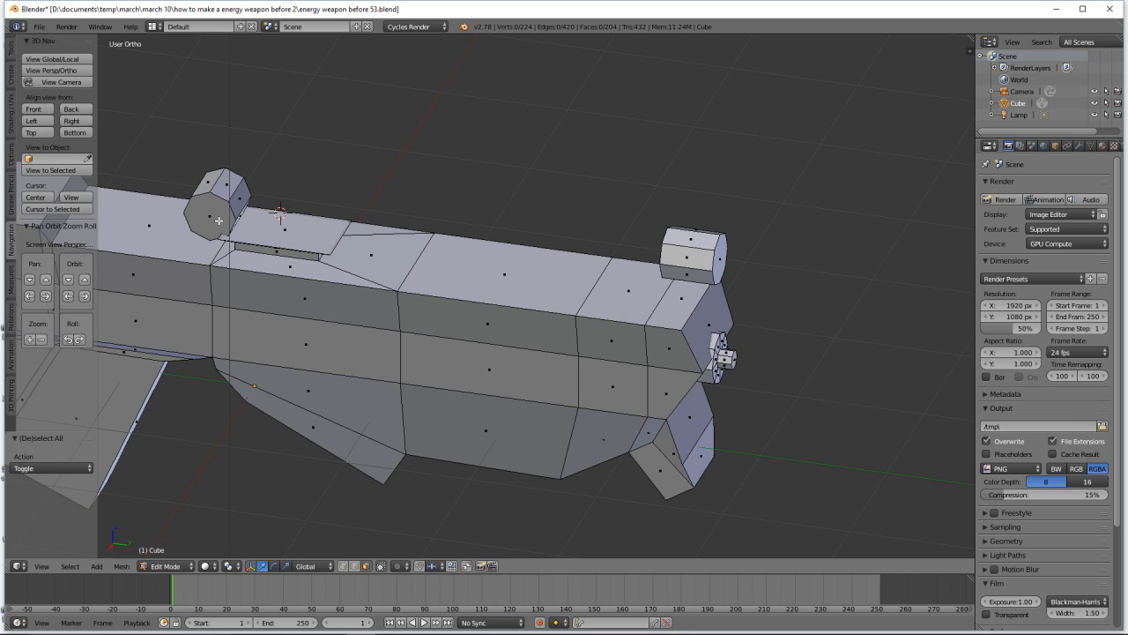
key("l")
key("s")
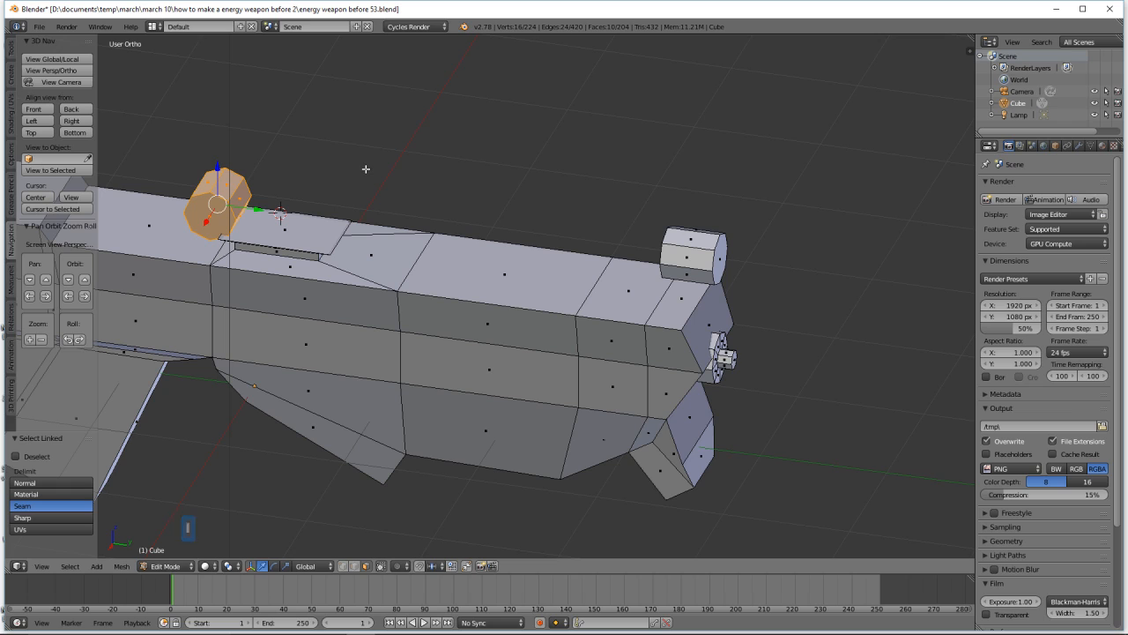
key("x")
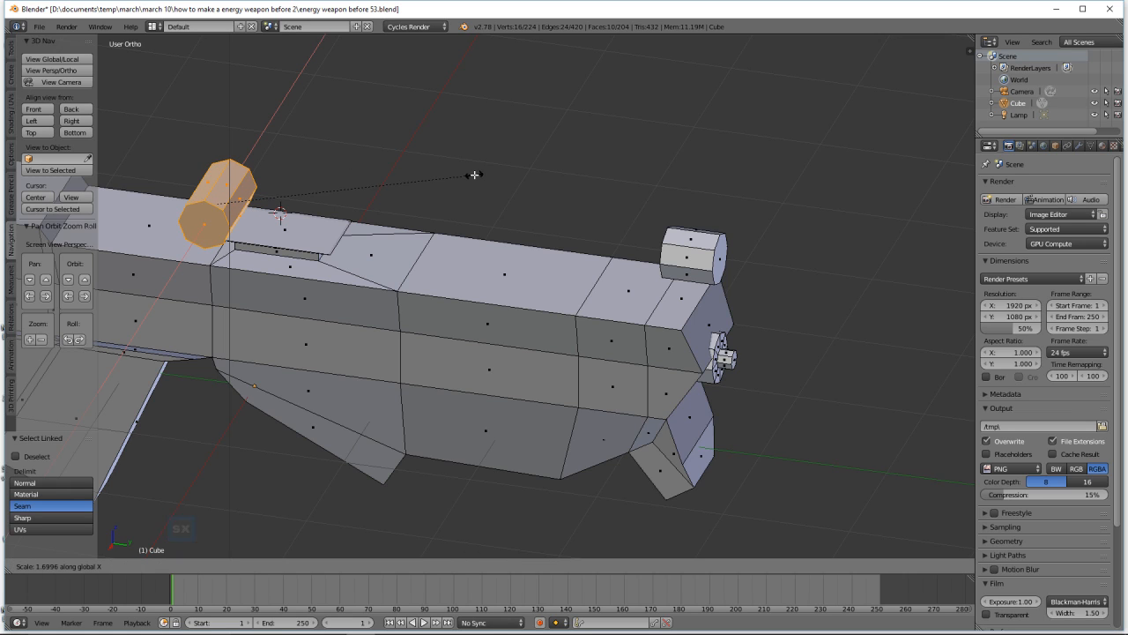
left_click(530, 183)
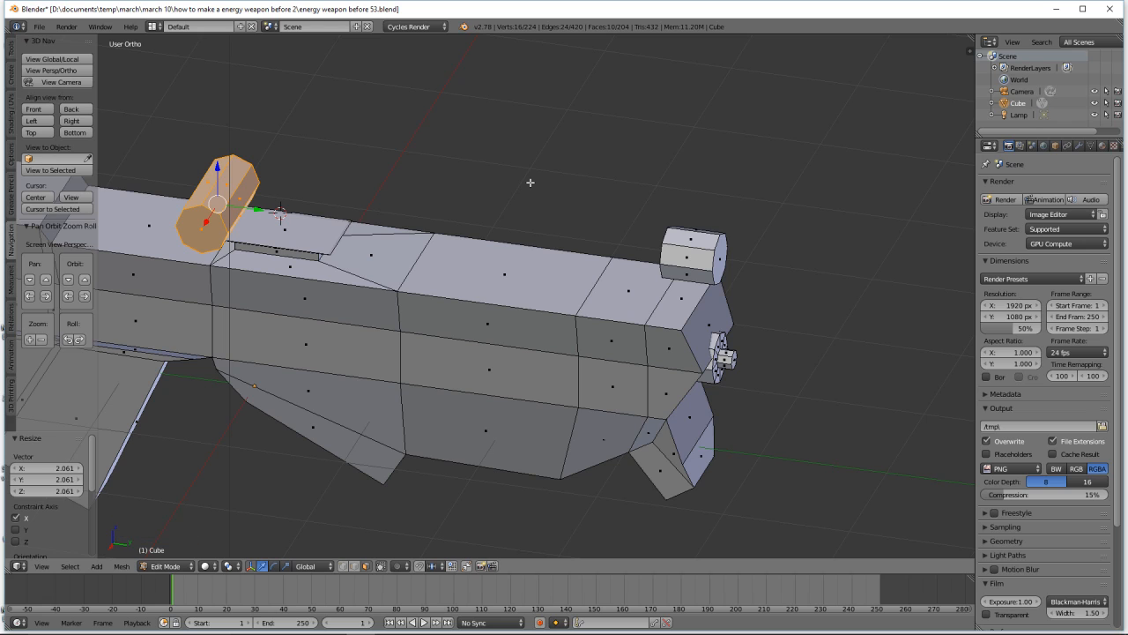
key("a")
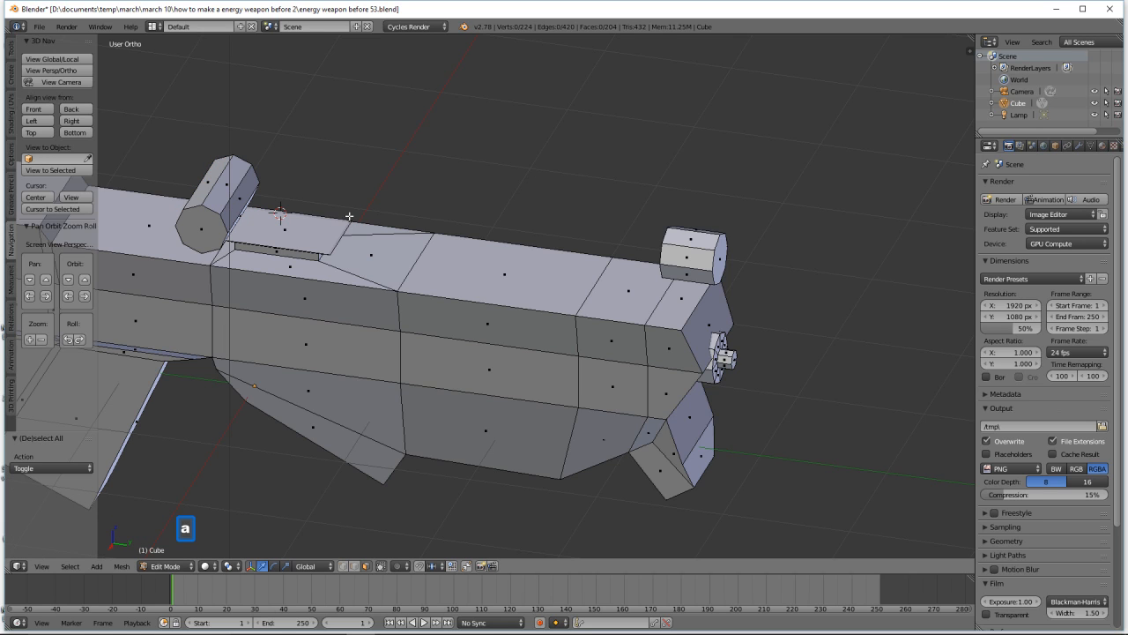
- Extrude the flared top face about 0.290 along Z to the reference scope's top, and save as energy weapon before 54.blend
left_click(311, 238)
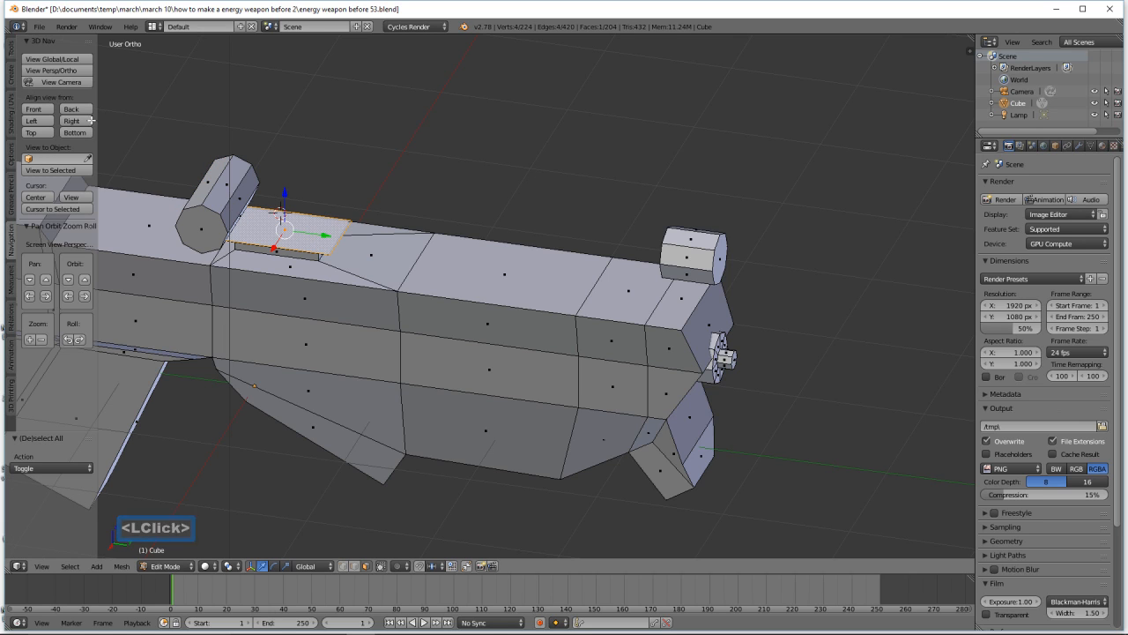
left_click(74, 121)
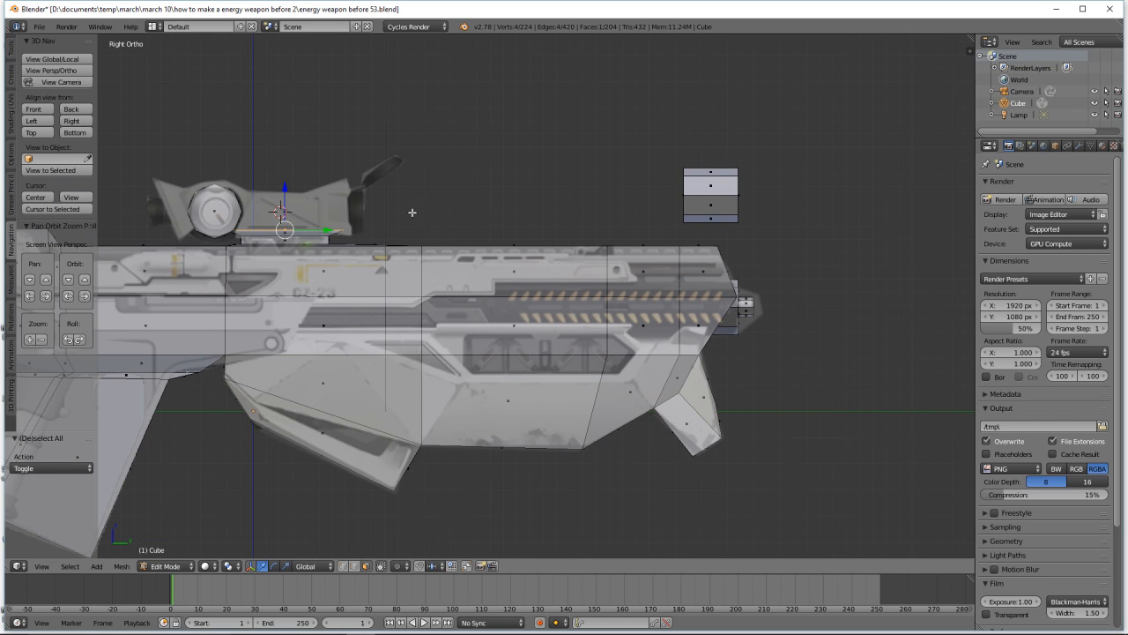
key("e")
key("z")
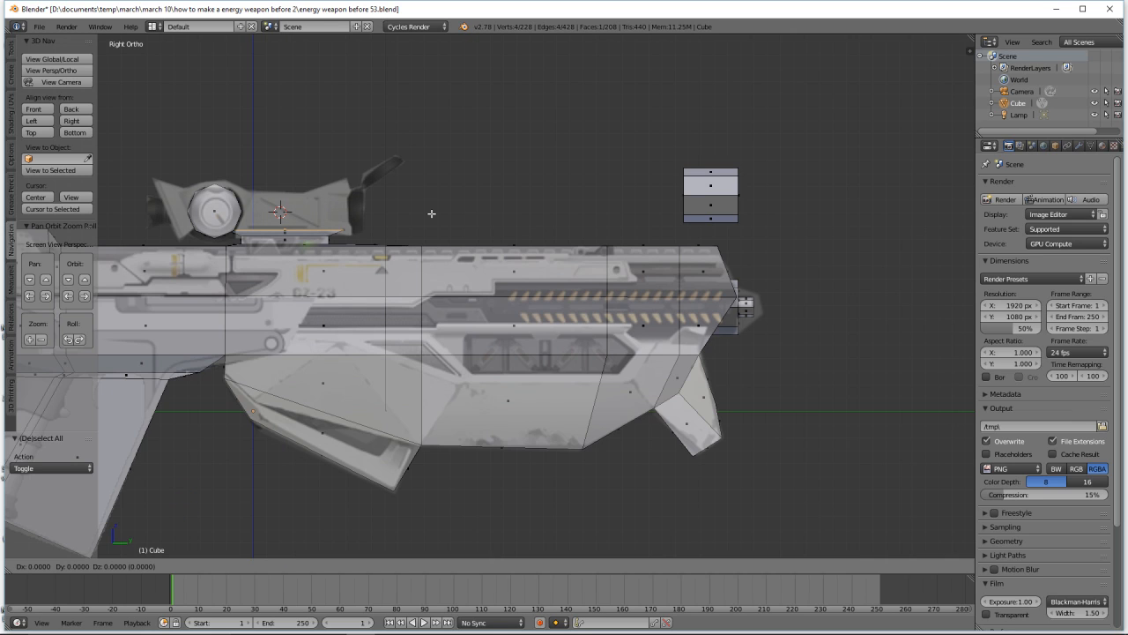
key("z")
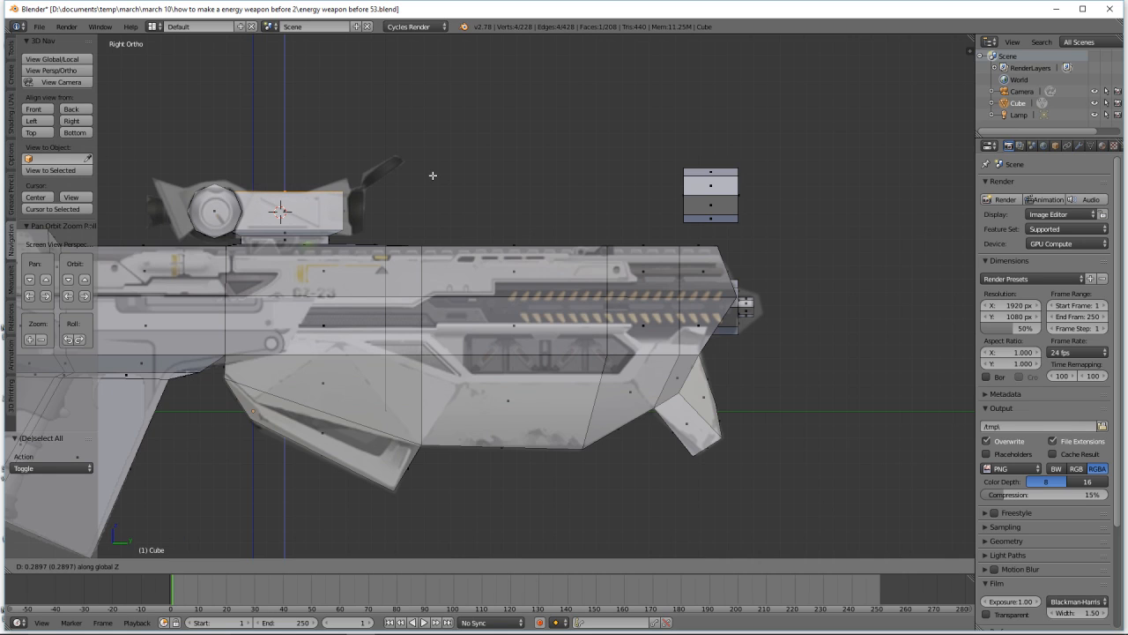
left_click(433, 176)
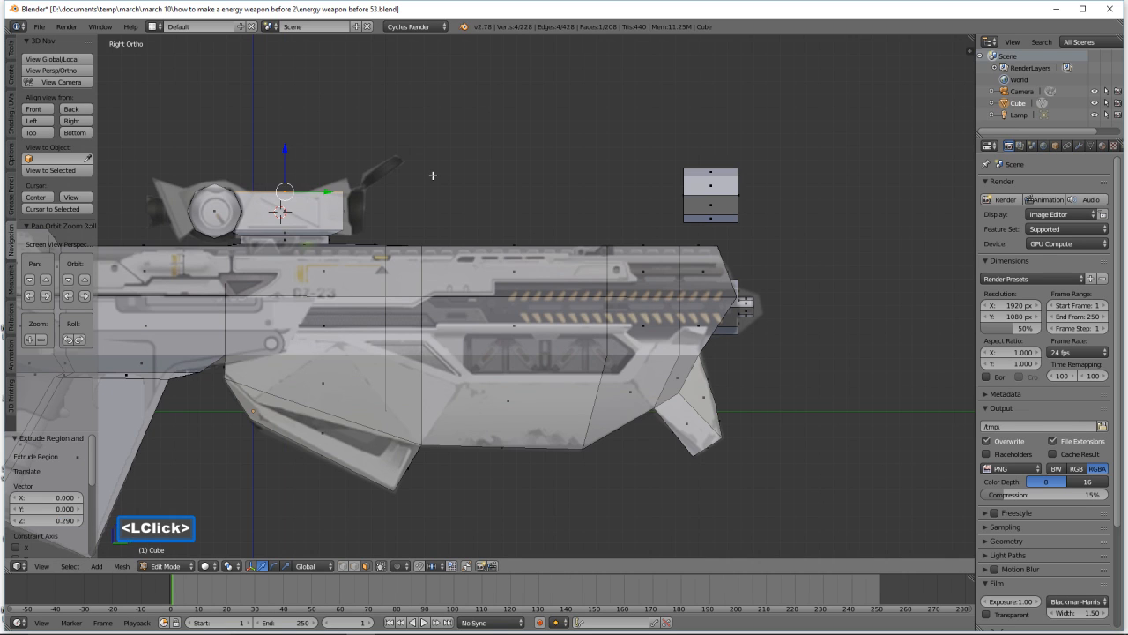
key("a")
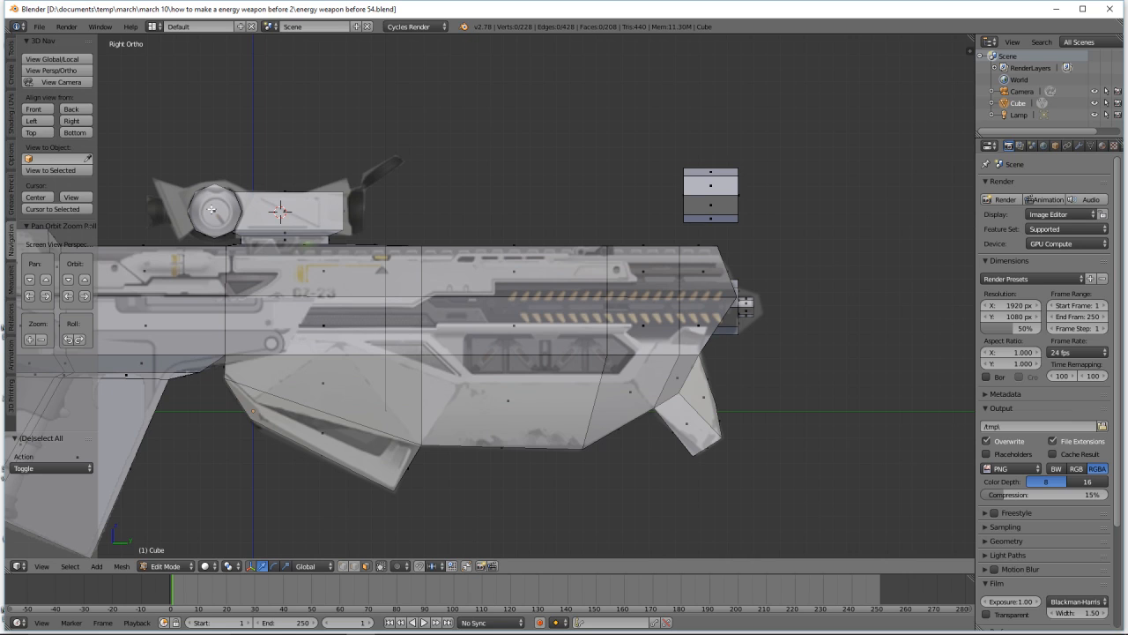
- Select the scope dial's linked geometry and hide it, switching the viewport shading to expose the scope body
key("l")
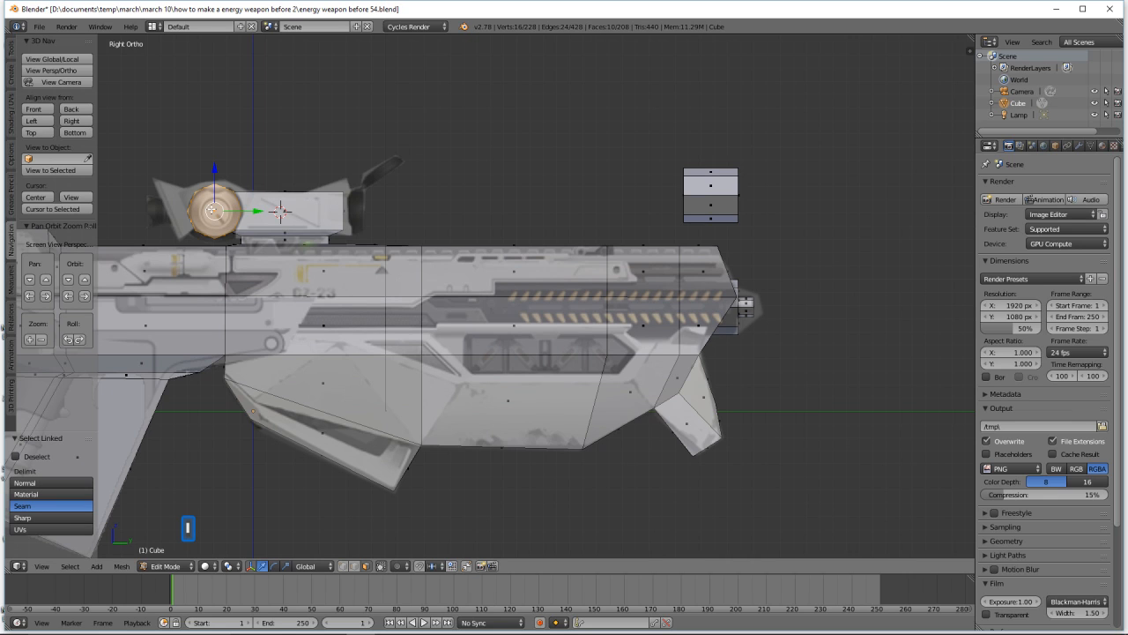
key("h")
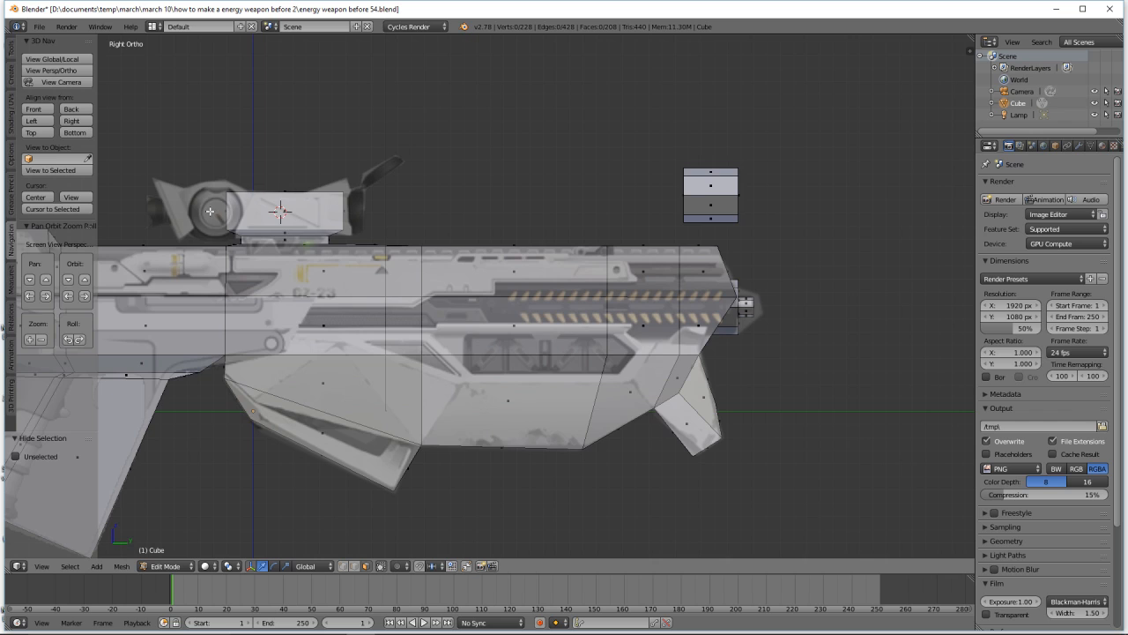
key("alt+z")
- Select the scope body's rear end face and extrude it about -0.401 along Y toward the reference scope's rear
middle_click_drag(210, 215, 243, 233)
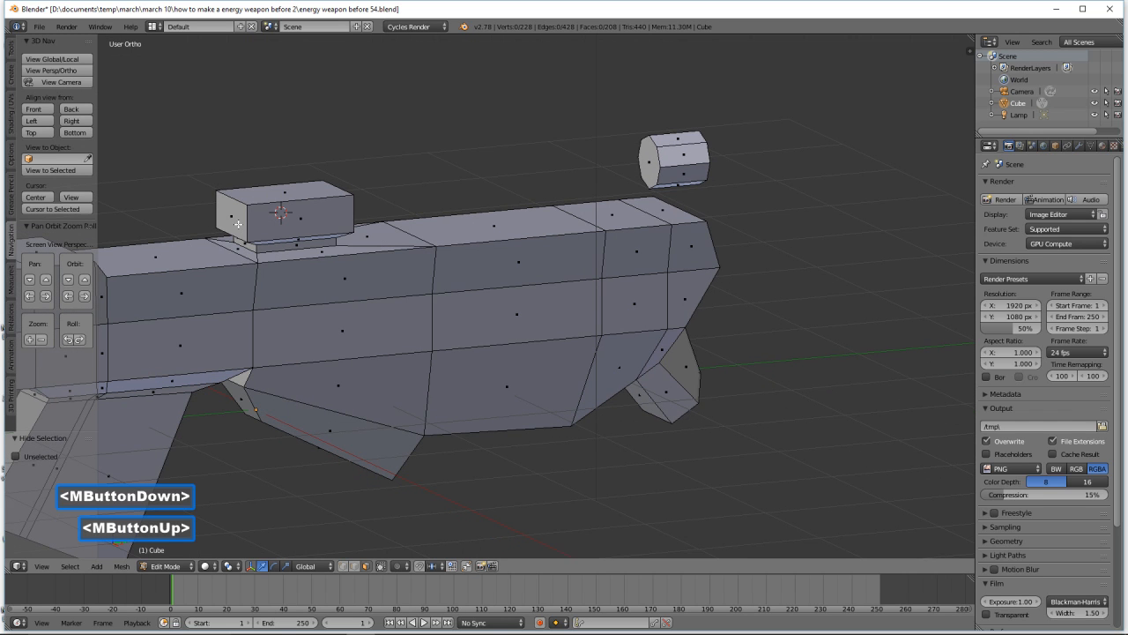
left_click(236, 222)
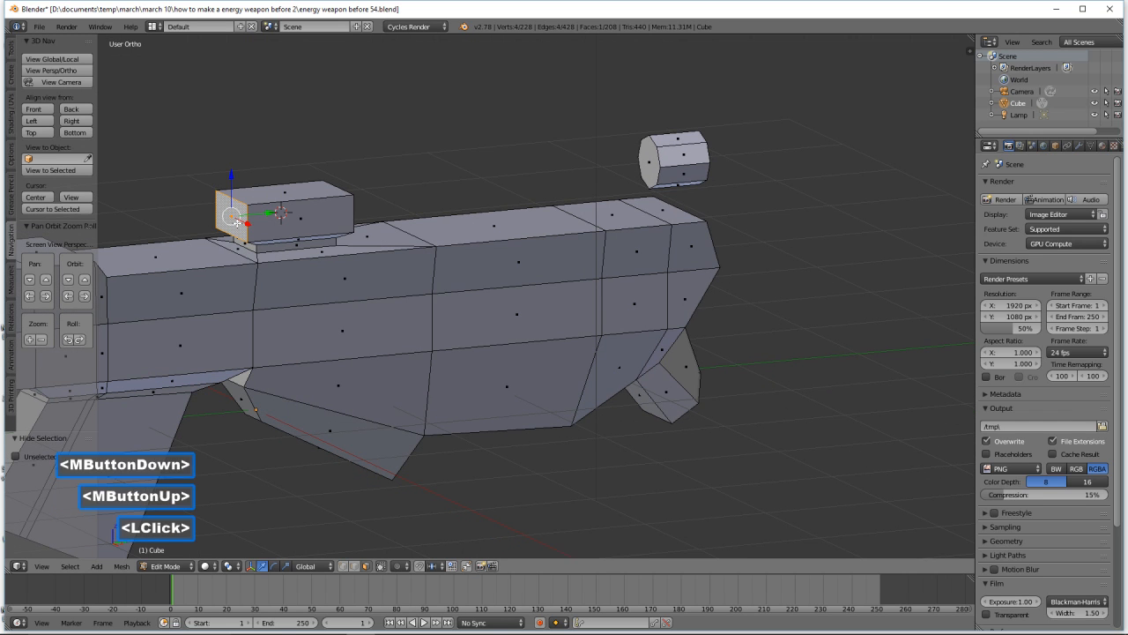
left_click(71, 121)
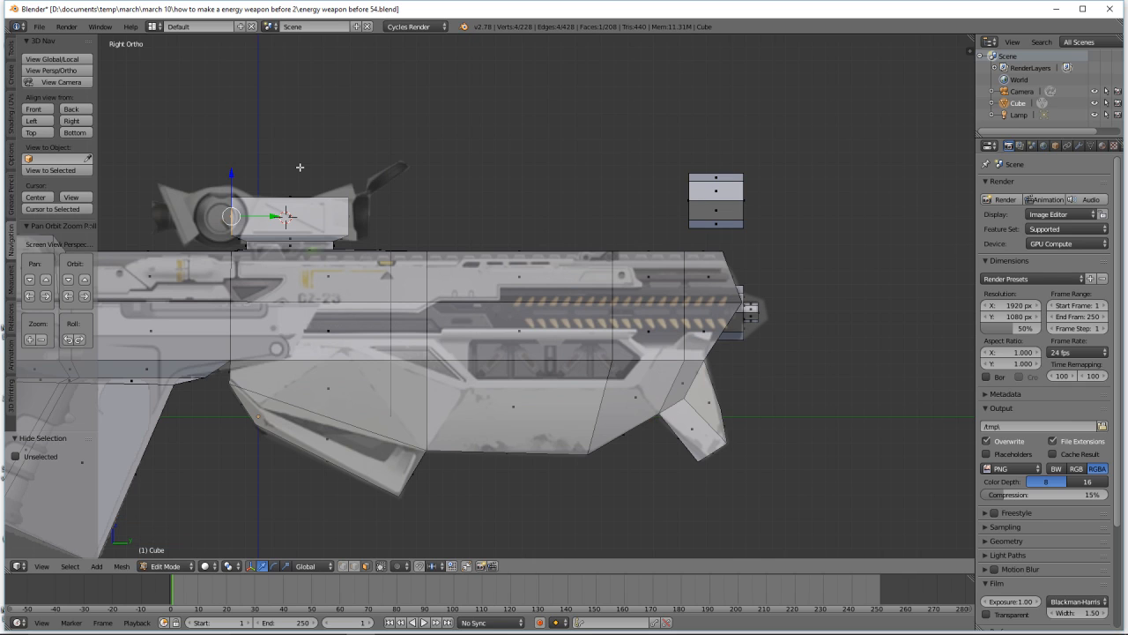
key("e")
key("y")
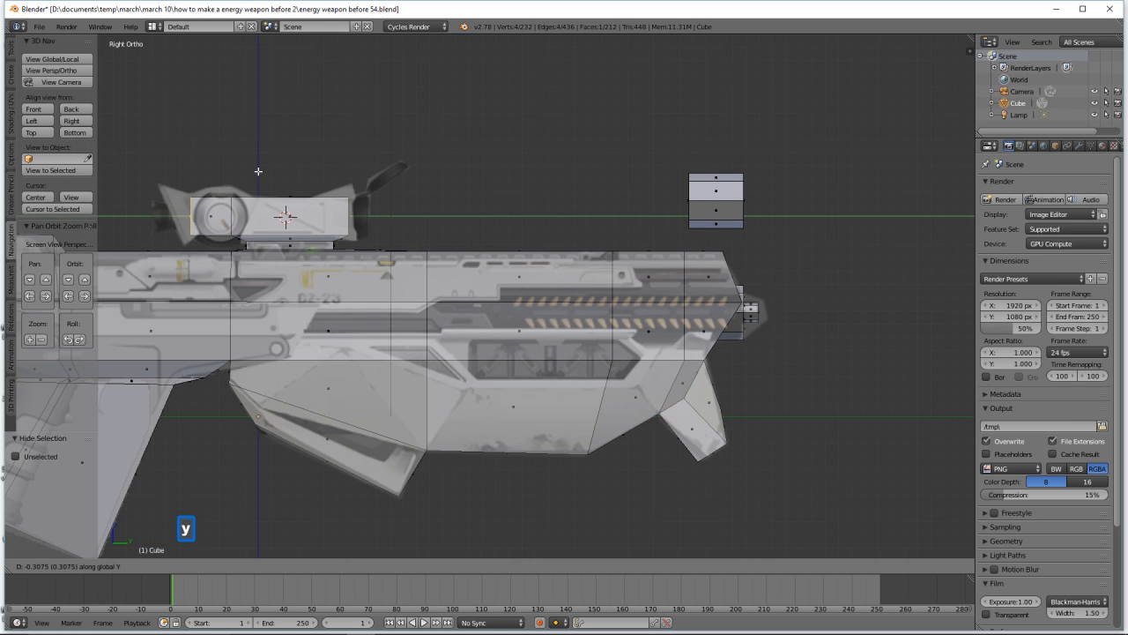
left_click(258, 174)
- Tilt the extruded rear face, scale it to about 1.664, and shift it slightly backward to match the reference's slanted flare
key("r")
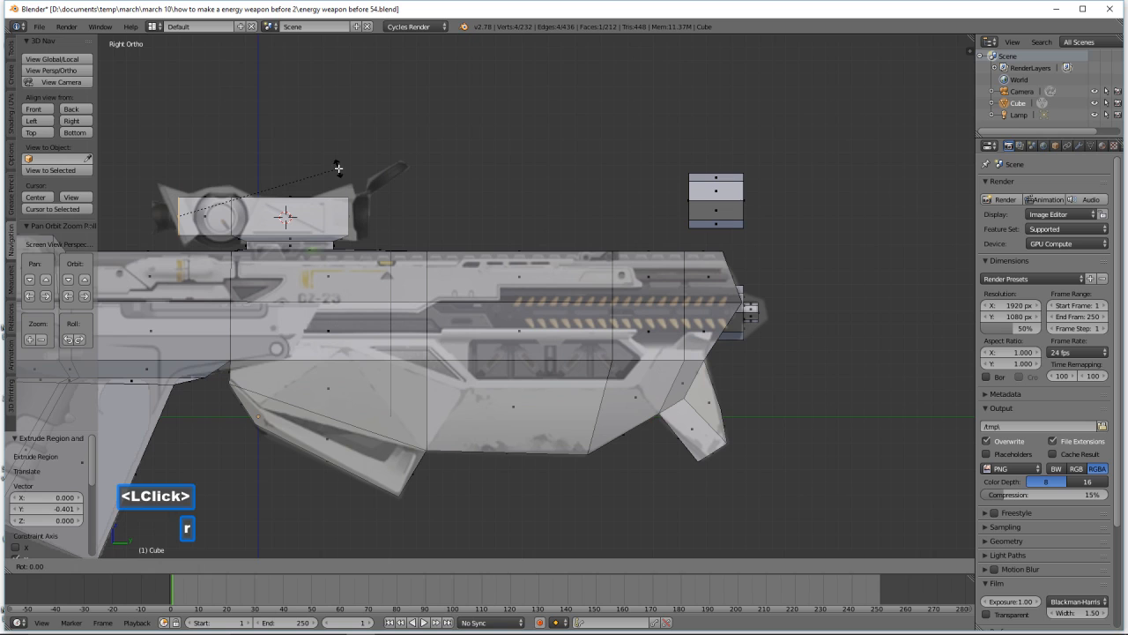
left_click(304, 121)
left_click_drag(221, 216, 216, 216)
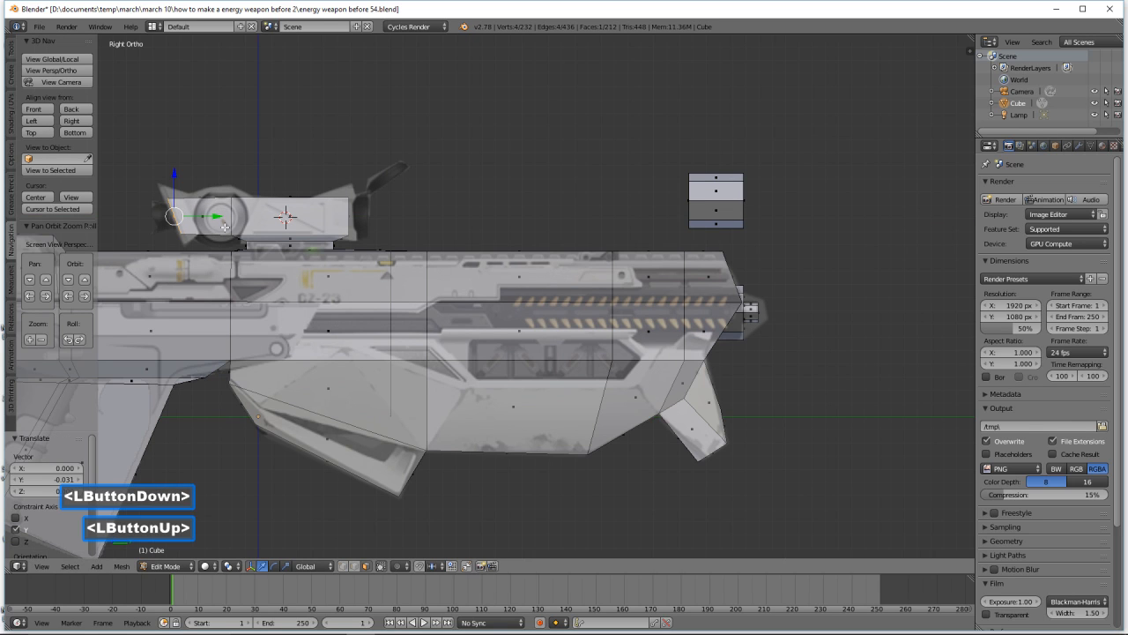
key("s")
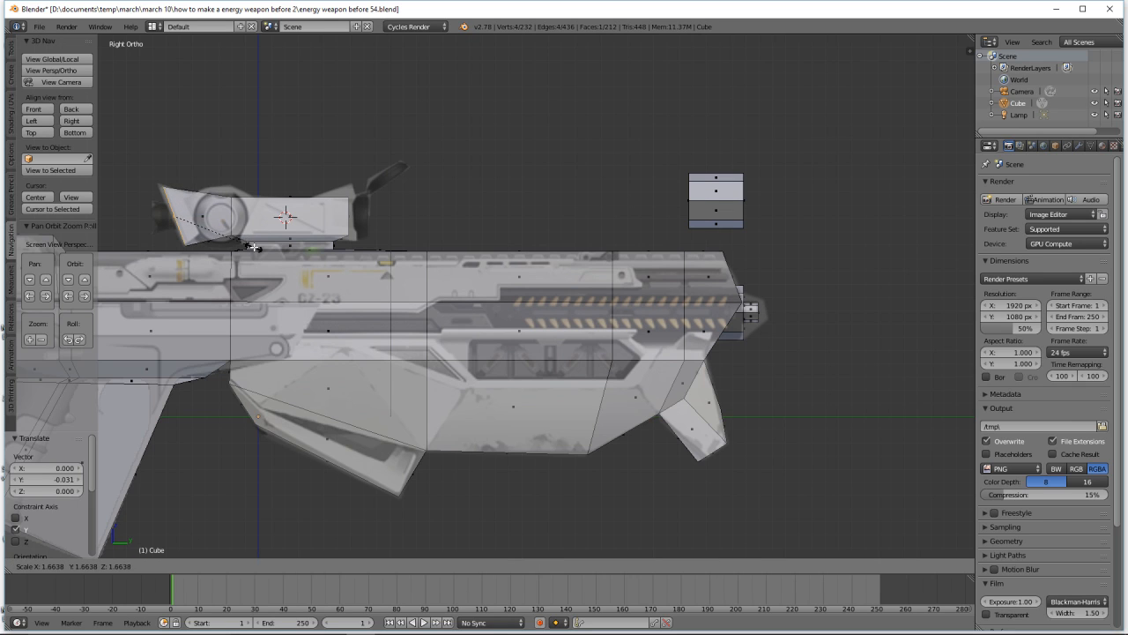
left_click(252, 247)
left_click_drag(218, 216, 213, 215)
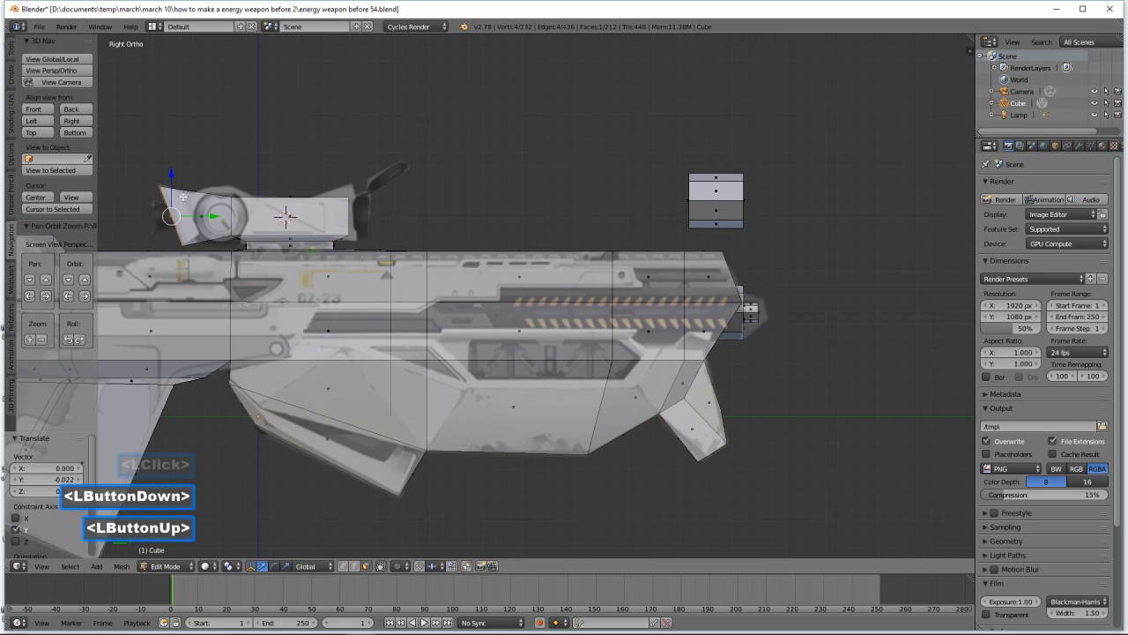
- Scale the flared rear face to about 1.019 and nudge it slightly up along Z and about -0.009 along Y
key("s")
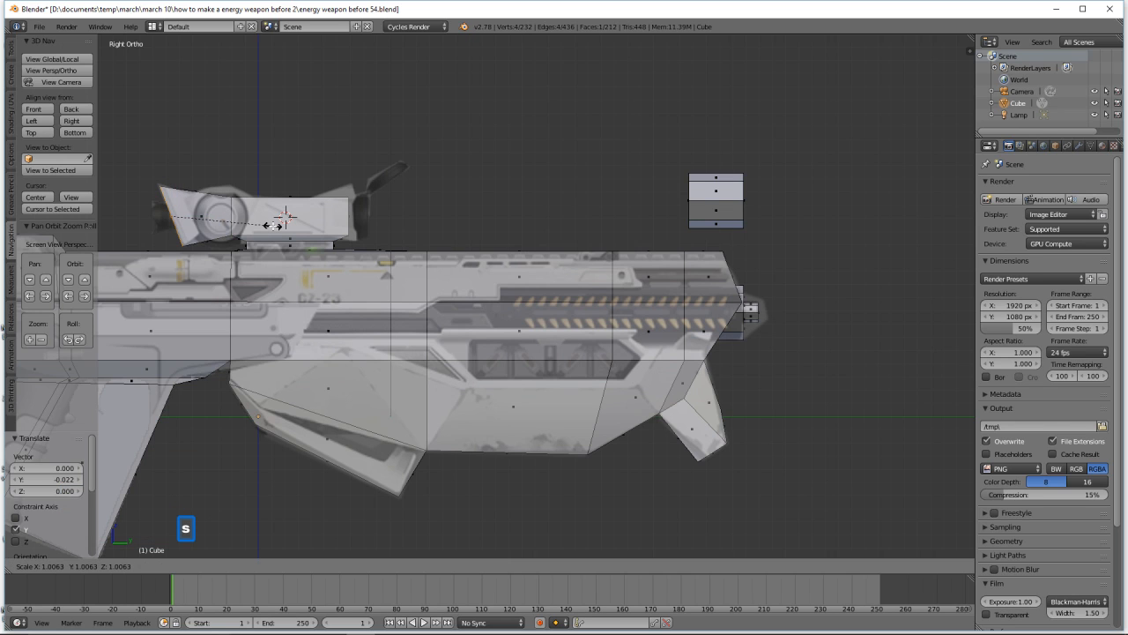
left_click(254, 222)
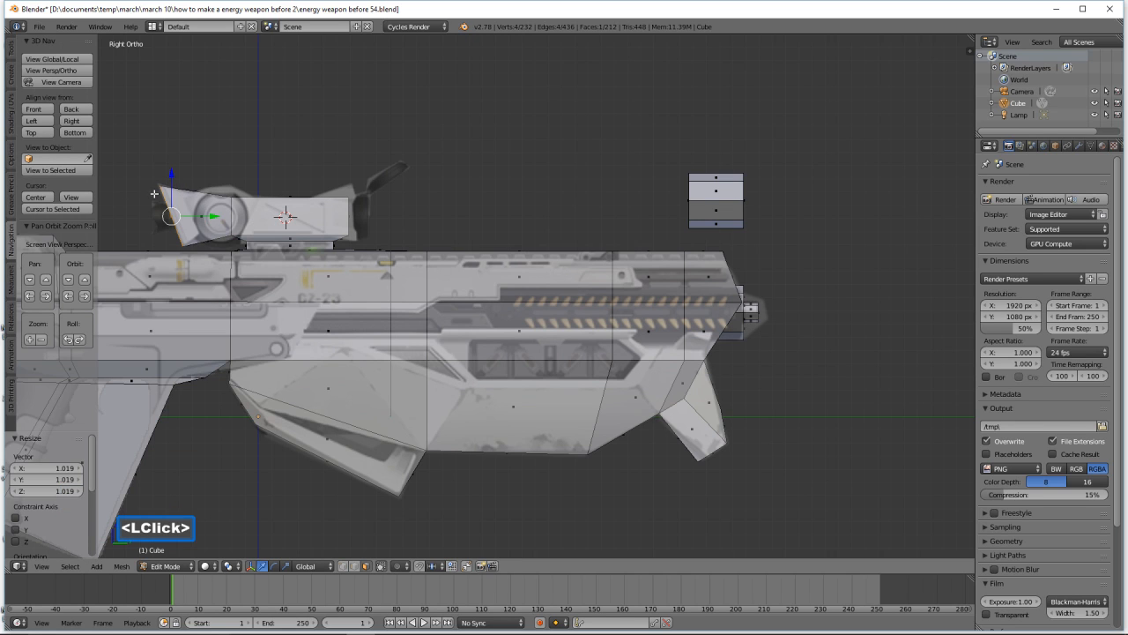
left_click_drag(170, 182, 170, 180)
left_click_drag(214, 213, 212, 214)
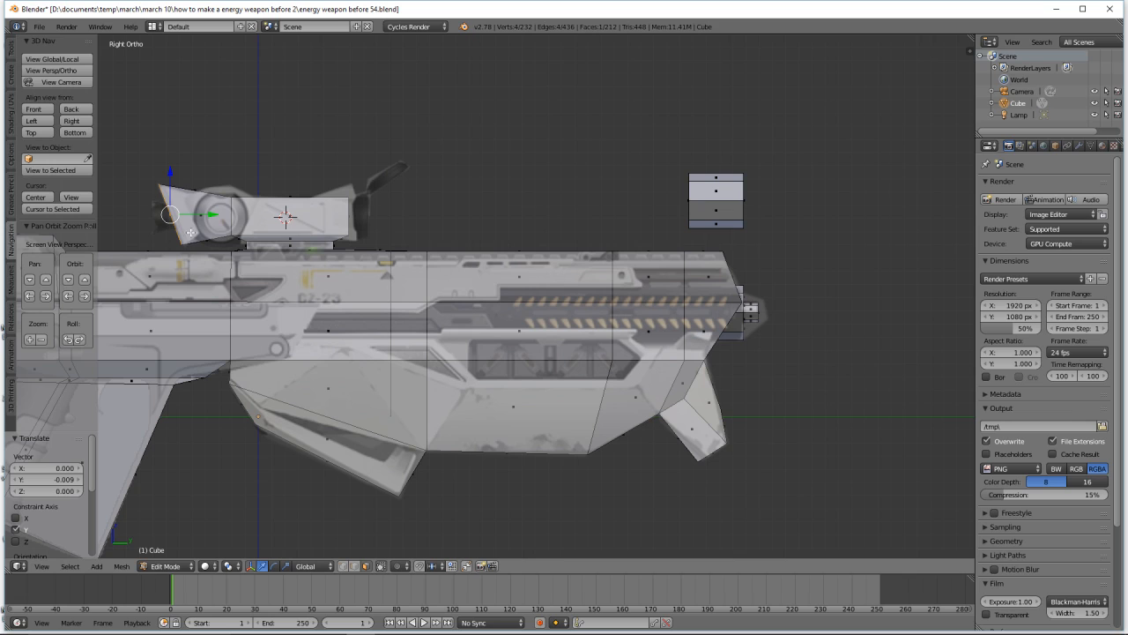
key("a")
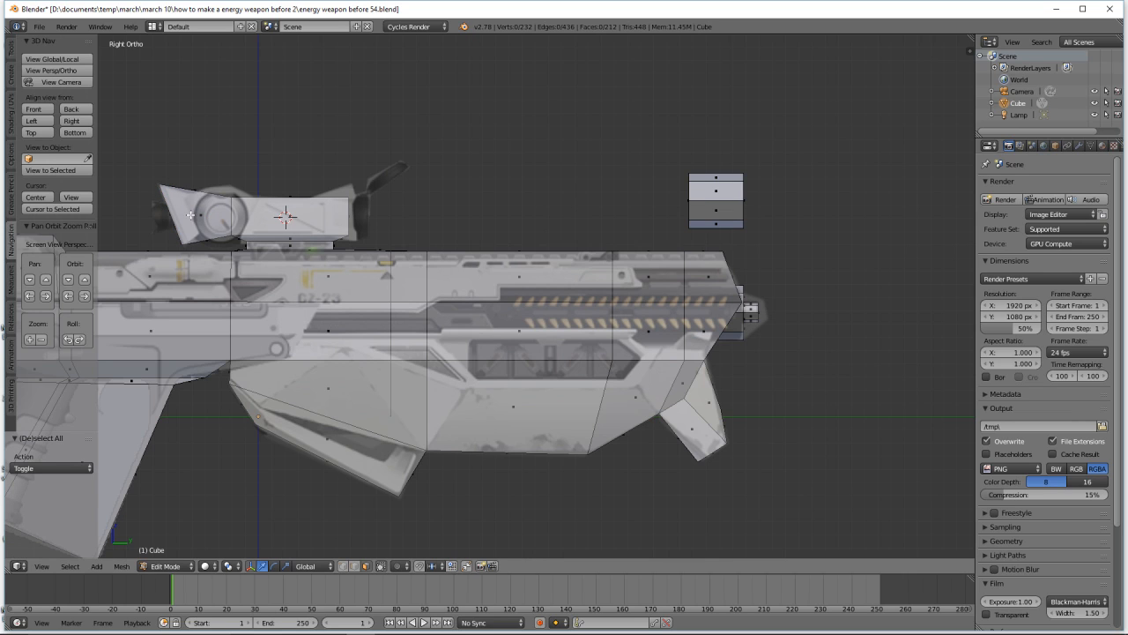
- Add one loop cut across the scope's flared rear section, slide it toward the rear, and scale it to about 0.840
key("ctrl")
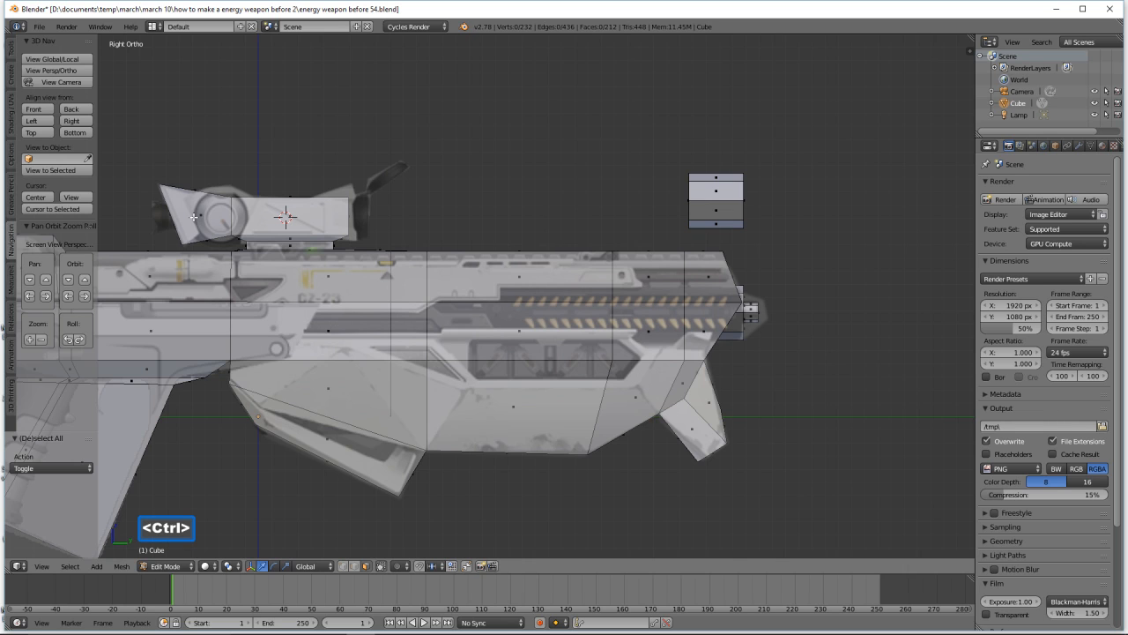
key("ctrl+r")
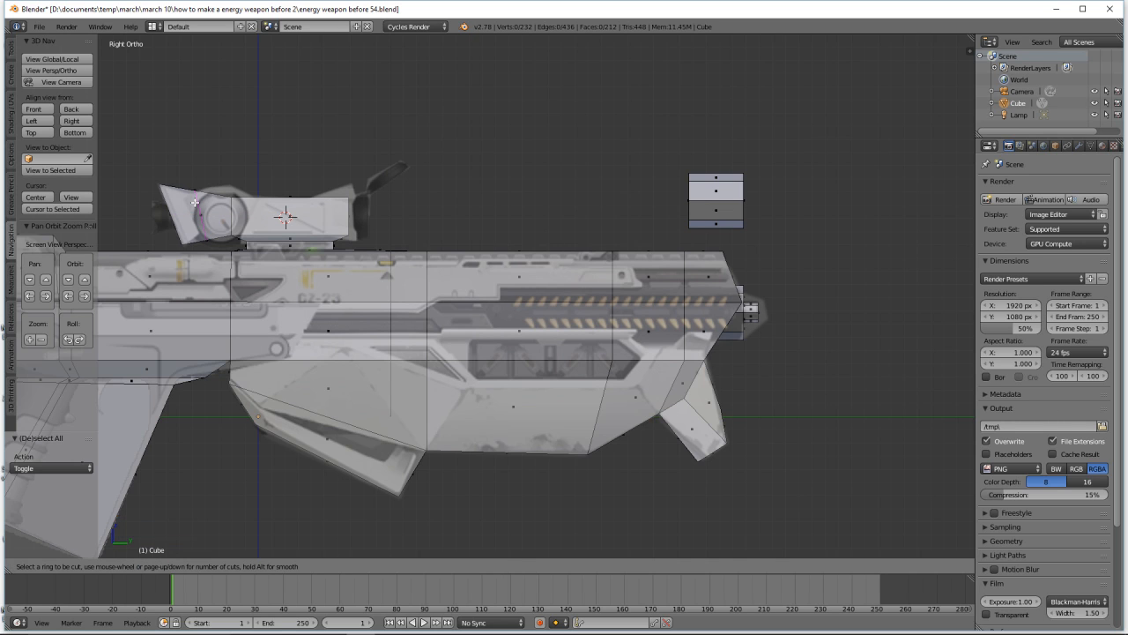
left_click(194, 203)
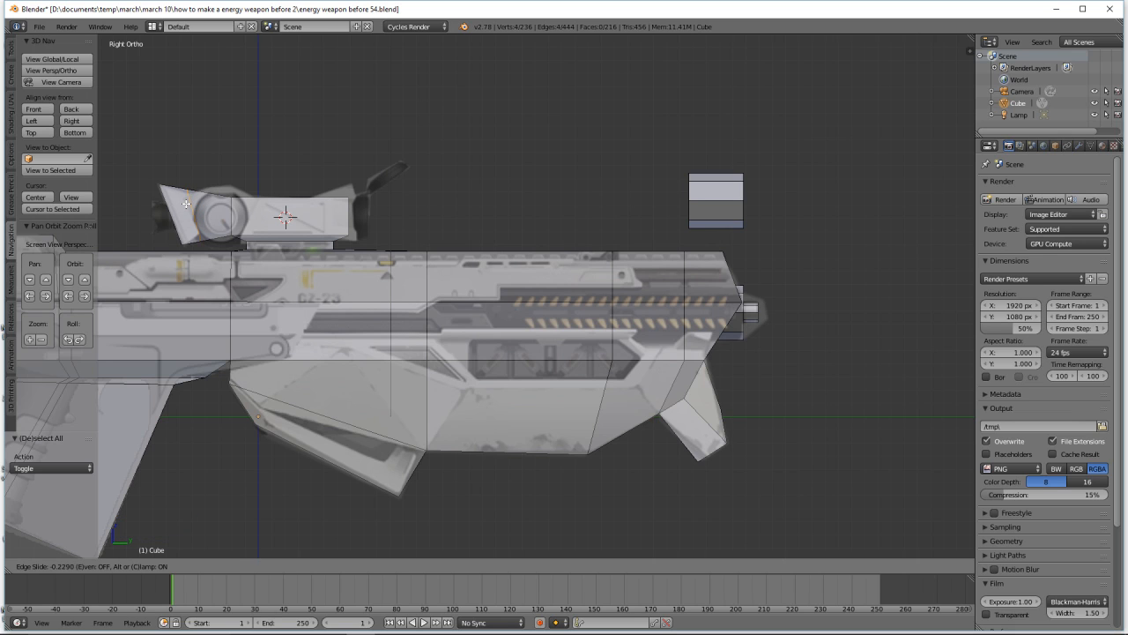
left_click(186, 204)
key("s")
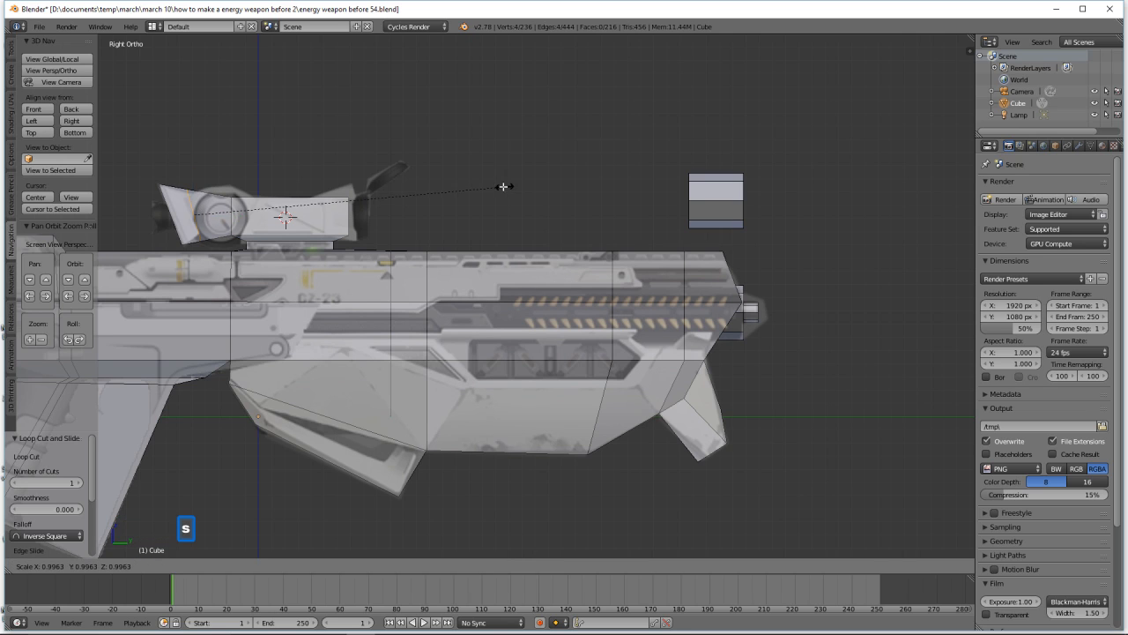
left_click(454, 180)
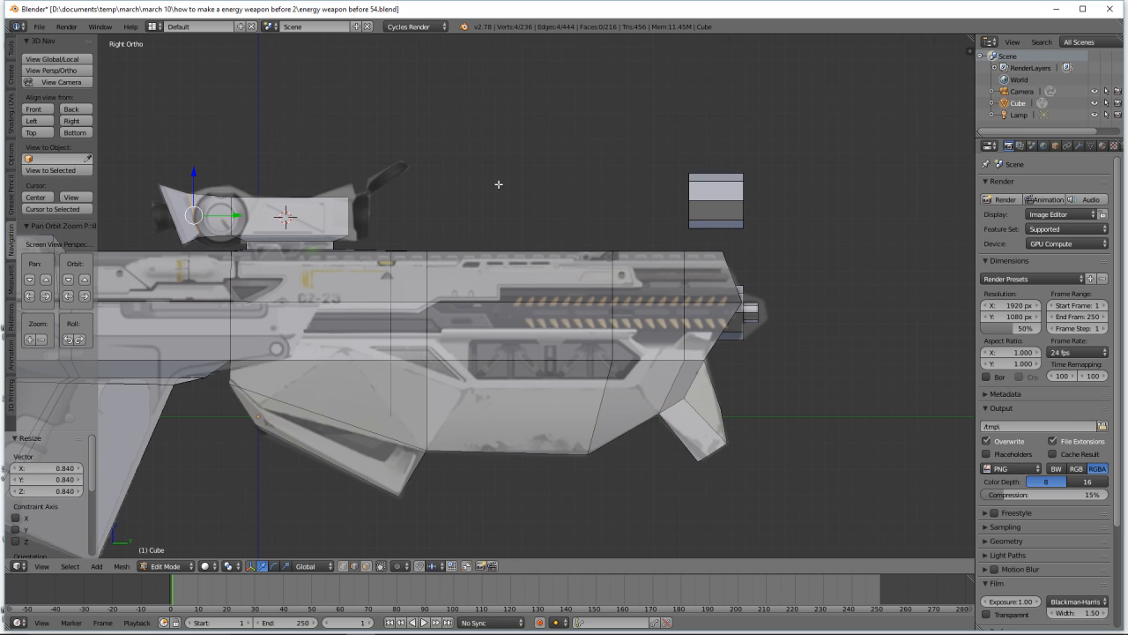
- Reveal the hidden scope dial and save the file as energy weapon before 55.blend
key("a")
key("alt")
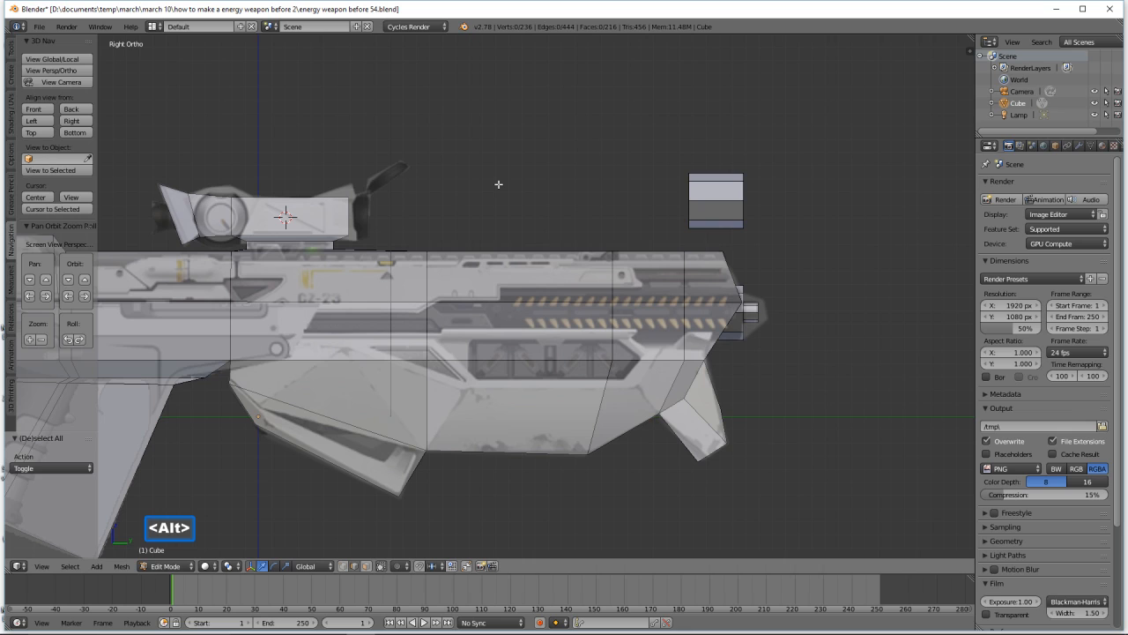
key("alt+h")
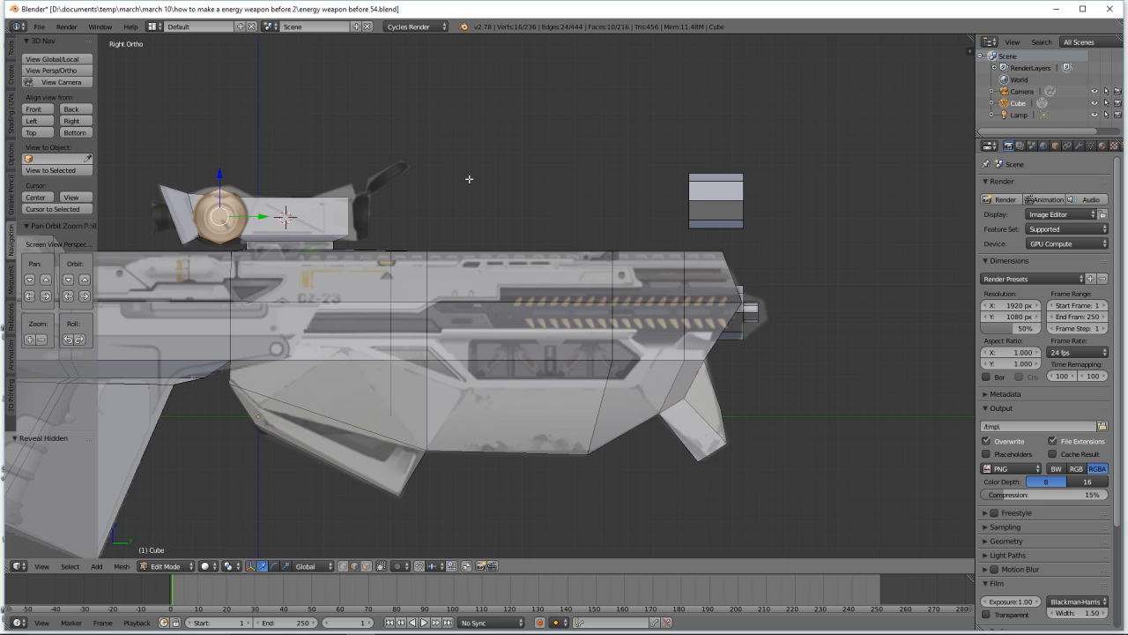
left_click(829, 171)
left_click(830, 171)
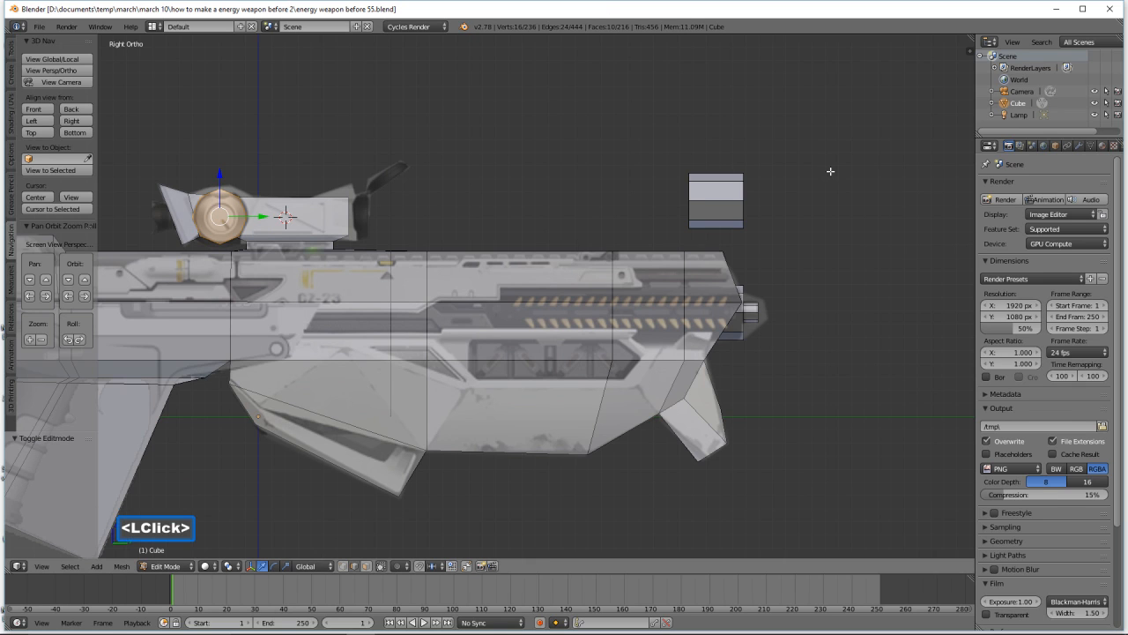
- Move the loose cylinder about -4.042 along Y to the scope's rear, scale it to about 0.632, and lower it about 0.103
key("a")
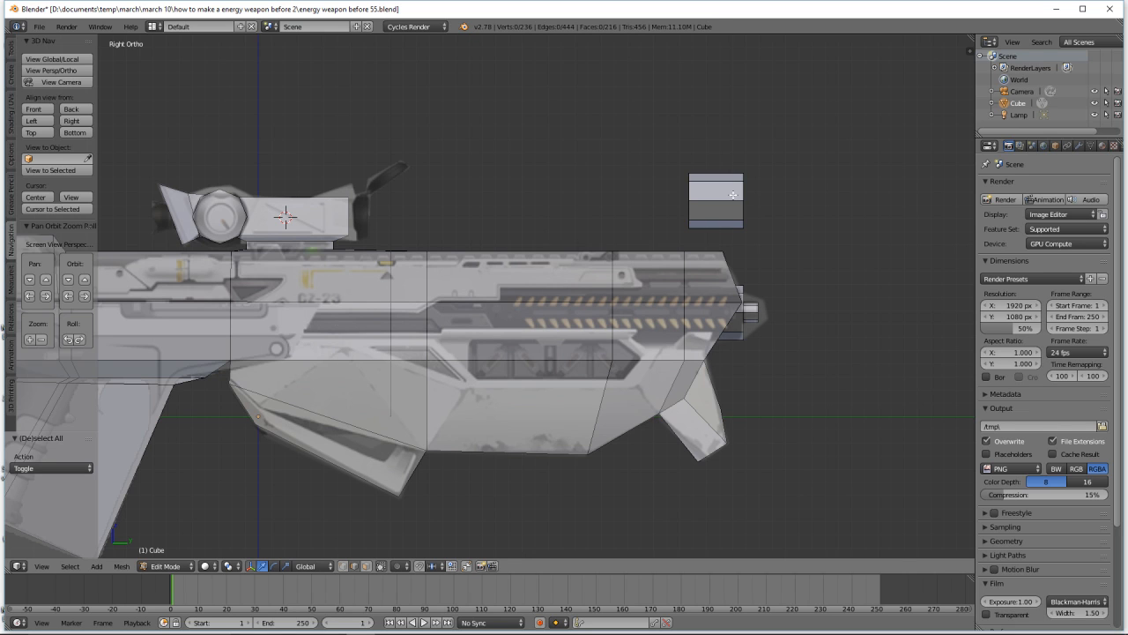
key("l")
left_click_drag(764, 203, 230, 208)
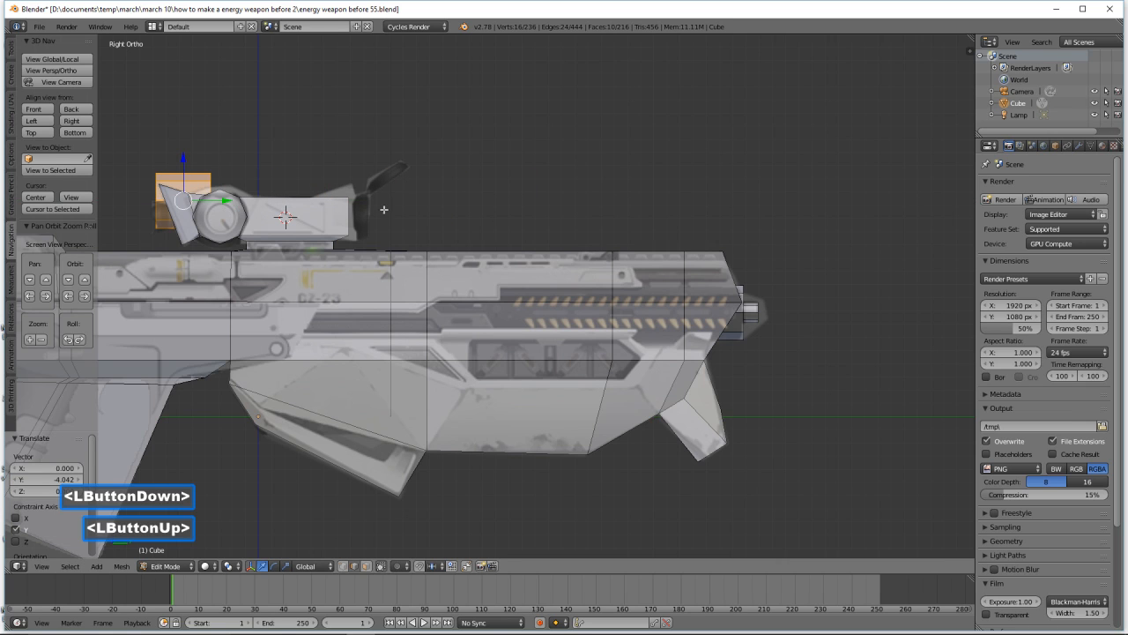
key("s")
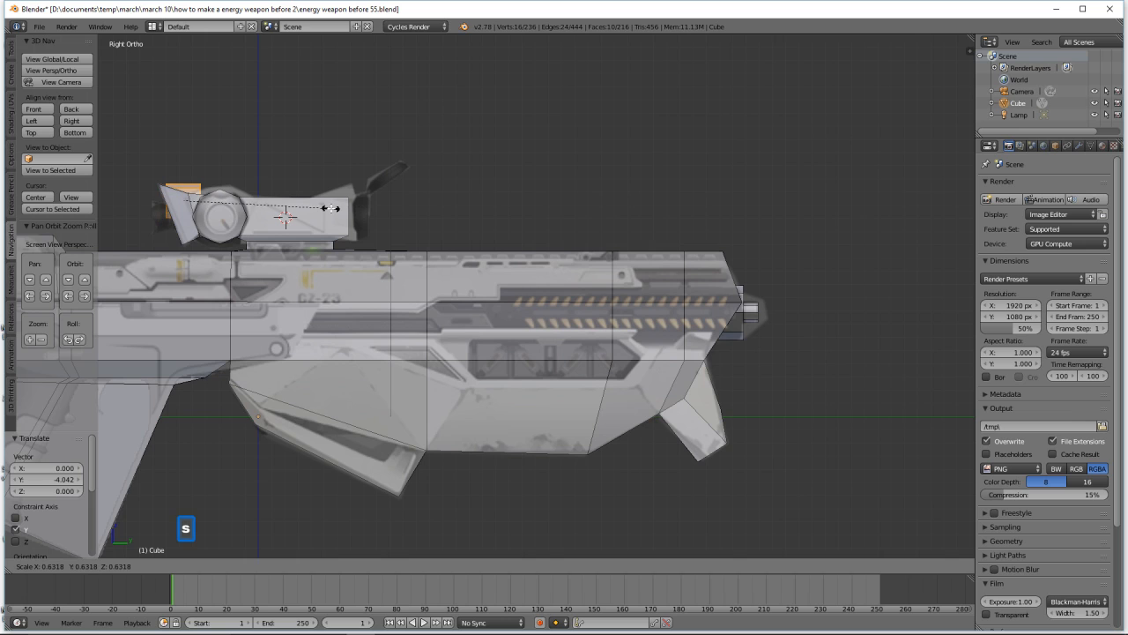
left_click(181, 151)
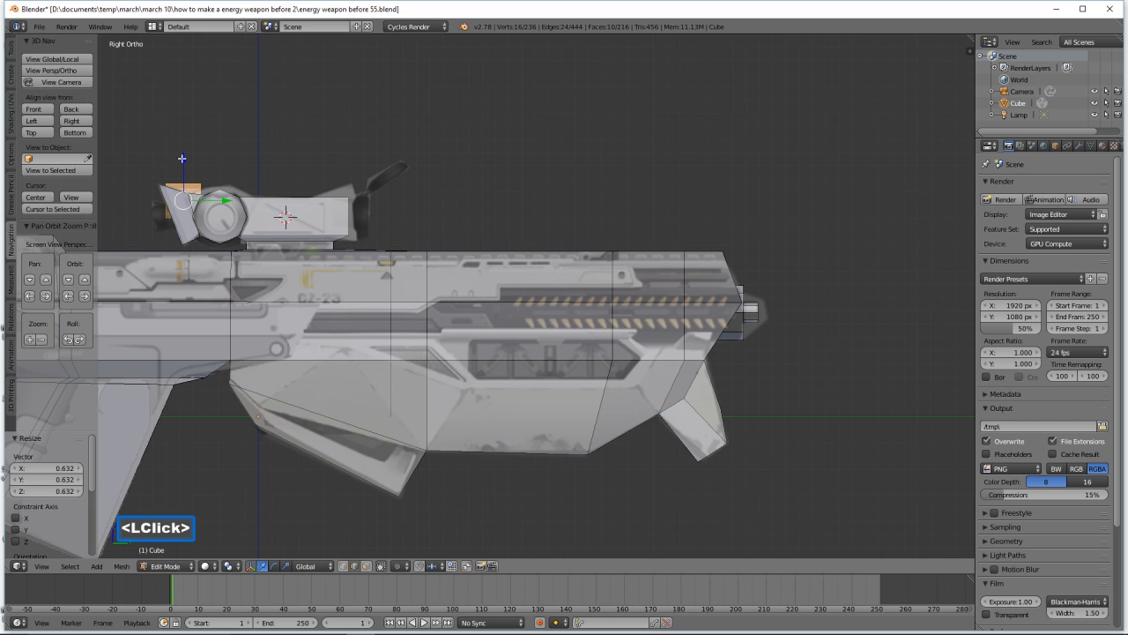
left_click_drag(179, 155, 183, 170)
- Shrink the cylinder further, ending with a scale of about 0.802, and align it with the reference eyepiece along Y and Z
scroll(322, 220, "up", 3)
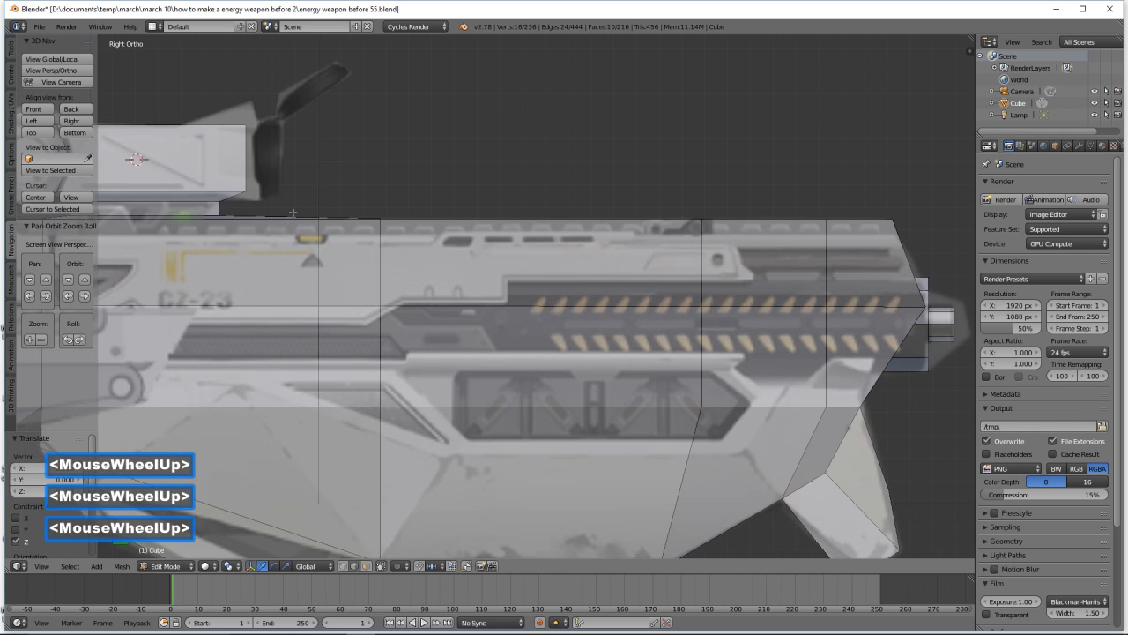
middle_click_drag(293, 213, 554, 224, "shift")
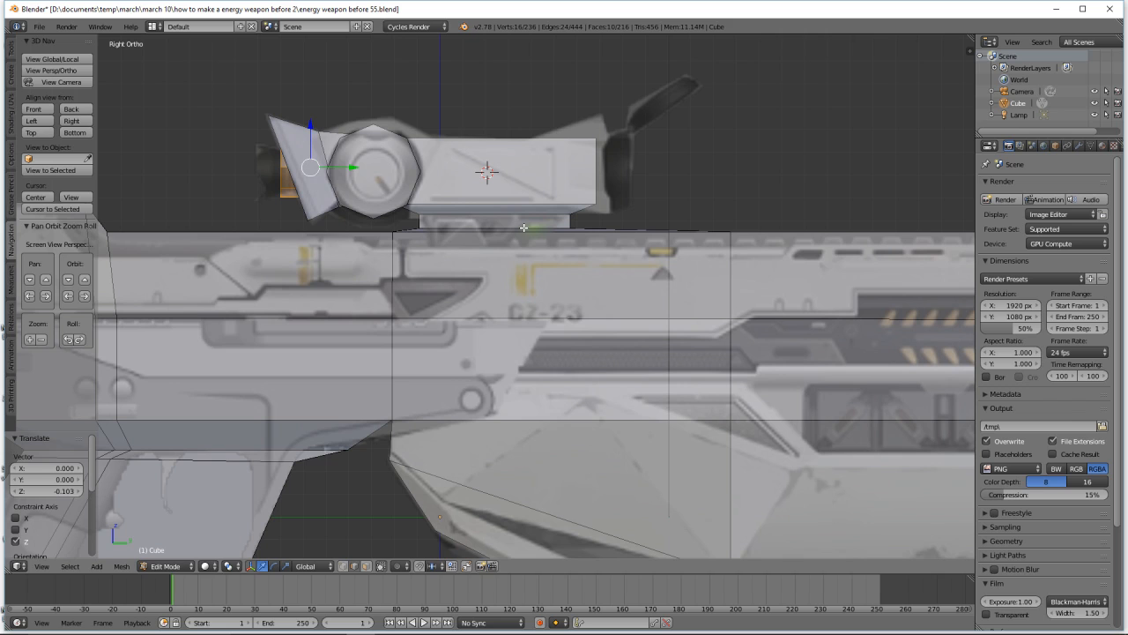
key("s")
left_click(494, 222)
left_click_drag(354, 167, 349, 166)
left_click_drag(305, 133, 310, 138)
left_click_drag(338, 176, 337, 175)
key("s")
left_click(395, 188)
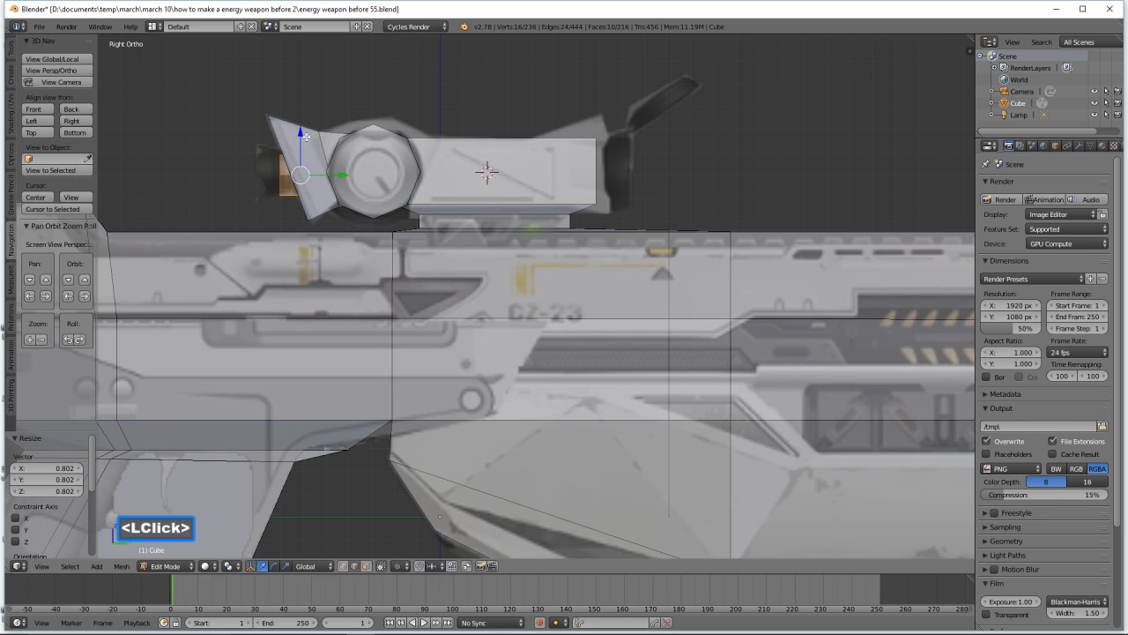
left_click_drag(301, 132, 301, 132)
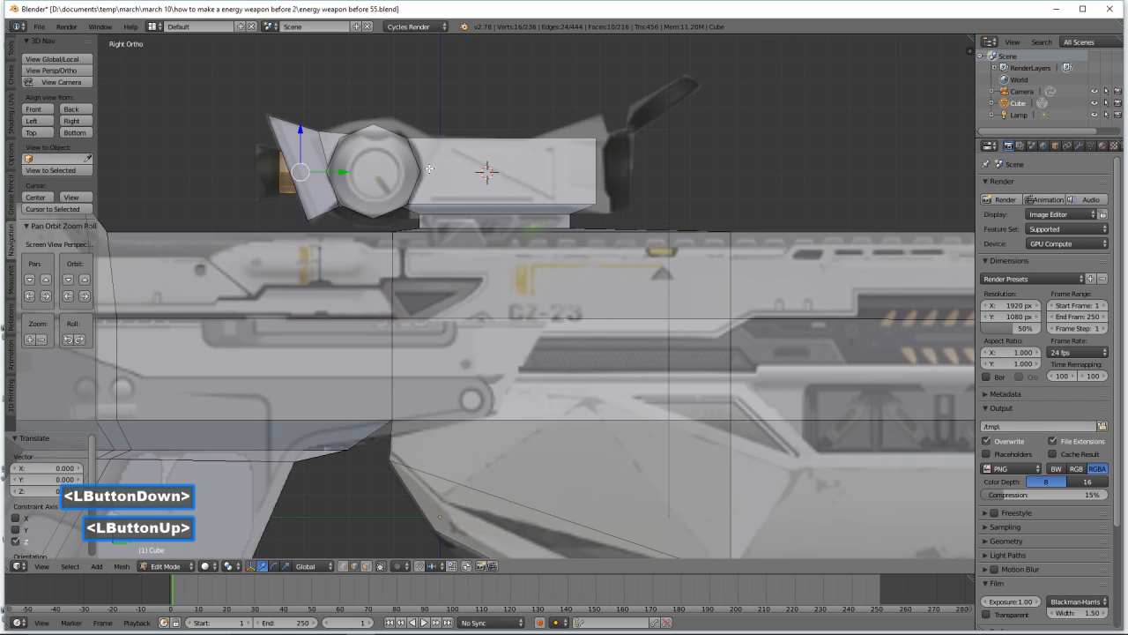
- Stretch the eyepiece cylinder along Y and move it about 0.237 along Y into the scope body
key("s")
key("y")
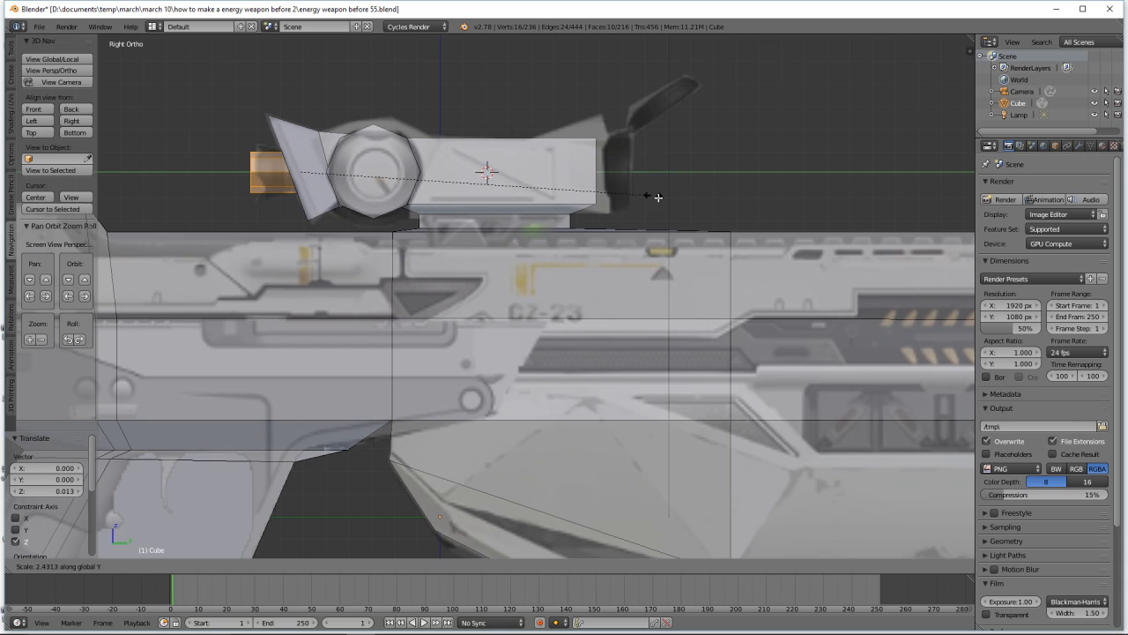
left_click(807, 206)
left_click_drag(338, 173, 388, 179)
- Lengthen the cylinder again along Y and move it about 0.469 along Y so it protrudes from both ends of the scope
key("s")
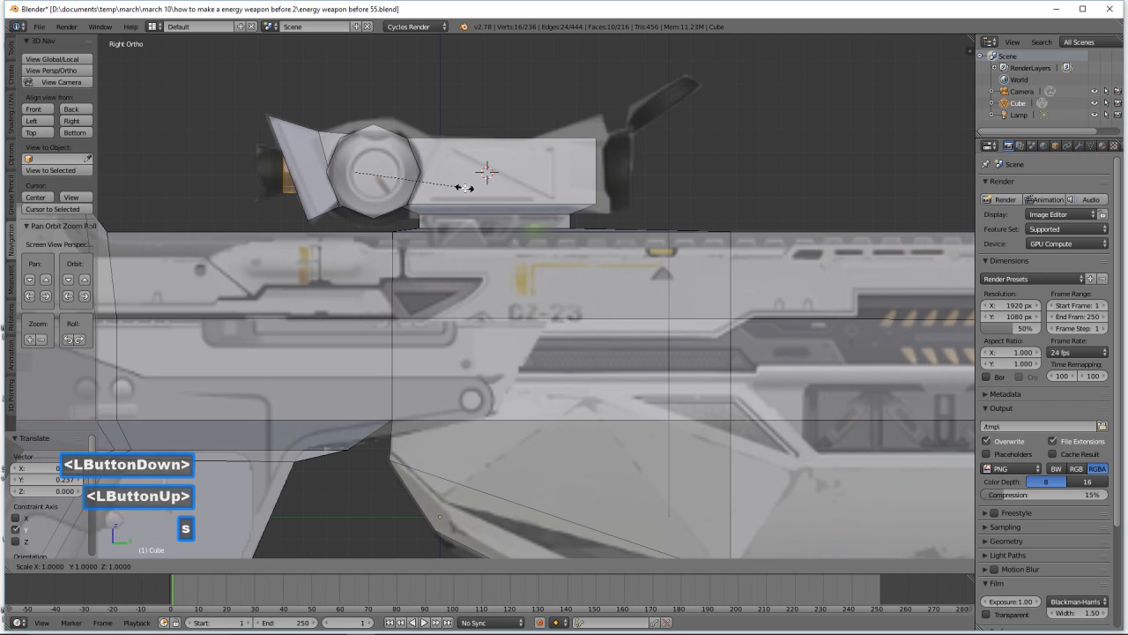
key("y")
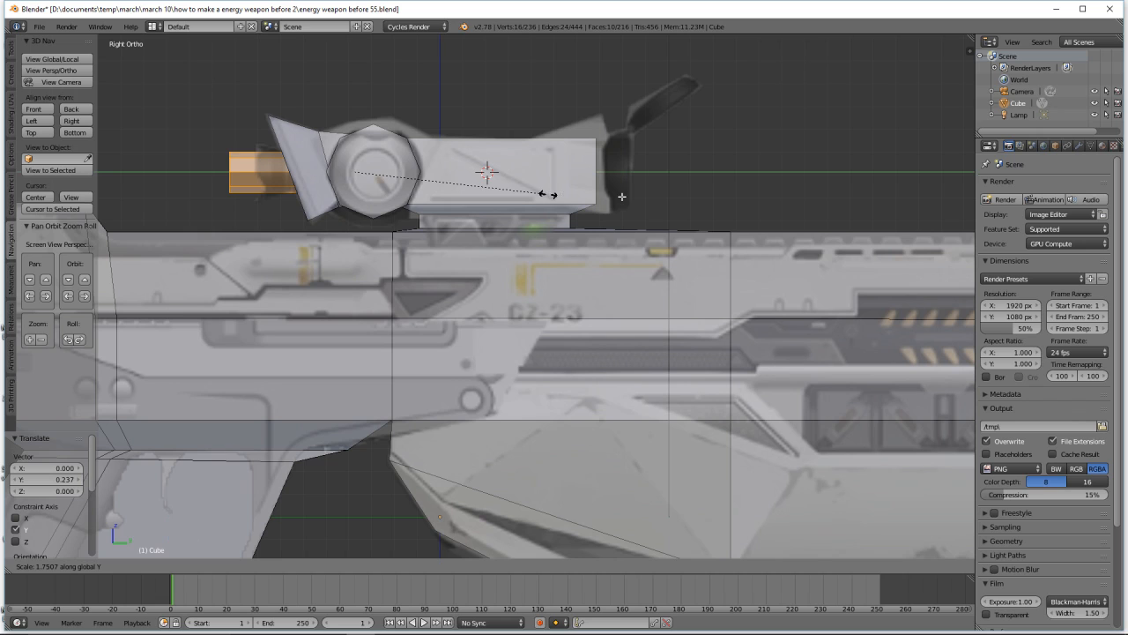
left_click(632, 199)
left_click_drag(394, 172, 498, 198)
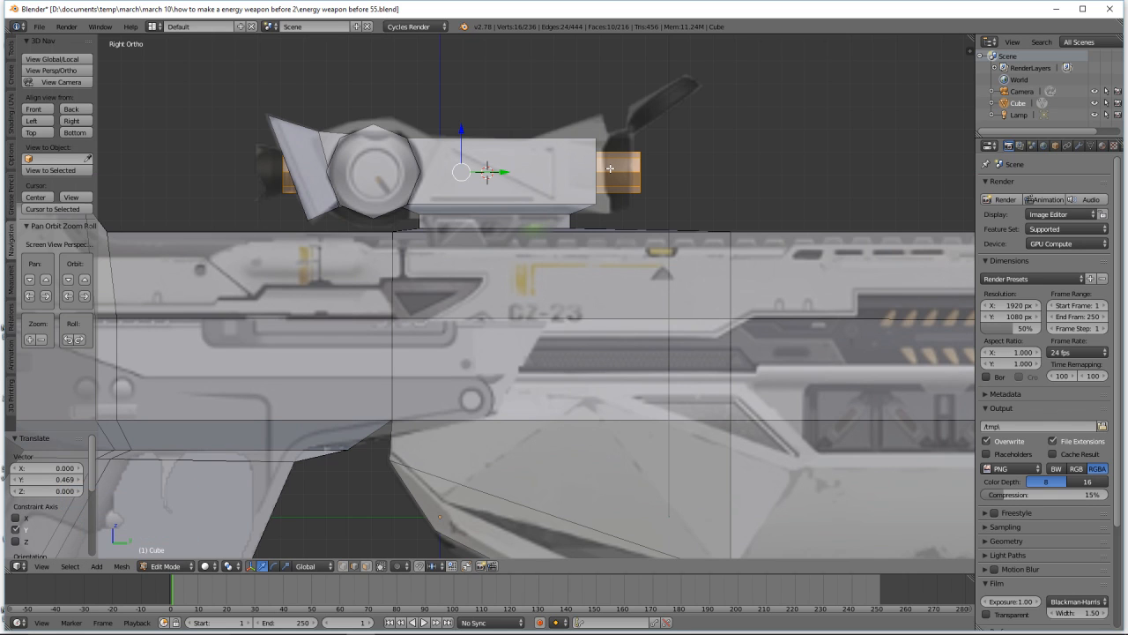
key("a")
key("ctrl")
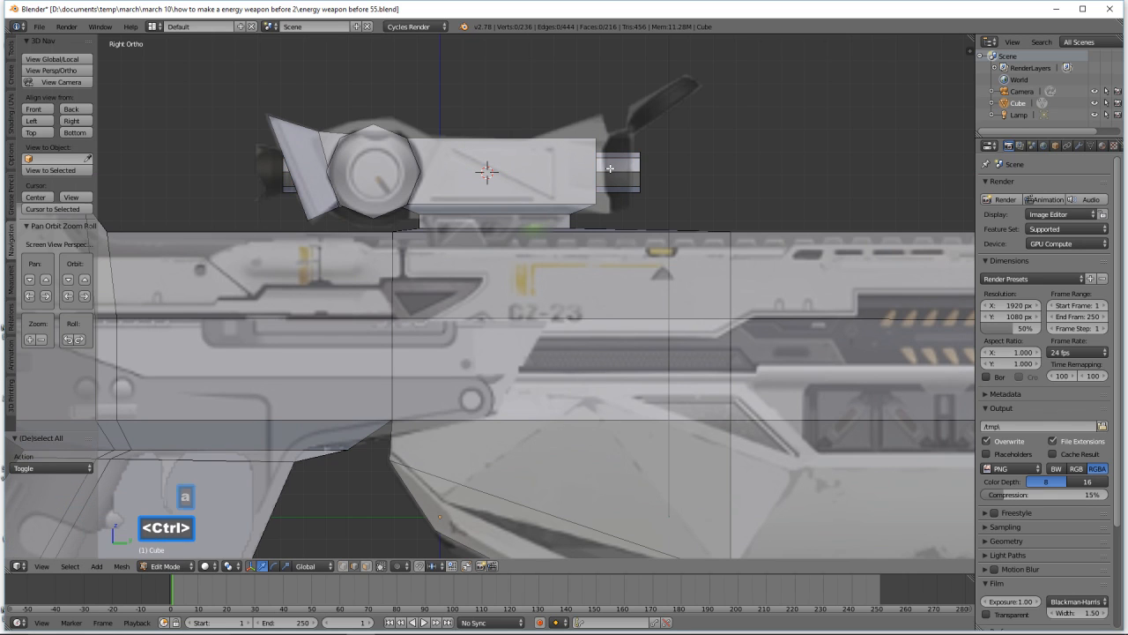
- Add two edge loops around the scope cylinder's front protruding section, placing both close to the scope body
key("ctrl+r")
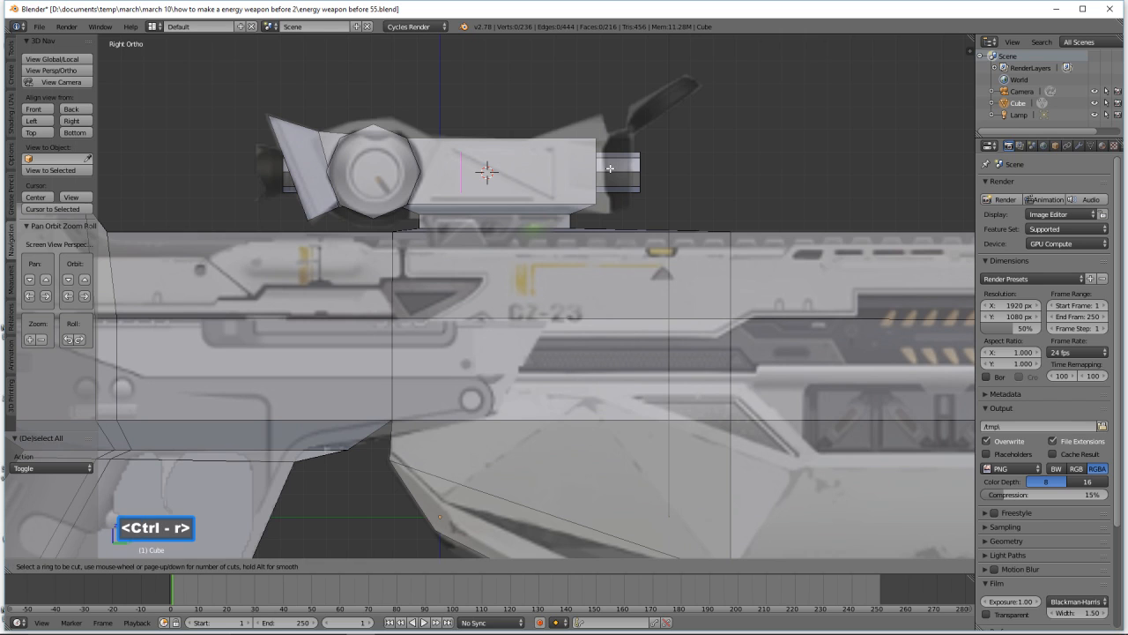
left_click(610, 167)
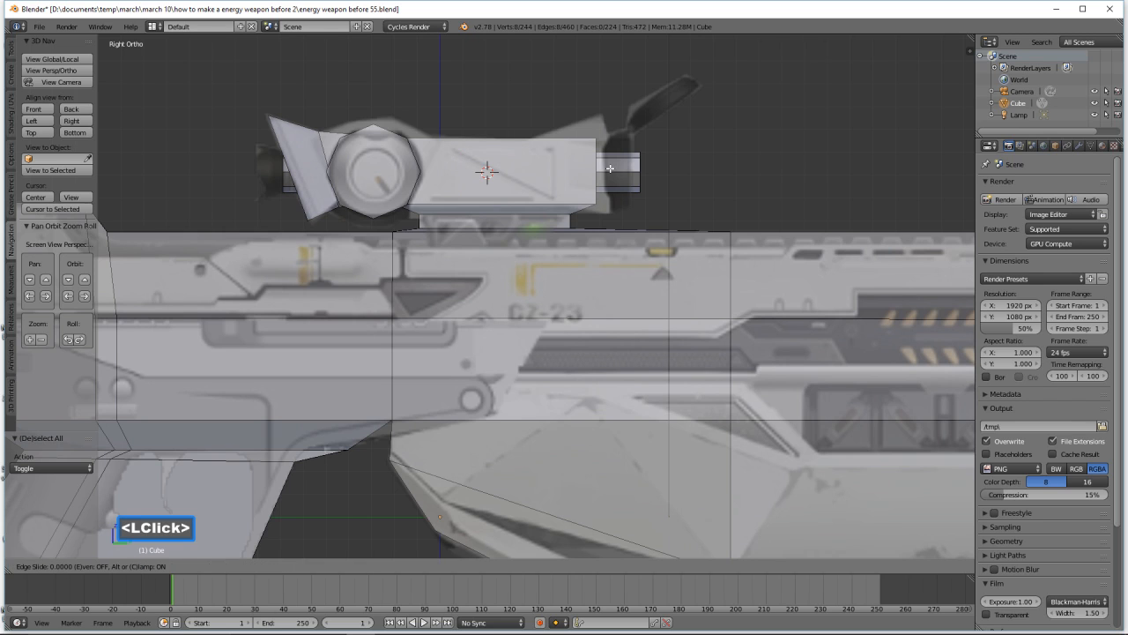
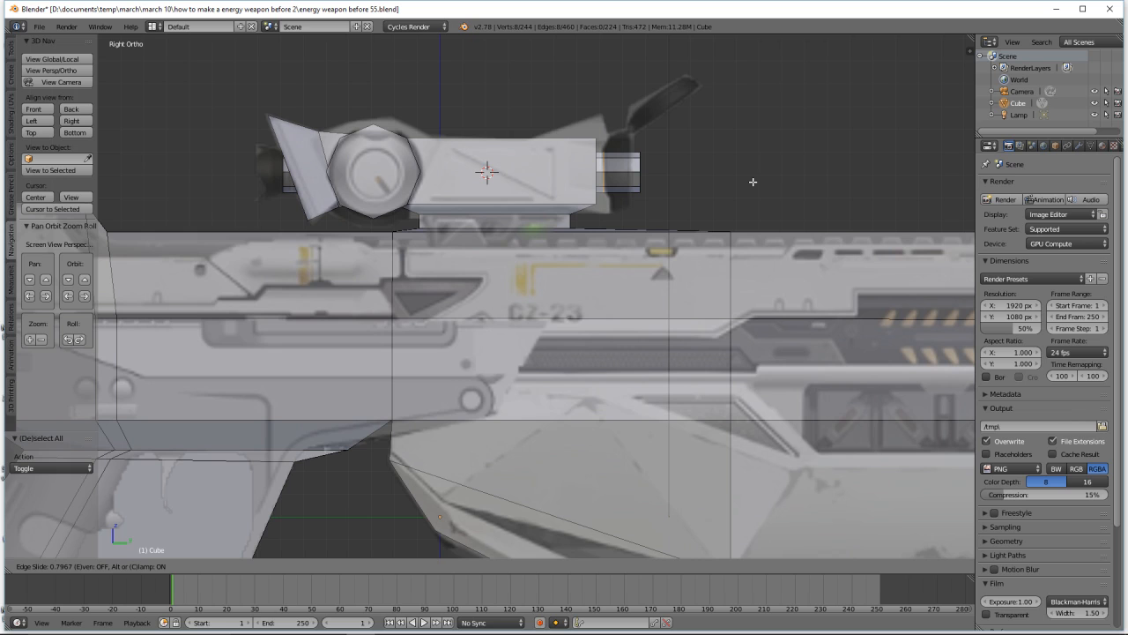
left_click(753, 182)
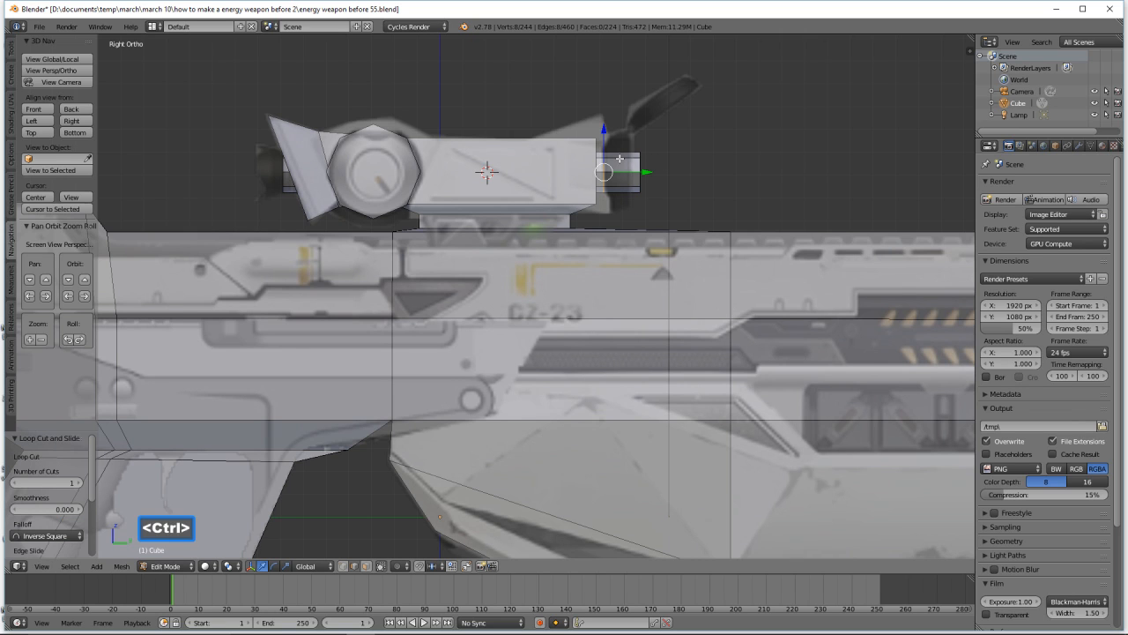
key("ctrl+r")
left_click(620, 160)
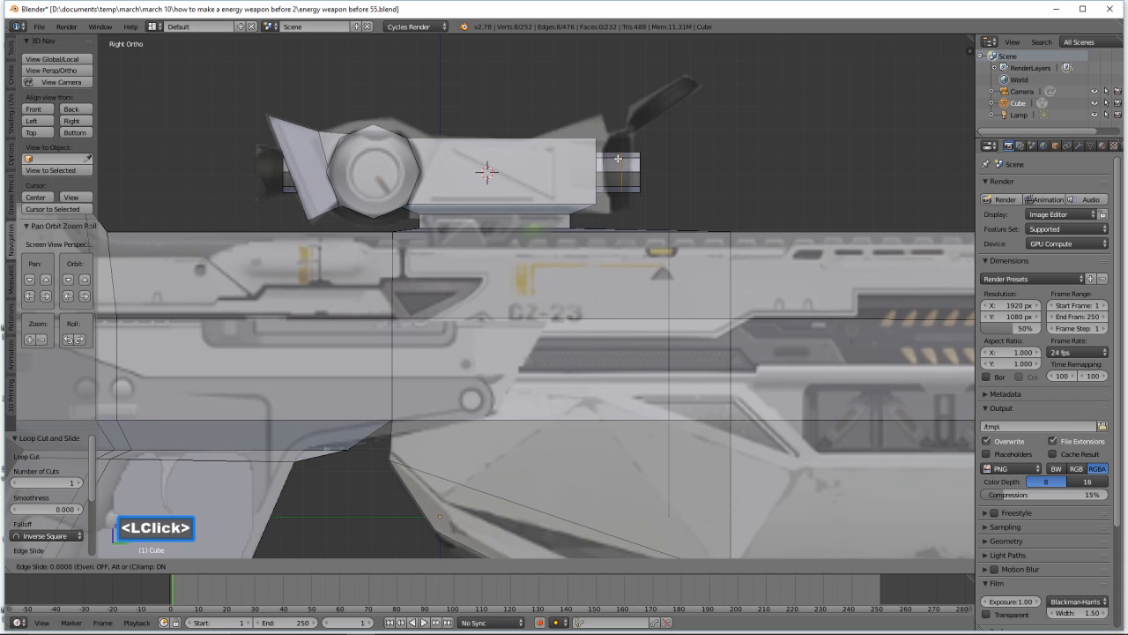
left_click(608, 160)
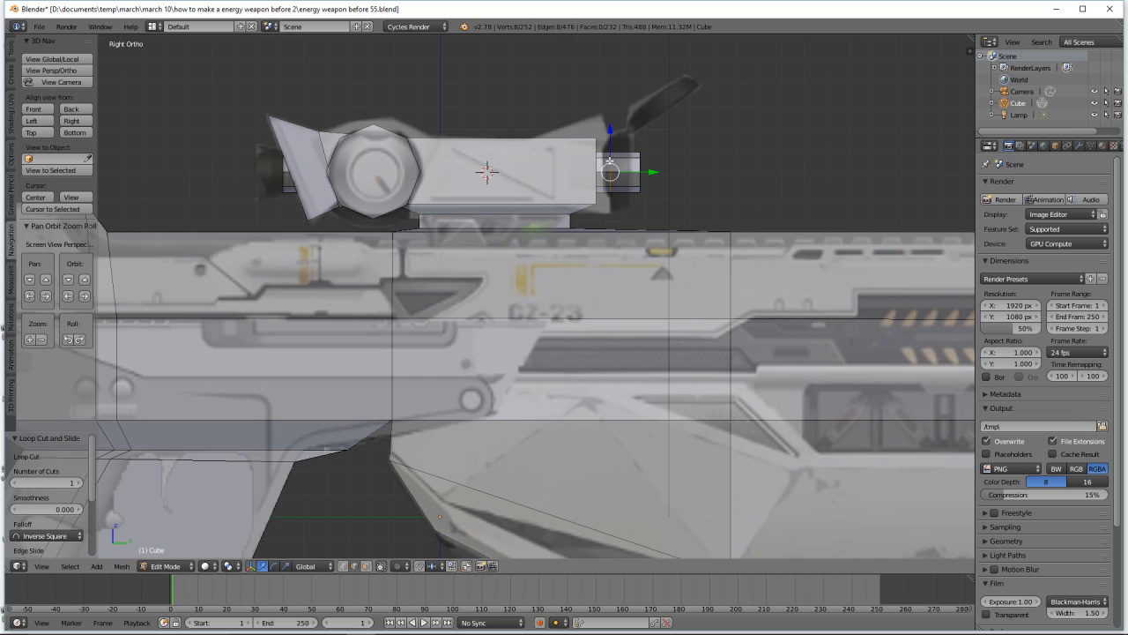
left_click(610, 161)
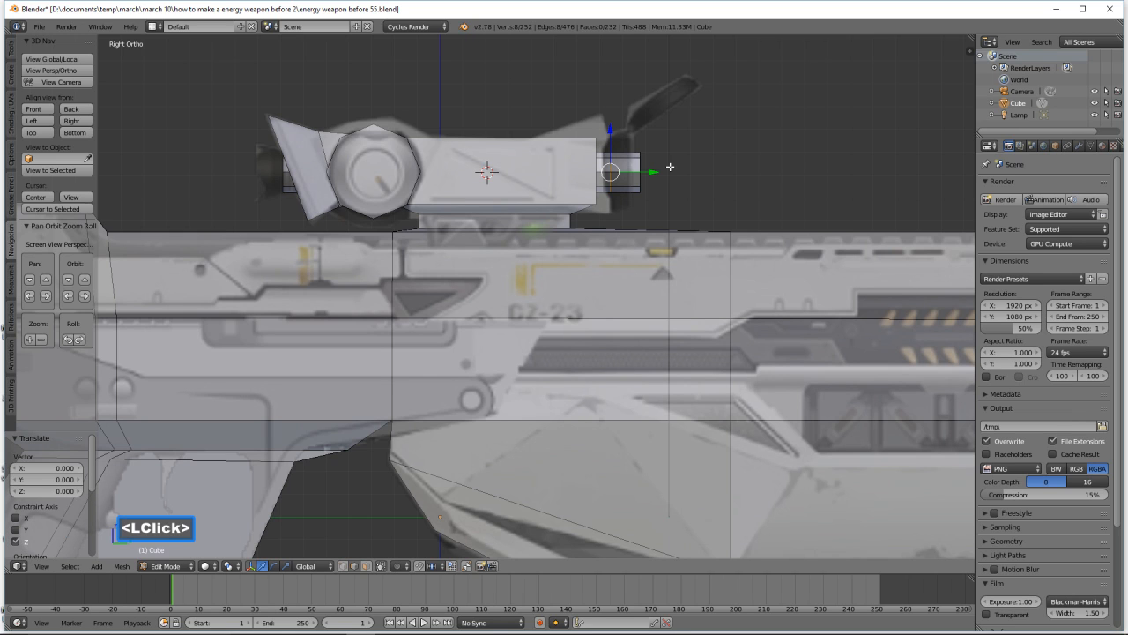
key("a")
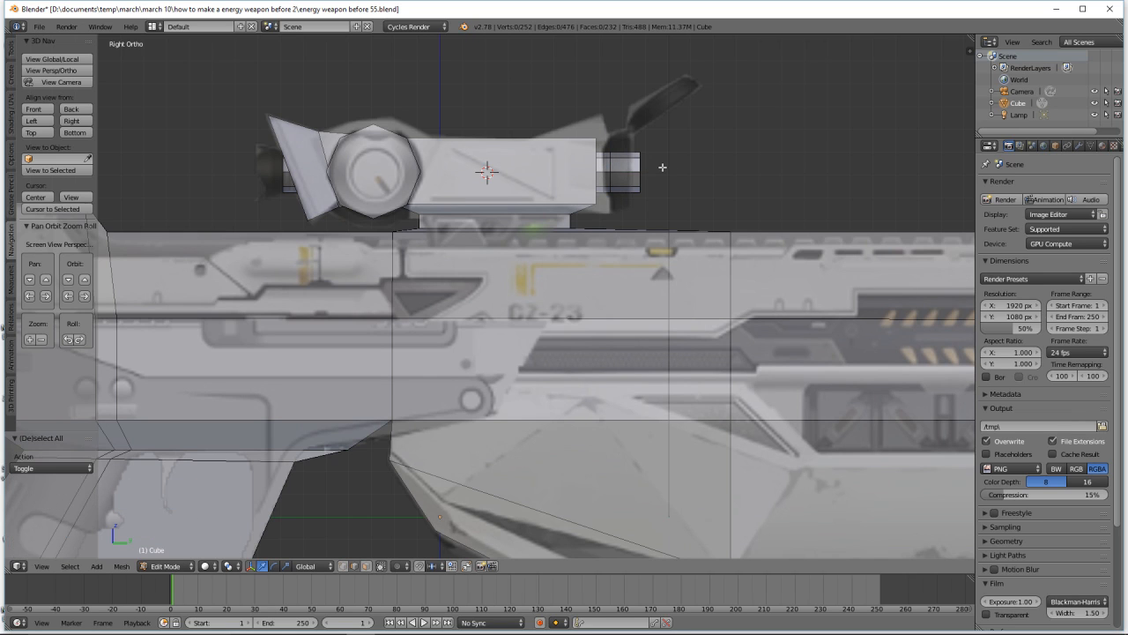
- Scale the cylinder's front end face to roughly double size and shift it slightly back along Y to match the reference lens
middle_click_drag(662, 166, 633, 177)
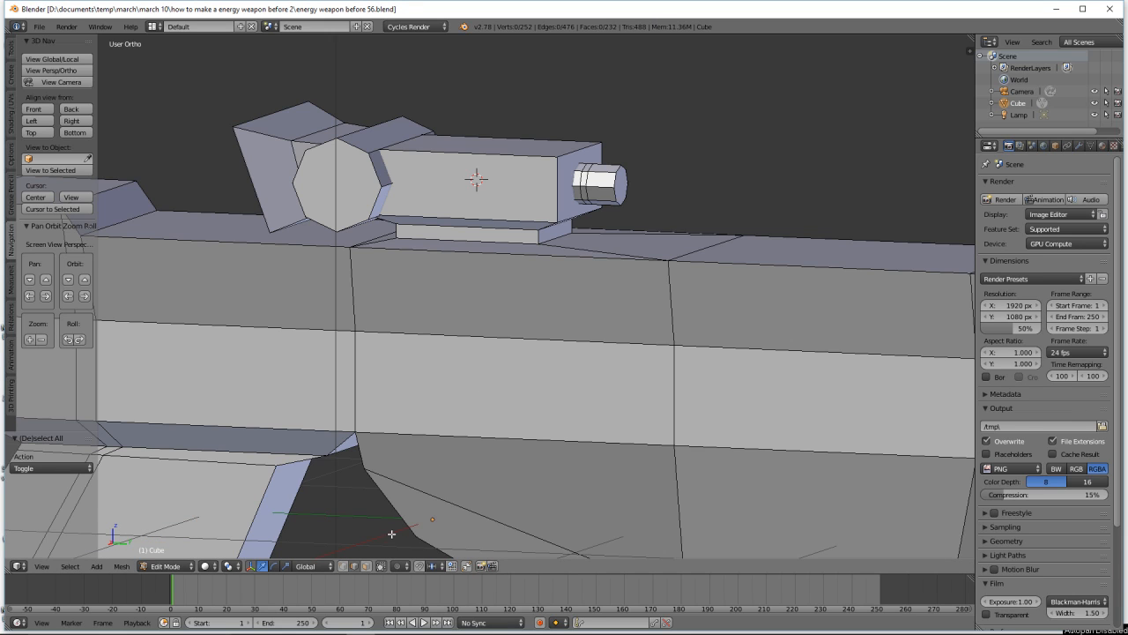
left_click(603, 182)
left_click(617, 193)
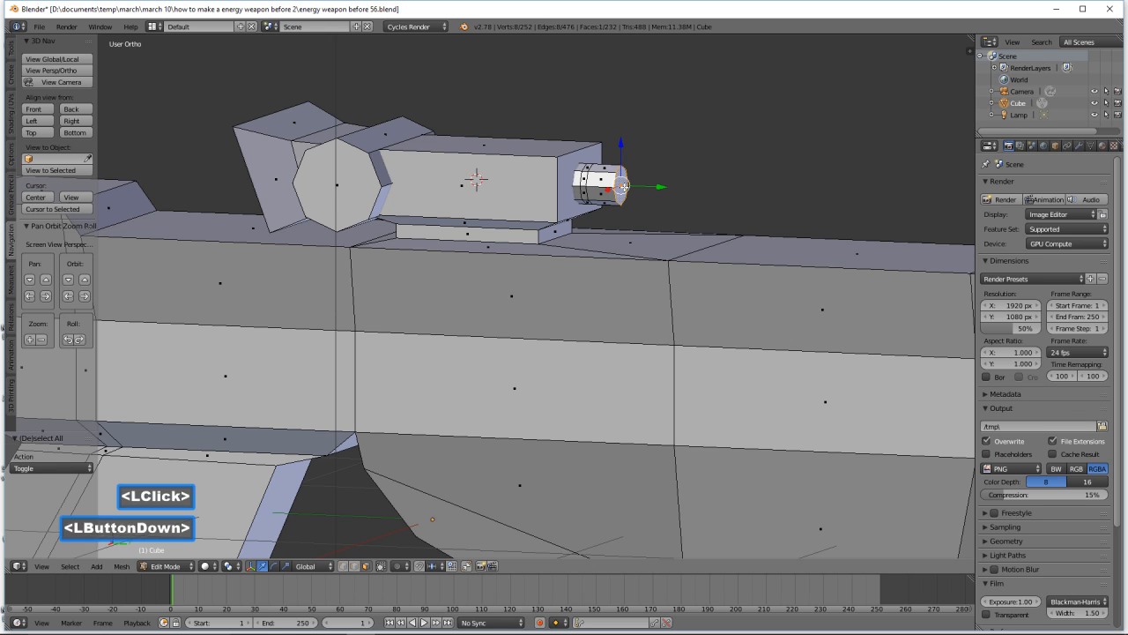
left_click(71, 121)
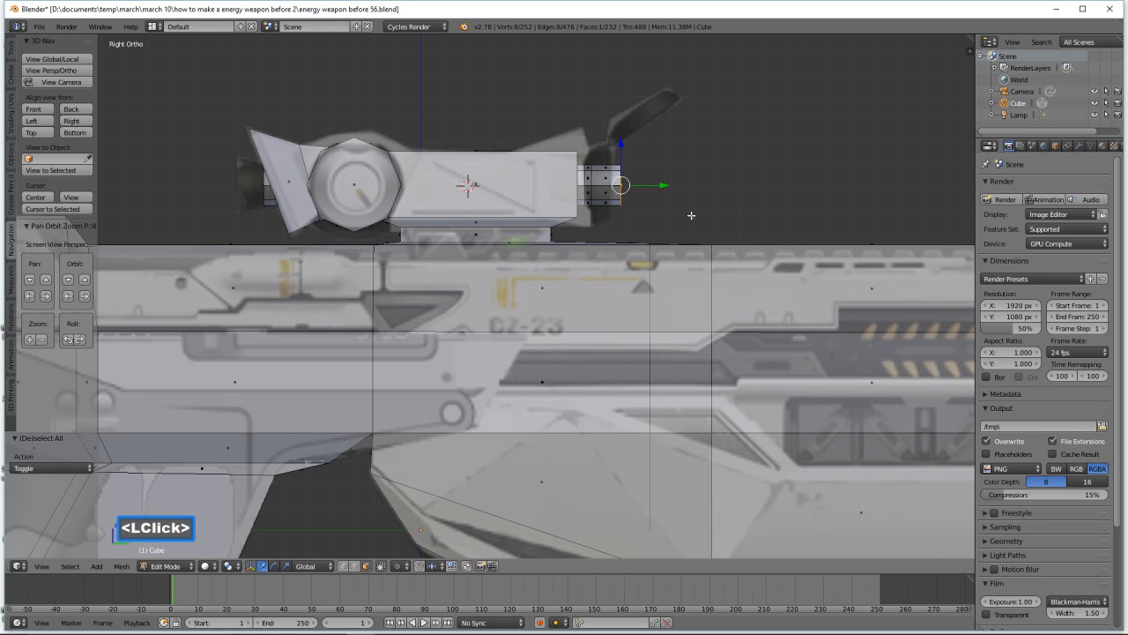
key("s")
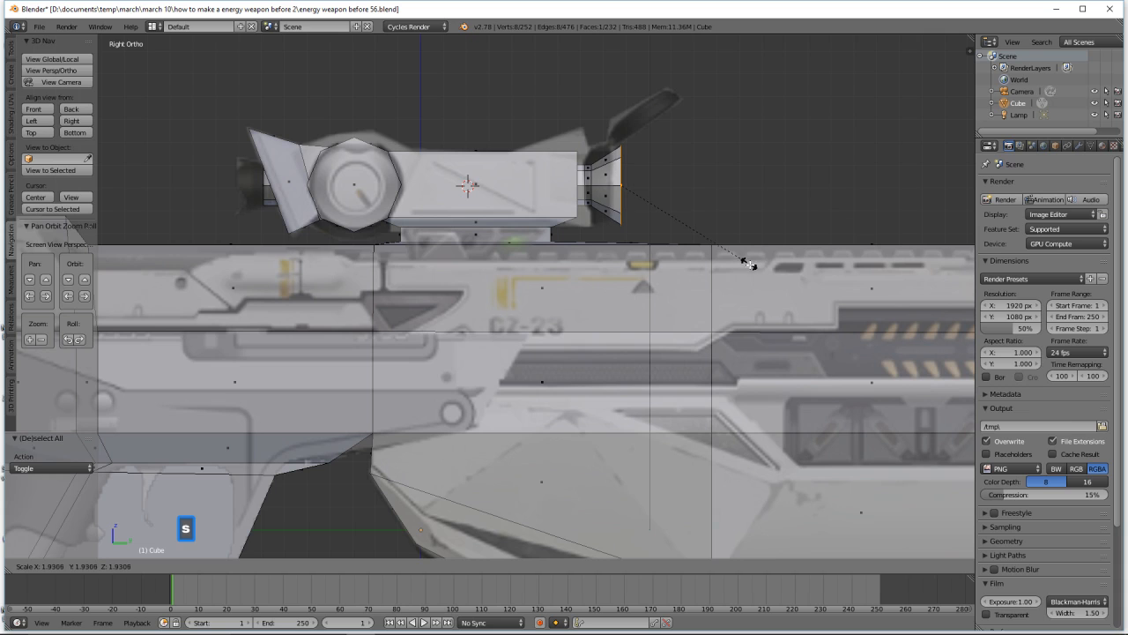
left_click(756, 267)
left_click_drag(667, 186, 656, 185)
key("a")
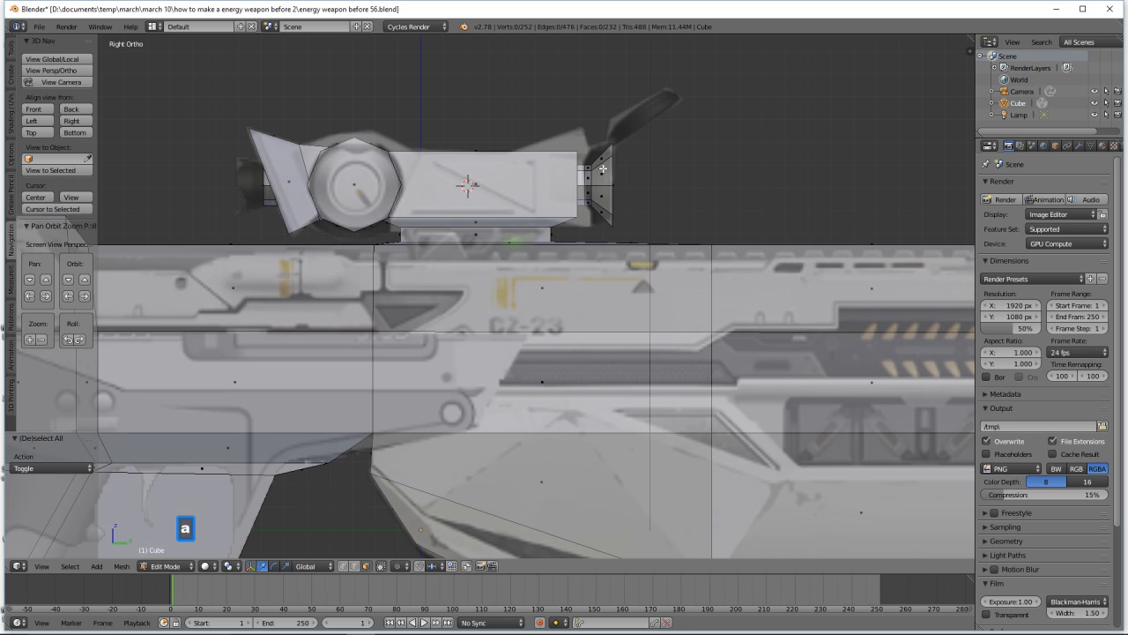
- Add an edge loop across the flared front section, enlarge it to about 1.28, and move it about -0.013 along Y
key("ctrl")
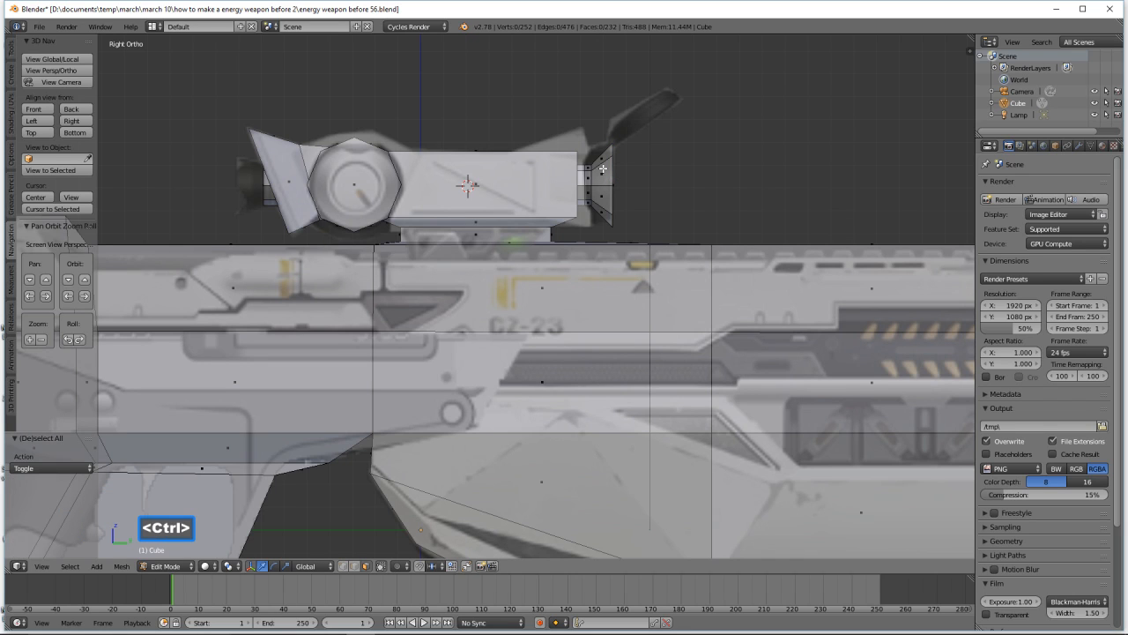
key("ctrl+r")
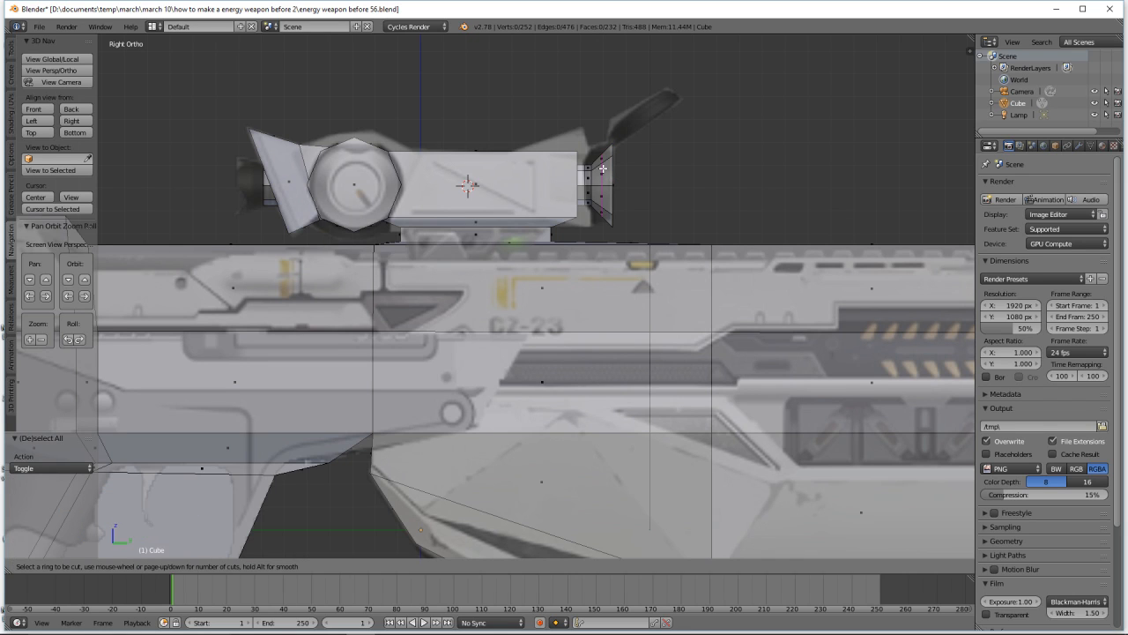
left_click(603, 167)
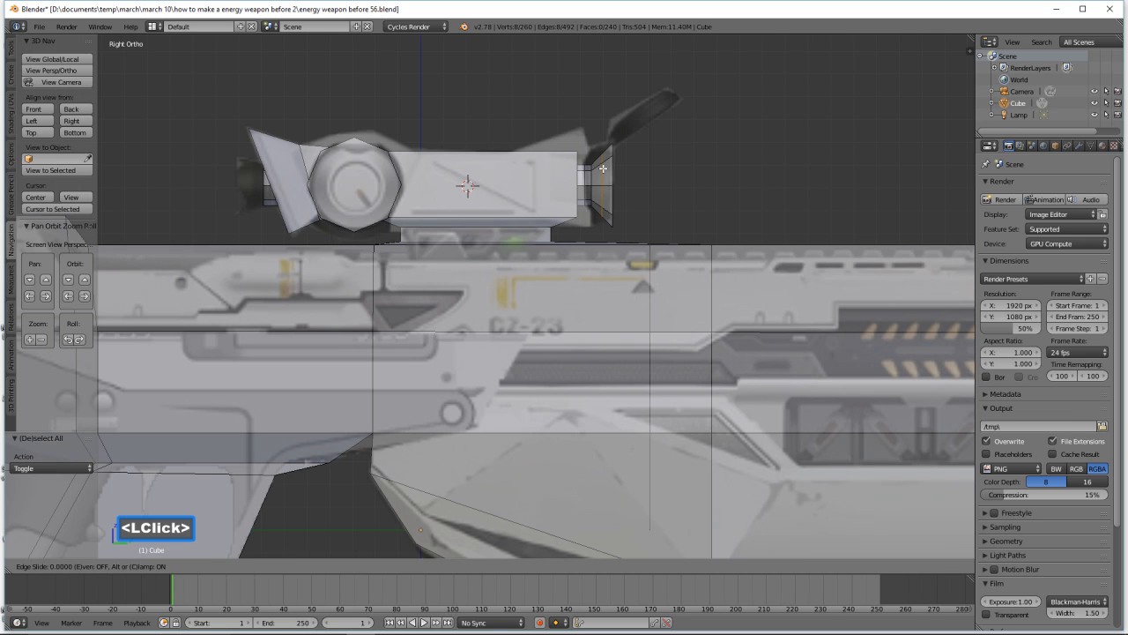
left_click(603, 168)
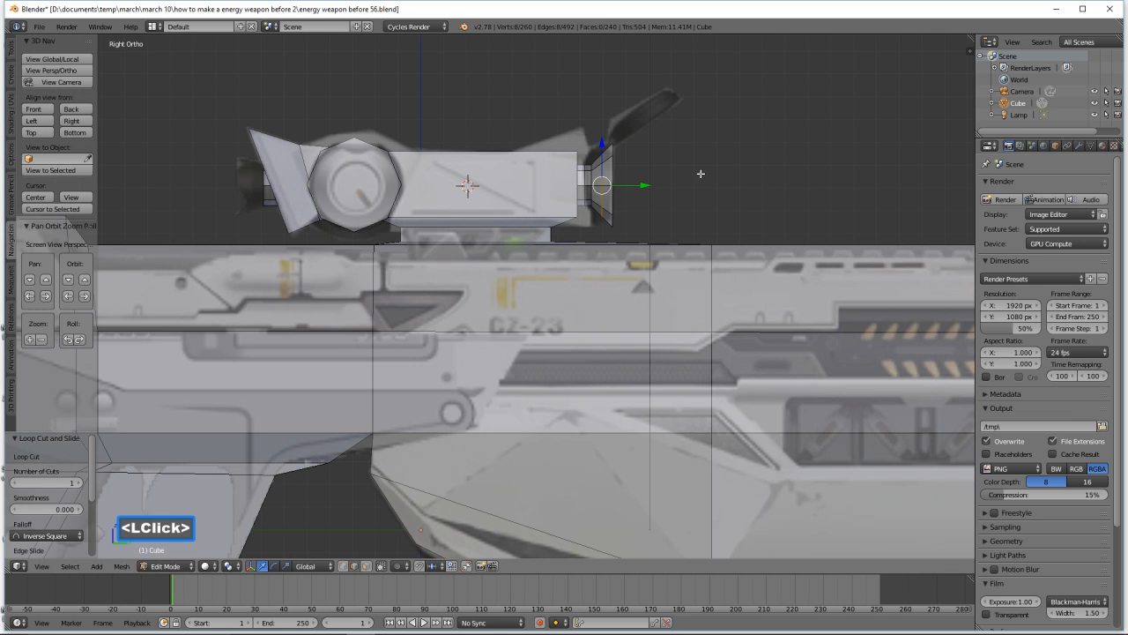
key("s")
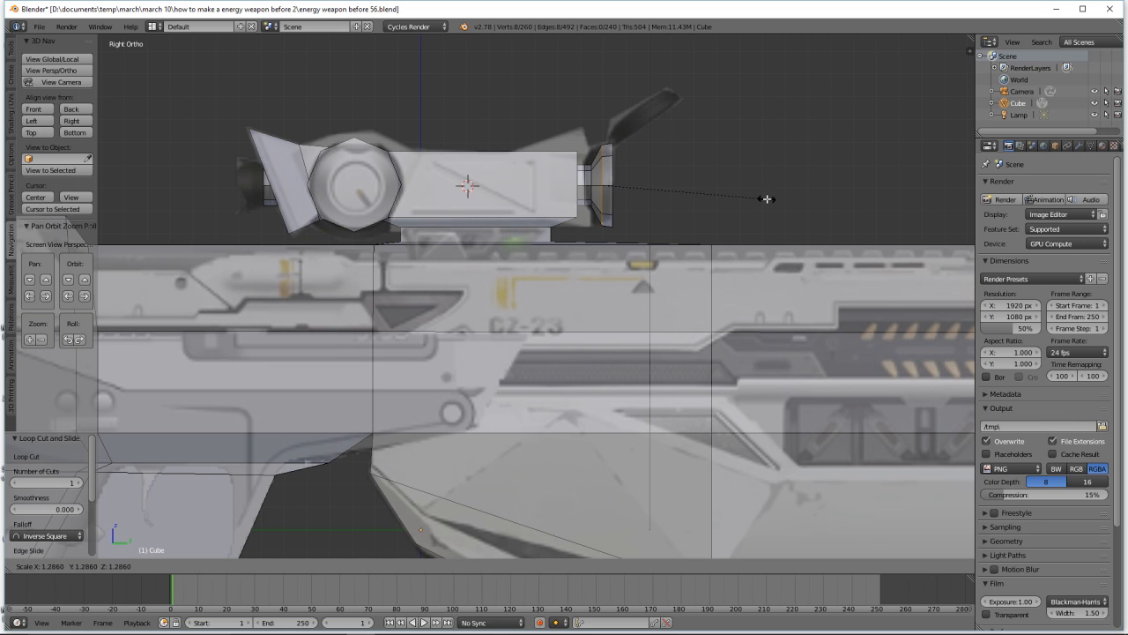
left_click(763, 197)
left_click_drag(649, 184, 648, 182)
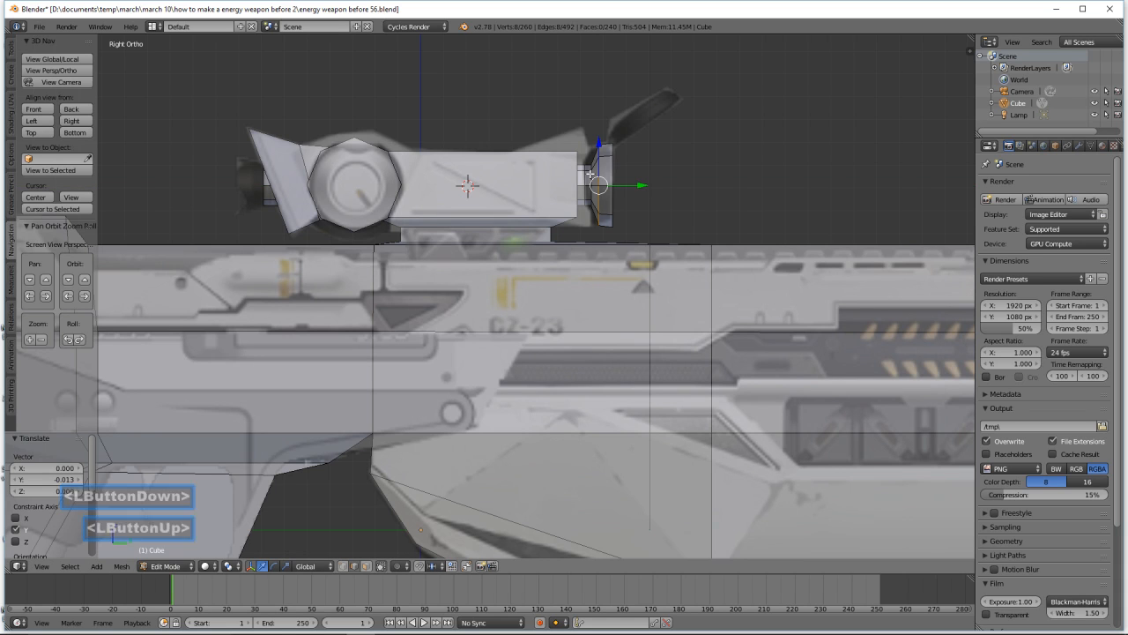
key("a")
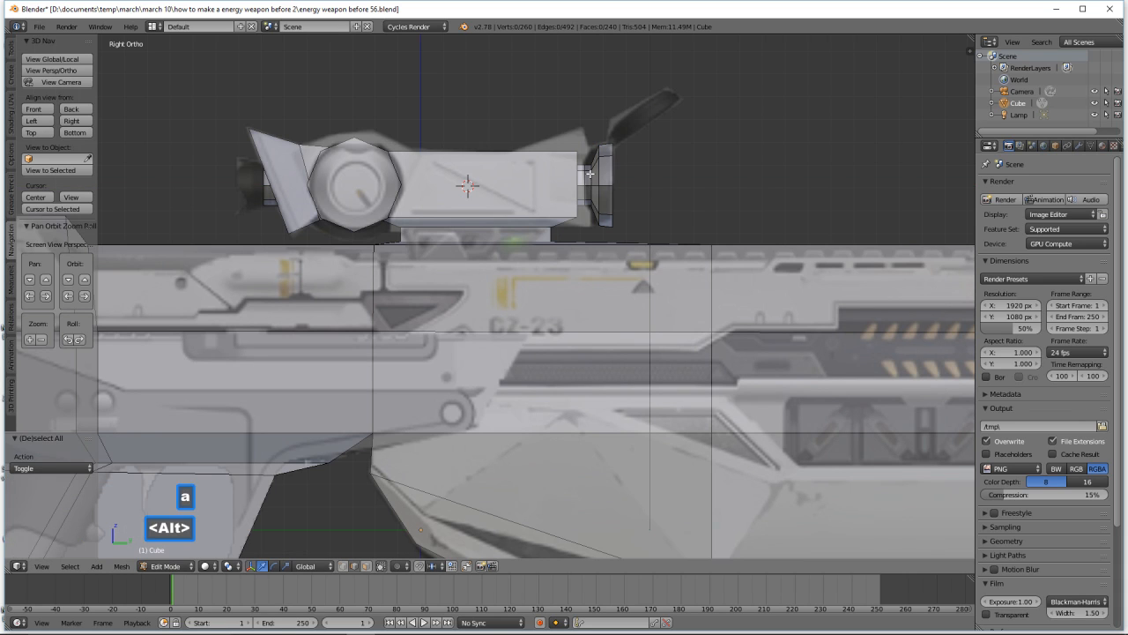
- Move the edge loop at the base of the front flare about -0.013 along Y
left_click(591, 175, "alt")
left_click_drag(633, 184, 630, 185)
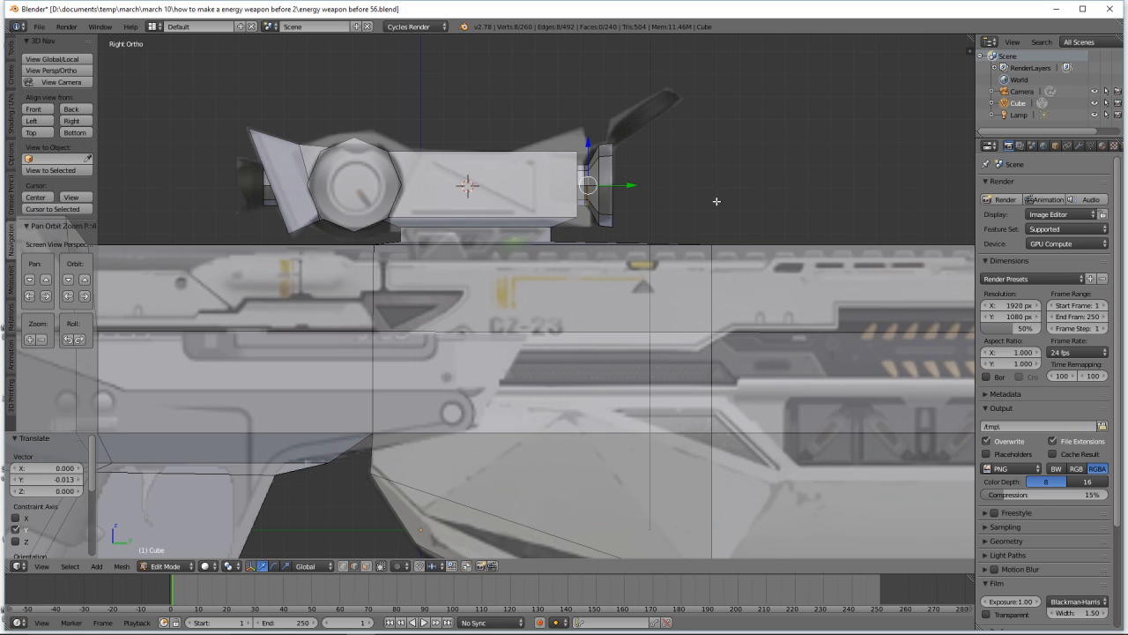
key("a")
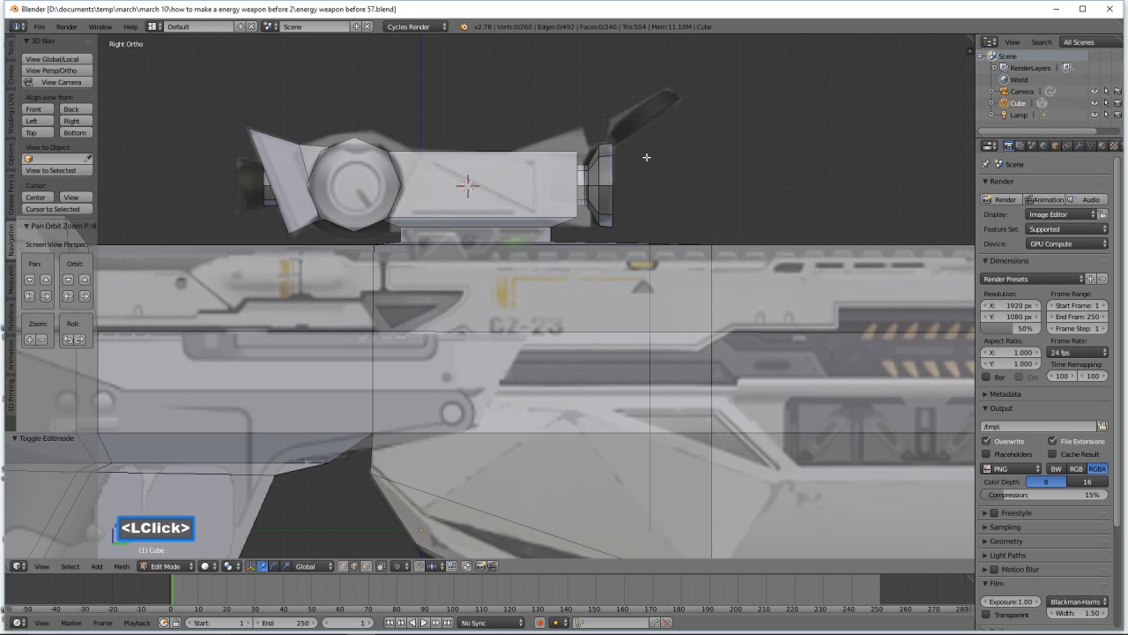
- Try a raised duplicate of the front flare's visible half, scaled to about 0.834 along Y, and delete the copy's faces
key("b")
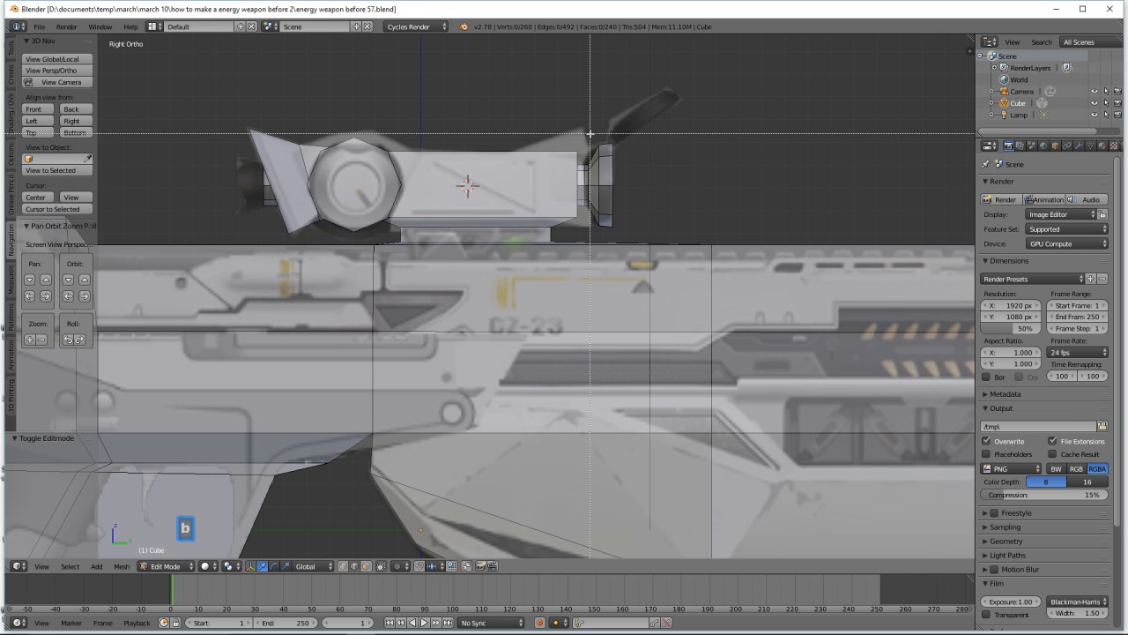
left_click_drag(587, 134, 666, 241)
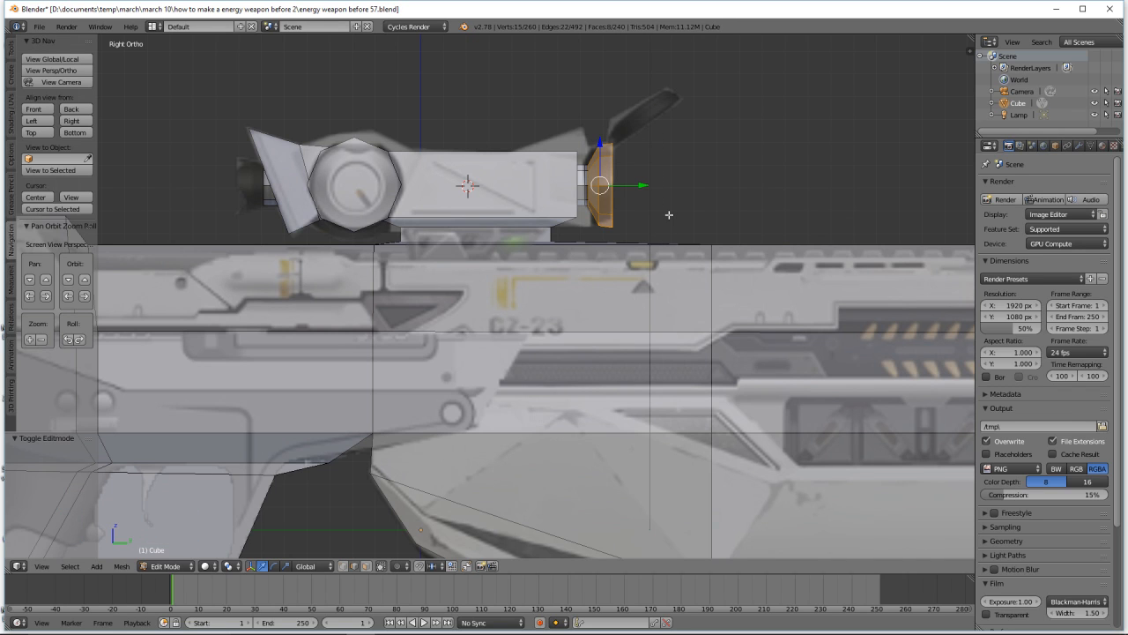
key("shift+d")
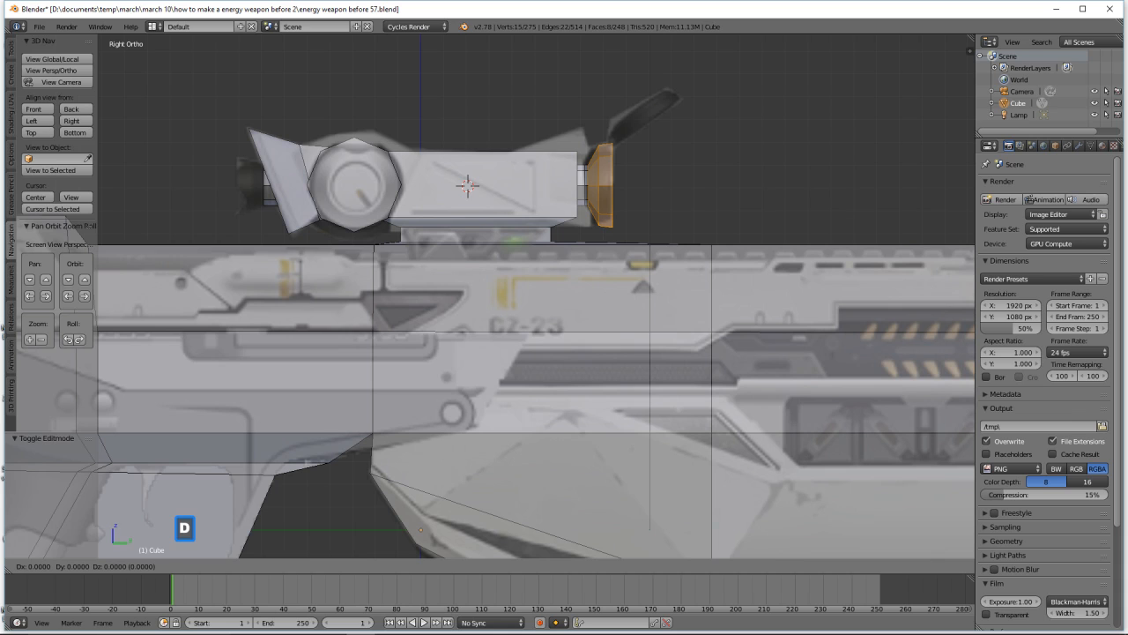
right_click(667, 214)
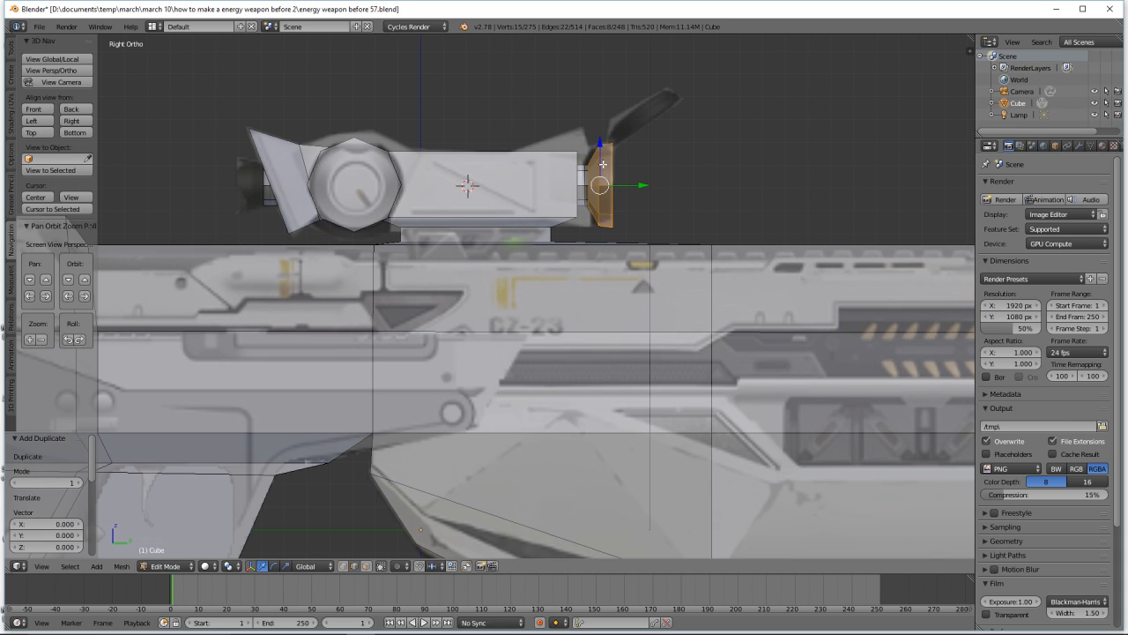
left_click_drag(599, 156, 604, 69)
key("s")
key("y")
left_click(719, 168)
middle_click_drag(632, 159, 628, 115)
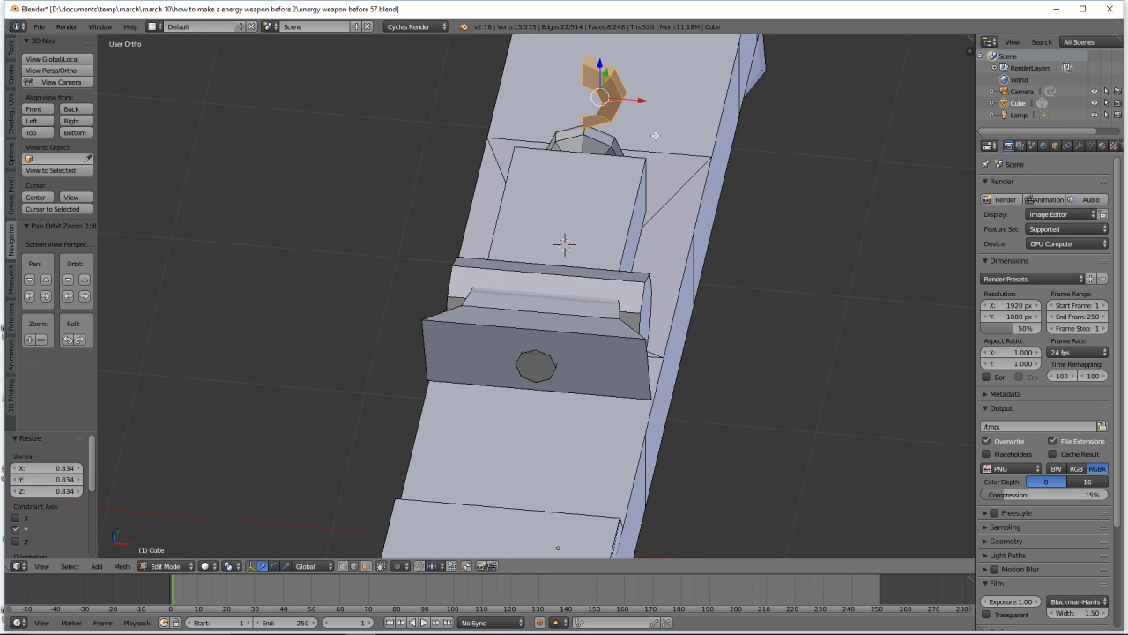
key("x")
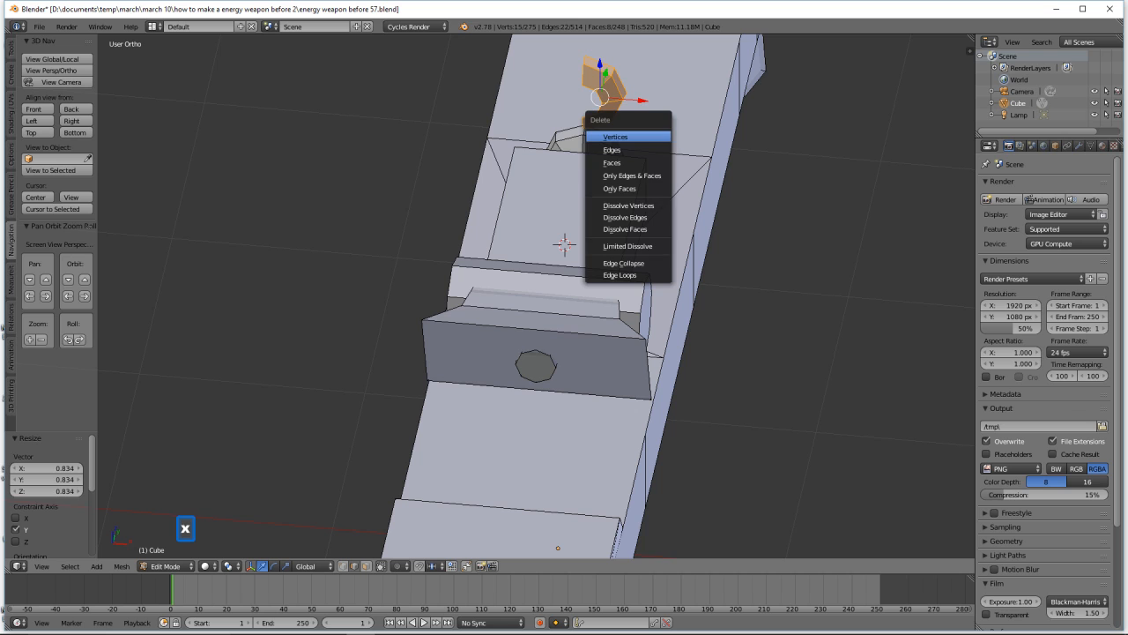
left_click(659, 170)
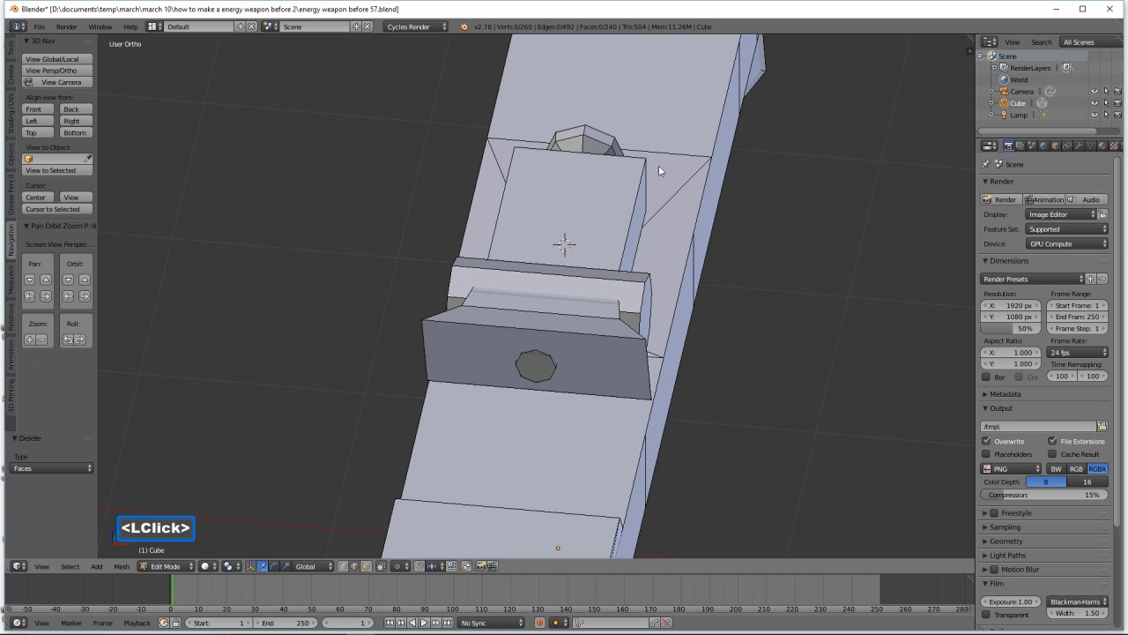
- Duplicate the entire front flare in place, including its hidden side, using wireframe display in the right view
left_click(89, 122)
scroll(567, 184, "down", 2)
middle_click_drag(567, 185, 658, 352, "shift")
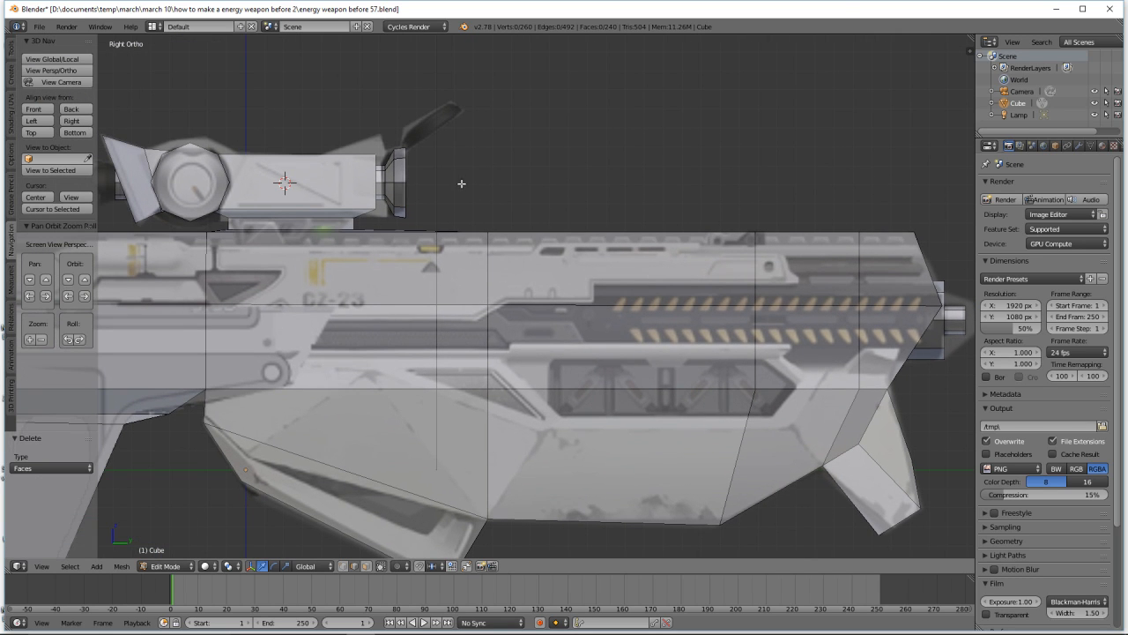
key("z")
left_click(545, 176)
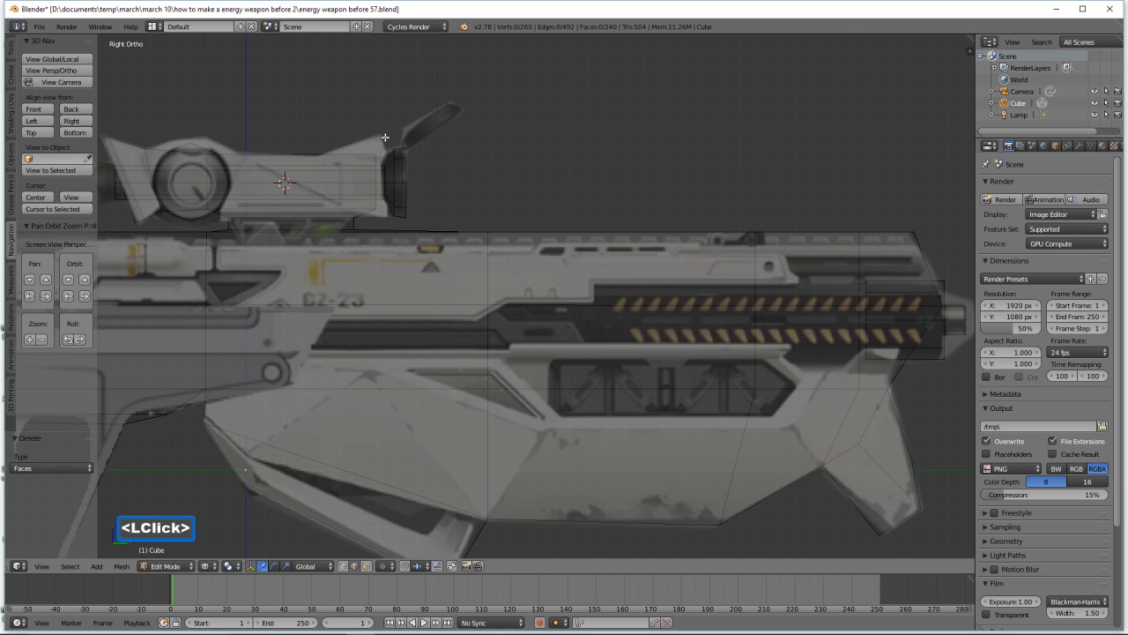
key("b")
left_click_drag(385, 135, 451, 223)
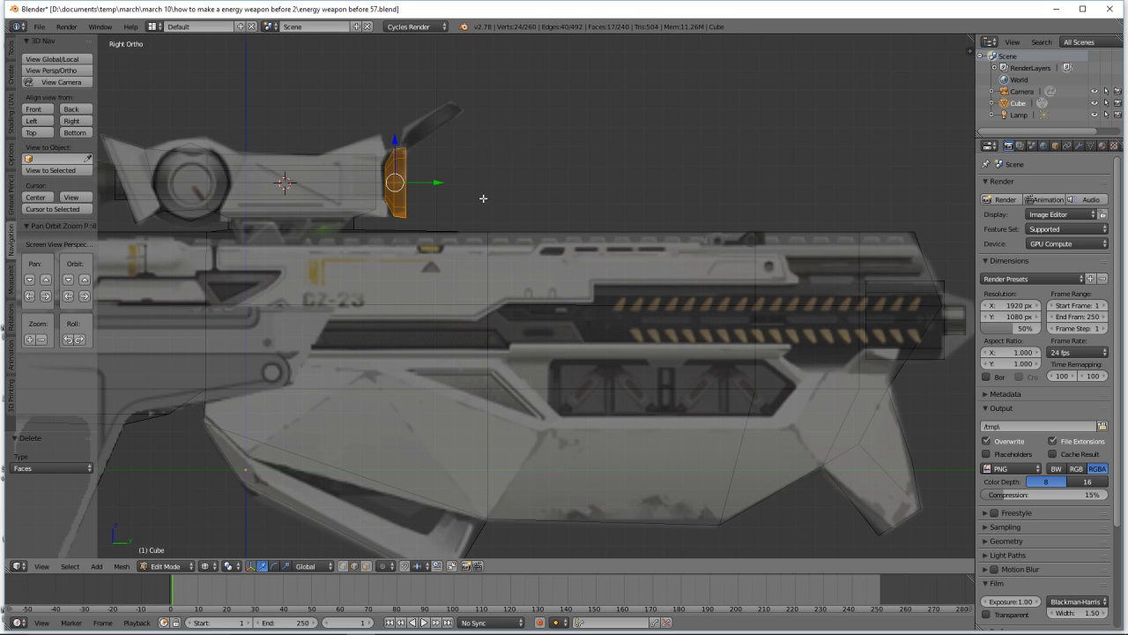
key("shift+d")
right_click(483, 198)
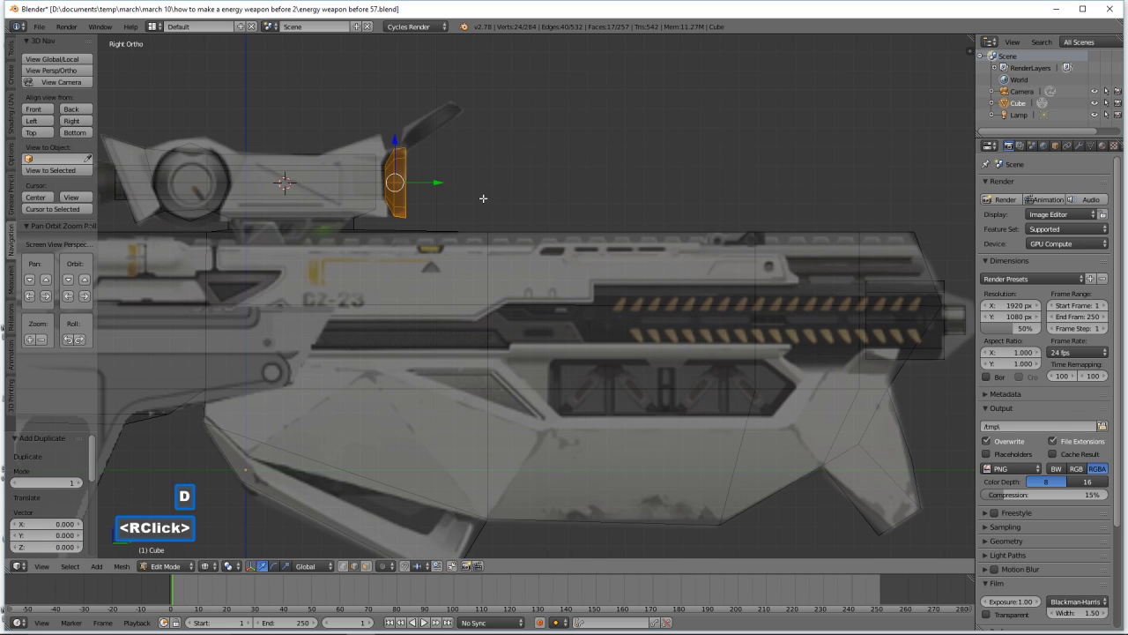
- Raise the duplicated flare about 0.390 along Z and scale it to about 0.689 along Y
left_click_drag(401, 148, 402, 75)
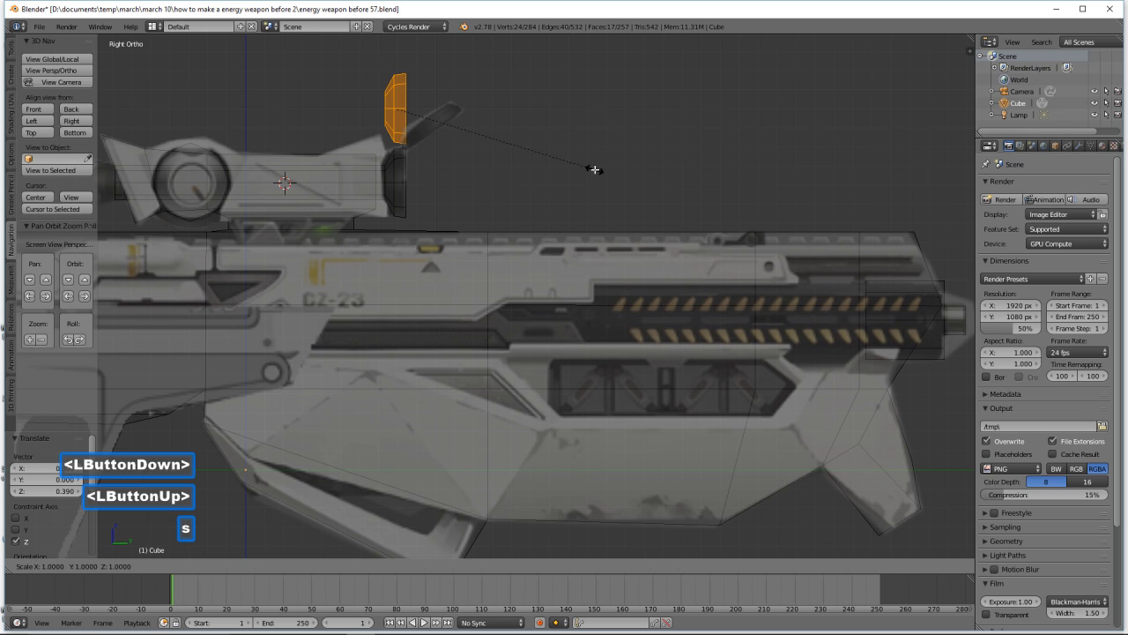
key("s")
key("y")
left_click(525, 163)
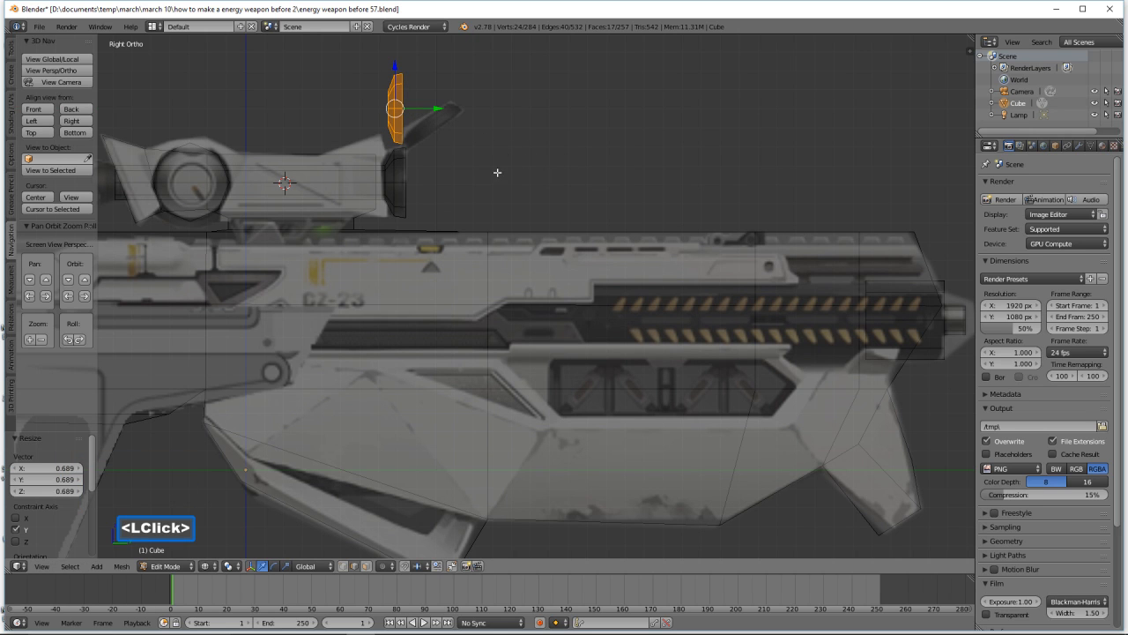
- Fill the open octagonal end of the raised flare copy with a face in solid display
key("z")
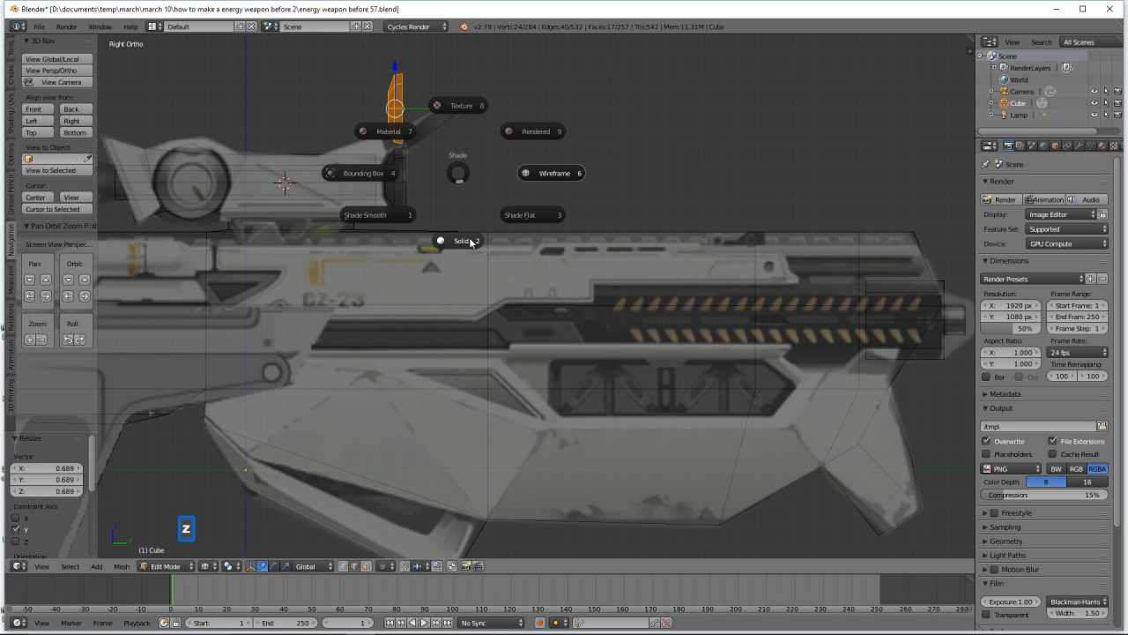
left_click(470, 236)
mouse_move(449, 190)
middle_mouse_down()
mouse_move(488, 212)
mouse_move(529, 213)
middle_mouse_up()
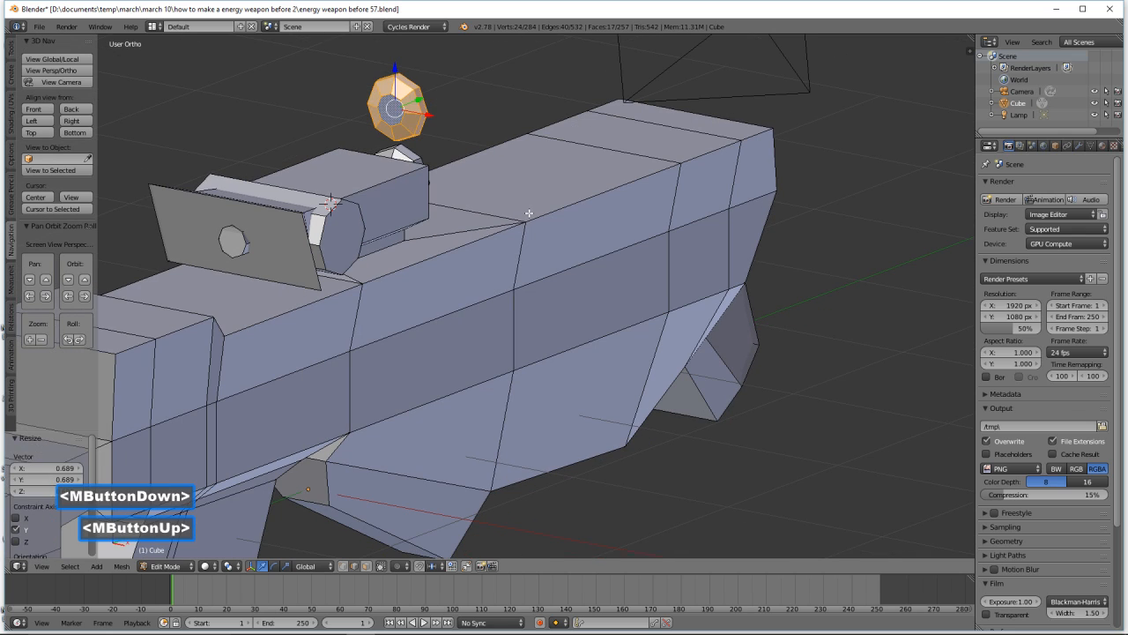
key("a")
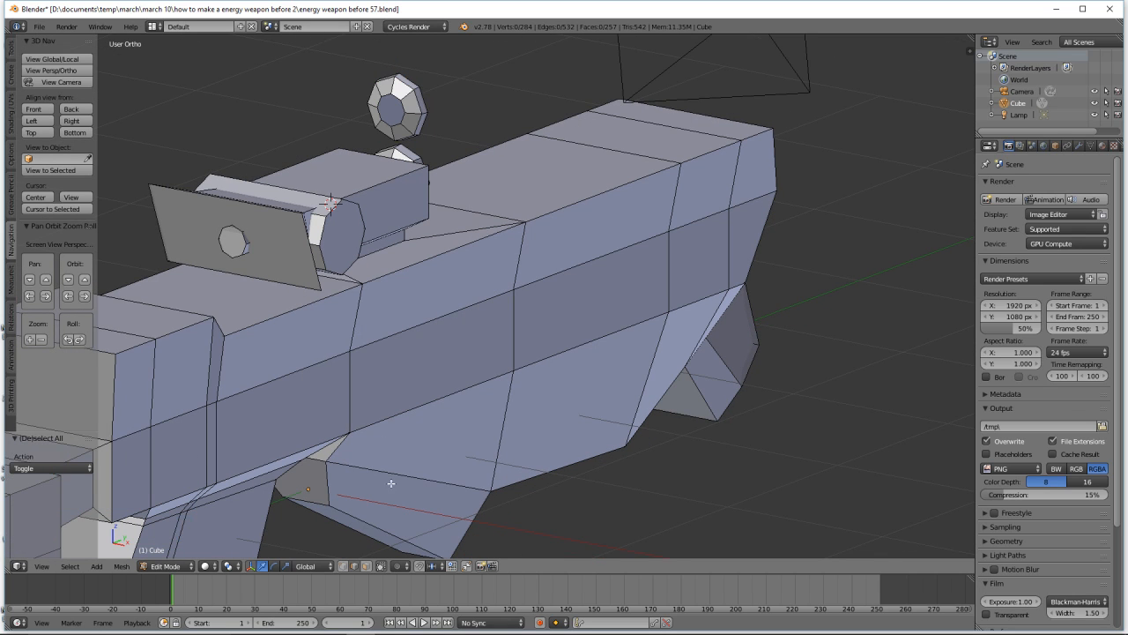
left_click(403, 118, "alt")
key("f")
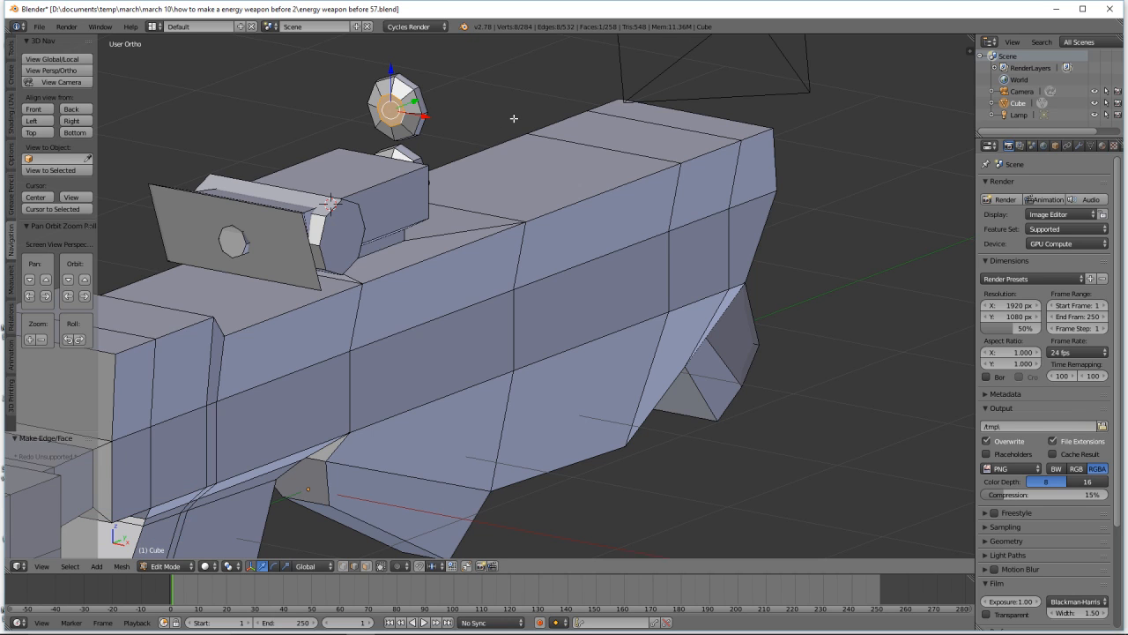
key("a")
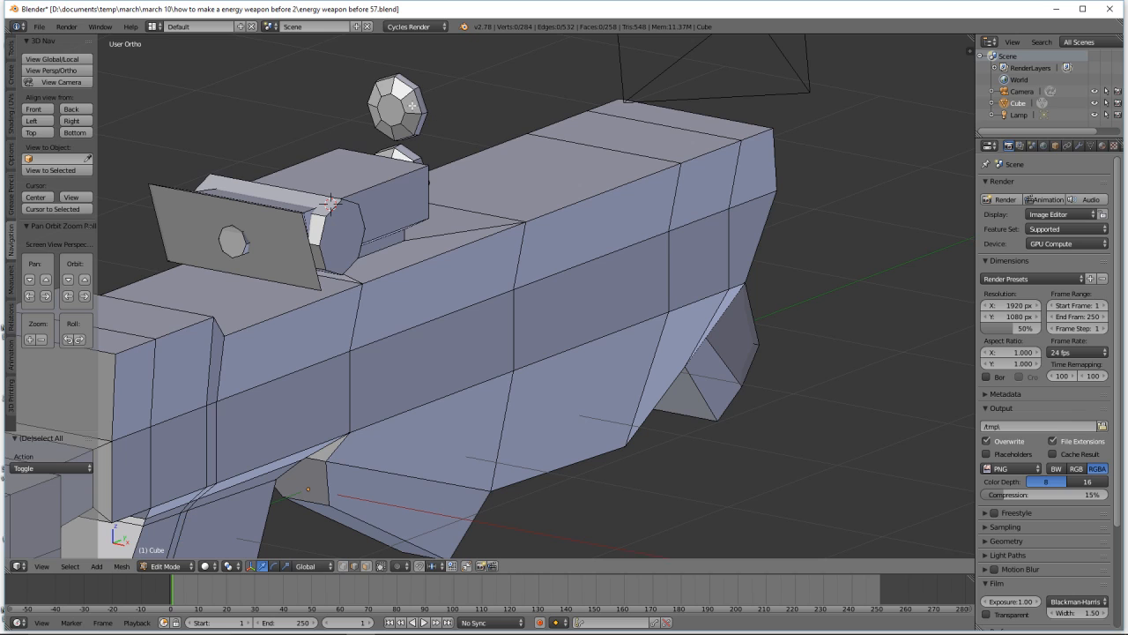
- Rotate the whole lens cover about 45° in the right view and move it about 0.173 along Y toward the reference cover
key("l")
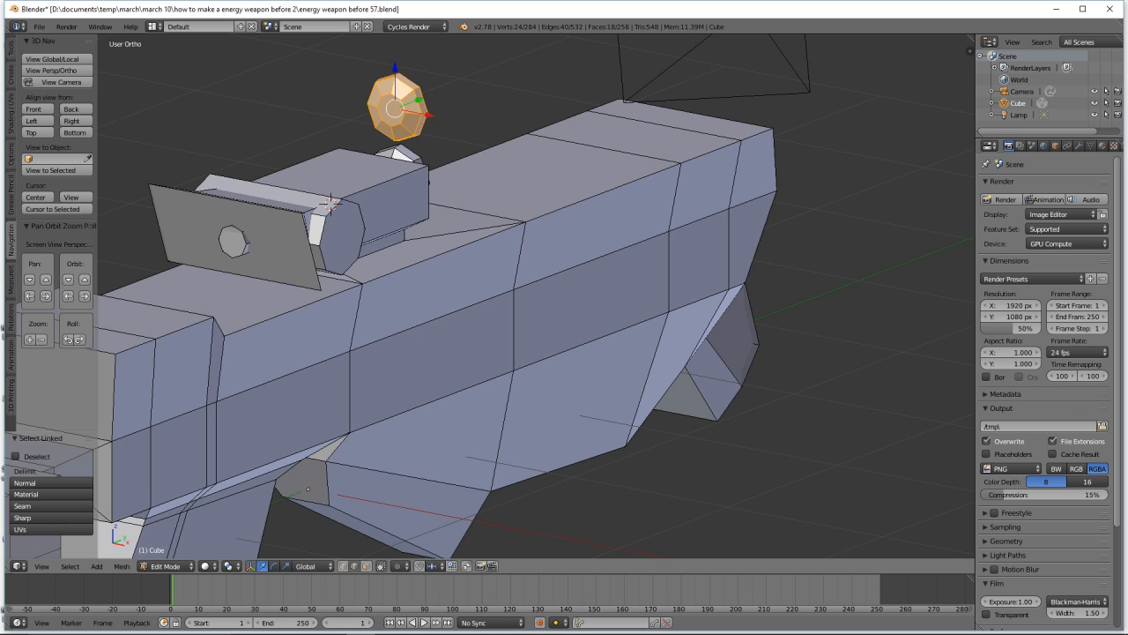
left_click(77, 121)
key("r")
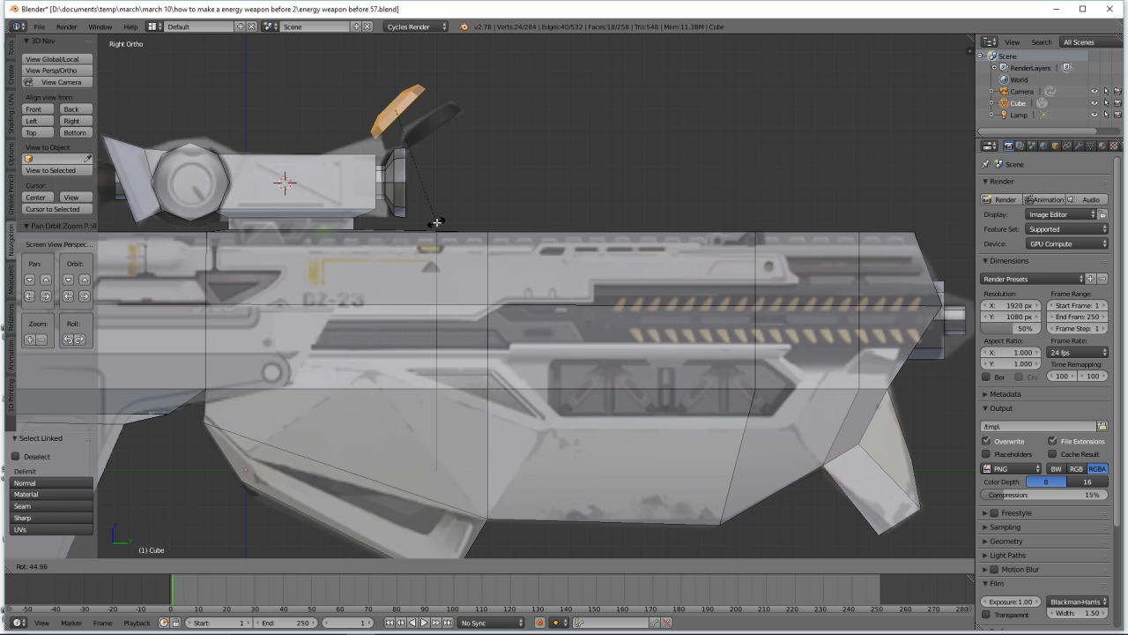
left_click(432, 220)
left_click_drag(393, 74, 471, 125)
- Tilt the lens cover about 11° further and shift it about 0.009 along Y to match the reference
key("r")
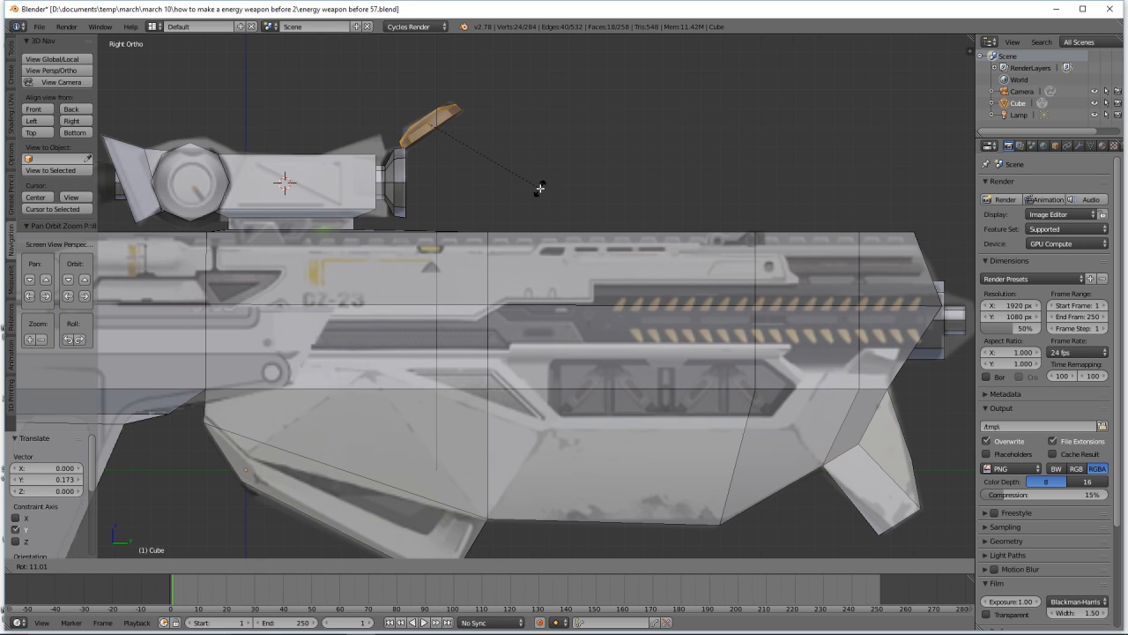
left_click(540, 188)
left_click_drag(468, 125, 470, 128)
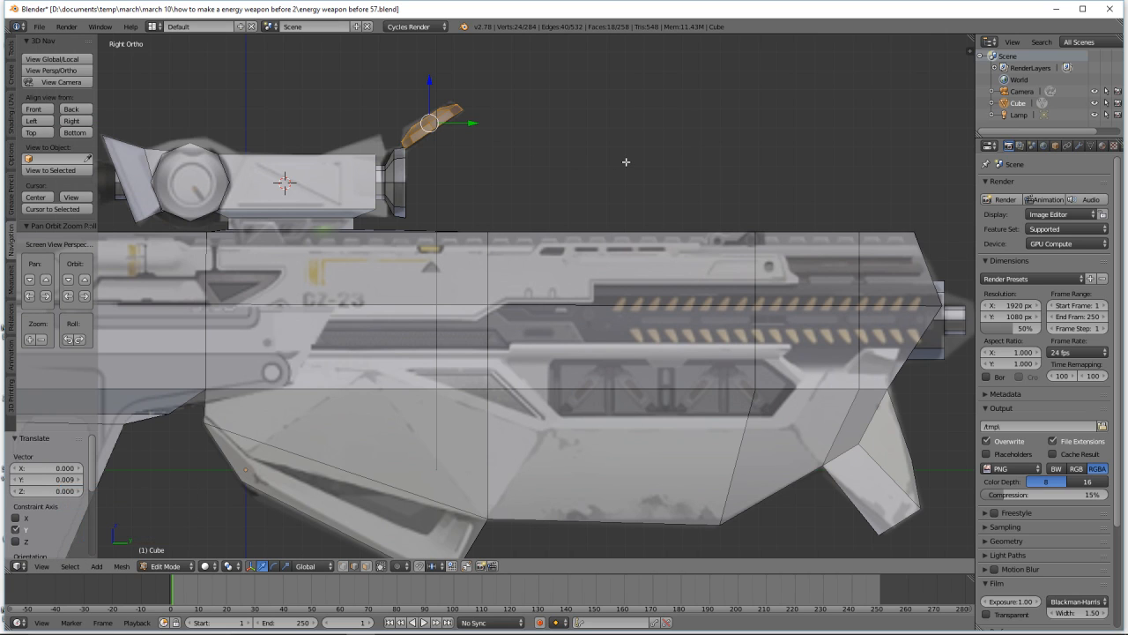
key("a")
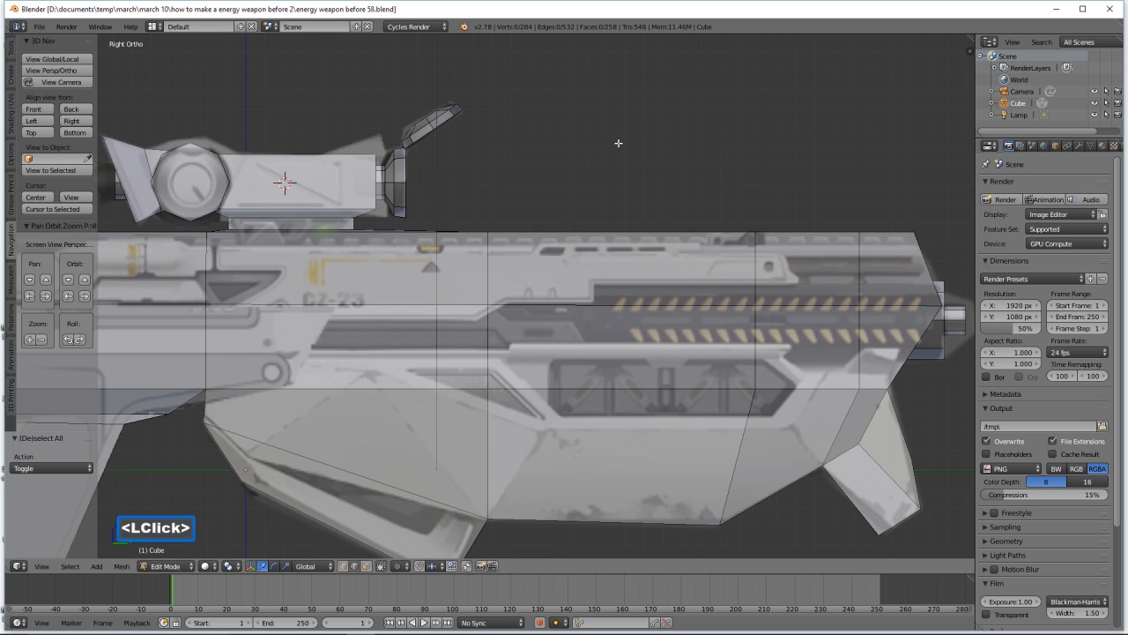
- Extrude the scope's front lens face in place and scale it to about 0.734 to form a rim
middle_click_drag(645, 156, 560, 174)
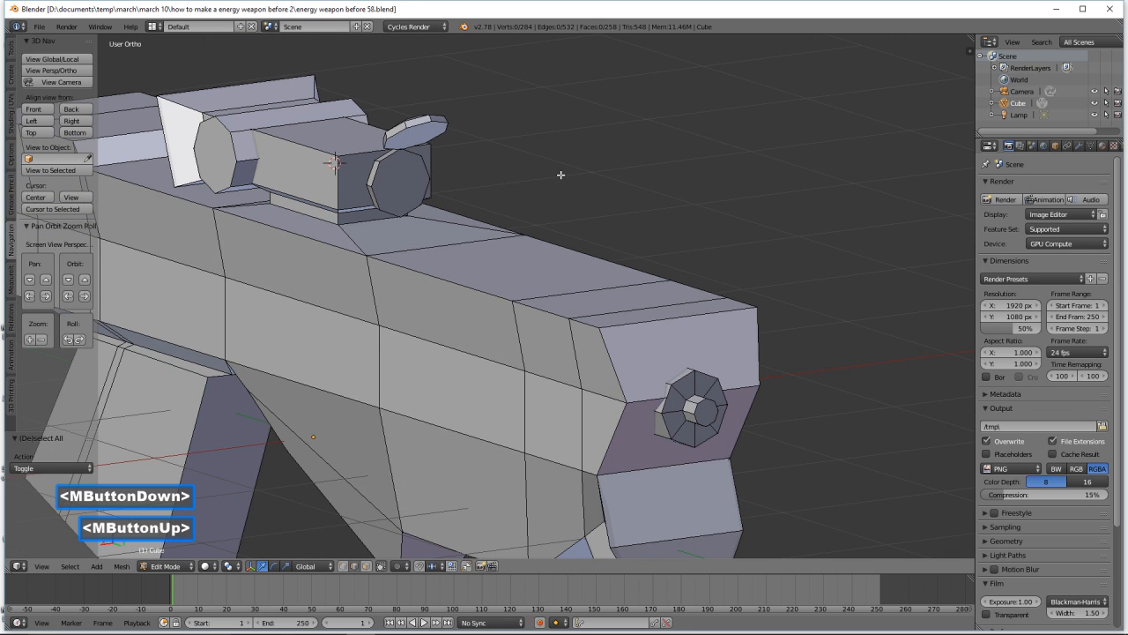
left_click(365, 566)
left_click(400, 180)
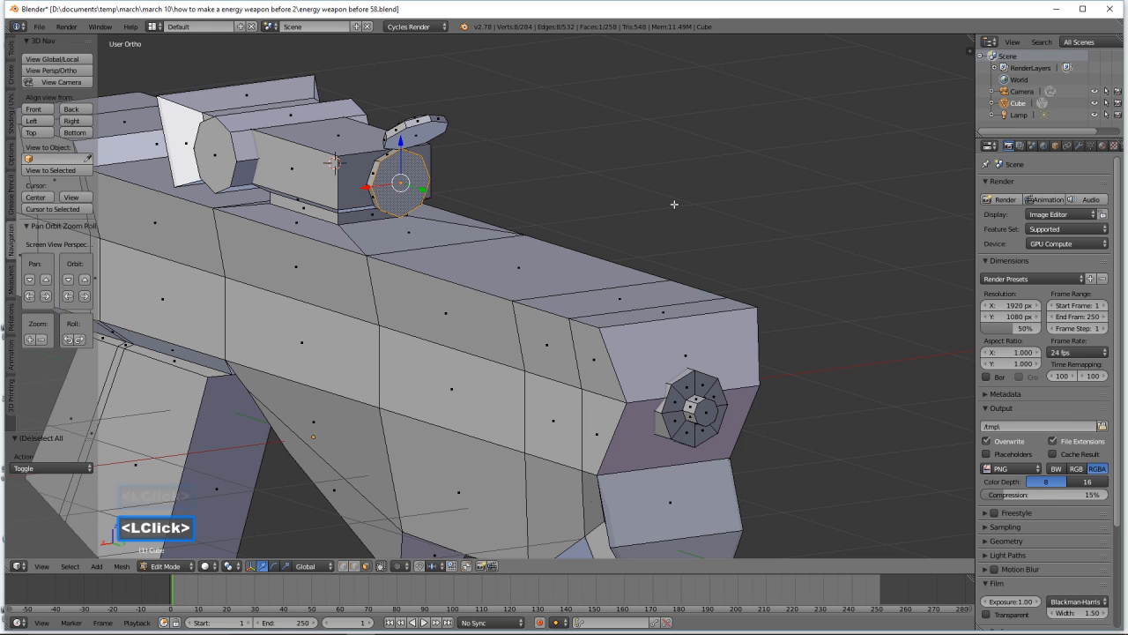
key("e")
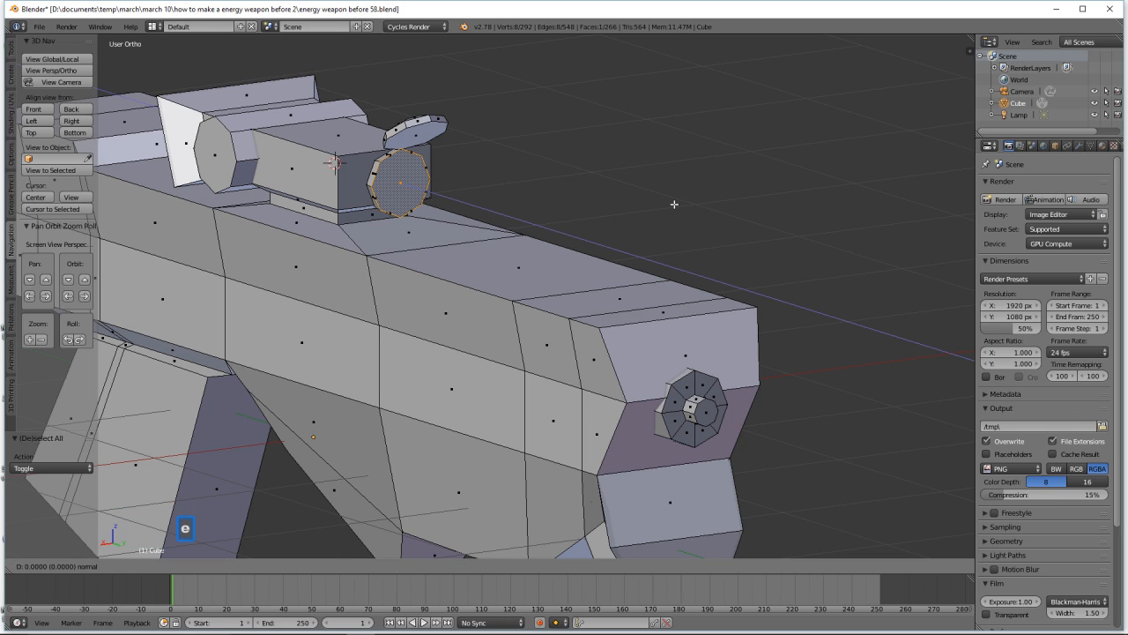
right_click(674, 204)
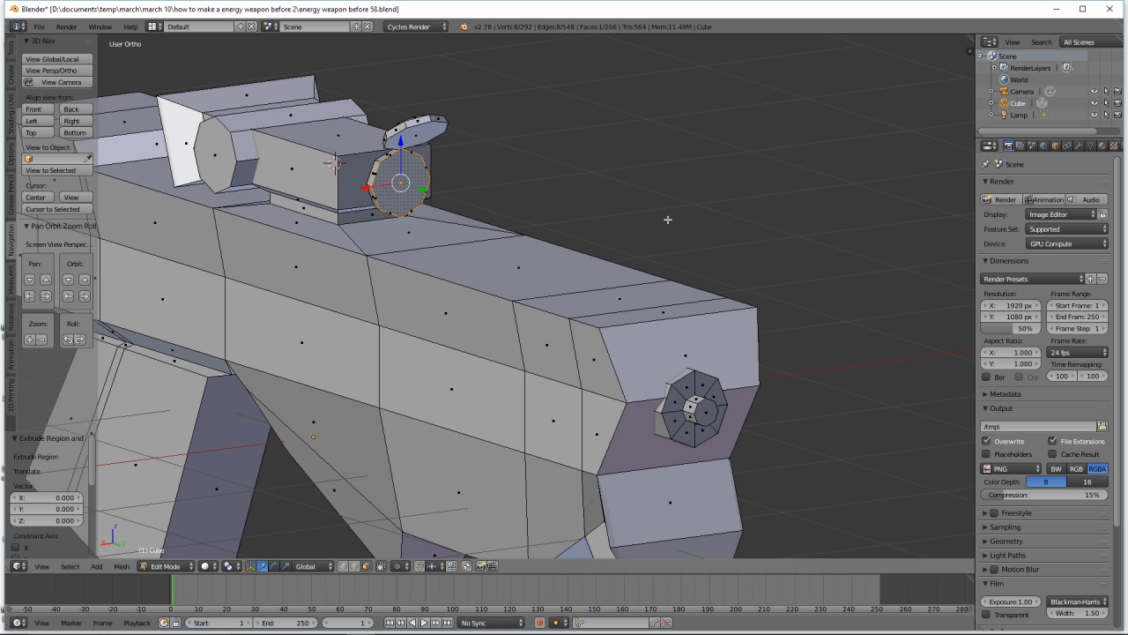
key("s")
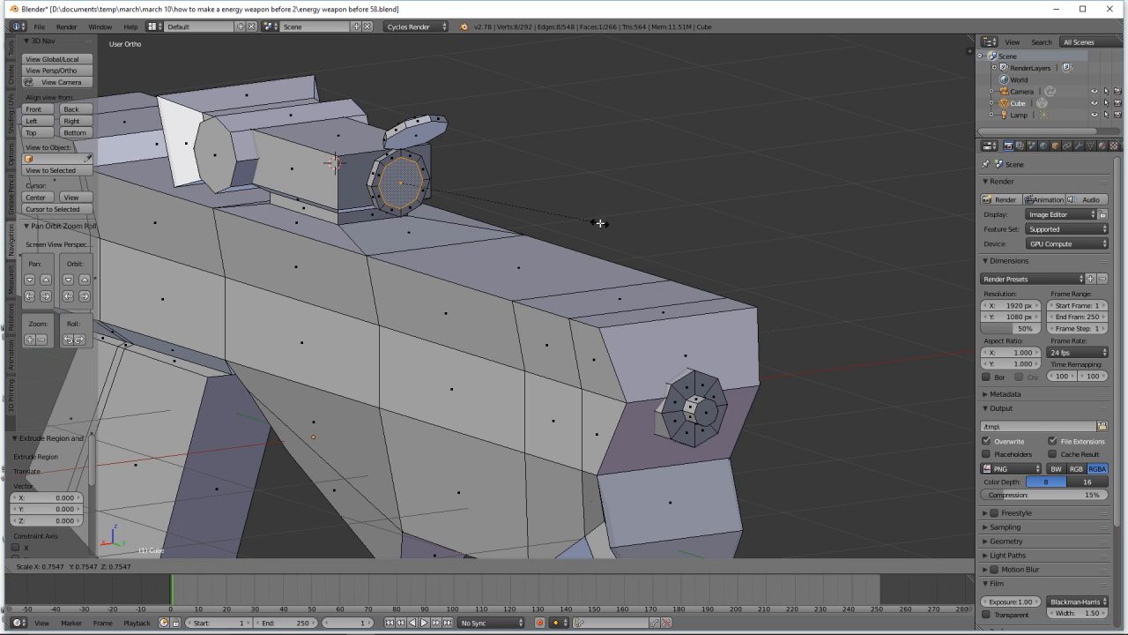
left_click(594, 223)
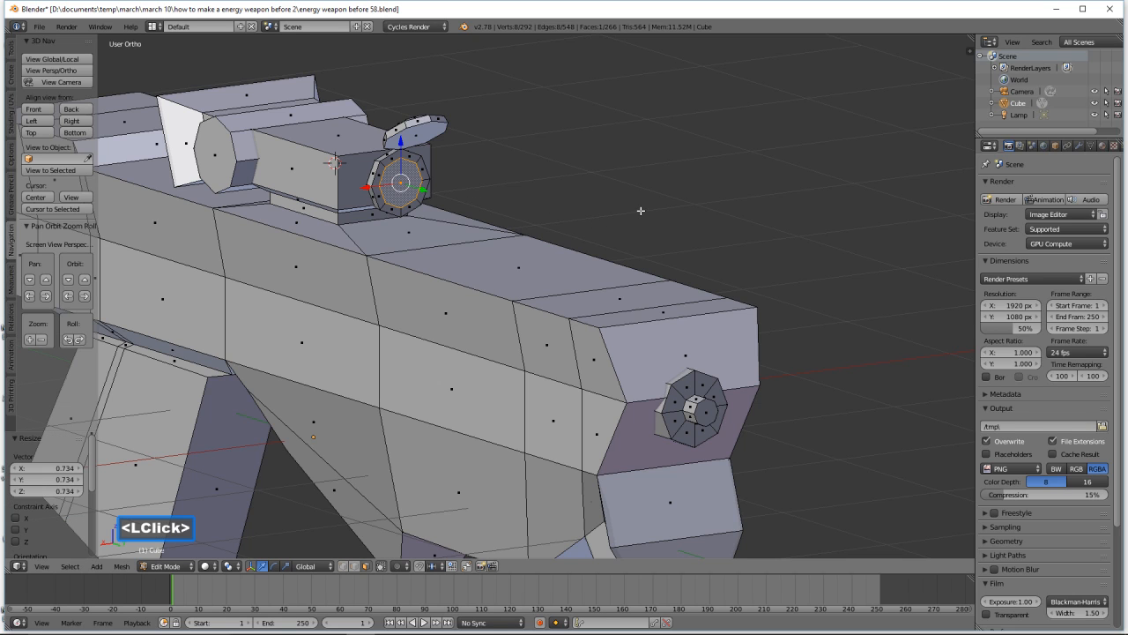
- Extrude the inner lens face about 0.024 inward to recess the lens
key("e")
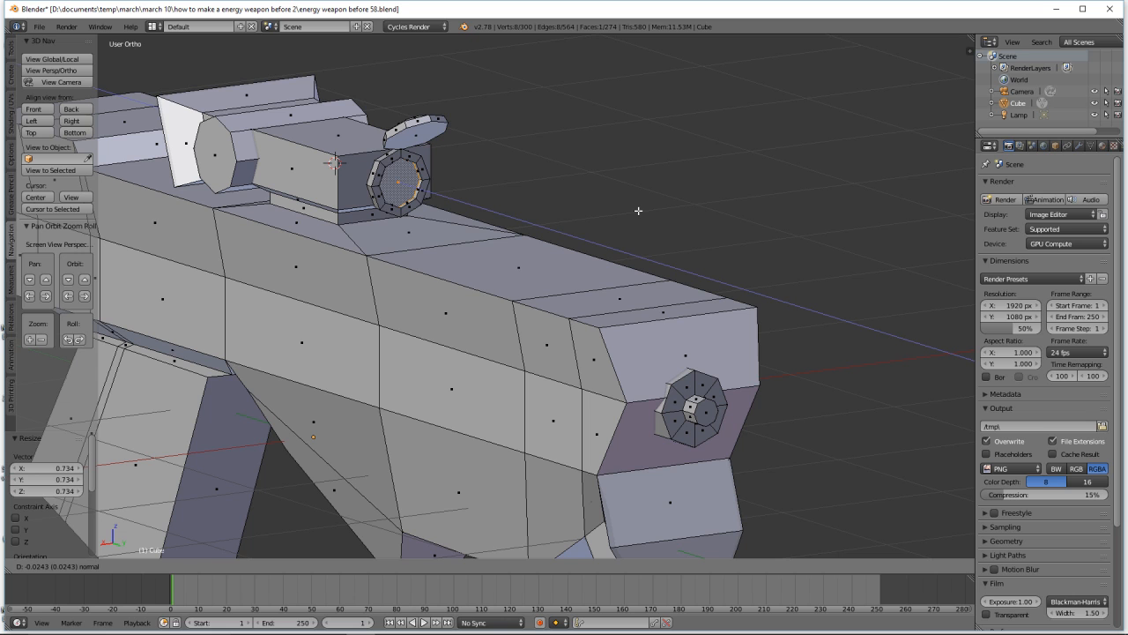
left_click(638, 211)
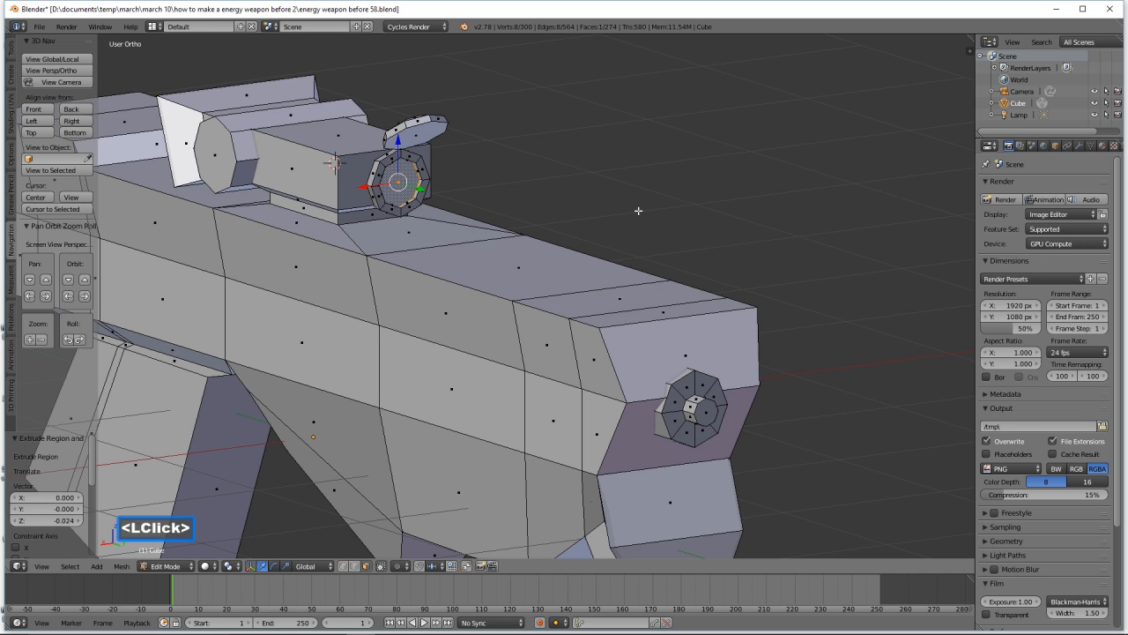
middle_click_drag(609, 221, 654, 222)
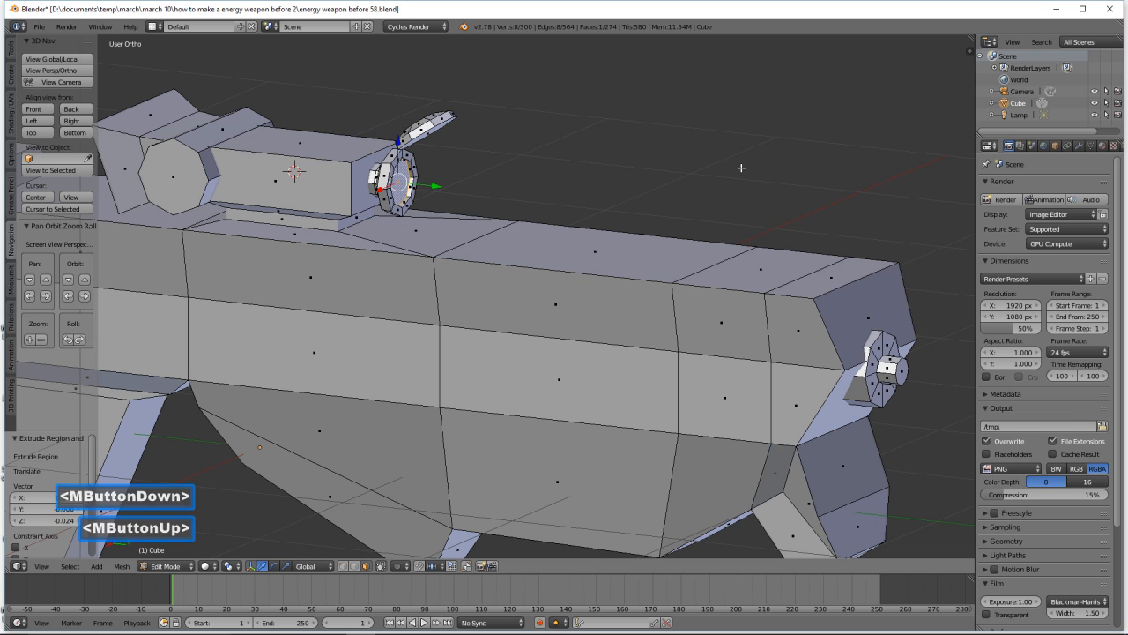
key("a")
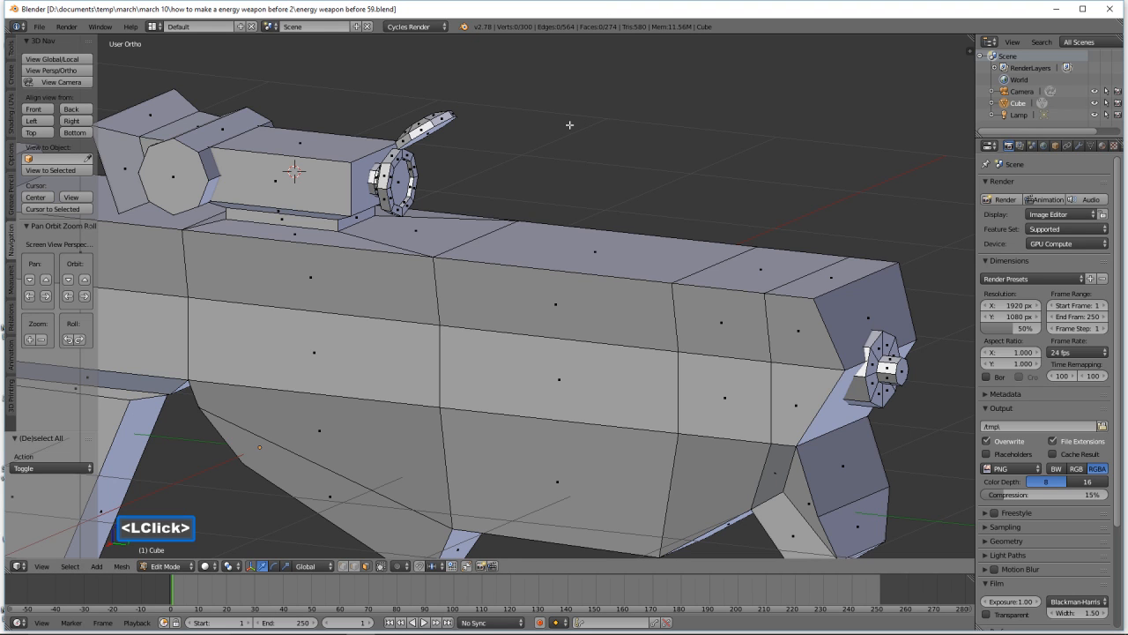
- Extrude the end face of the scope's rear eyepiece about -0.068 along Y and scale it to about 1.18
left_click(71, 121)
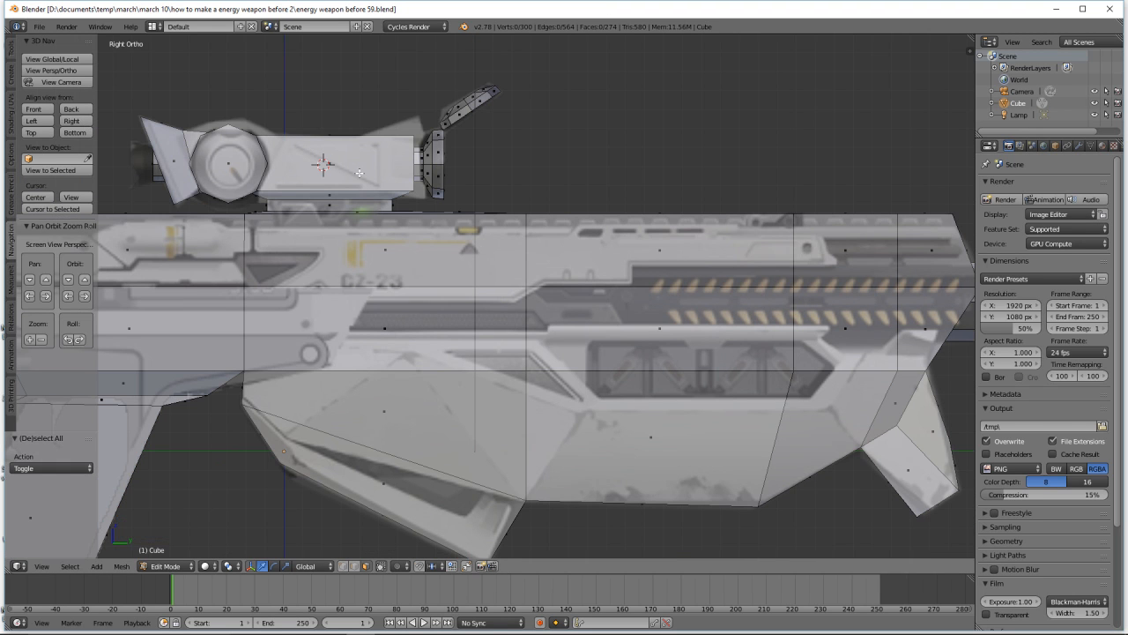
middle_click_drag(243, 187, 271, 198)
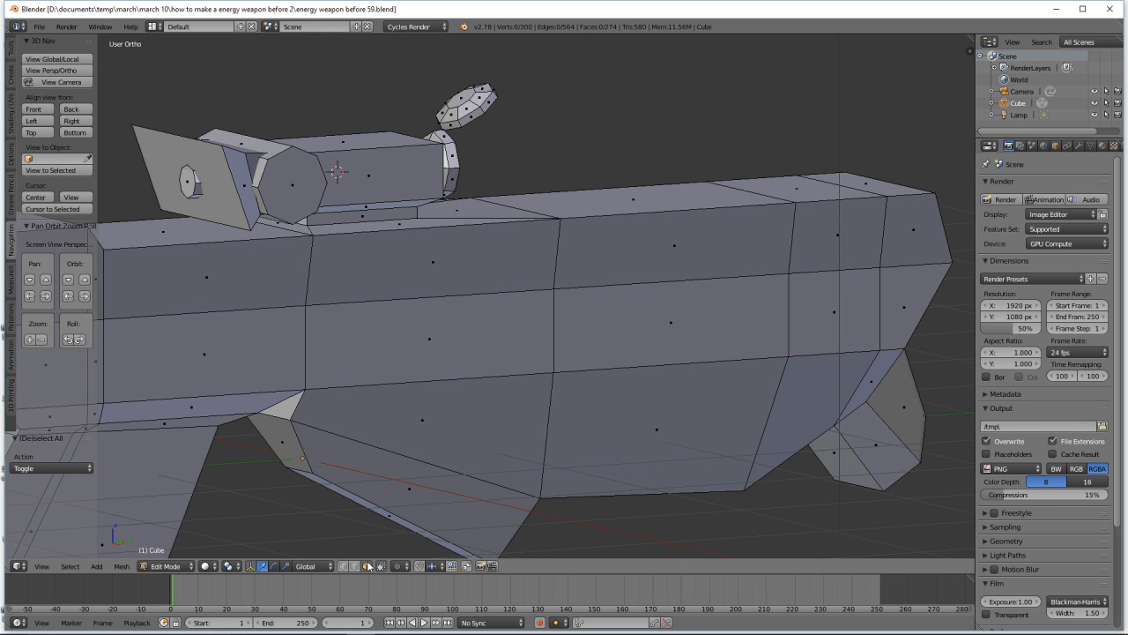
left_click(187, 181)
left_click(81, 121)
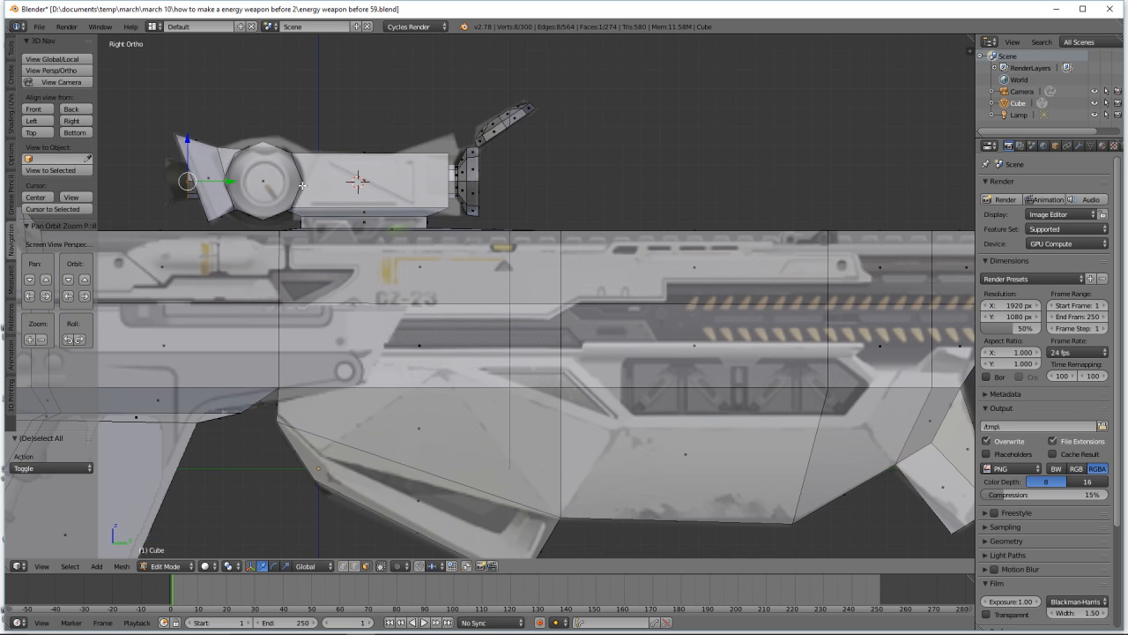
key("e")
key("y")
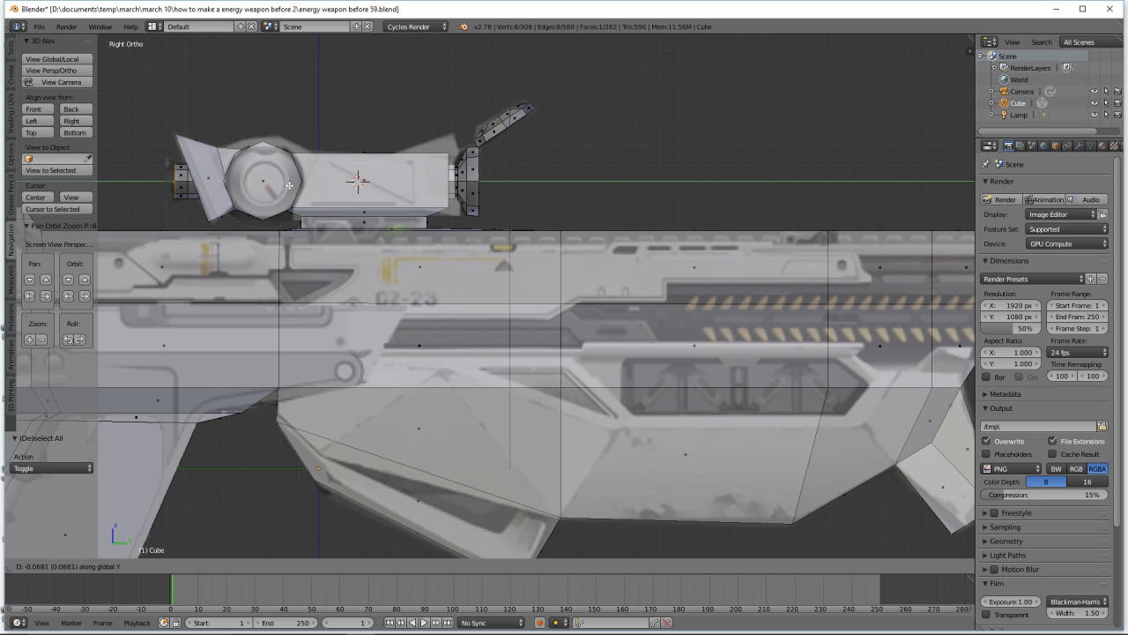
left_click(289, 185)
key("s")
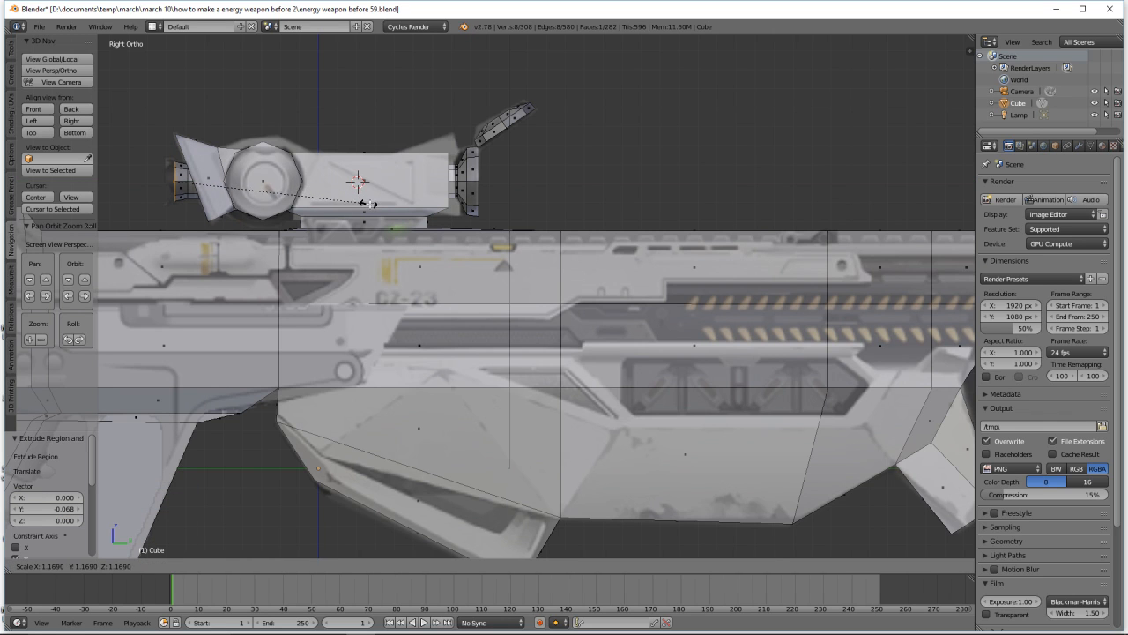
left_click(371, 205)
- Extrude the eyepiece's end face another -0.046 along Y and scale it to about 1.131
key("e")
key("y")
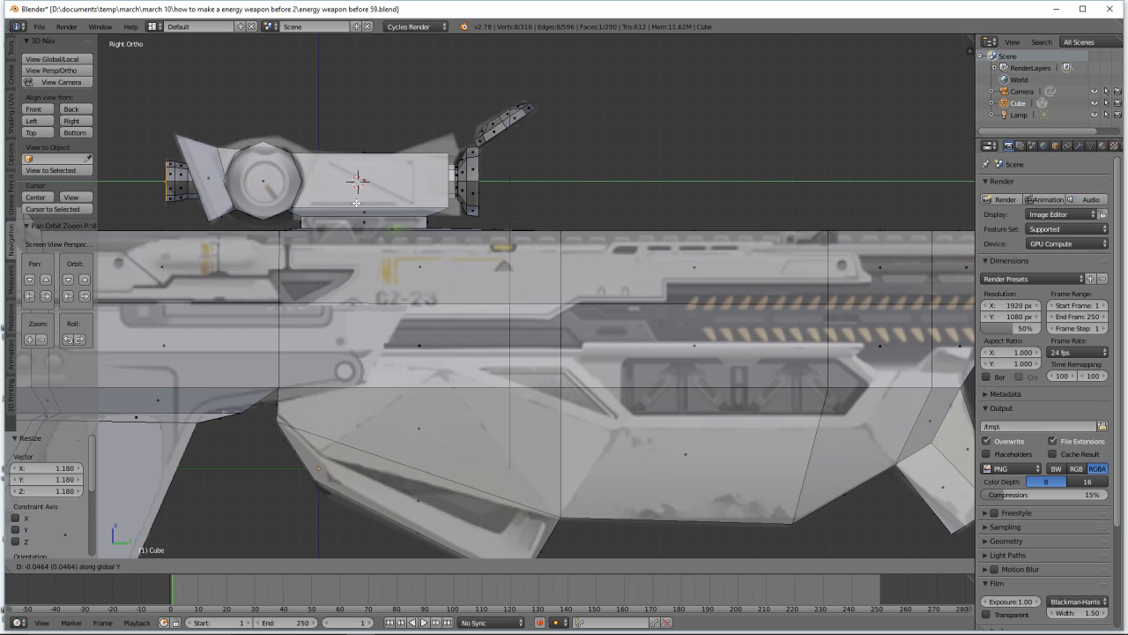
left_click(359, 203)
key("s")
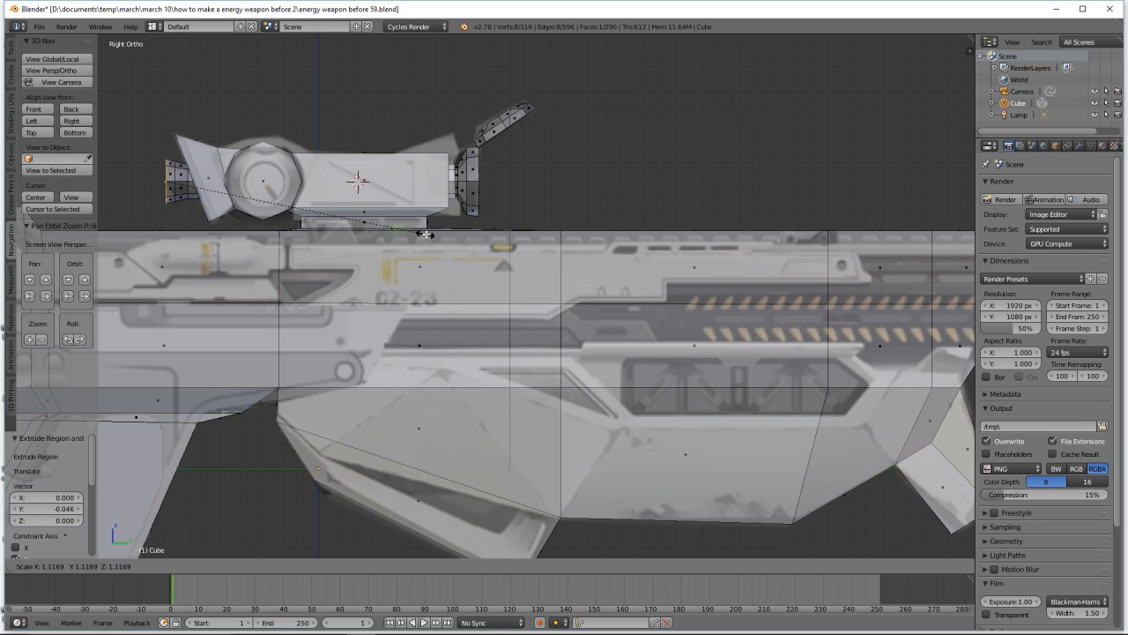
left_click(428, 237)
- Scale the eyepiece's edge loop just ahead of its rear end to about 1.113
left_click(367, 566)
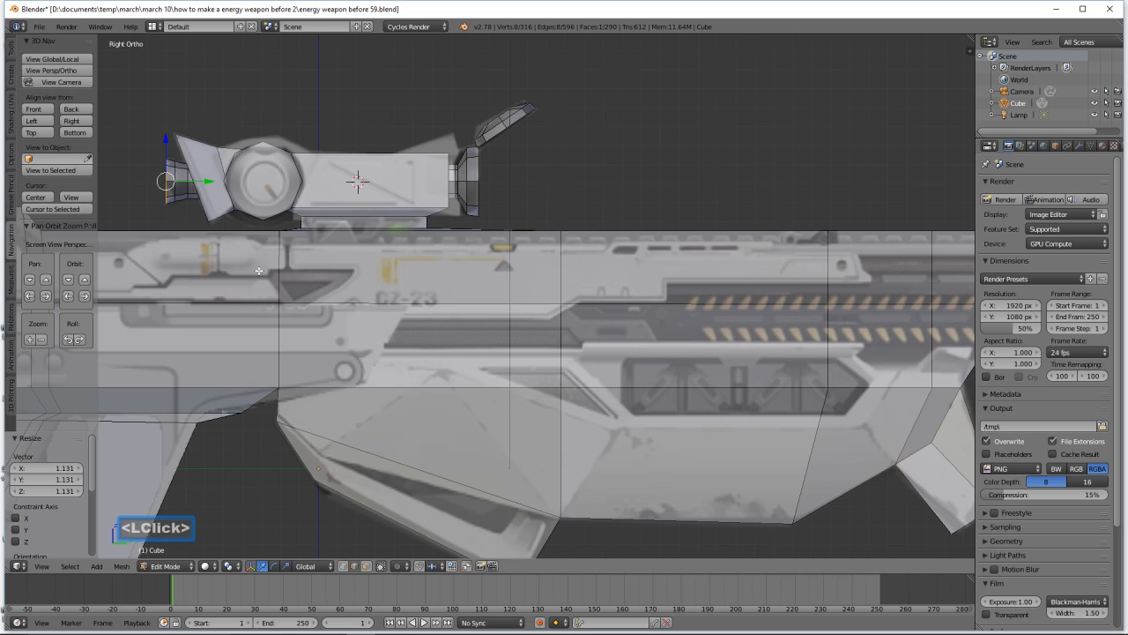
key("a")
key("alt")
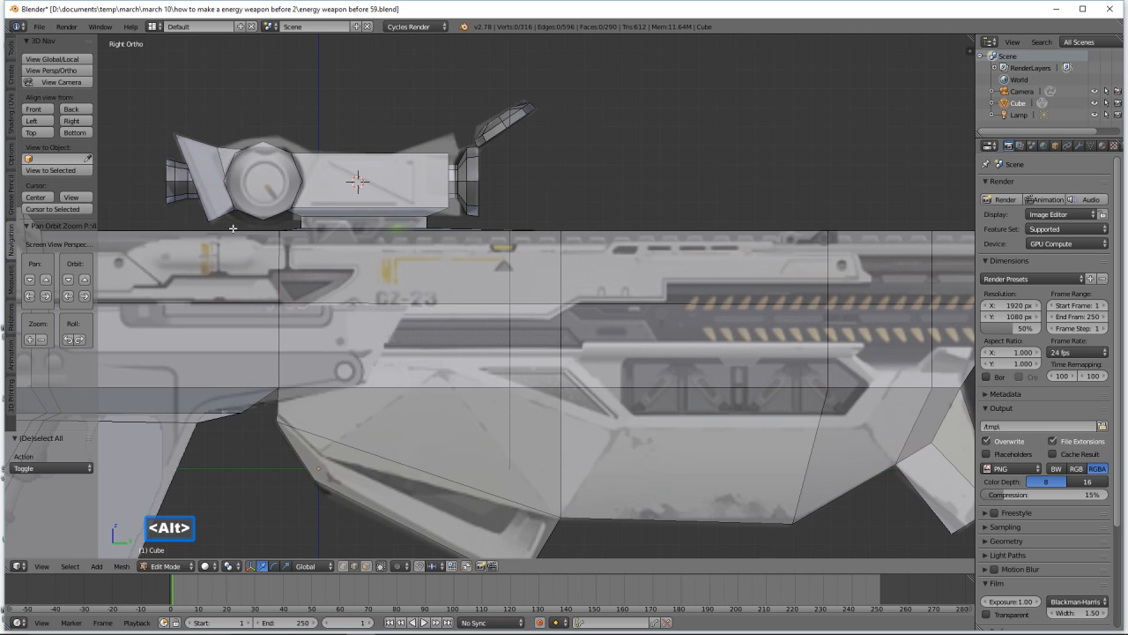
left_click(174, 191, "alt")
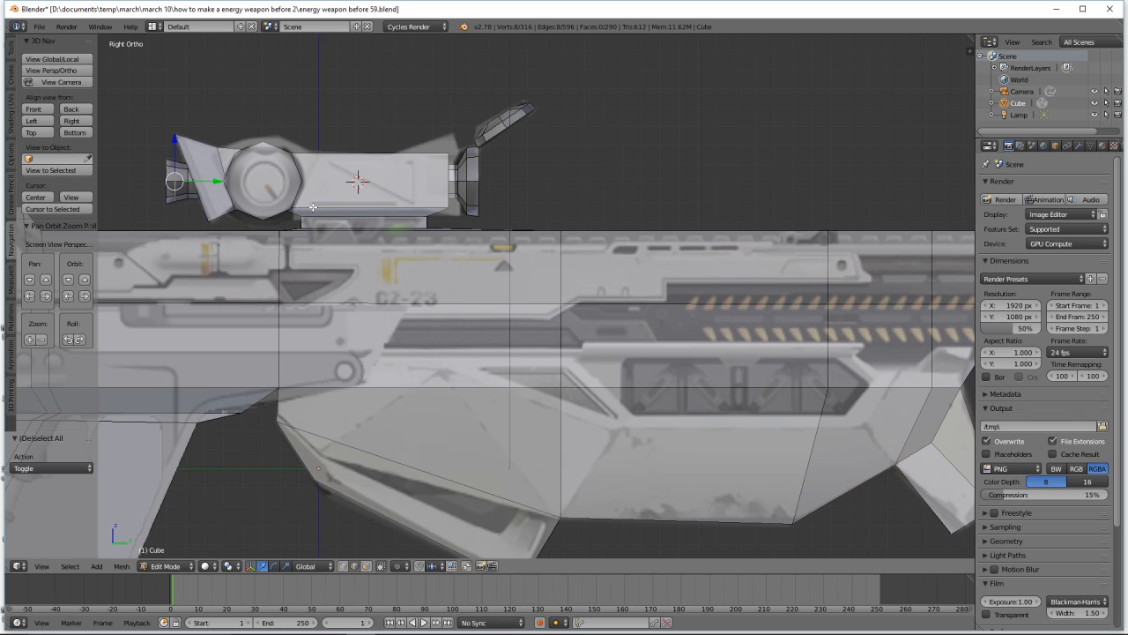
key("s")
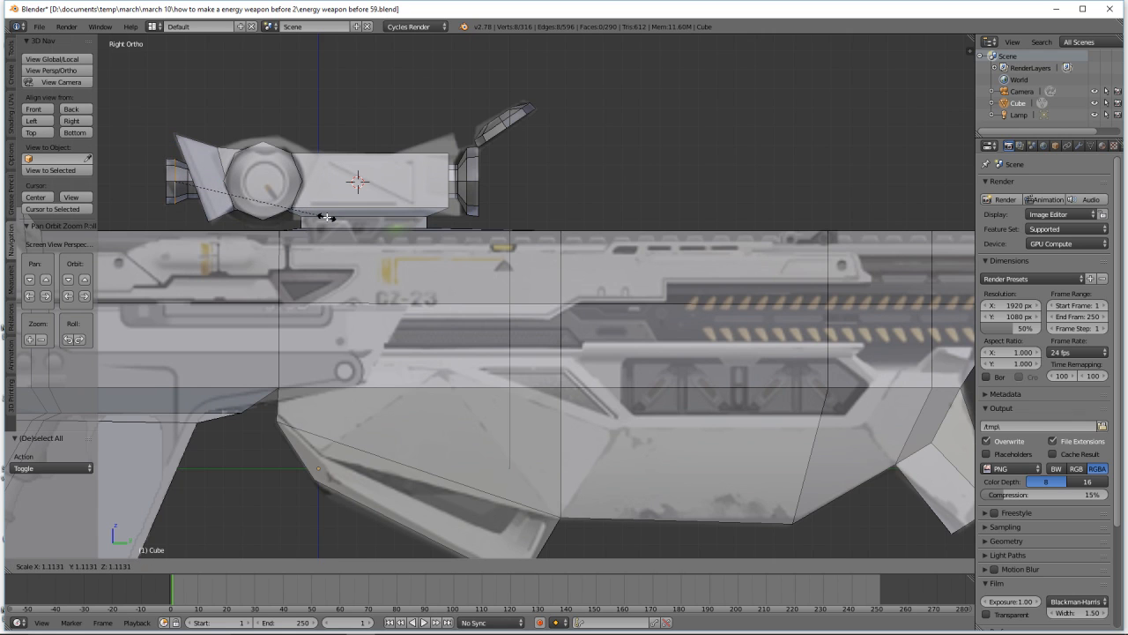
left_click(326, 217)
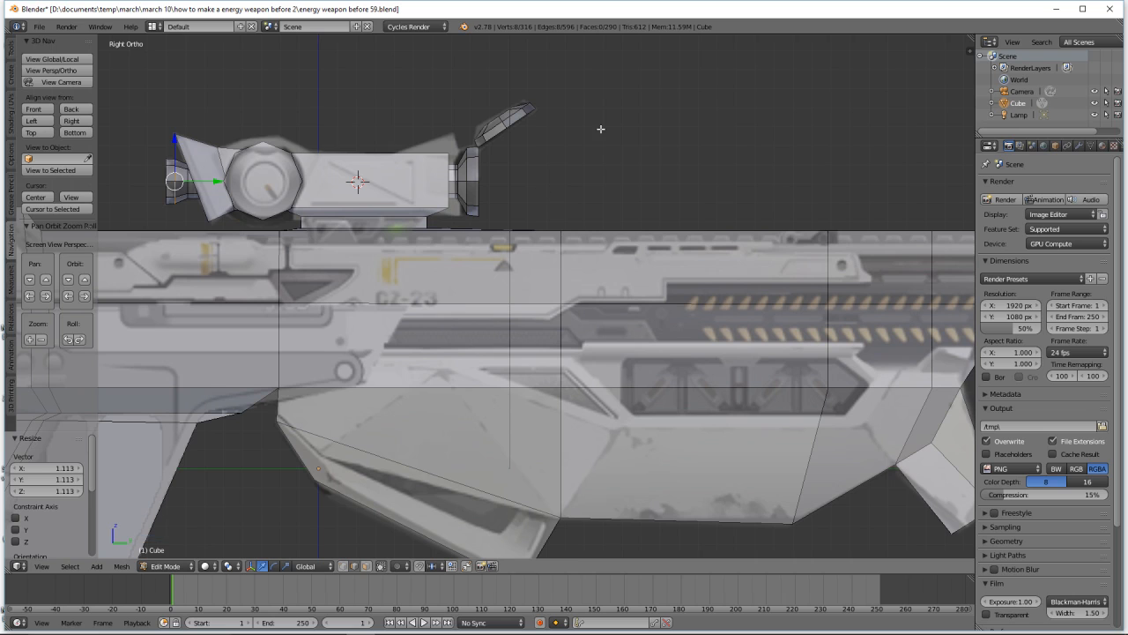
key("a")
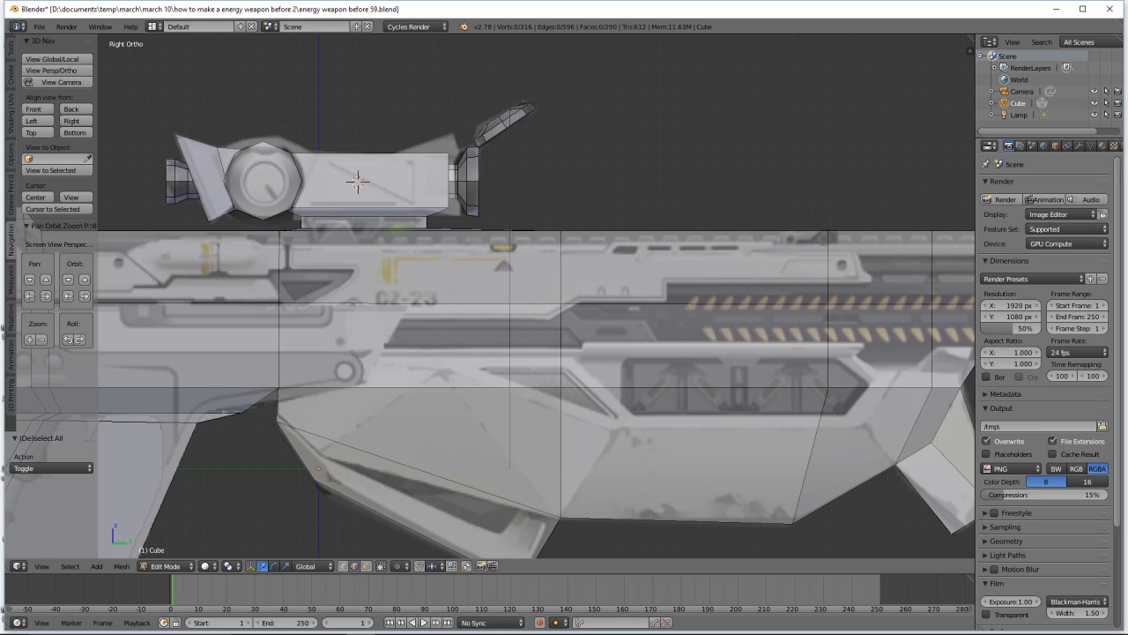
- Extrude the end face of the scope's rear eyepiece in place and scale the new face to 0.740
middle_click_drag(579, 208, 545, 257)
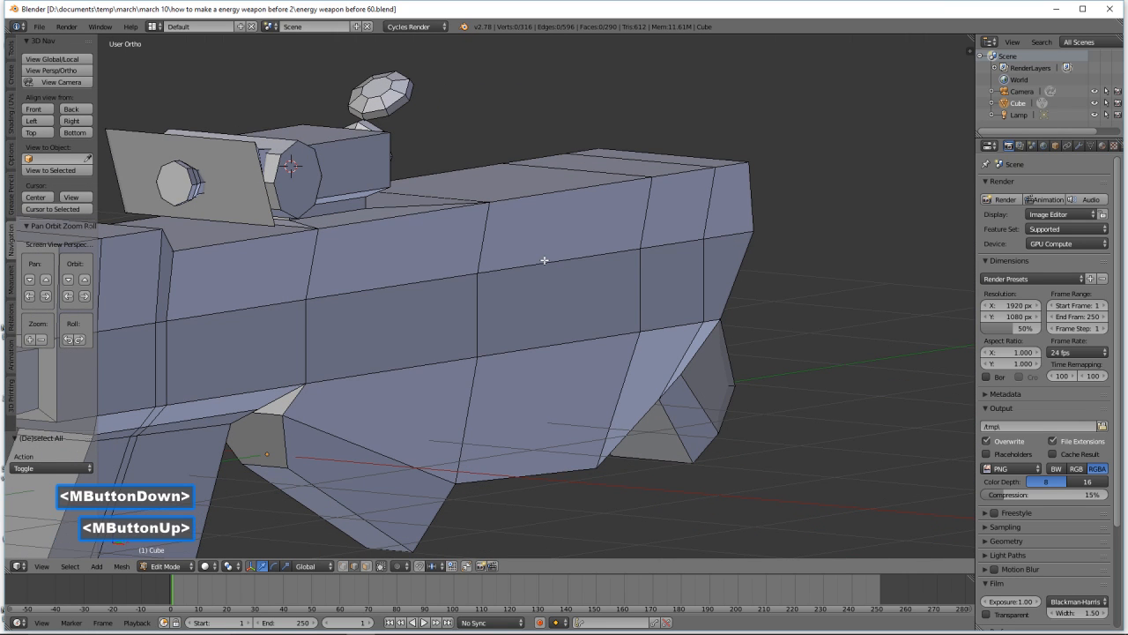
left_click(368, 566)
left_click(183, 192)
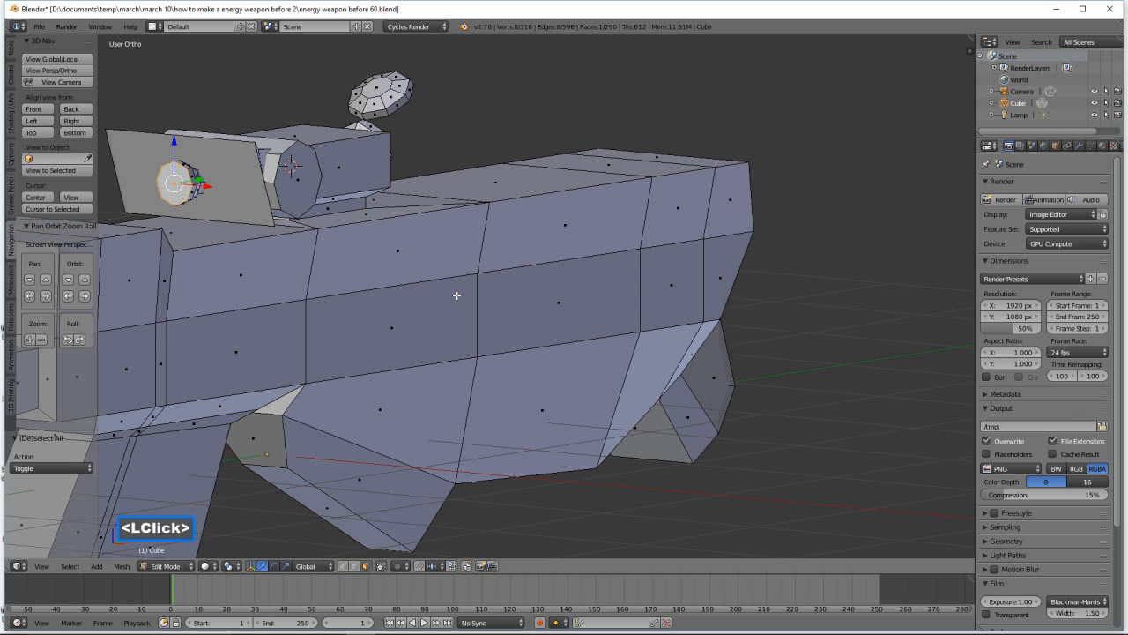
key("e")
right_click(457, 295)
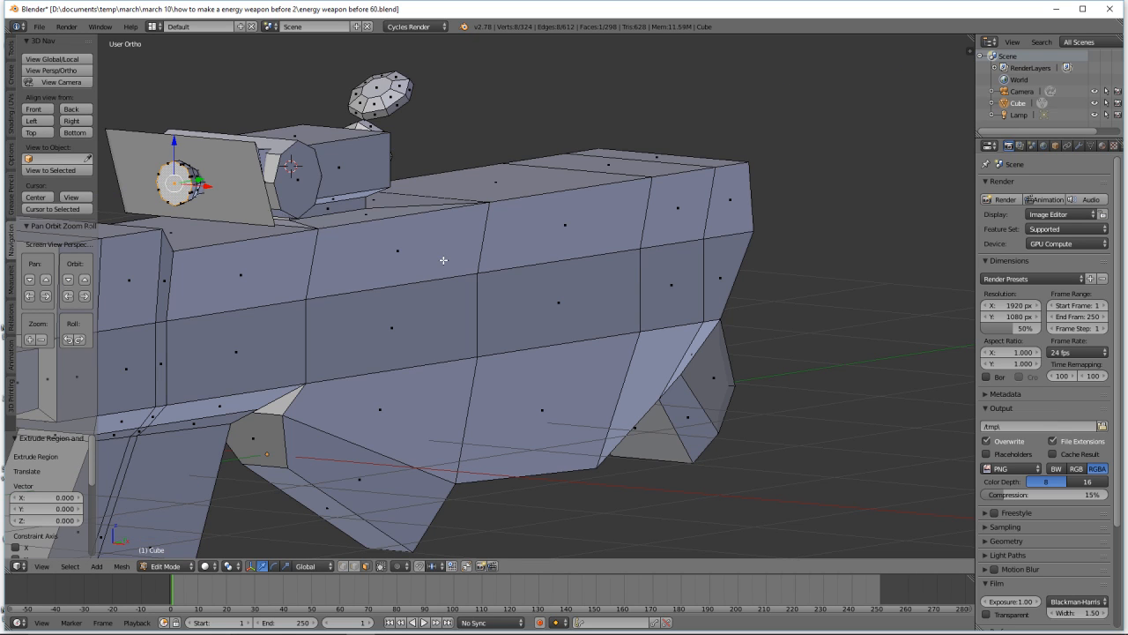
key("s")
left_click(371, 249)
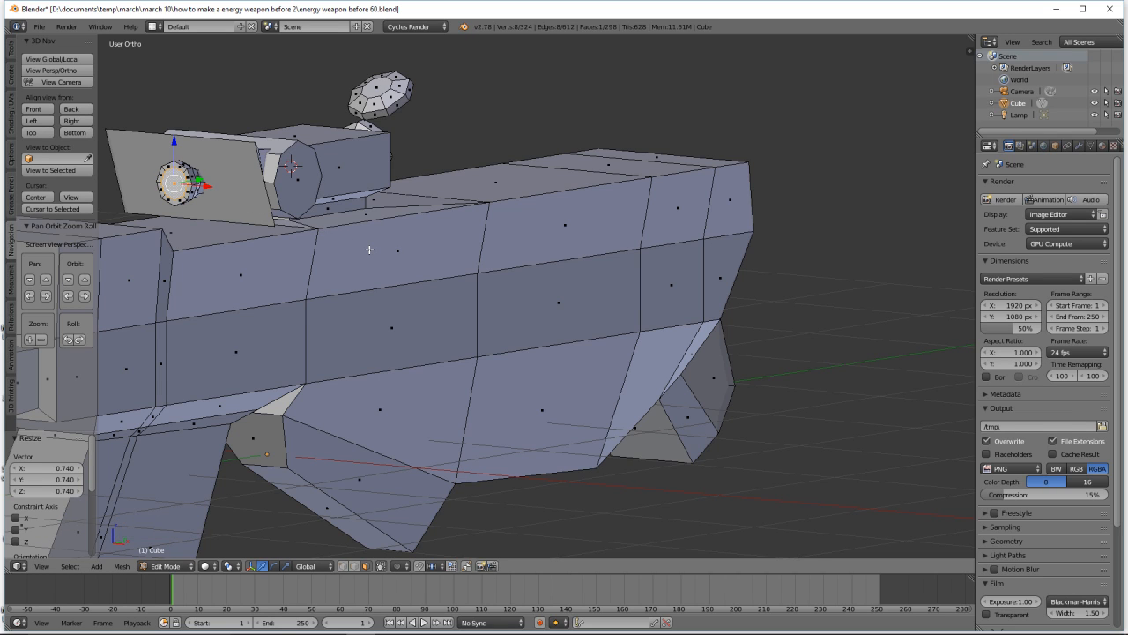
- Extrude the eyepiece's inner end face 0.030 along Y to recess the rear lens
key("e")
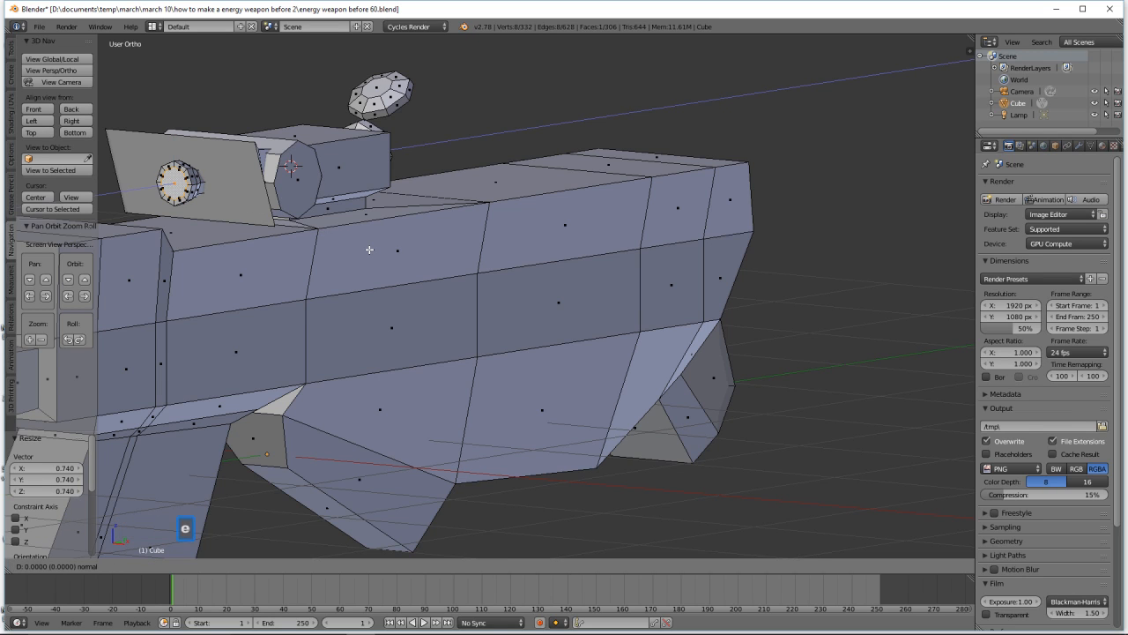
key("y")
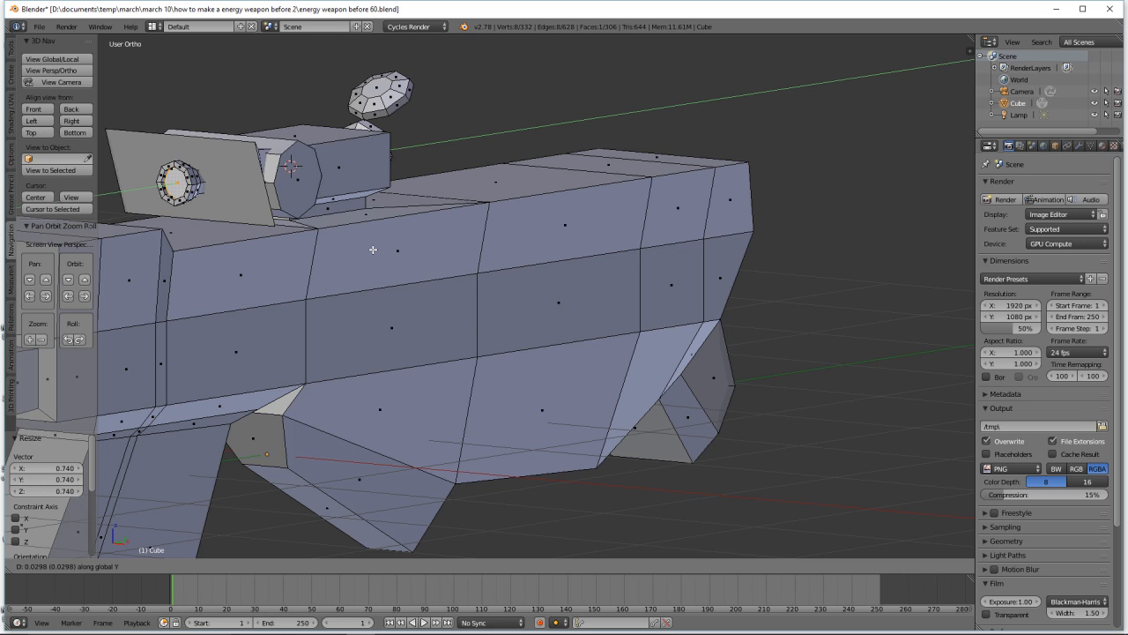
left_click(373, 249)
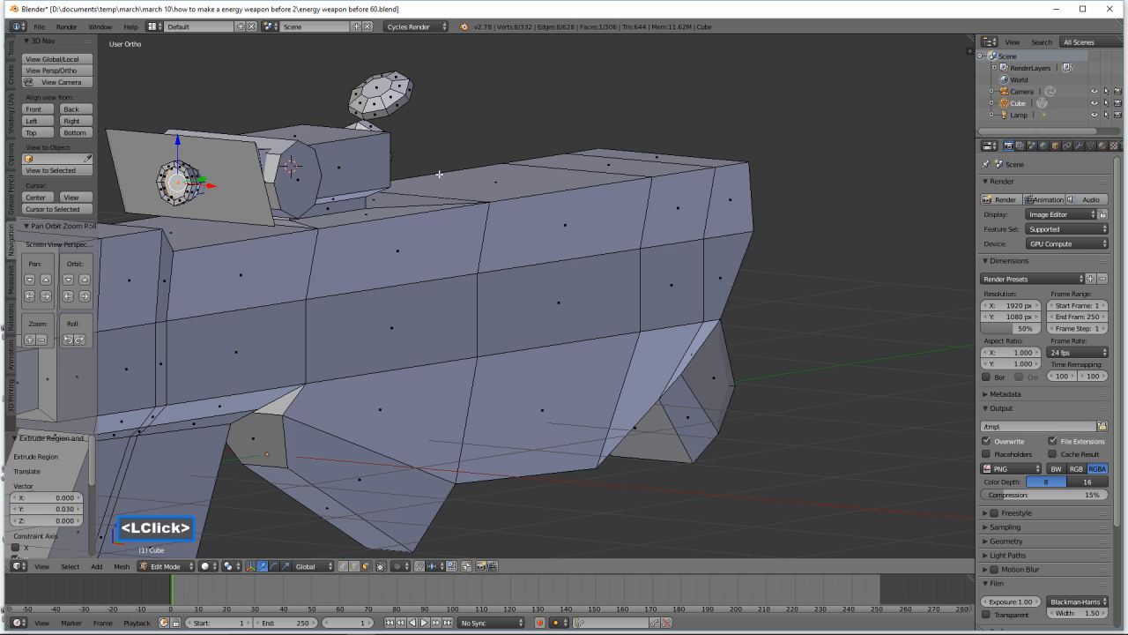
key("a")
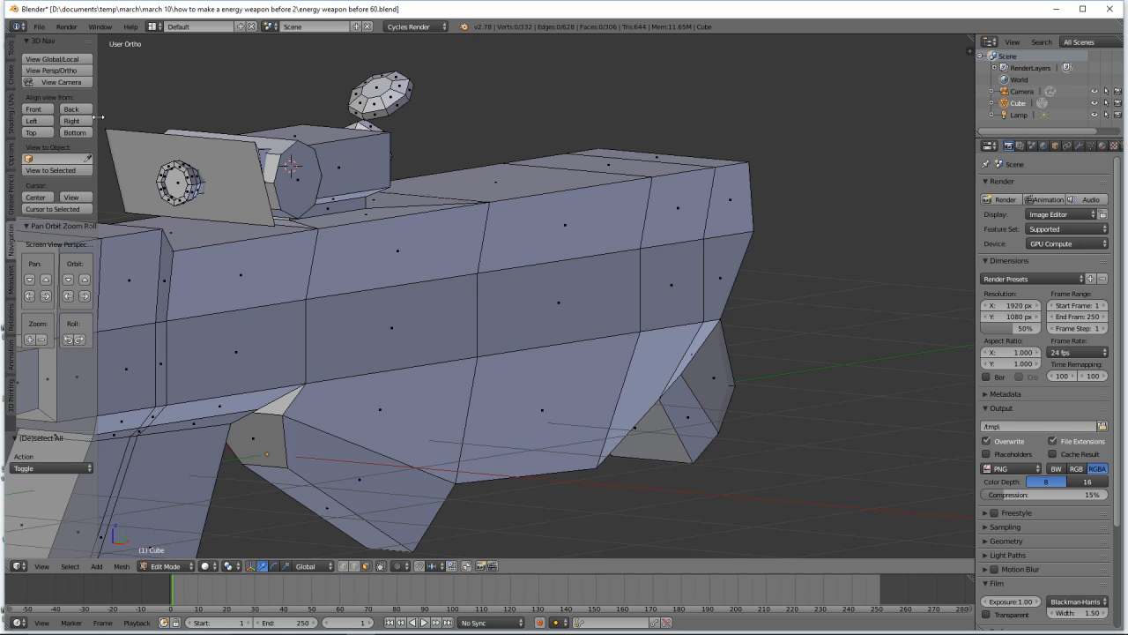
- Move the upper rear corner vertices of the weapon body forward and down in wireframe shading to match the reference outline
left_click(72, 120)
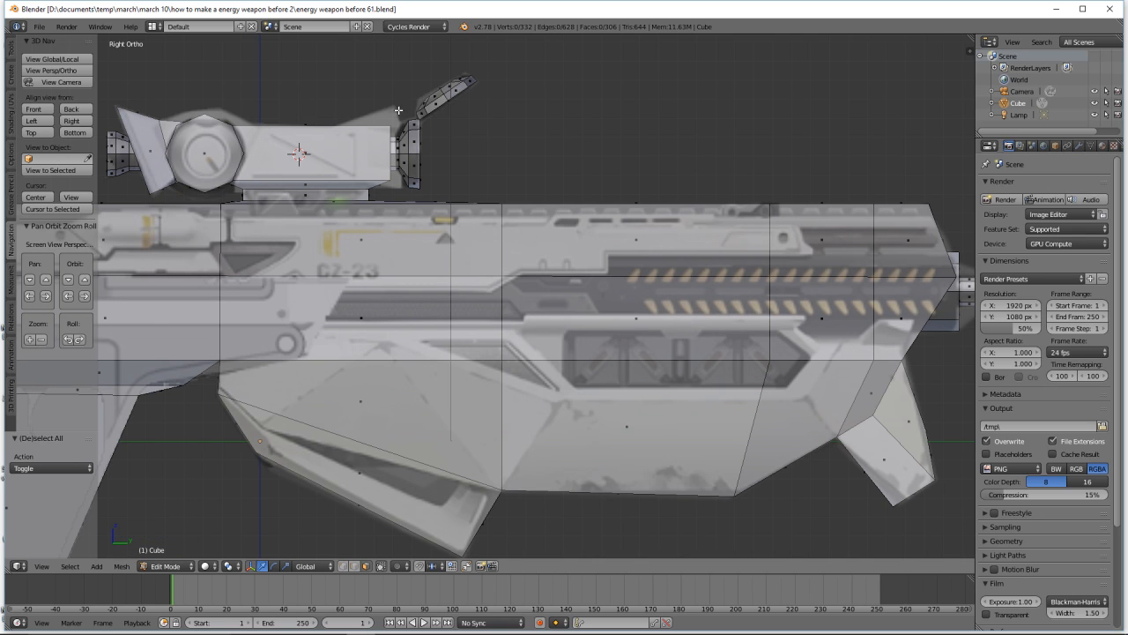
scroll(641, 172, "down", 4)
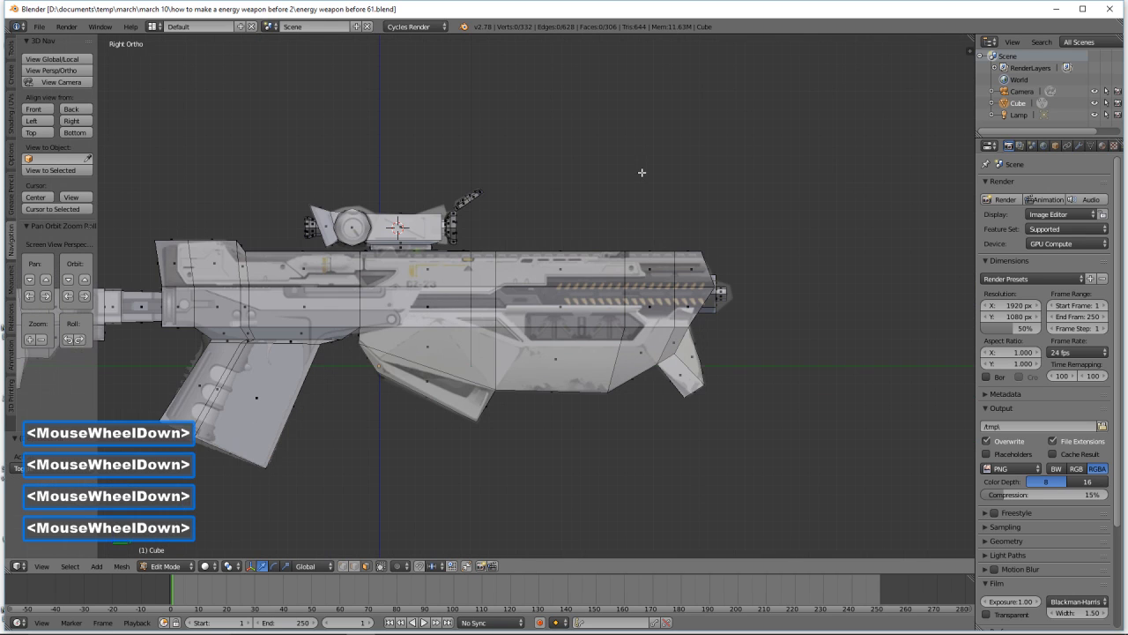
middle_click_drag(541, 204, 711, 211, "shift")
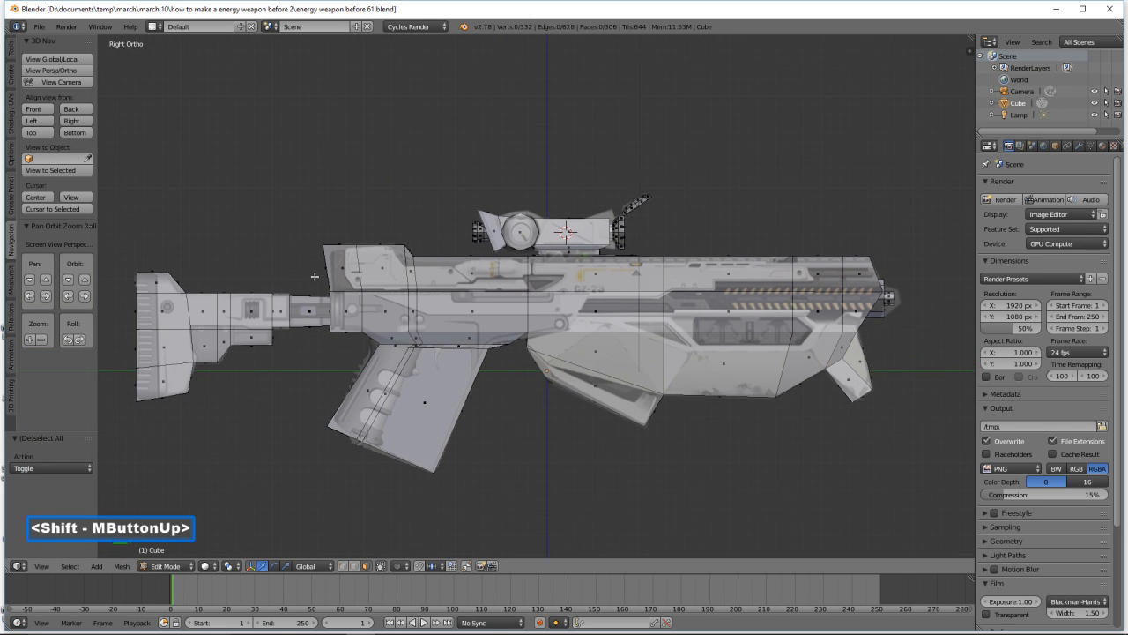
left_click(345, 565)
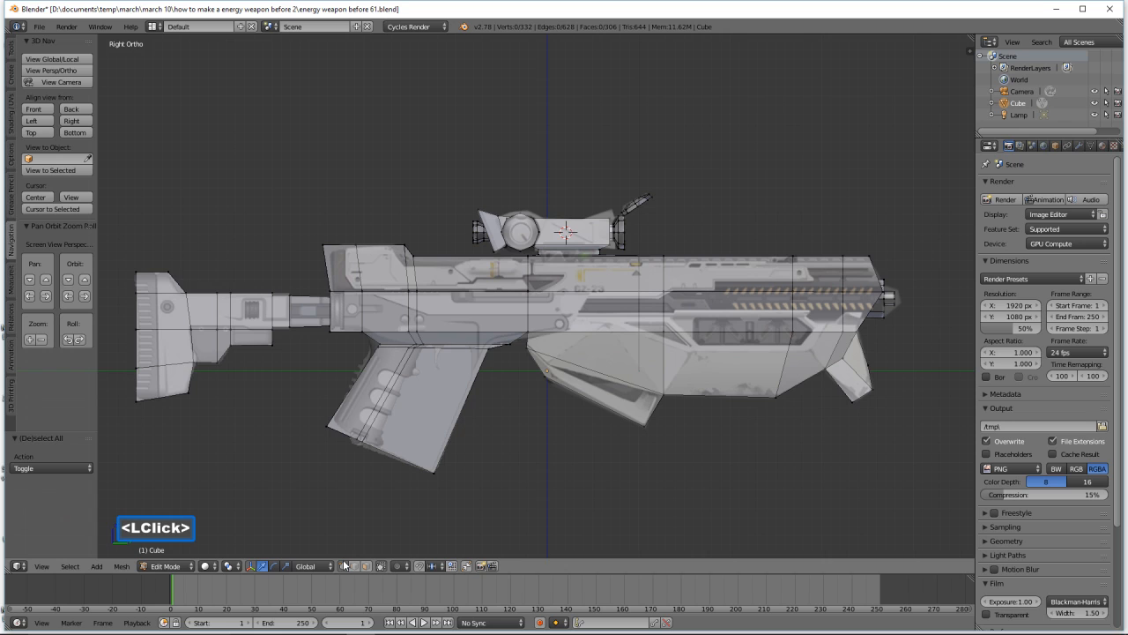
scroll(303, 261, "up", 3)
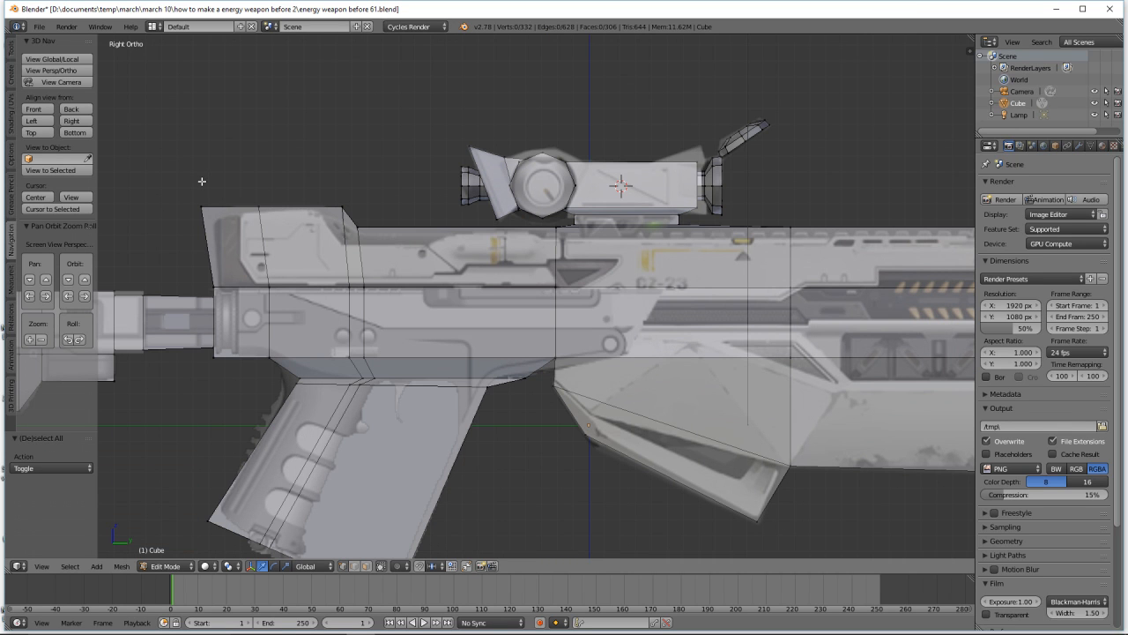
key("z")
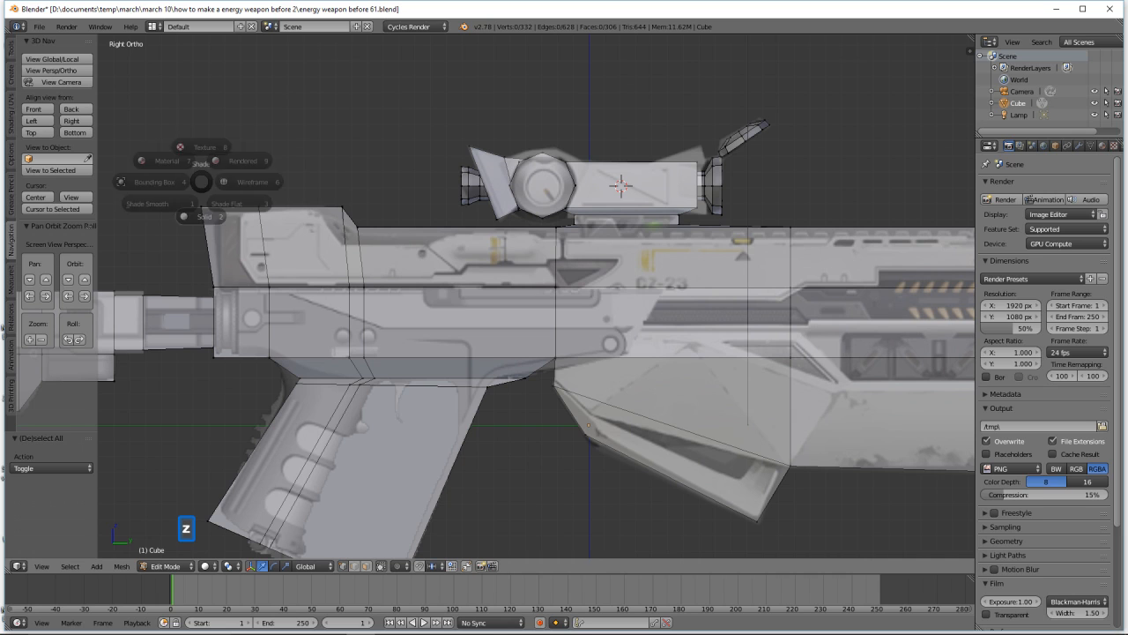
left_click(296, 179)
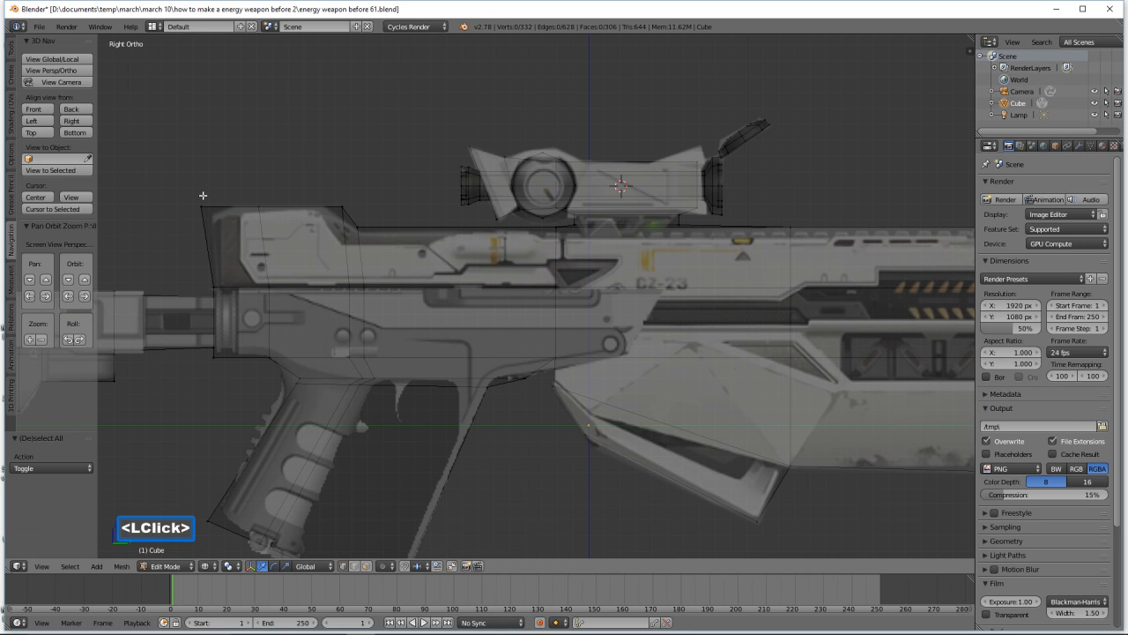
key("b")
left_click_drag(175, 182, 224, 181)
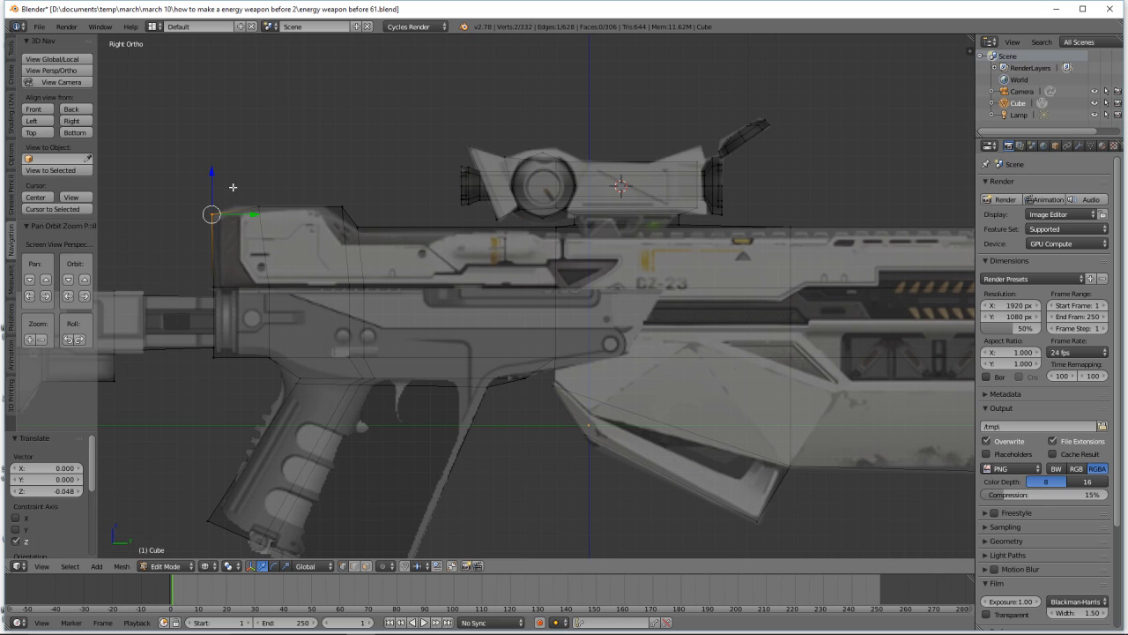
left_click_drag(212, 178, 213, 177)
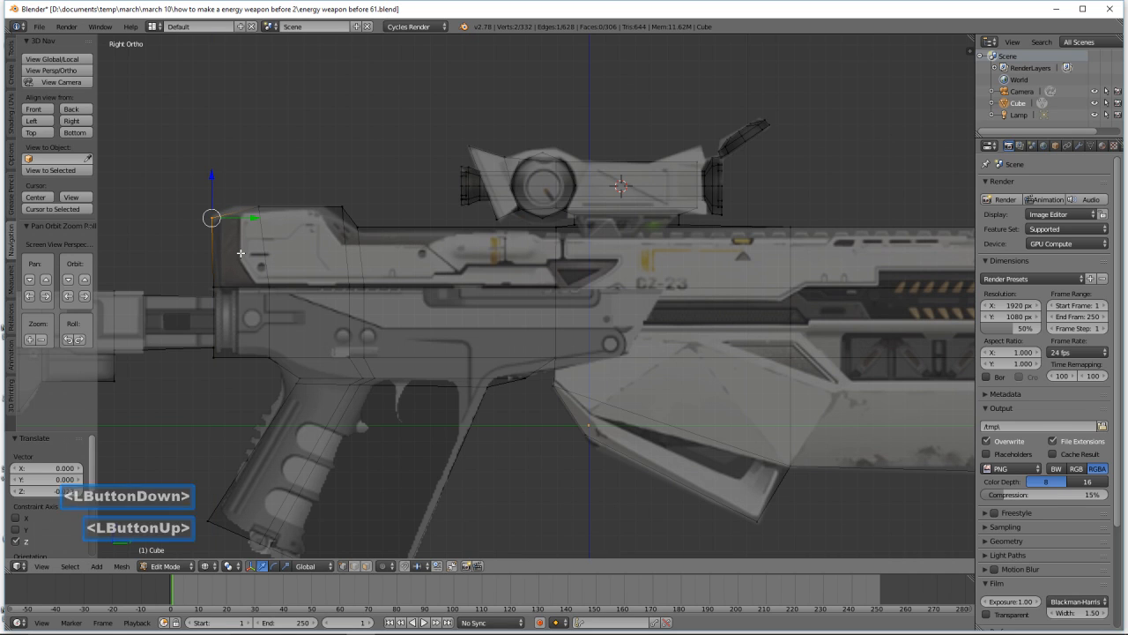
key("a")
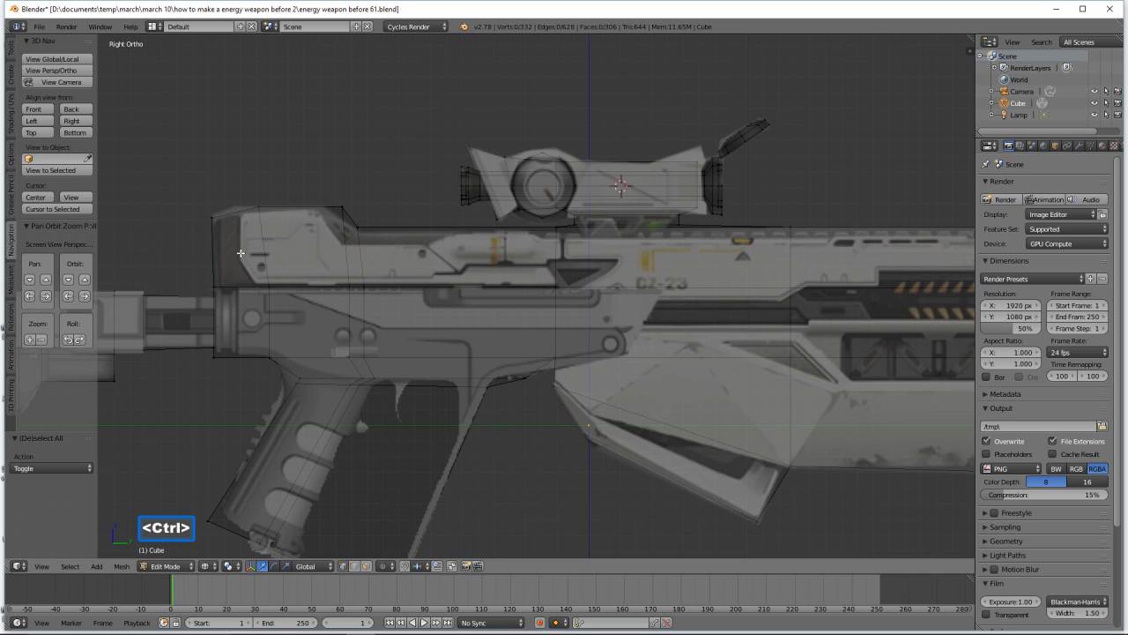
- Add one vertical loop cut near the weapon body's rear end and raise its top vertices along Z to the reference outline
key("ctrl+r")
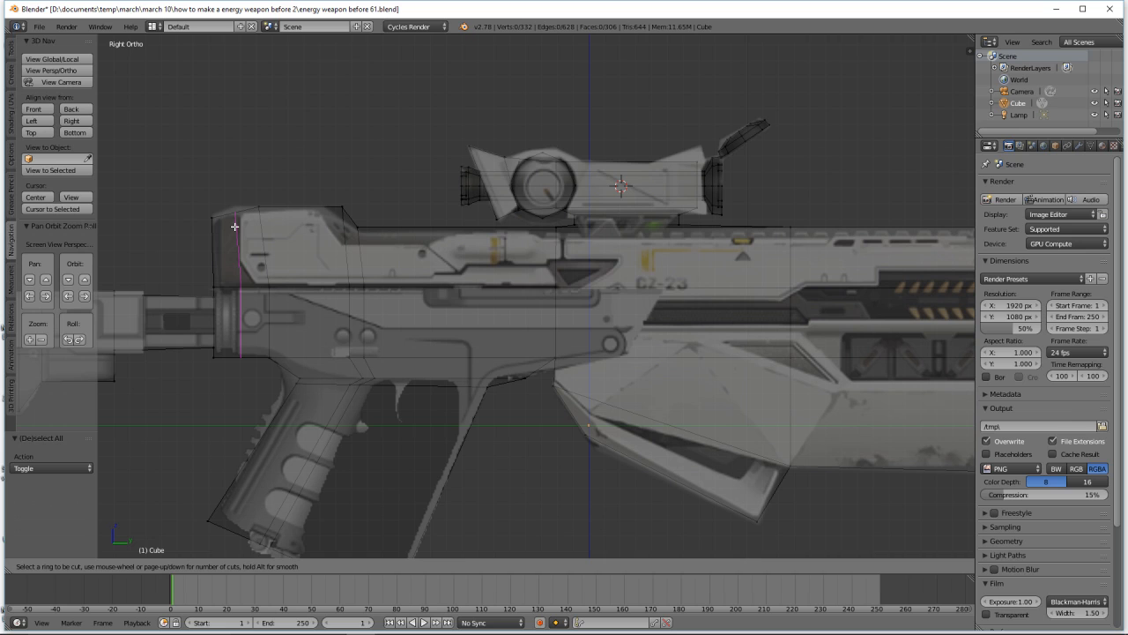
left_click(234, 227)
left_click(234, 226)
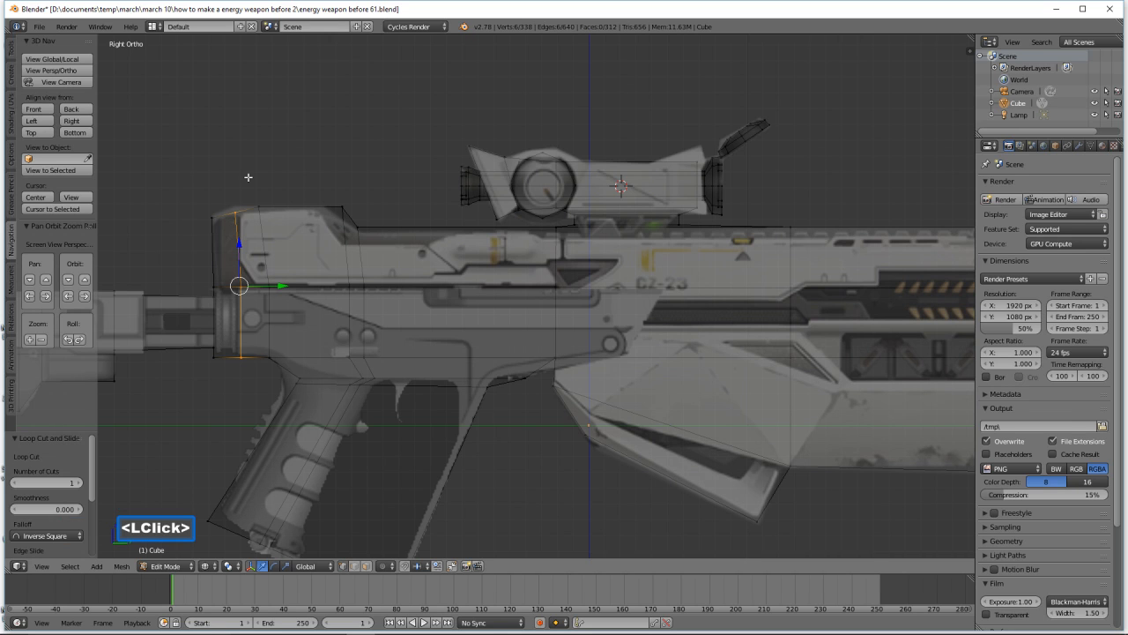
key("a")
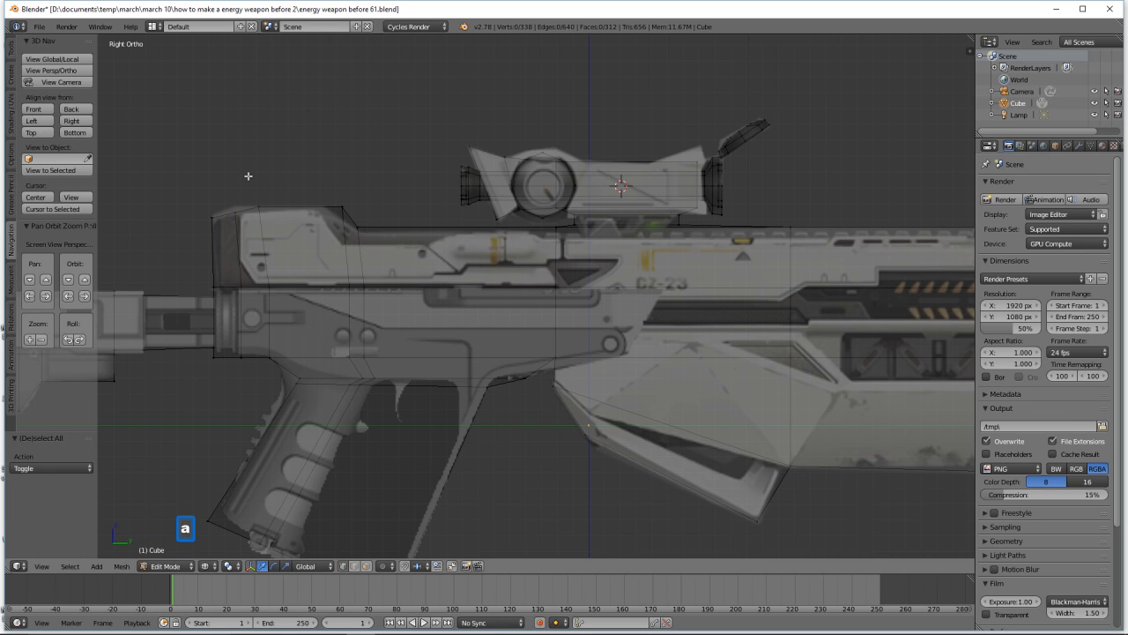
key("b")
left_click_drag(226, 199, 237, 225)
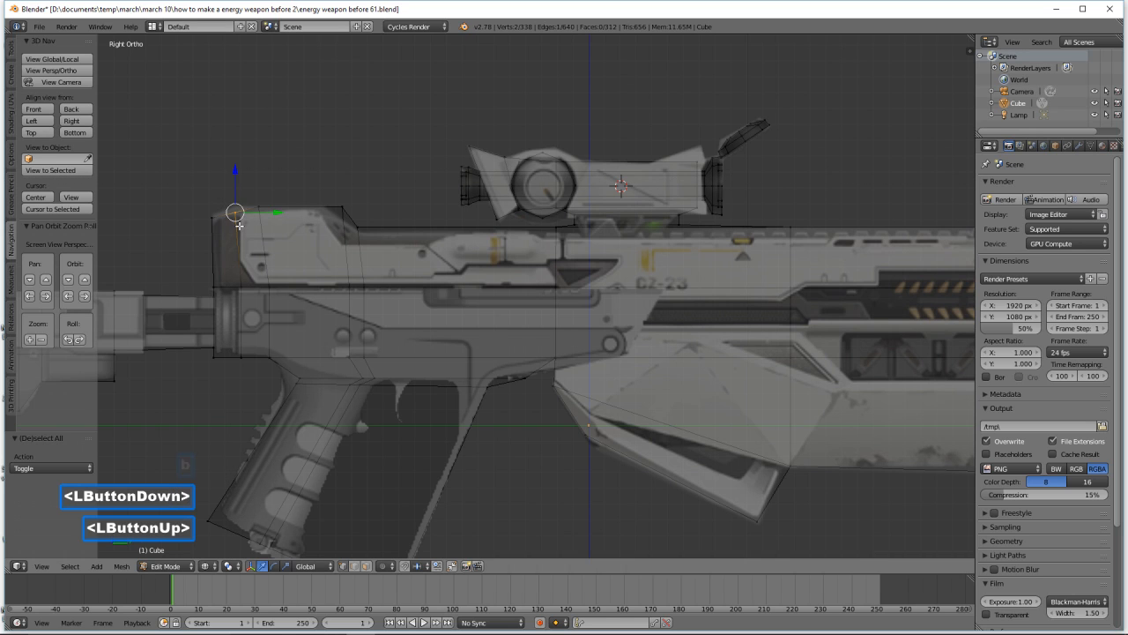
left_click_drag(234, 181, 237, 164)
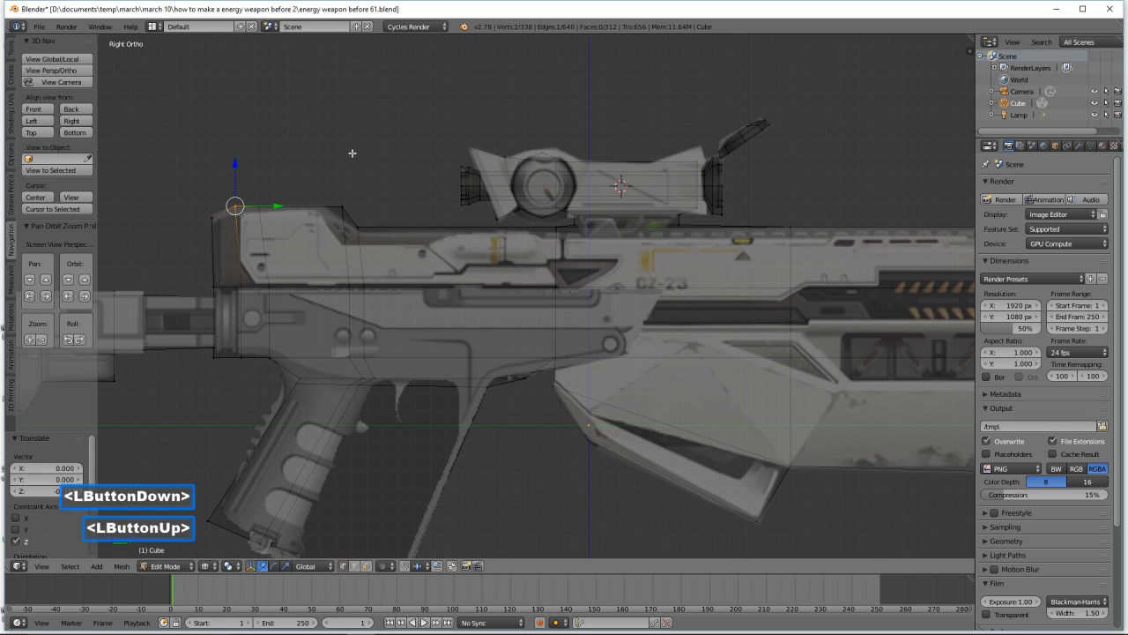
key("a")
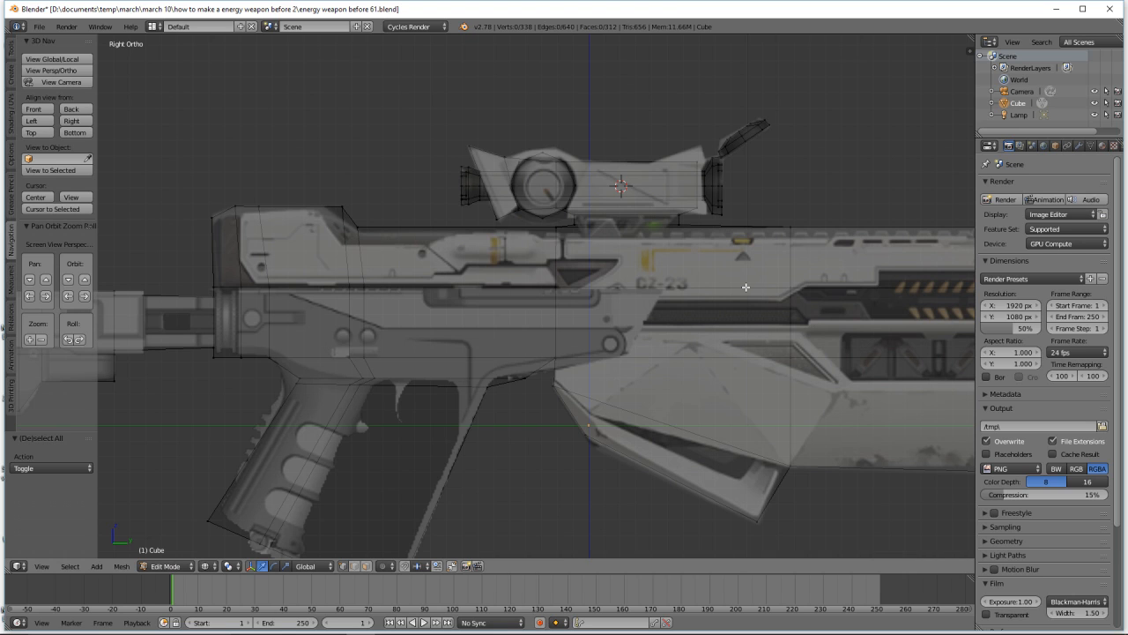
- Return to solid shading and isolate the linked muzzle cylinder by hiding all unselected geometry
key("z")
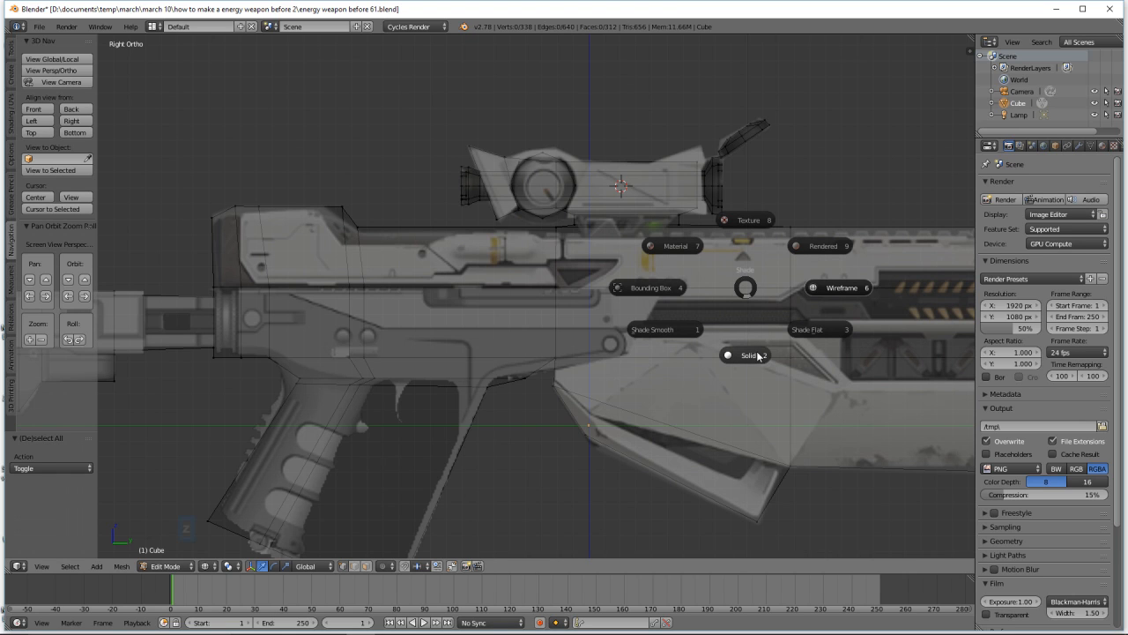
left_click(756, 355)
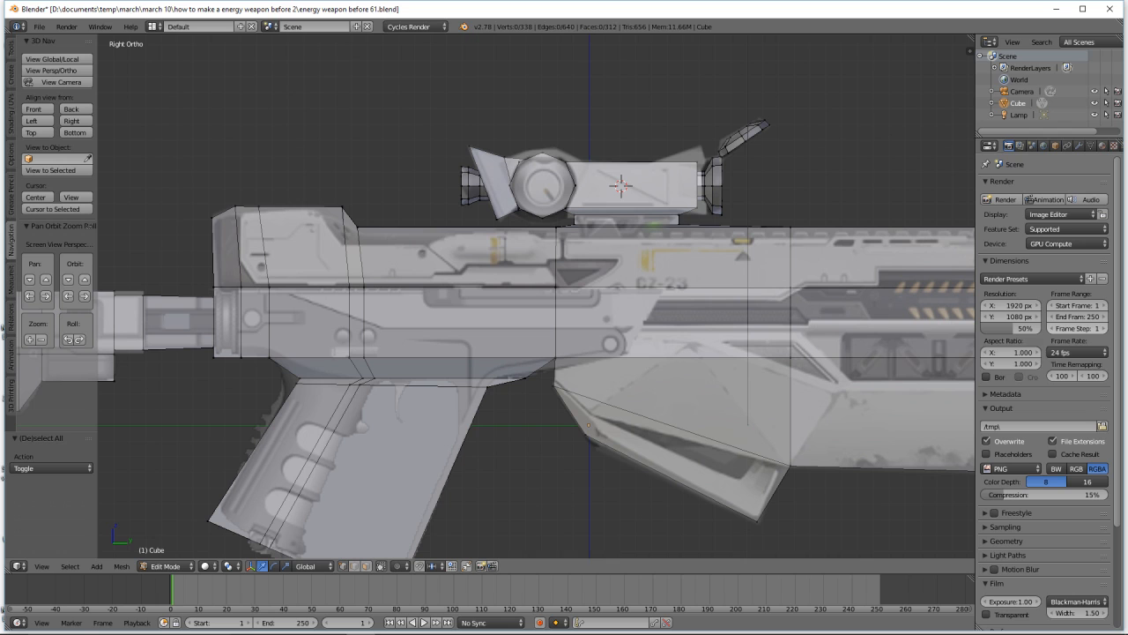
middle_click_drag(869, 181, 526, 146, "shift")
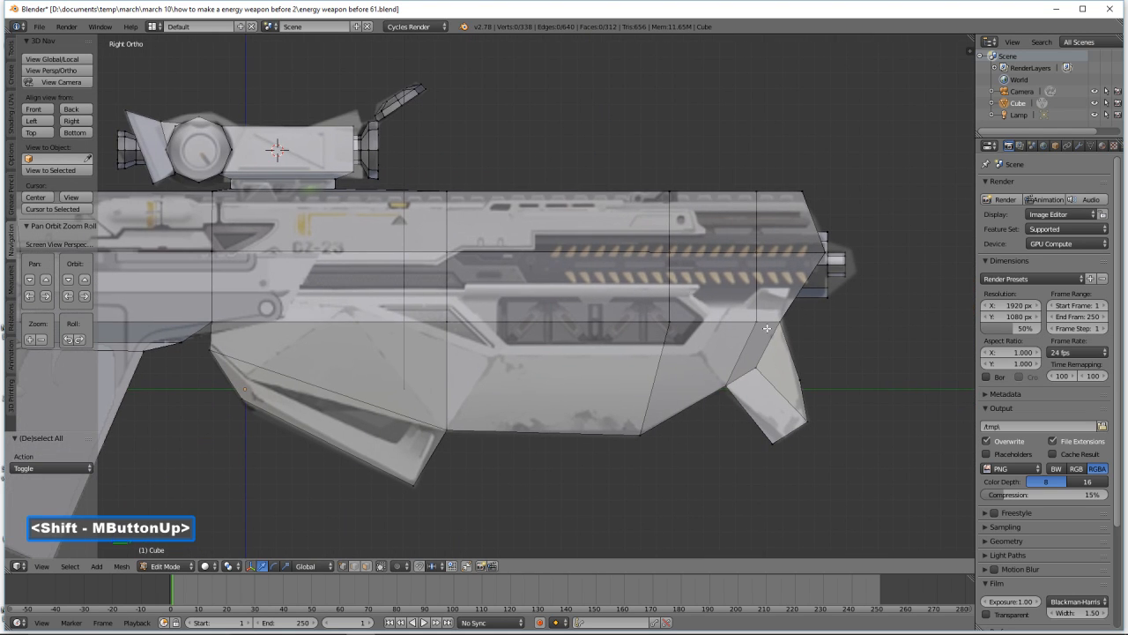
left_click(343, 565)
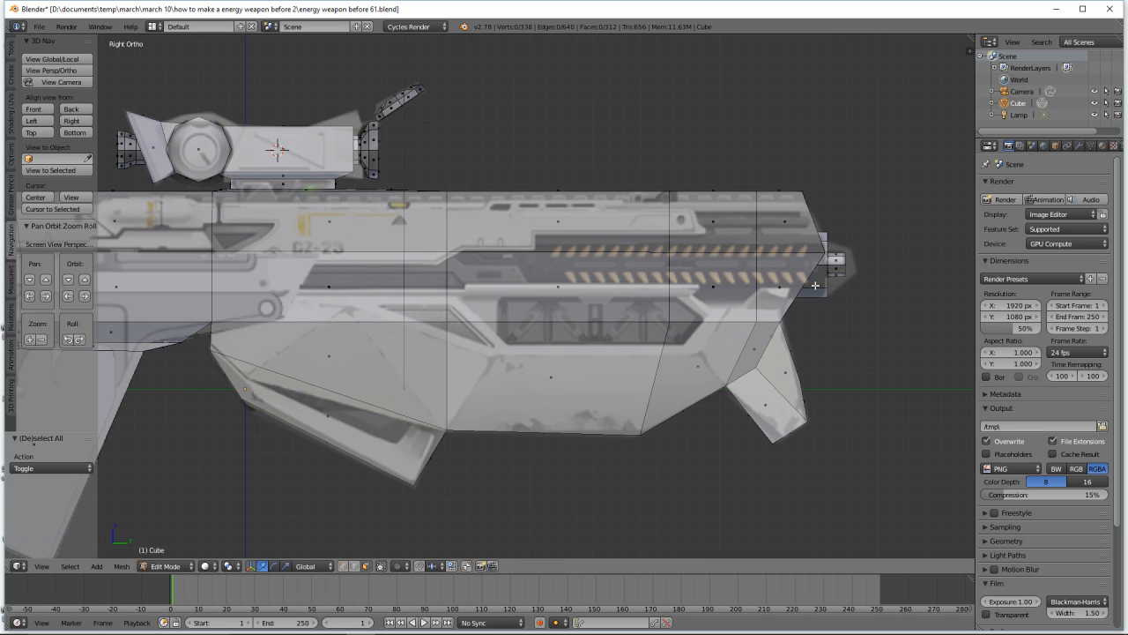
key("l")
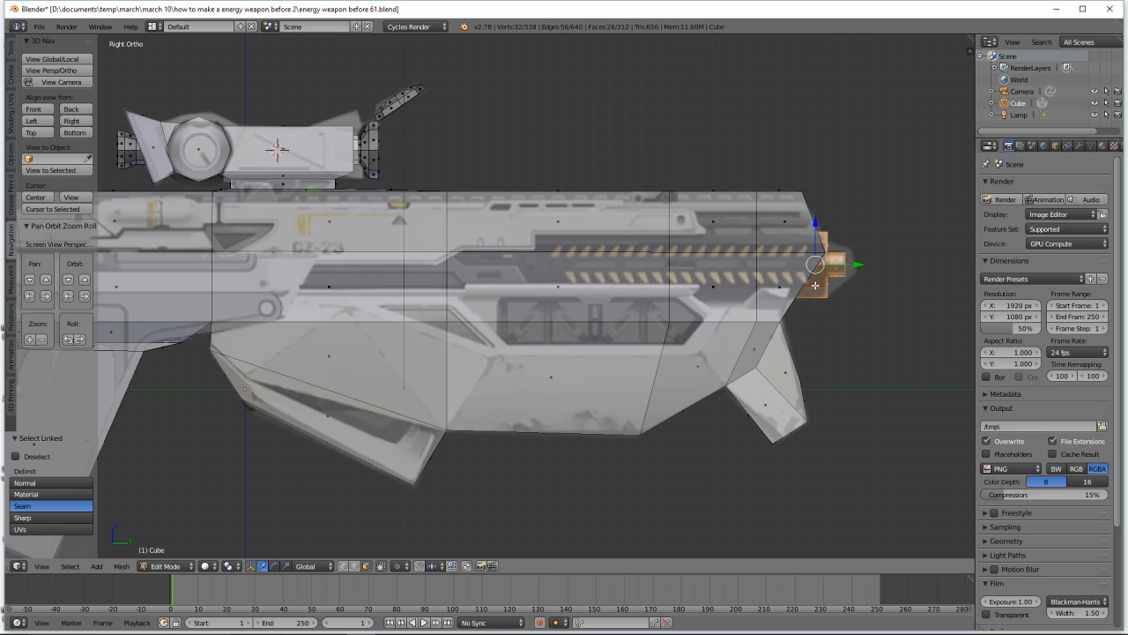
key("shift+h")
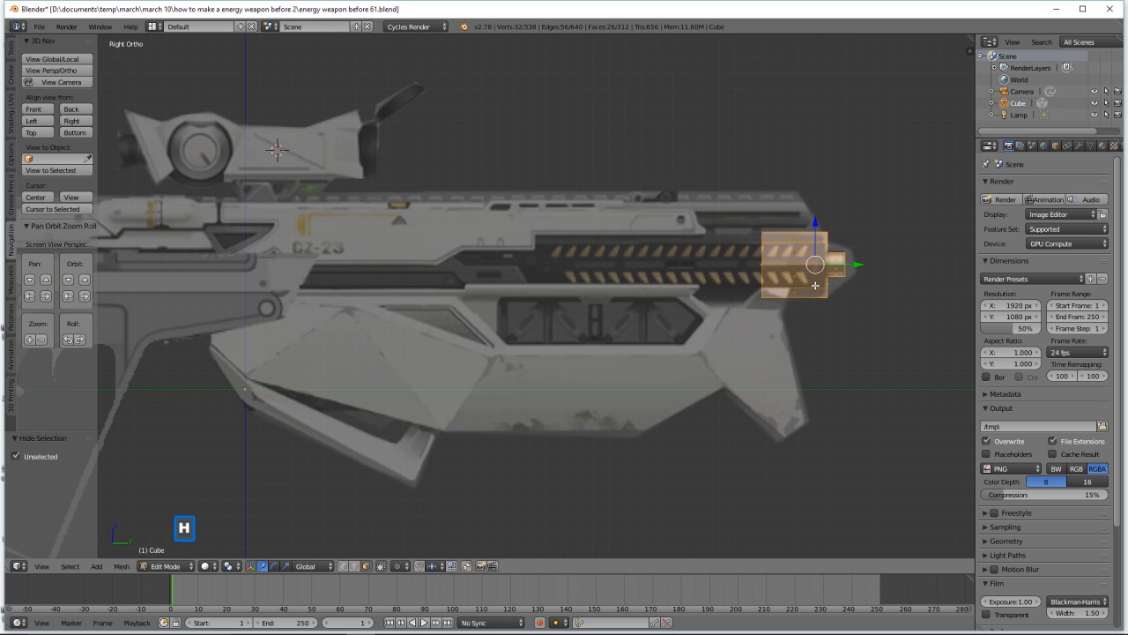
- Delete the octagonal rear end face of the isolated muzzle cylinder
middle_click_drag(741, 308, 812, 320)
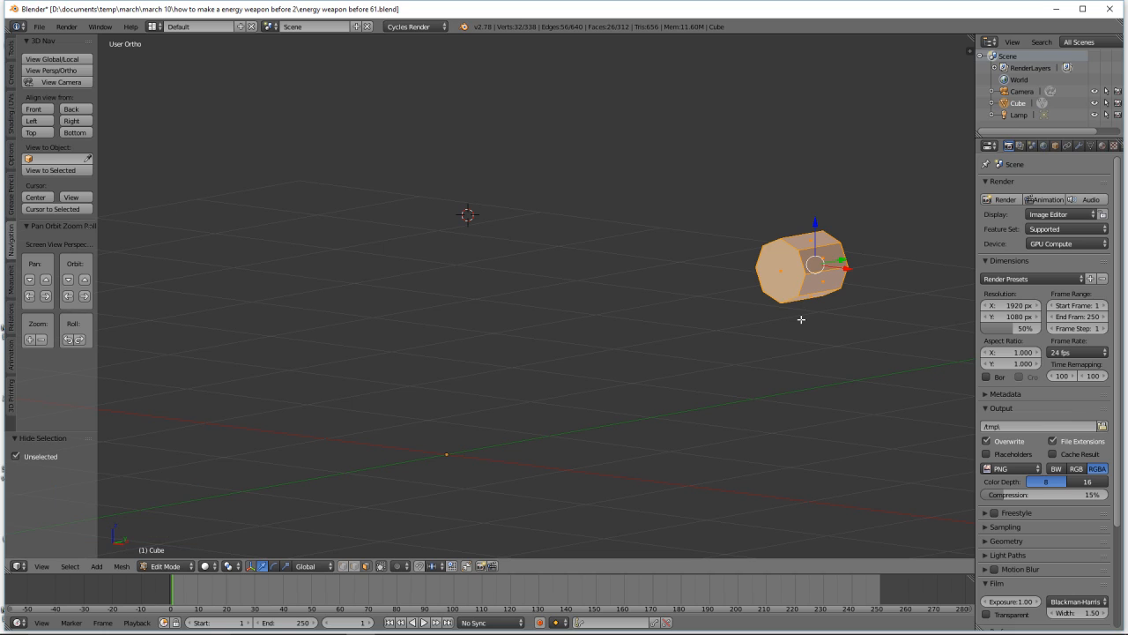
key("a")
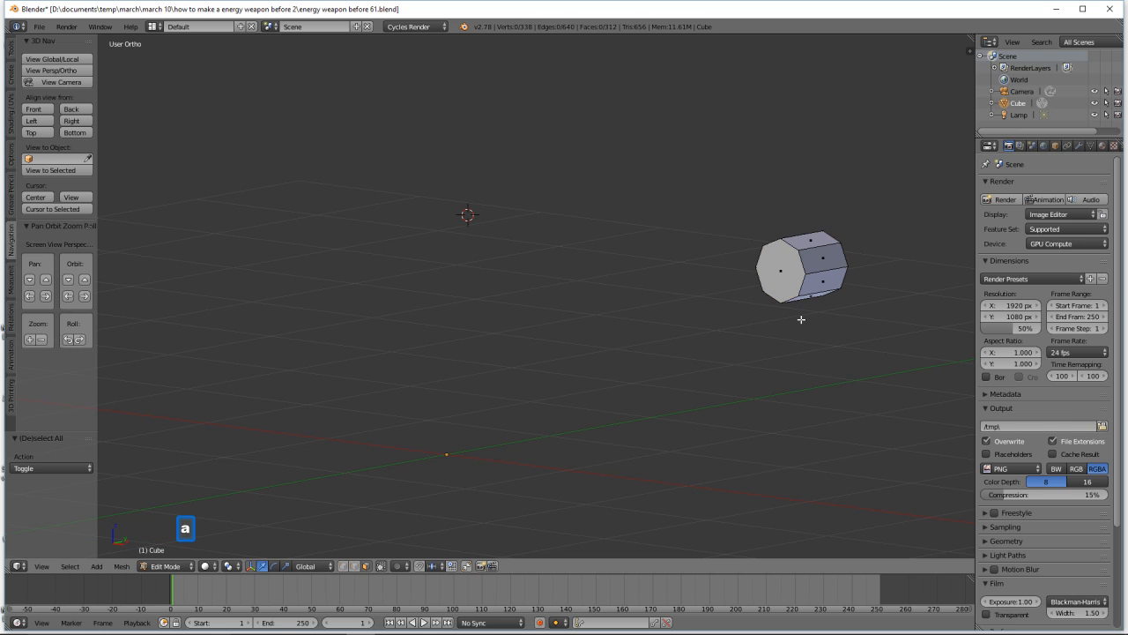
left_click(778, 287)
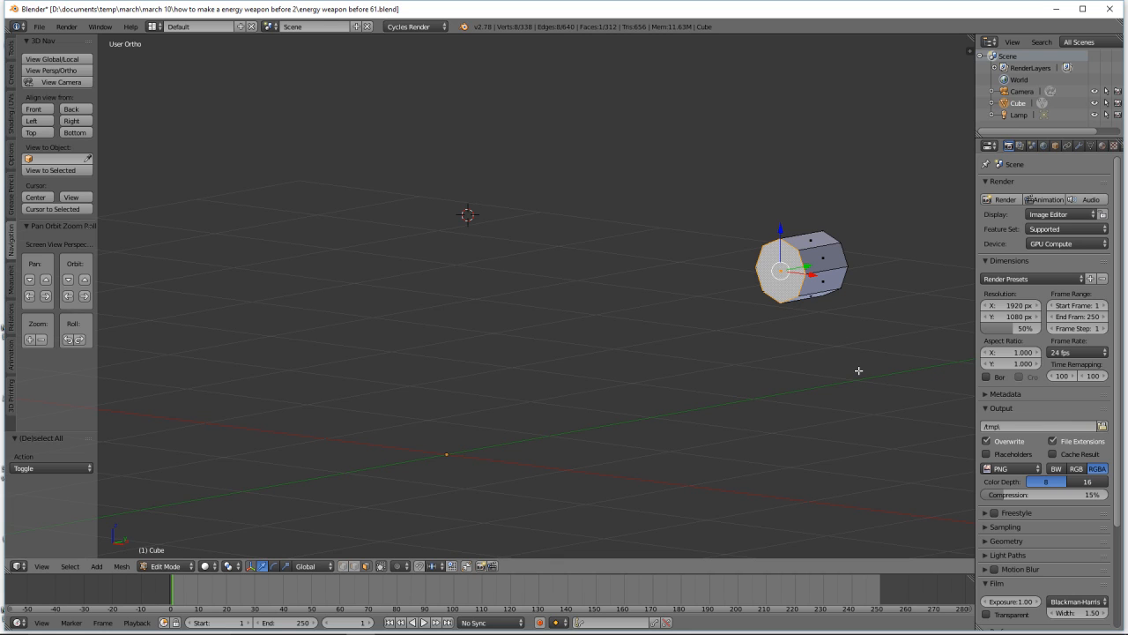
key("x")
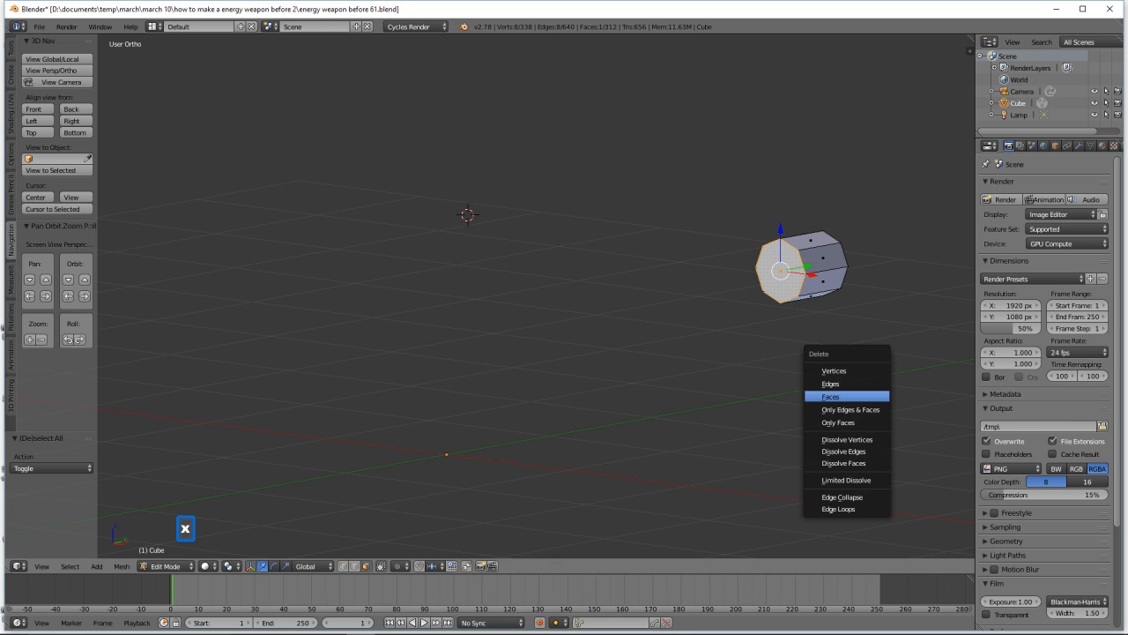
left_click(833, 397)
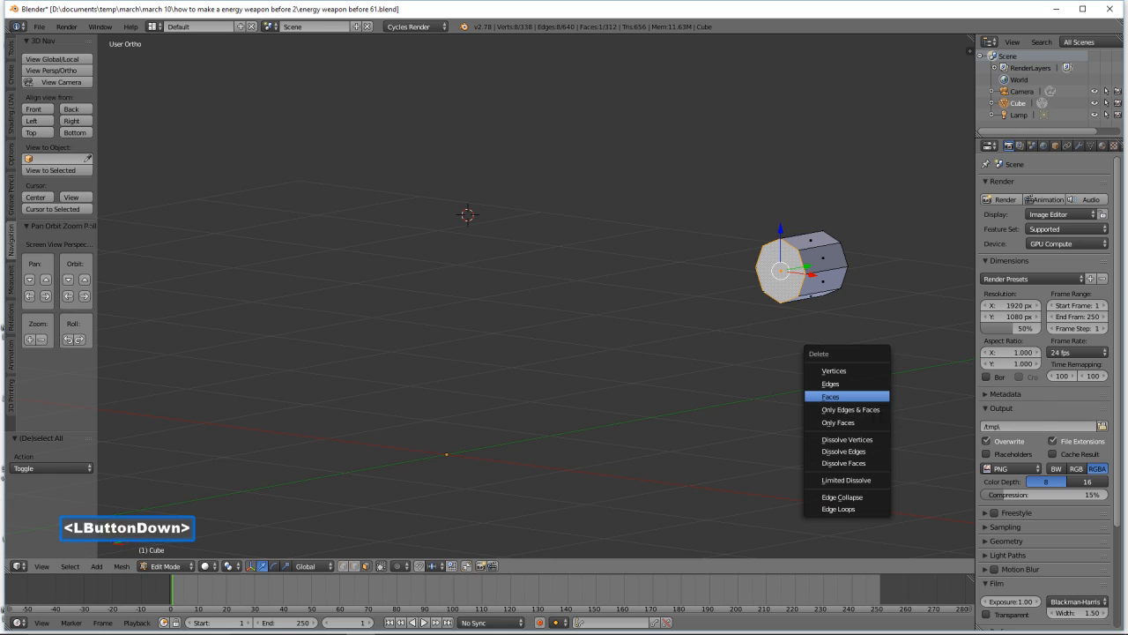
- Reveal all hidden geometry and check the whole weapon against the reference image in the right orthographic view
key("alt")
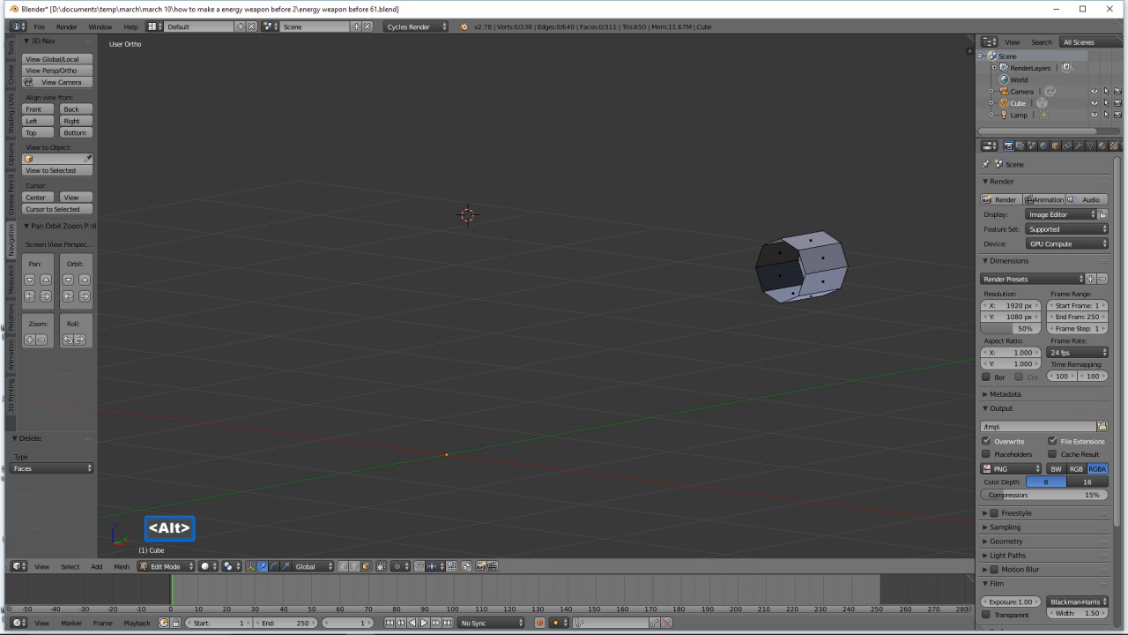
key("alt+h")
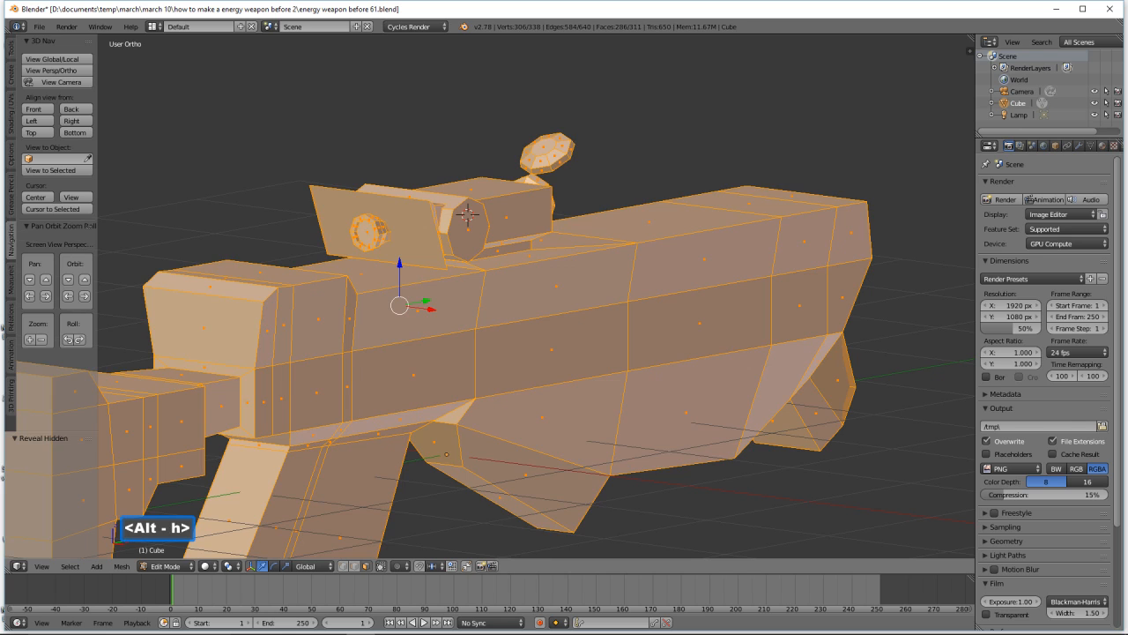
left_click(71, 121)
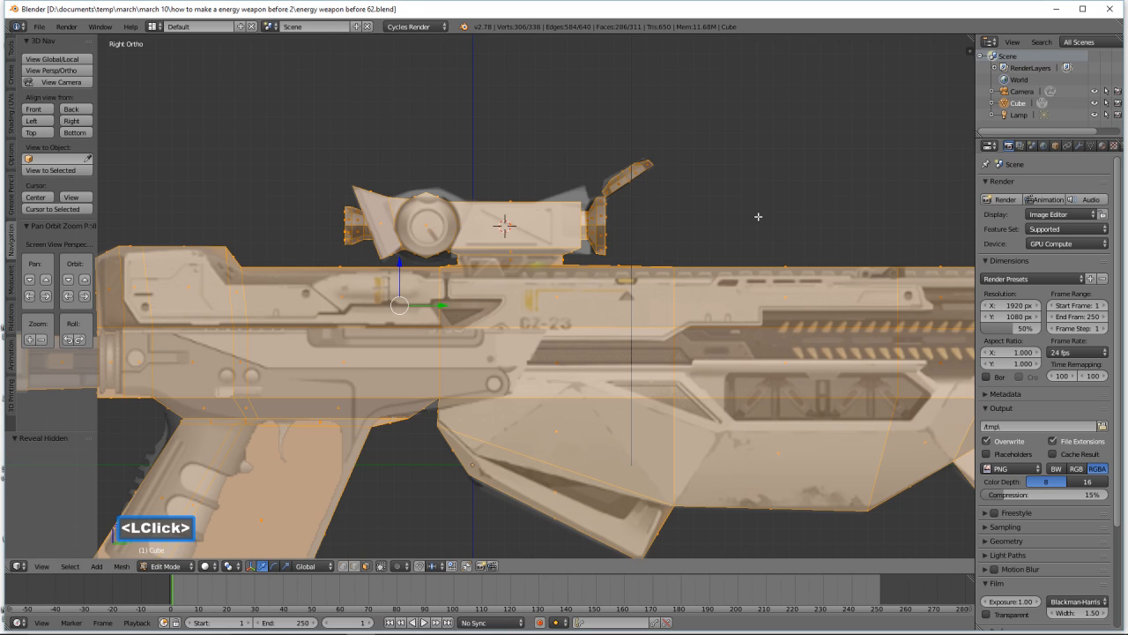
key("ctrl")
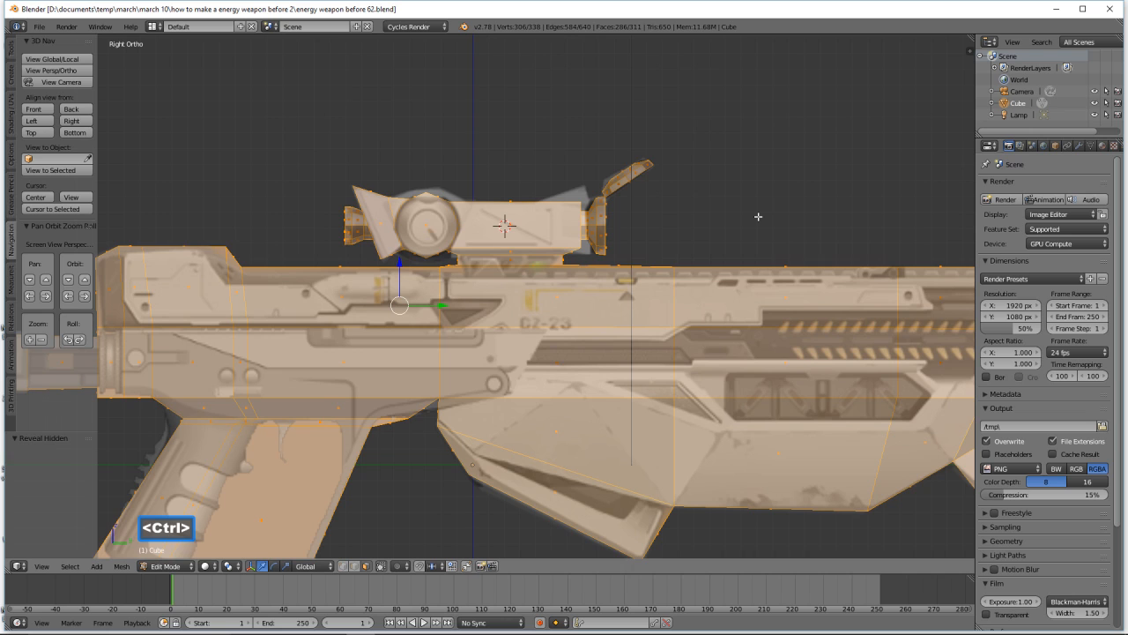
middle_click_drag(760, 213, 775, 282, "ctrl")
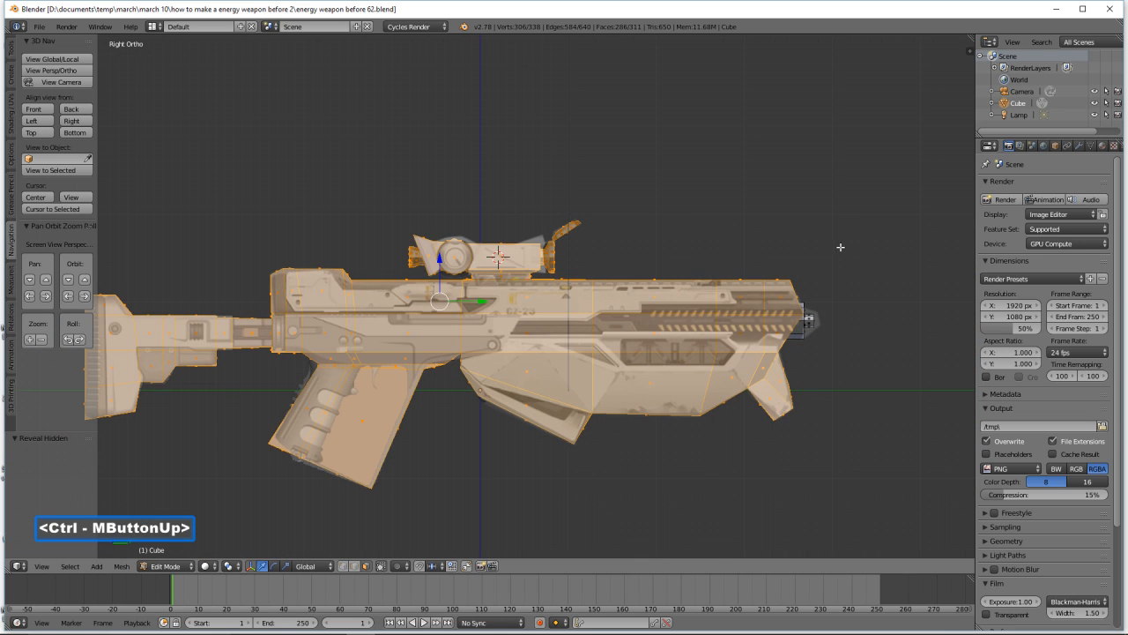
mouse_move(845, 251)
middle_mouse_down()
mouse_move(811, 273)
mouse_move(675, 267)
mouse_move(728, 254)
mouse_move(845, 261)
middle_mouse_up()
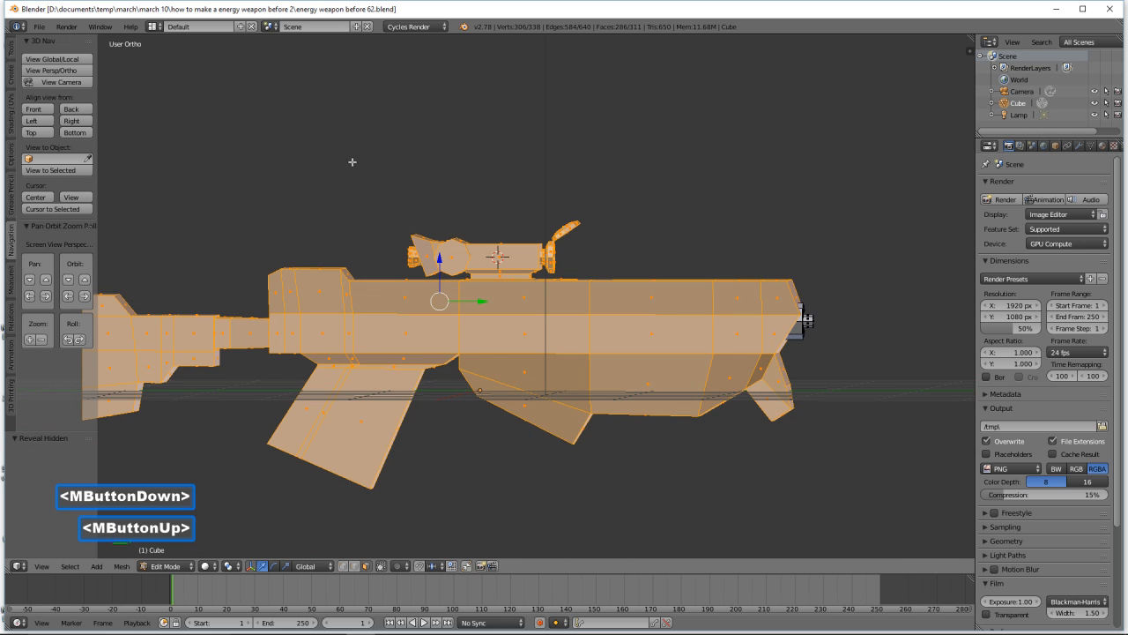
left_click(87, 121)
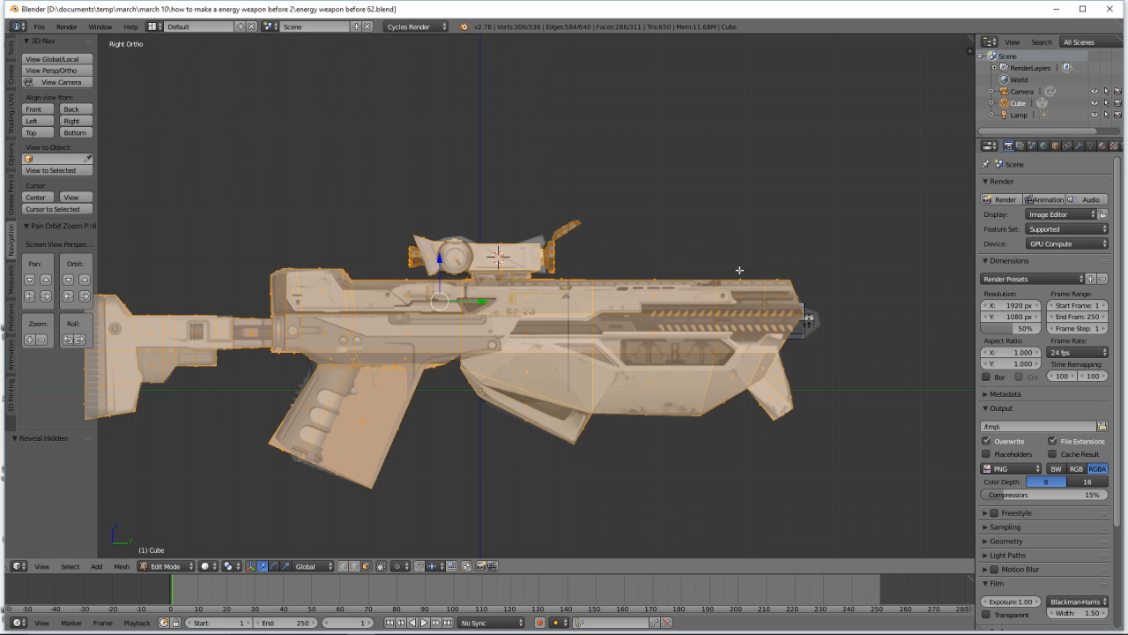
middle_click_drag(741, 275, 820, 210, "shift")
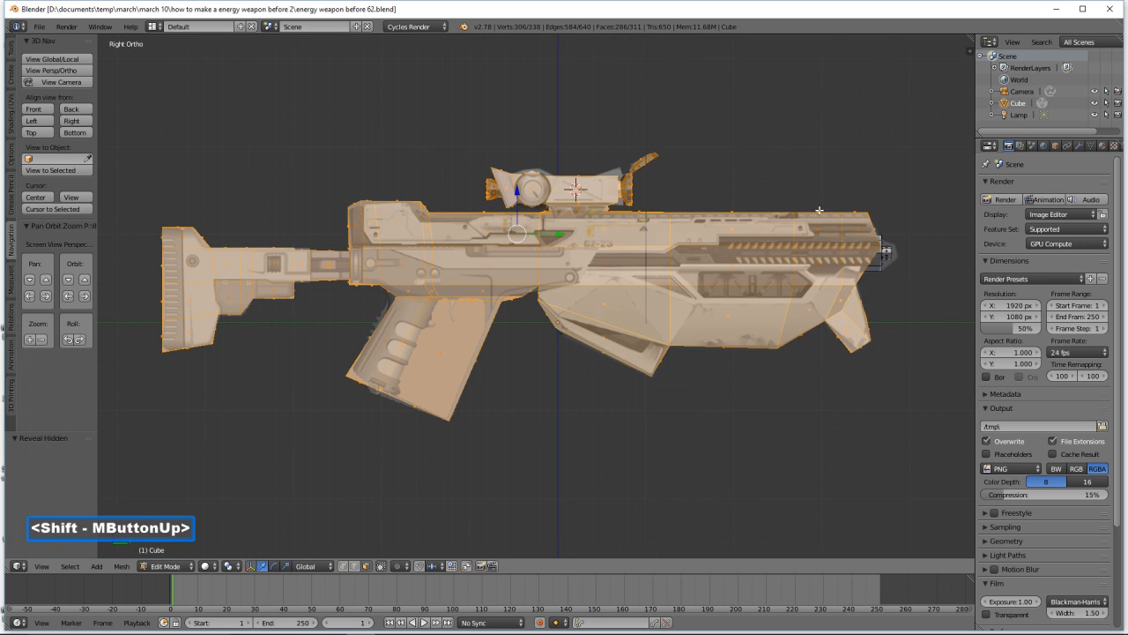
- In wireframe shading, move the vertices at the grip's lower end down along Z and back 0.050 along Y to match the reference
key("a")
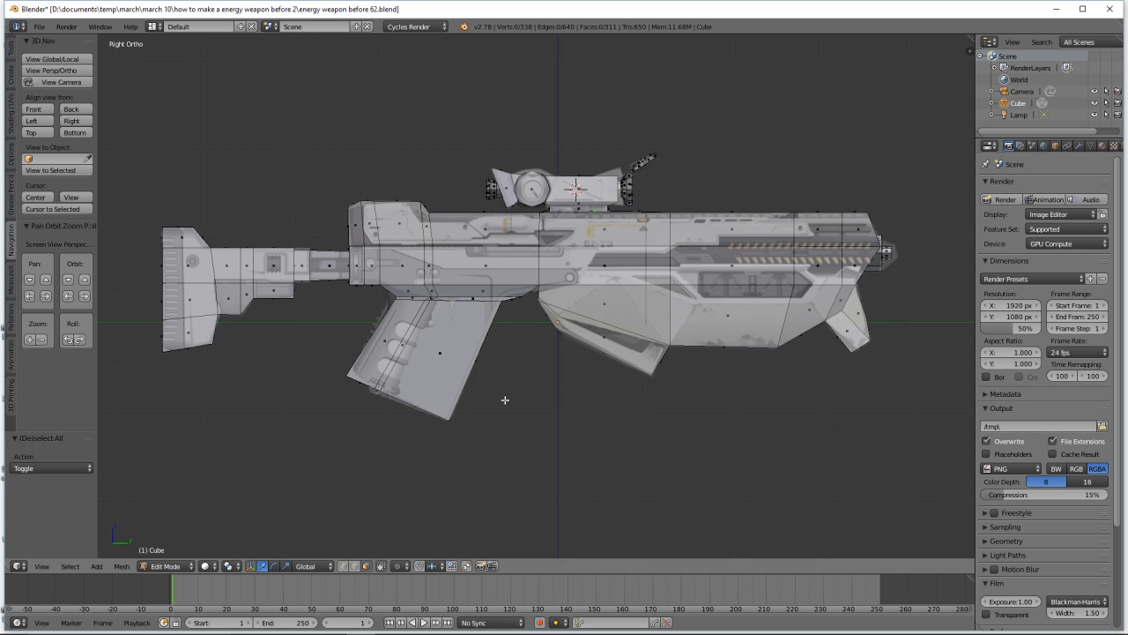
scroll(505, 400, "up", 3)
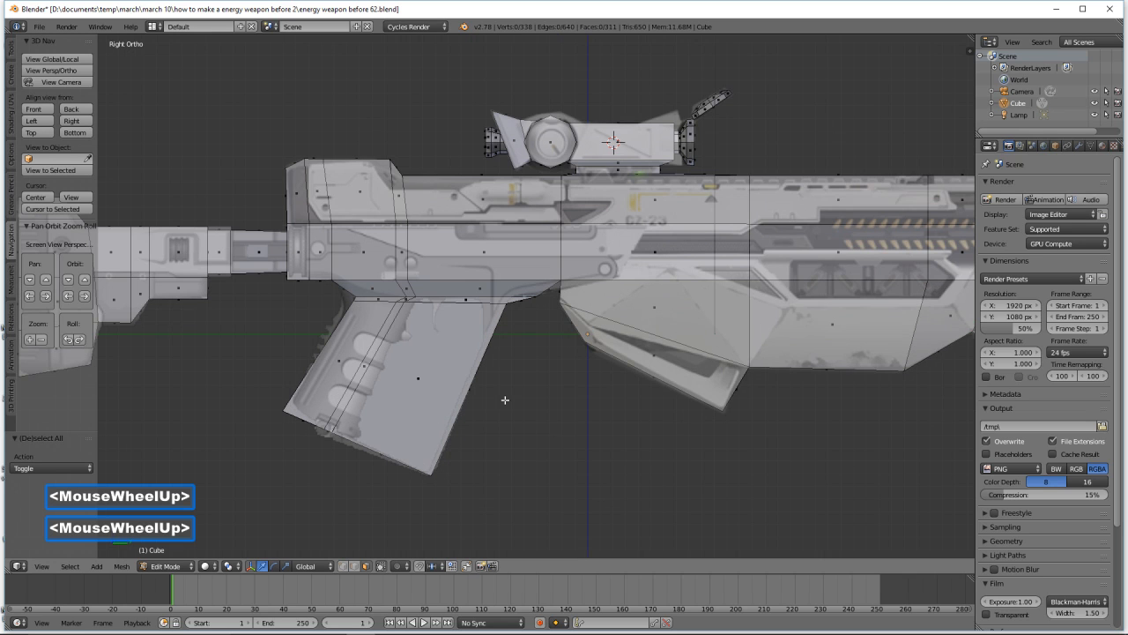
left_click(331, 529)
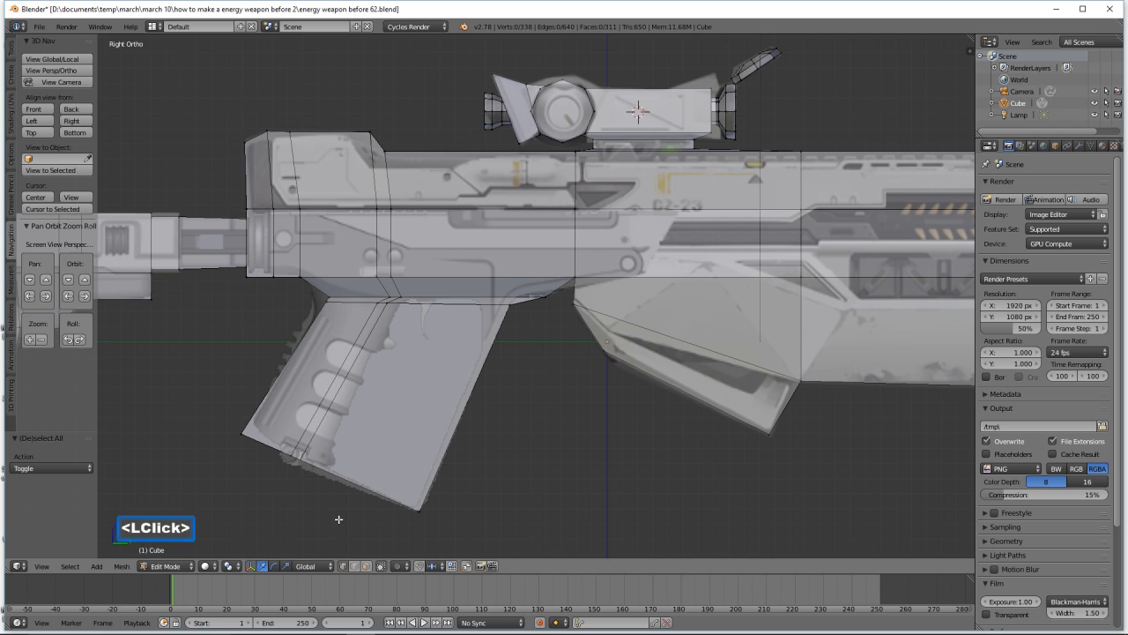
key("z")
left_click(422, 526)
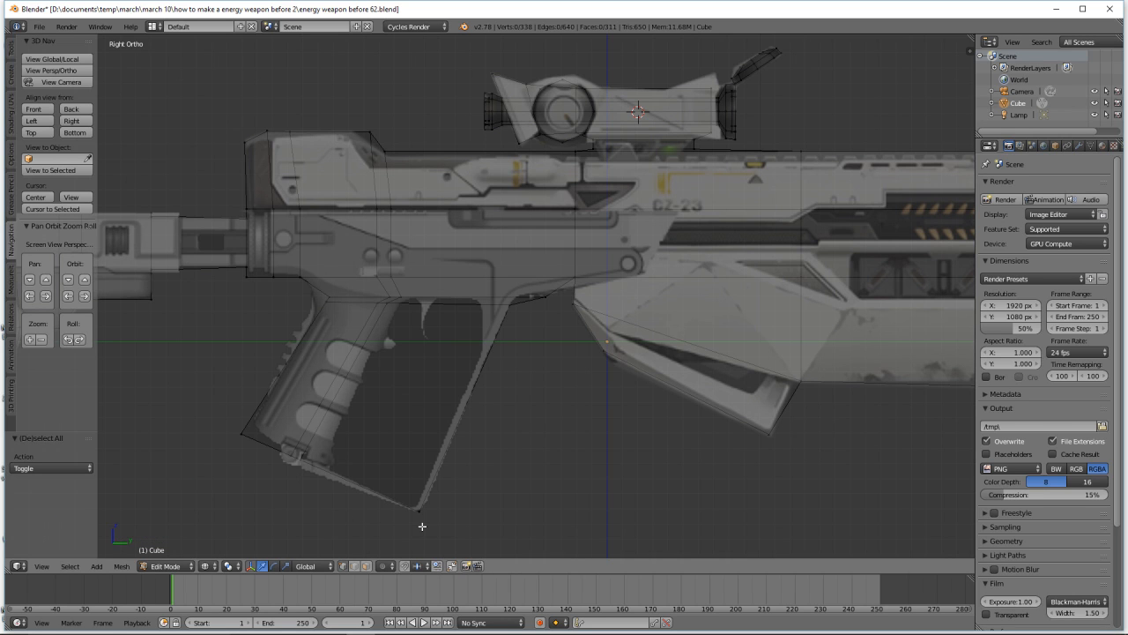
key("b")
left_click_drag(279, 441, 309, 479)
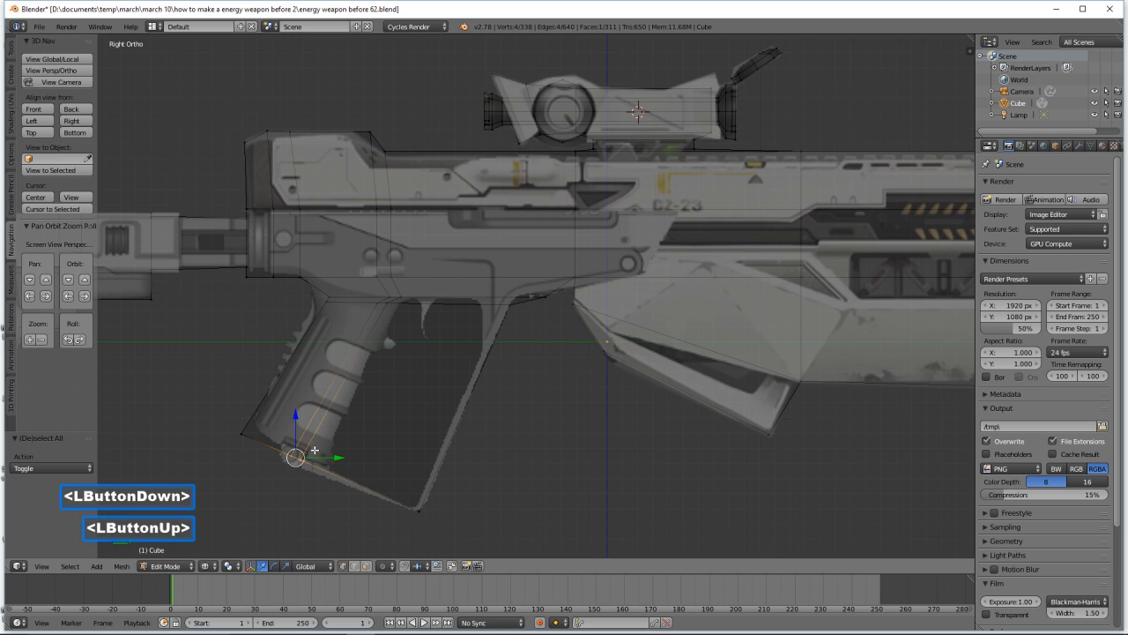
left_click_drag(295, 417, 295, 424)
left_click_drag(339, 462, 331, 463)
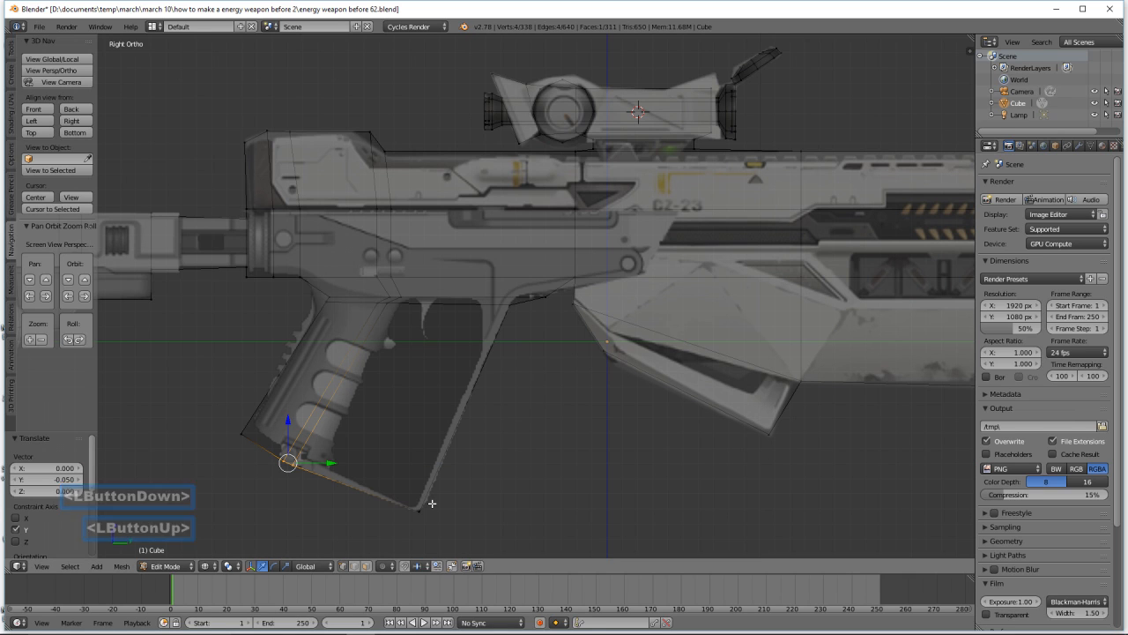
- Move the bottom front corner vertices of the grip and trigger guard block down 0.042 along Z to the reference outline
key("a")
key("b")
left_click_drag(432, 505, 421, 519)
left_click_drag(420, 519, 417, 480)
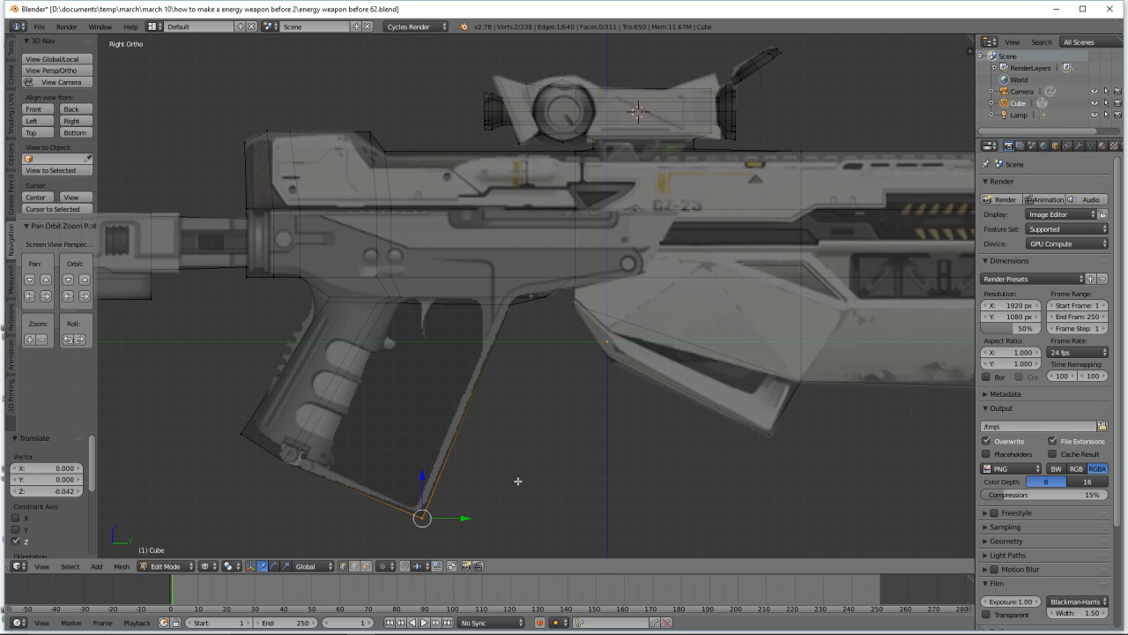
key("a")
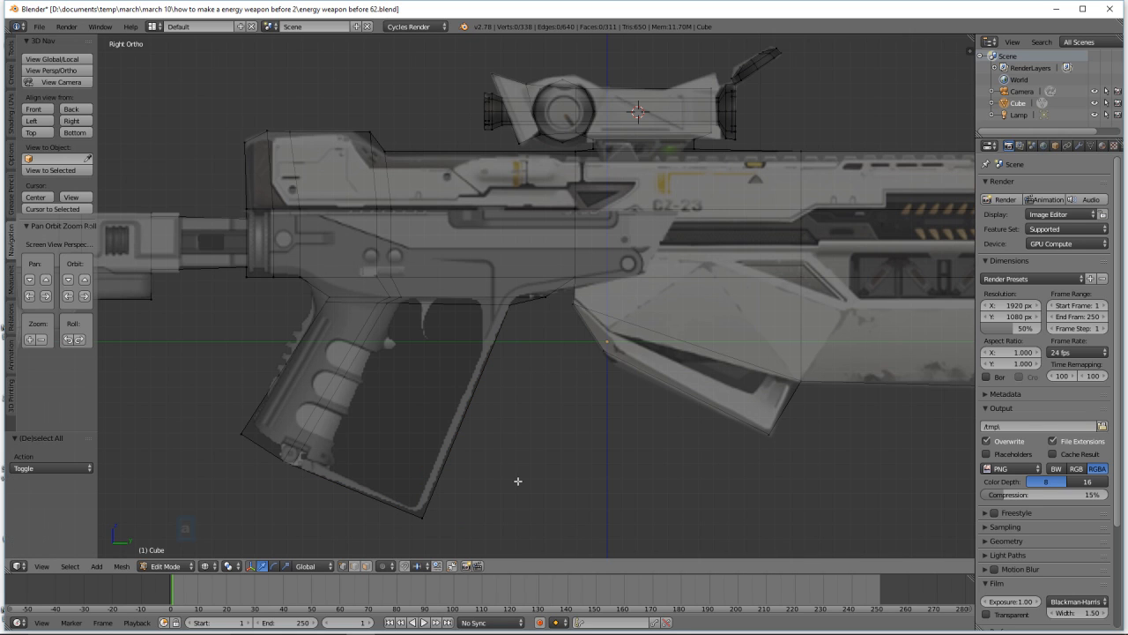
scroll(517, 481, "down", 3)
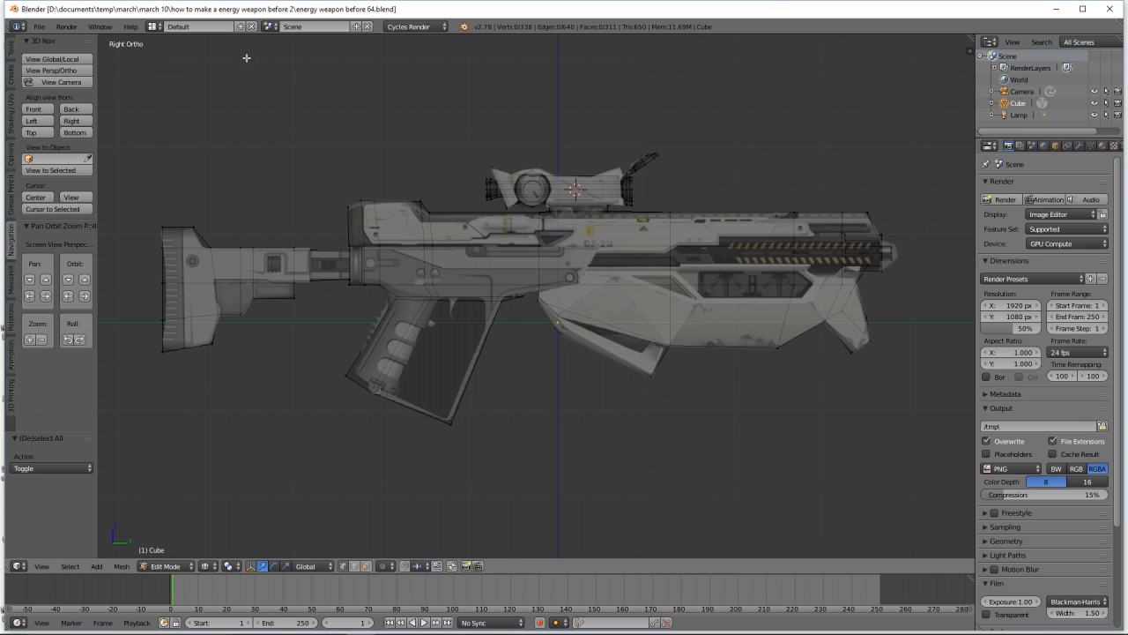
- Switch to the UV Editing screen layout and limit selection to visible geometry in the 3D view
left_click(159, 29)
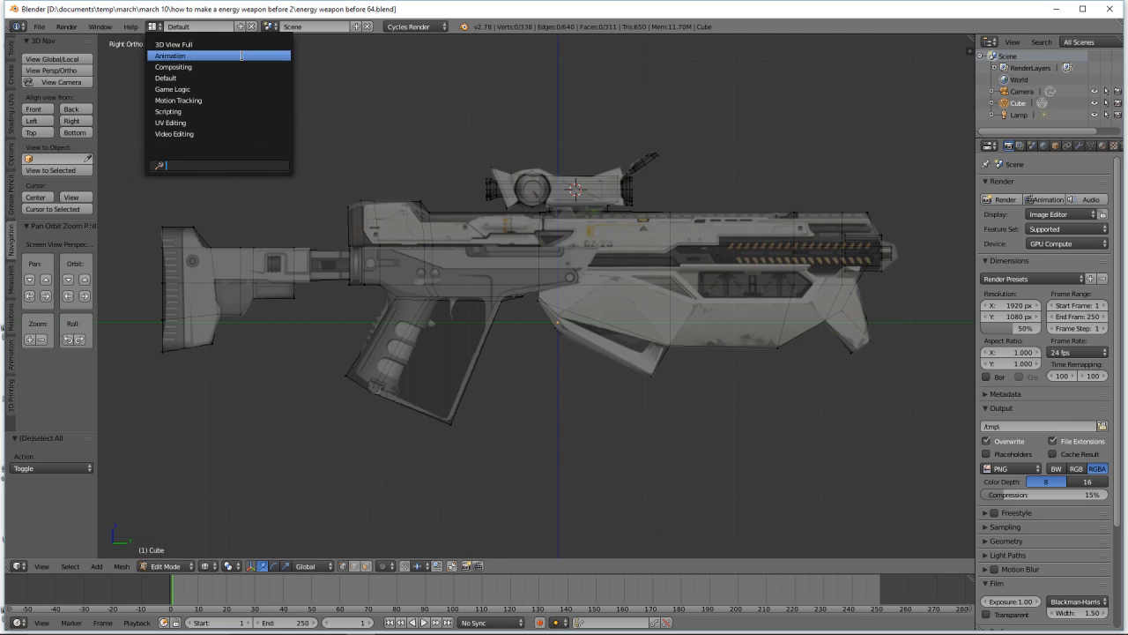
left_click(200, 123)
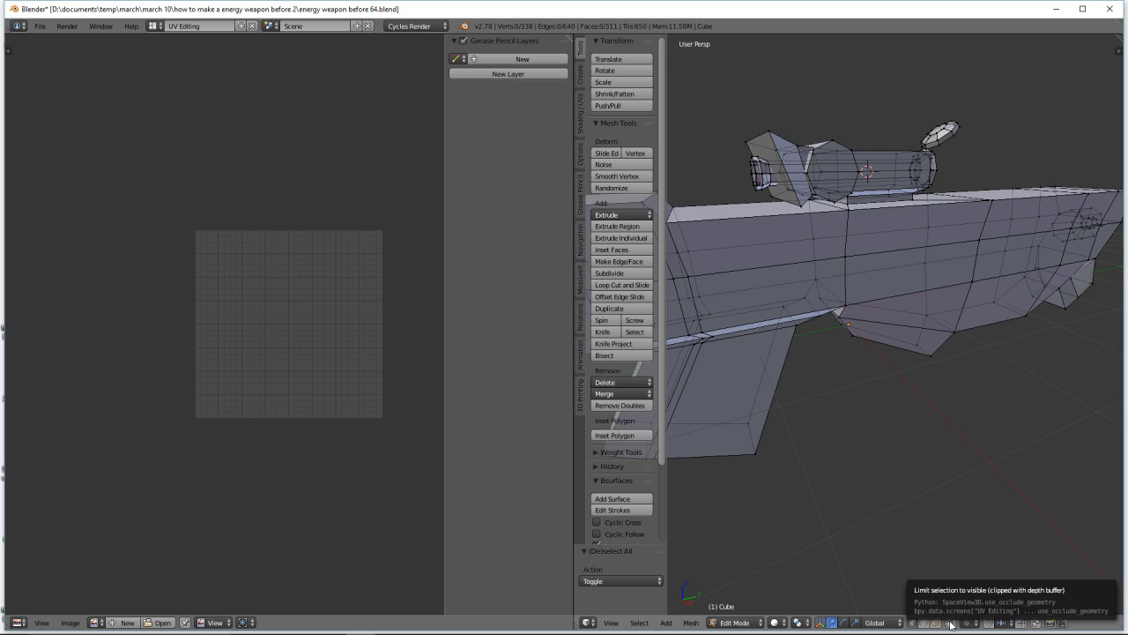
left_click(951, 624)
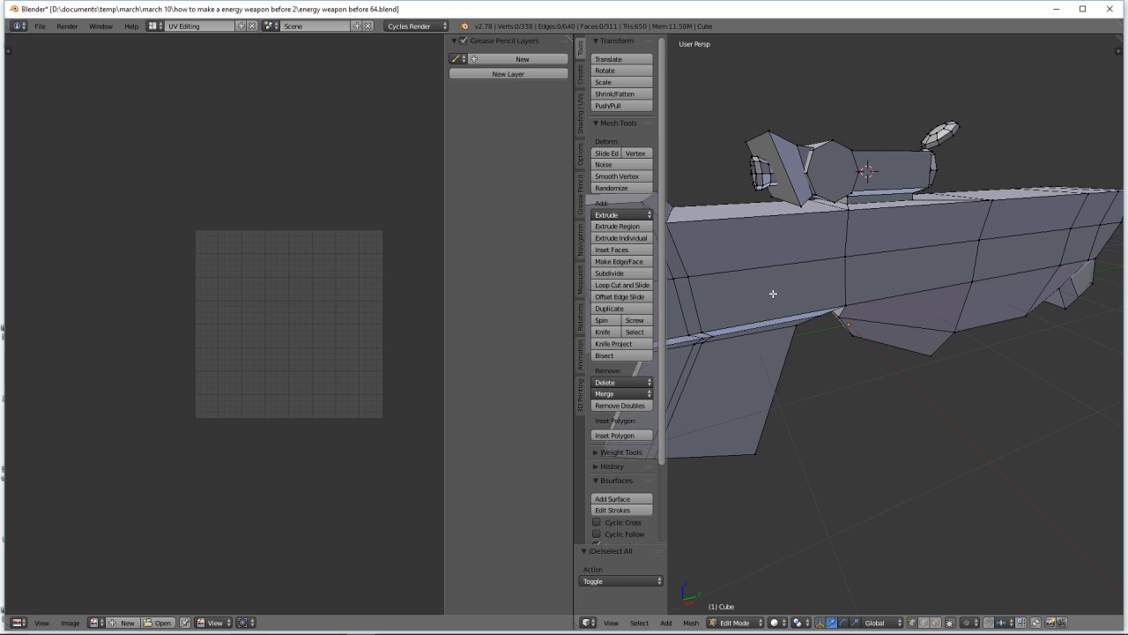
scroll(894, 397, "down", 2)
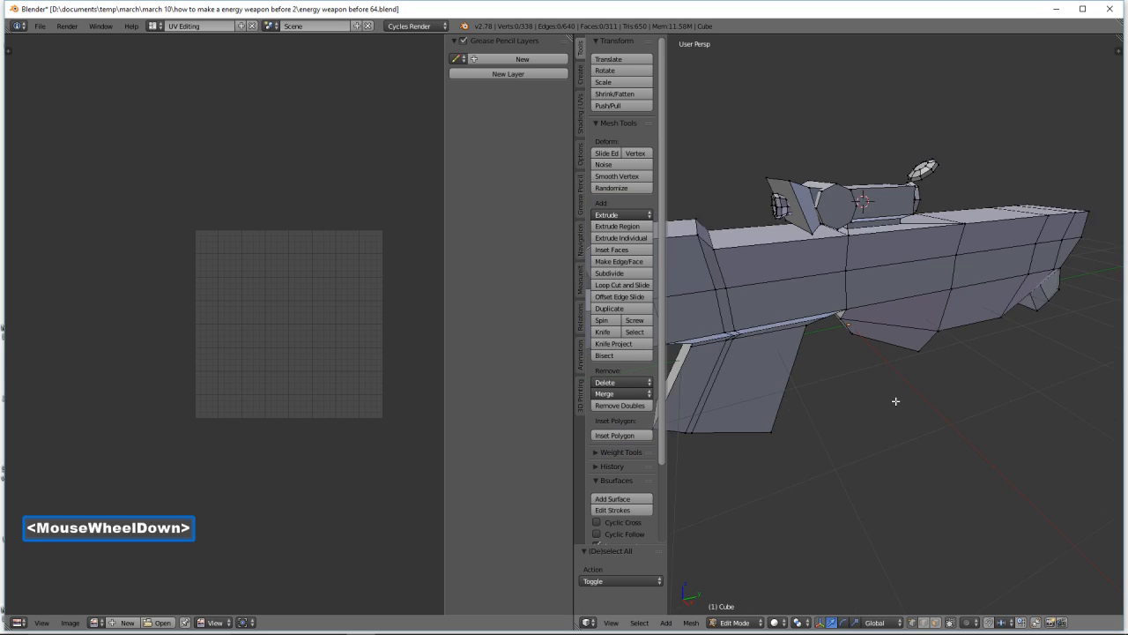
scroll(895, 401, "down", 1)
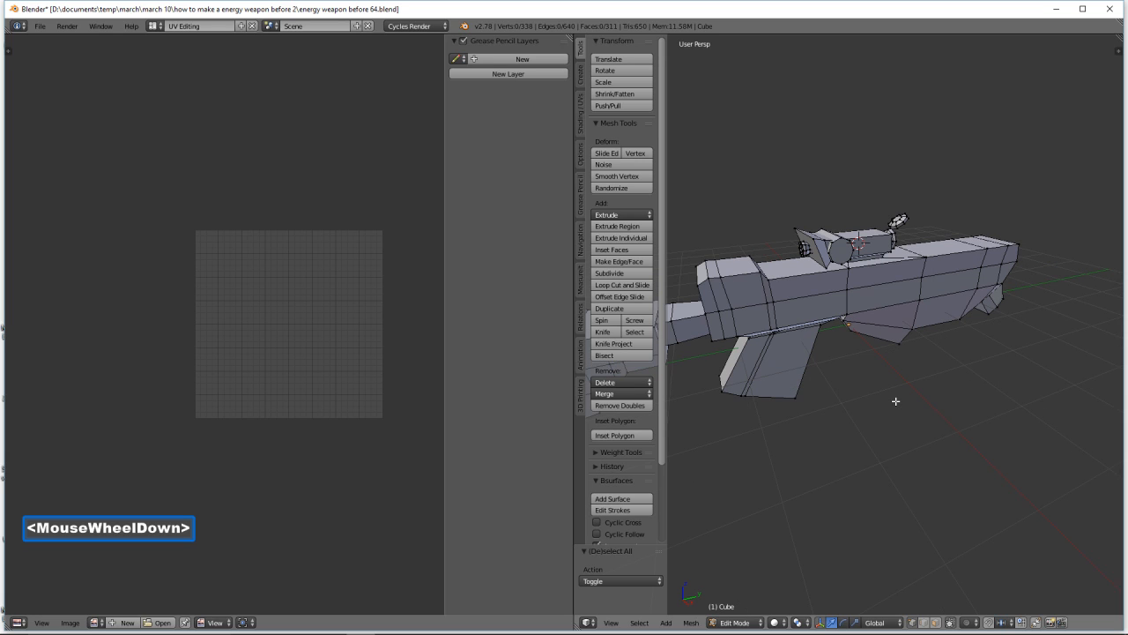
- Align the 3D view to the right side in orthographic projection with the whole weapon in frame
left_click(579, 240)
left_click(641, 120)
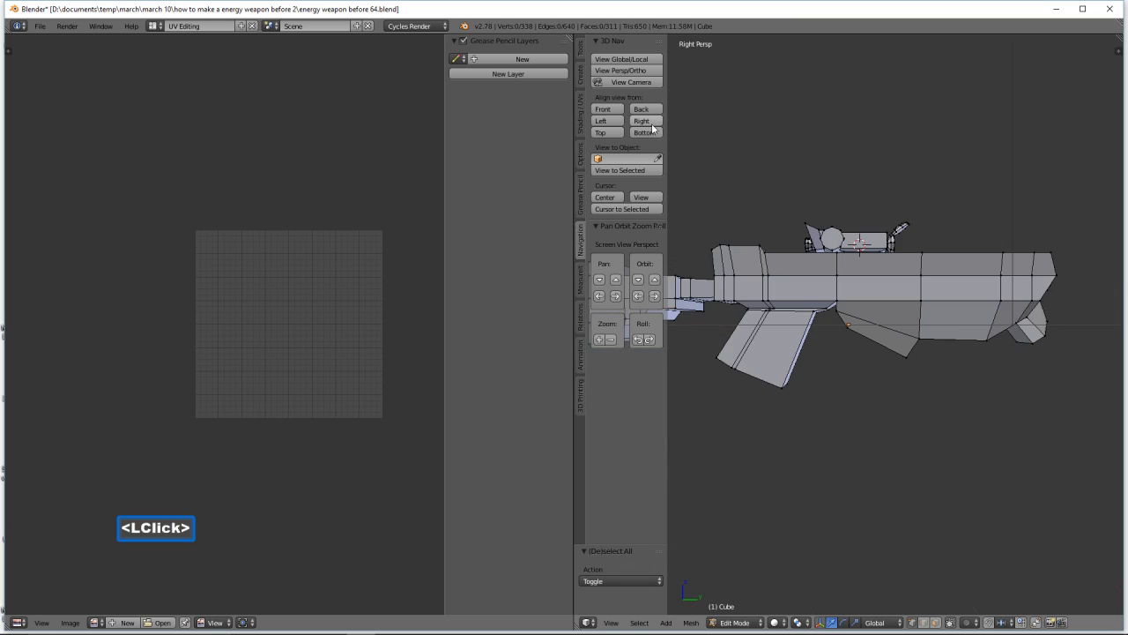
scroll(920, 361, "down", 2)
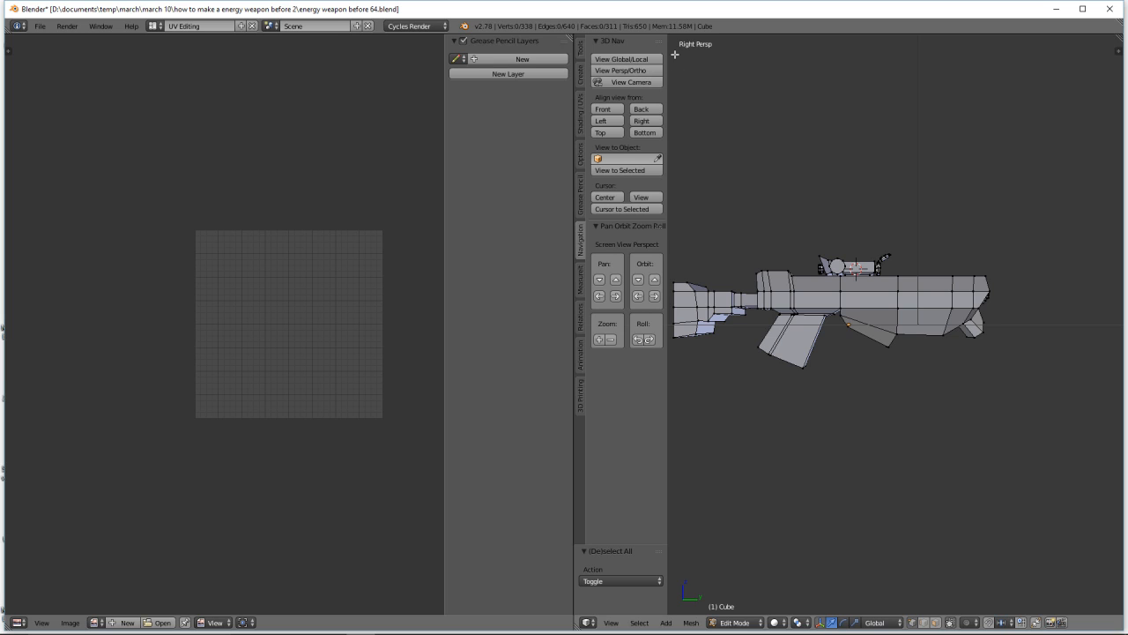
left_click(659, 73)
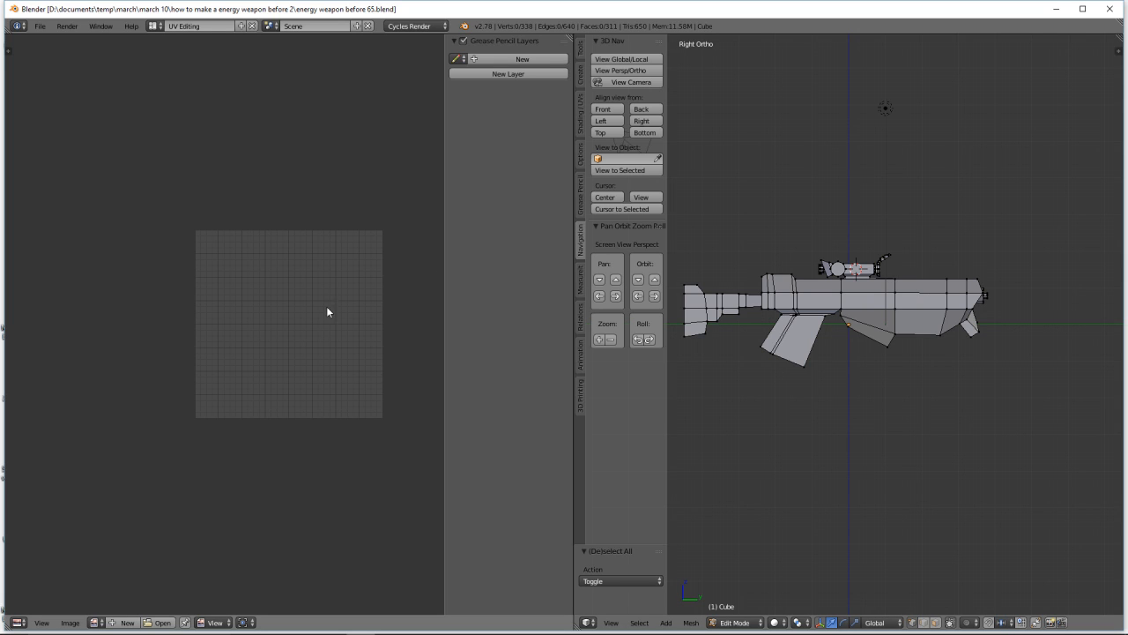
scroll(332, 357, "up", 1)
middle_click_drag(384, 352, 311, 319, "shift")
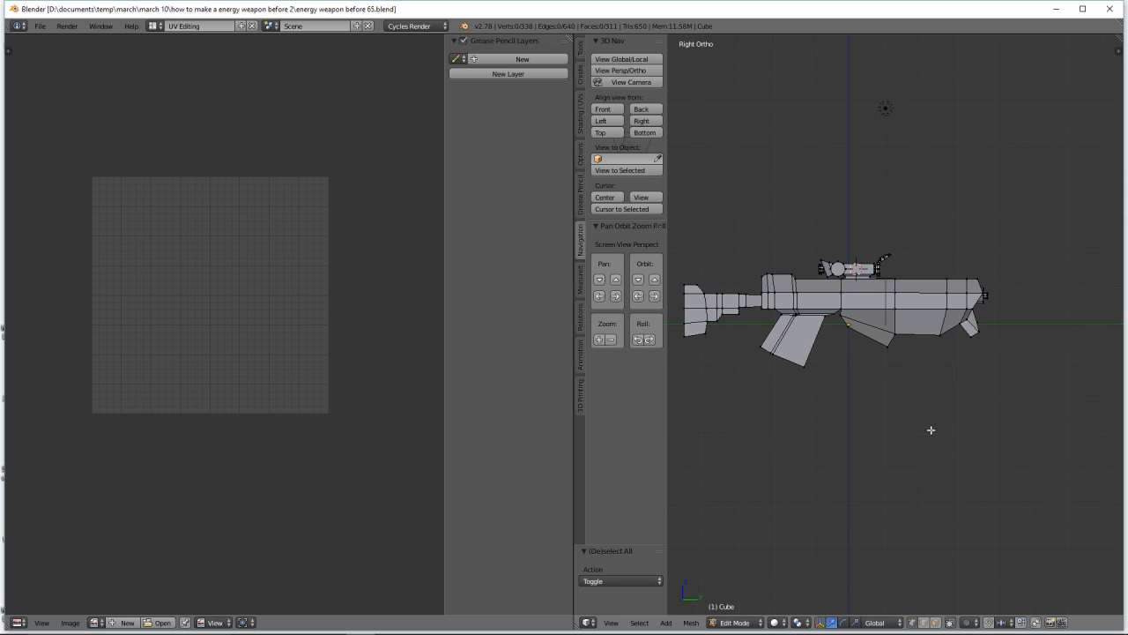
- Select the entire weapon mesh and unwrap it with Project From View from the right orthographic view
key("a")
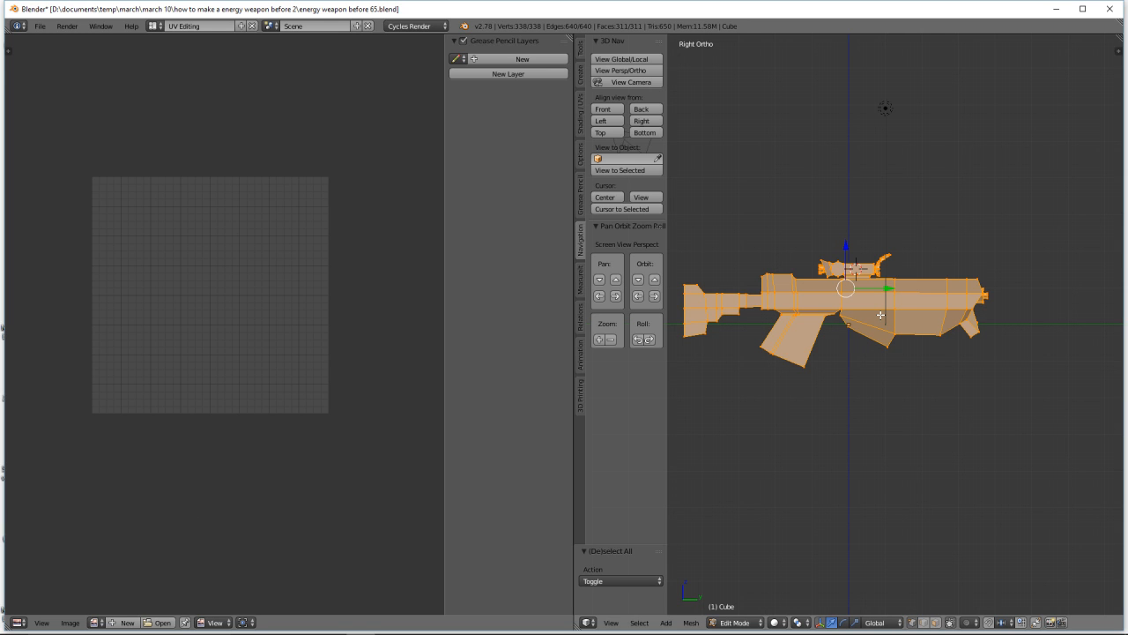
middle_click_drag(822, 402, 855, 428)
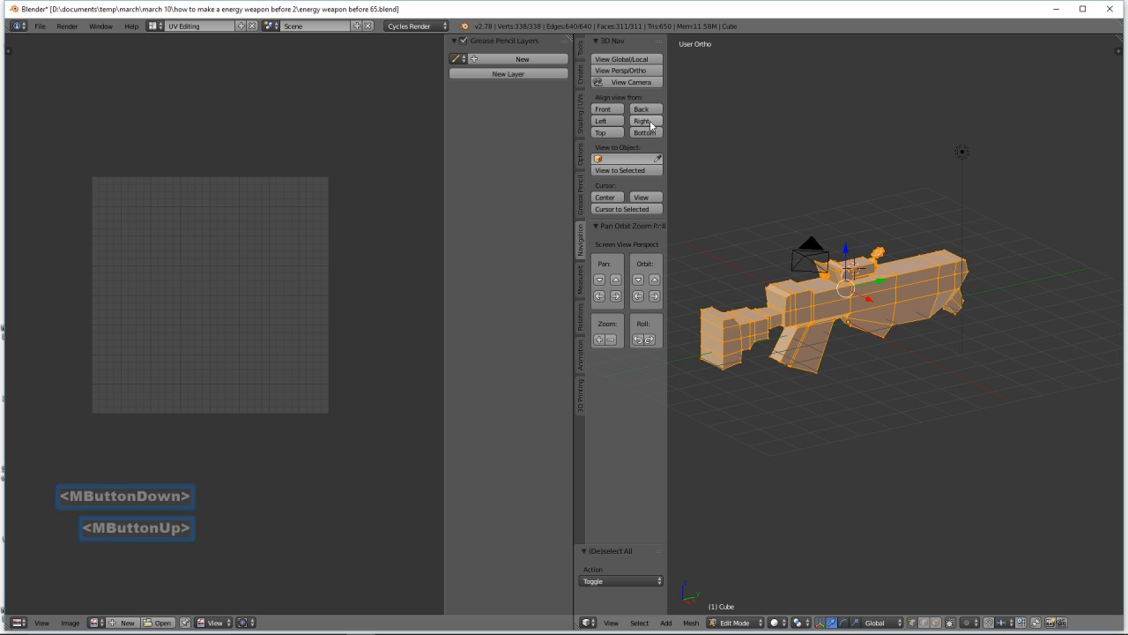
left_click(653, 123)
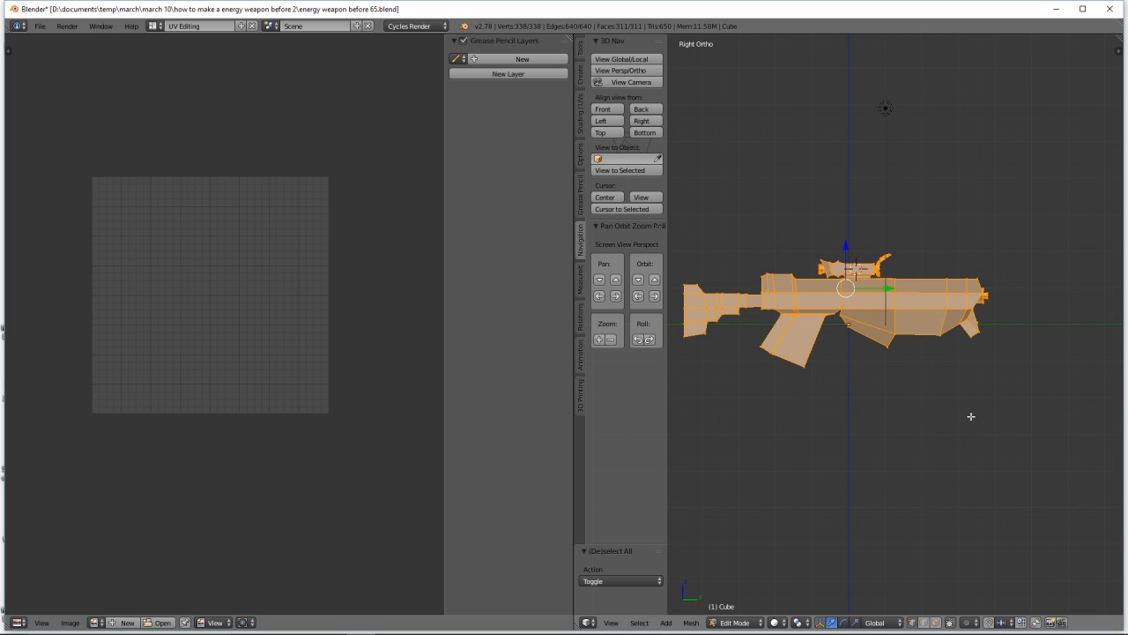
key("u")
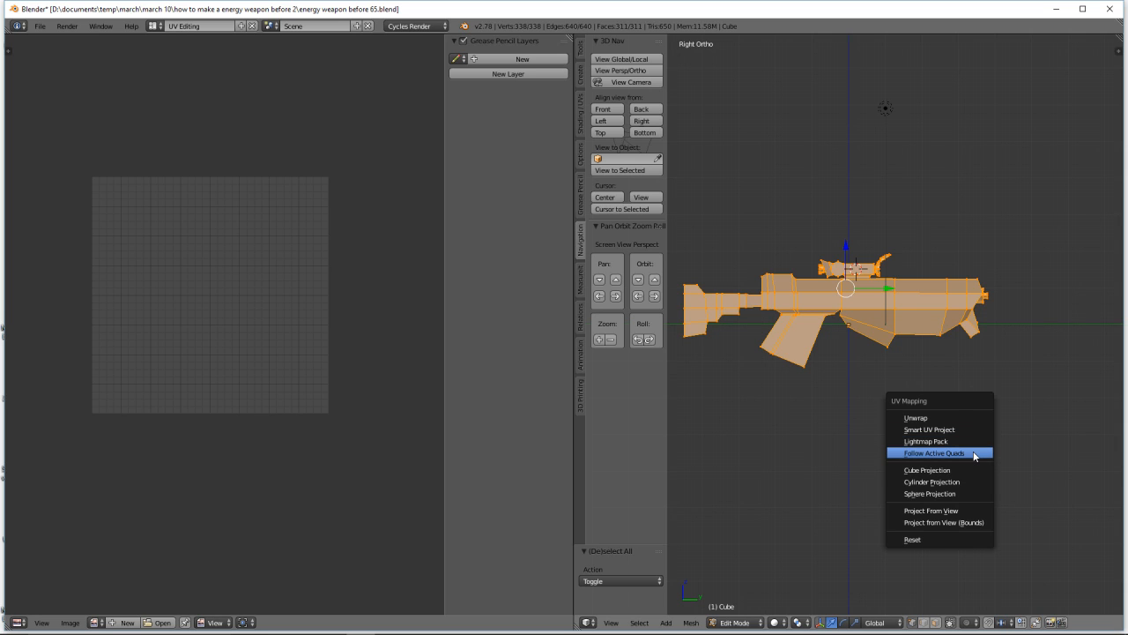
left_click(973, 511)
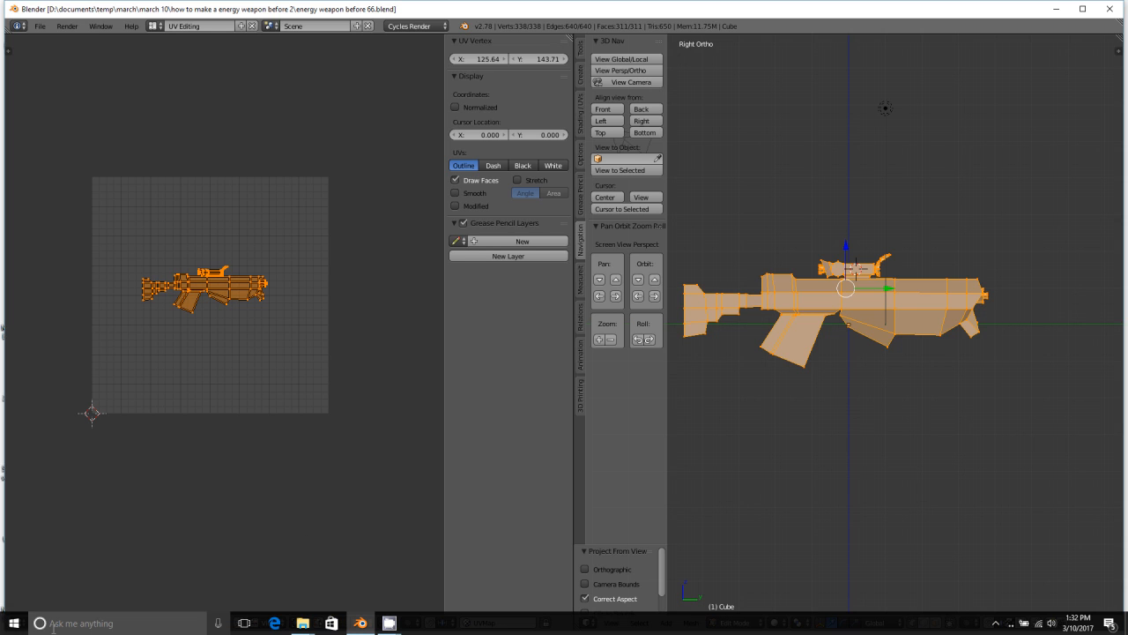
- Switch to GIMP by launching it from the system and maximize its window
left_click(14, 626)
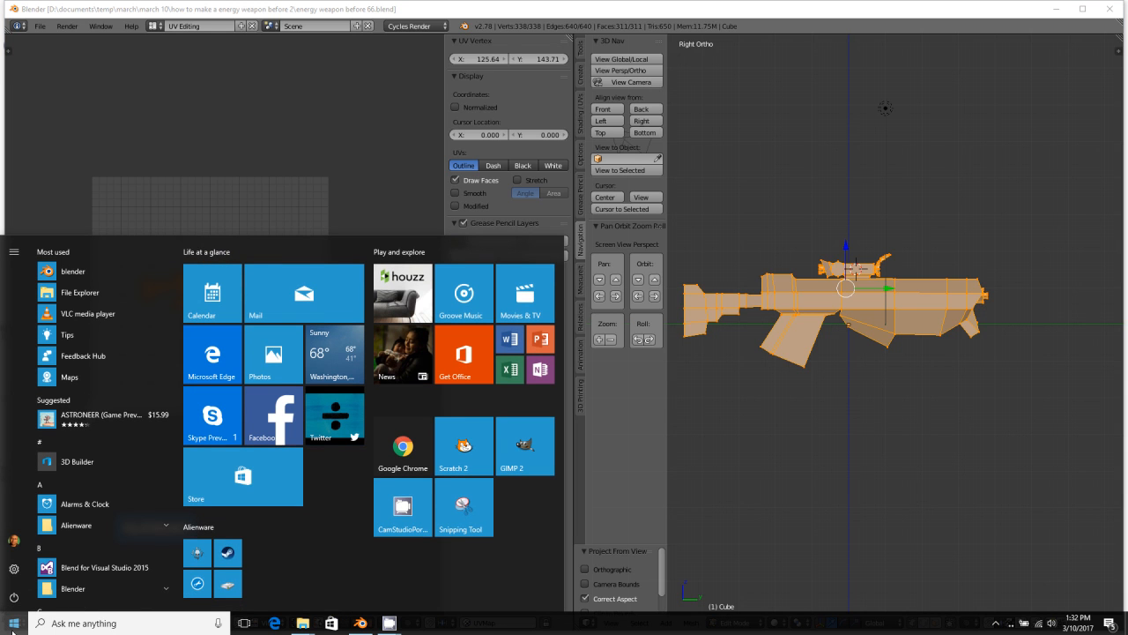
left_click(543, 459)
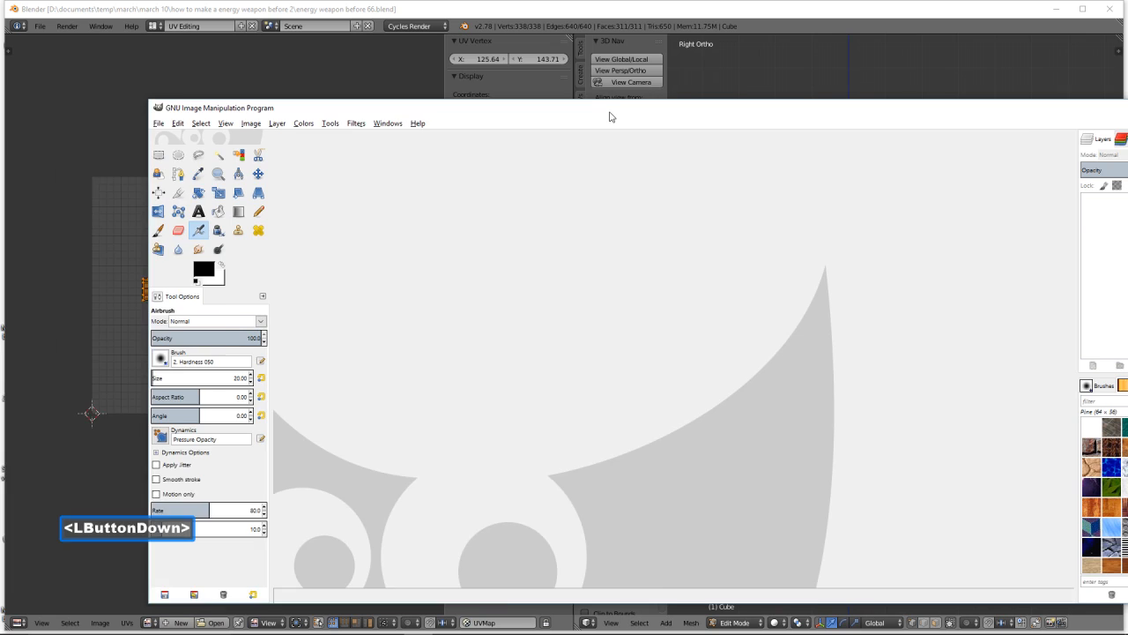
left_click_drag(607, 113, 415, 108)
left_click(1019, 102)
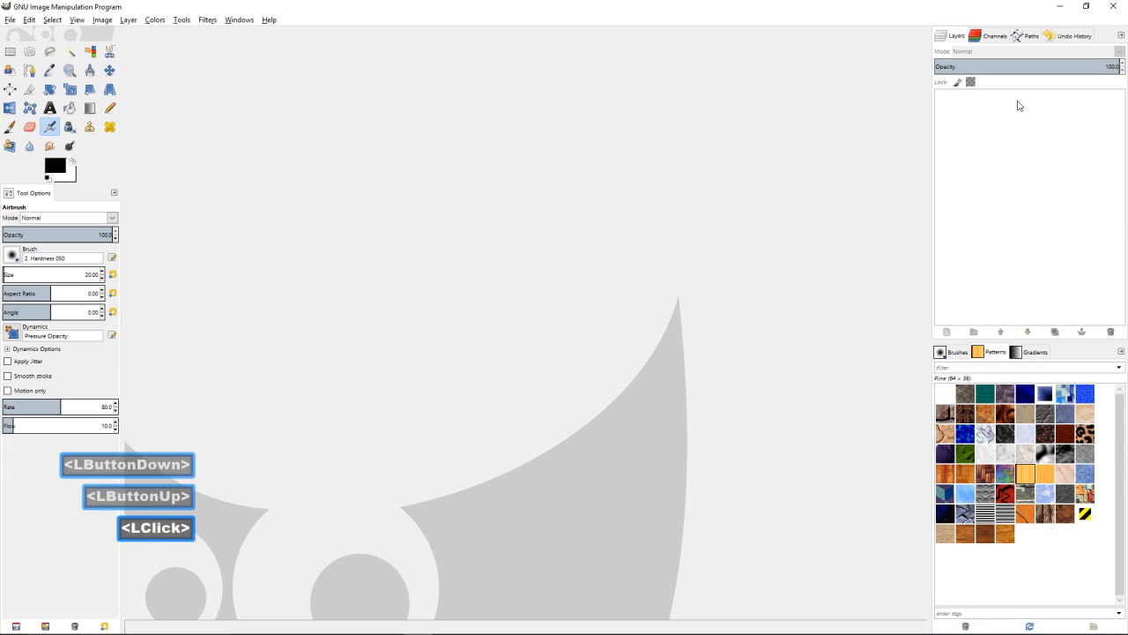
- Start opening an image and browse on the DATA (D:) drive to documents, temp, march, march 10
left_click(11, 19)
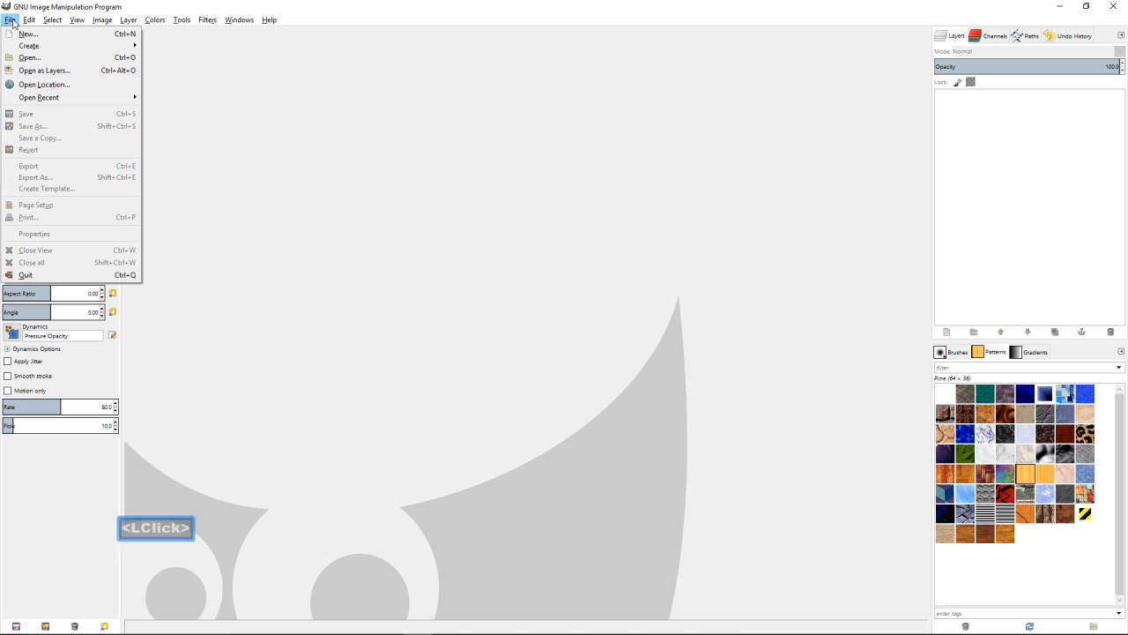
left_click(53, 58)
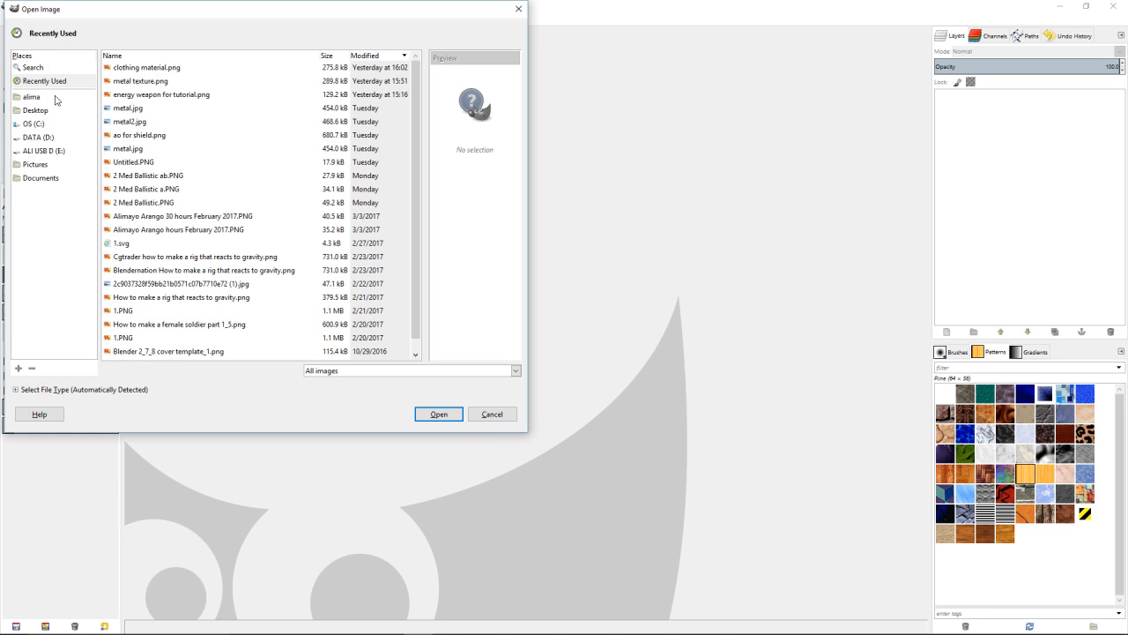
left_click(53, 138)
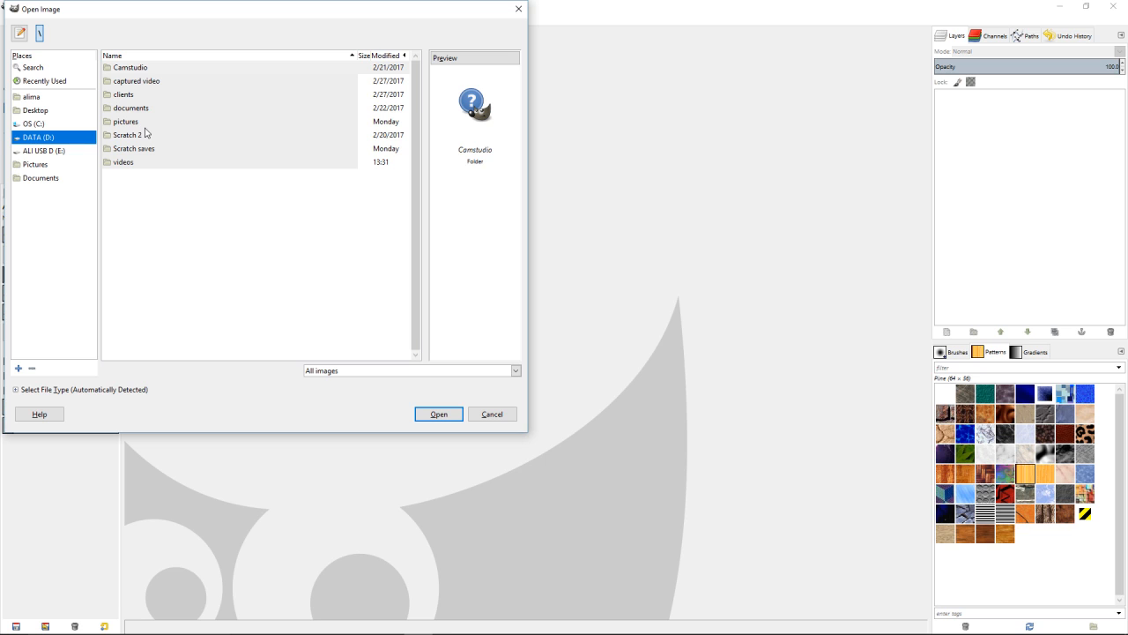
left_click(164, 108)
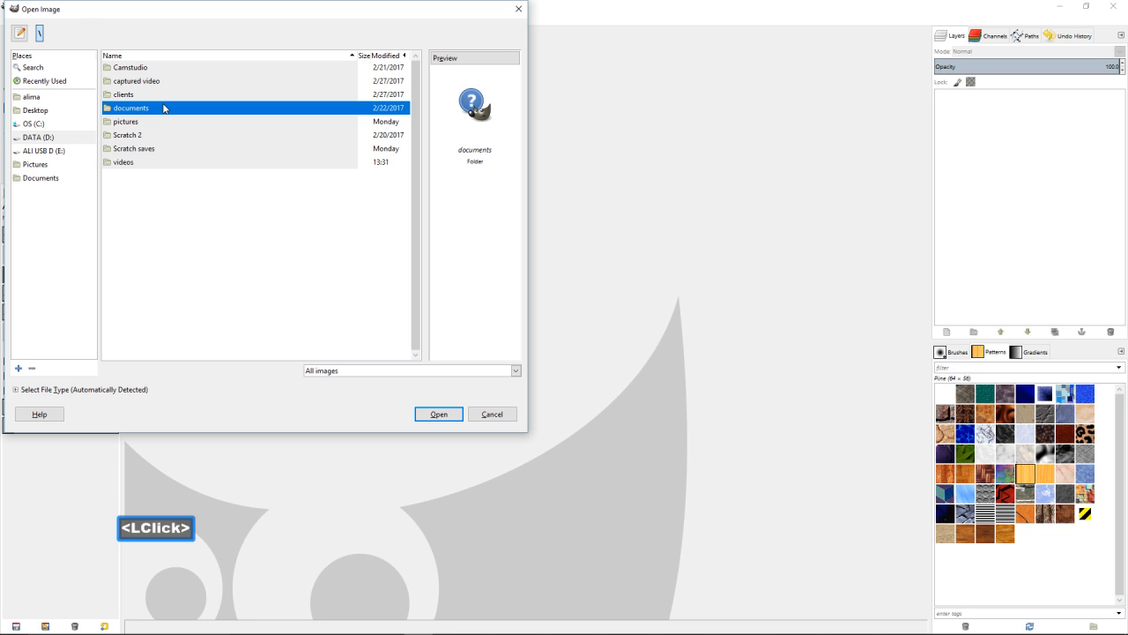
double_click(164, 107)
double_click(152, 129)
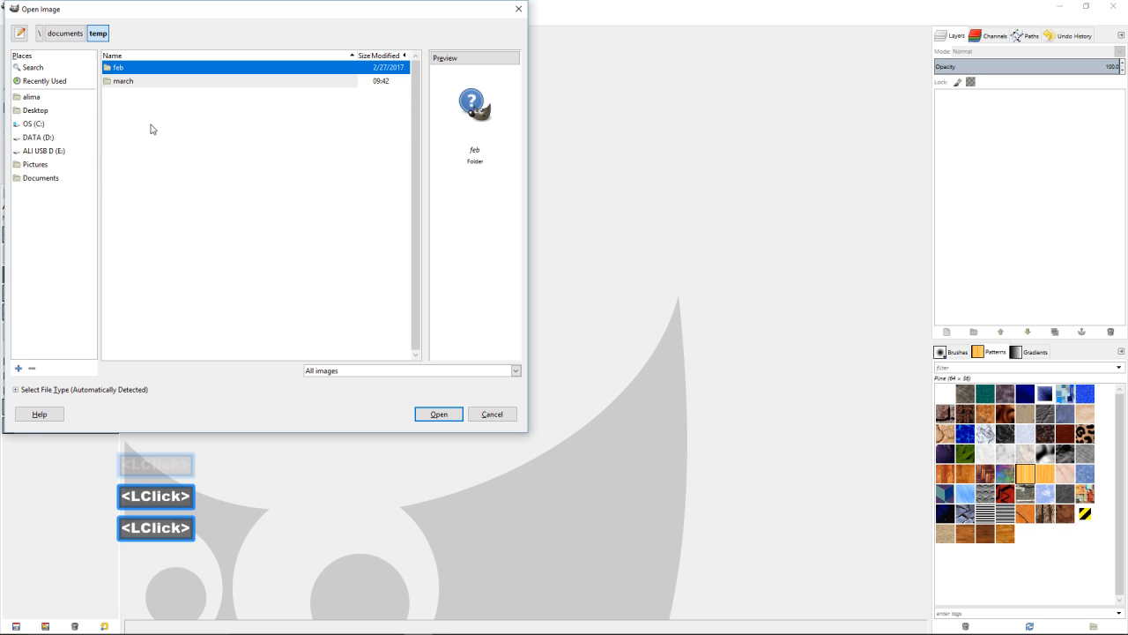
double_click(161, 83)
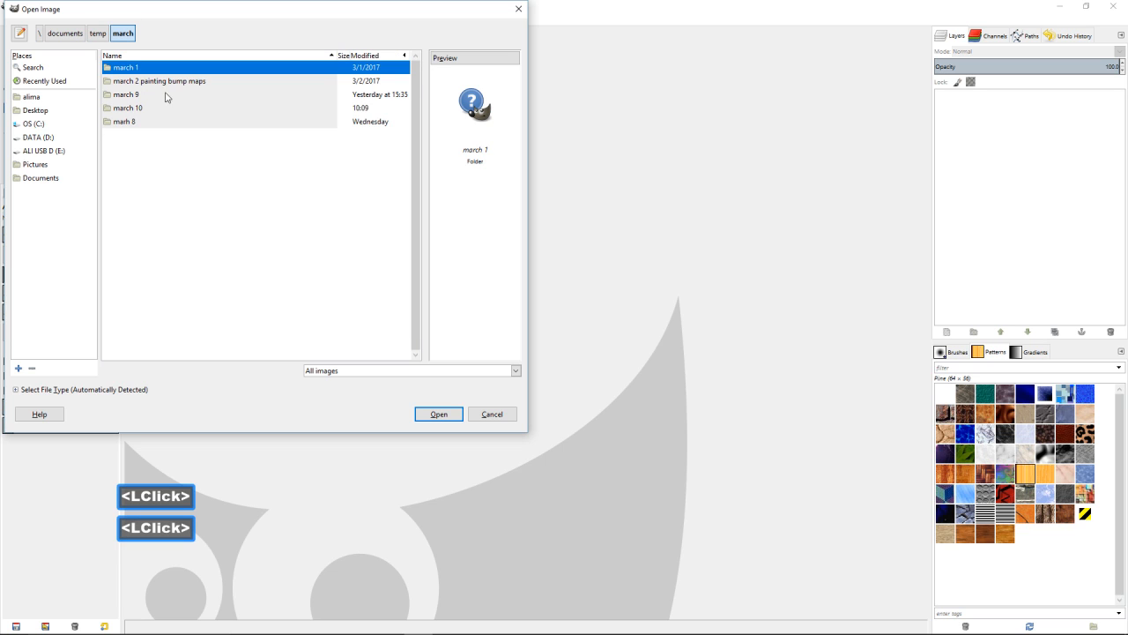
double_click(169, 109)
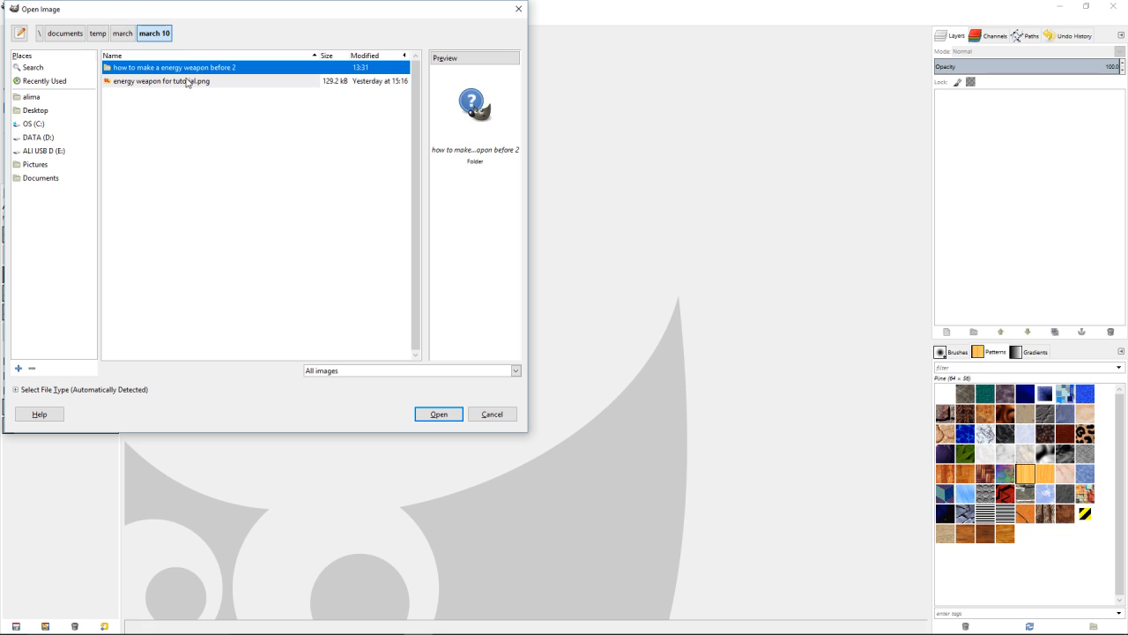
- Open the reference image energy weapon for tutorial.png from the march 10 folder
left_click(188, 82)
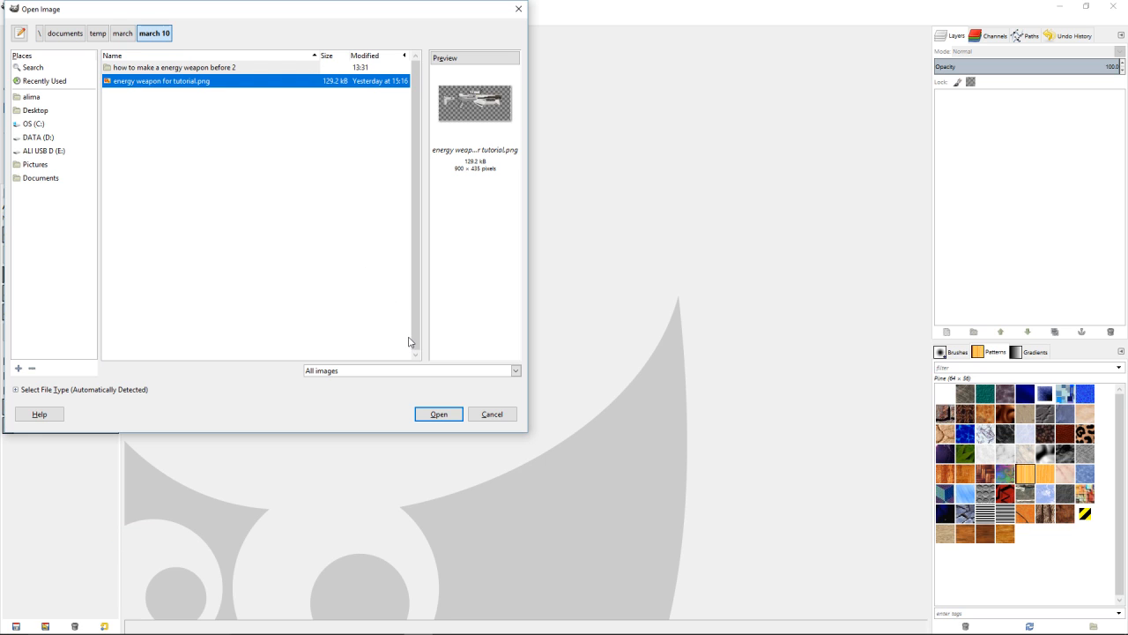
left_click(456, 419)
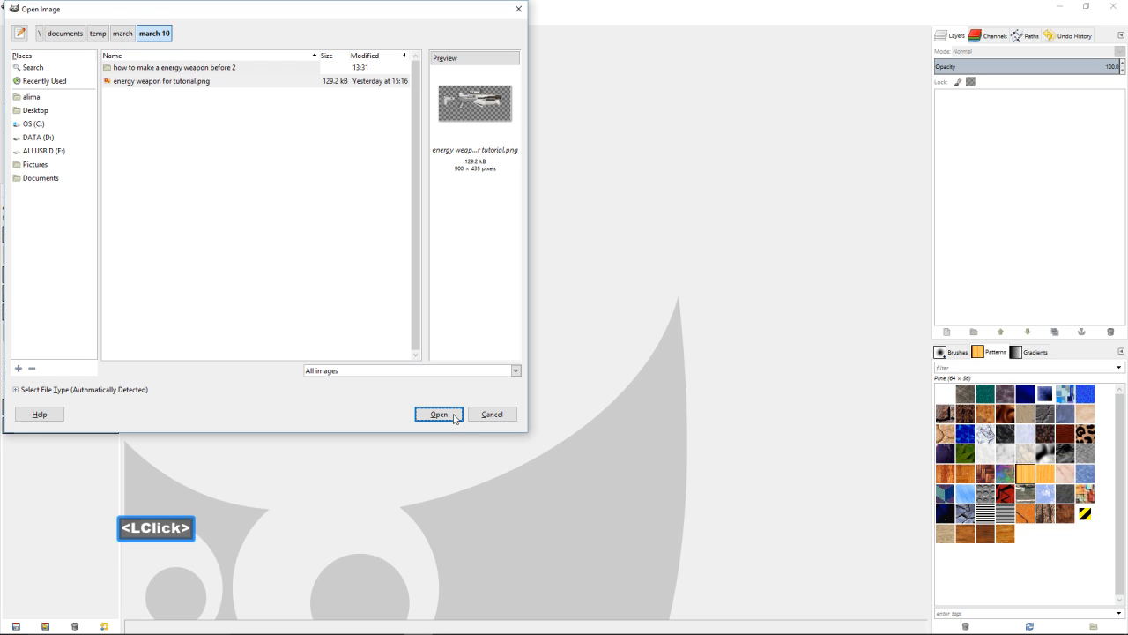
left_click(456, 419)
left_click(455, 418)
left_click(455, 418)
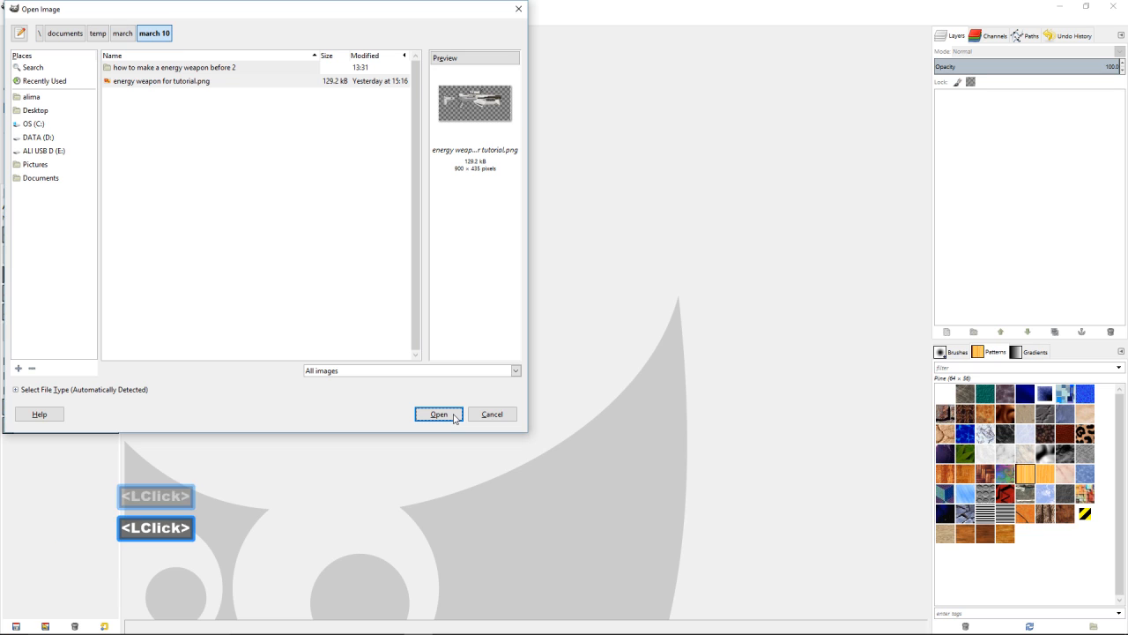
key("Return")
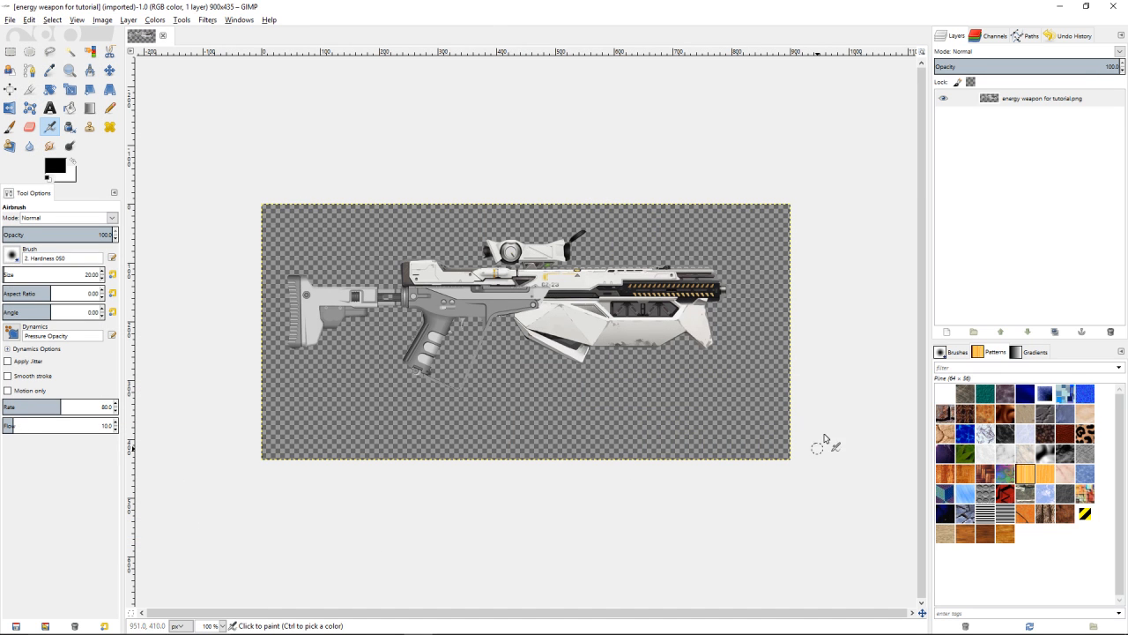
- Check the UV layout in Blender, return to GIMP and create a new 1024 × 1024 px image
mouse_move(433, 626)
left_click(361, 623)
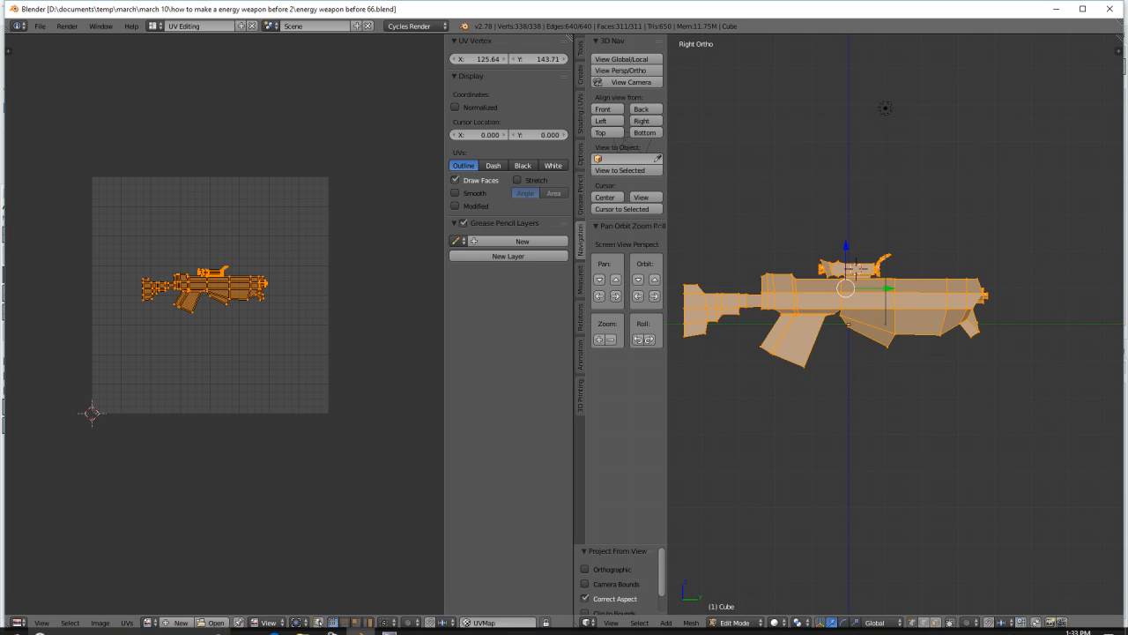
left_click(427, 626)
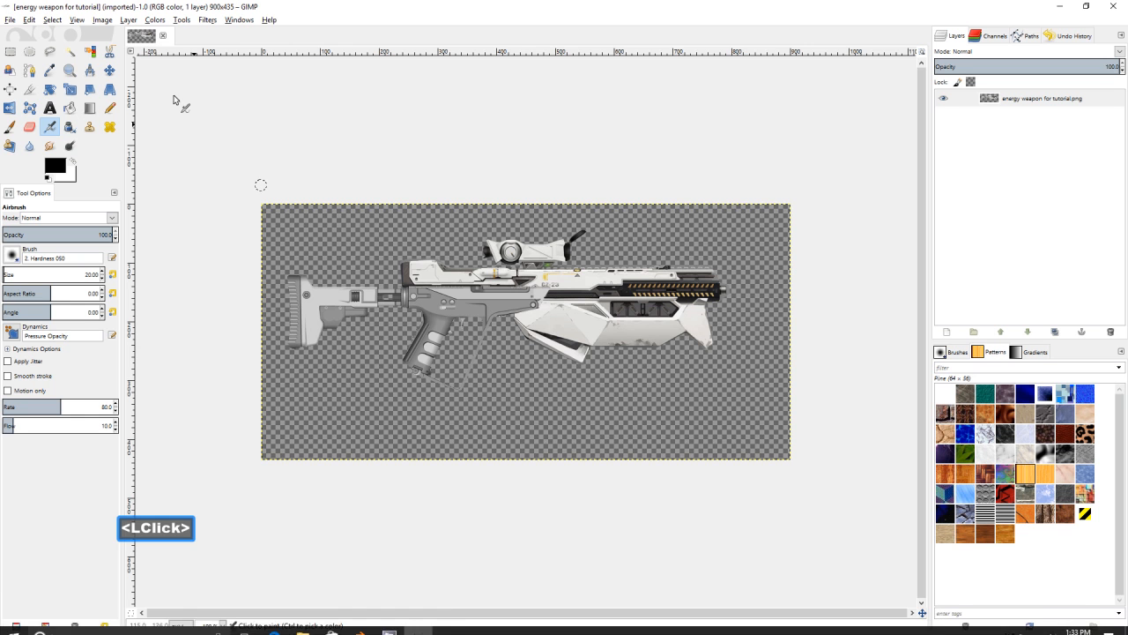
left_click(9, 20)
left_click(24, 33)
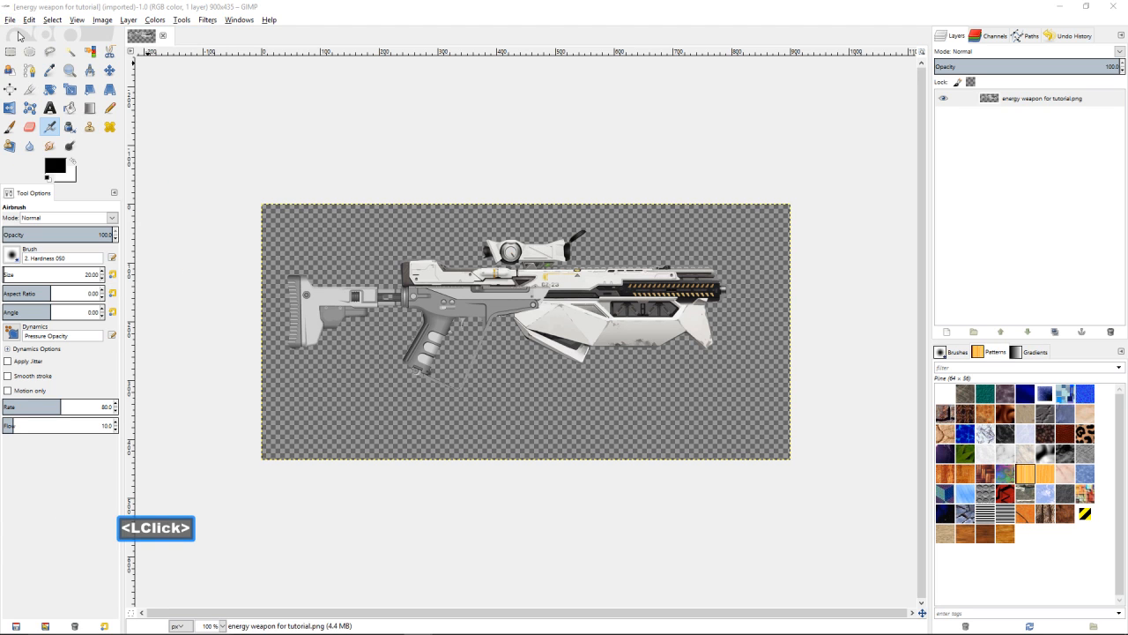
left_click_drag(1127, 176, 611, 82)
double_click(554, 135)
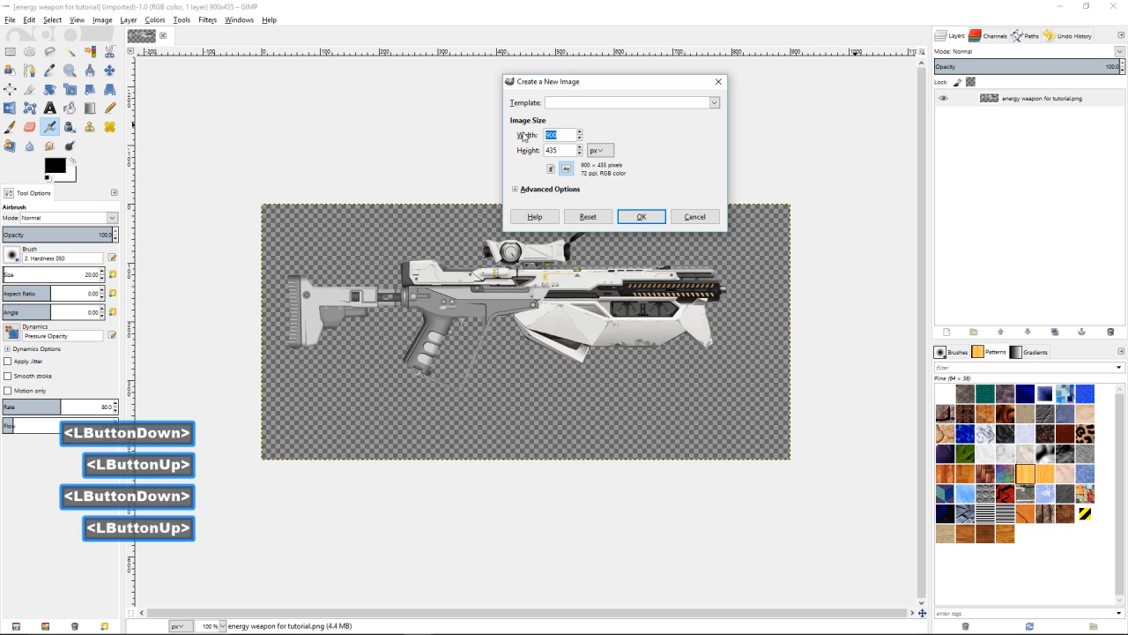
type("1024")
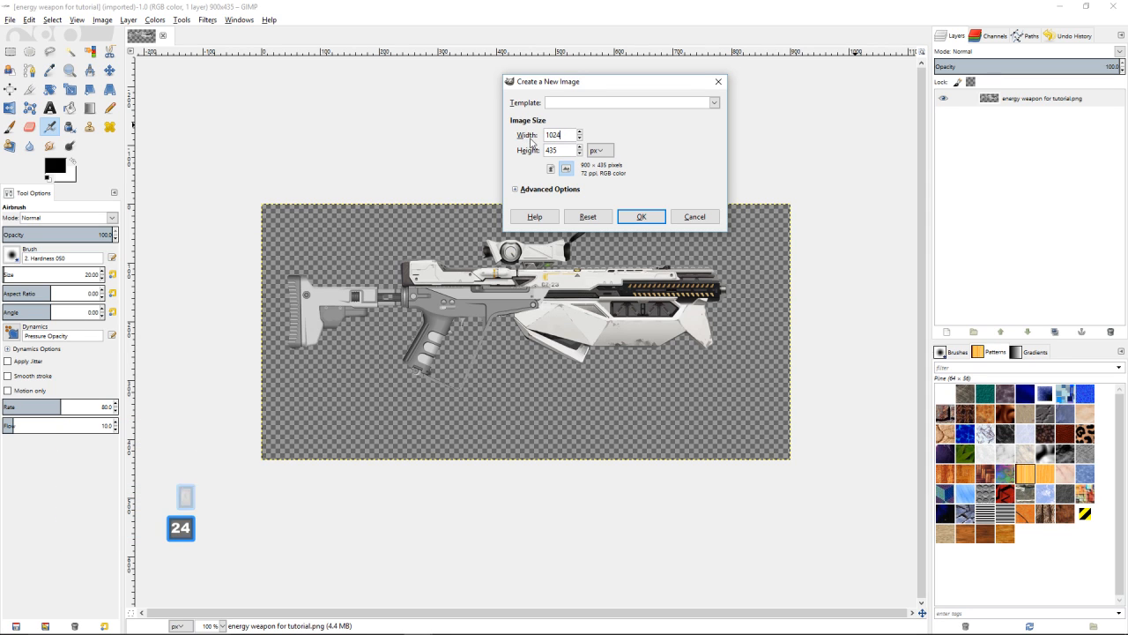
double_click(548, 149)
type("1")
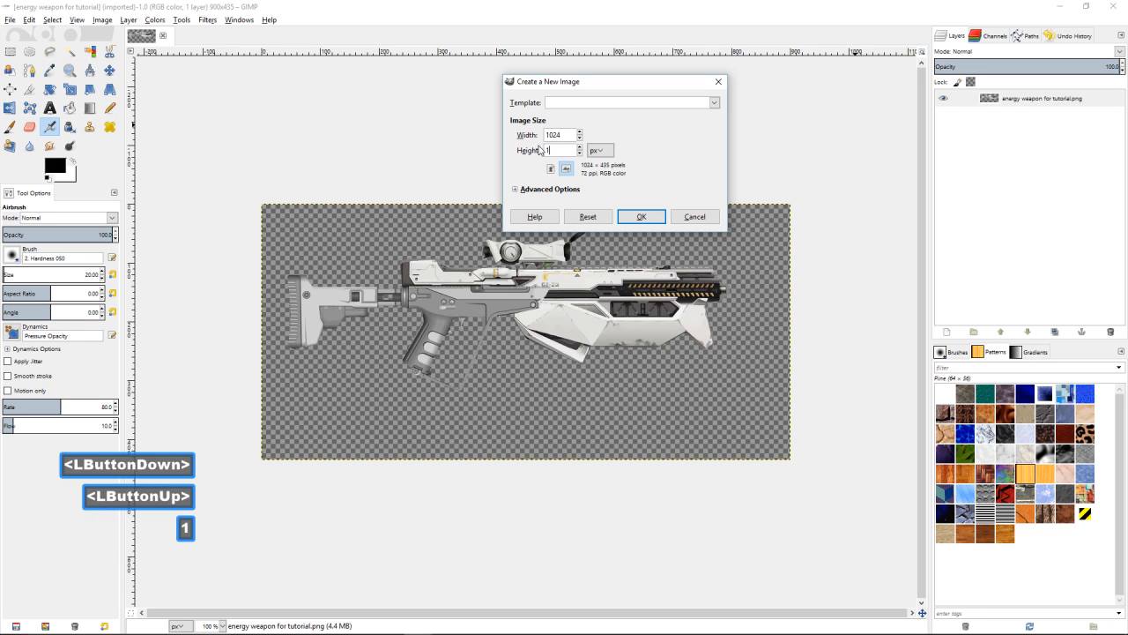
type("024")
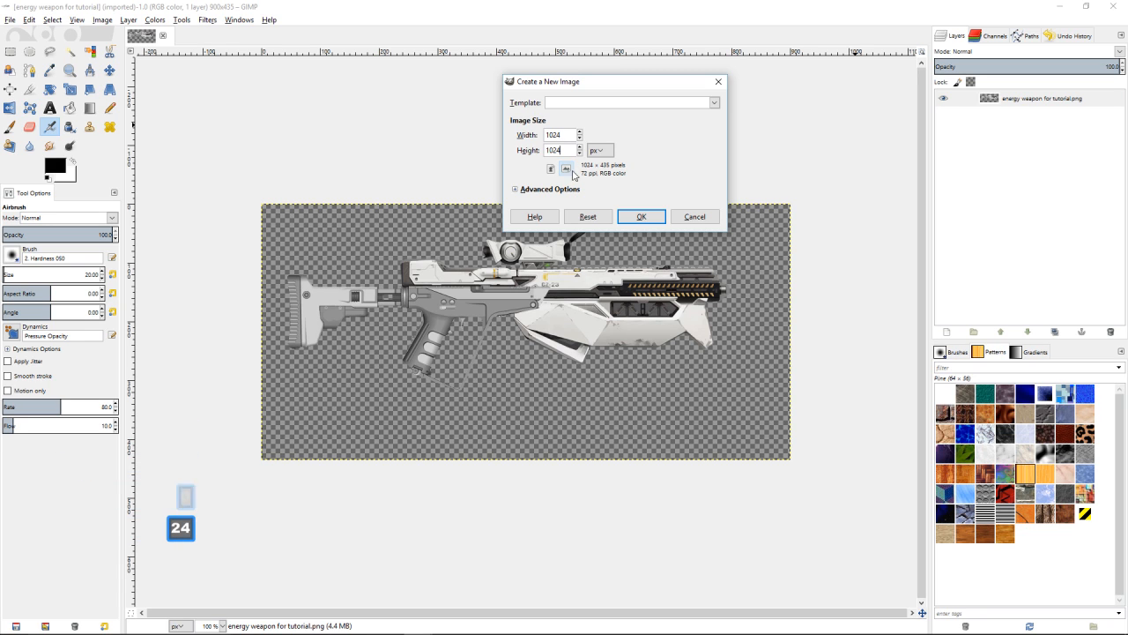
left_click(660, 214)
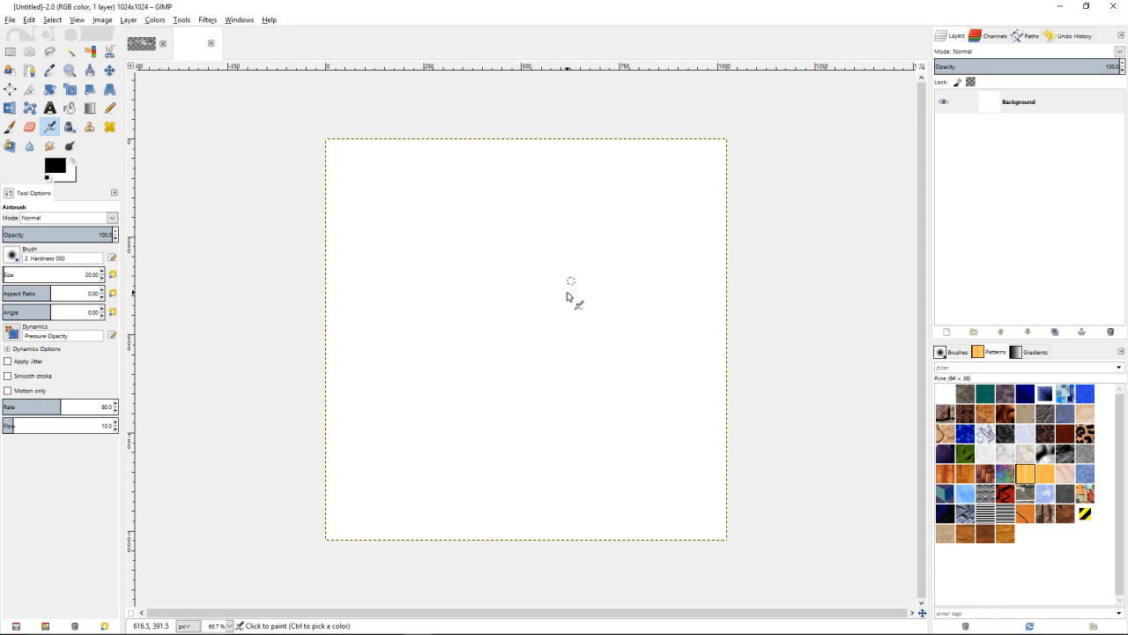
- Add a transparent 1024 × 1024 px layer to the new image and hide the Background layer
left_click(949, 332)
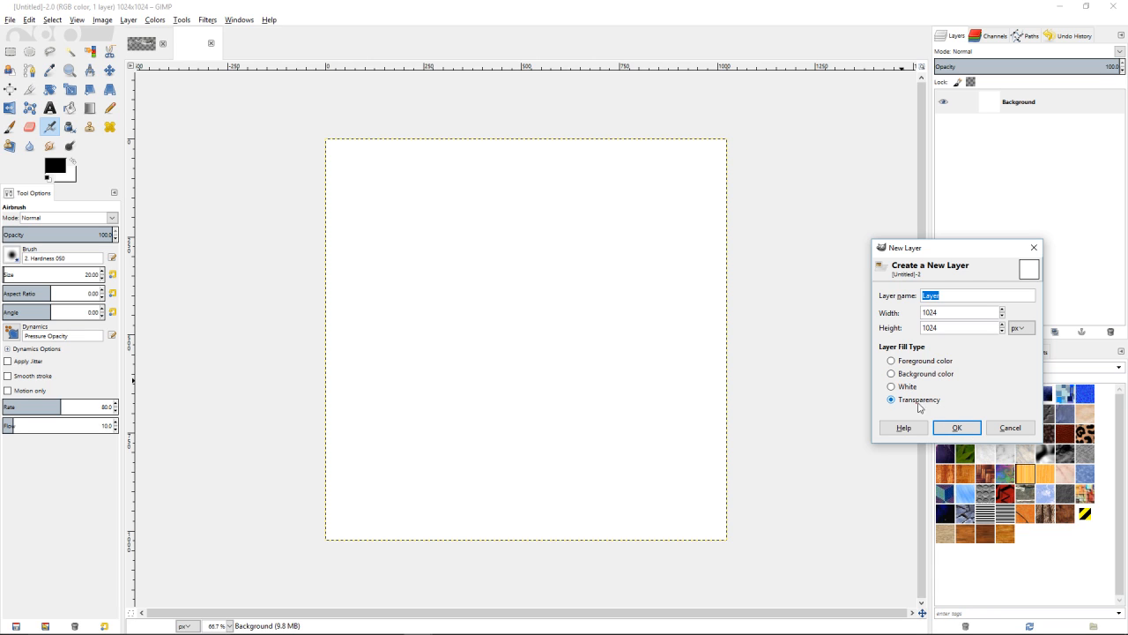
left_click(975, 432)
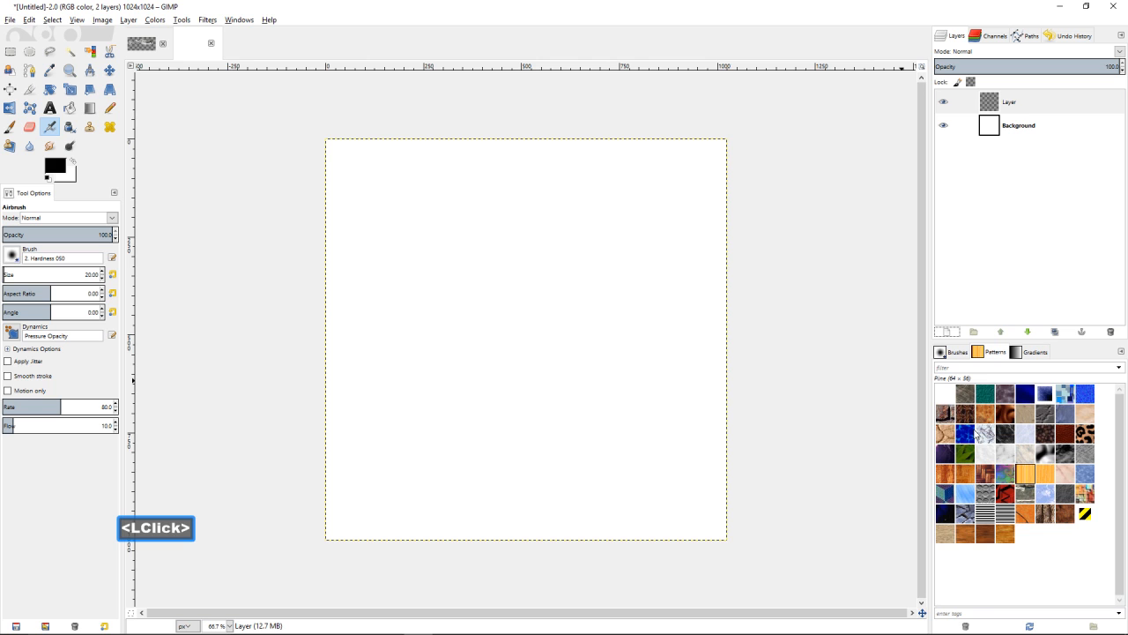
left_click(943, 126)
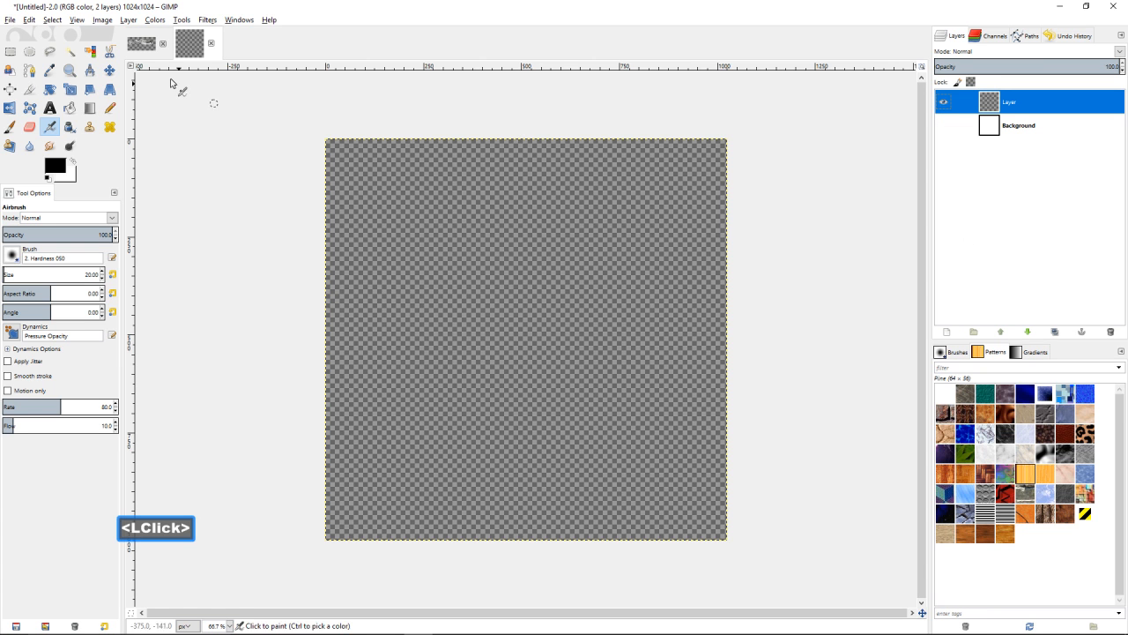
- Copy the weapon picture layer from the energy weapon for tutorial image to the clipboard
left_click(147, 49)
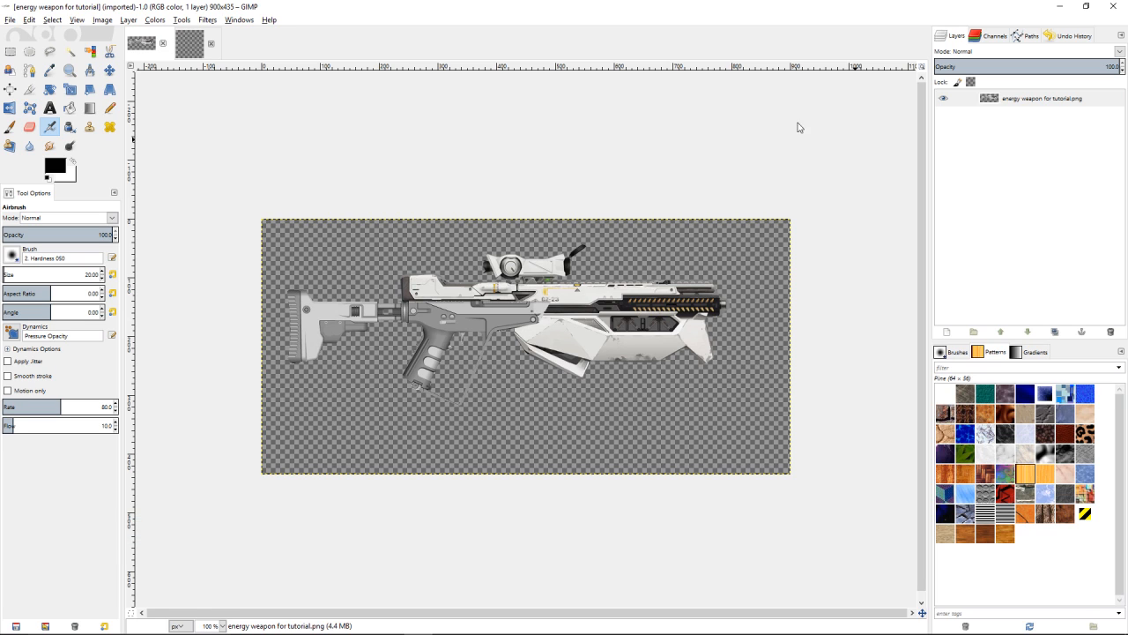
left_click(1033, 99)
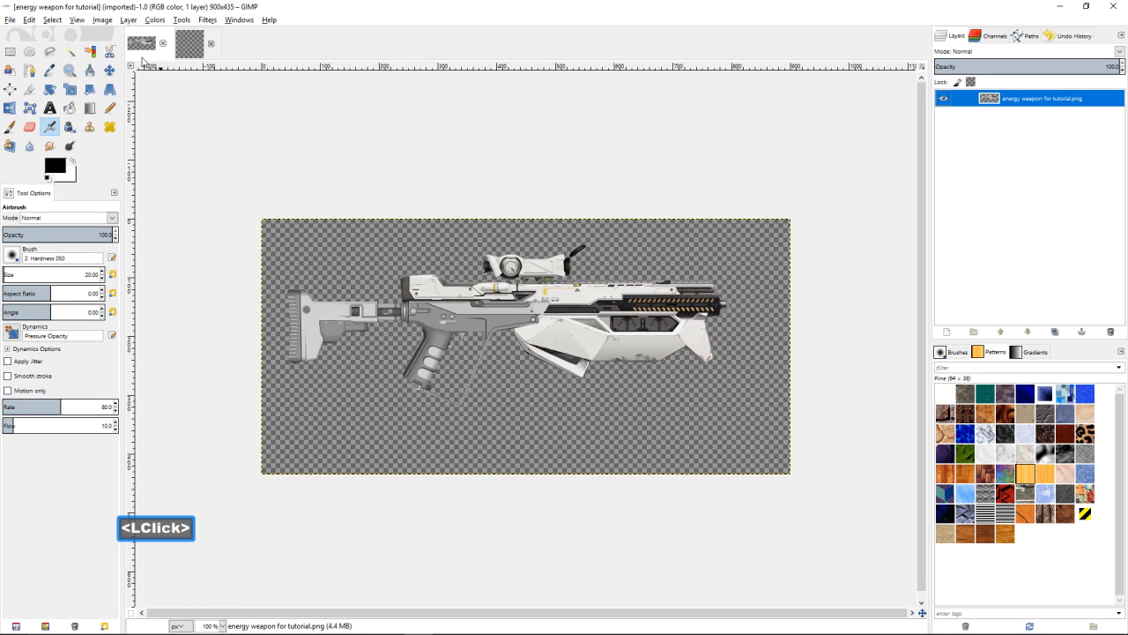
left_click(28, 21)
left_click(45, 102)
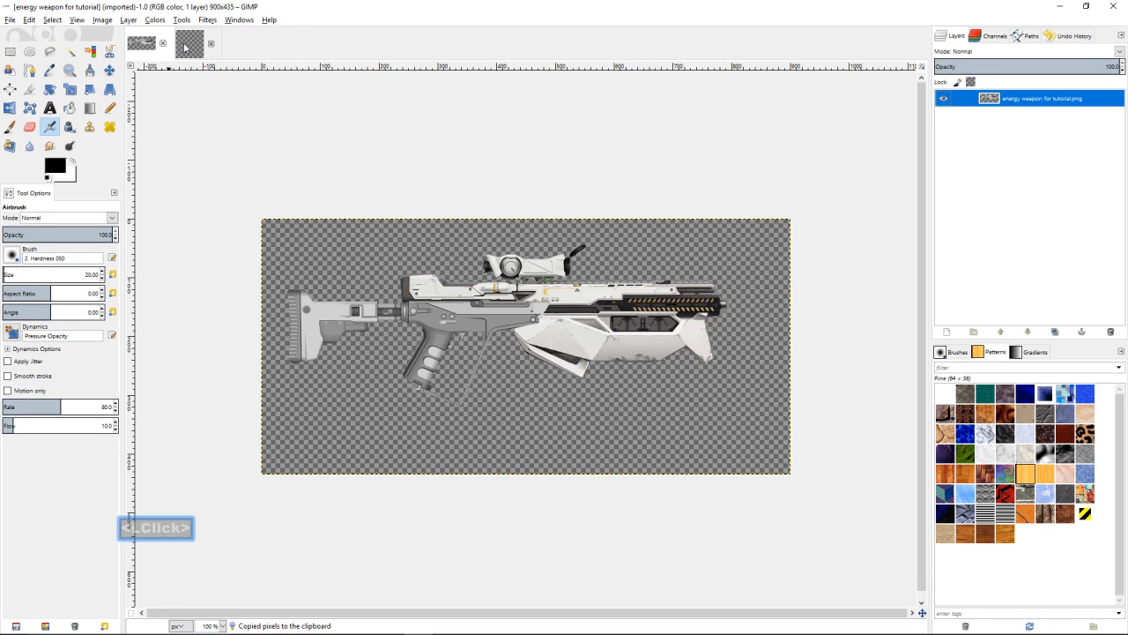
- Paste the weapon into the 1024 × 1024 px image as its own layer and hide the empty transparent layer
left_click(190, 44)
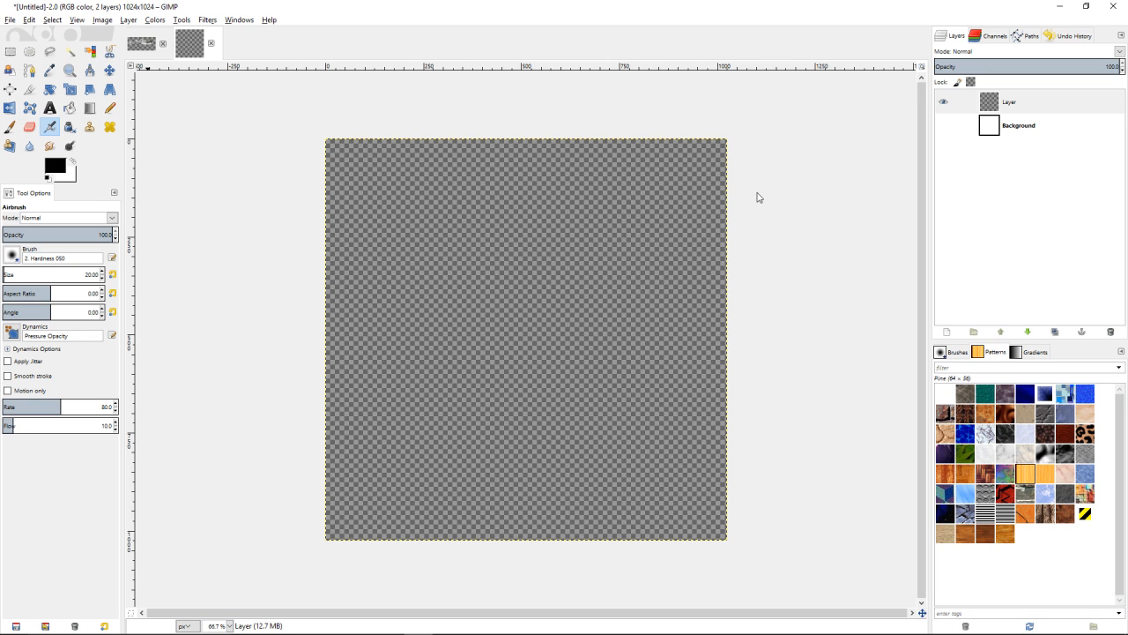
left_click(36, 20)
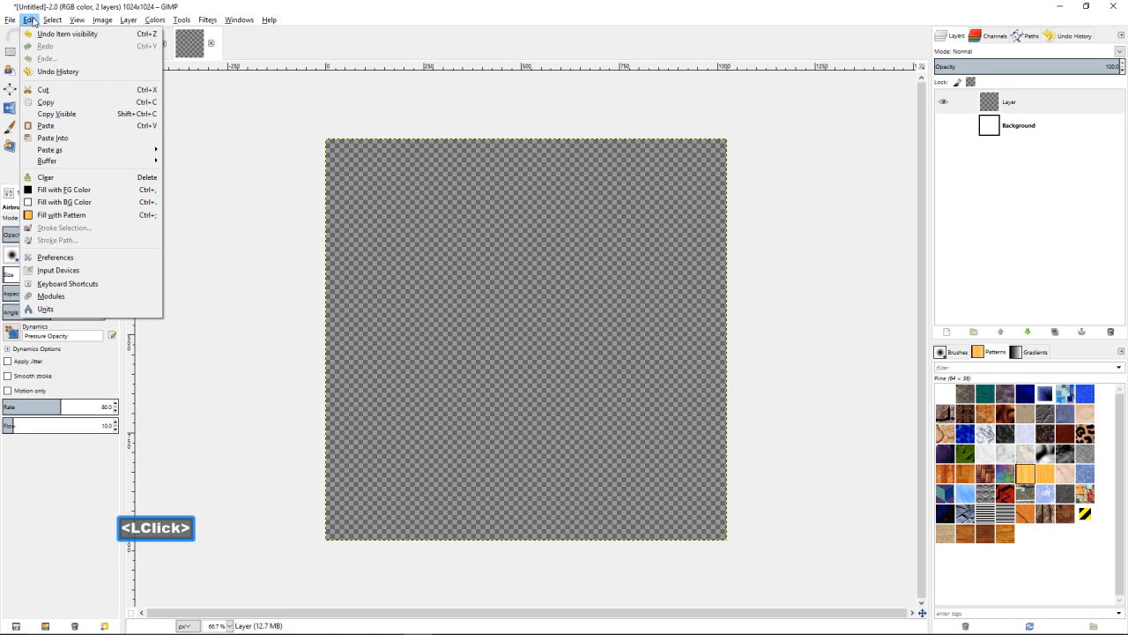
left_click(78, 137)
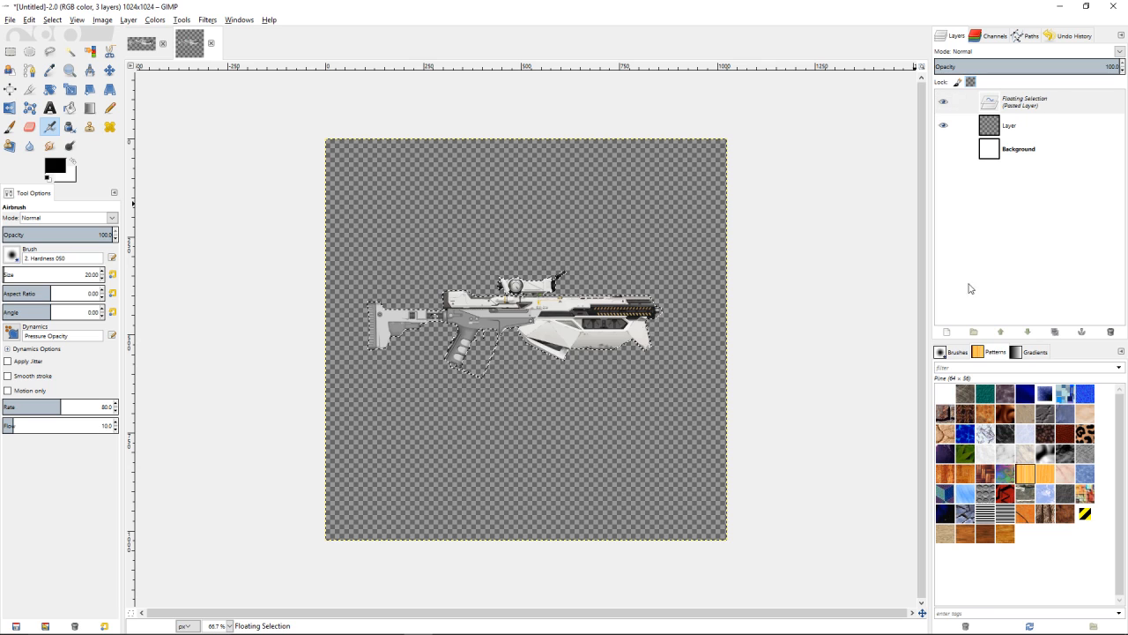
left_click(947, 331)
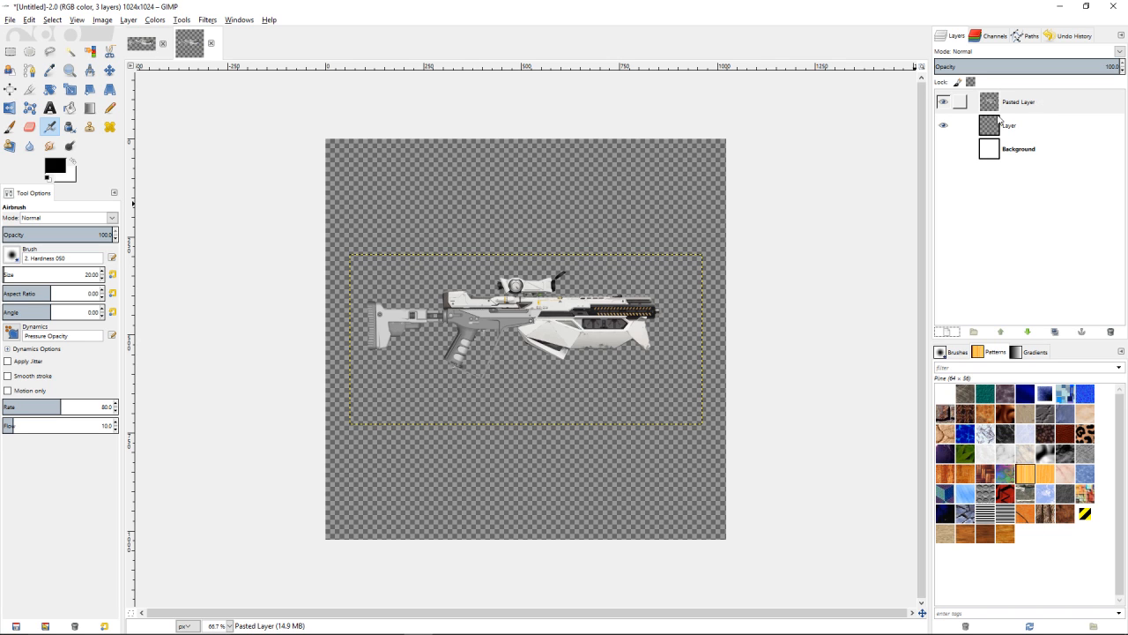
left_click(944, 126)
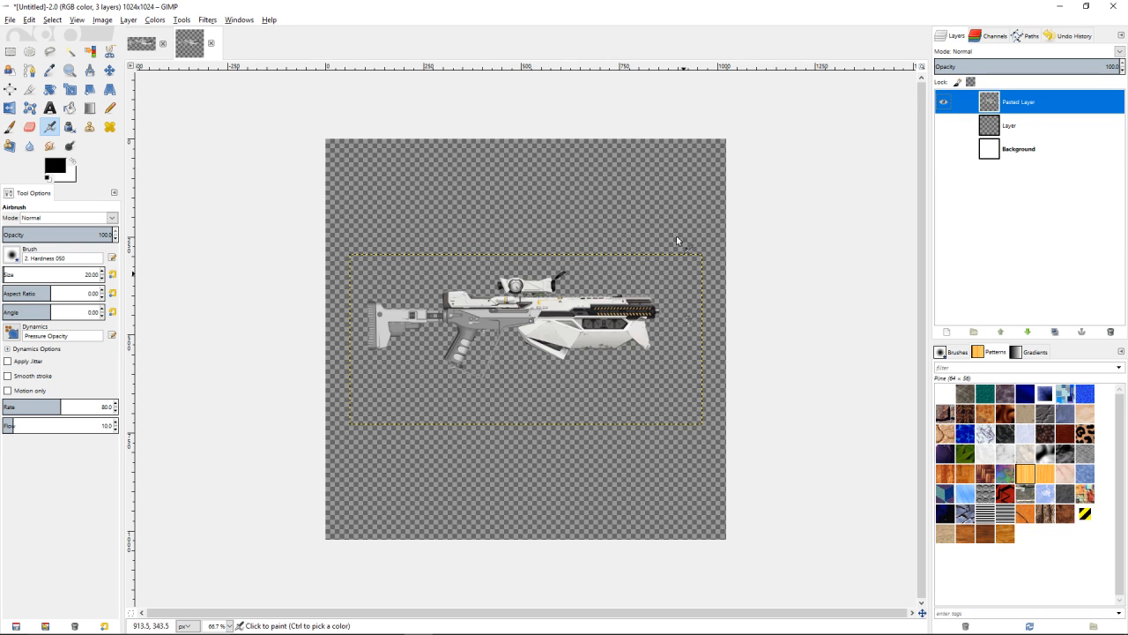
- Start exporting the 1024 × 1024 px weapon image and choose D:\documents\temp\march\march 10 as the destination folder
left_click(10, 20)
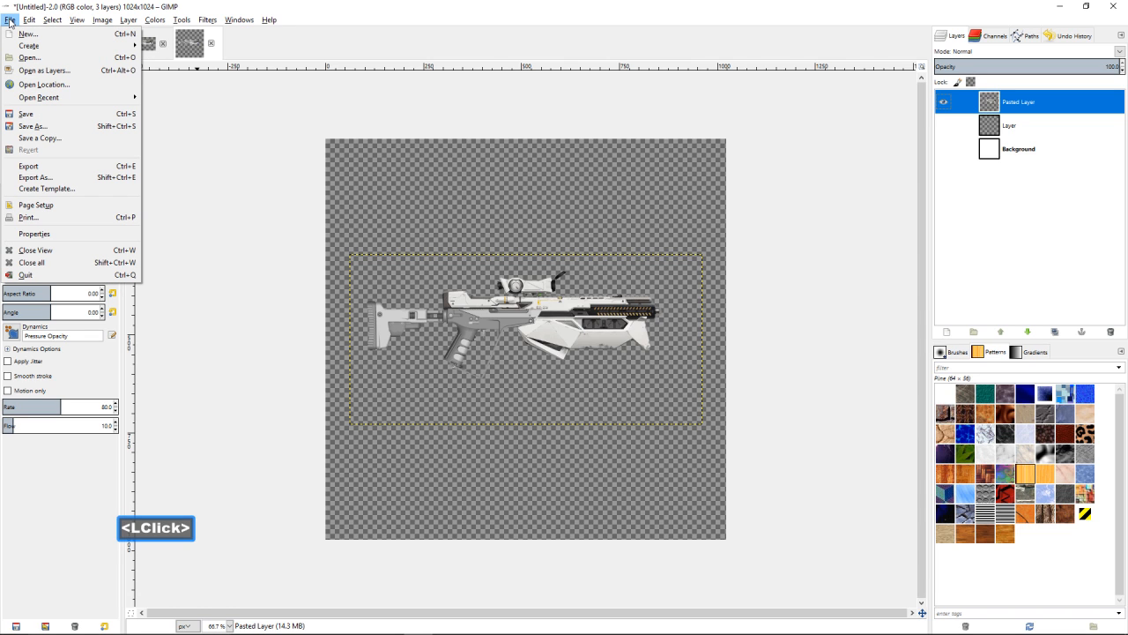
left_click(41, 179)
left_click_drag(1127, 91, 388, 88)
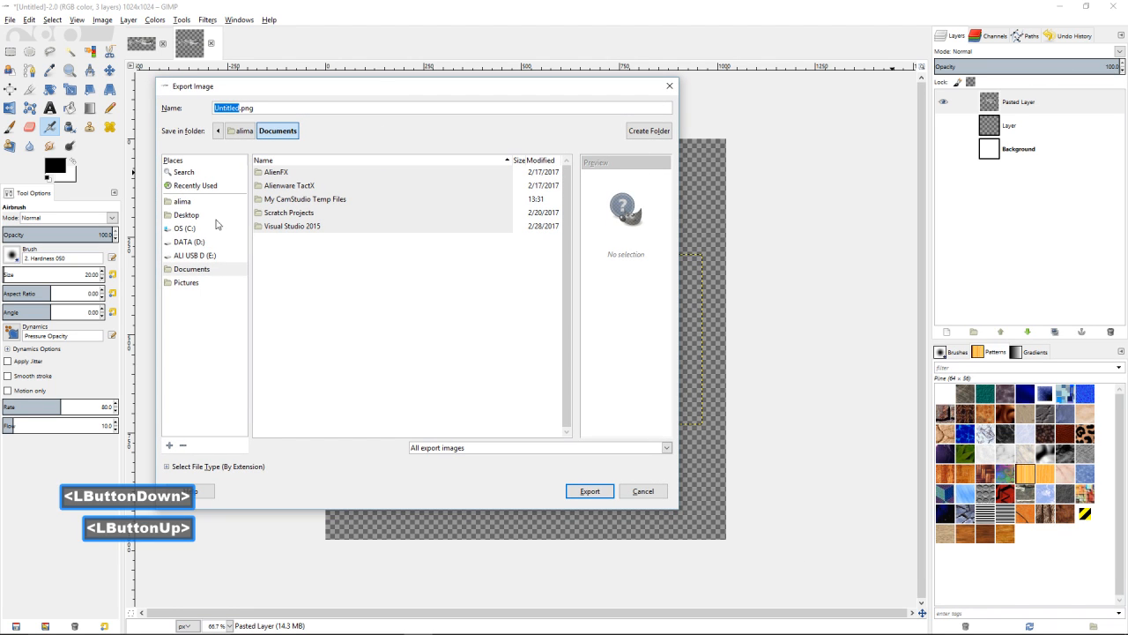
left_click(198, 244)
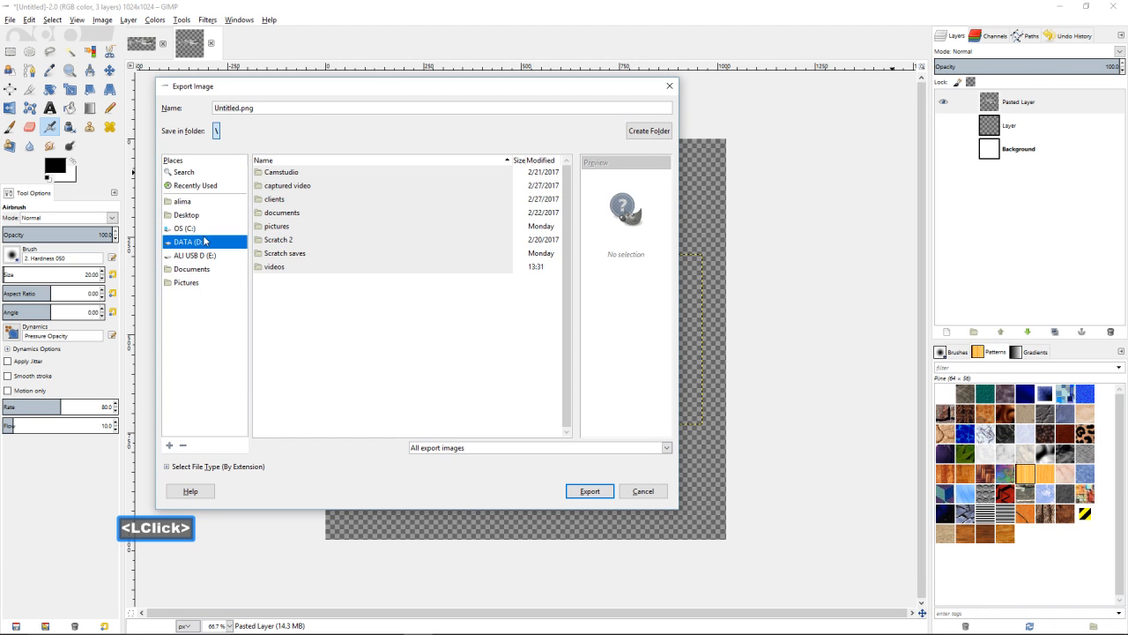
left_click(301, 217)
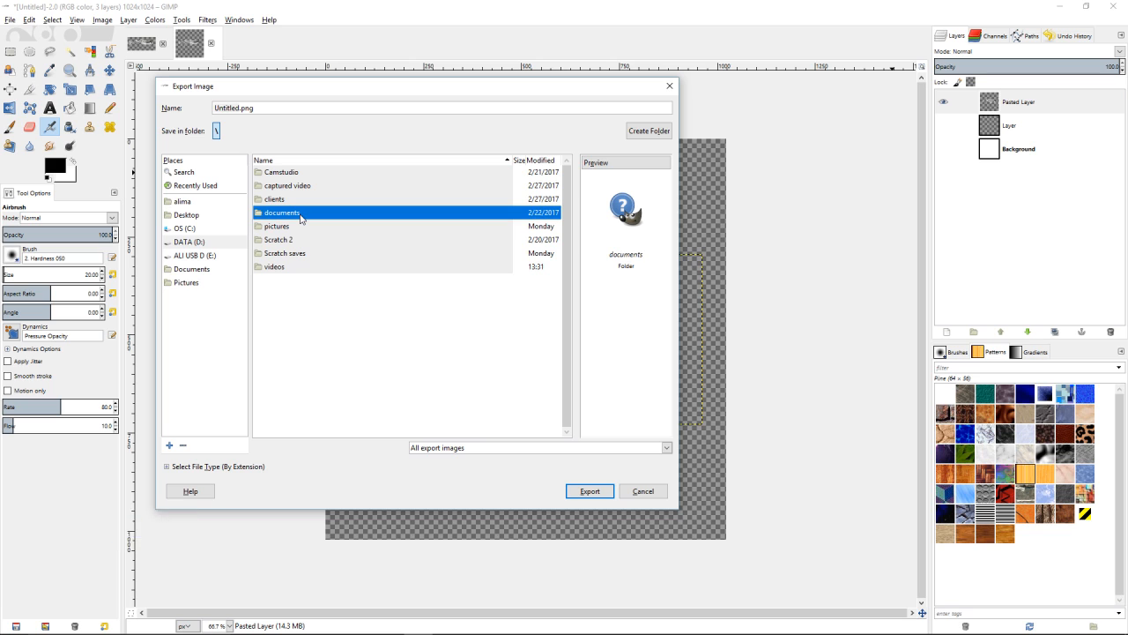
double_click(300, 217)
left_click(305, 228)
double_click(304, 230)
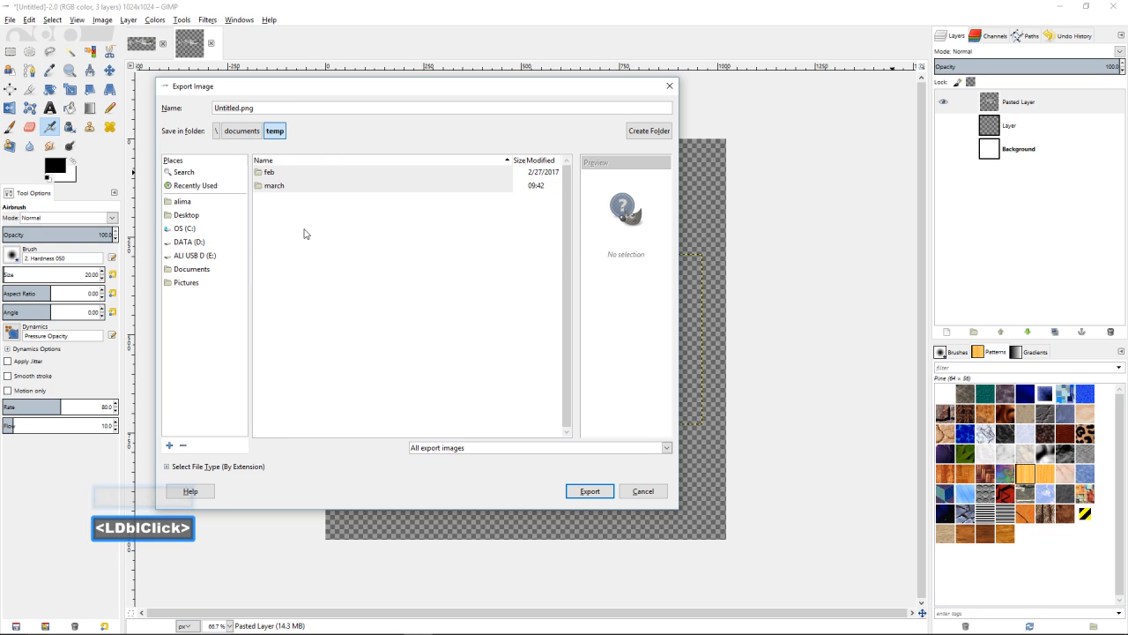
double_click(298, 188)
double_click(313, 217)
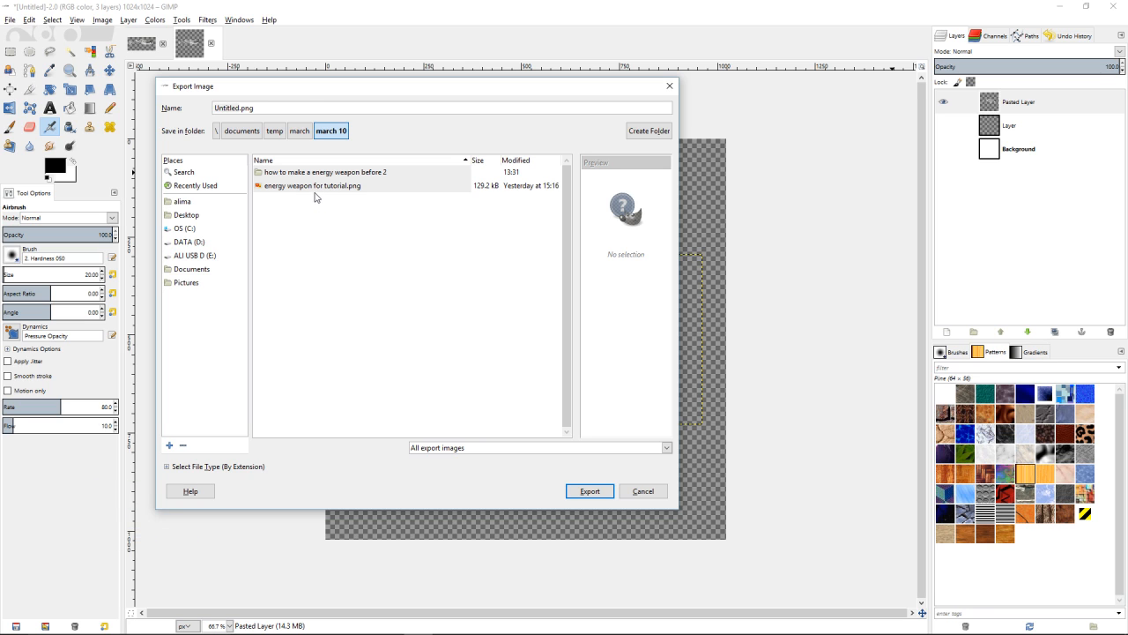
- Name the export energy weapon for tutorial 2.png and export it as PNG with Save background color turned off
left_click(318, 186)
left_click(291, 107)
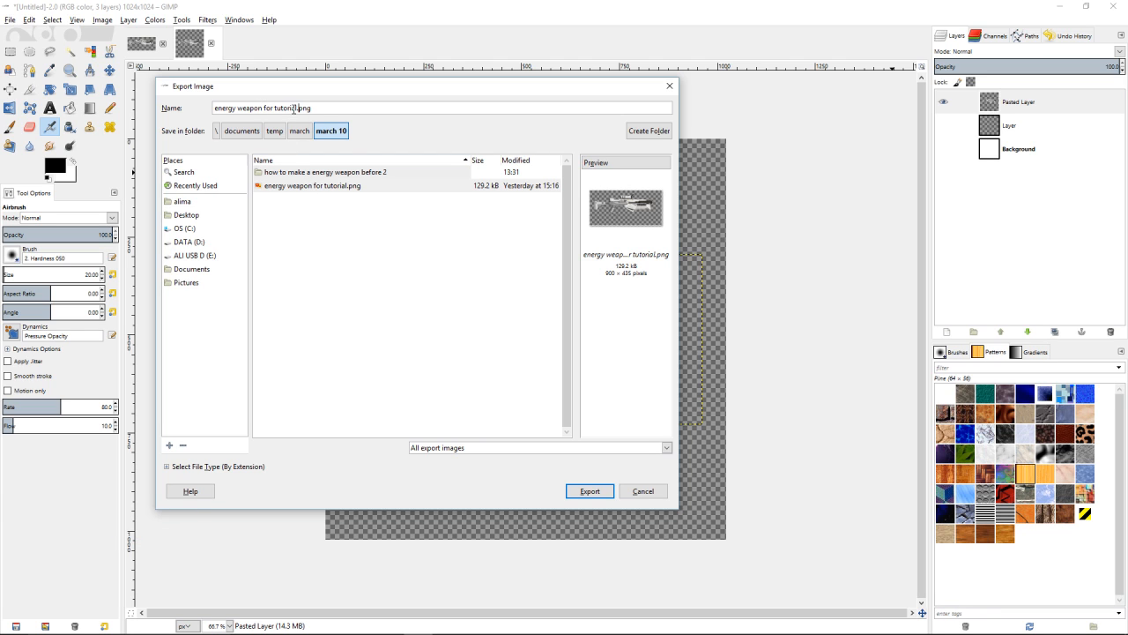
left_click(296, 107)
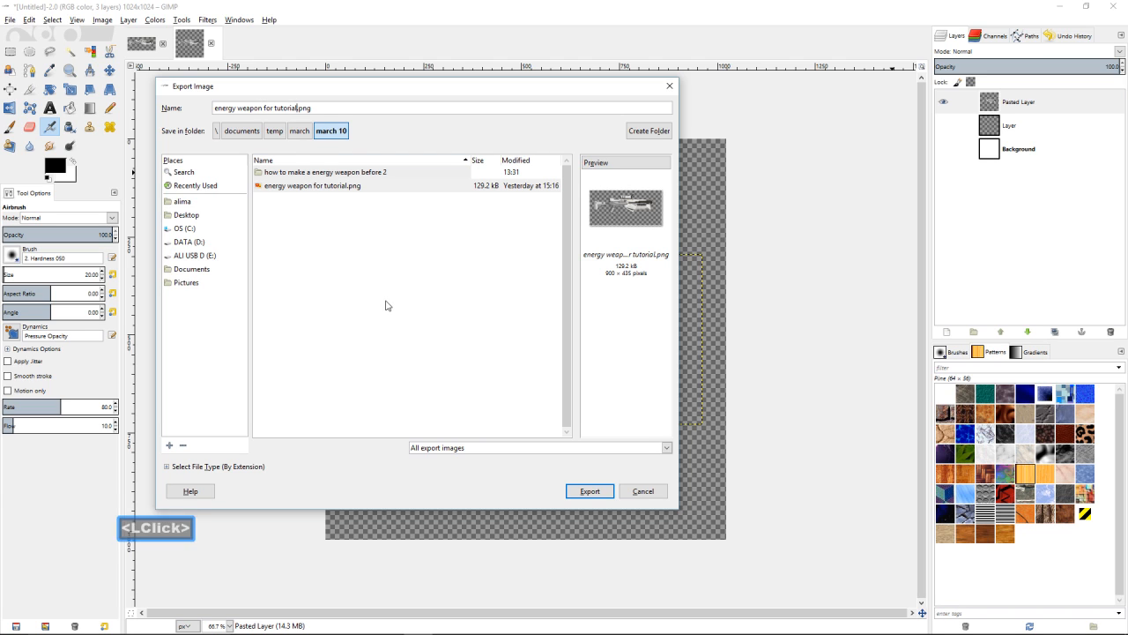
type("2")
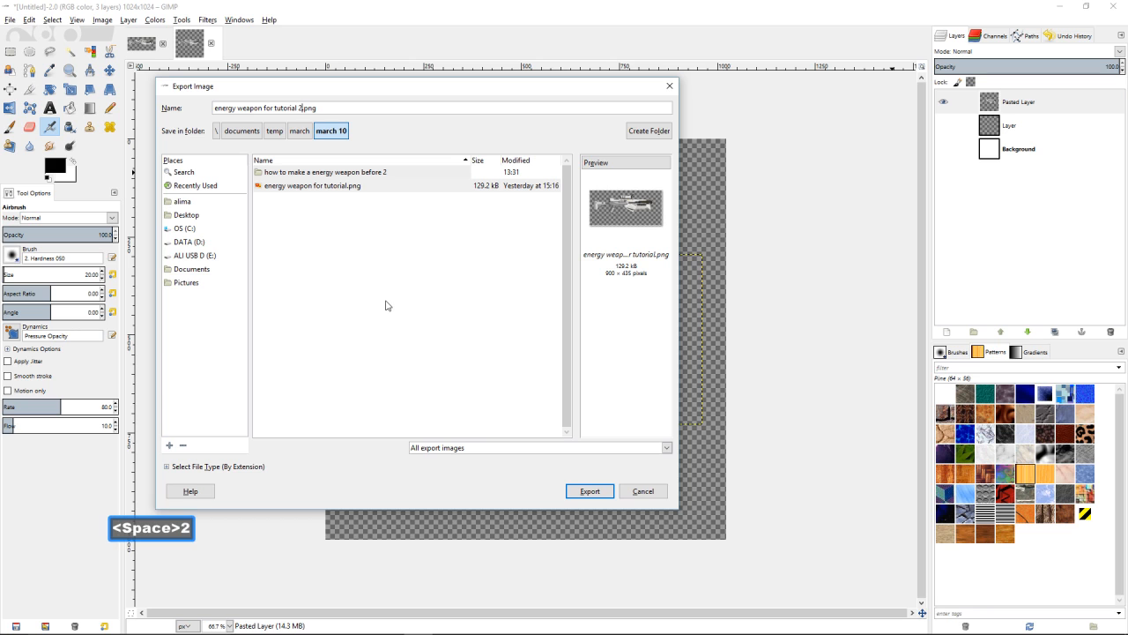
left_click(606, 495)
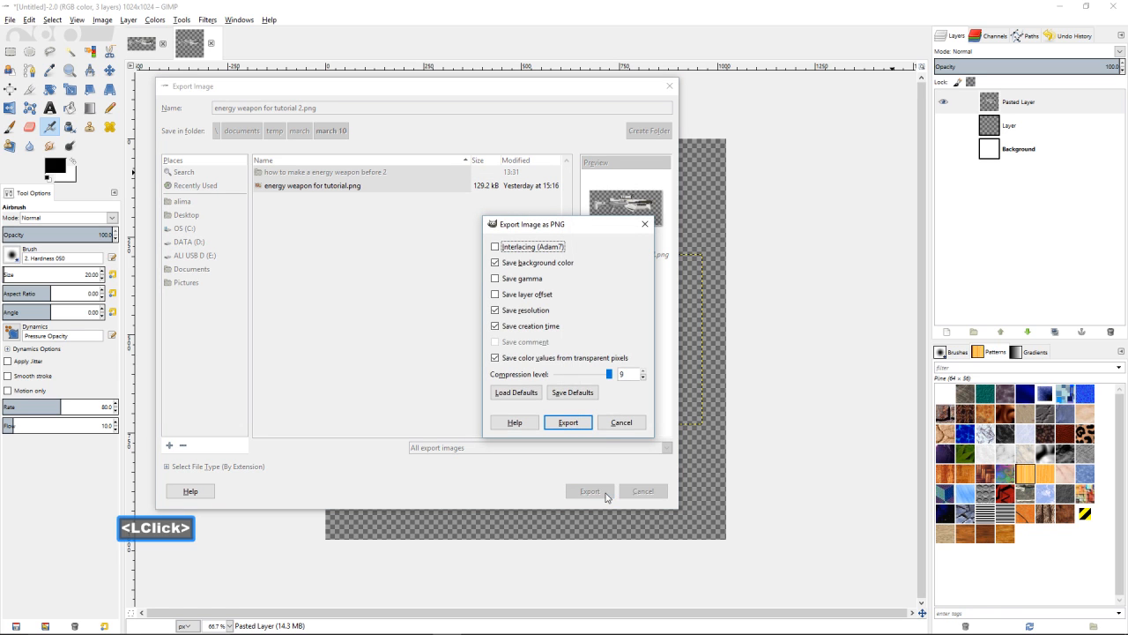
left_click(497, 263)
left_click(571, 422)
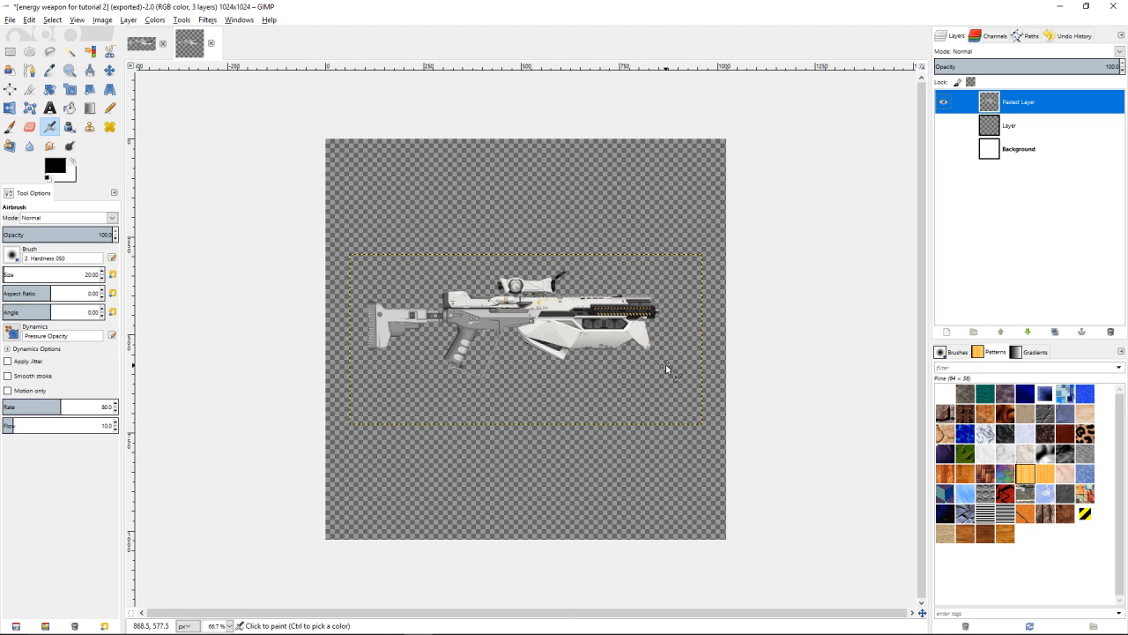
- Switch to Blender, start opening an image in the UV editor and browse to D:\documents\temp\march\march 10
mouse_move(476, 628)
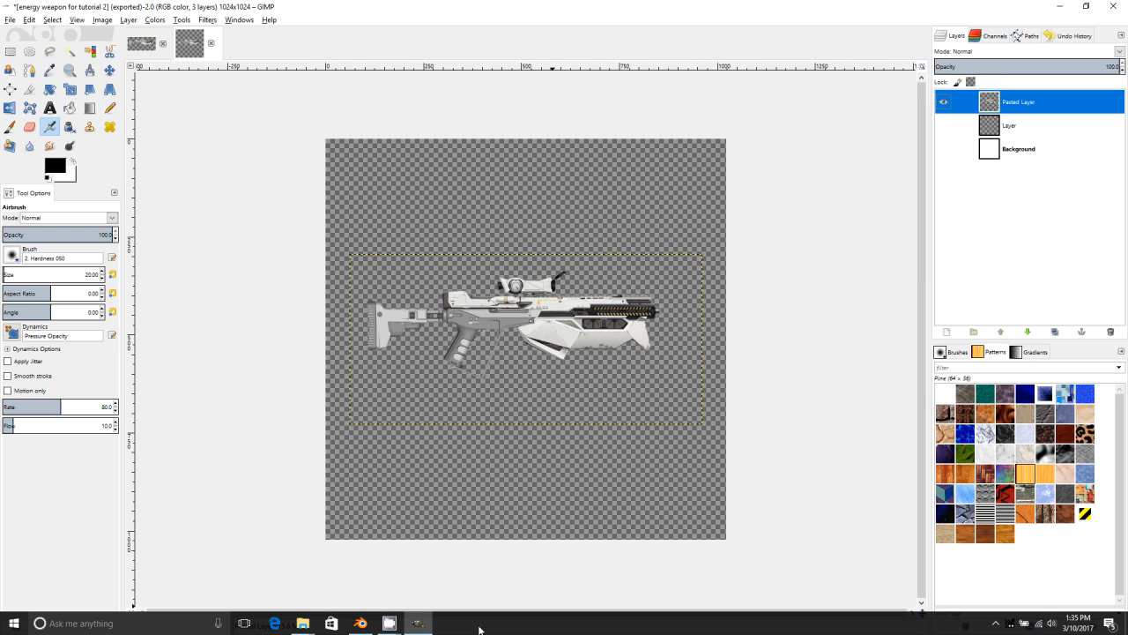
left_click(371, 627)
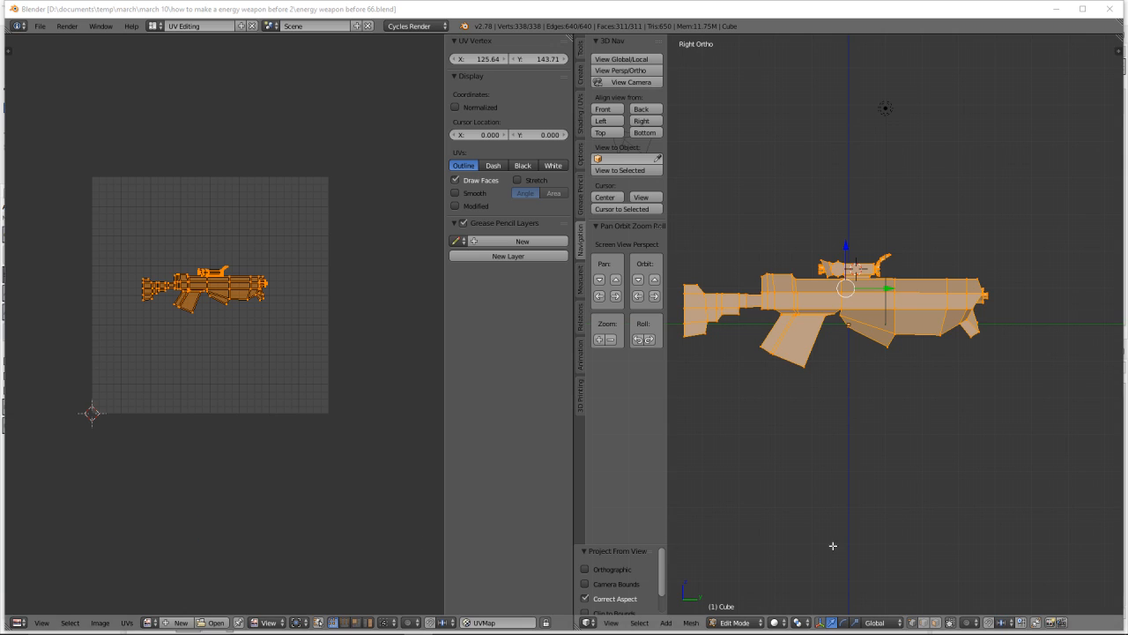
left_click(719, 13)
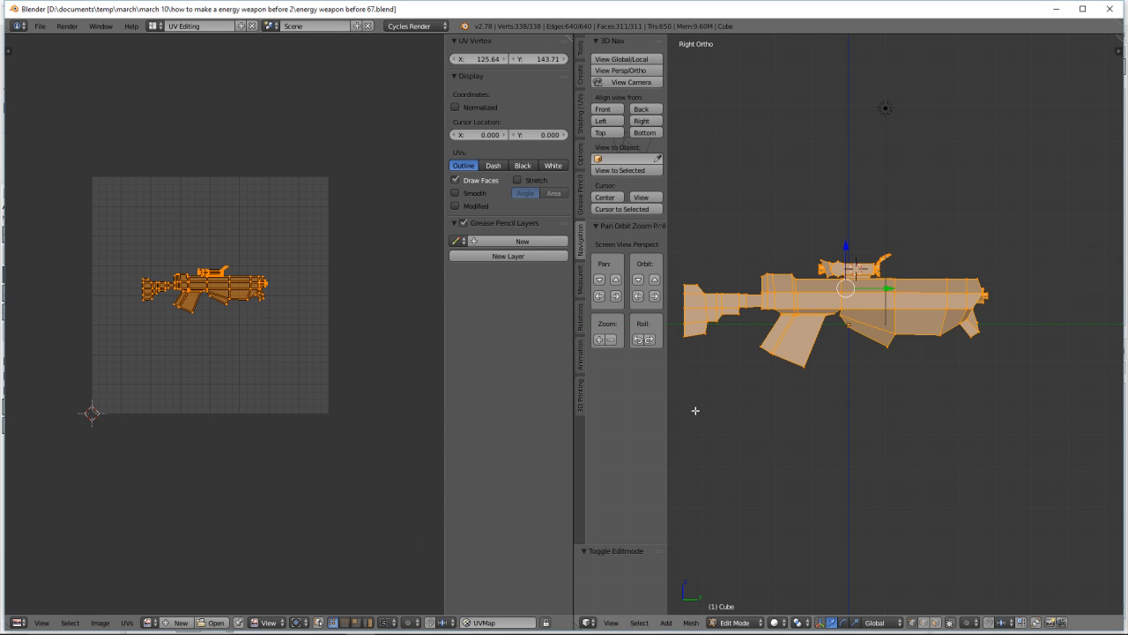
left_click(219, 621)
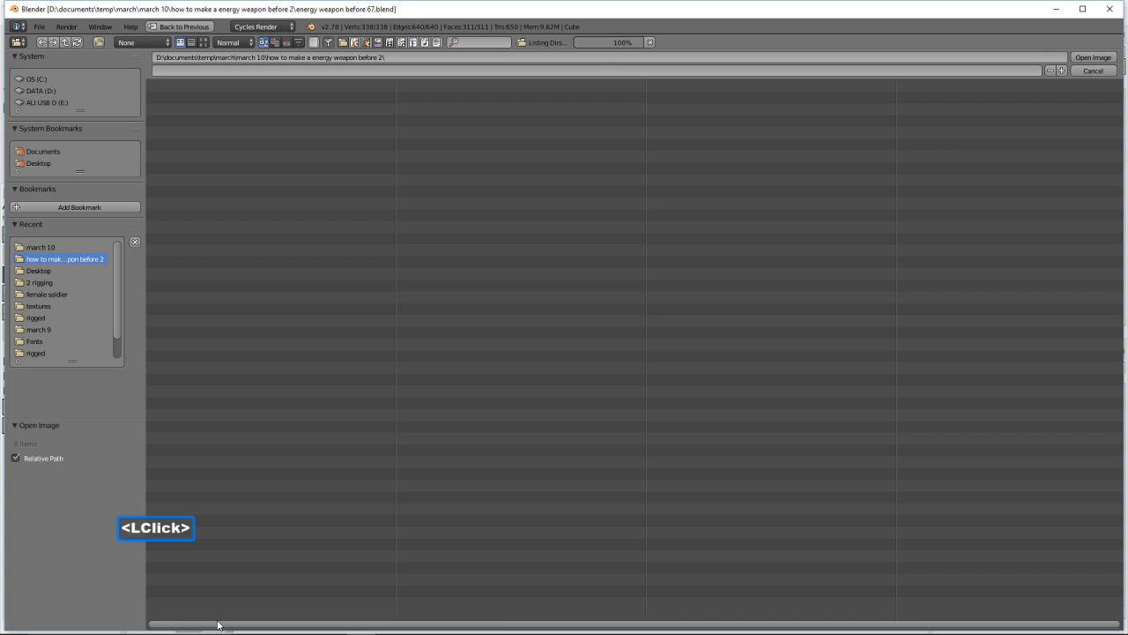
left_click(42, 90)
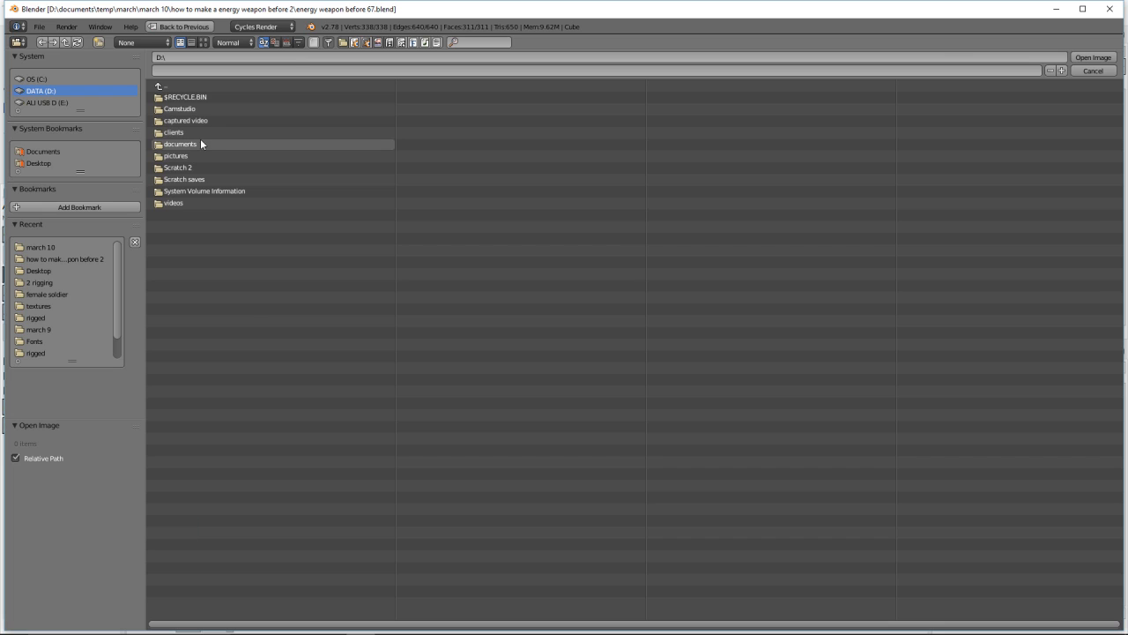
left_click(203, 142)
left_click(201, 142)
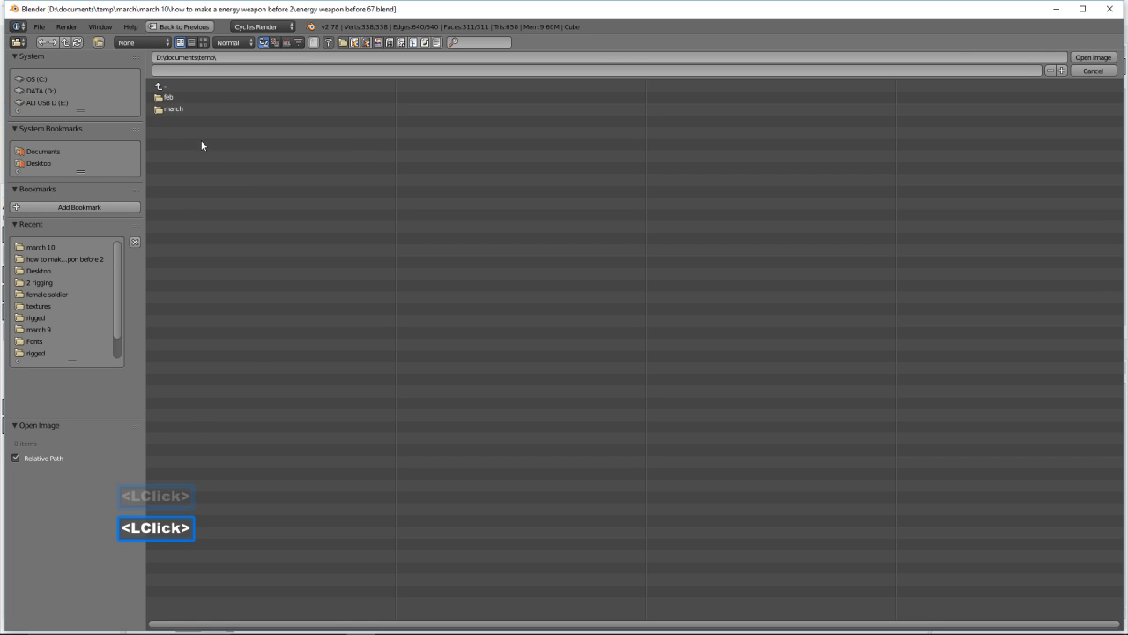
left_click(216, 108)
left_click(211, 135)
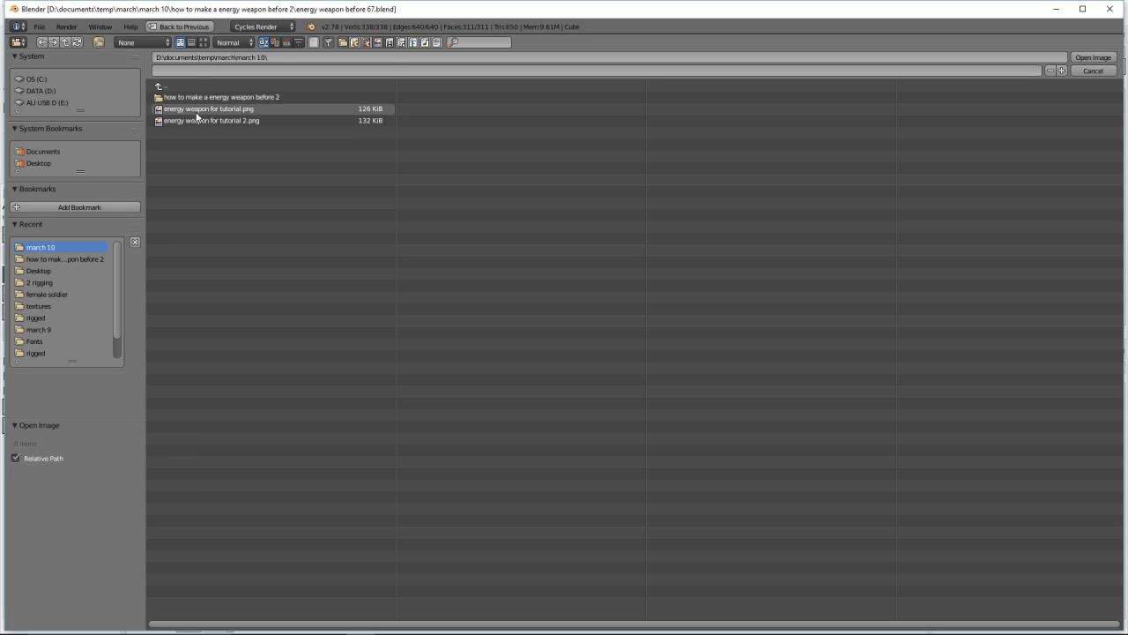
- Show the files as thumbnails and open energy weapon for tutorial 2.png behind the UVs
left_click(204, 43)
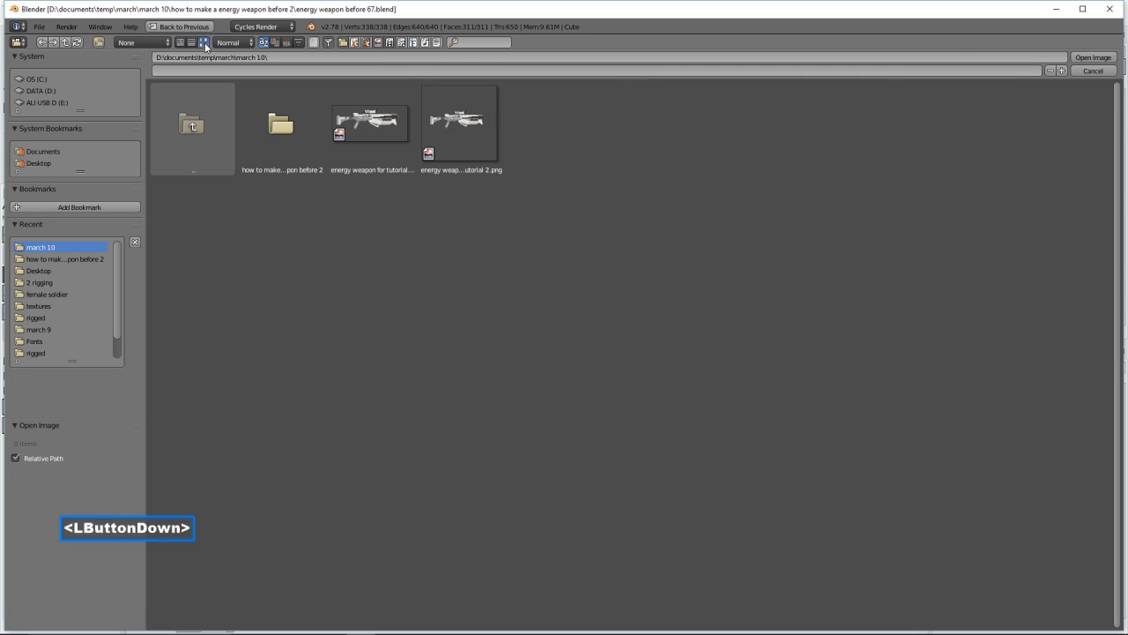
left_click(483, 138)
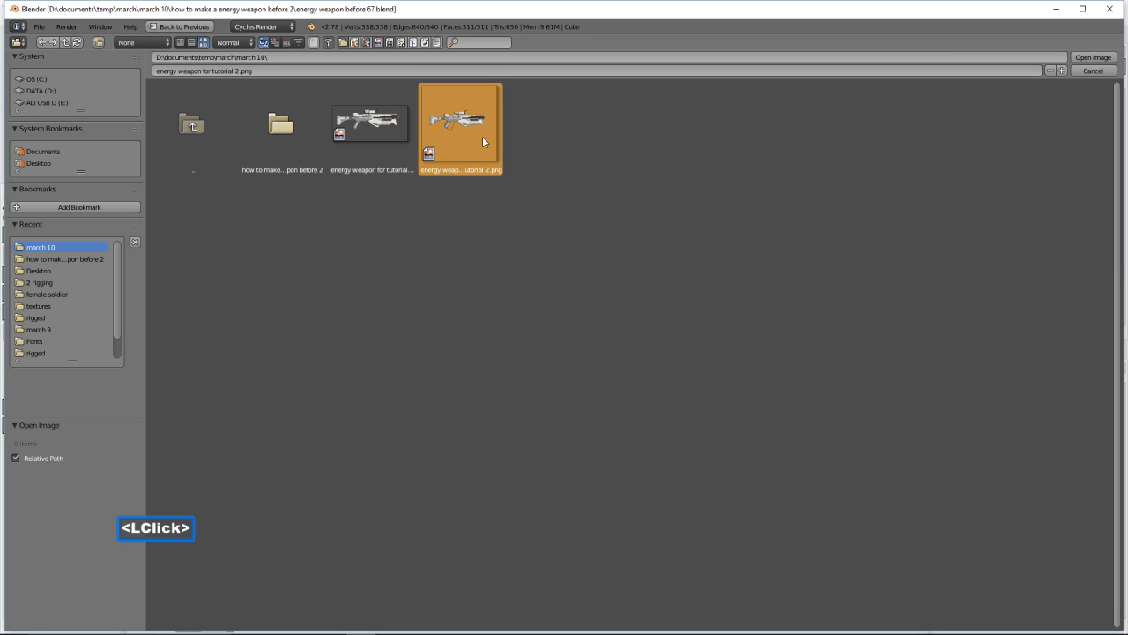
left_click(1080, 60)
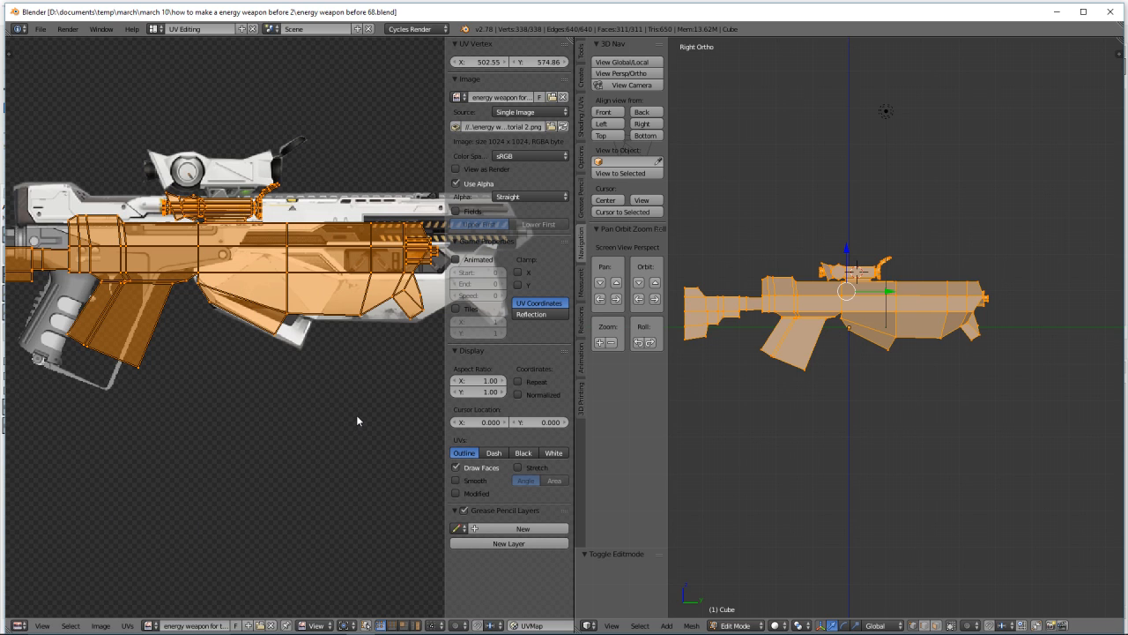
- Scale the weapon UVs up by about 1.23 and move them about -0.032 in X and 0.009 in Y over the picture
scroll(356, 421, "down", 3)
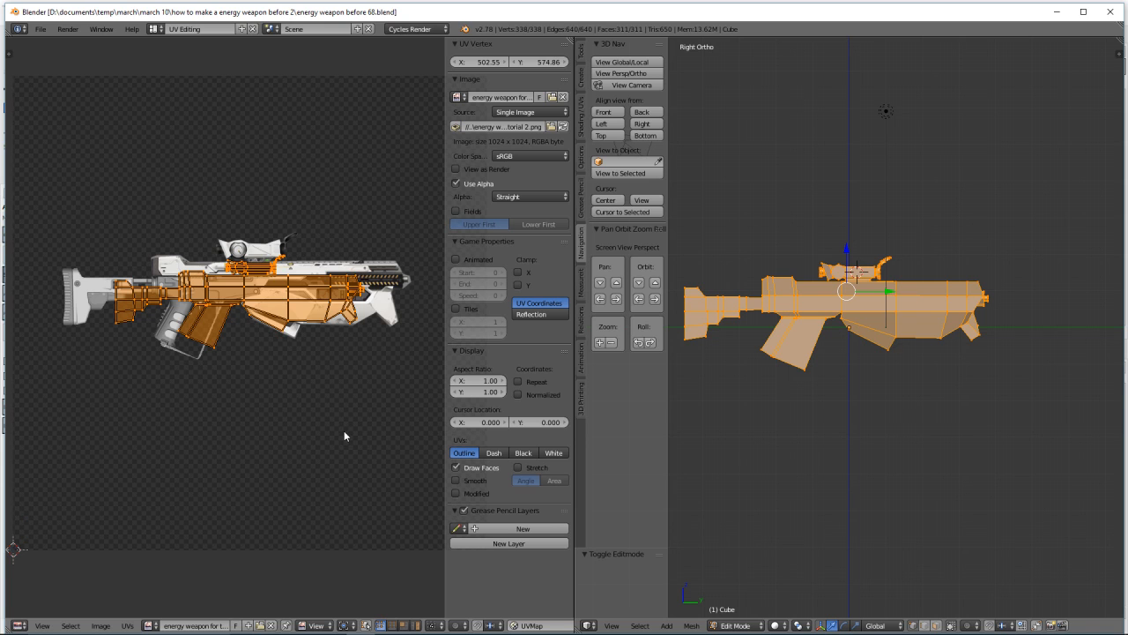
key("s")
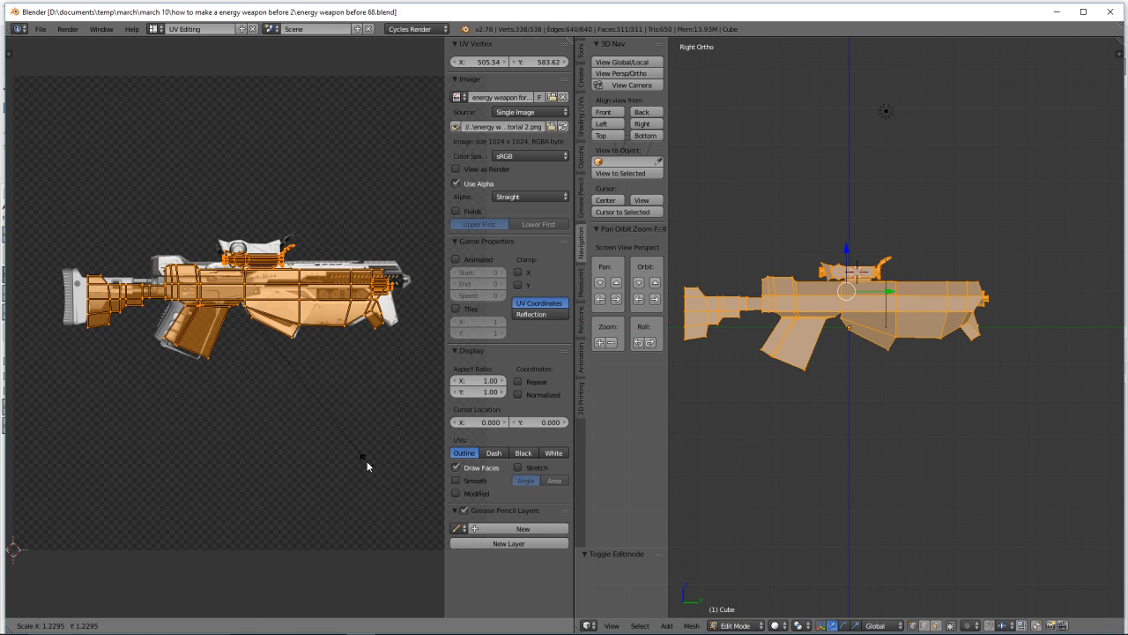
left_click(367, 466)
key("g")
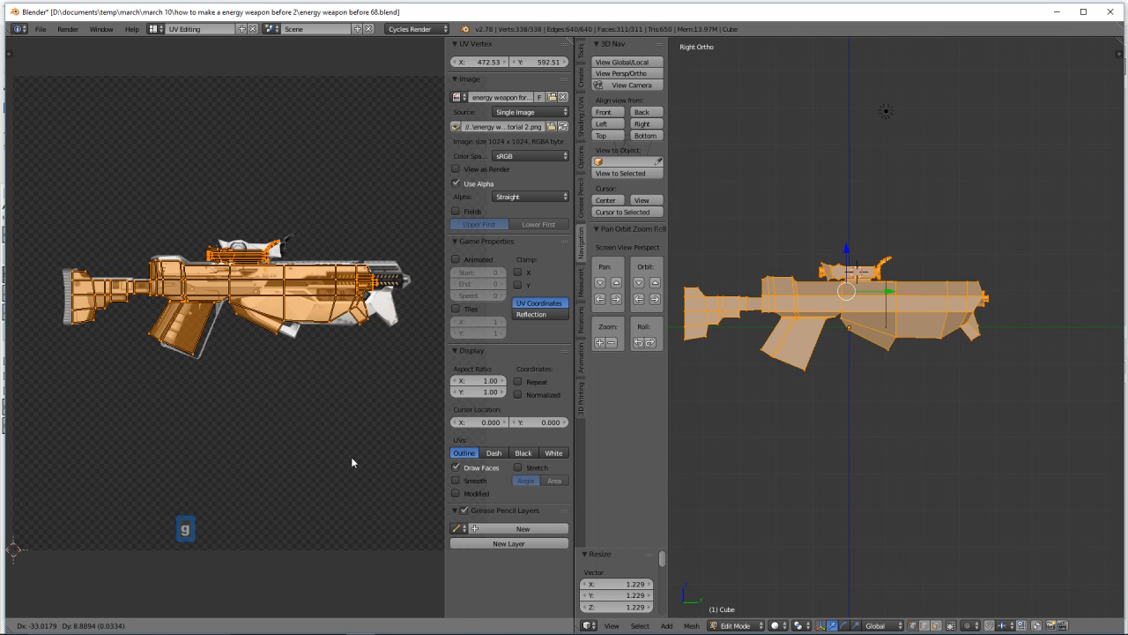
left_click(351, 456)
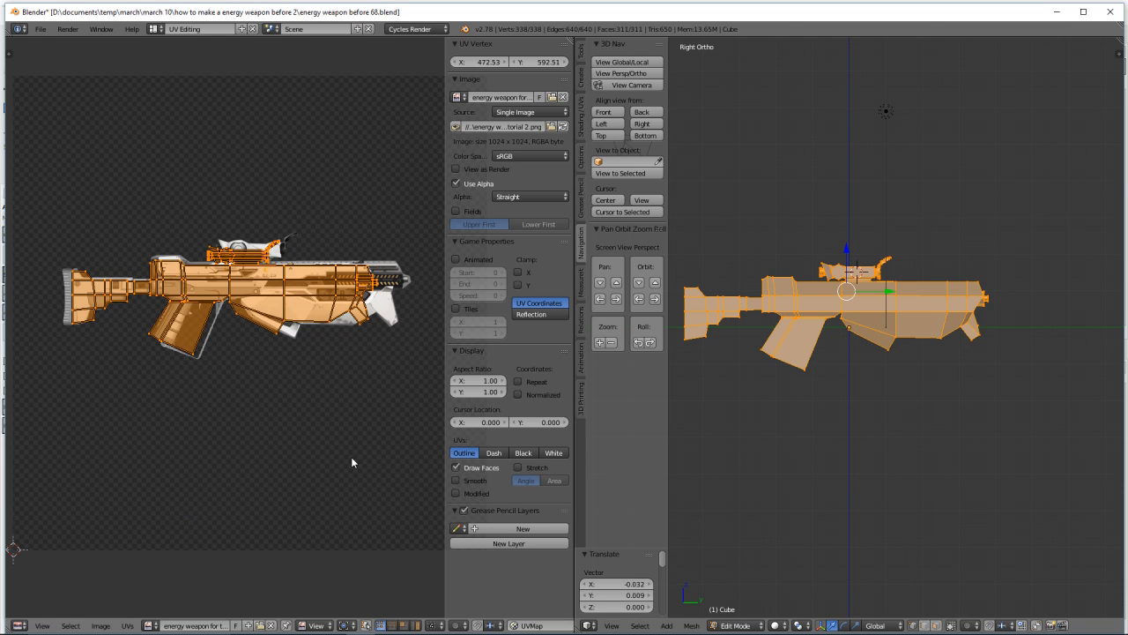
- Enlarge the UVs by a further factor of about 1.08 and shift them about 0.026 in X and 0.006 in Y
key("s")
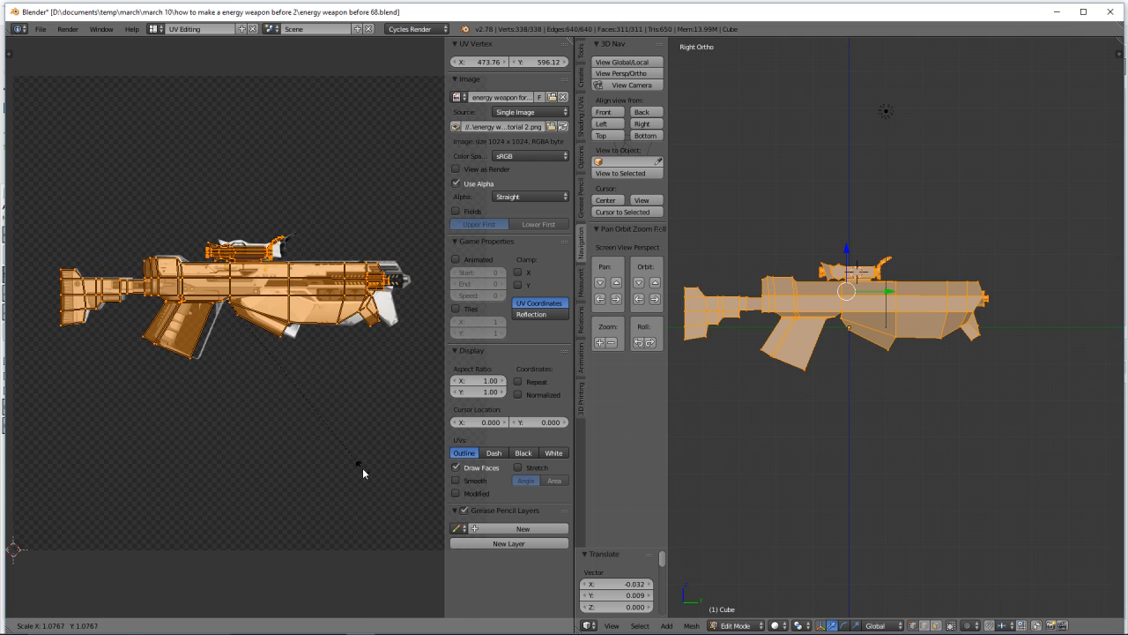
left_click(354, 464)
key("g")
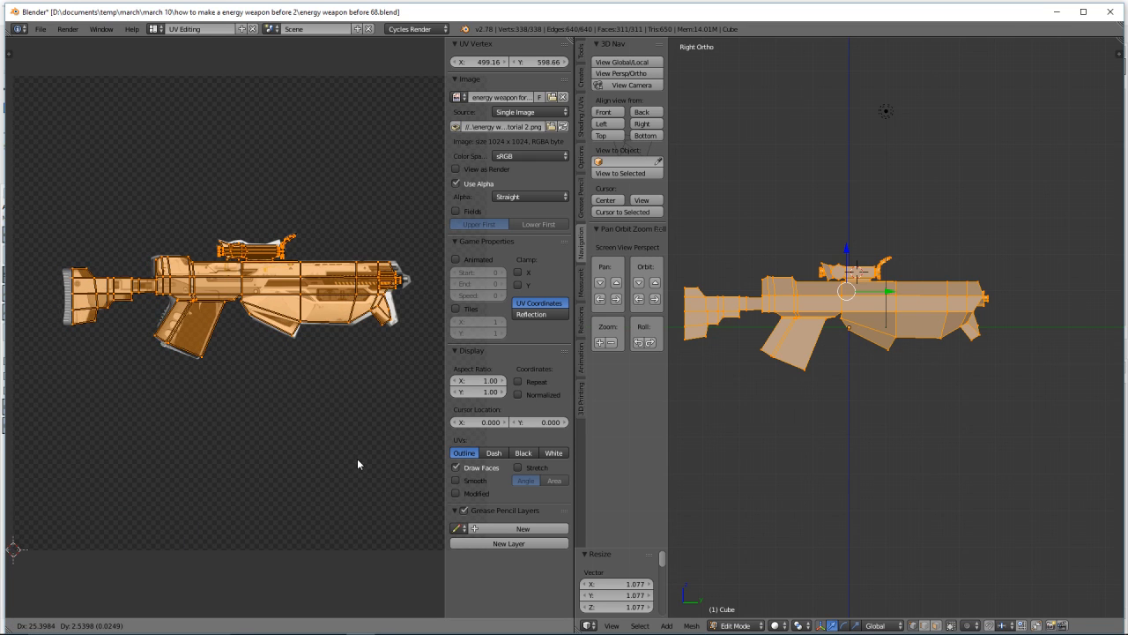
left_click(358, 456)
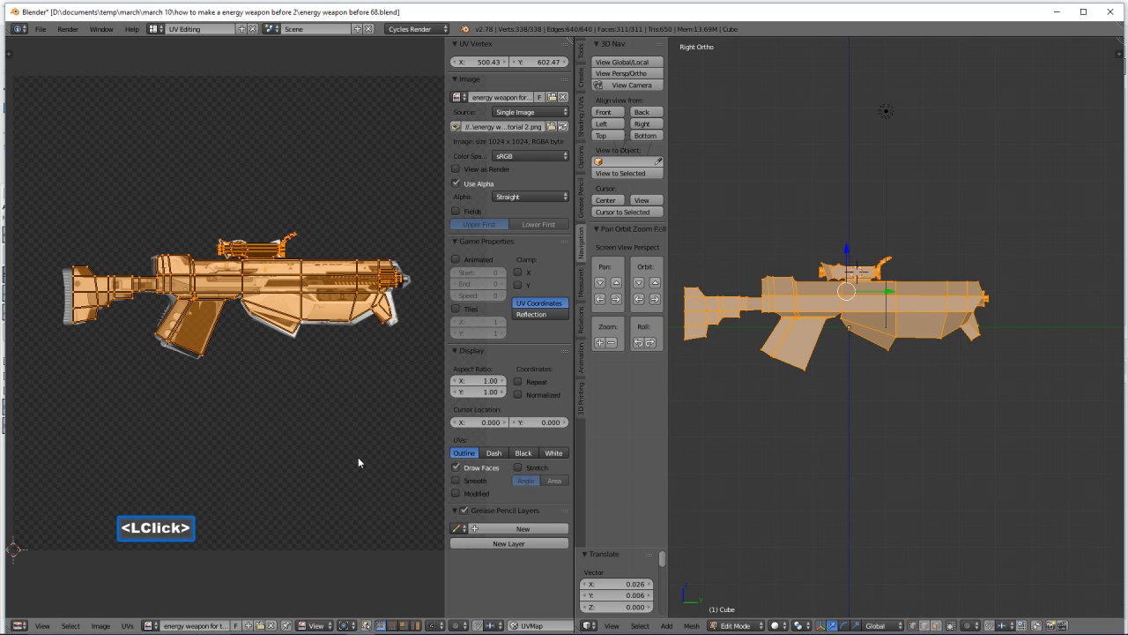
- Fine-tune the UV fit with a scale of about 1.05 and a move of about -0.001 in X and -0.006 in Y
key("s")
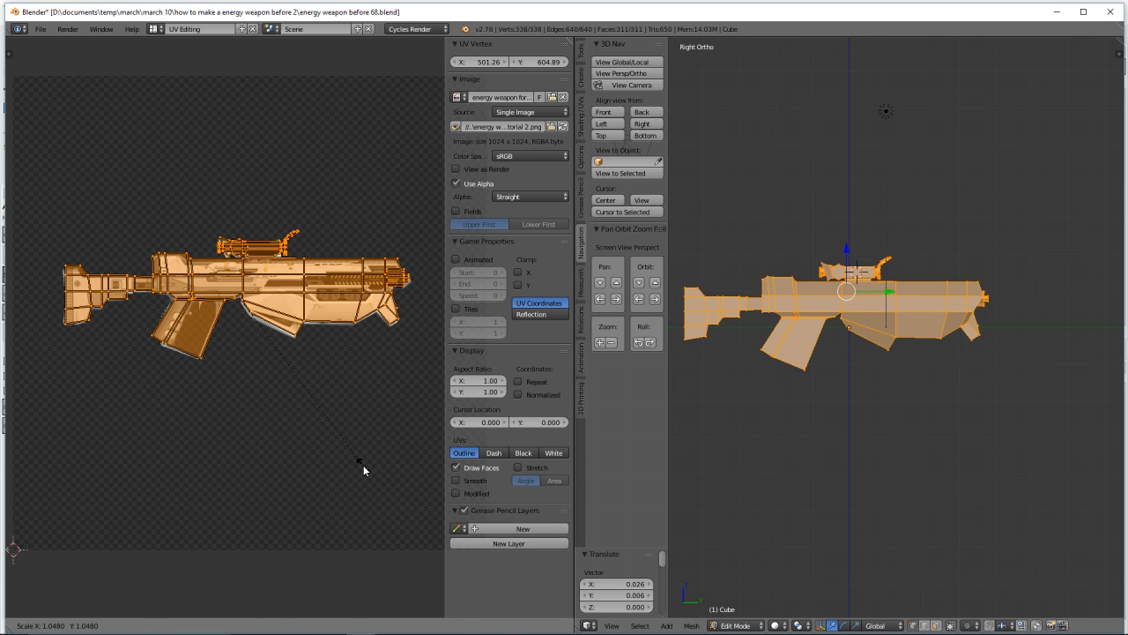
left_click(363, 469)
key("g")
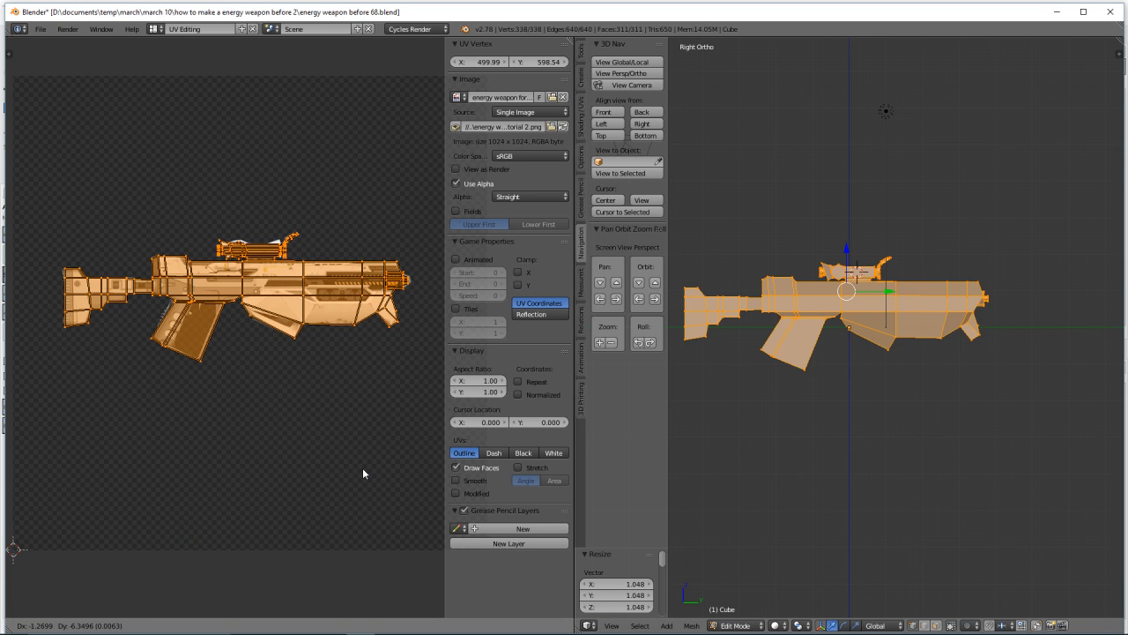
left_click(362, 473)
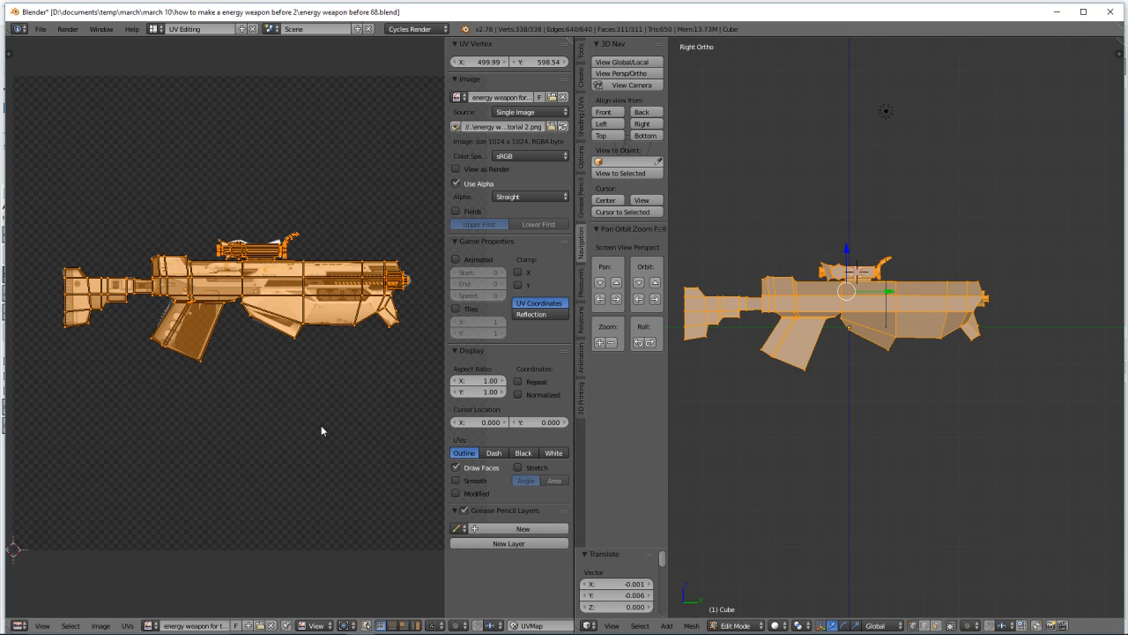
- Switch to the Compositing screen layout and show energy weapon for tutorial 2.png behind the UVs in the image editor
scroll(270, 438, "down", 2)
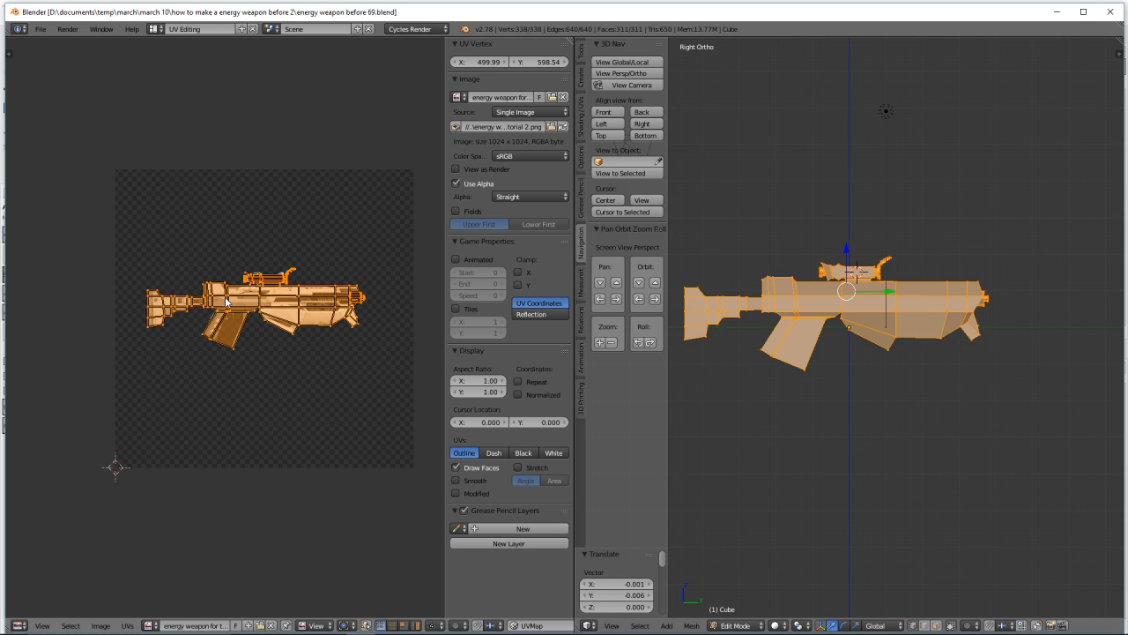
left_click(159, 31)
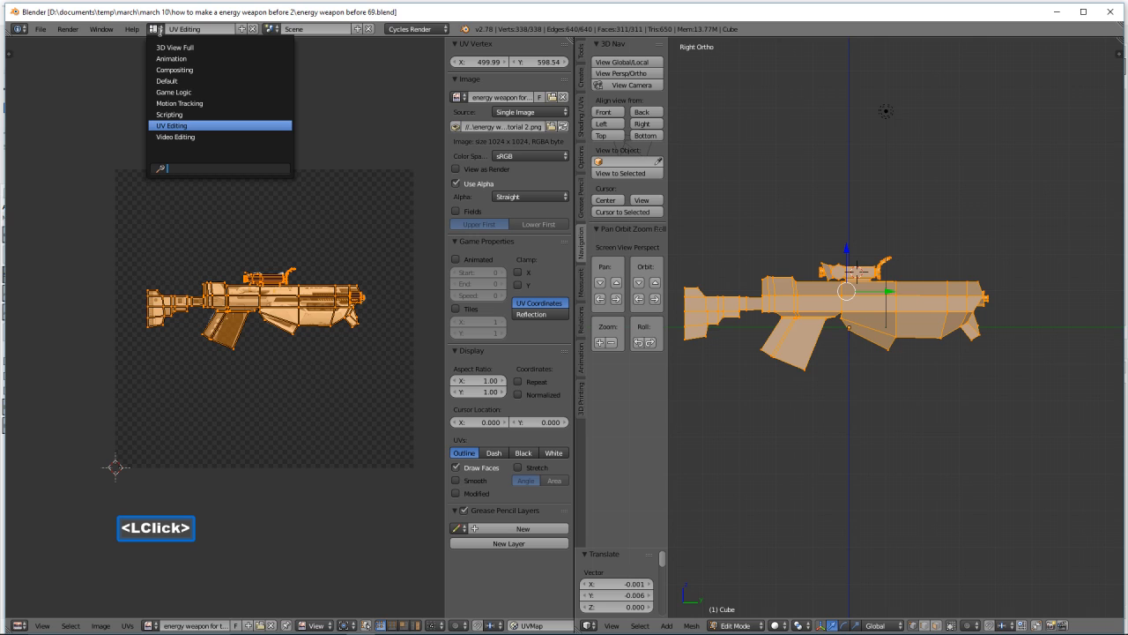
left_click(175, 70)
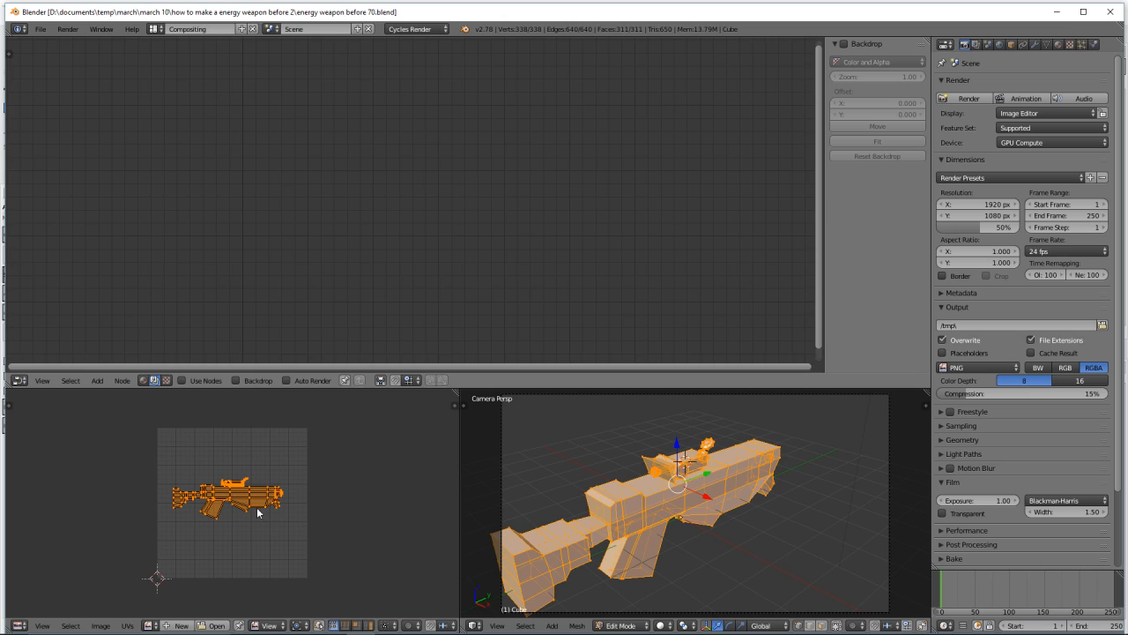
left_click(148, 625)
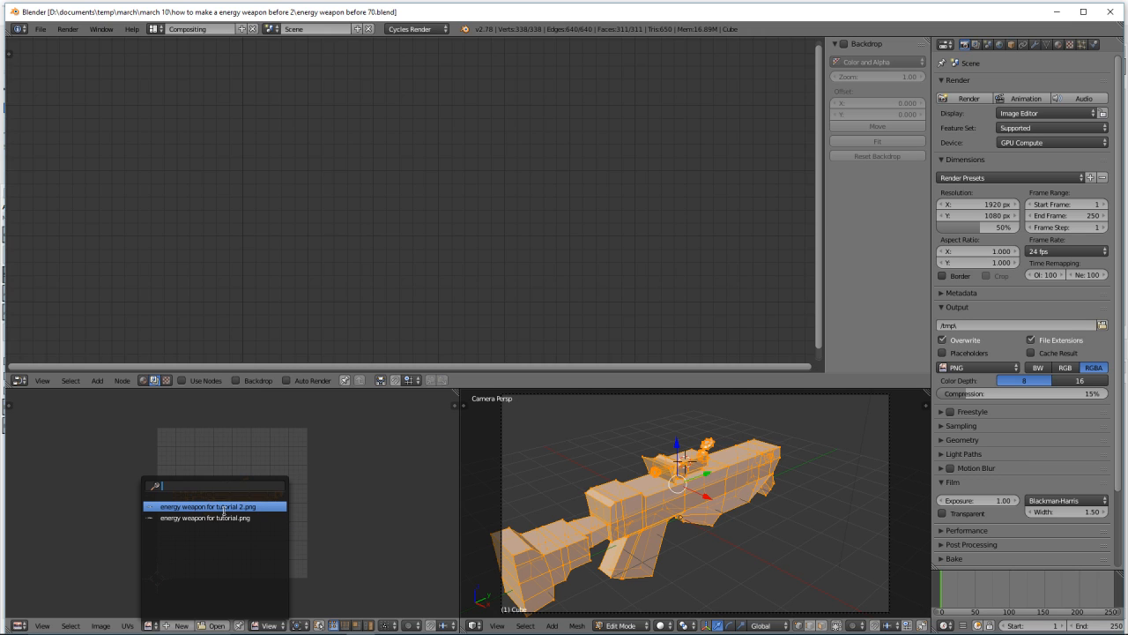
left_click(268, 506)
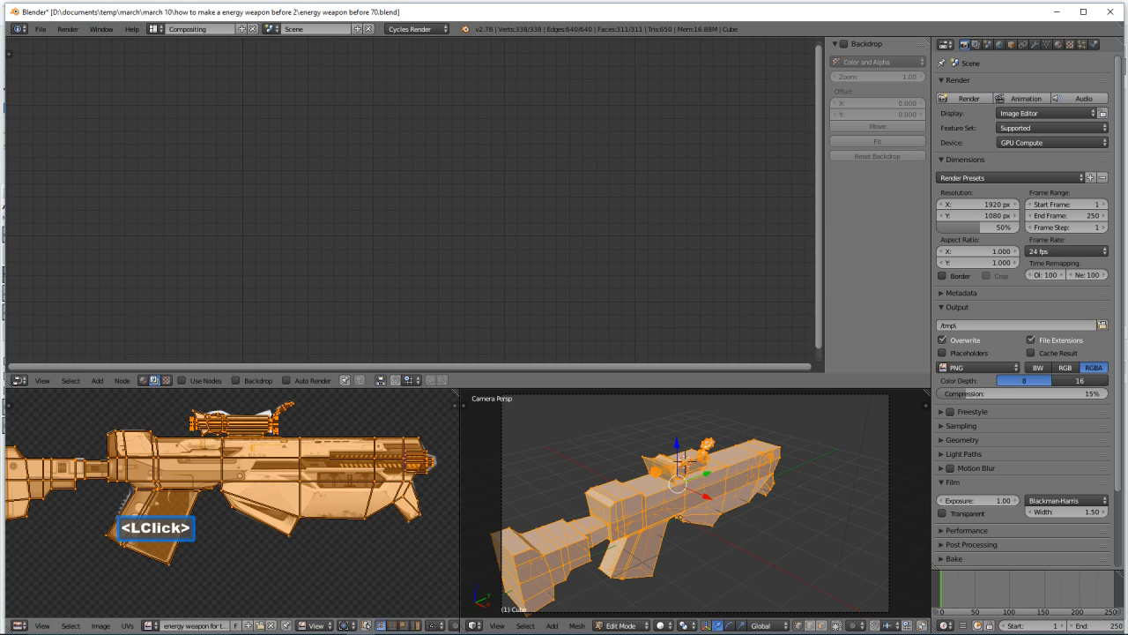
scroll(370, 525, "down", 4)
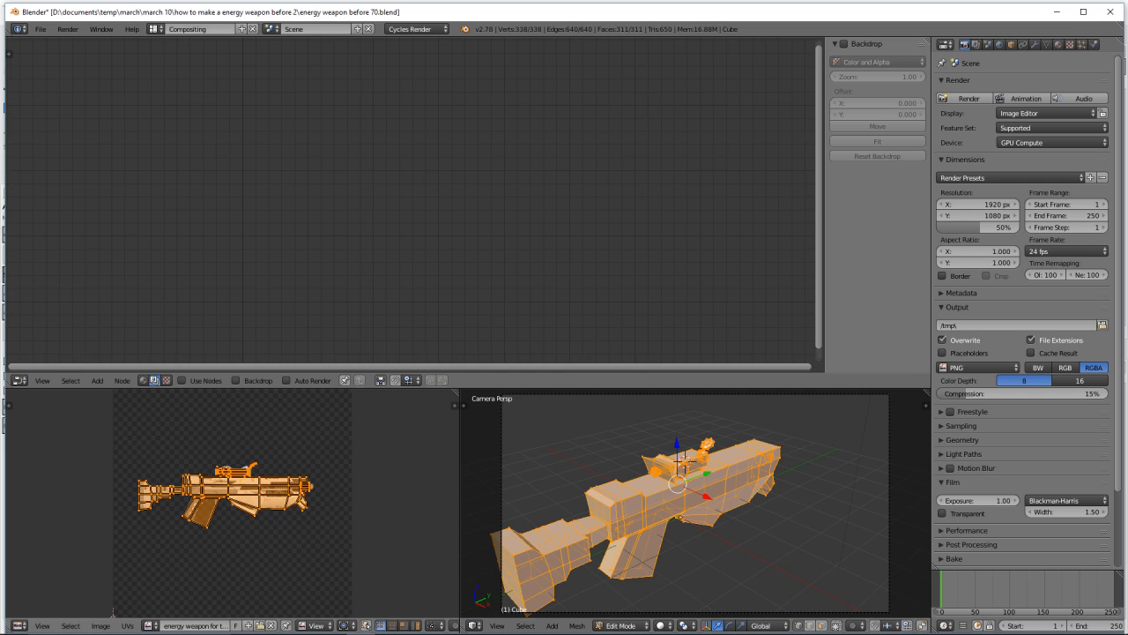
- Set the node editor to material shading and enable nodes for the weapon's material
left_click(143, 380)
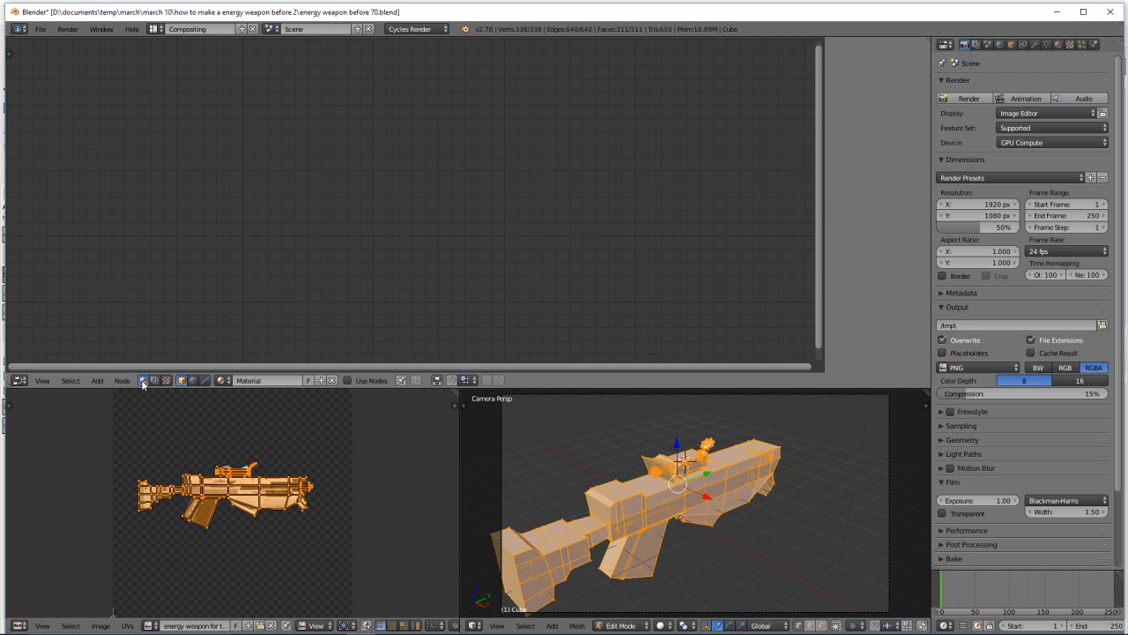
left_click(346, 380)
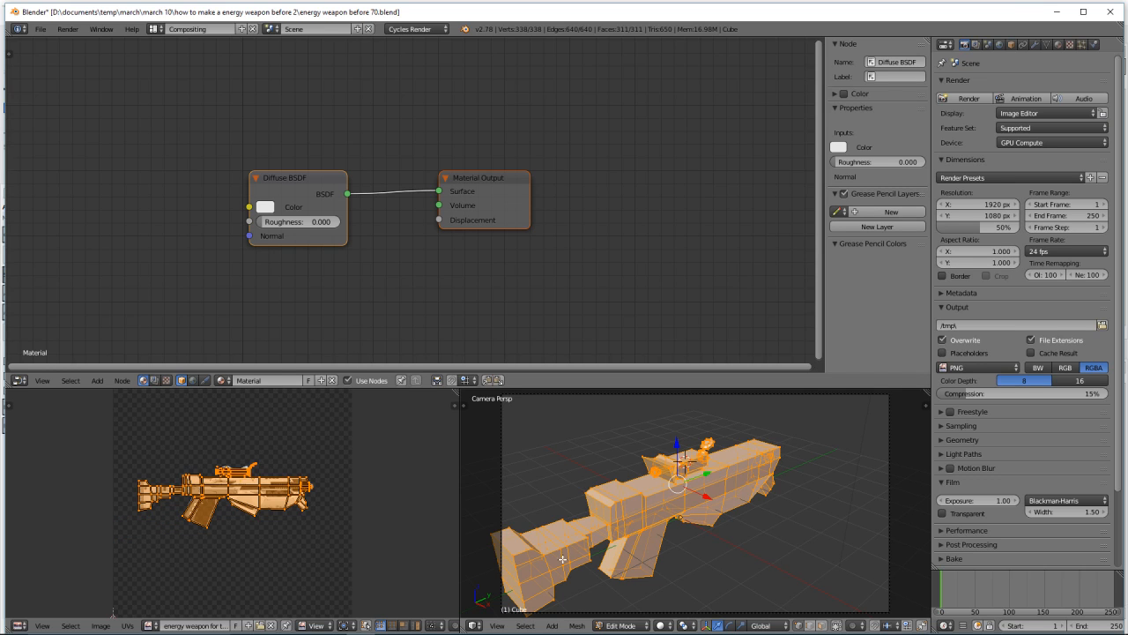
- Align the 3D view to an orthographic right view and save the file as energy weapon before 71.blend
left_click(839, 626)
key("n")
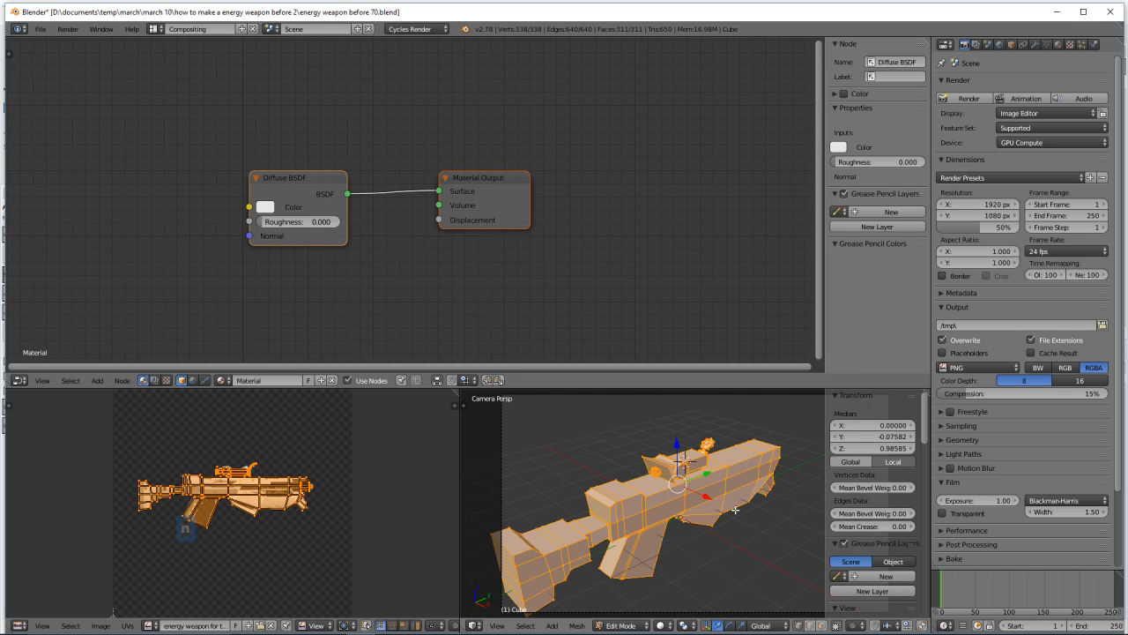
key("n")
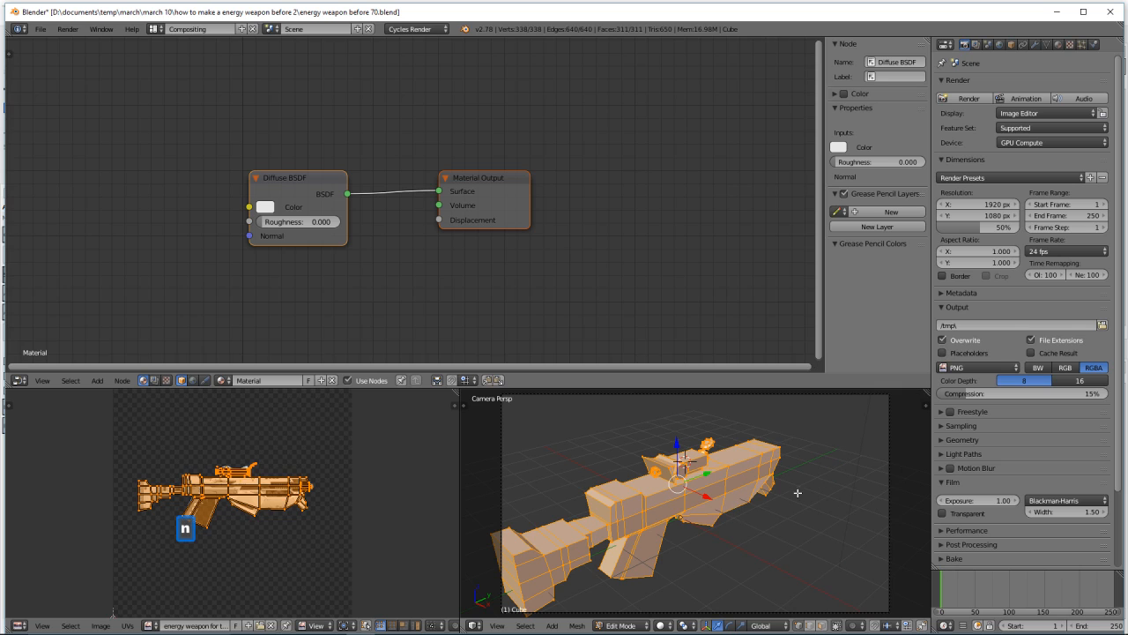
key("t")
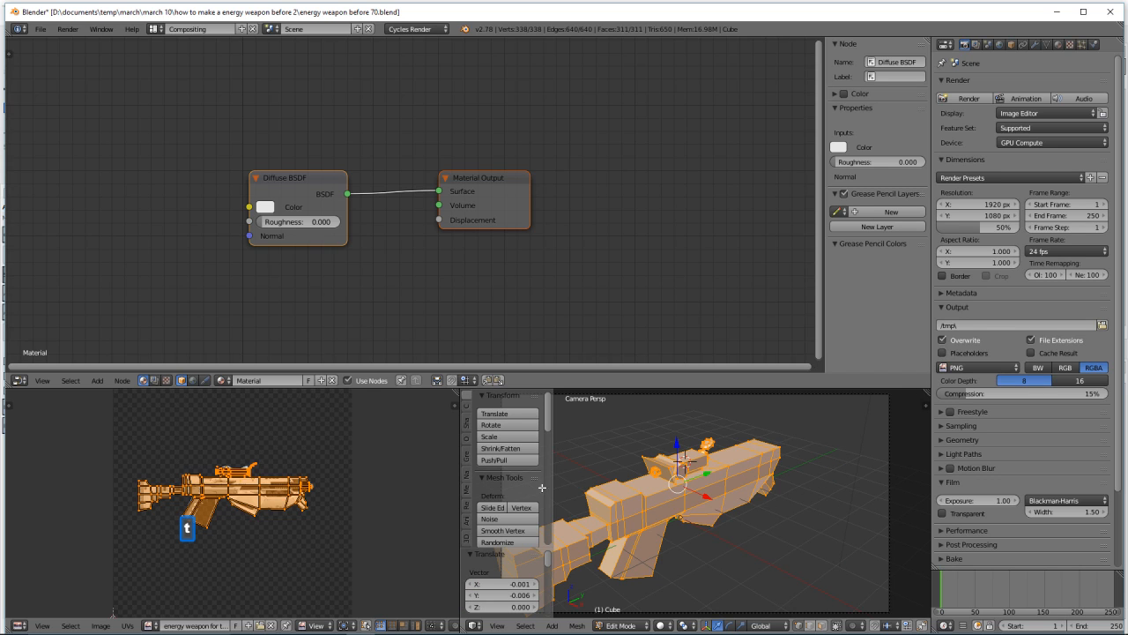
left_click(468, 477)
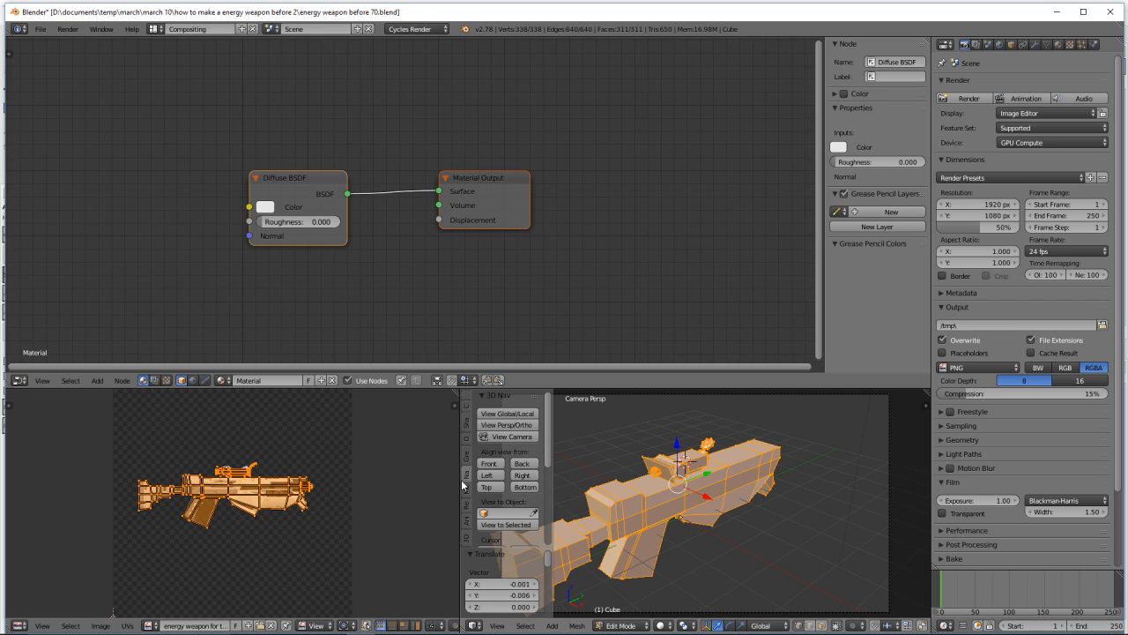
left_click(532, 477)
scroll(698, 516, "up", 2)
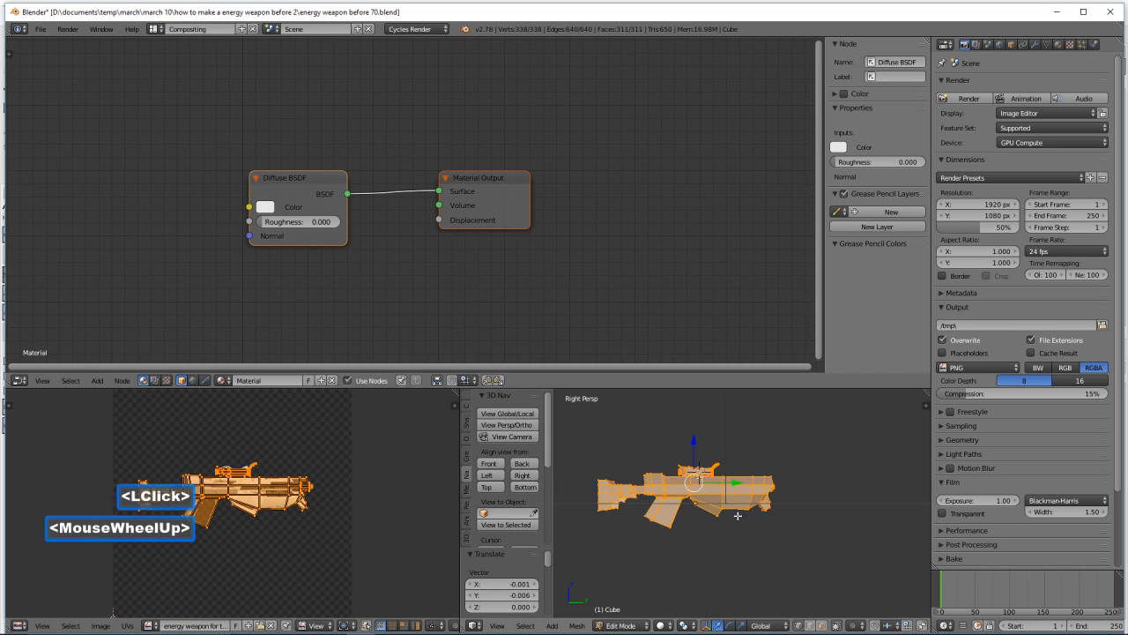
left_click(530, 425)
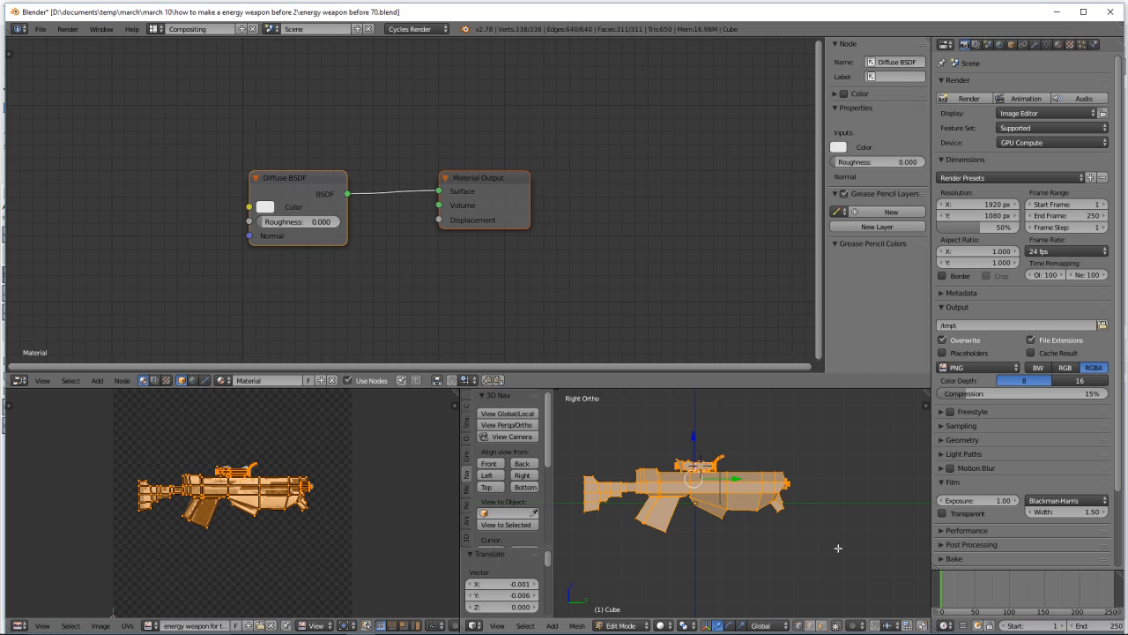
key("ctrl+shift+s")
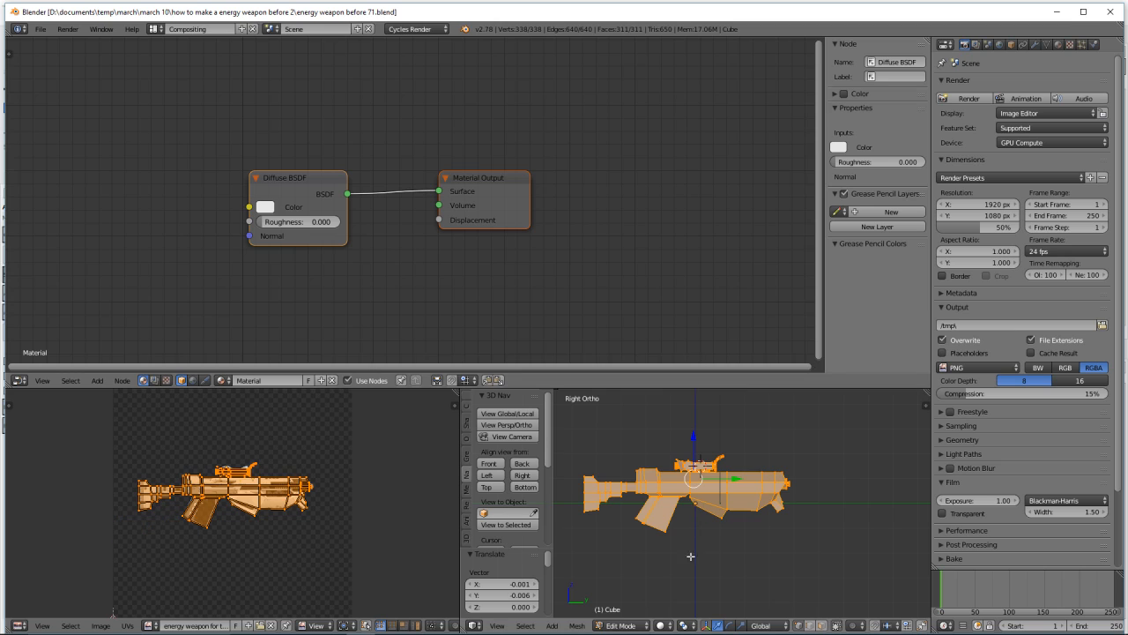
- Return to Object Mode and delete the lamp above the weapon
left_click(620, 625)
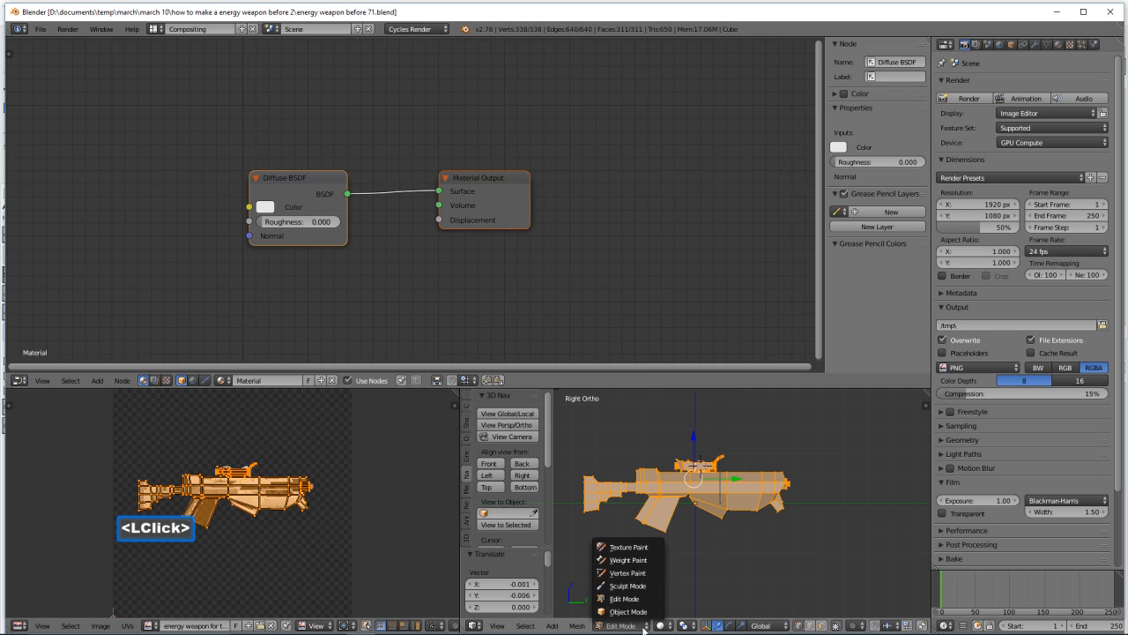
left_click(628, 611)
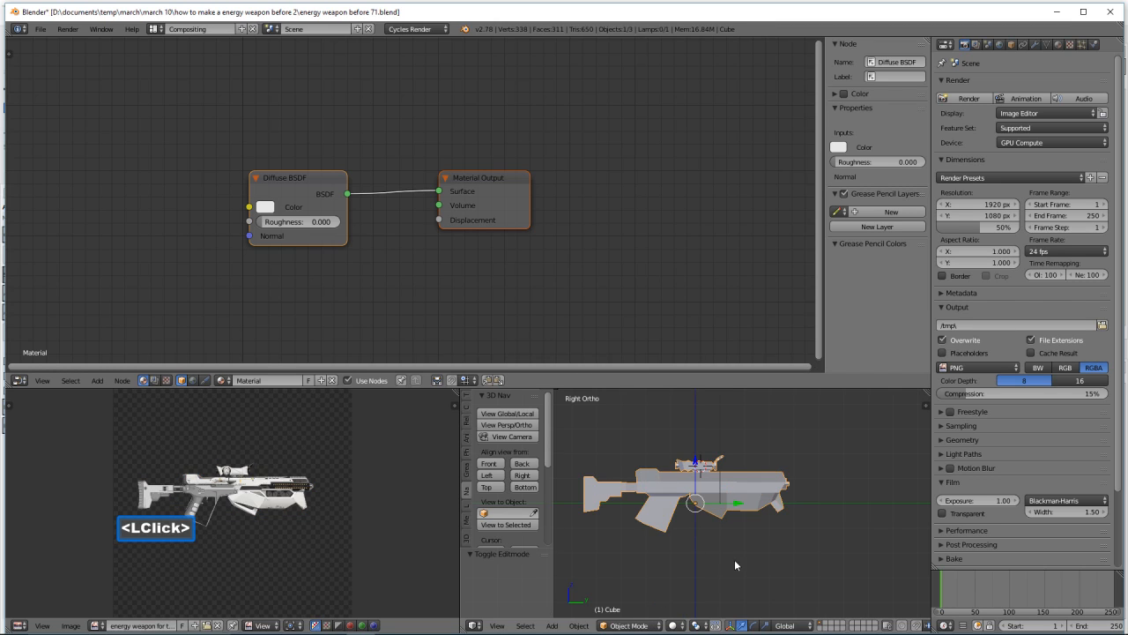
scroll(819, 509, "down", 4)
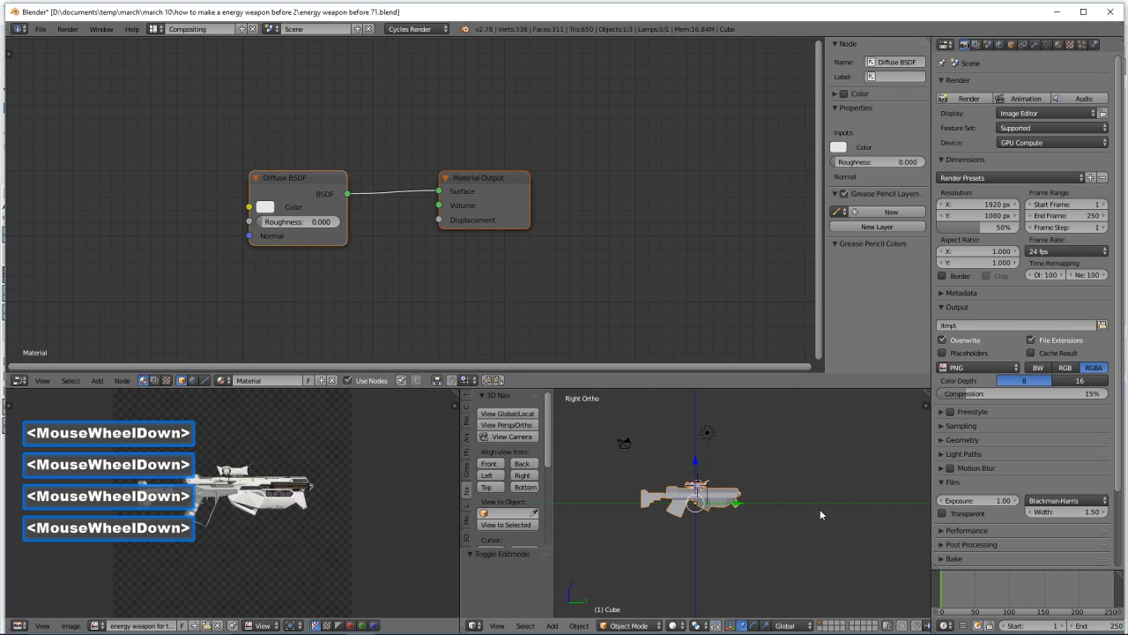
left_click(708, 432)
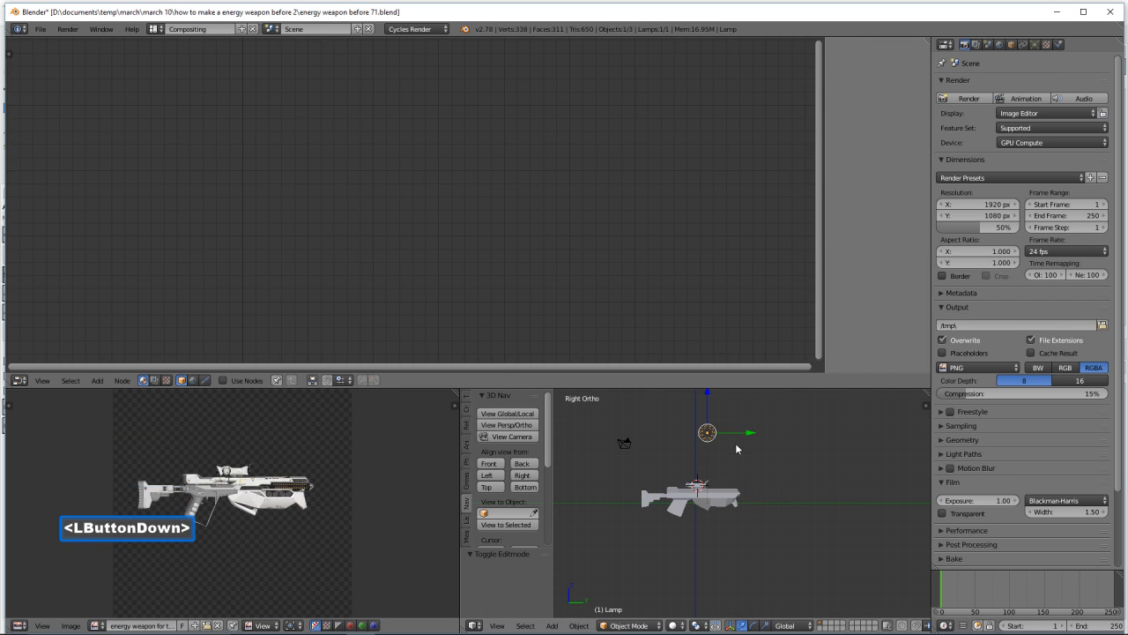
key("x")
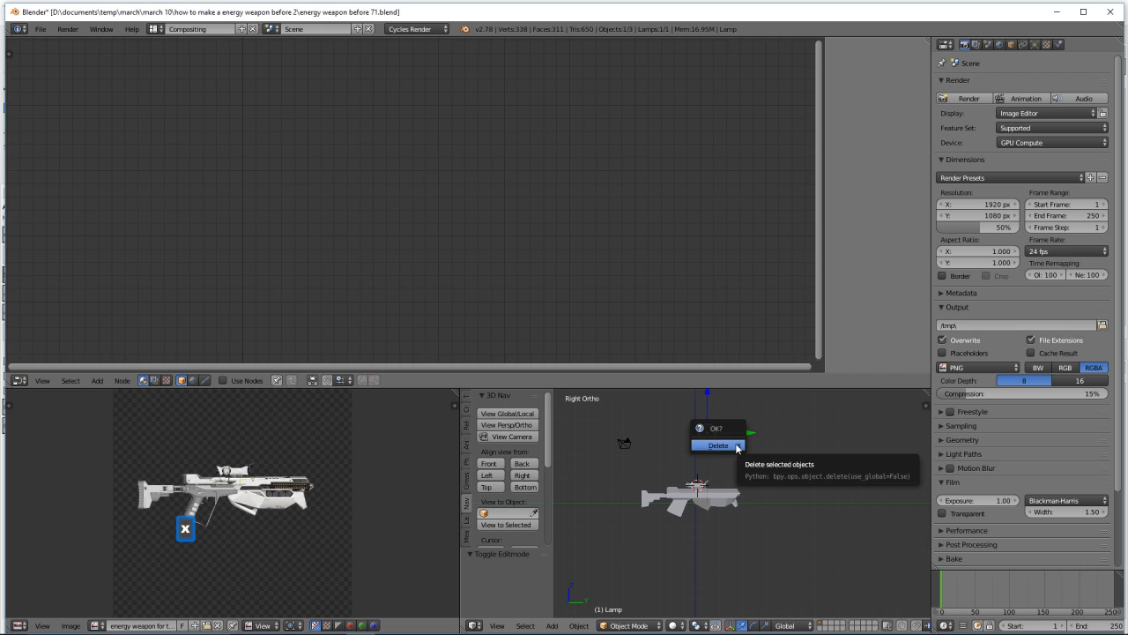
left_click(738, 448)
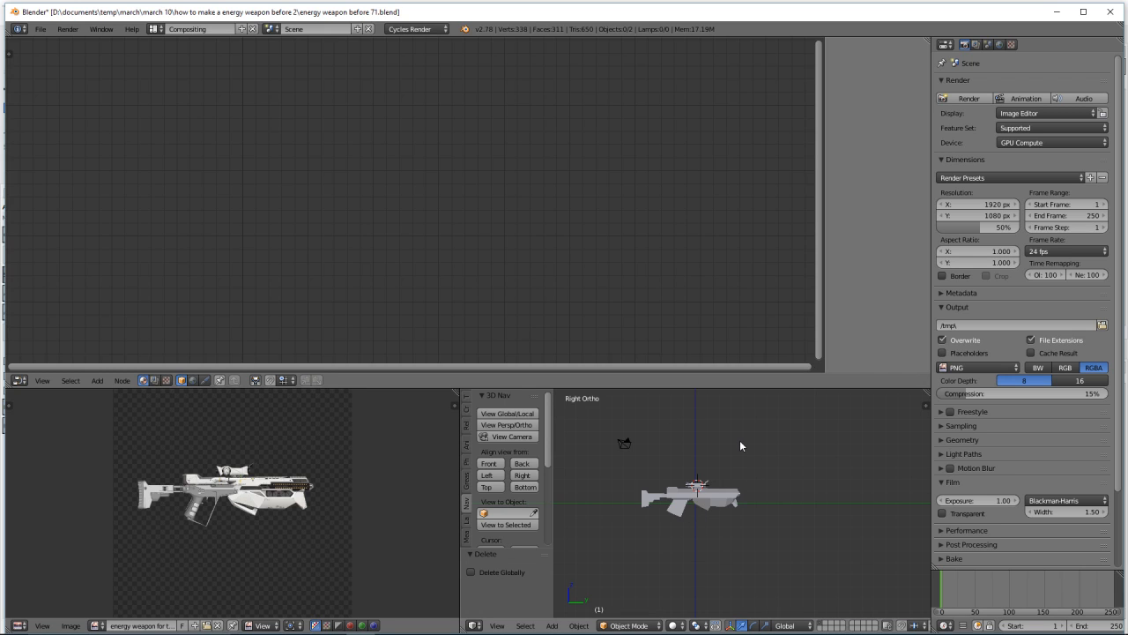
- Add a mesh plane high above the weapon and scale it up to nearly five times the weapon's length
scroll(741, 446, "down", 4)
scroll(741, 446, "down", 1)
right_click(696, 411)
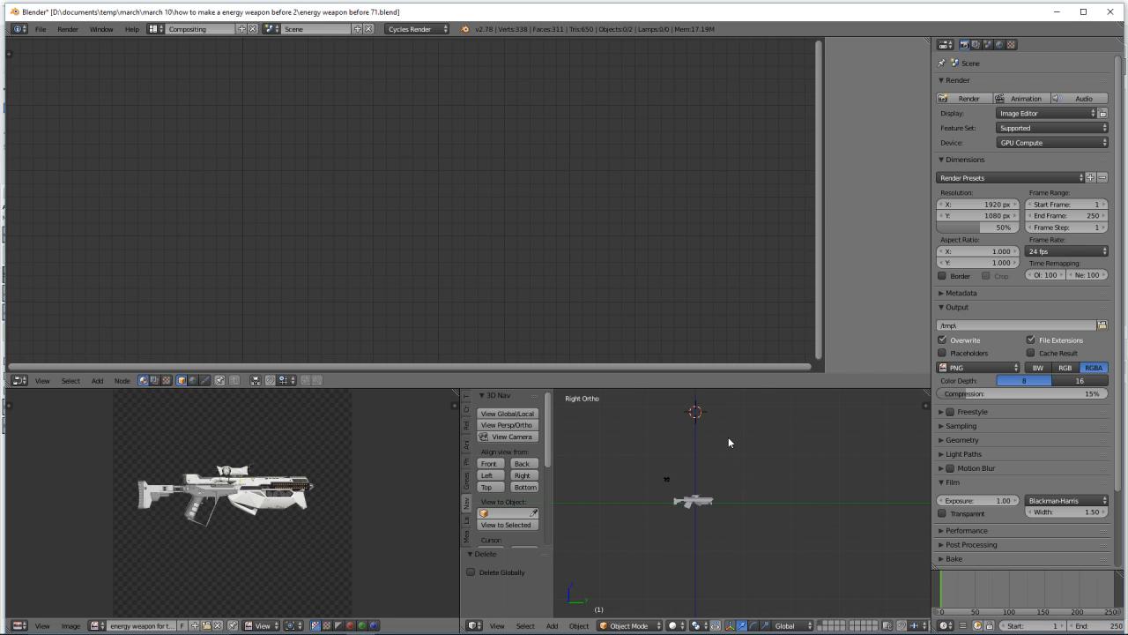
key("shift+a")
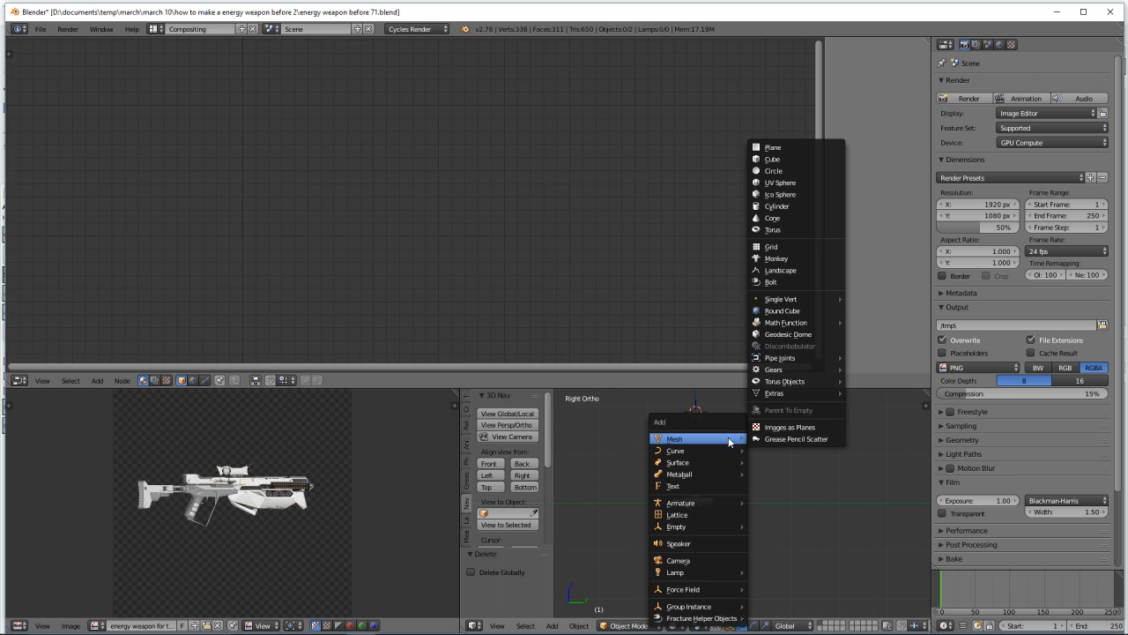
left_click(804, 148)
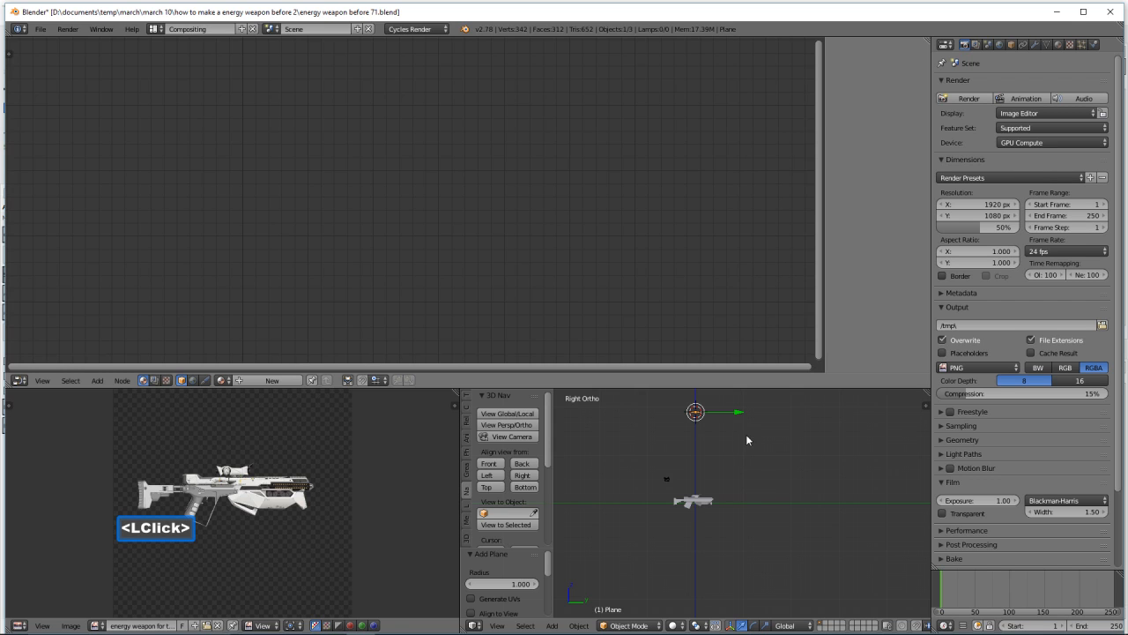
key("s")
left_click(821, 517)
key("s")
left_click(851, 521)
key("s")
left_click(802, 498)
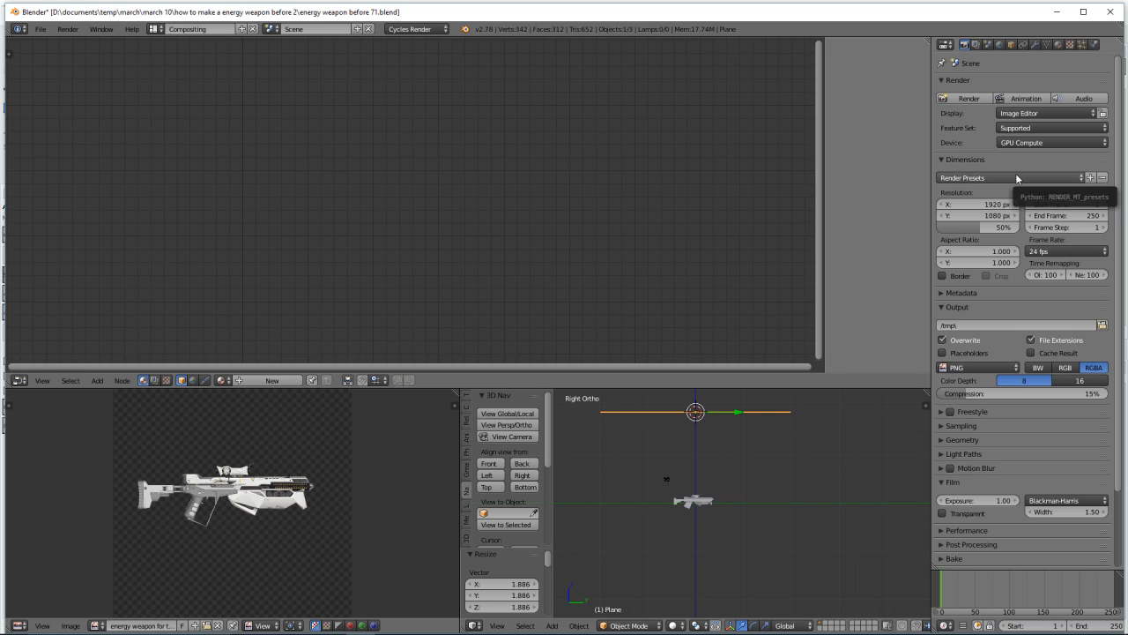
- Give the overhead plane a new material with an Emission surface
left_click(1059, 45)
left_click(1034, 124)
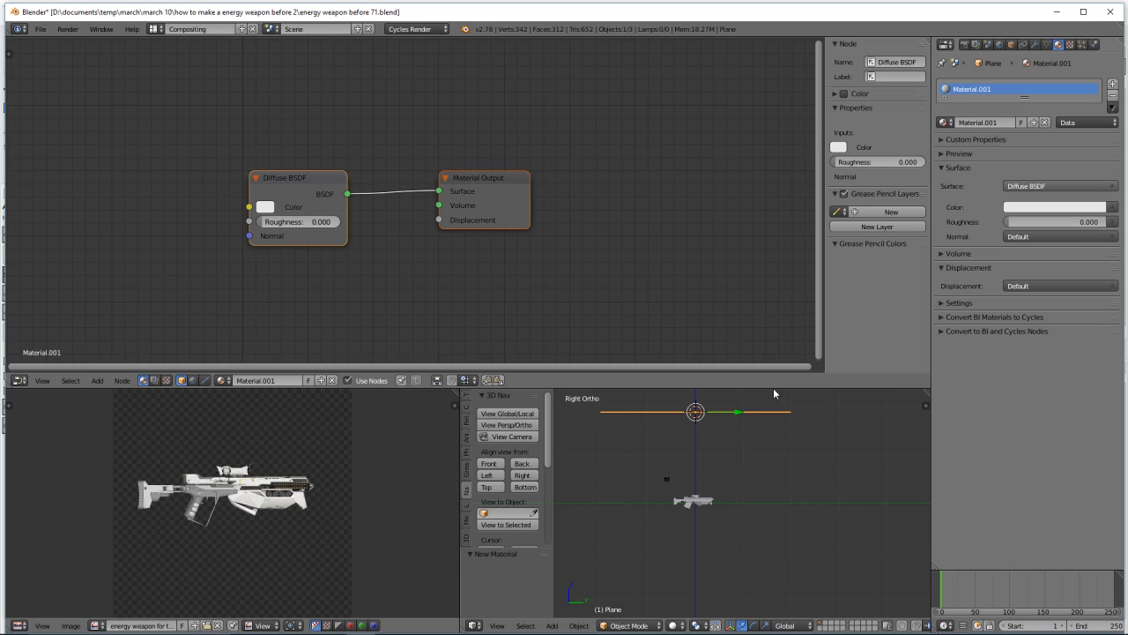
left_click(1070, 186)
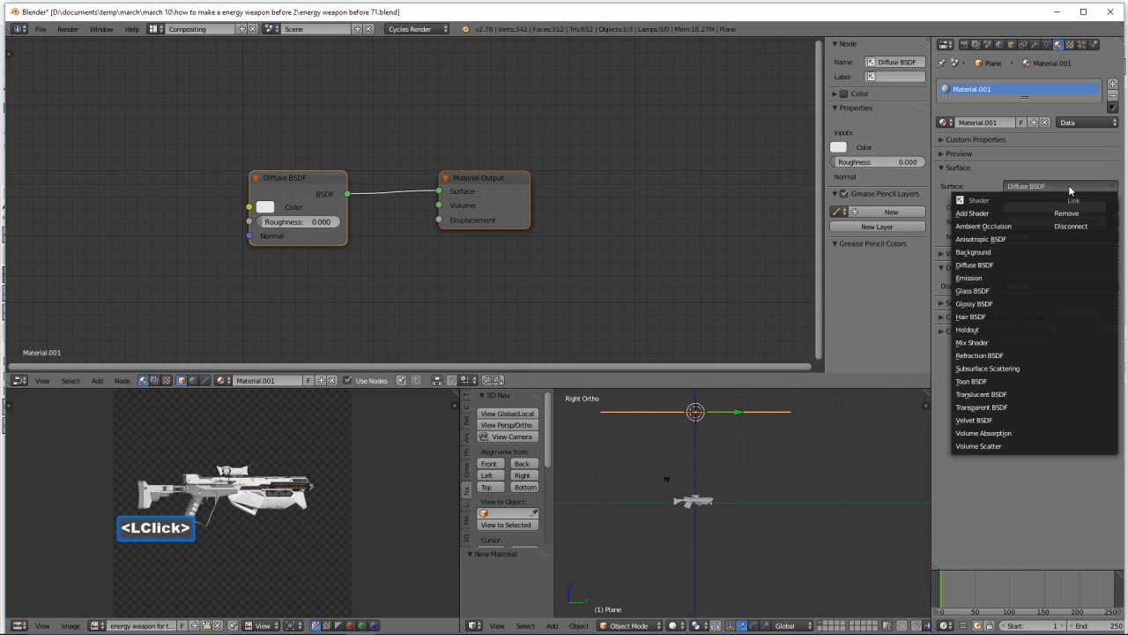
left_click(997, 279)
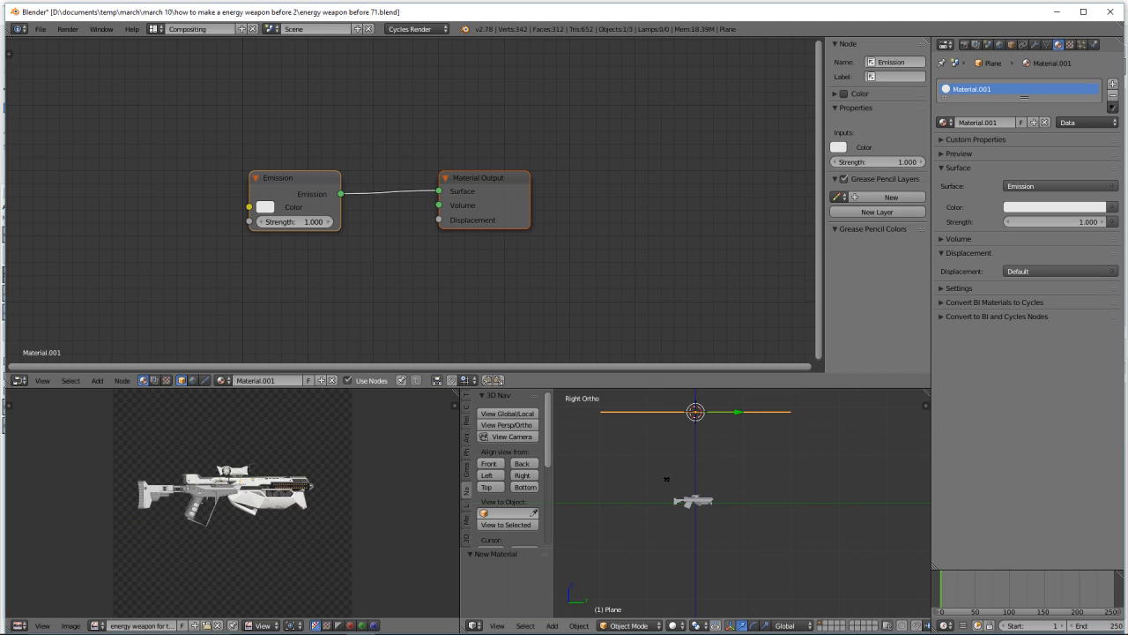
- Add a second mesh plane just below the weapon and scale it up by about 3.723 and a further 3.041
left_click(762, 423)
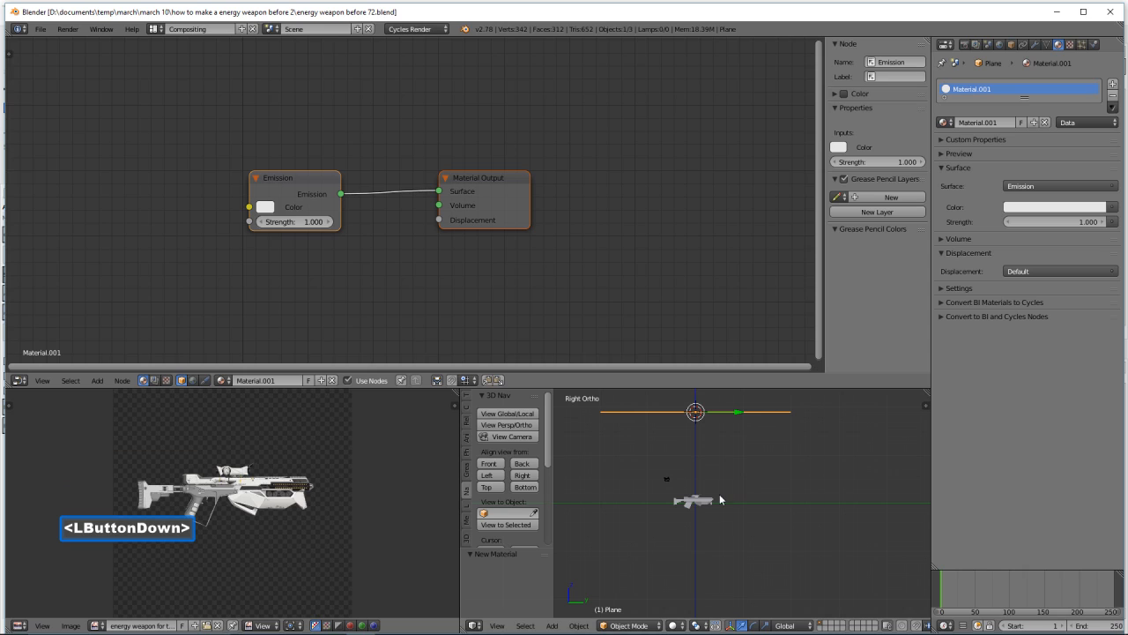
scroll(752, 511, "up", 4)
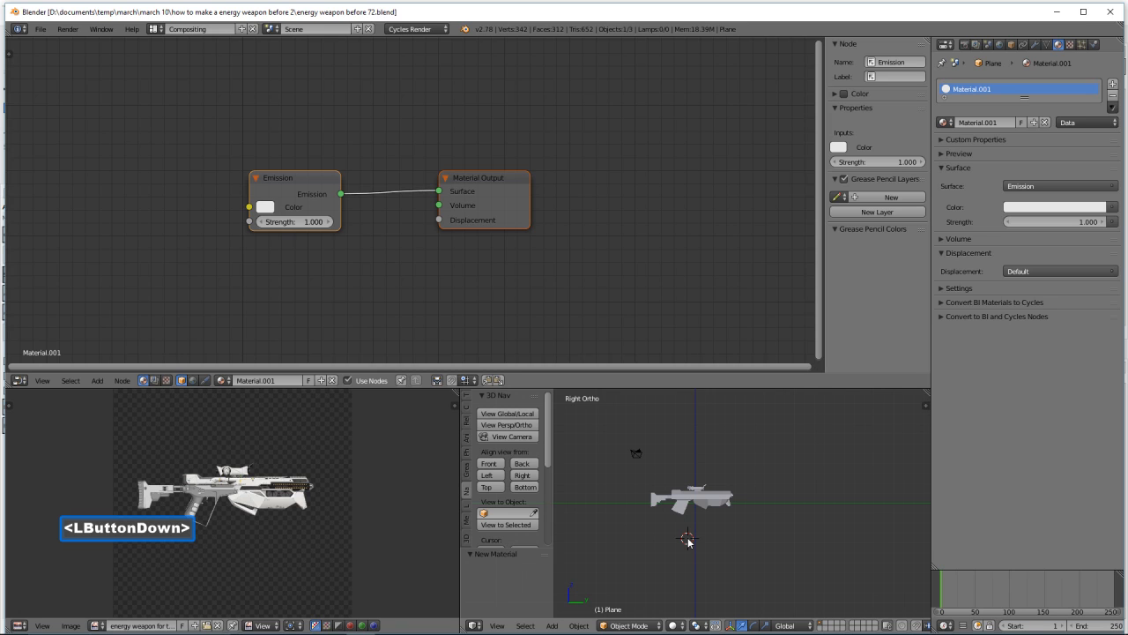
key("shift+a")
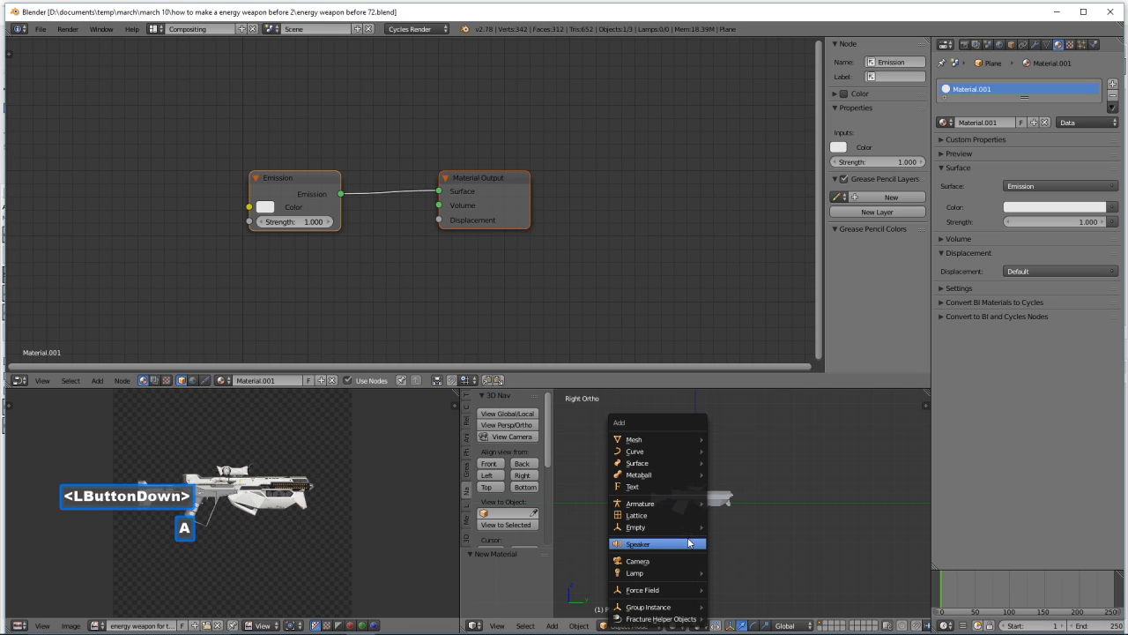
mouse_move(661, 442)
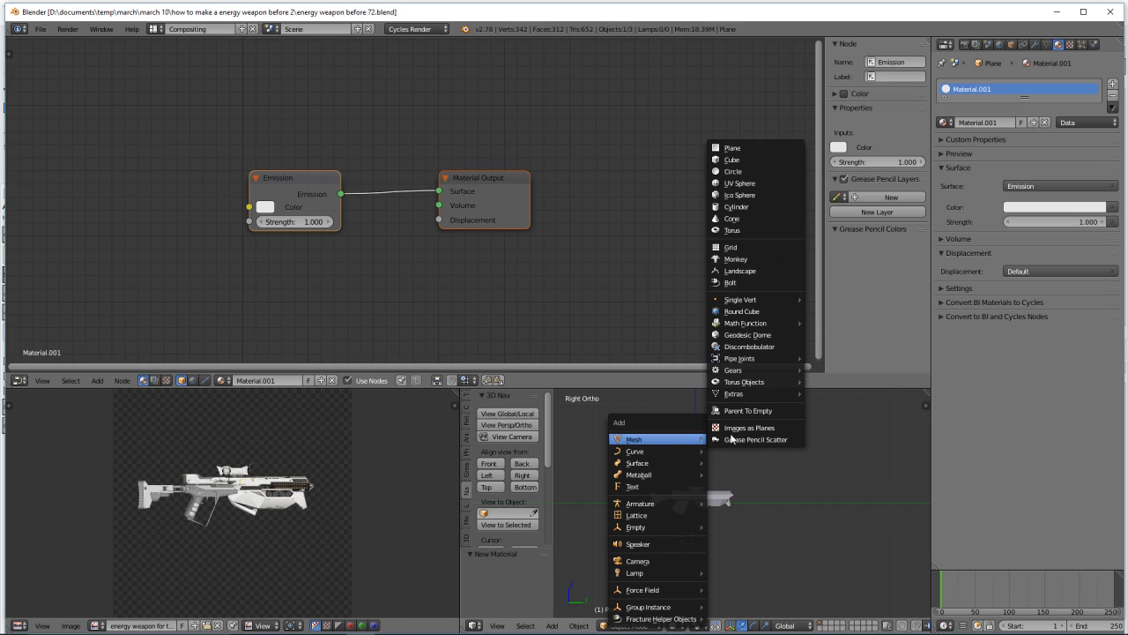
left_click(746, 152)
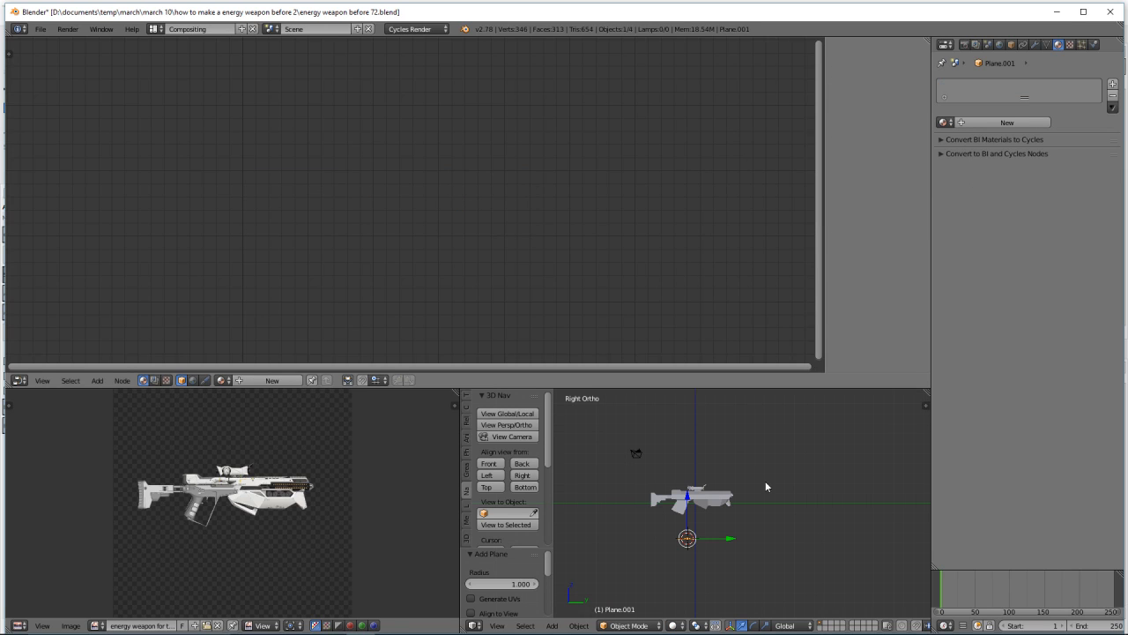
key("s")
left_click(855, 576)
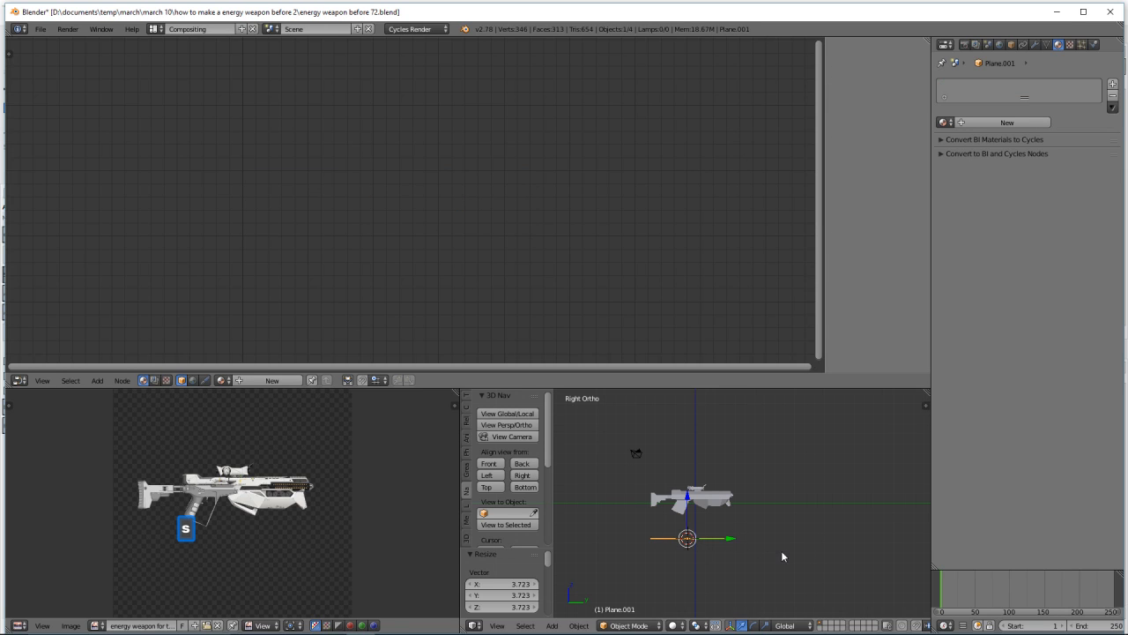
key("s")
left_click(899, 595)
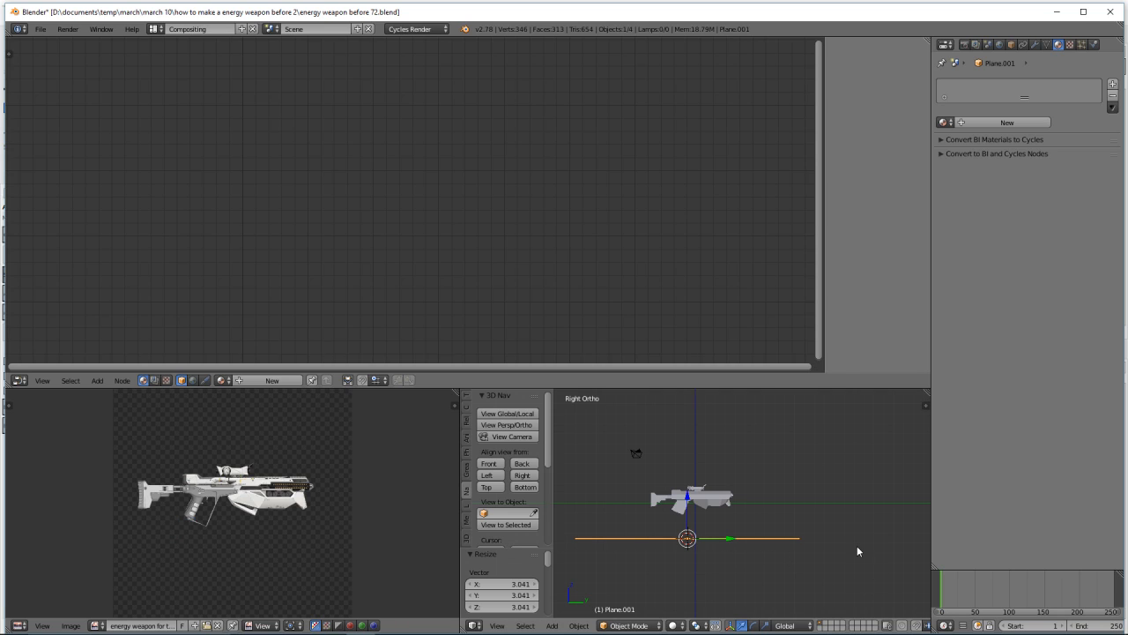
- Preview the weapon and both planes with Rendered viewport shading from an angled view, and return to Solid shading
middle_click_drag(845, 532, 764, 507)
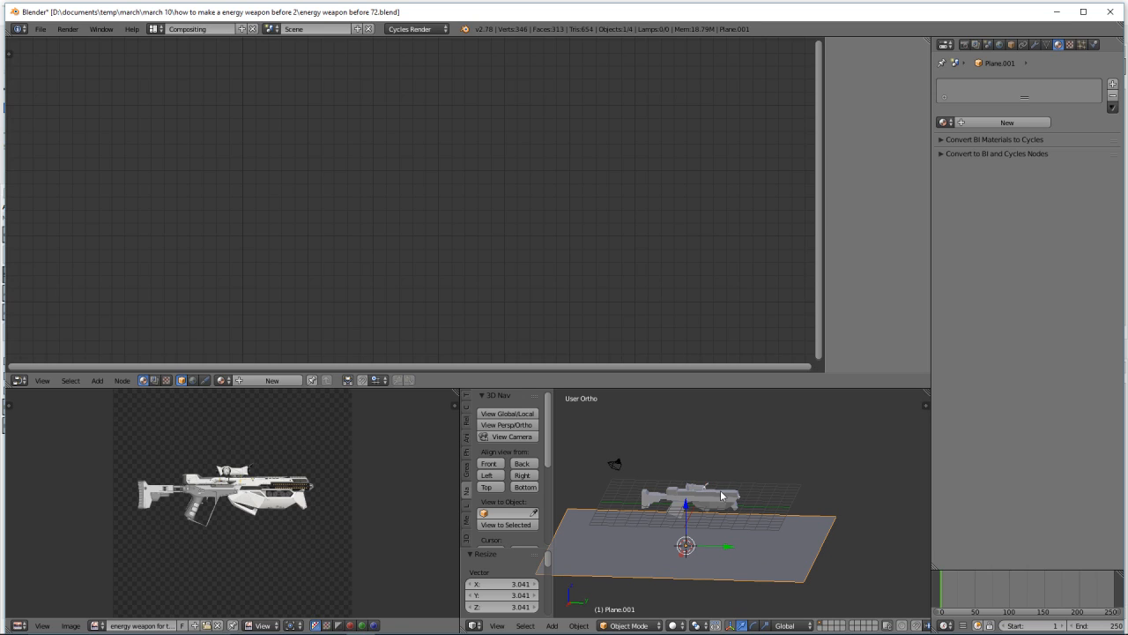
left_click(683, 627)
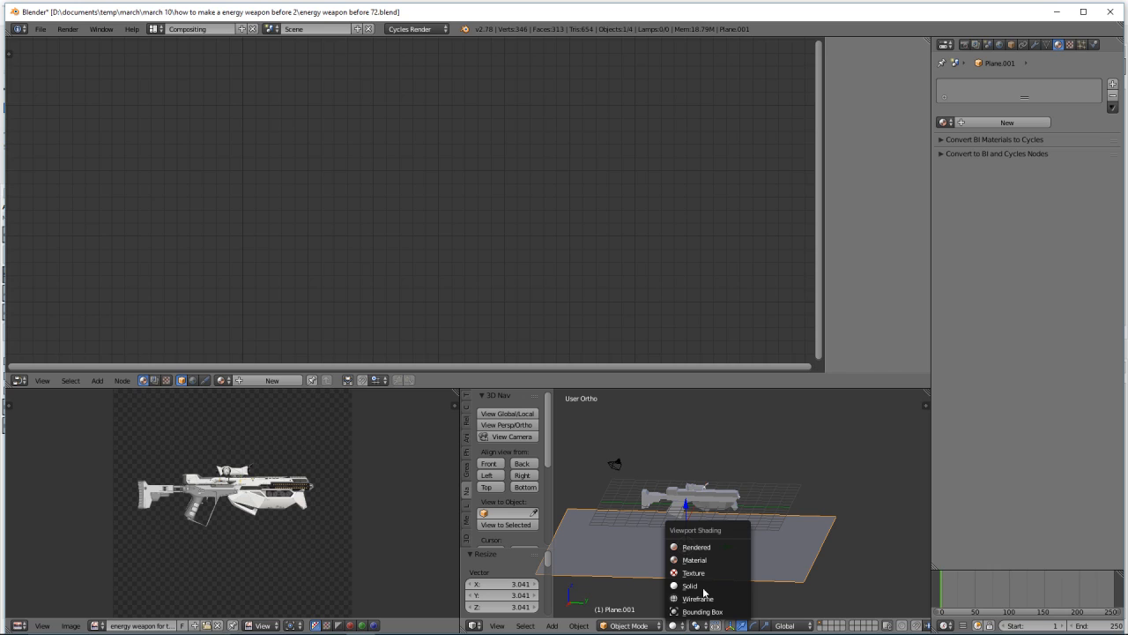
left_click(720, 546)
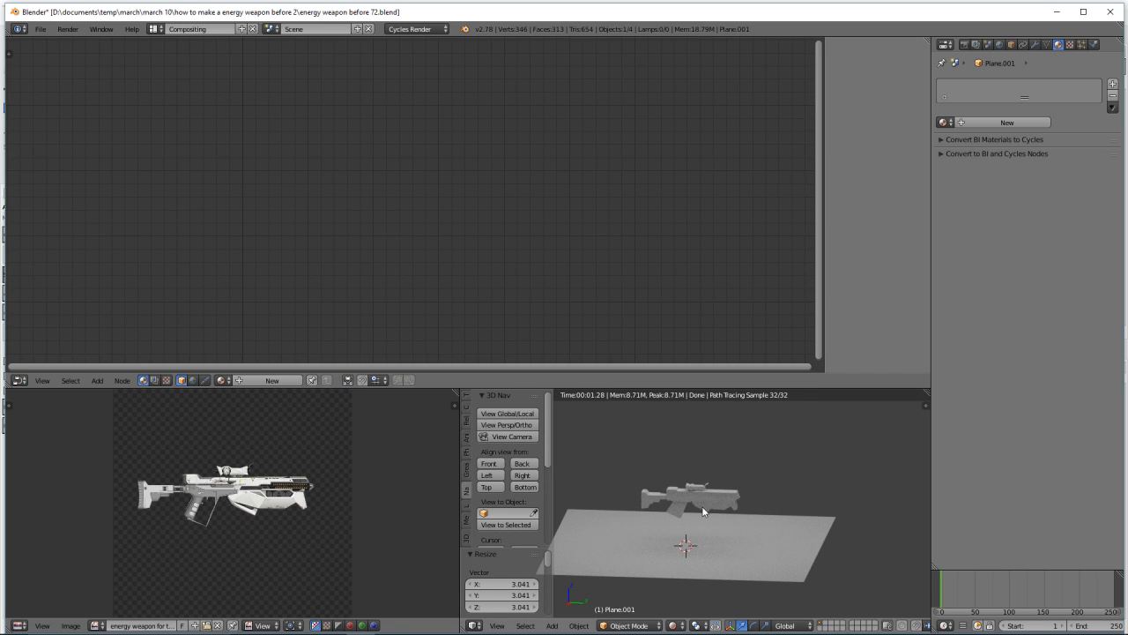
scroll(732, 520, "up", 1)
scroll(726, 506, "up", 2)
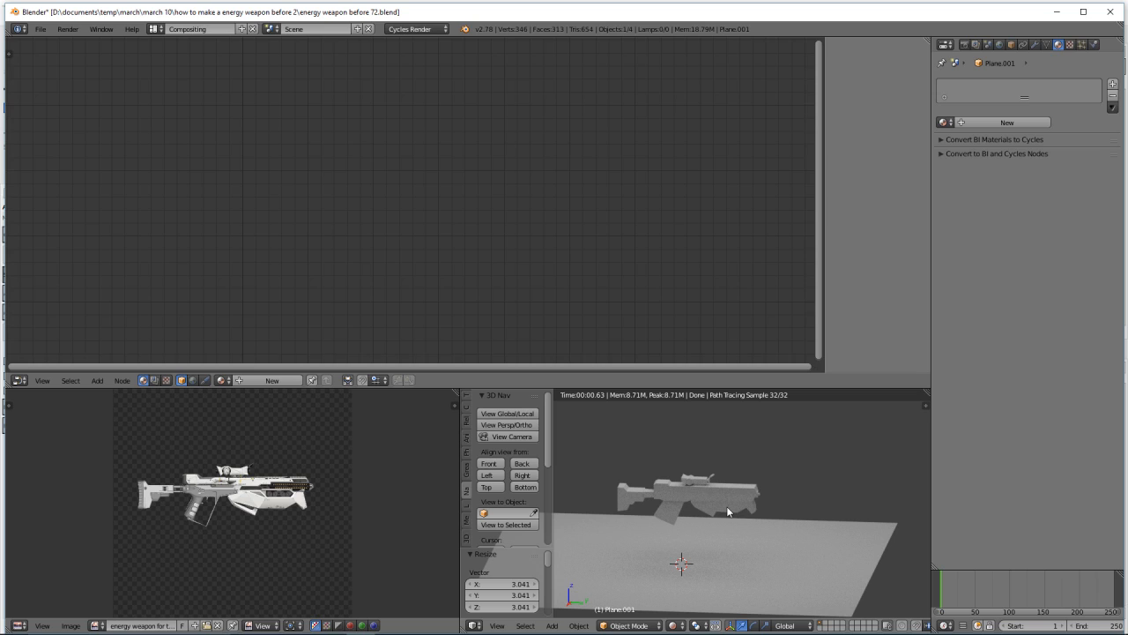
key("z")
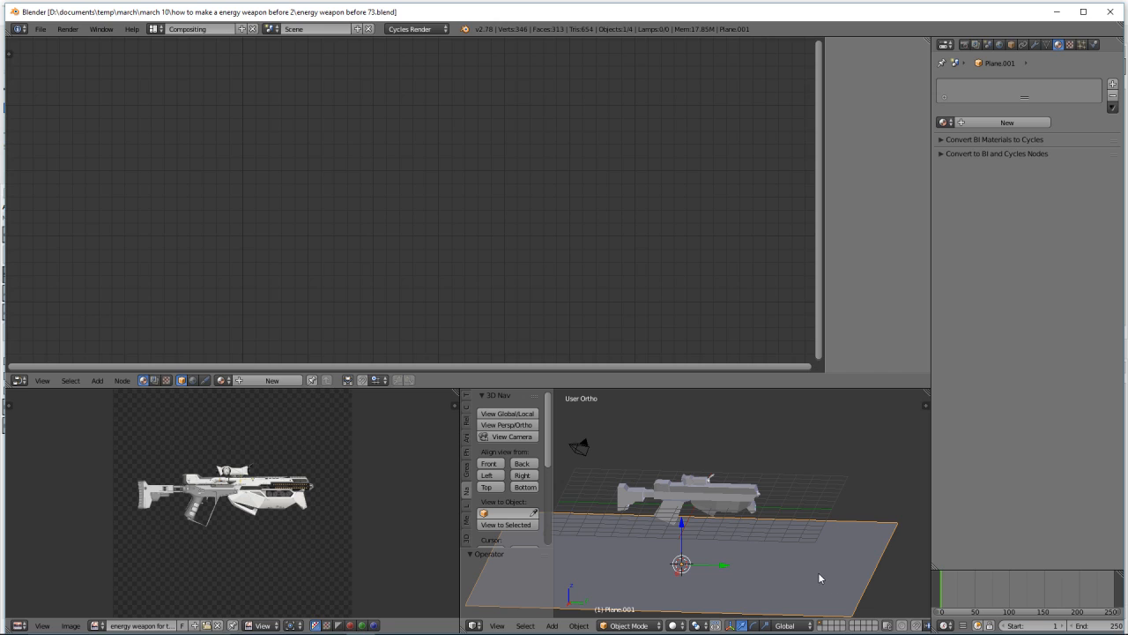
- Select the weapon and add a Texture Coordinate node to its material, placed above and left of the Diffuse BSDF node
right_click(733, 505)
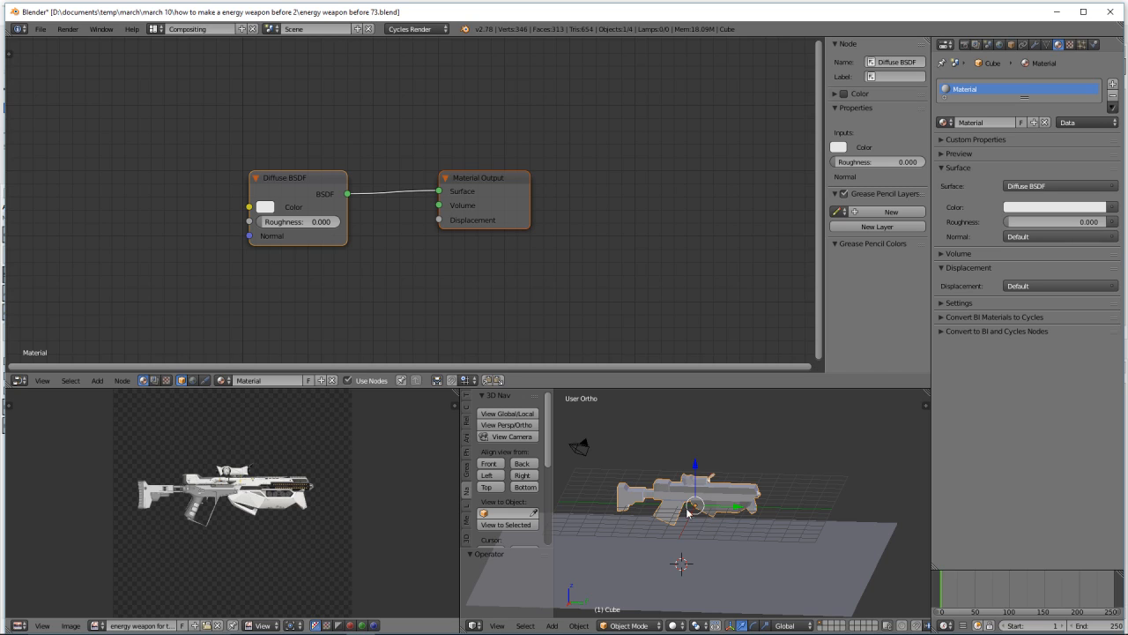
left_click(97, 380)
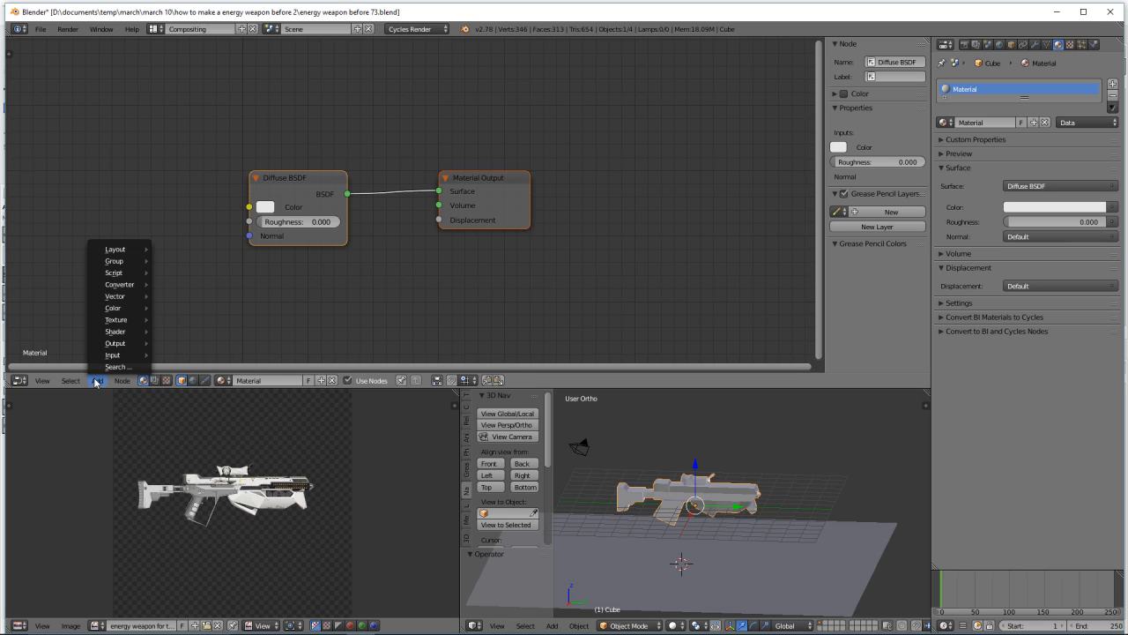
mouse_move(104, 355)
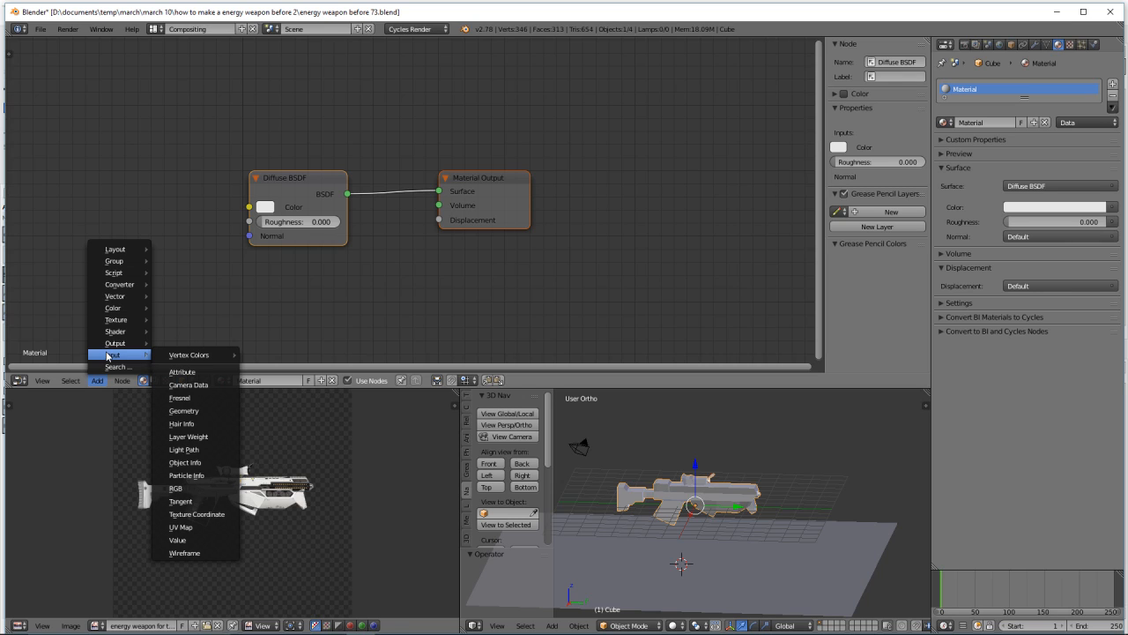
left_click(186, 513)
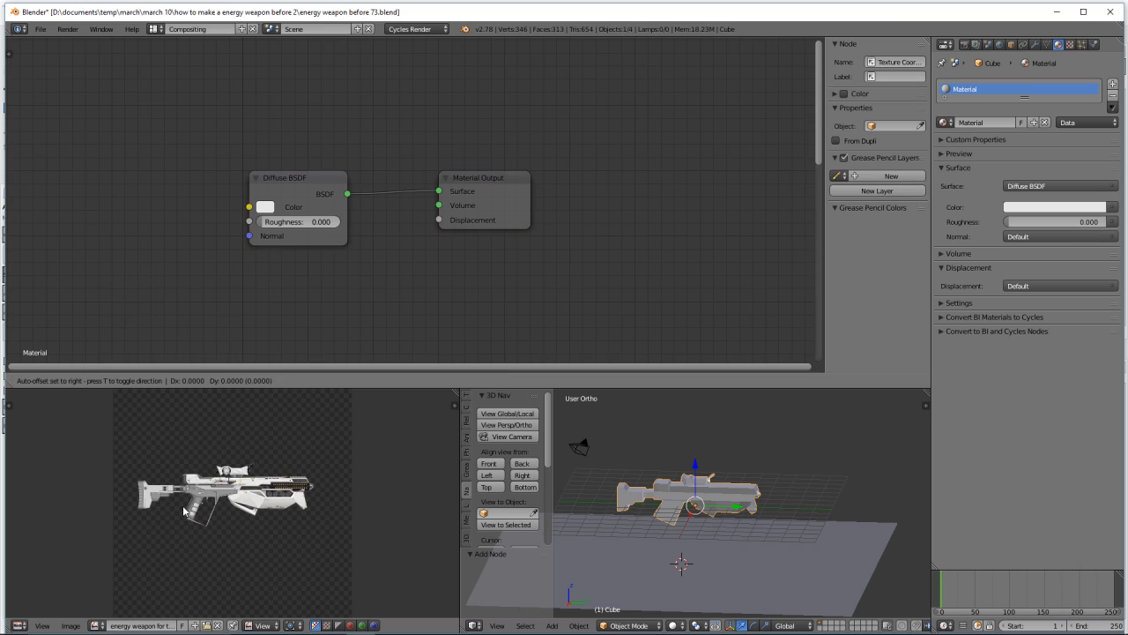
left_click(91, 152)
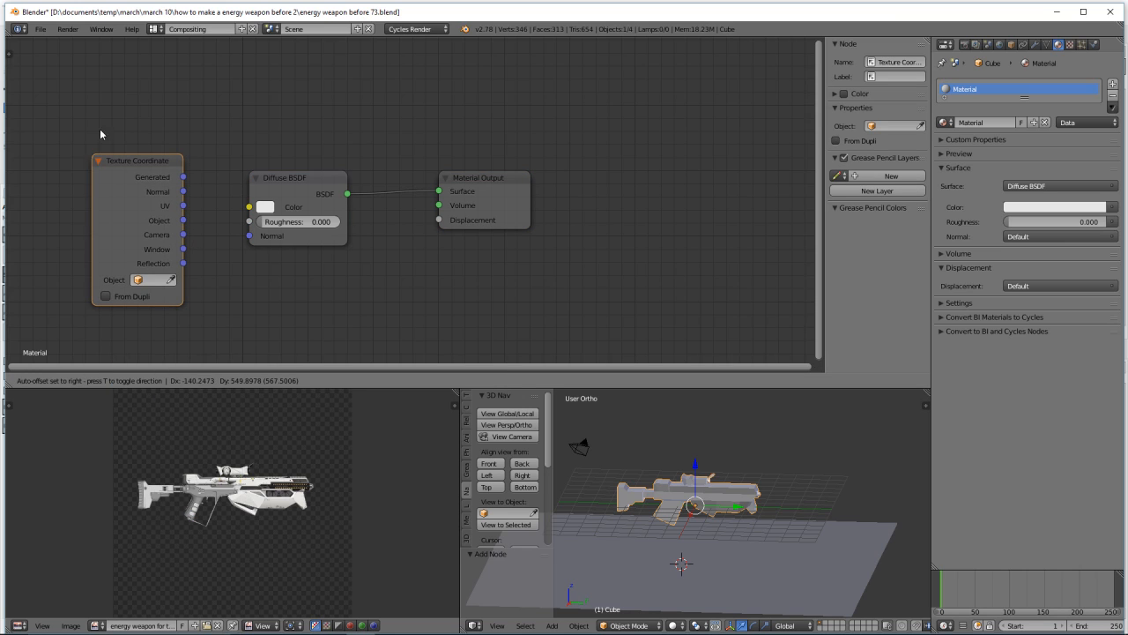
left_click(61, 67)
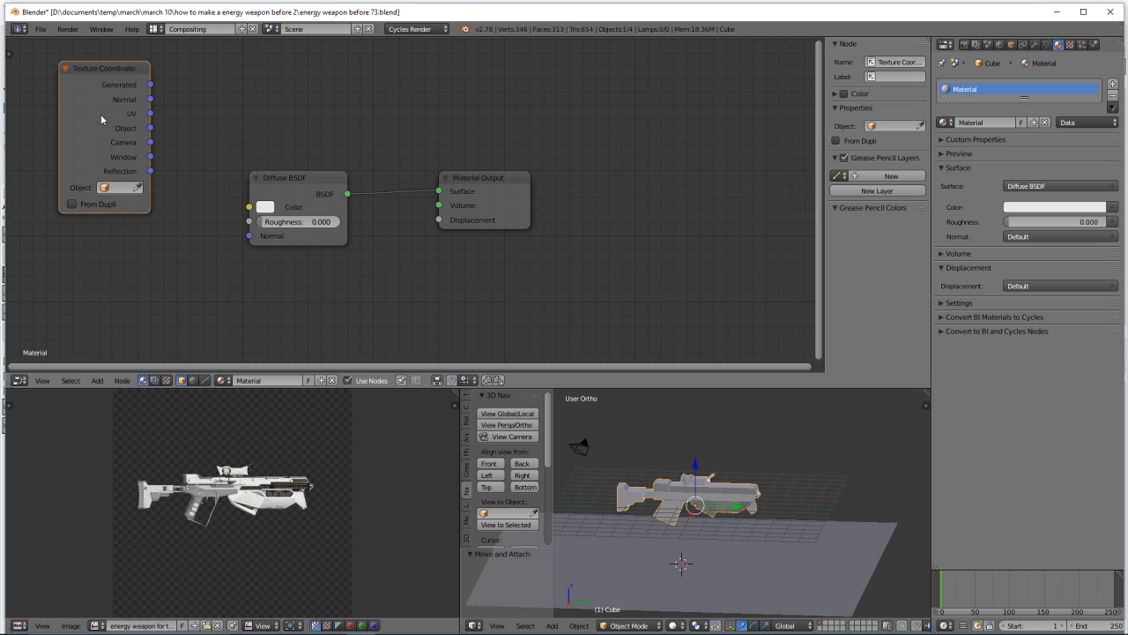
- Add an Image Texture node just below the Texture Coordinate node
left_click(98, 379)
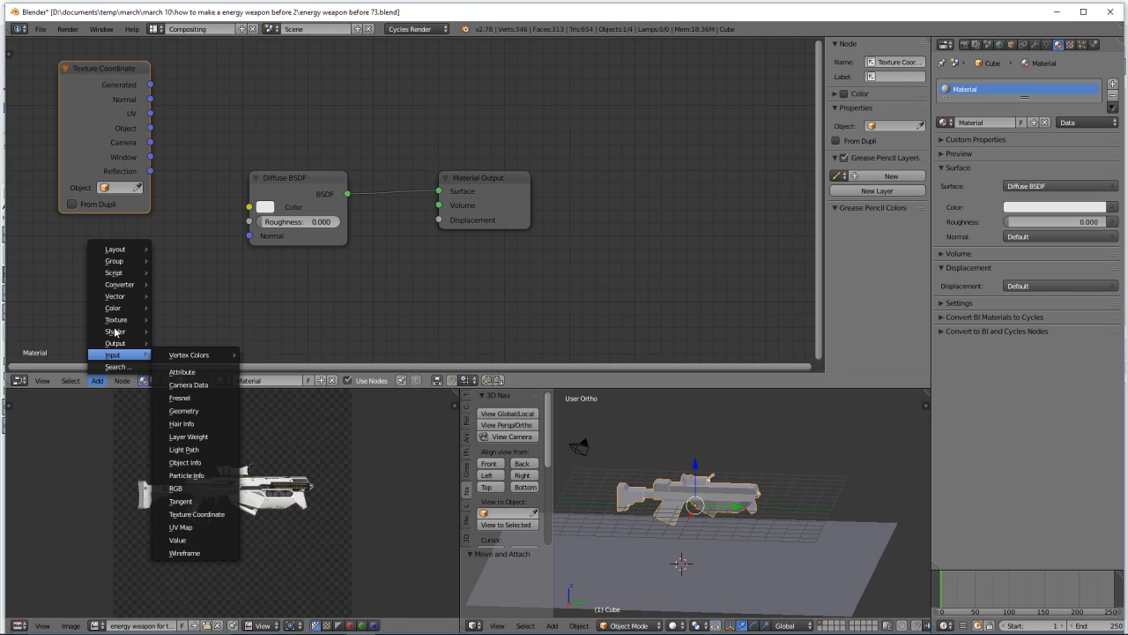
mouse_move(113, 333)
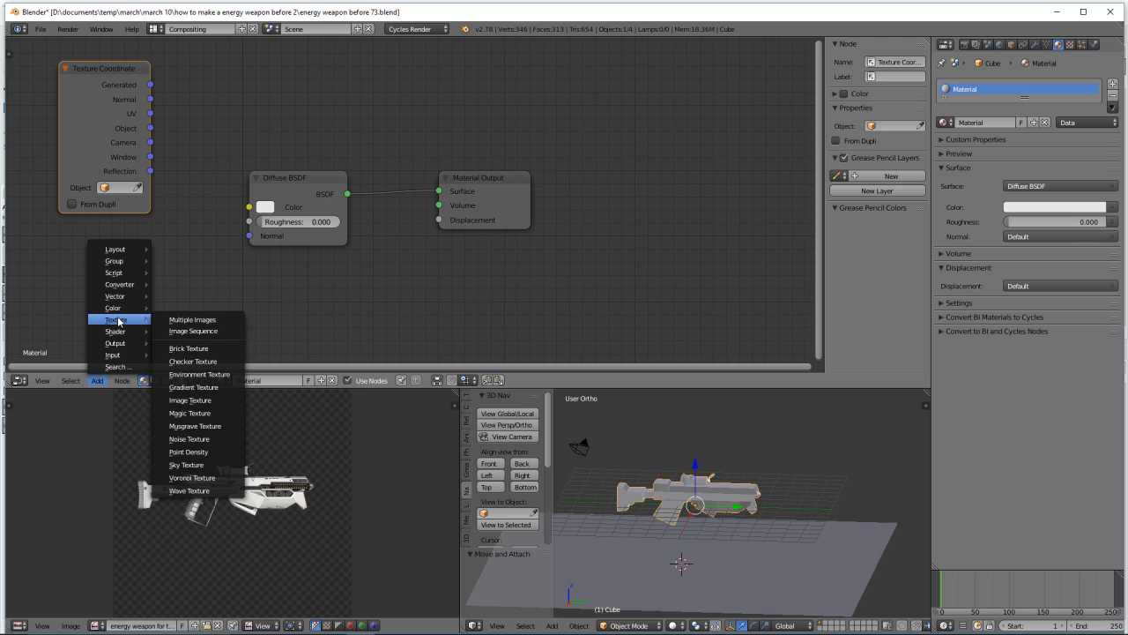
left_click(190, 399)
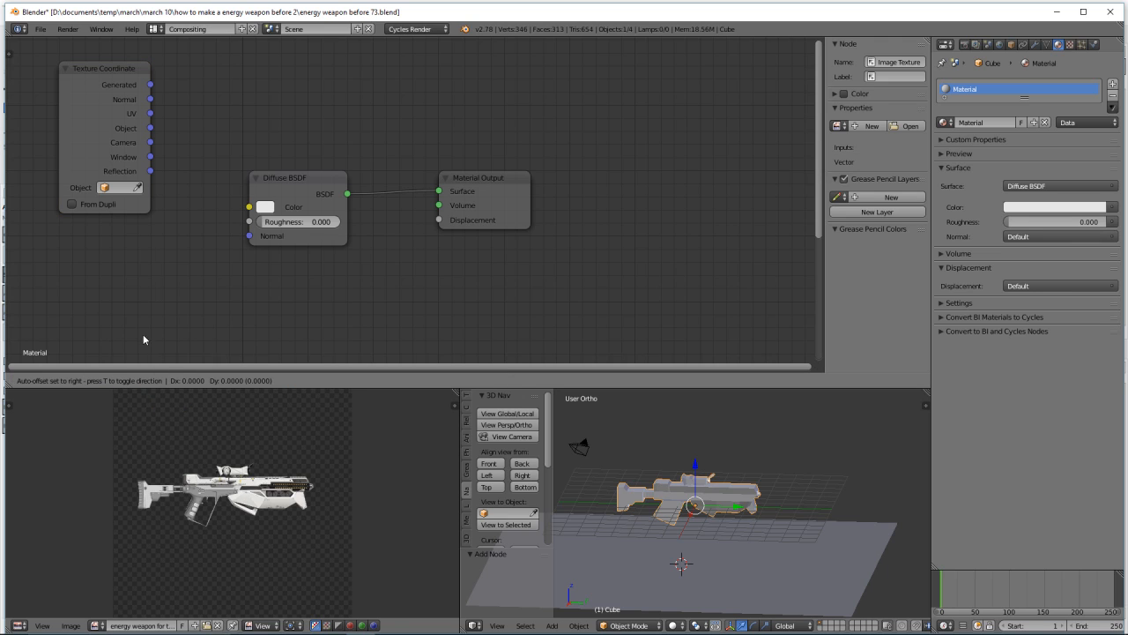
left_click(83, 228)
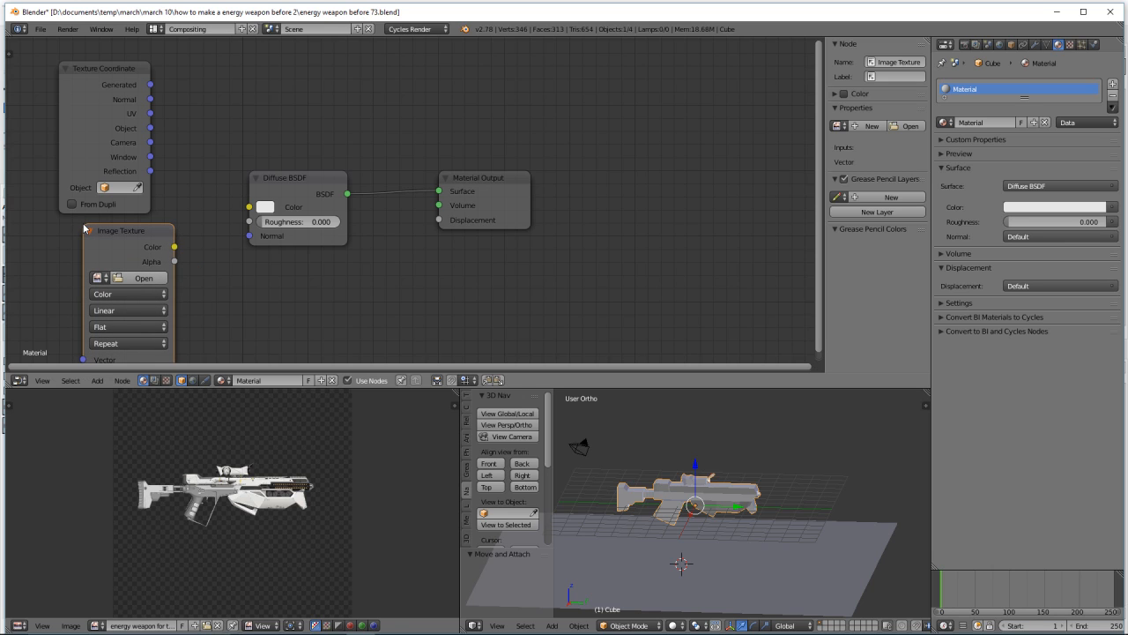
key("Home")
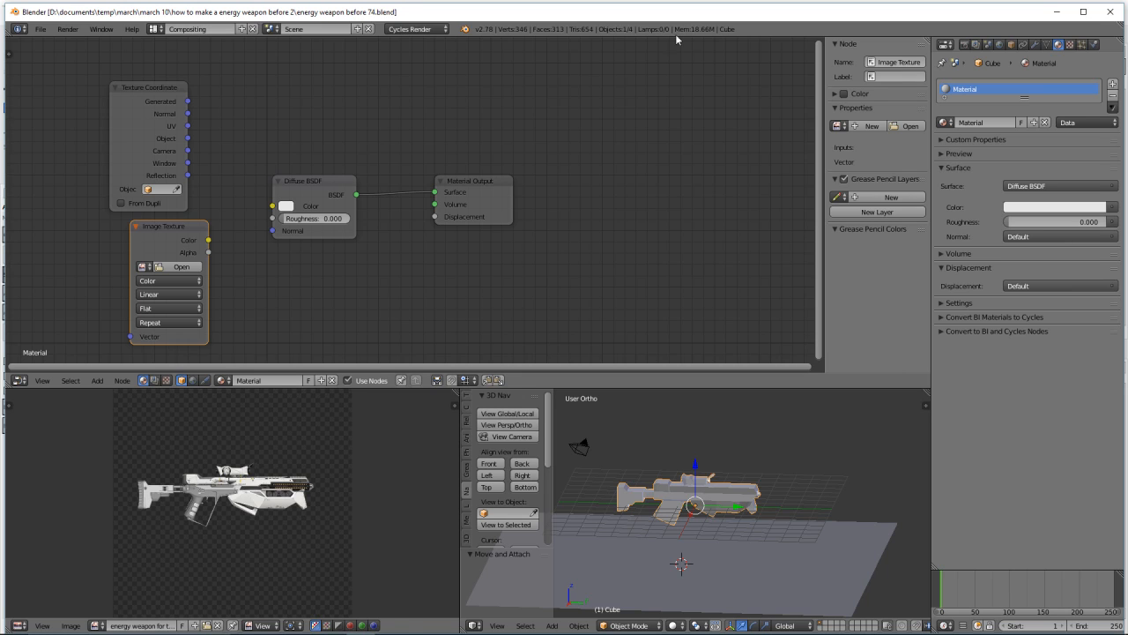
- Add a Transparent BSDF node above the Diffuse BSDF node
left_click(92, 380)
mouse_move(112, 332)
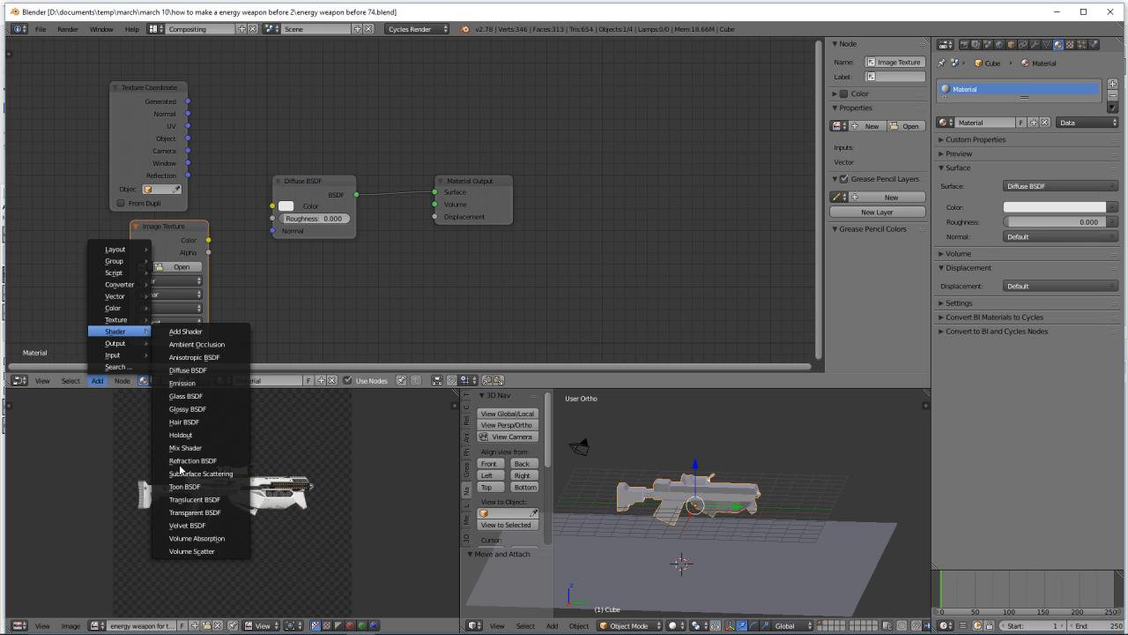
left_click(225, 513)
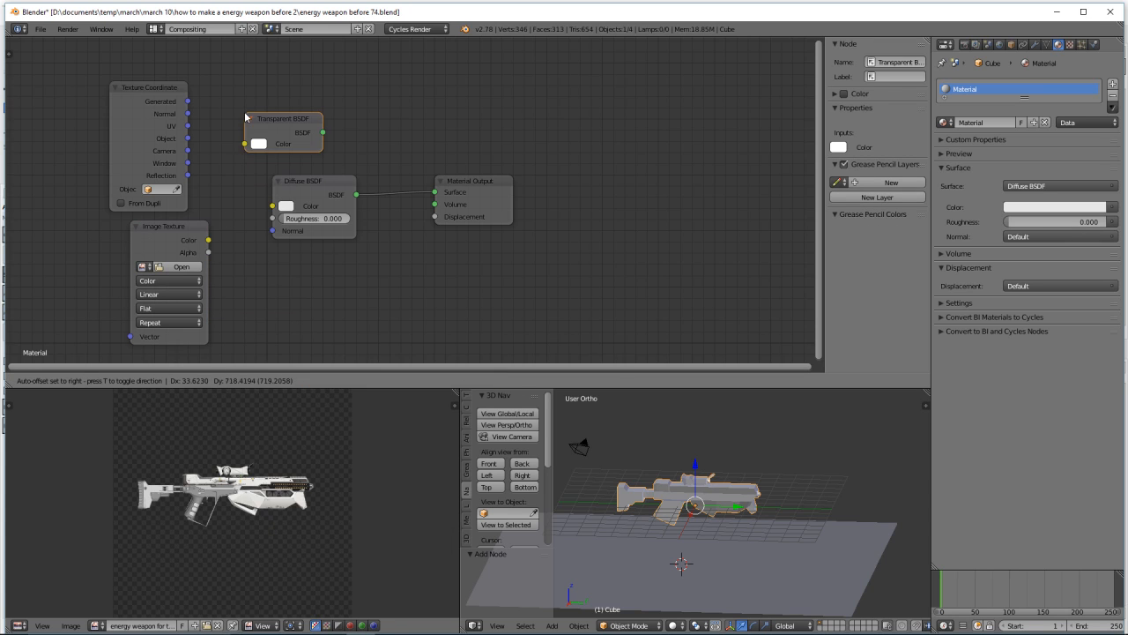
left_click(245, 113)
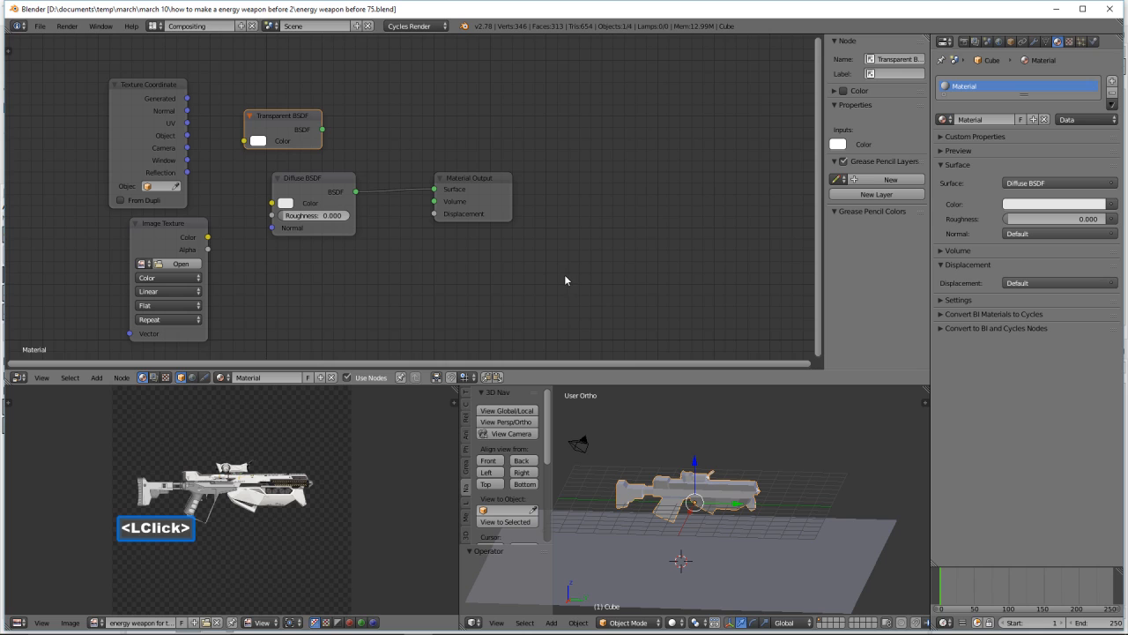
- Add a Mix Shader node above the Material Output node
left_click(97, 378)
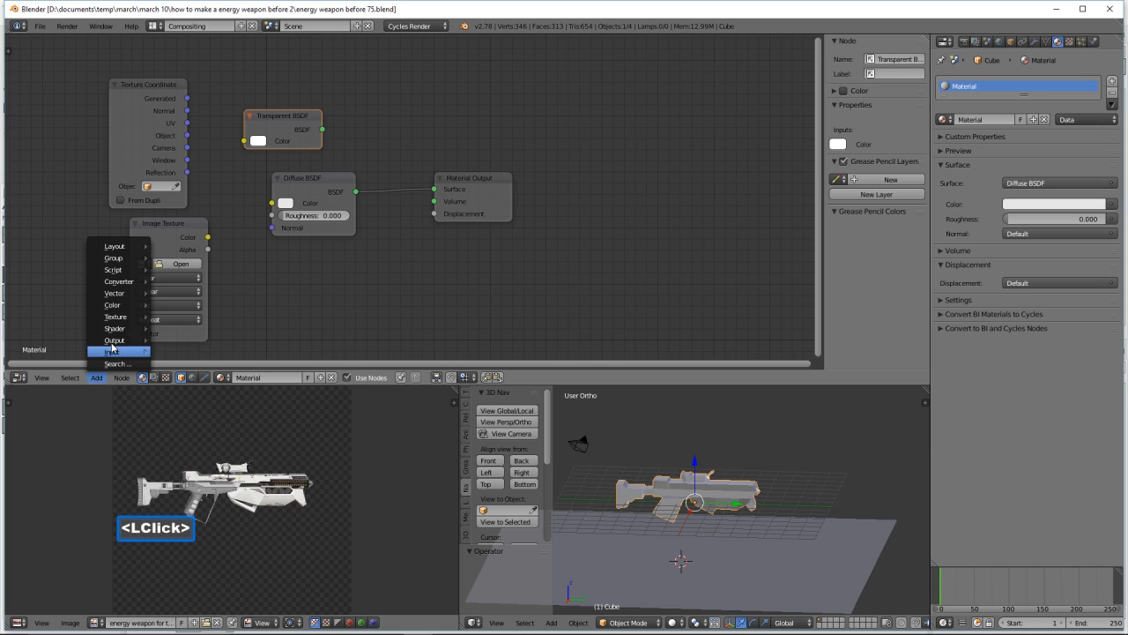
mouse_move(110, 328)
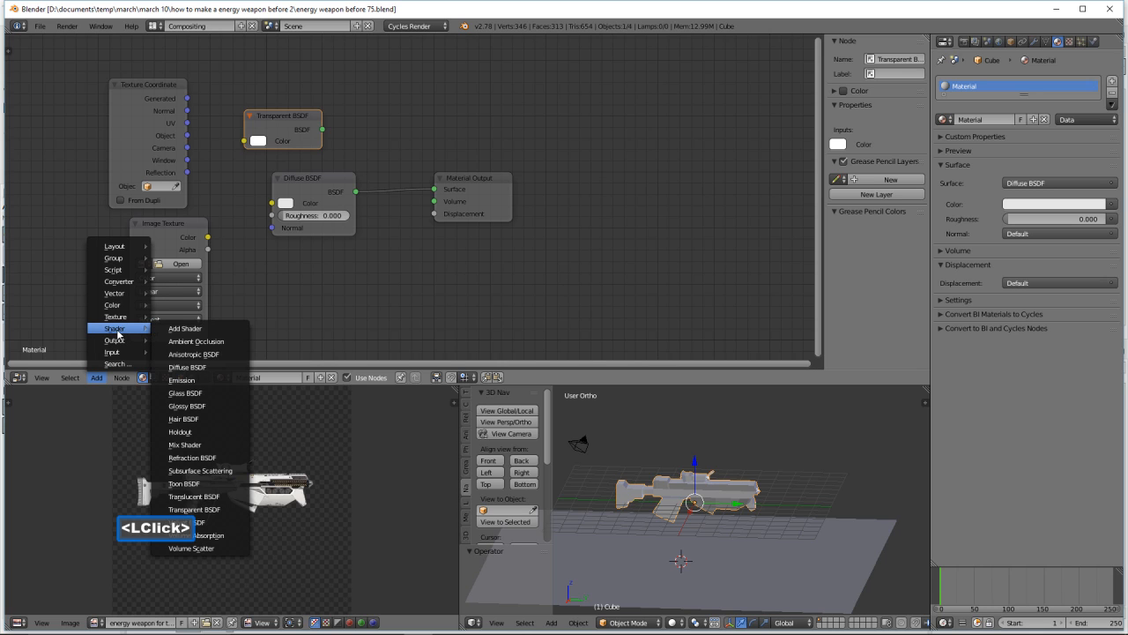
left_click(185, 445)
left_click(390, 85)
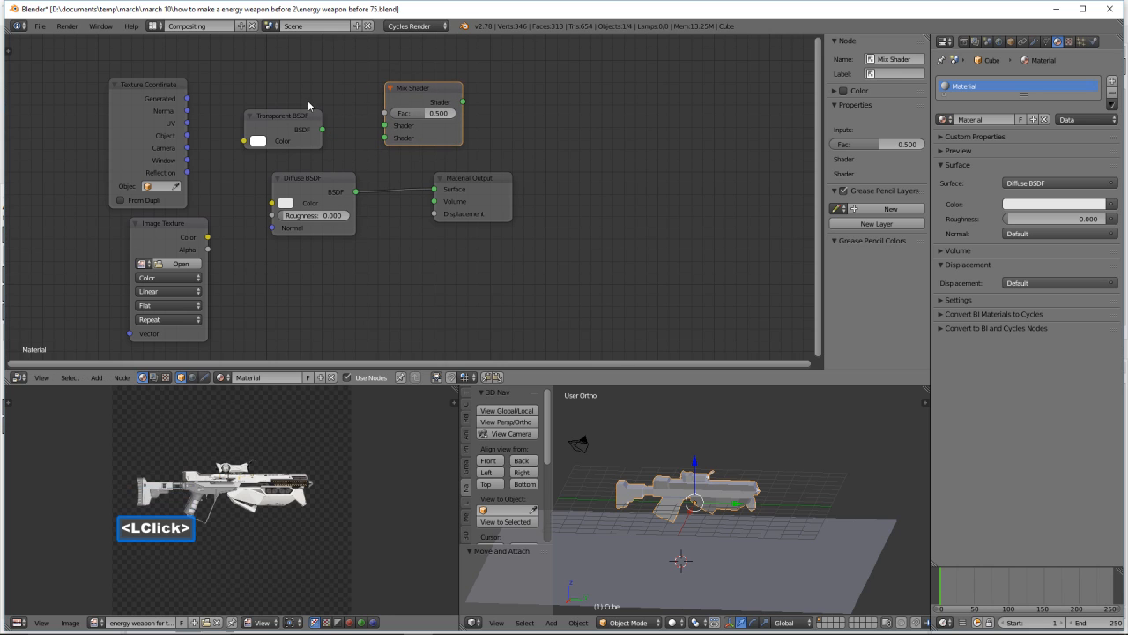
- Link the Texture Coordinate's UV output to the Image Texture's Vector input and save the file as "energy weapon before 76.blend"
left_click_drag(144, 95, 127, 67)
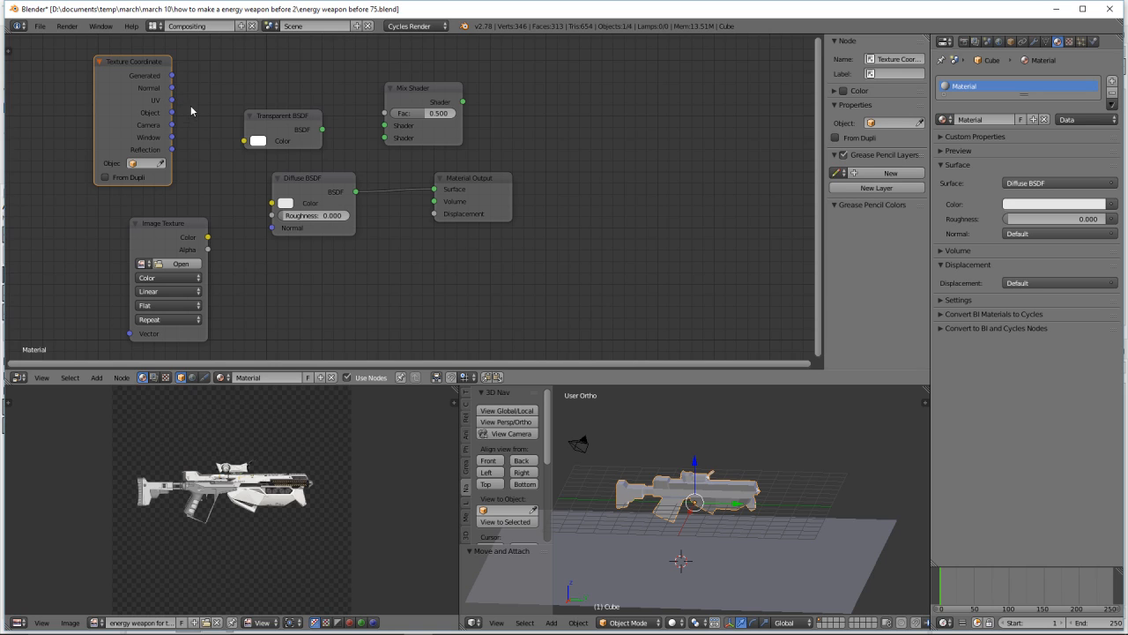
left_click_drag(172, 101, 129, 333)
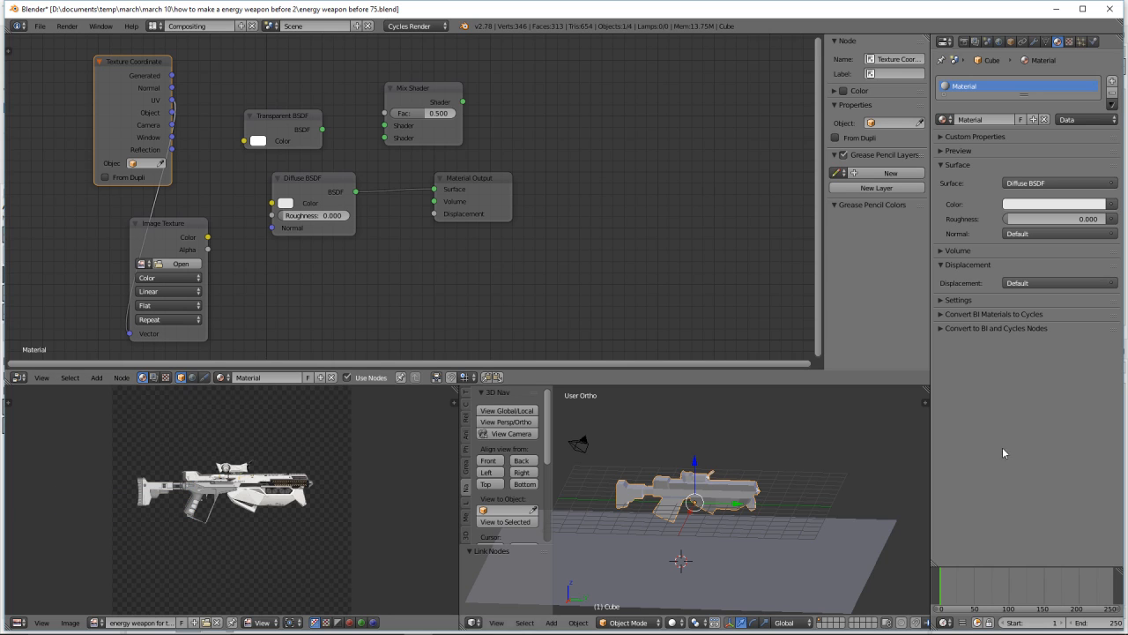
key("ctrl+shift+s")
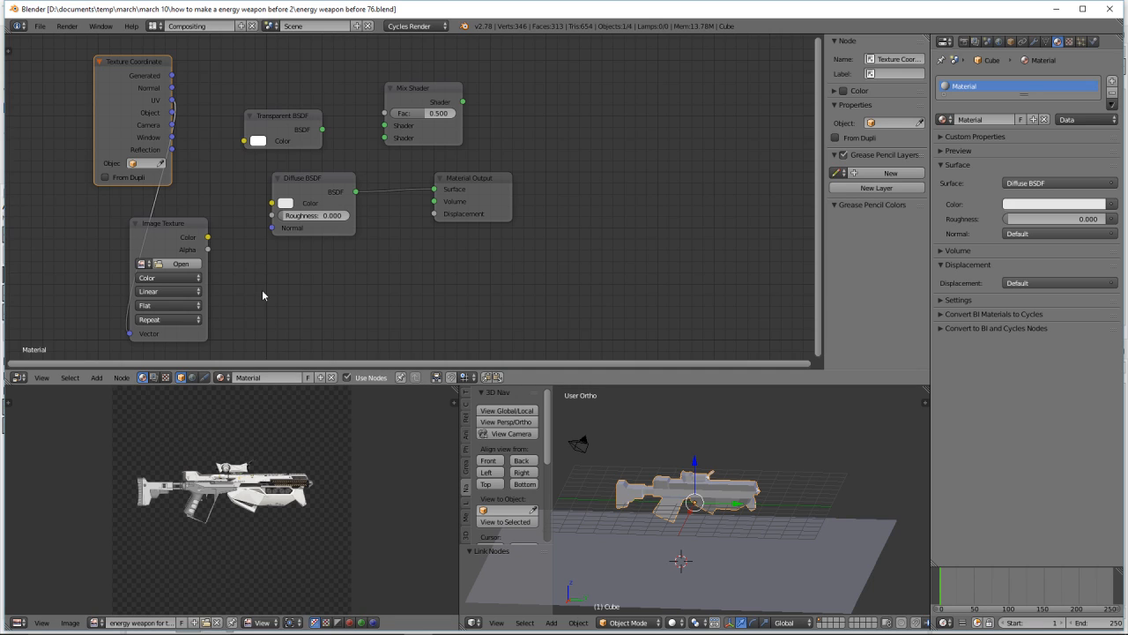
- Assign "energy weapon for tutorial 2.png" to the Image Texture node and link its Color output to the Diffuse BSDF's Color
left_click(147, 263)
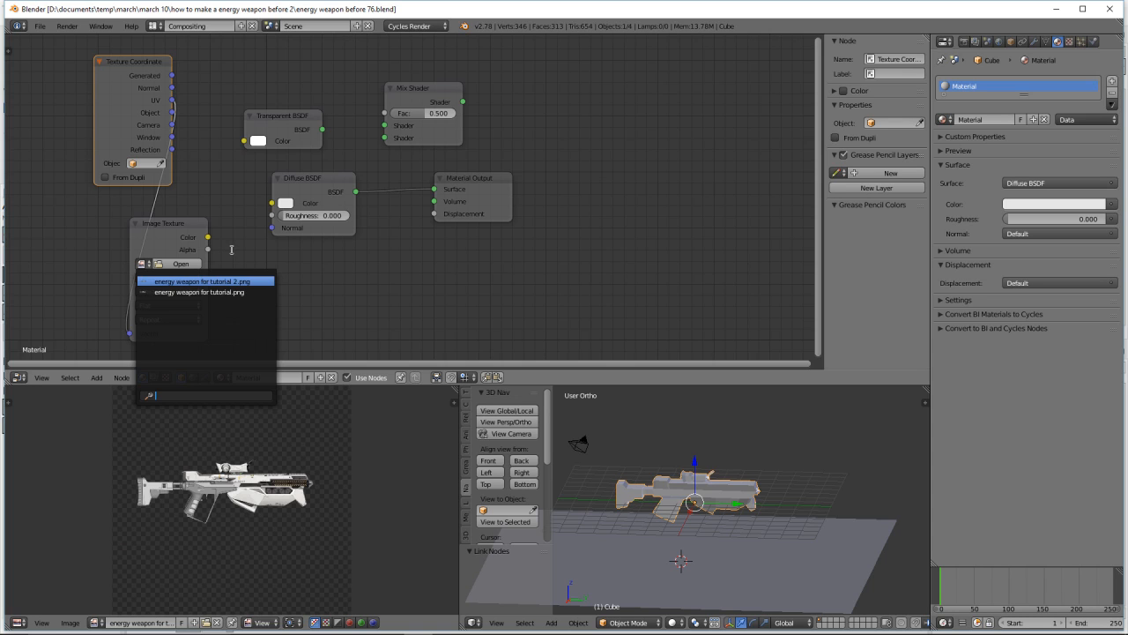
left_click(255, 280)
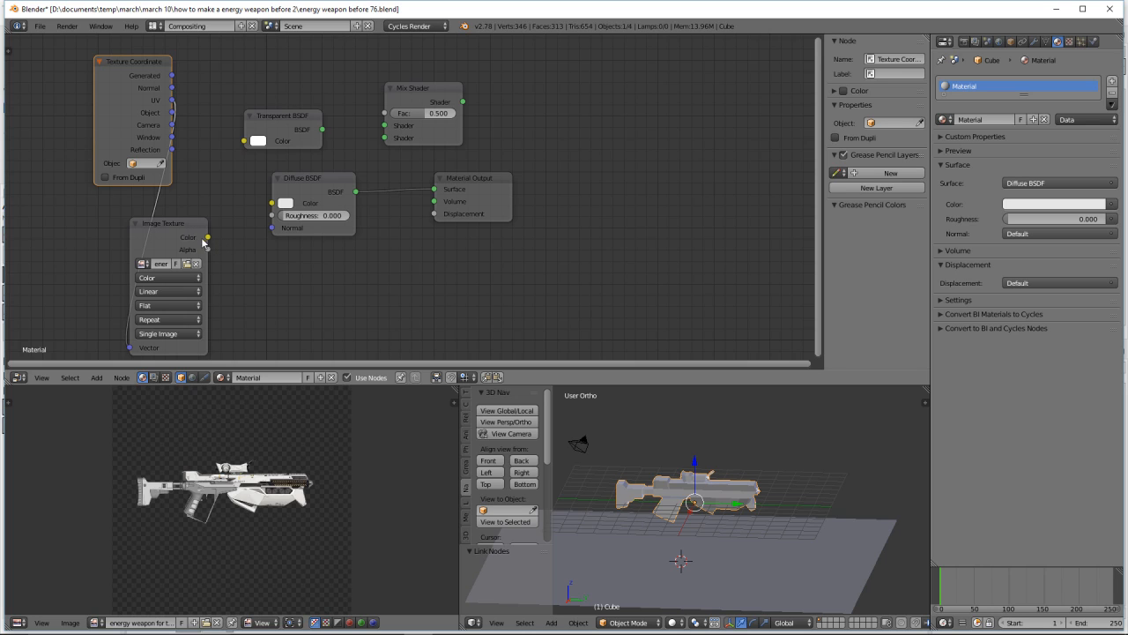
left_click_drag(208, 238, 271, 205)
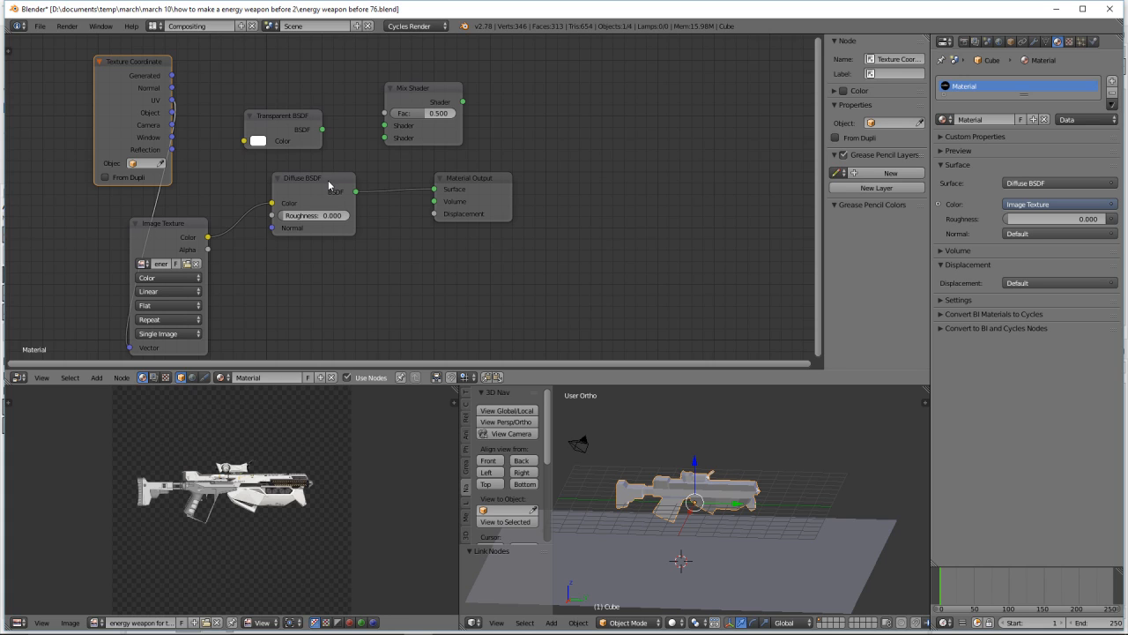
- Disconnect the Diffuse BSDF from the Material Output and arrange the nodes so the Mix Shader sits between the shaders and the output
left_click_drag(331, 182, 309, 201)
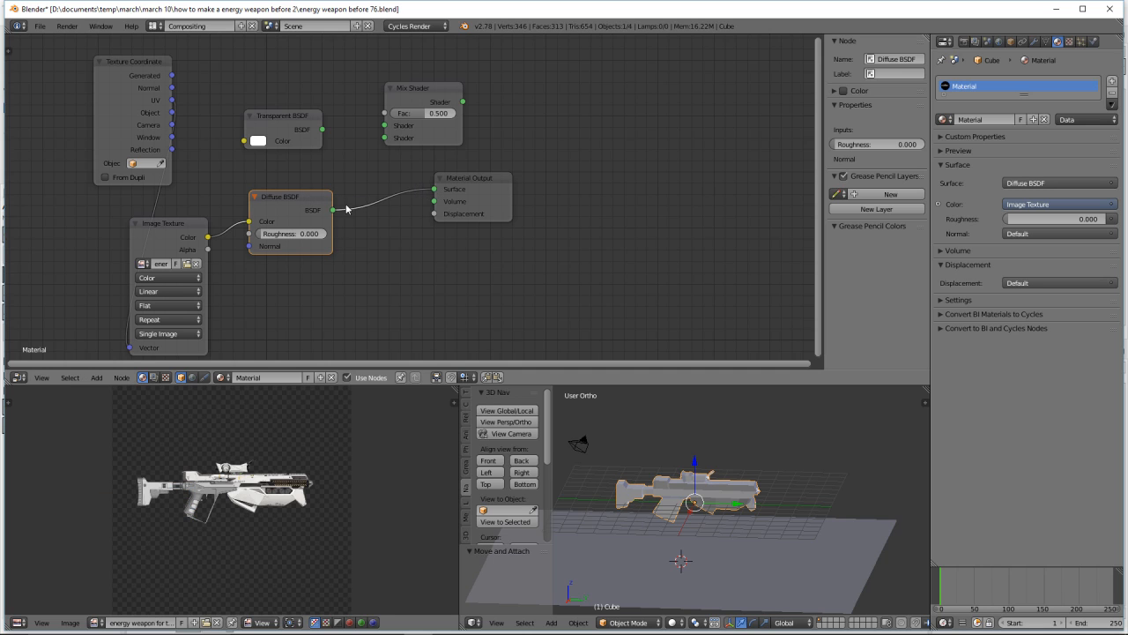
left_click_drag(433, 191, 388, 206)
left_click_drag(491, 177, 630, 143)
left_click_drag(428, 90, 408, 156)
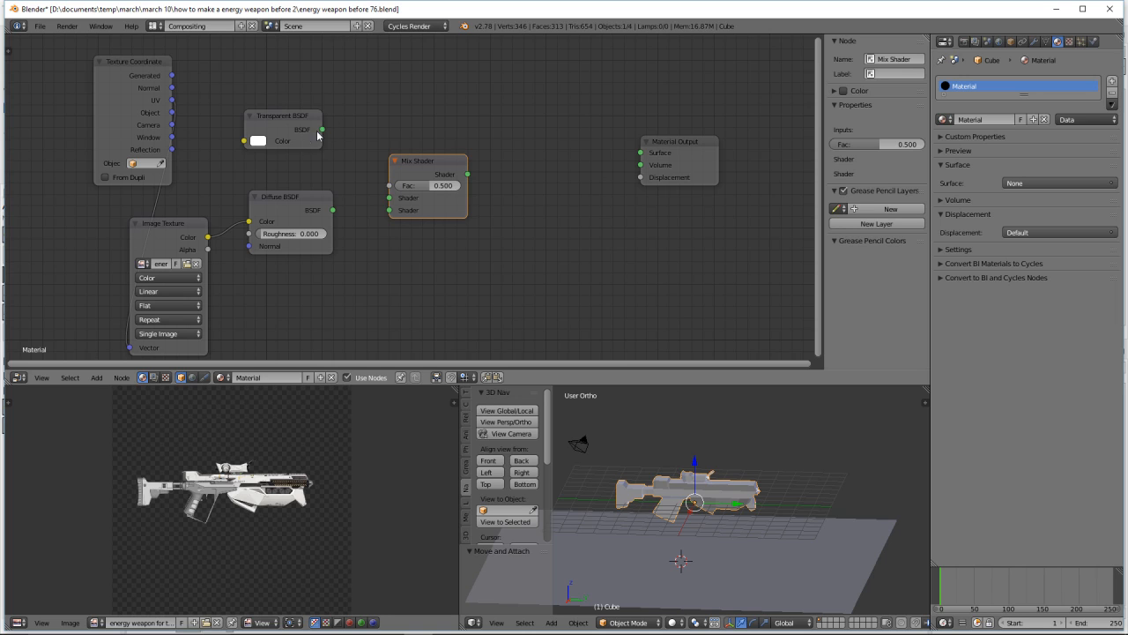
- Wire Transparent BSDF, Diffuse BSDF and the image's Alpha into the Mix Shader's two Shader inputs and Fac, and its output to Surface
left_click_drag(323, 130, 389, 198)
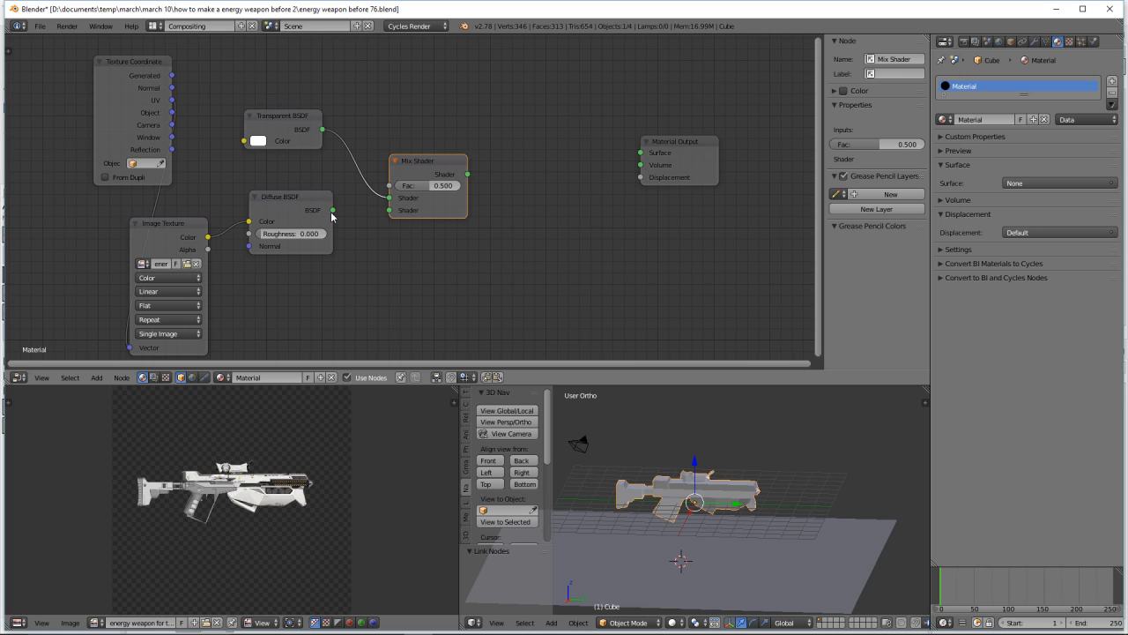
left_click_drag(332, 211, 389, 210)
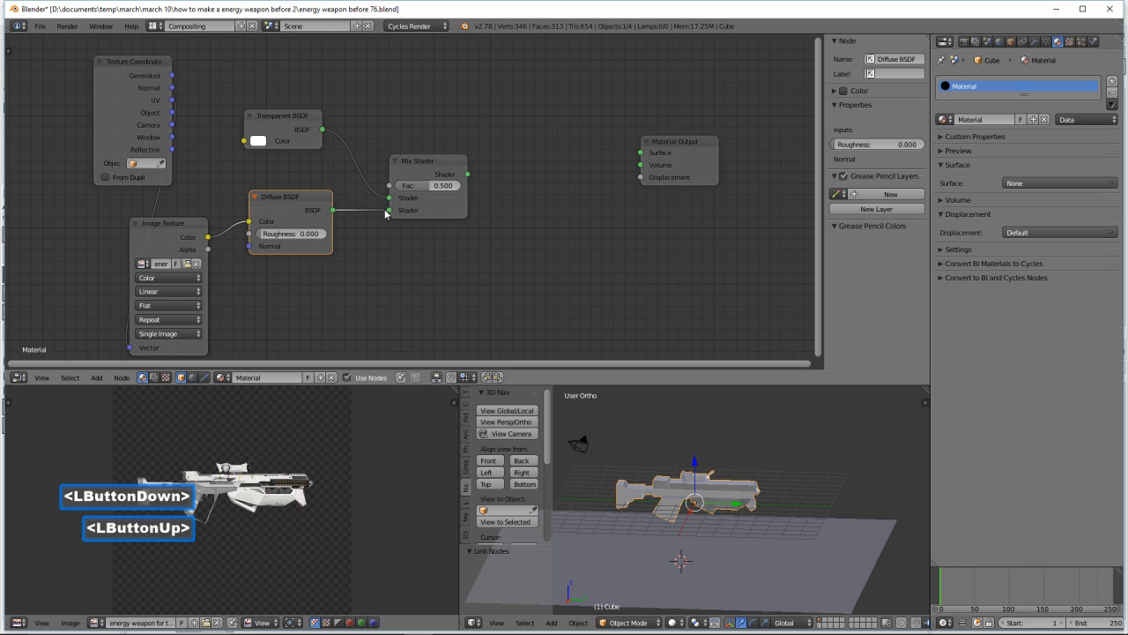
left_click(192, 228)
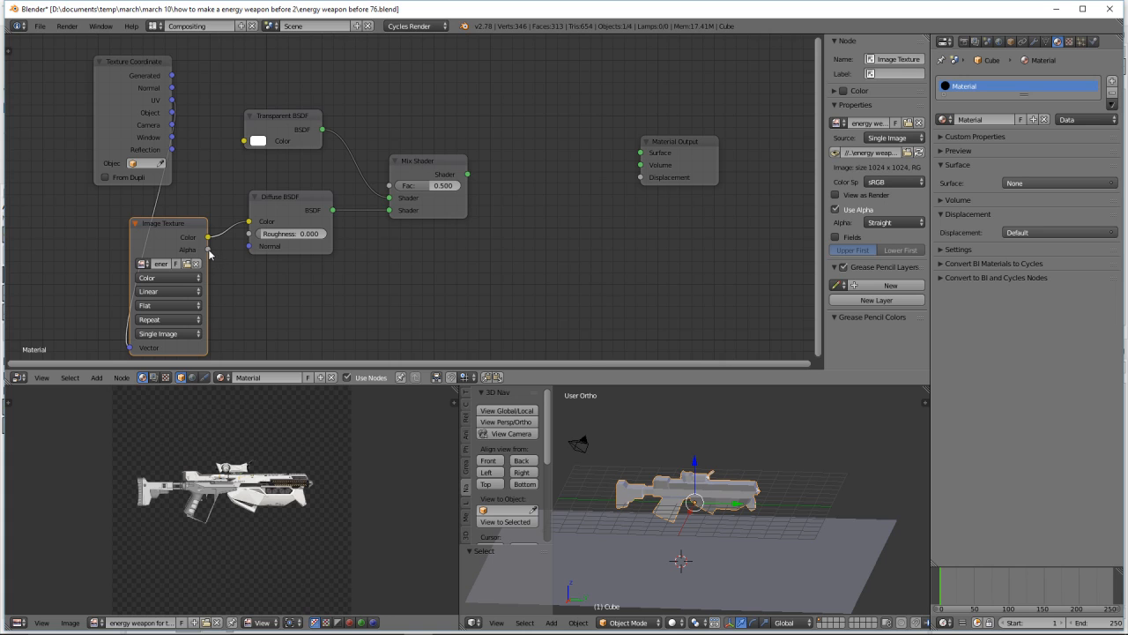
left_click_drag(208, 250, 390, 186)
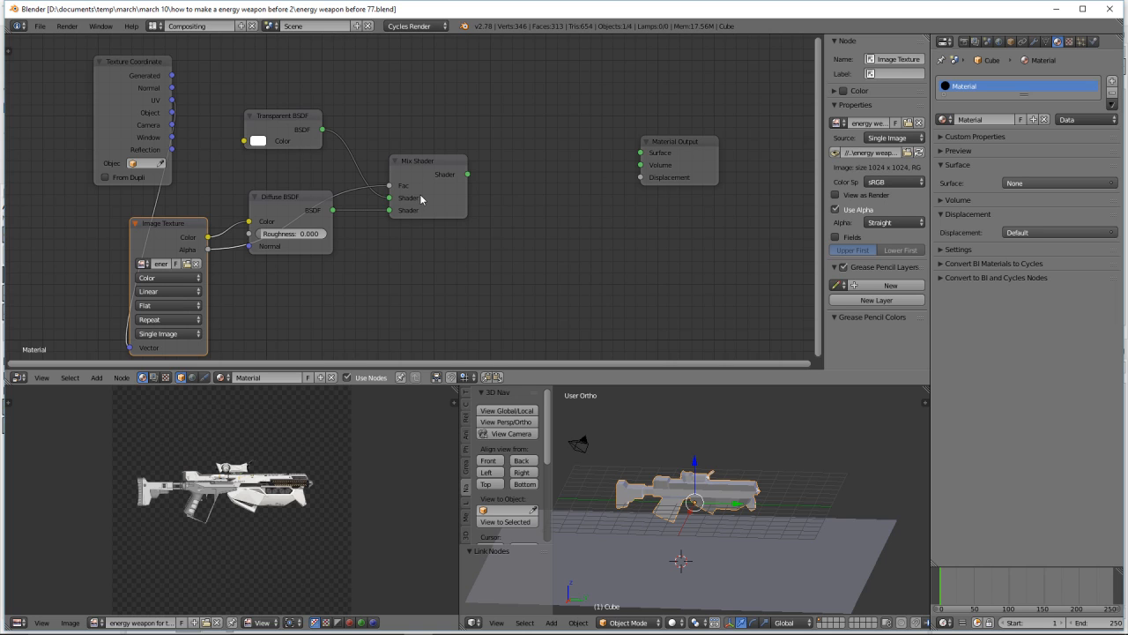
left_click_drag(468, 174, 639, 155)
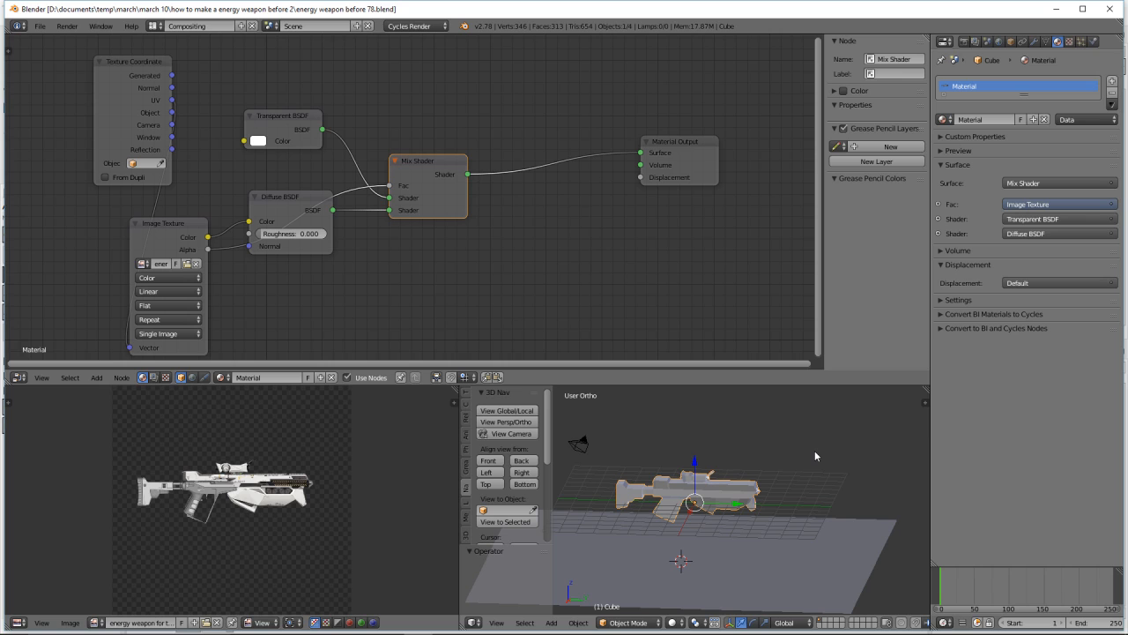
- Preview the weapon's textured material up close in the 3D viewport using rendered shading
key("shift+z")
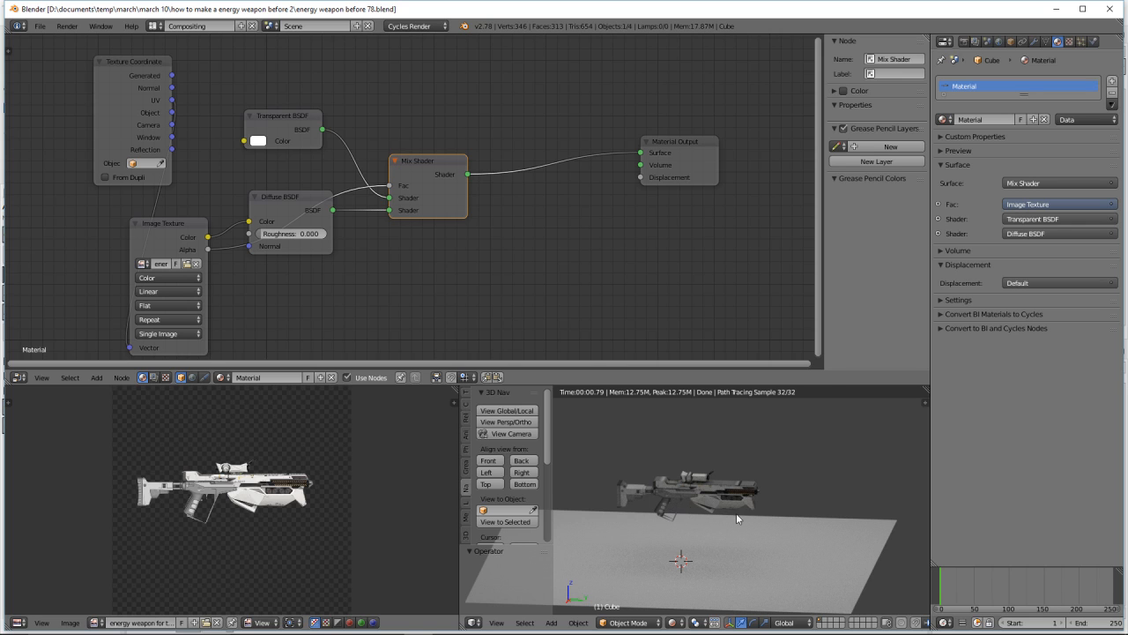
scroll(740, 520, "up", 2)
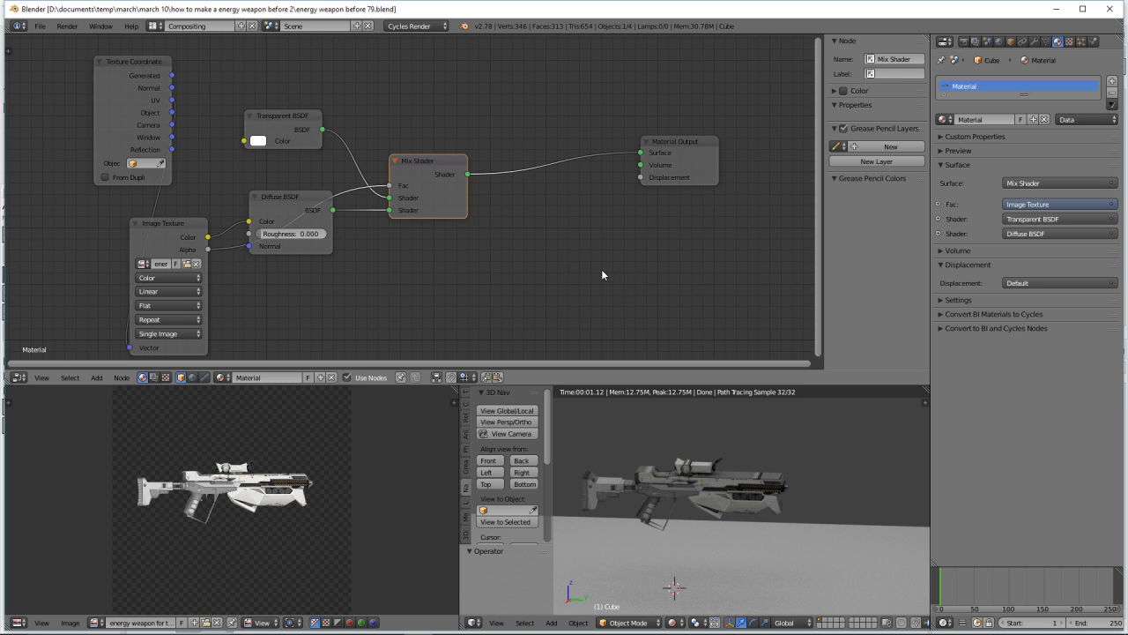
- Switch to the Default screen layout and set its 3D viewport to rendered shading
left_click(160, 28)
left_click(196, 76)
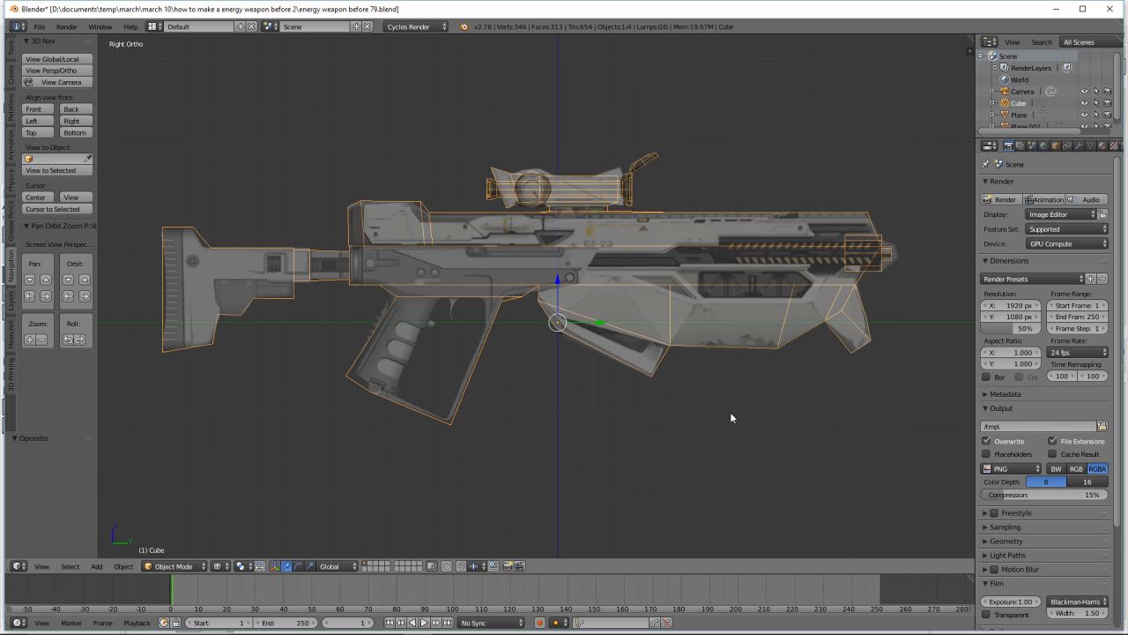
key("z")
left_click(736, 477)
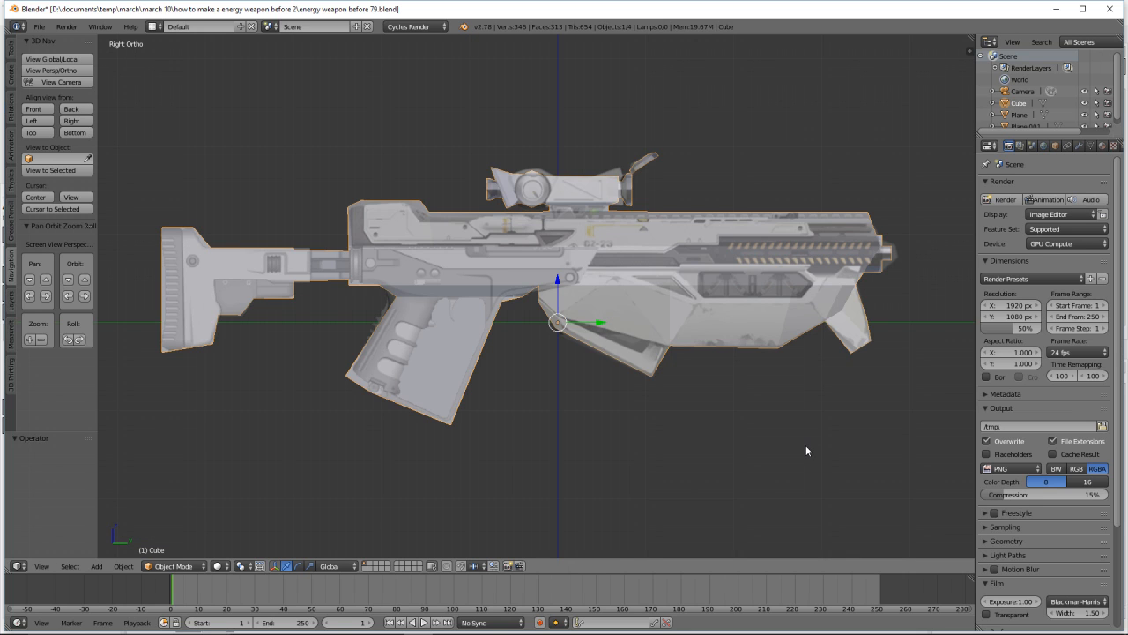
key("shift+z")
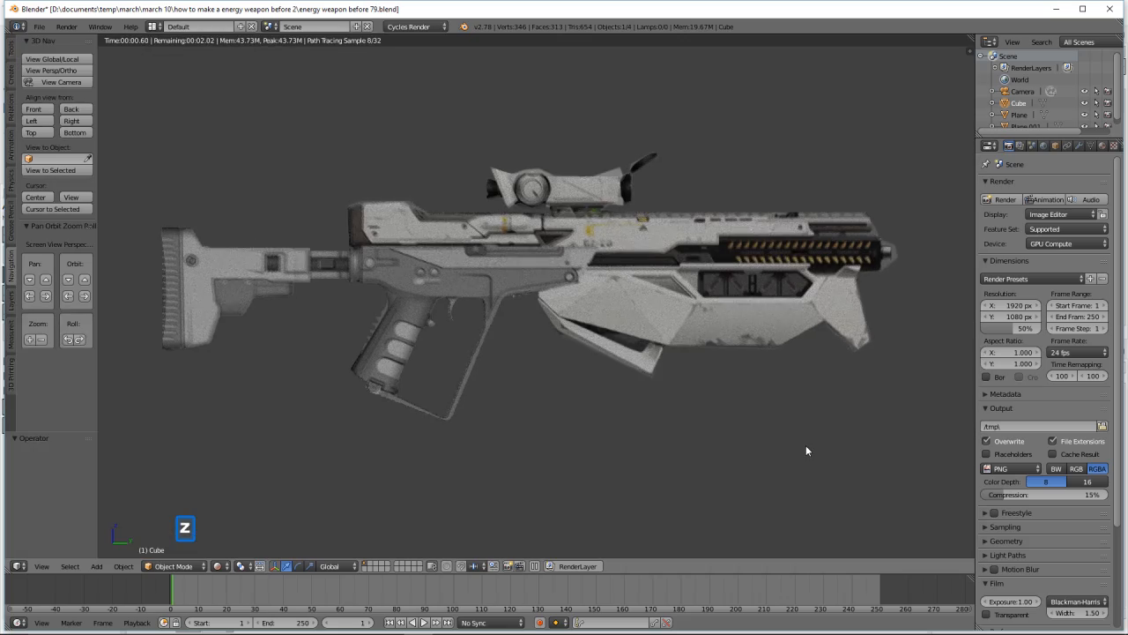
- Examine the rendered weapon above the ground plane from several angles, checking the projected texture and the transparent areas around the grip
middle_click_drag(818, 406, 754, 431)
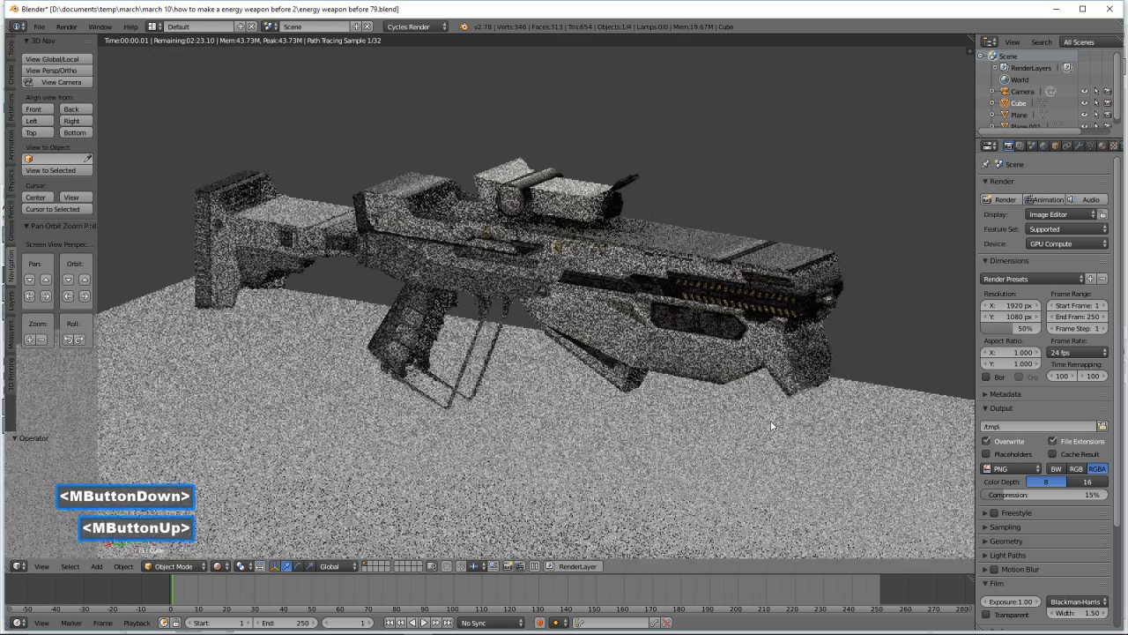
scroll(740, 437, "down", 2)
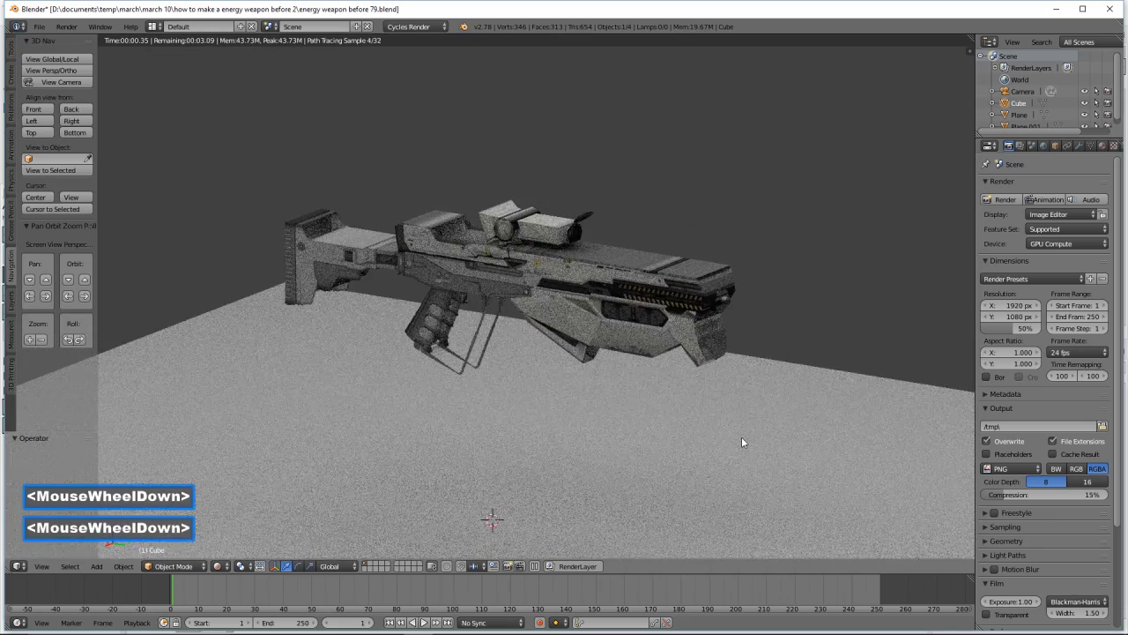
middle_click_drag(743, 439, 758, 420)
middle_click_drag(786, 356, 658, 377)
scroll(662, 375, "down", 2)
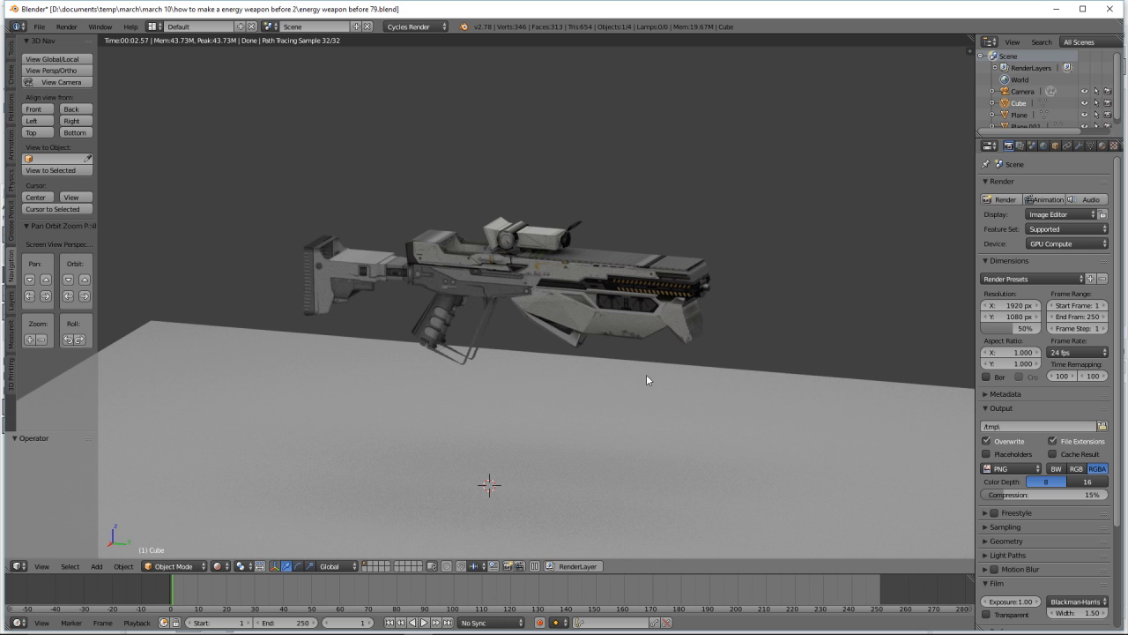
middle_click_drag(638, 401, 643, 390)
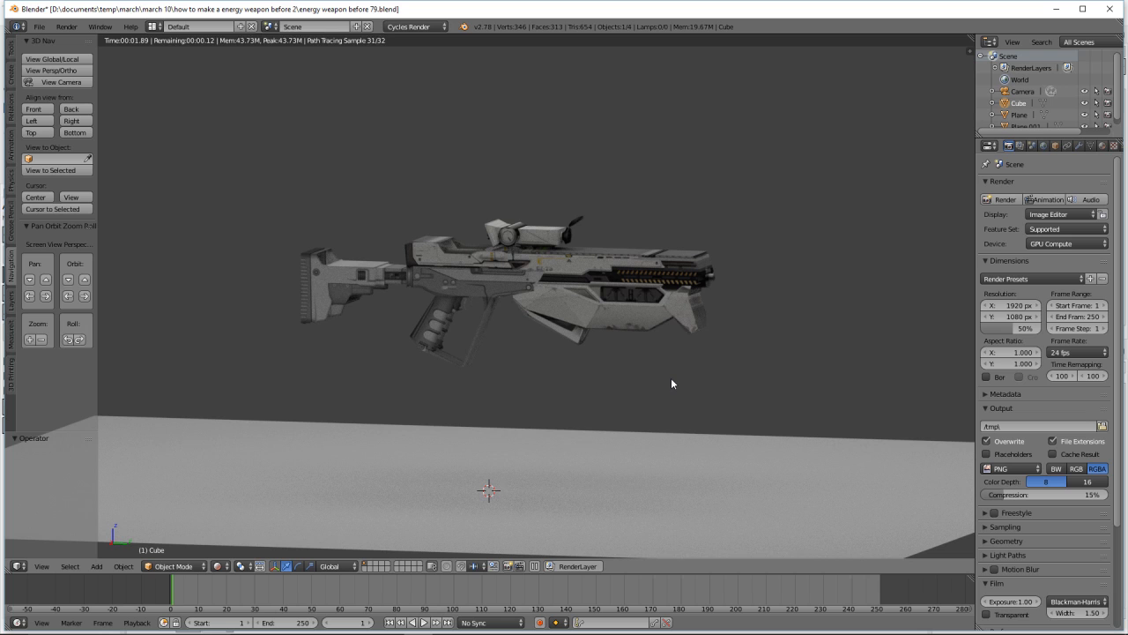